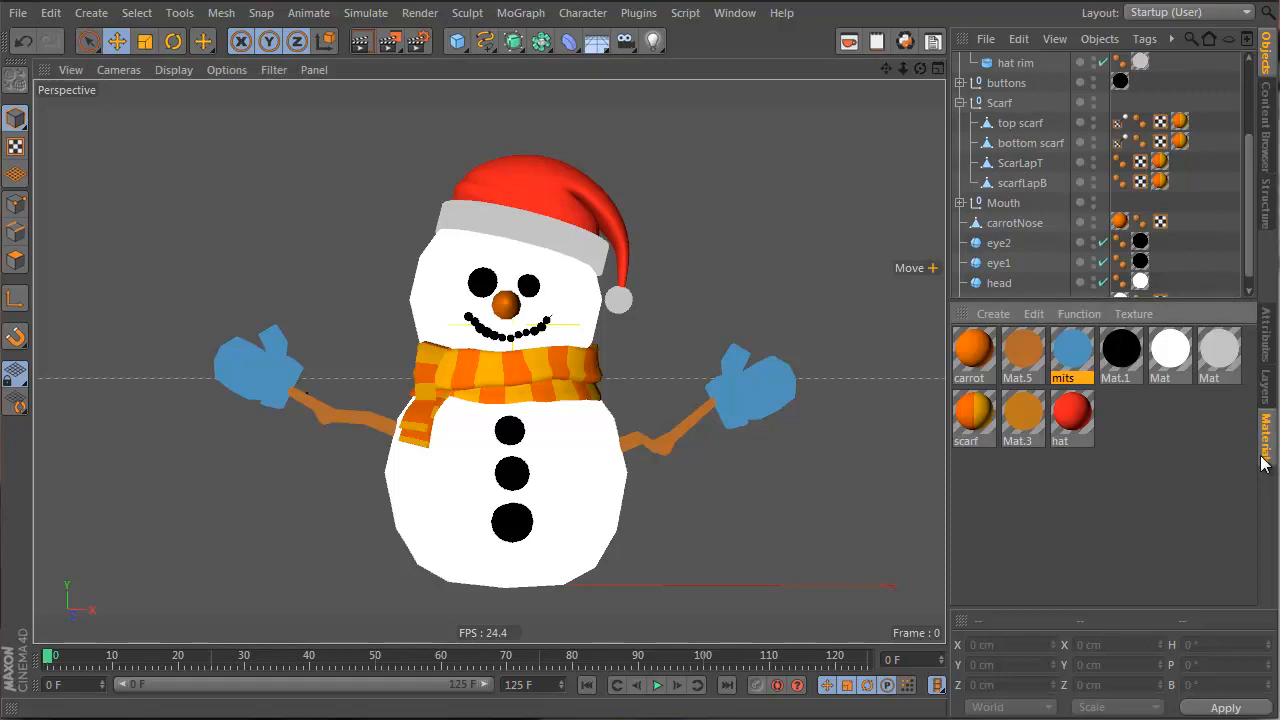
Open the white 'Mat' material from the Materials tab and show its attributes
{"action": "left_click", "coordinate": [1172, 355]}
{"action": "double_click", "coordinate": [1172, 352]}
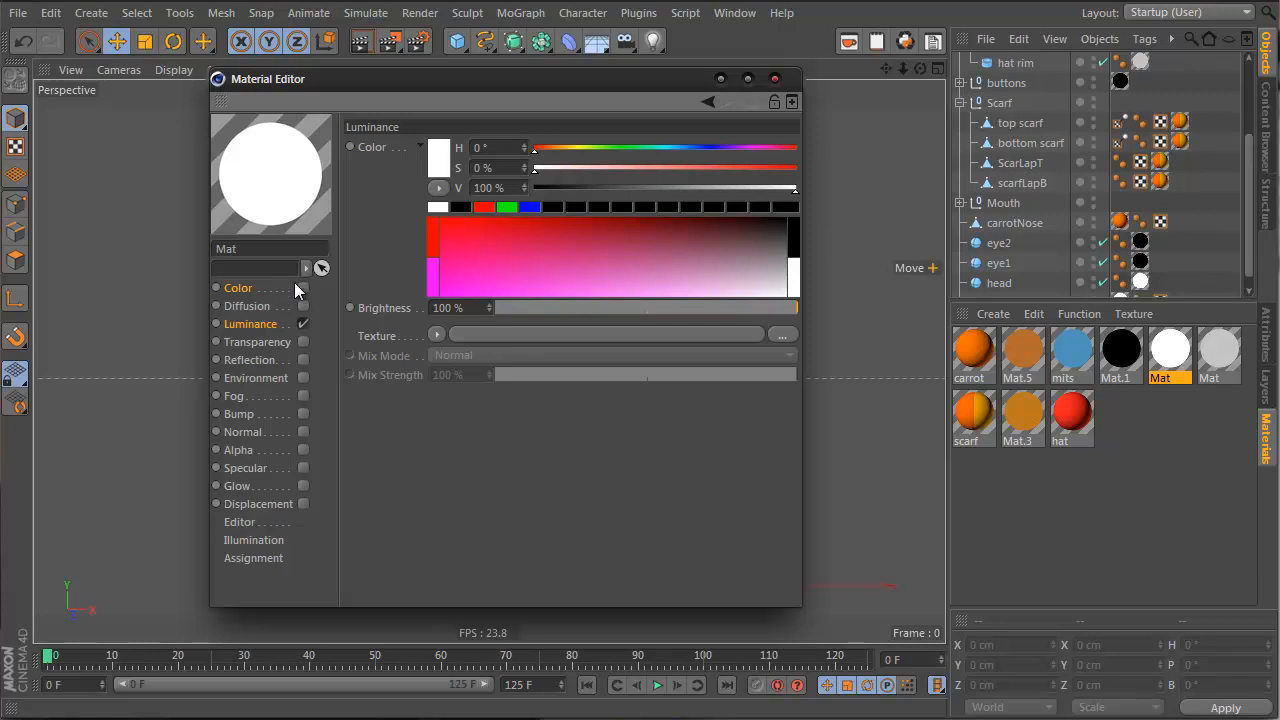
{"action": "left_click", "coordinate": [775, 80]}
{"action": "double_click", "coordinate": [1172, 352]}
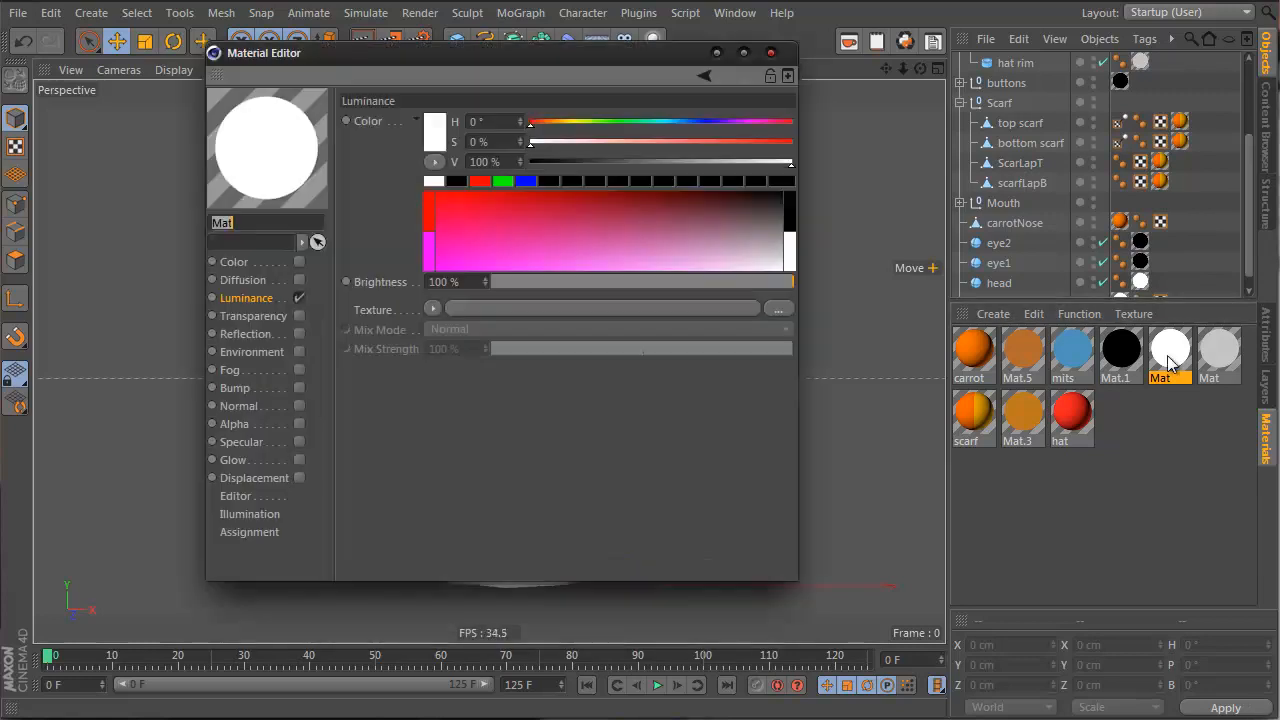
{"action": "left_click", "coordinate": [1266, 335]}
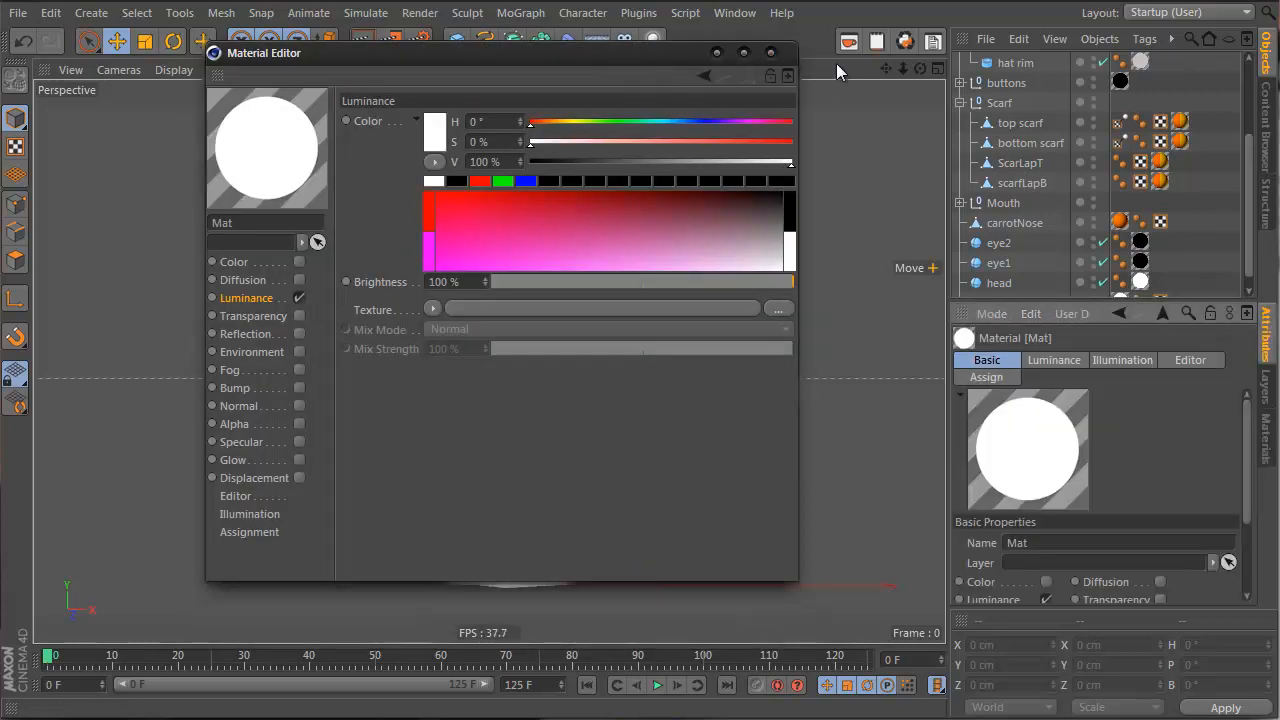
{"action": "left_click", "coordinate": [774, 53]}
Put the Mat material's attributes in a separate, repositioned and enlarged window
{"action": "left_click", "coordinate": [1247, 314]}
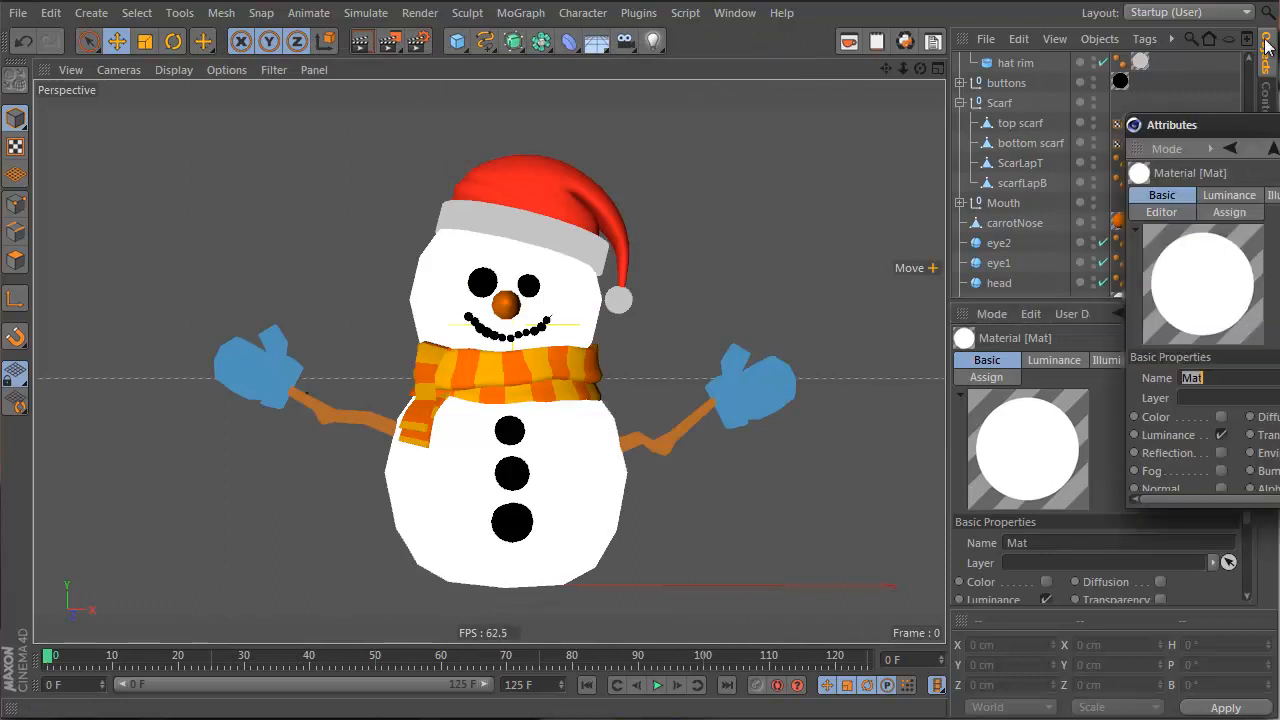
{"action": "left_click_drag", "start_coordinate": [1235, 135], "coordinate": [509, 102]}
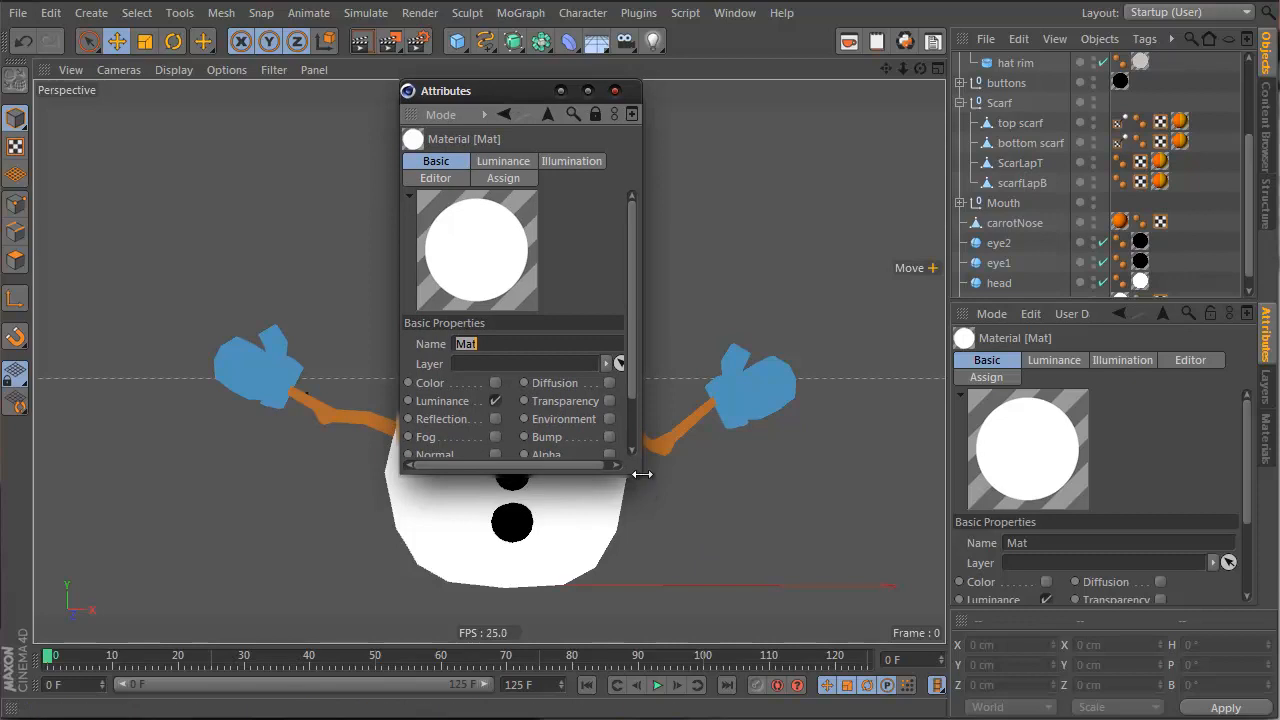
{"action": "left_click_drag", "start_coordinate": [641, 473], "coordinate": [810, 667]}
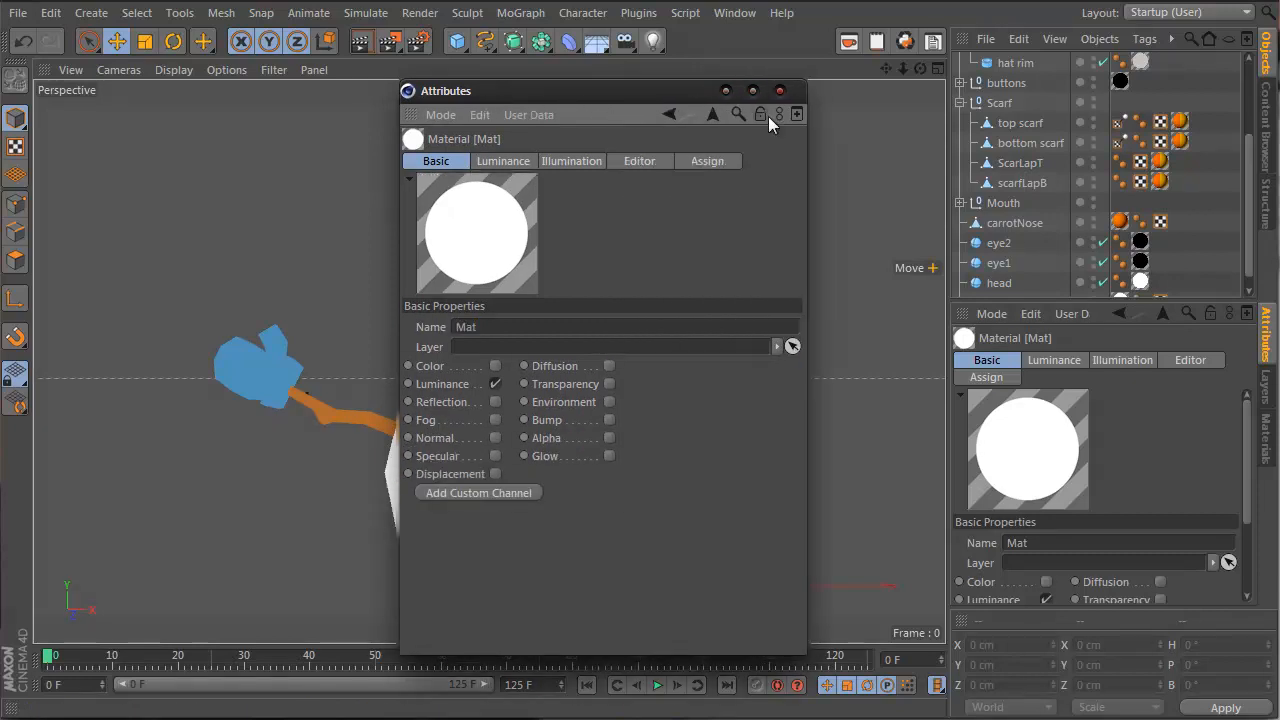
{"action": "left_click", "coordinate": [1266, 440]}
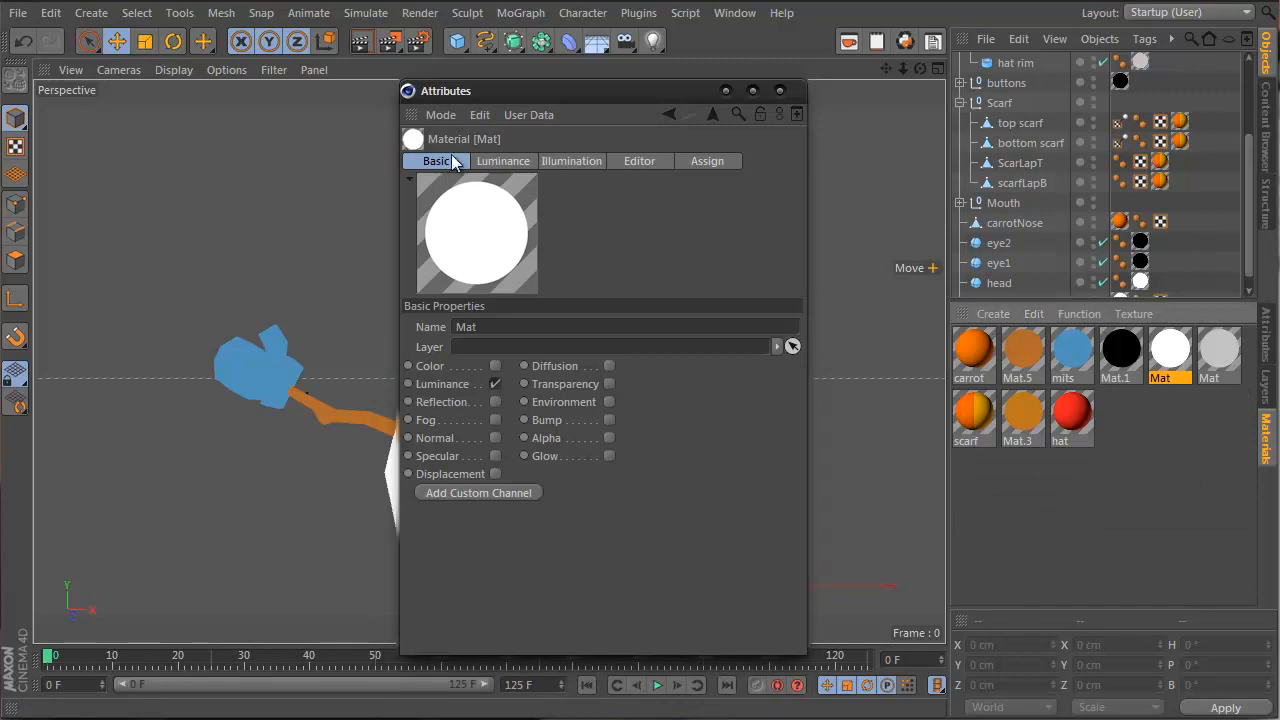
Enable the Color channel and disable Luminance on white Mat, then select the grey material
{"action": "left_click", "coordinate": [495, 366]}
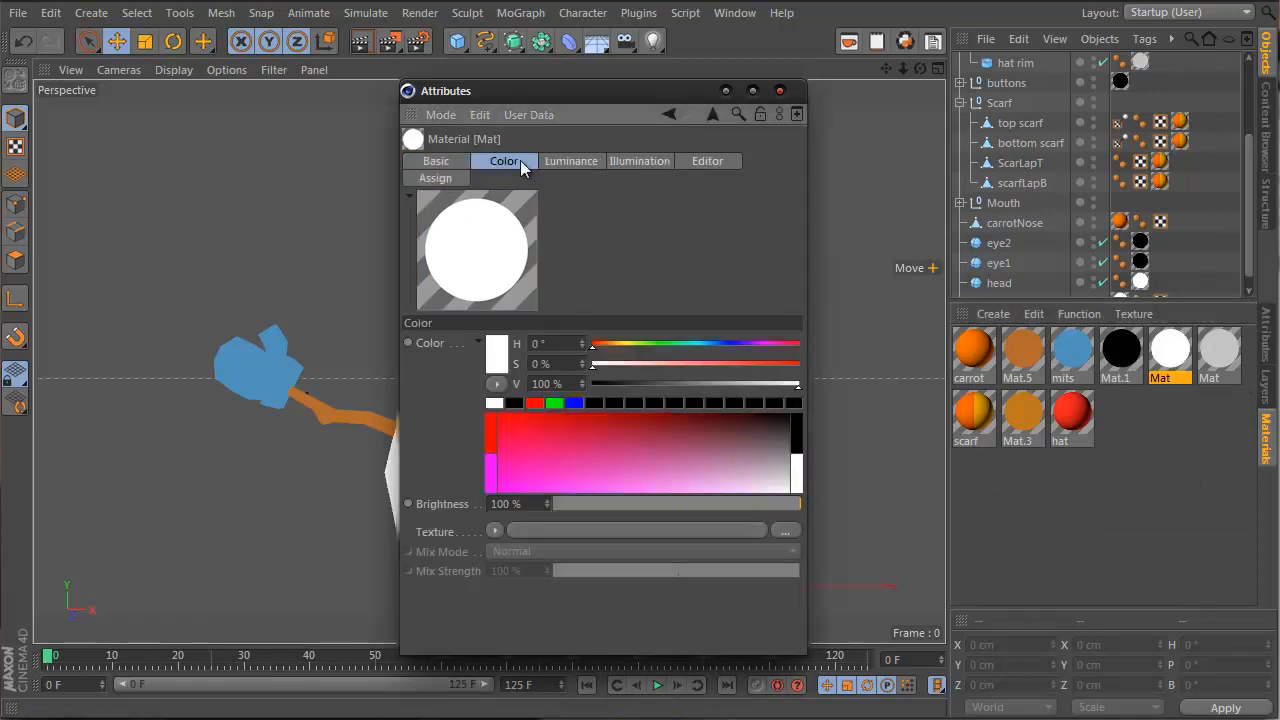
{"action": "left_click", "coordinate": [562, 165], "text": "shift"}
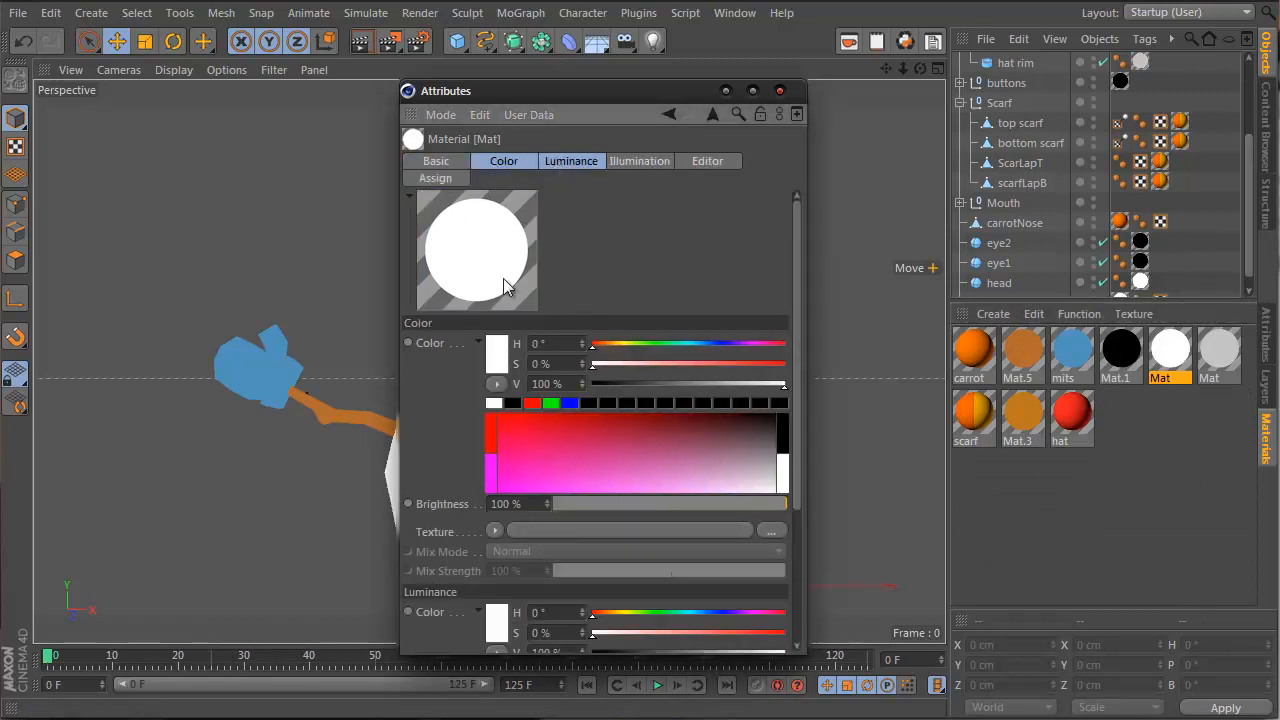
{"action": "left_click", "coordinate": [437, 161]}
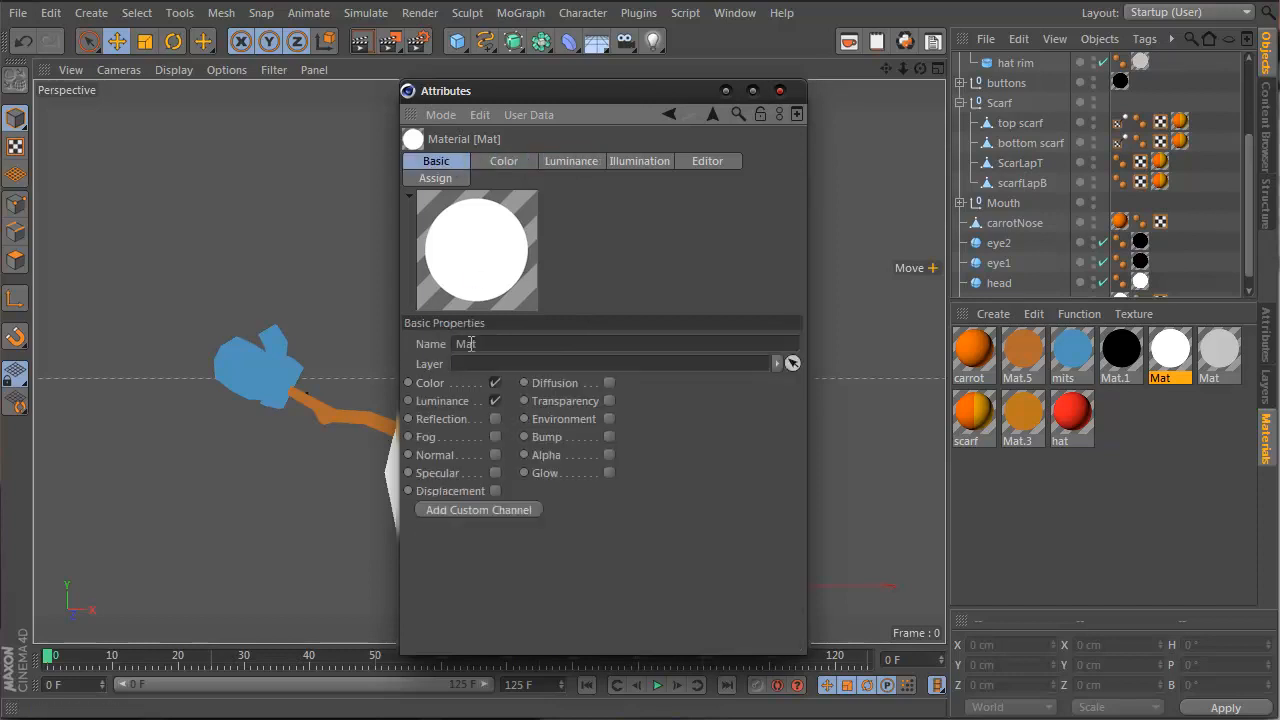
{"action": "left_click", "coordinate": [495, 401]}
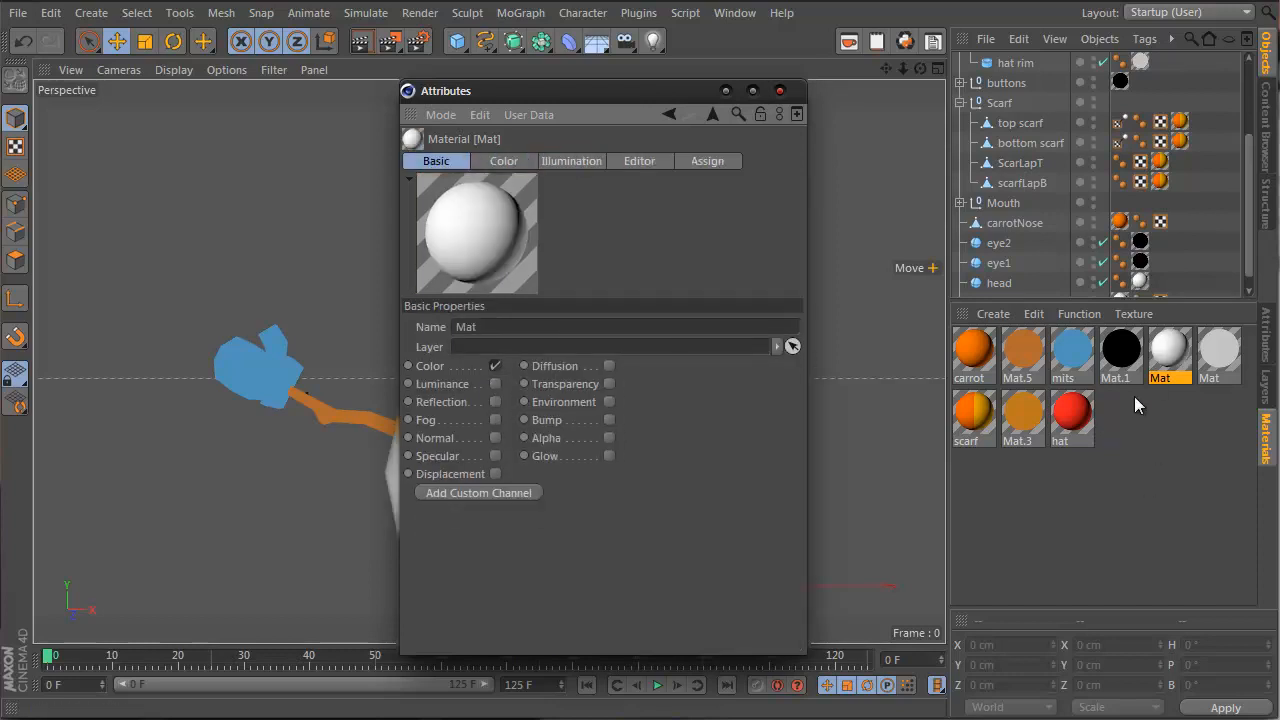
{"action": "left_click", "coordinate": [1226, 347]}
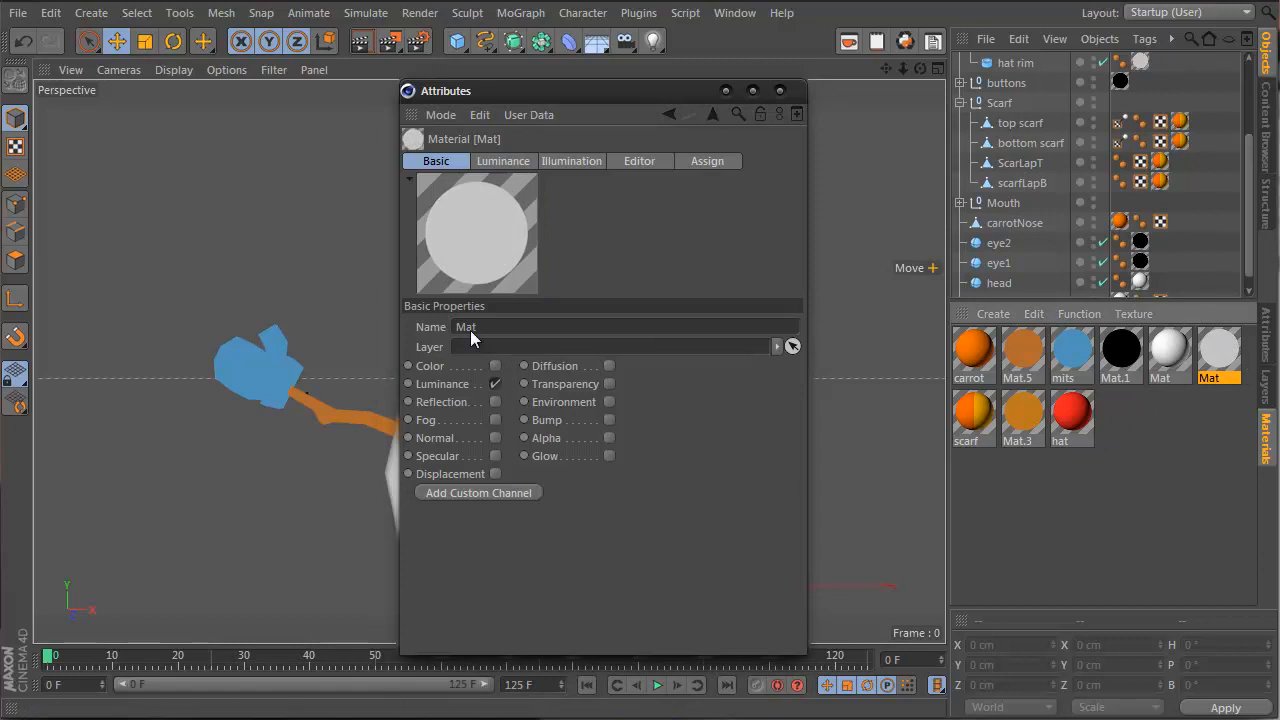
Rename the grey material to 'har fur'
{"action": "left_click_drag", "start_coordinate": [561, 92], "coordinate": [466, 109]}
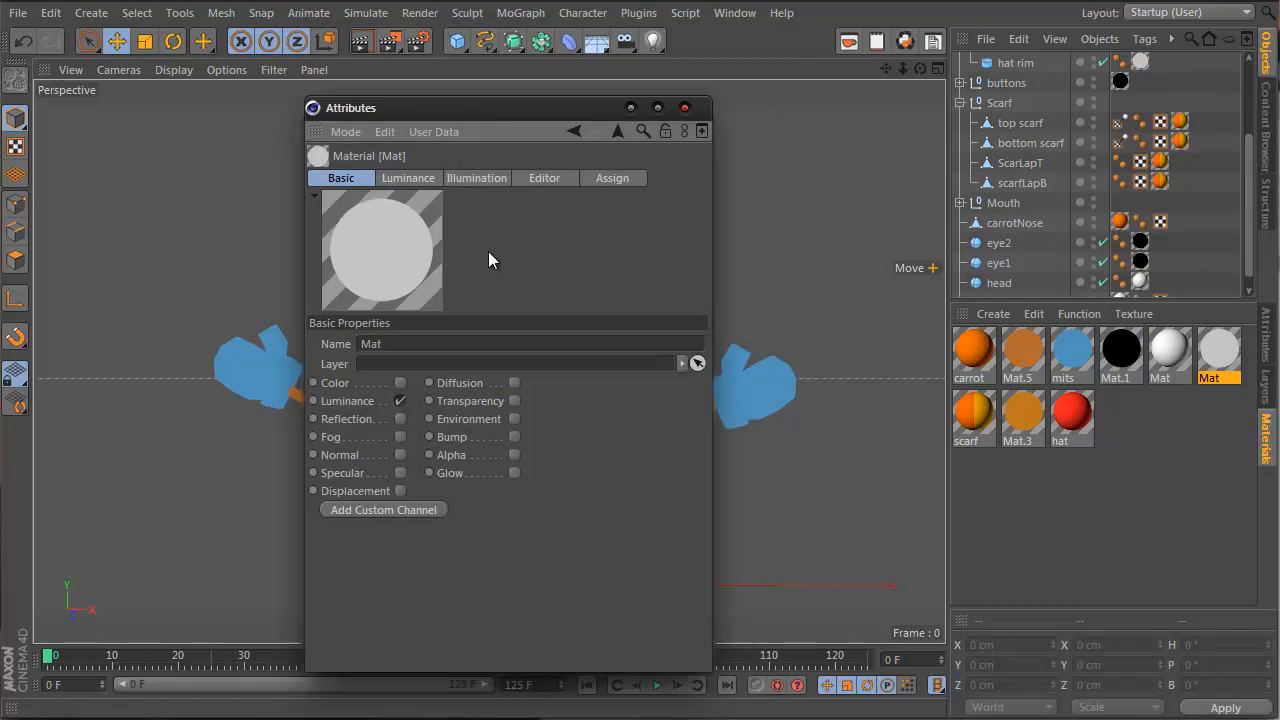
{"action": "left_click", "coordinate": [402, 343]}
{"action": "type", "text": "har"}
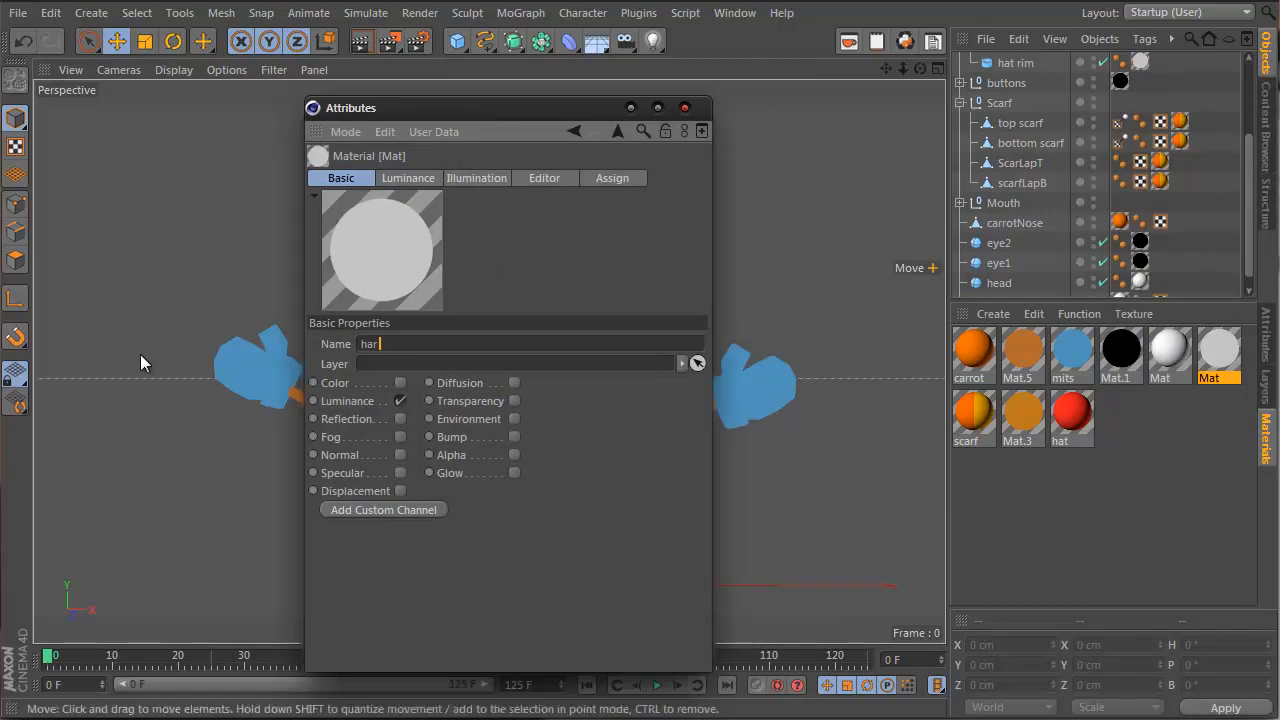
{"action": "type", "text": " fur"}
{"action": "key", "text": "Return"}
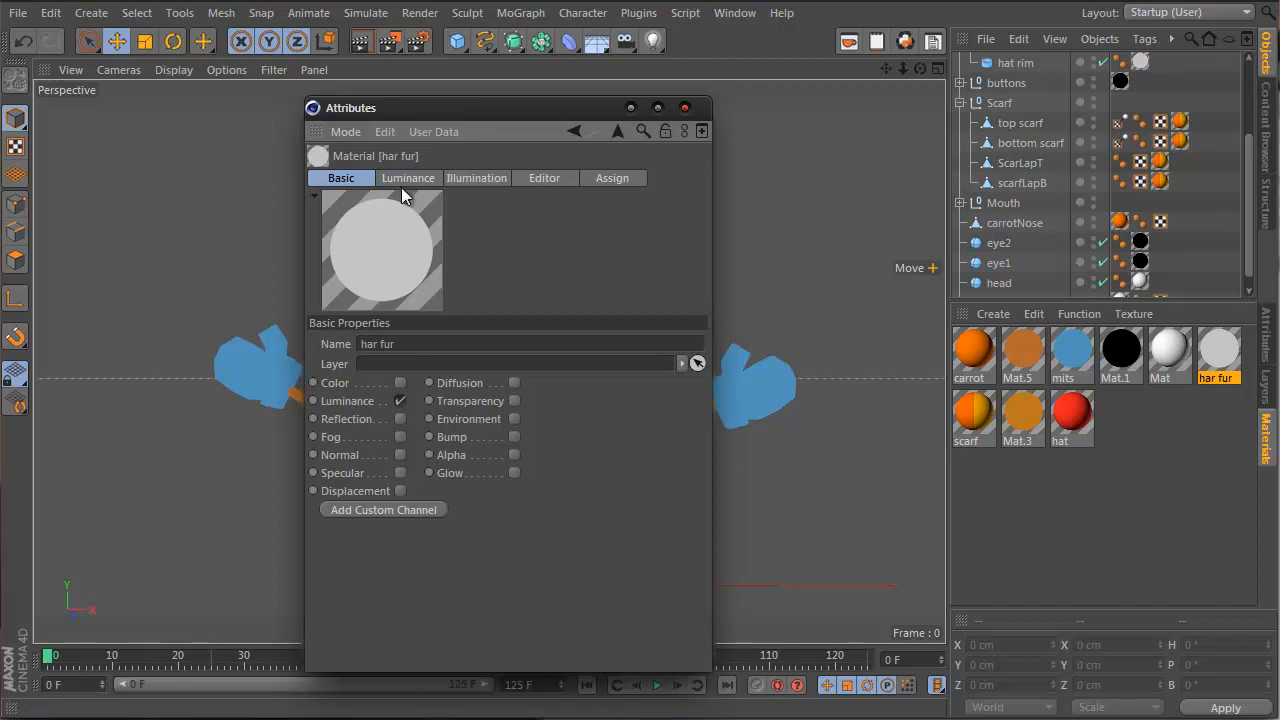
Give 'har fur' a Color channel with its 77% luminance grey, turn Luminance off
{"action": "left_click", "coordinate": [403, 383]}
{"action": "left_click_drag", "start_coordinate": [427, 179], "coordinate": [467, 180]}
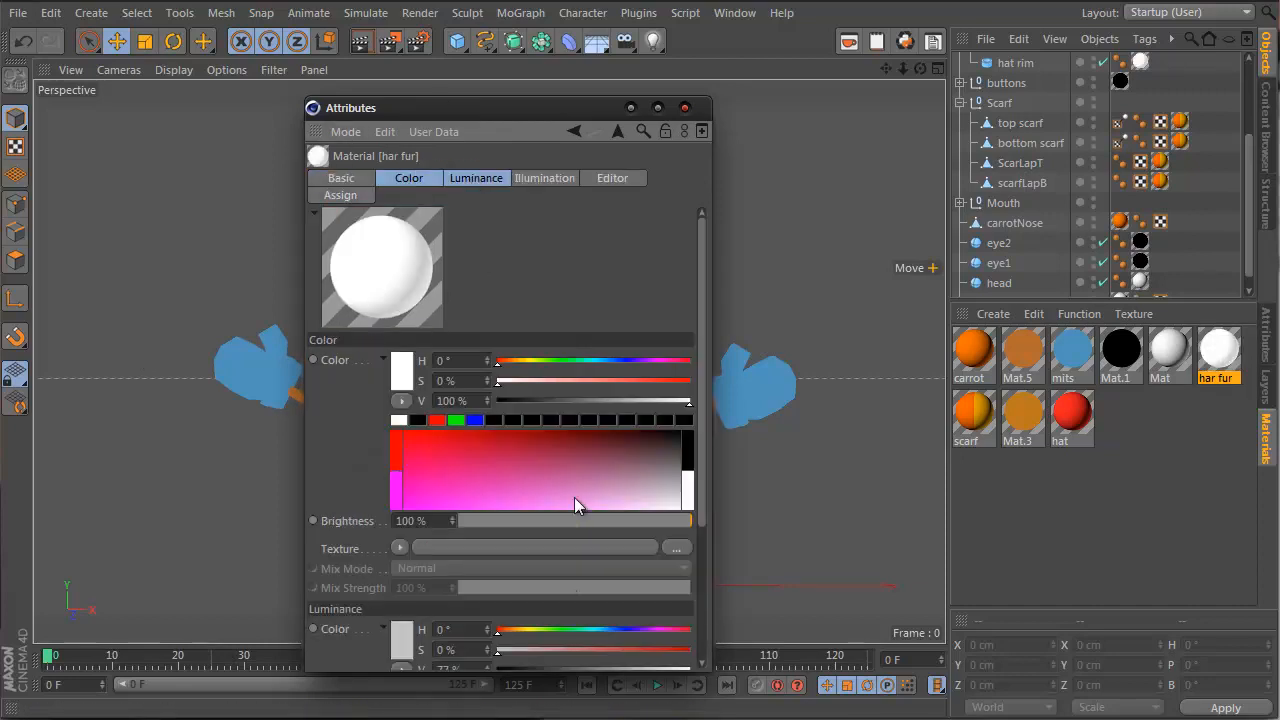
{"action": "left_click_drag", "start_coordinate": [407, 393], "coordinate": [402, 383]}
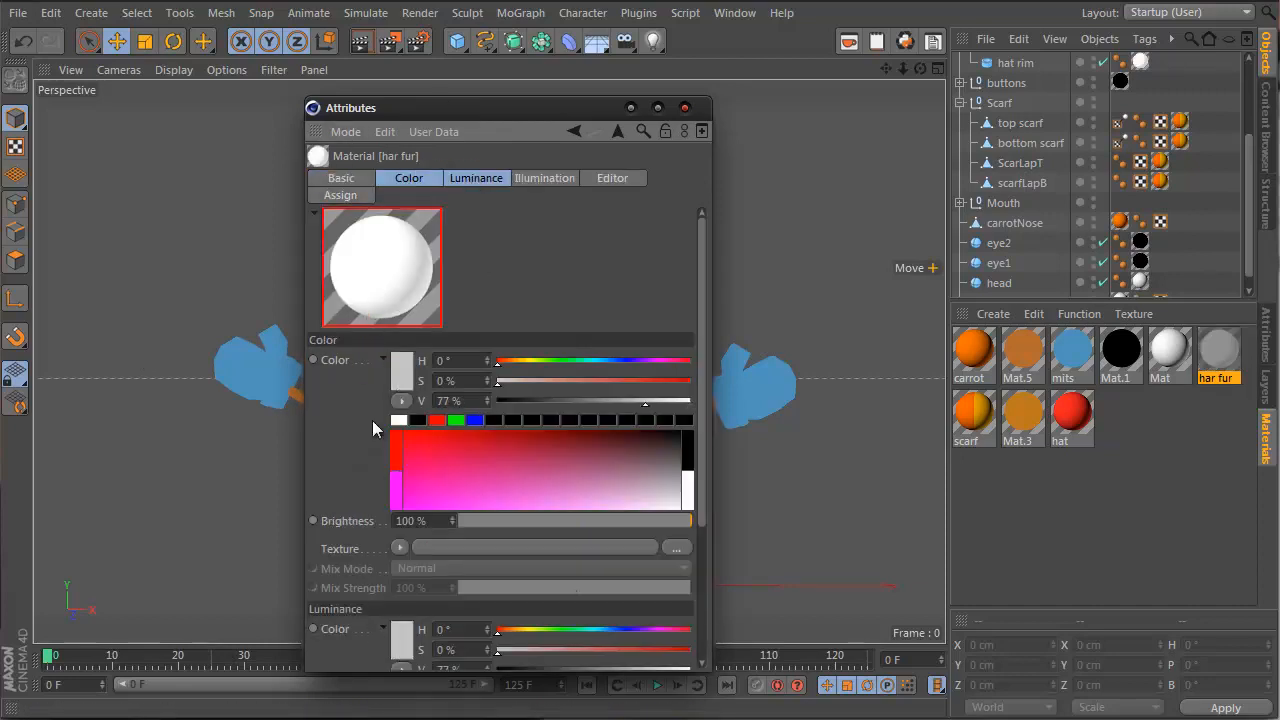
{"action": "left_click", "coordinate": [370, 181]}
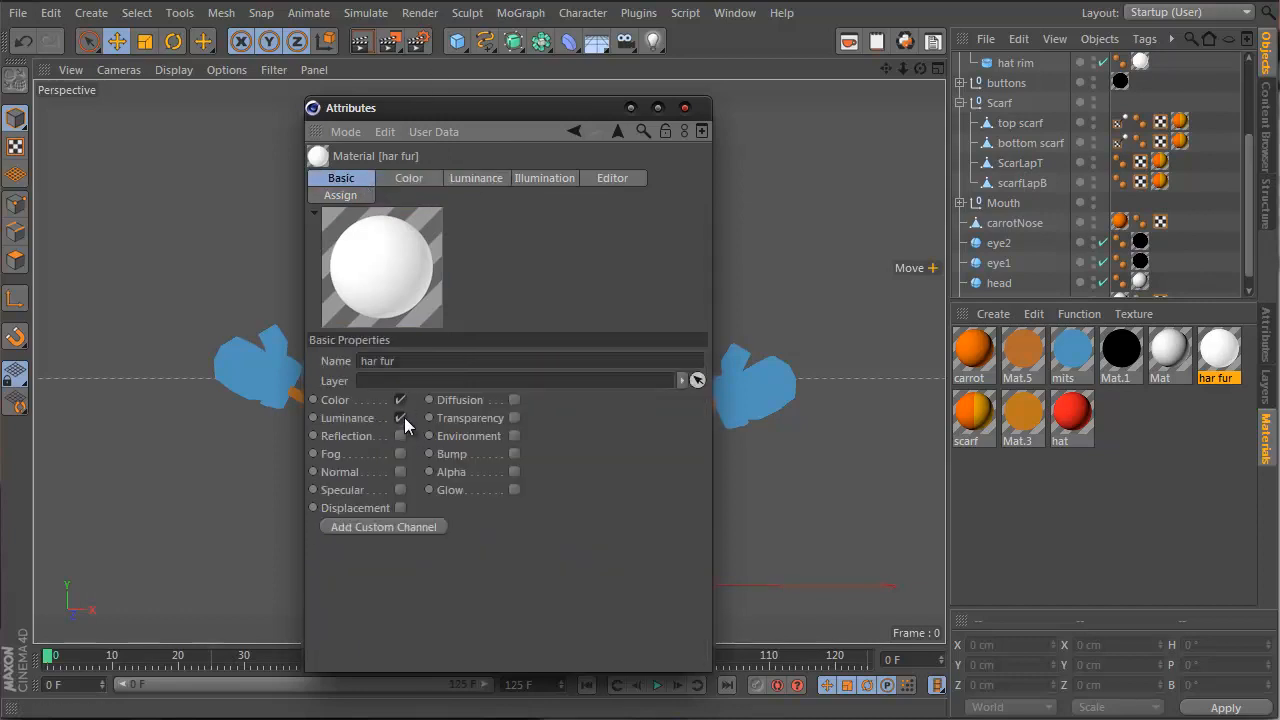
{"action": "left_click", "coordinate": [401, 418]}
{"action": "left_click", "coordinate": [685, 107]}
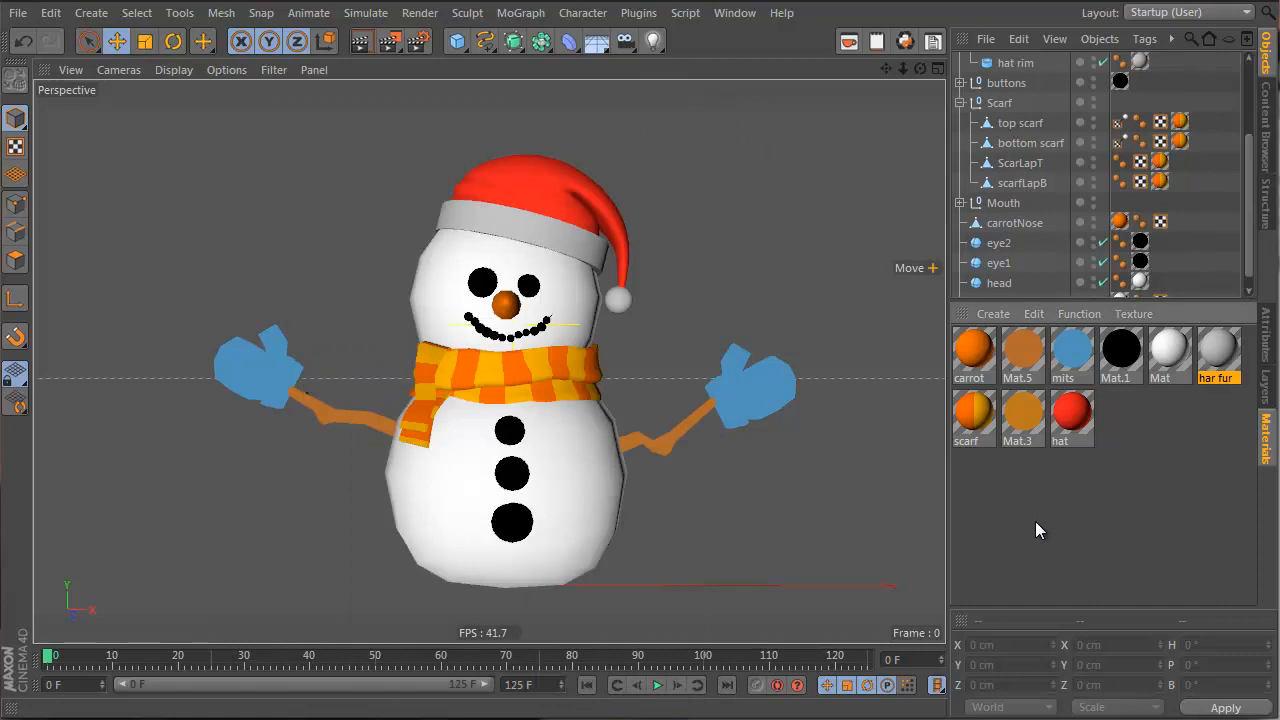
Show the 'mits' material's attributes in a floating window
{"action": "double_click", "coordinate": [1066, 372]}
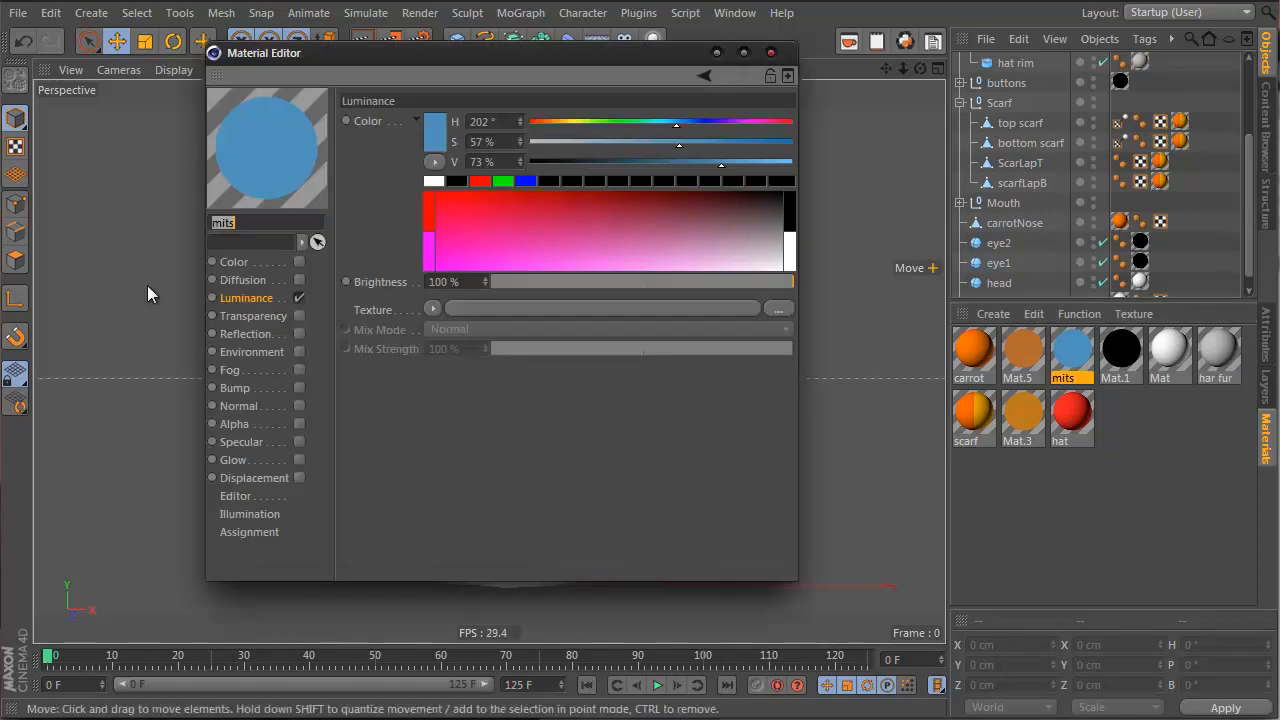
{"action": "left_click", "coordinate": [771, 53]}
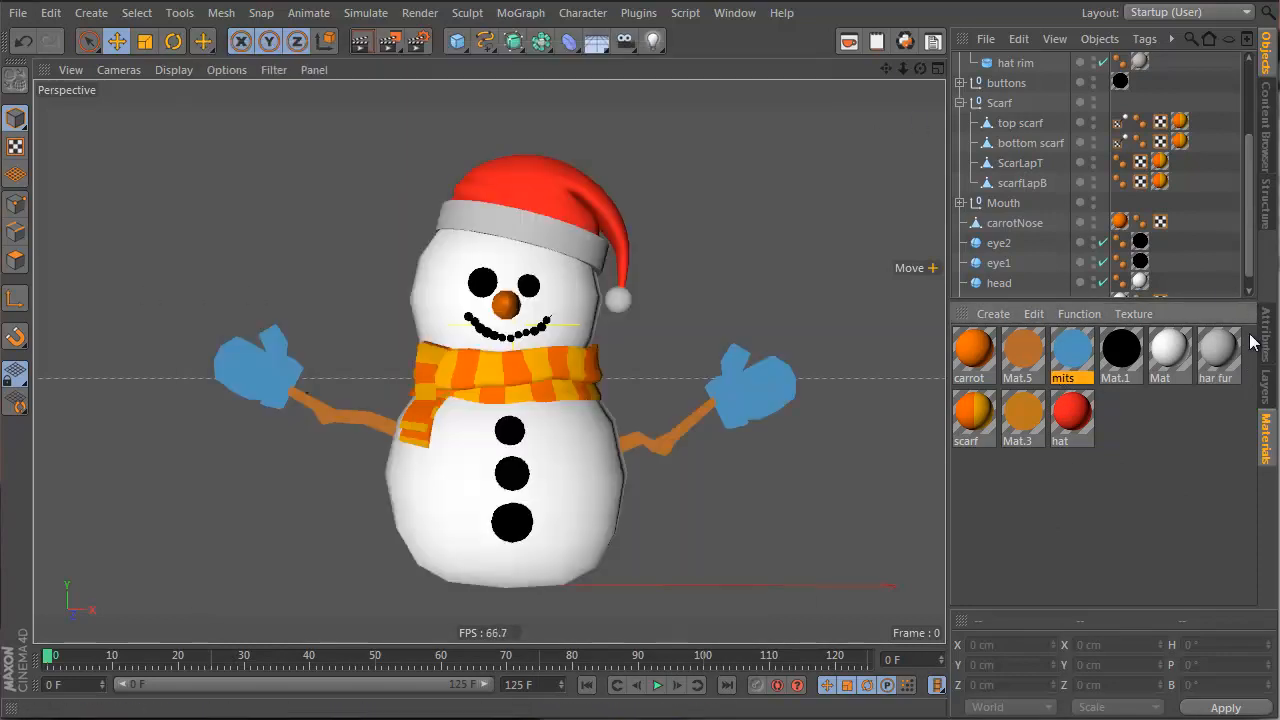
{"action": "left_click", "coordinate": [1264, 338]}
{"action": "left_click", "coordinate": [1247, 315]}
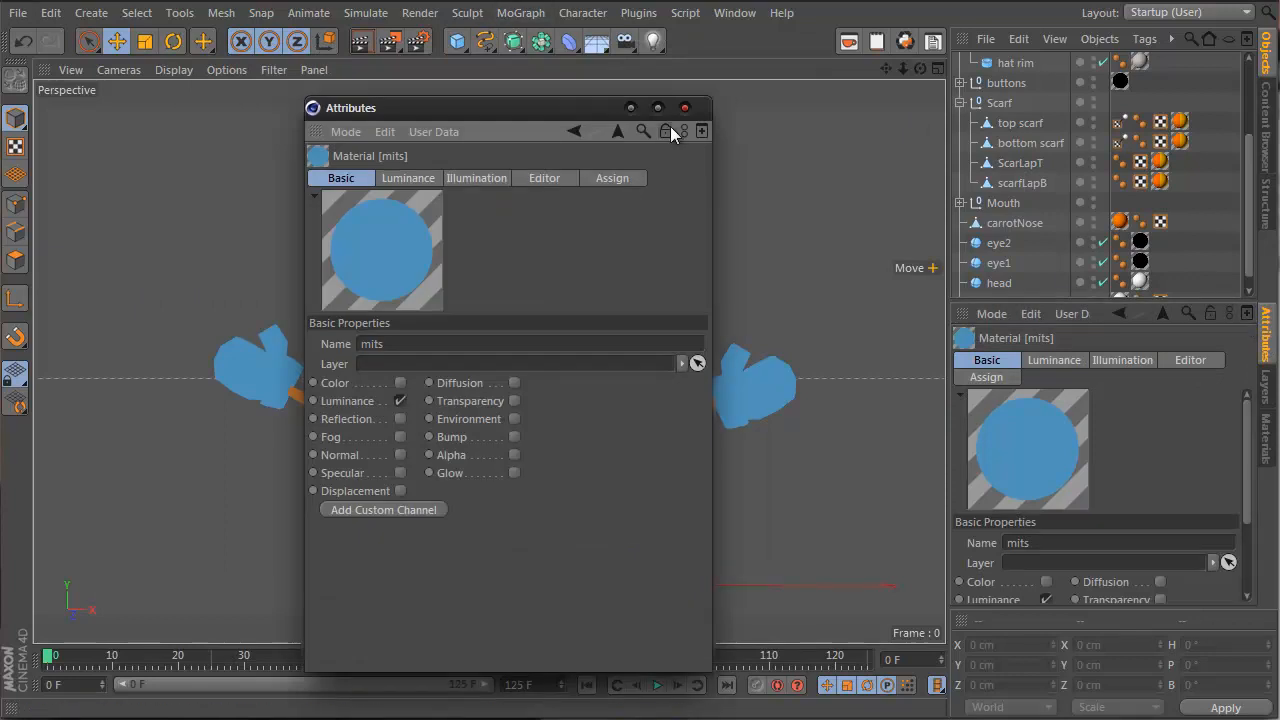
{"action": "left_click", "coordinate": [1265, 440]}
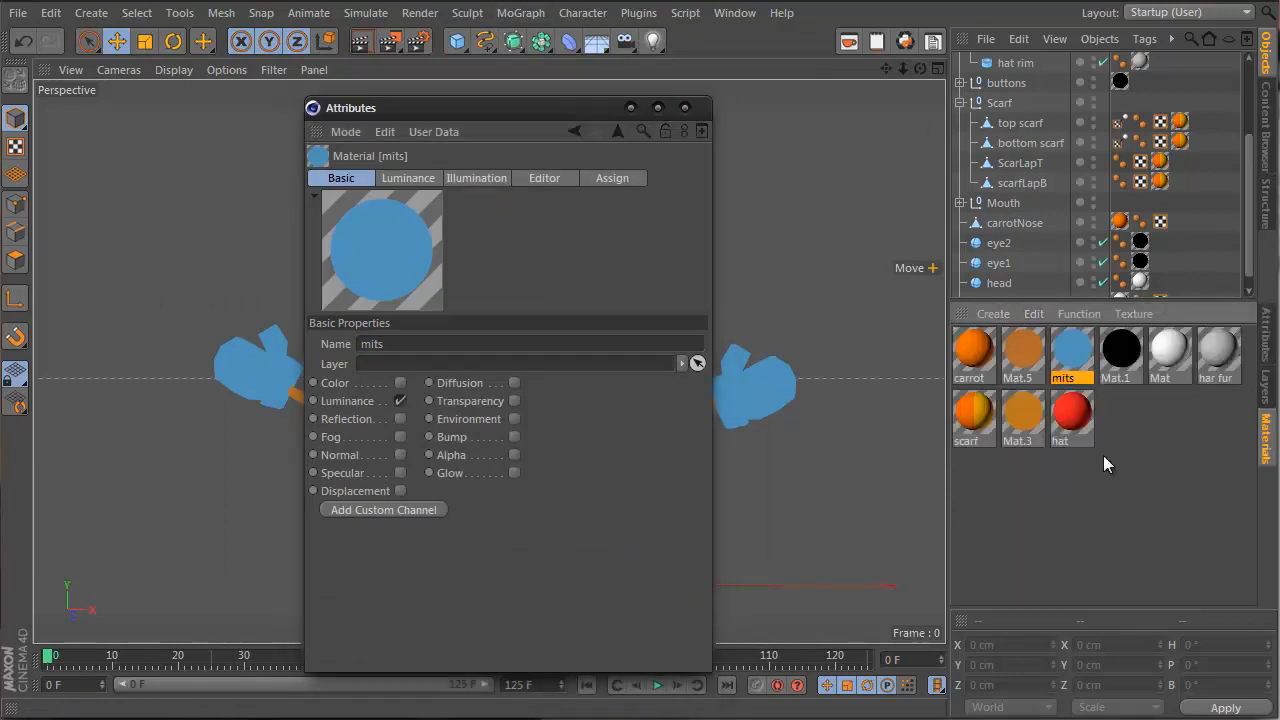
Enable Color on 'mits' using its 202° luminance blue, and turn Luminance off
{"action": "left_click", "coordinate": [400, 384]}
{"action": "left_click", "coordinate": [476, 179], "text": "shift"}
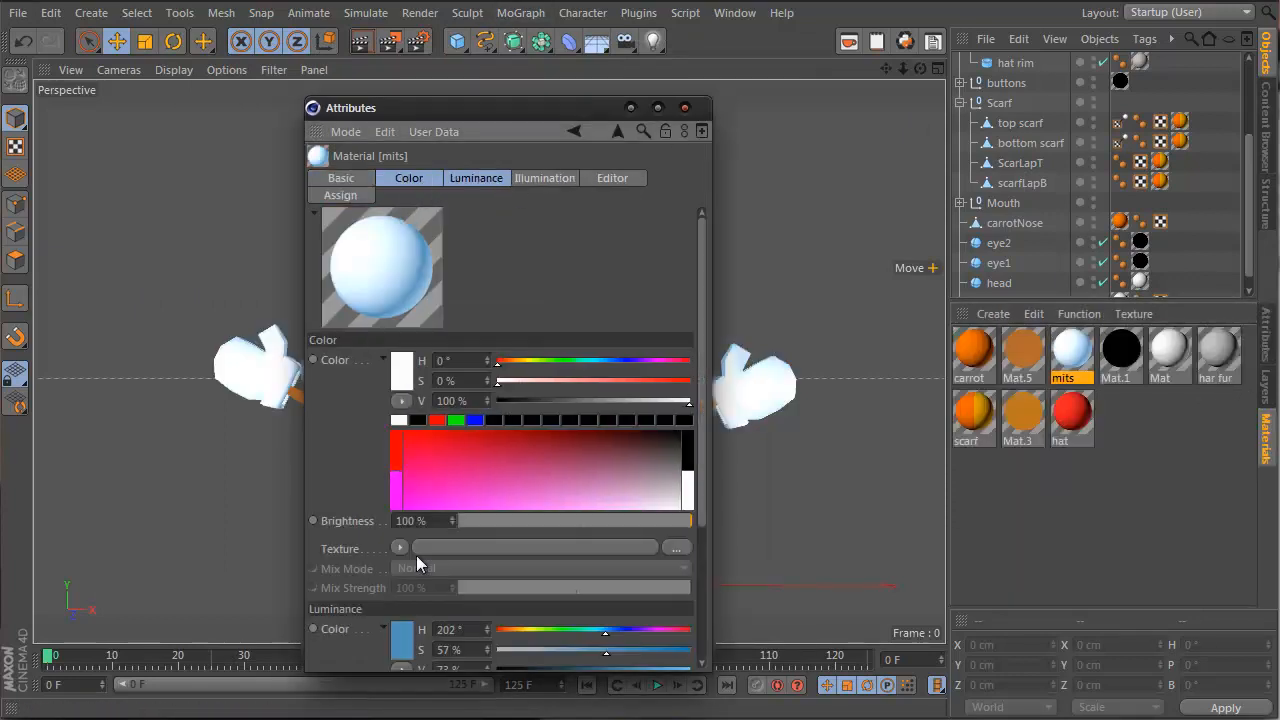
{"action": "scroll", "coordinate": [357, 451], "scroll_direction": "down", "scroll_amount": 5}
{"action": "scroll", "coordinate": [377, 277], "scroll_direction": "up", "scroll_amount": 5}
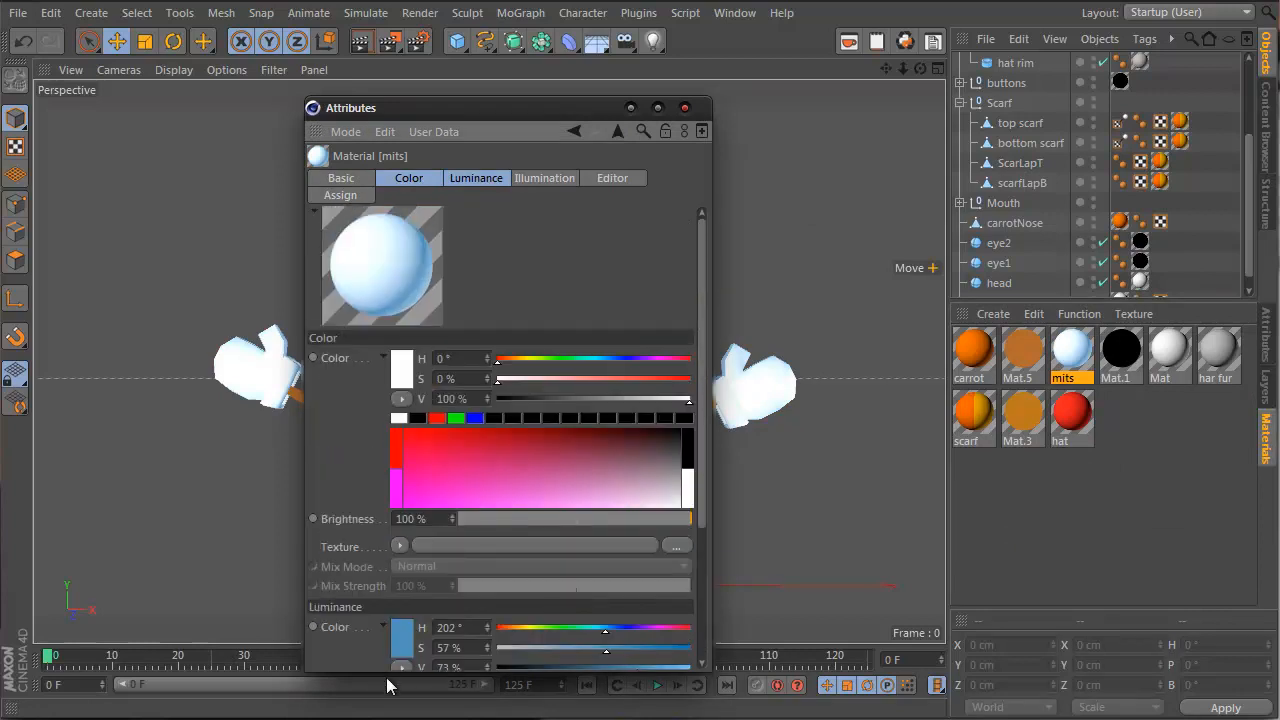
{"action": "left_click_drag", "start_coordinate": [412, 382], "coordinate": [406, 371]}
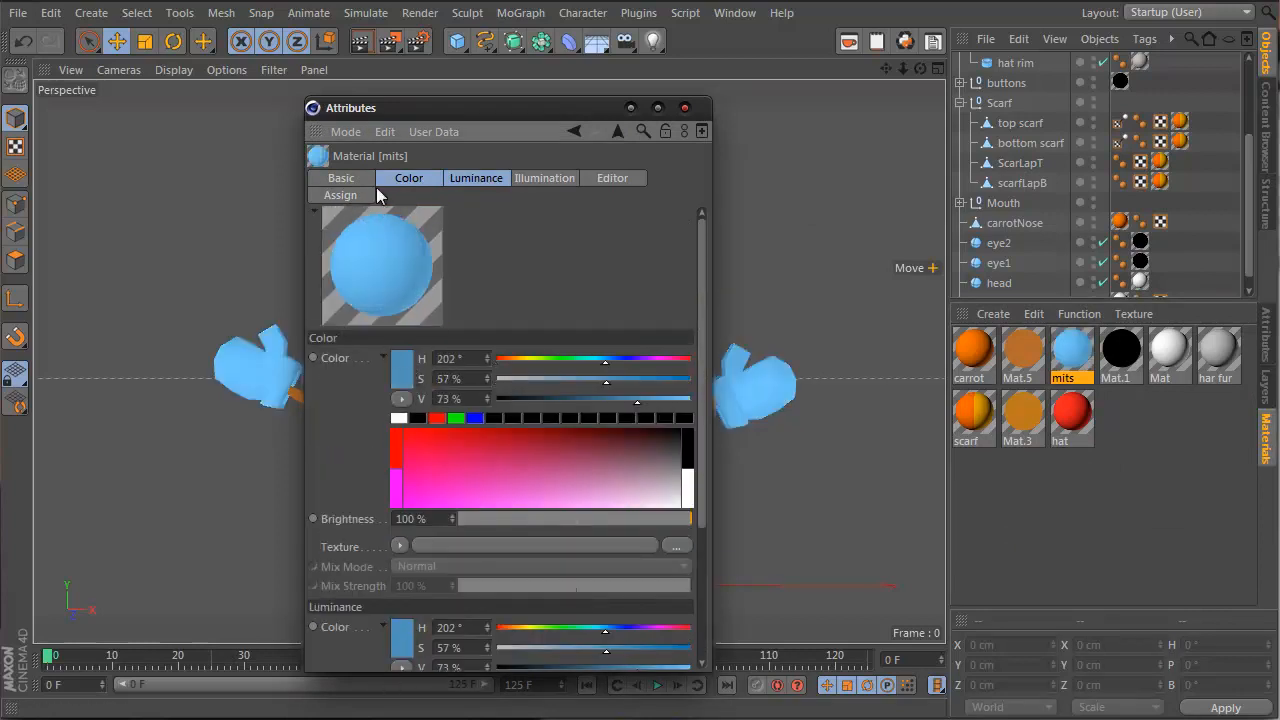
{"action": "left_click", "coordinate": [364, 181]}
{"action": "left_click", "coordinate": [402, 417]}
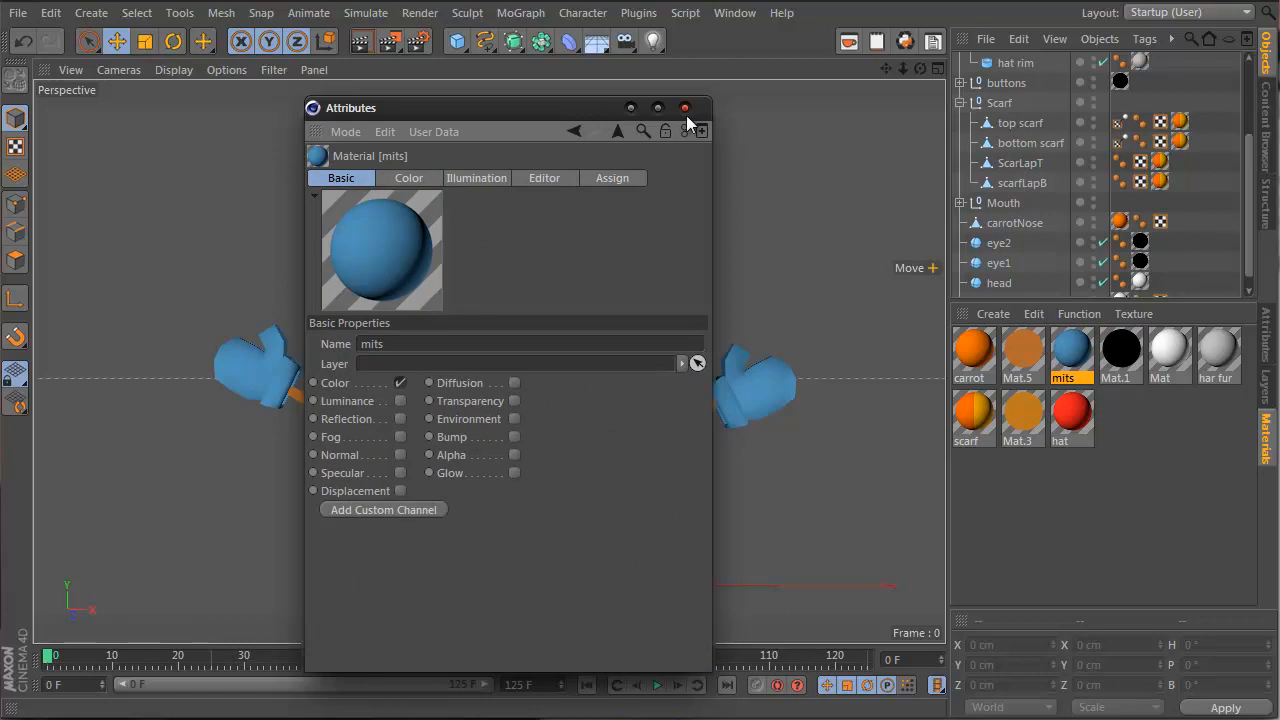
{"action": "left_click_drag", "start_coordinate": [670, 110], "coordinate": [471, 112]}
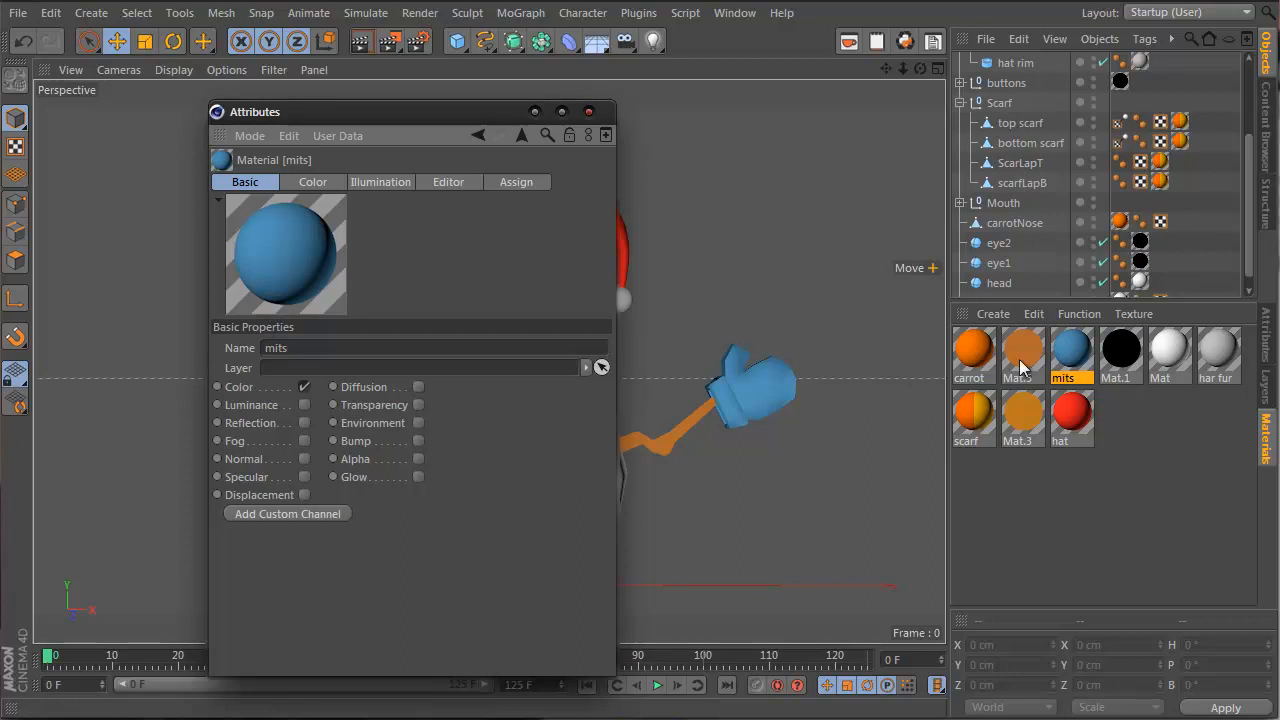
Select the Mat.5 arm material, undo a cyan colour change, and rename it 'wood stick'
{"action": "left_click", "coordinate": [1022, 355]}
{"action": "left_click", "coordinate": [310, 182]}
{"action": "left_click_drag", "start_coordinate": [380, 113], "coordinate": [1267, 259]}
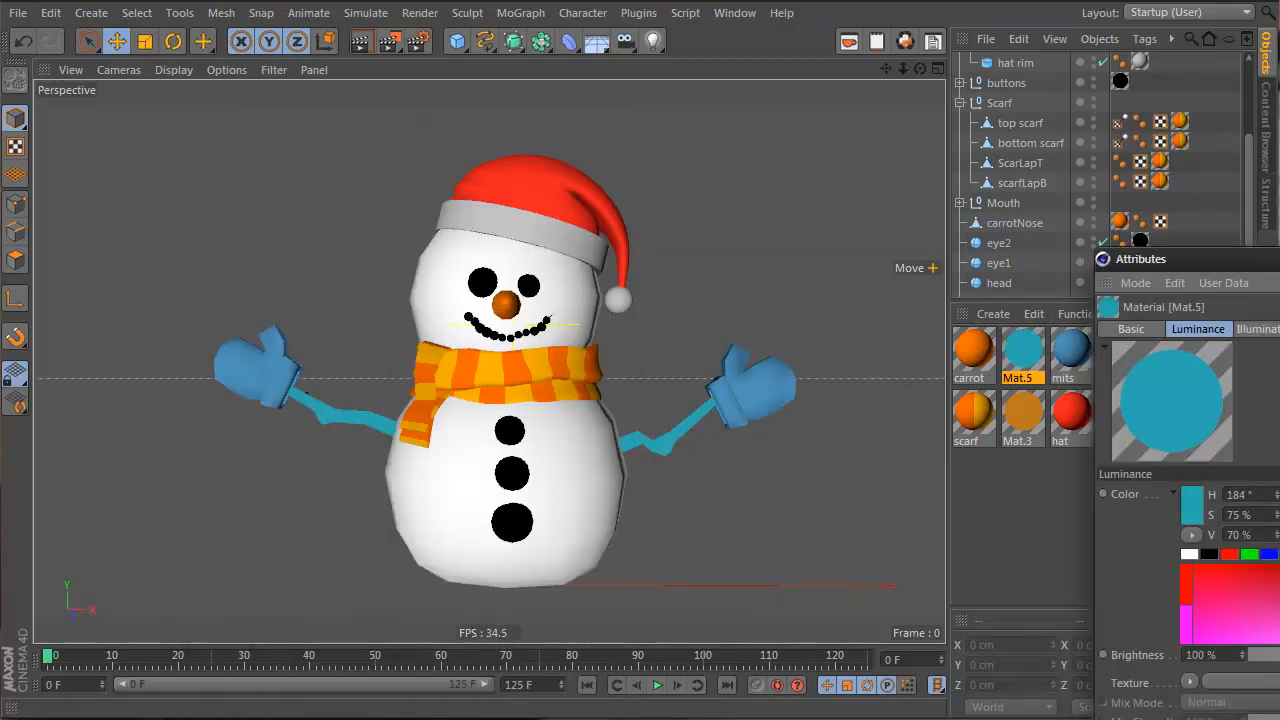
{"action": "key", "text": "ctrl+z"}
{"action": "left_click", "coordinate": [1152, 332]}
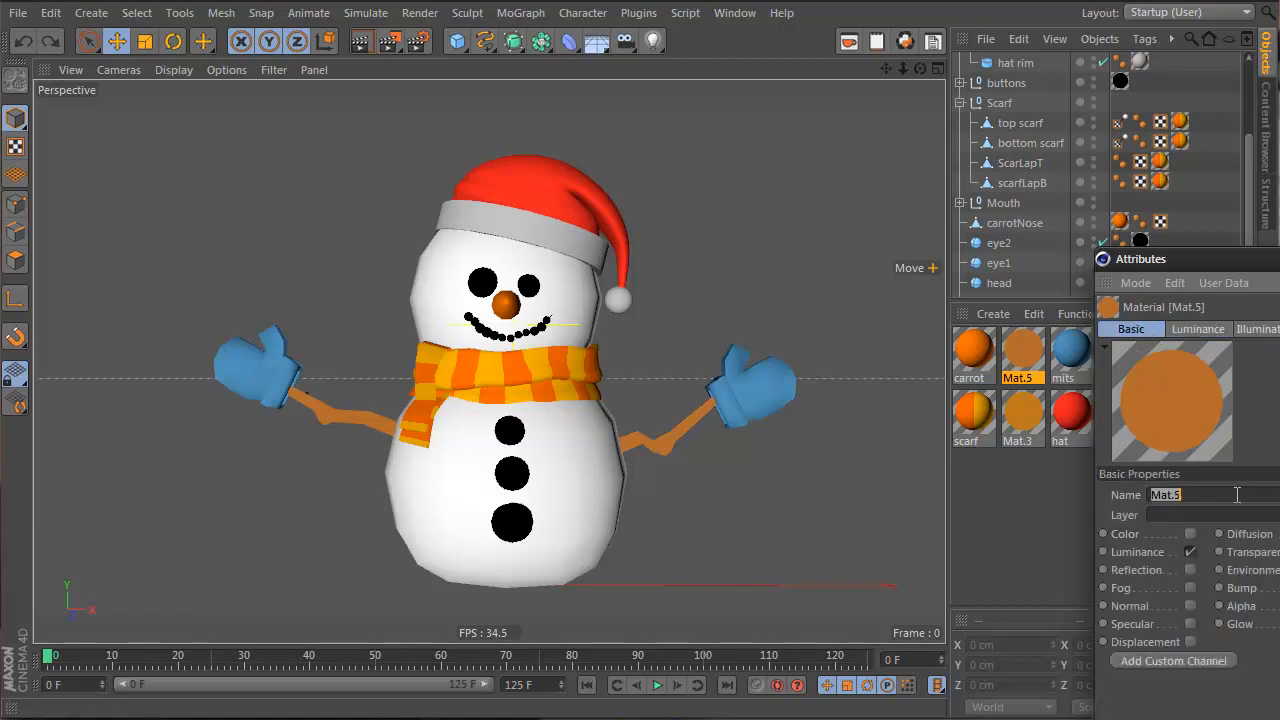
{"action": "key", "text": "Return"}
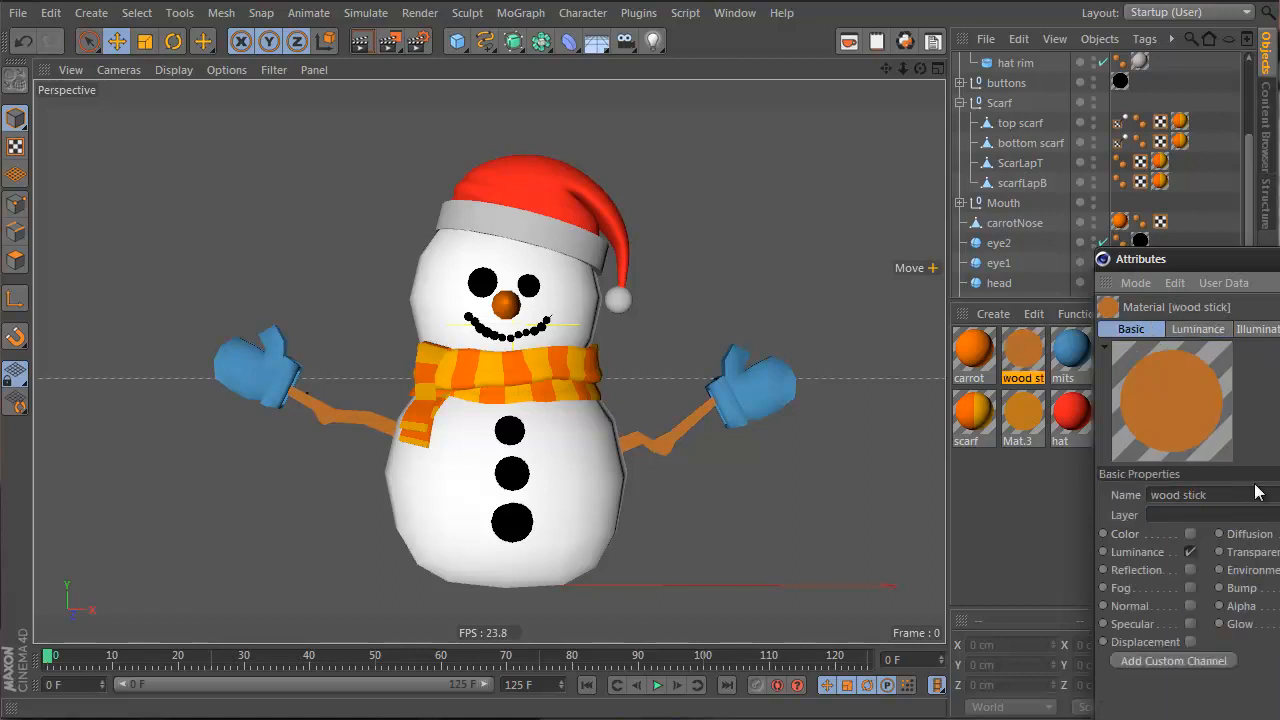
Give 'wood stick' a 28° brown Color channel with Luminance turned off
{"action": "left_click", "coordinate": [1190, 534]}
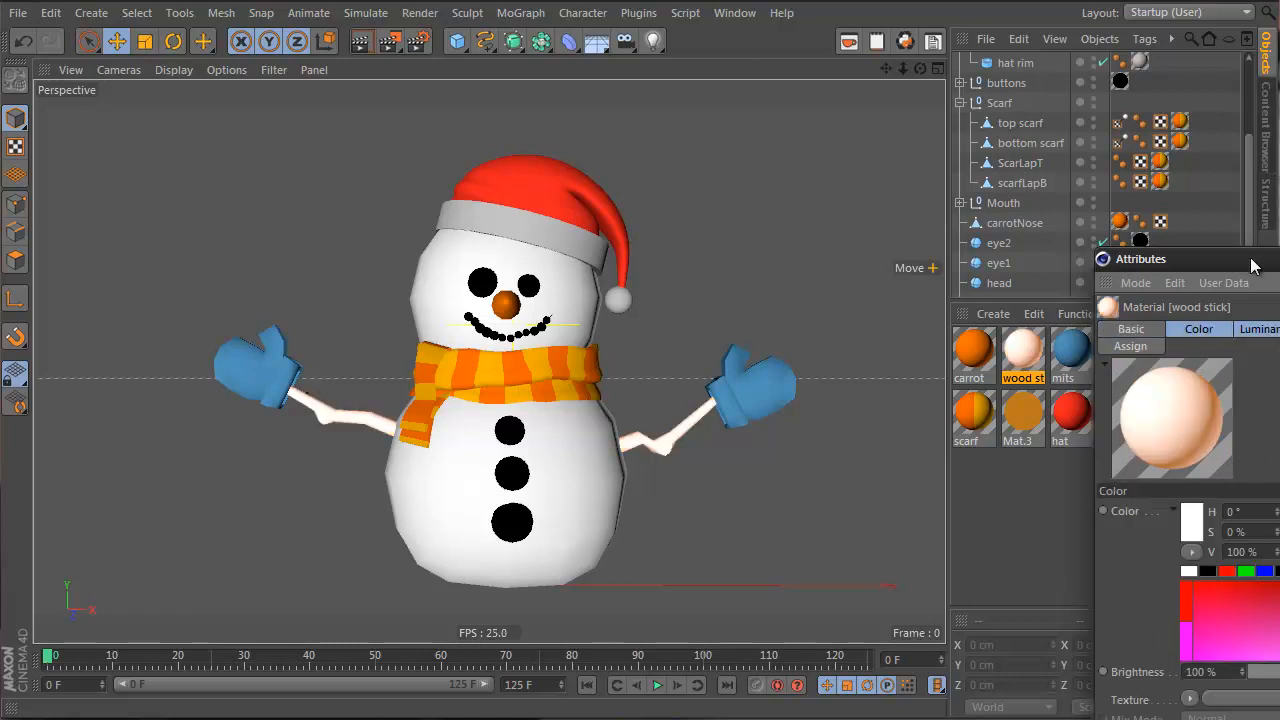
{"action": "left_click_drag", "start_coordinate": [1254, 265], "coordinate": [1072, 96]}
{"action": "left_click_drag", "start_coordinate": [1043, 345], "coordinate": [1012, 350]}
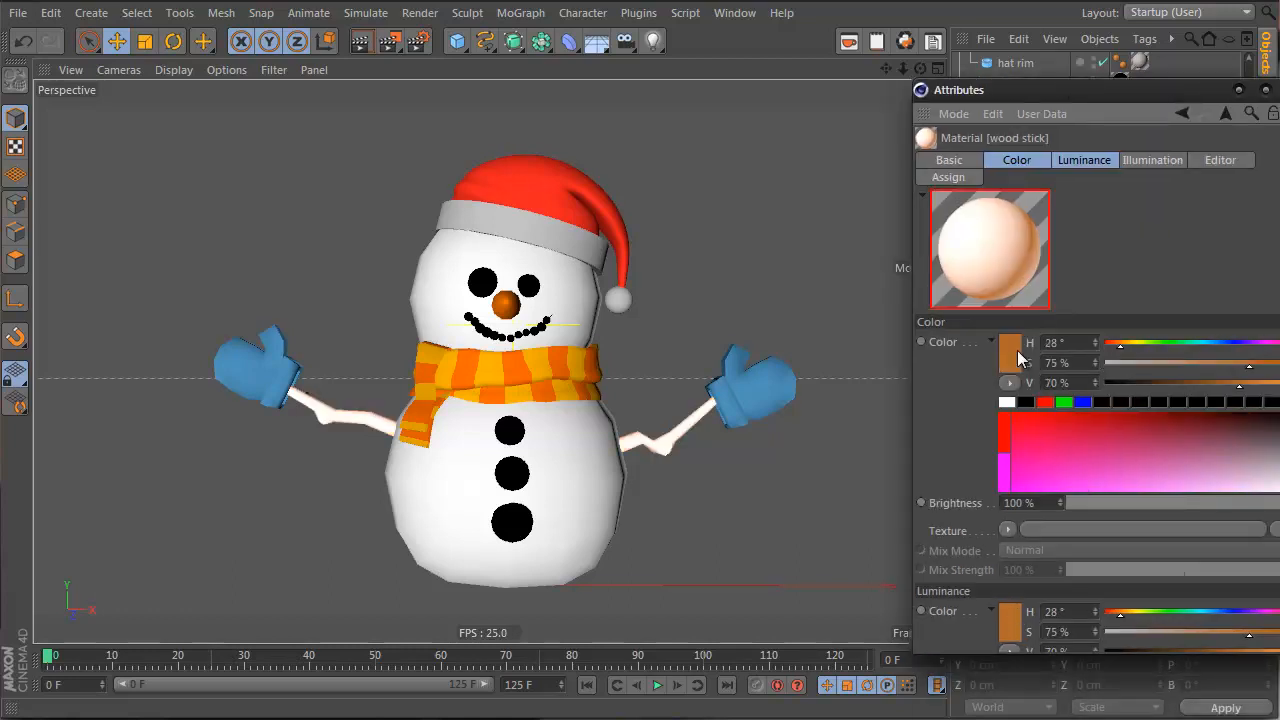
{"action": "left_click", "coordinate": [945, 161]}
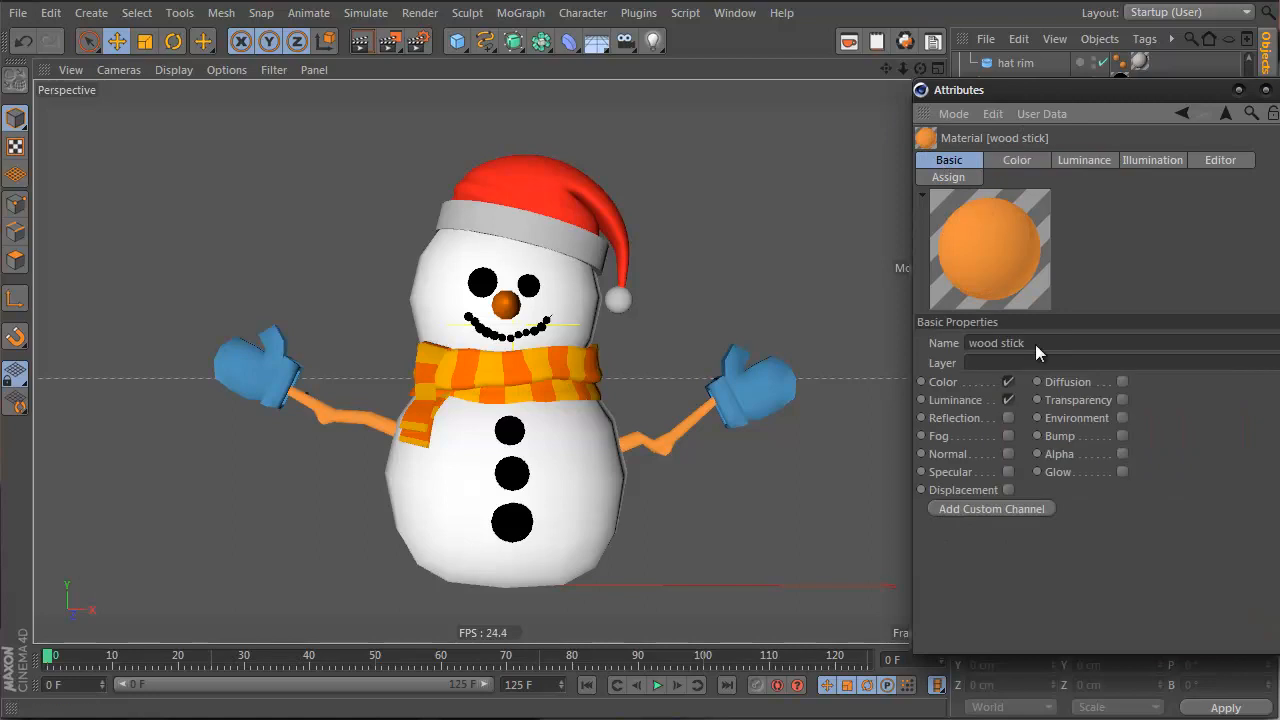
{"action": "left_click", "coordinate": [1009, 401]}
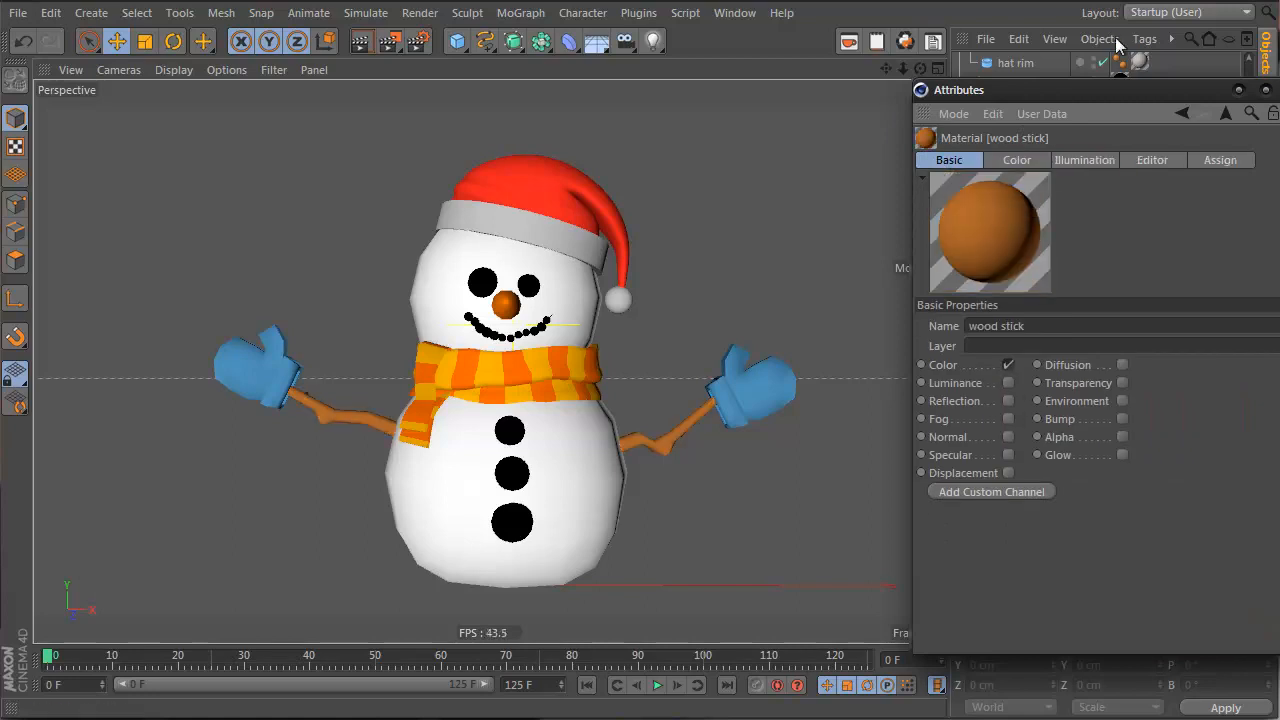
{"action": "left_click", "coordinate": [1279, 90]}
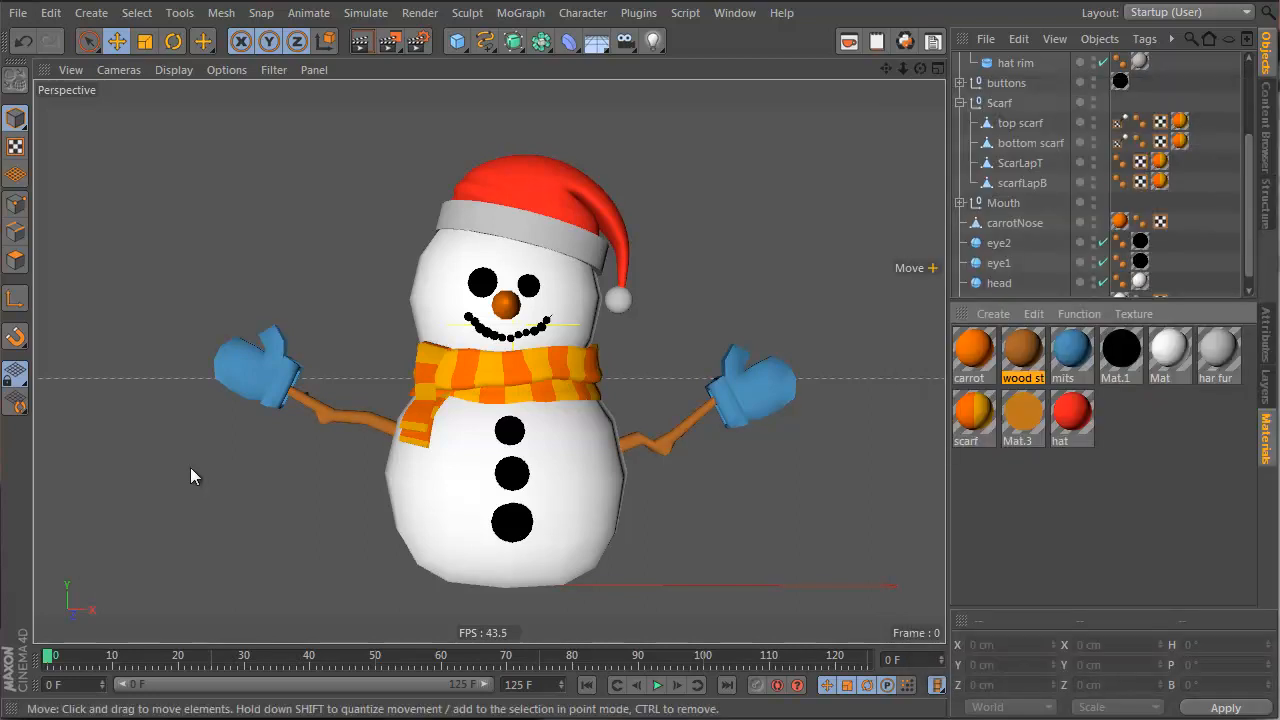
Turn on Mat.1's Color channel at 13% brightness
{"action": "double_click", "coordinate": [1110, 350]}
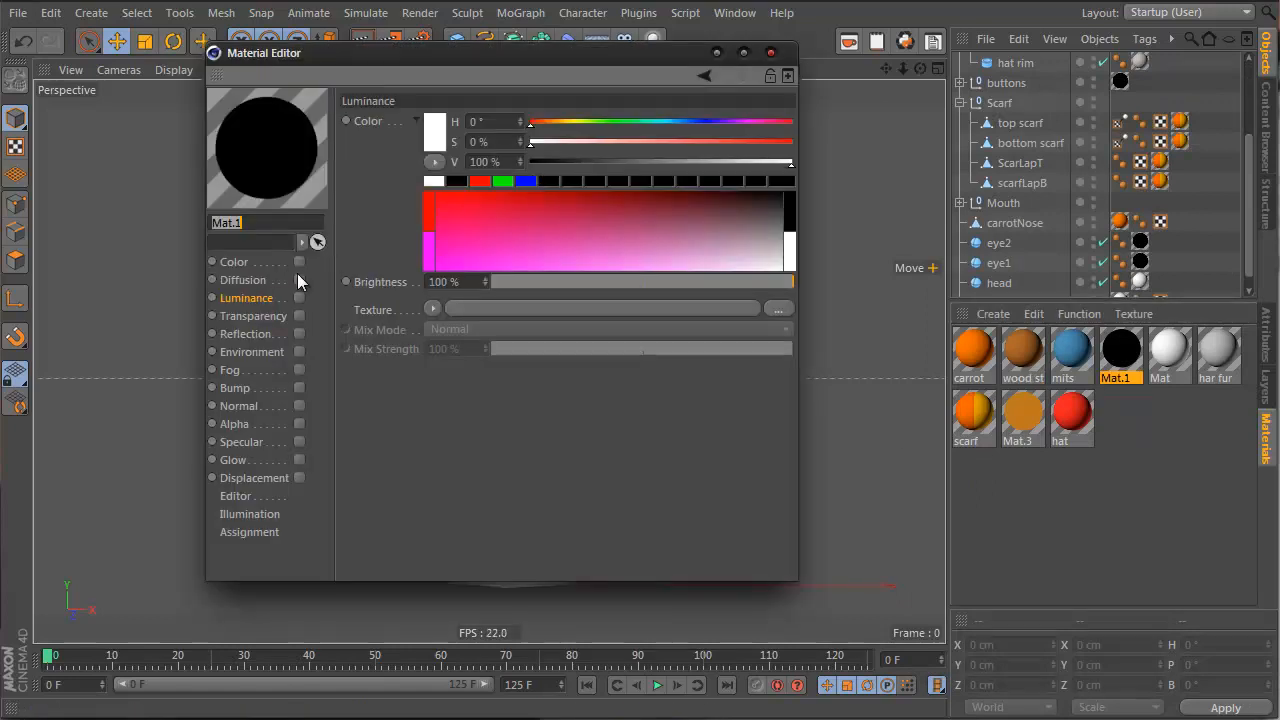
{"action": "left_click", "coordinate": [299, 261]}
{"action": "left_click", "coordinate": [531, 282]}
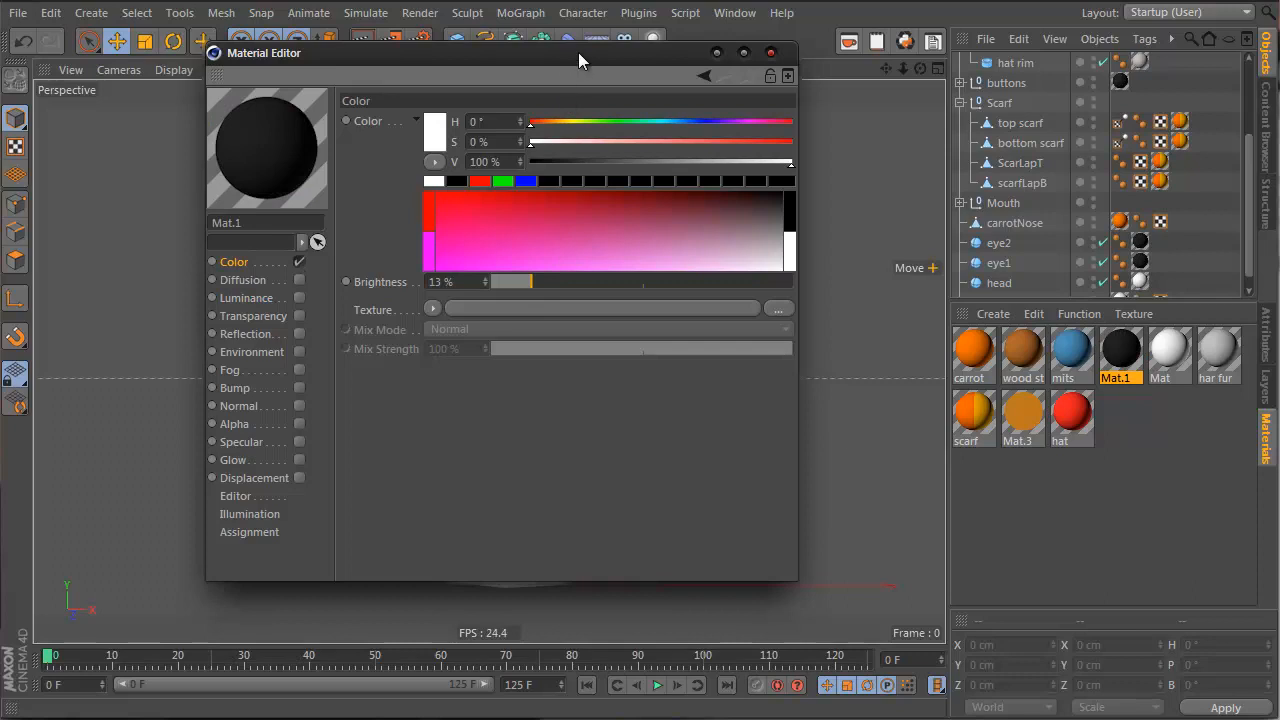
{"action": "left_click_drag", "start_coordinate": [578, 52], "coordinate": [928, 191]}
{"action": "left_click", "coordinate": [1120, 191]}
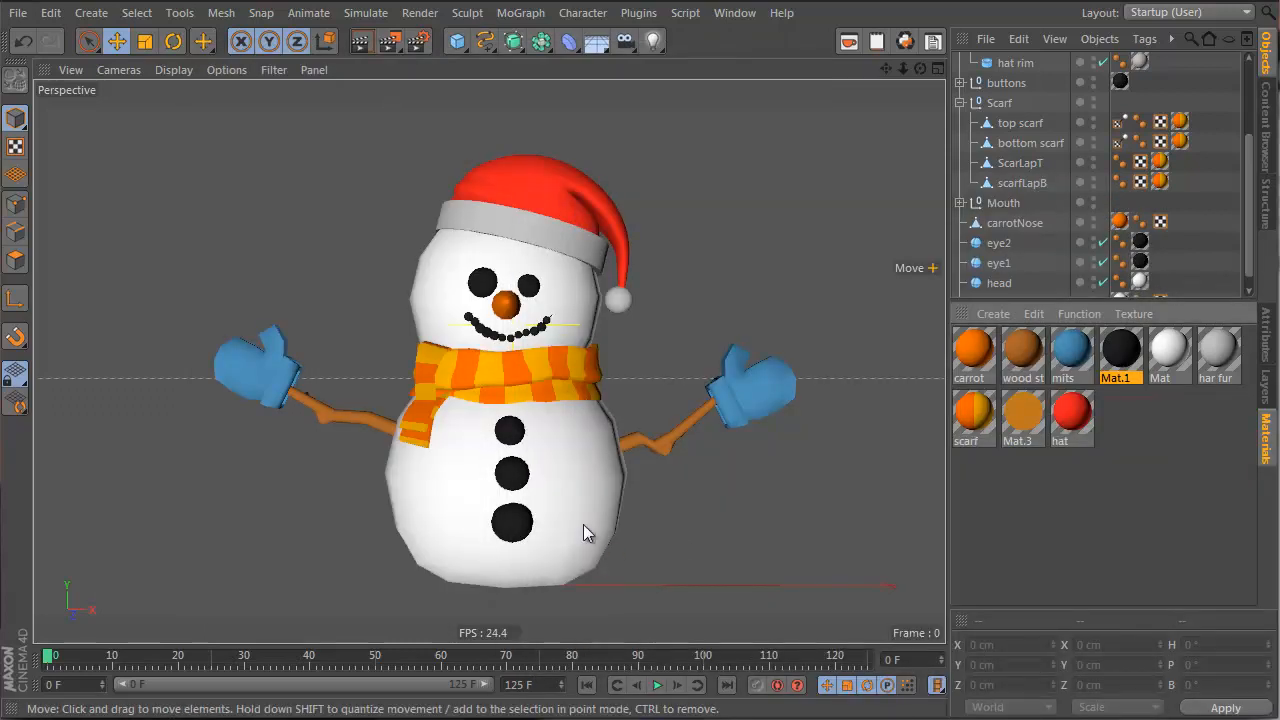
Pull the hat mesh out of its HyperNURBS and collapse the hat and Scarf groups
{"action": "left_click", "coordinate": [500, 376]}
{"action": "scroll", "coordinate": [1043, 122], "scroll_direction": "up", "scroll_amount": 3}
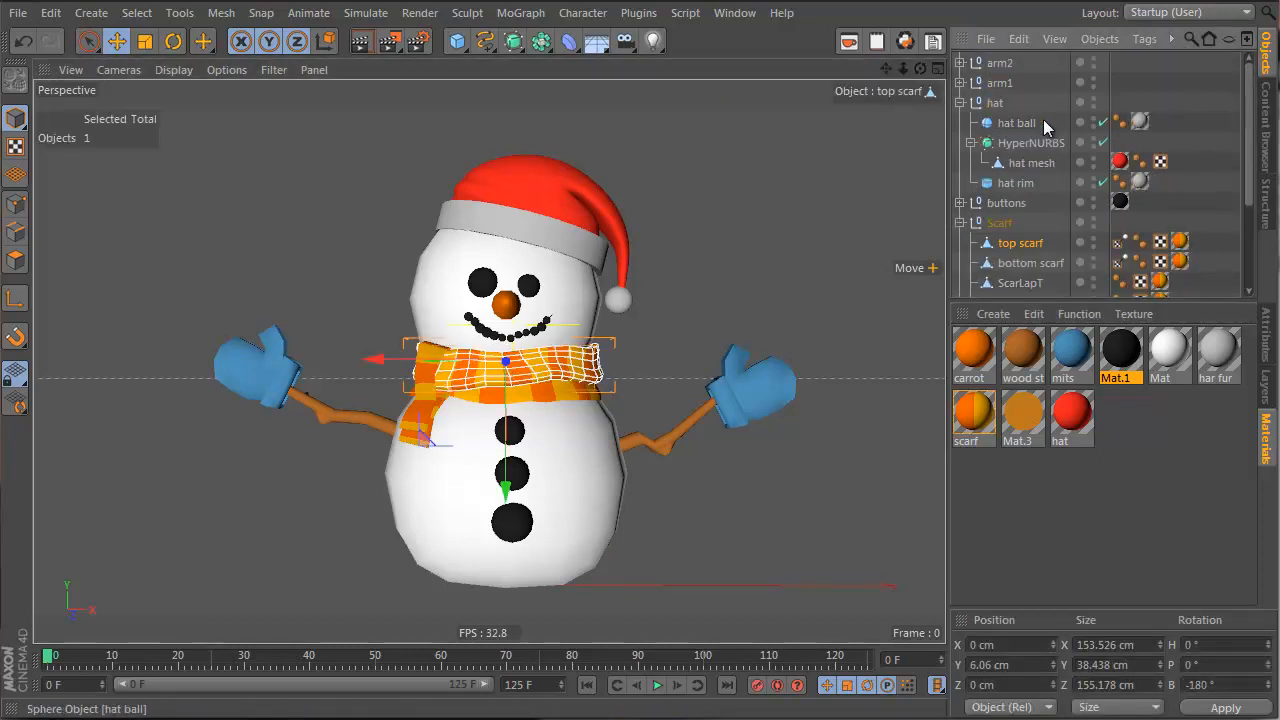
{"action": "left_click", "coordinate": [1012, 145]}
{"action": "left_click", "coordinate": [1012, 163]}
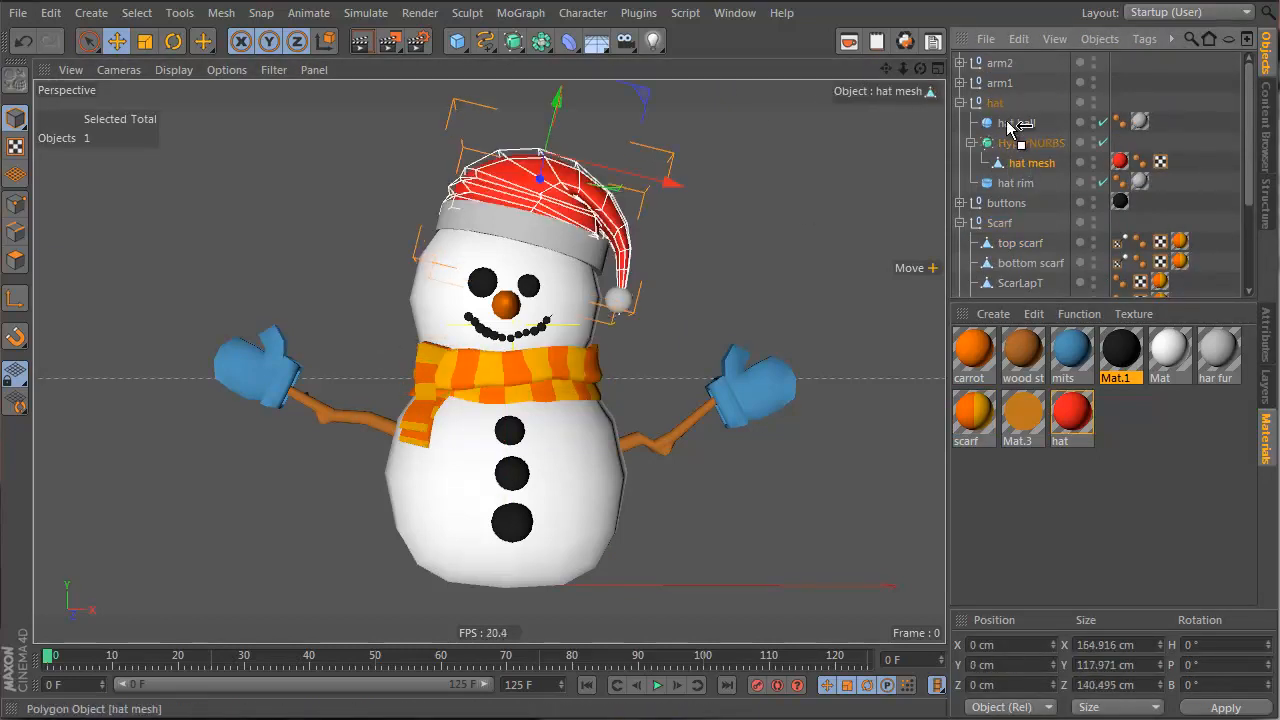
{"action": "left_click_drag", "start_coordinate": [1014, 131], "coordinate": [998, 100]}
{"action": "left_click", "coordinate": [1026, 165]}
{"action": "left_click", "coordinate": [961, 102]}
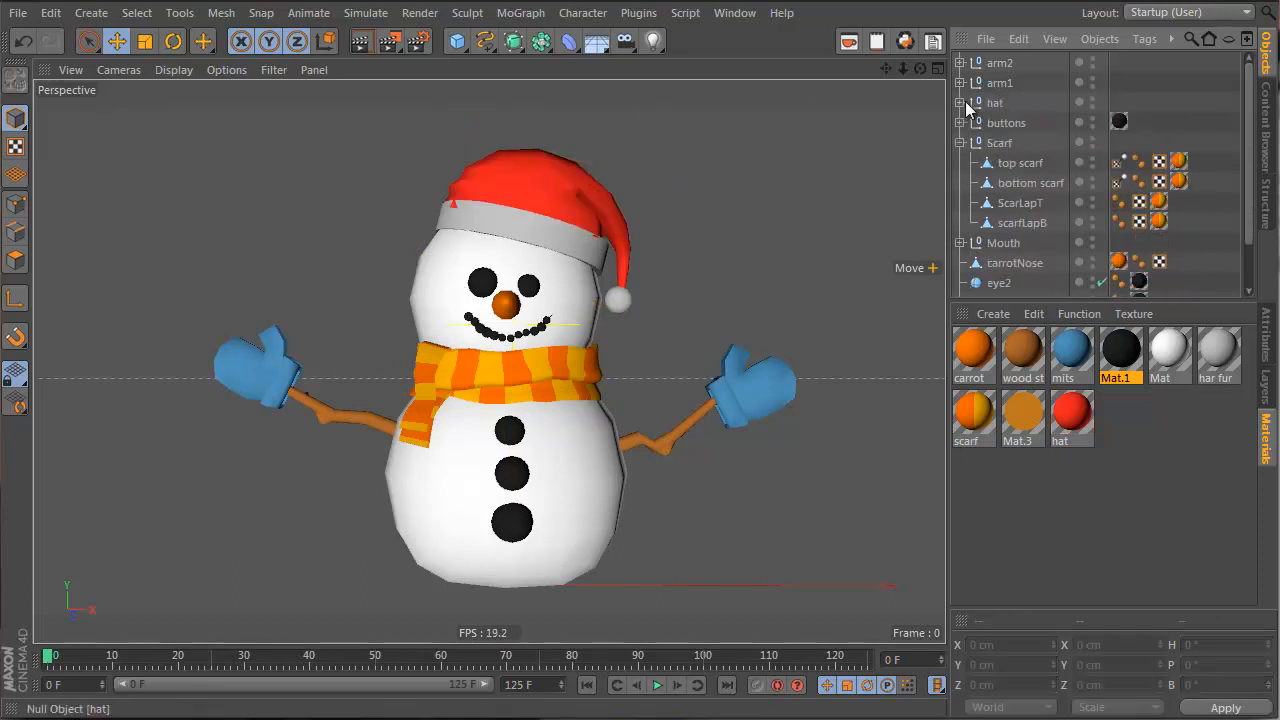
{"action": "left_click", "coordinate": [960, 142]}
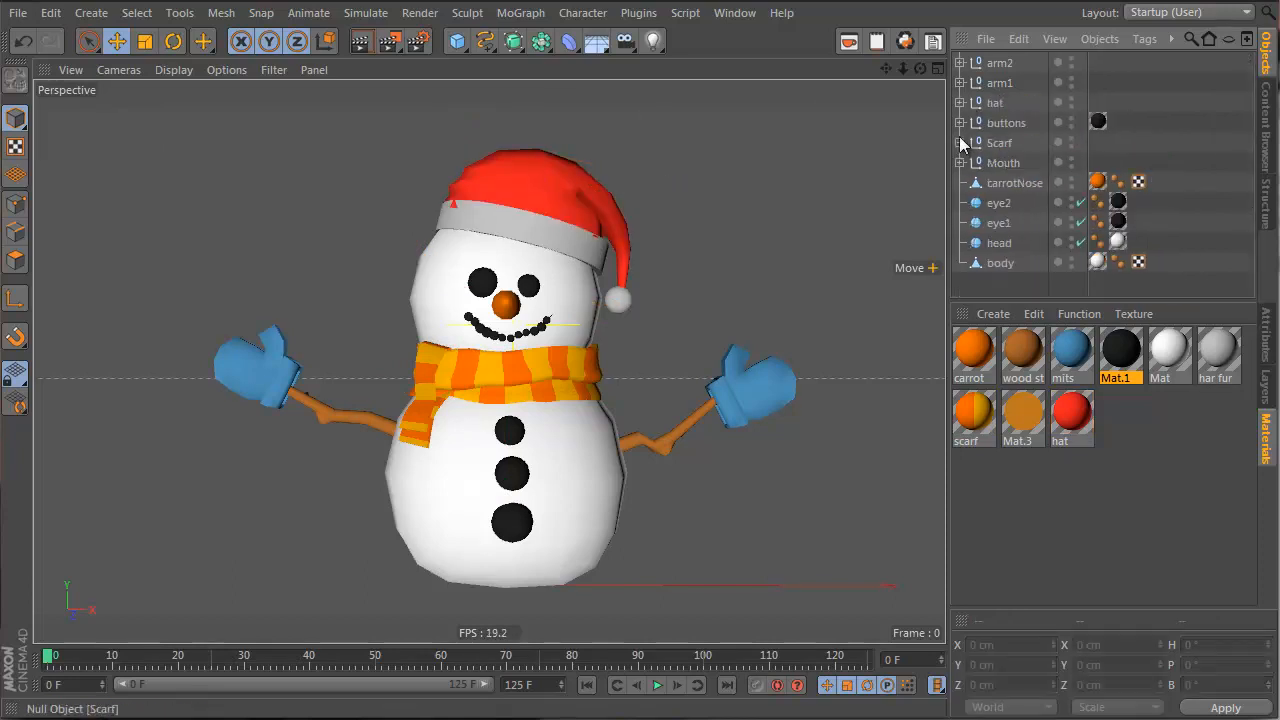
Add a new Null object to the Object Manager
{"action": "left_click", "coordinate": [1002, 264]}
{"action": "left_click", "coordinate": [1000, 282]}
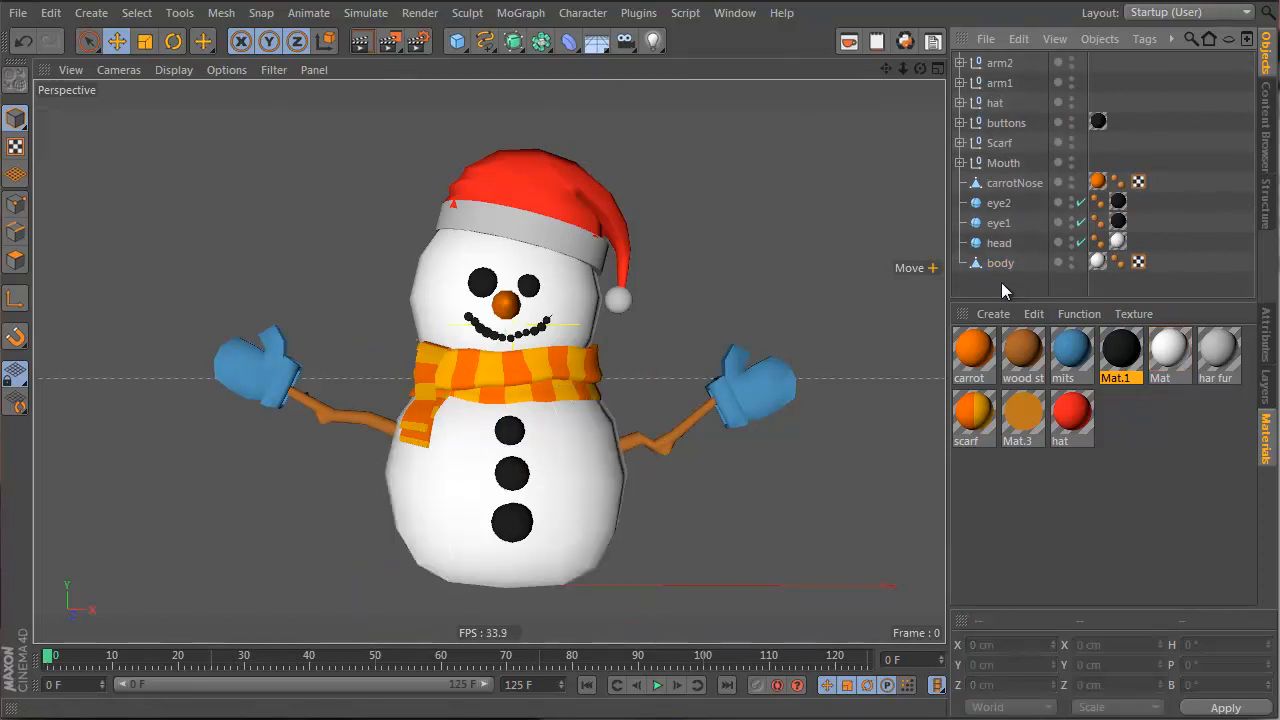
{"action": "right_click", "coordinate": [1000, 281]}
{"action": "left_click", "coordinate": [1030, 331]}
Select all snowman parts except the Null and drop them under the Null
{"action": "mouse_move", "coordinate": [456, 509]}
{"action": "left_mouse_down", "text": "alt"}
{"action": "mouse_move", "coordinate": [435, 530]}
{"action": "mouse_move", "coordinate": [462, 487]}
{"action": "left_mouse_up", "text": "alt"}
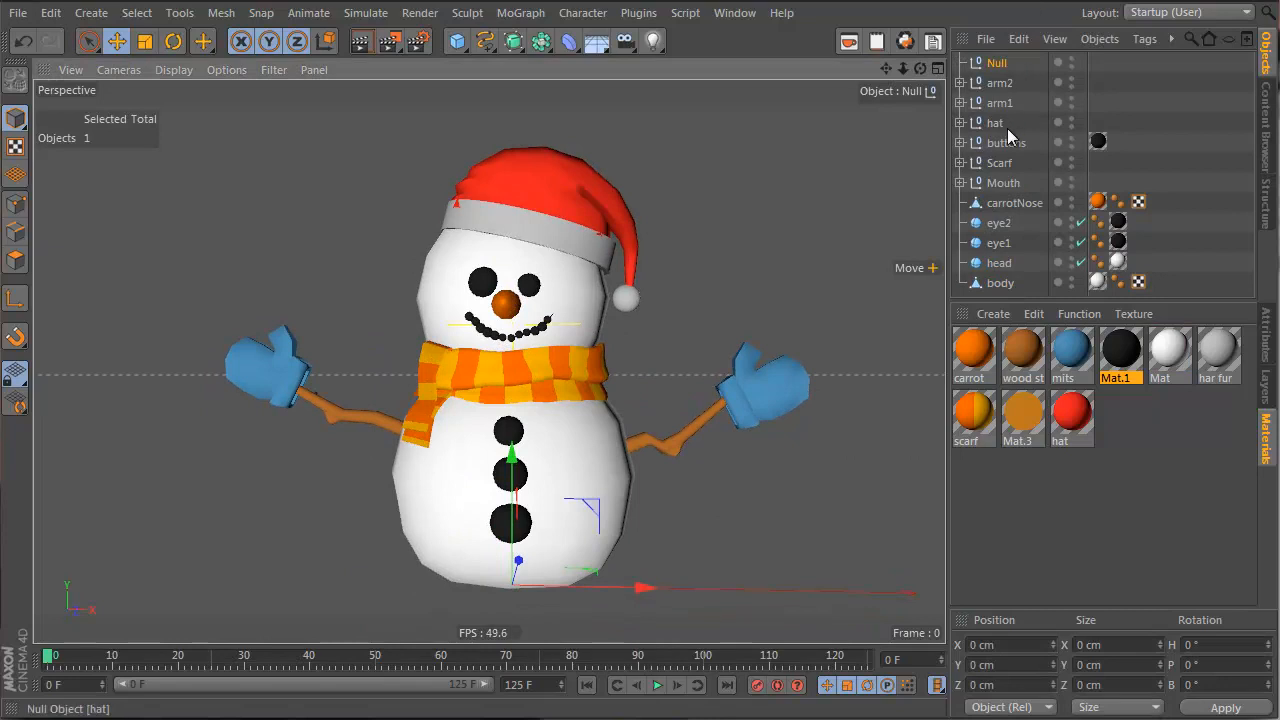
{"action": "key", "text": "ctrl+a"}
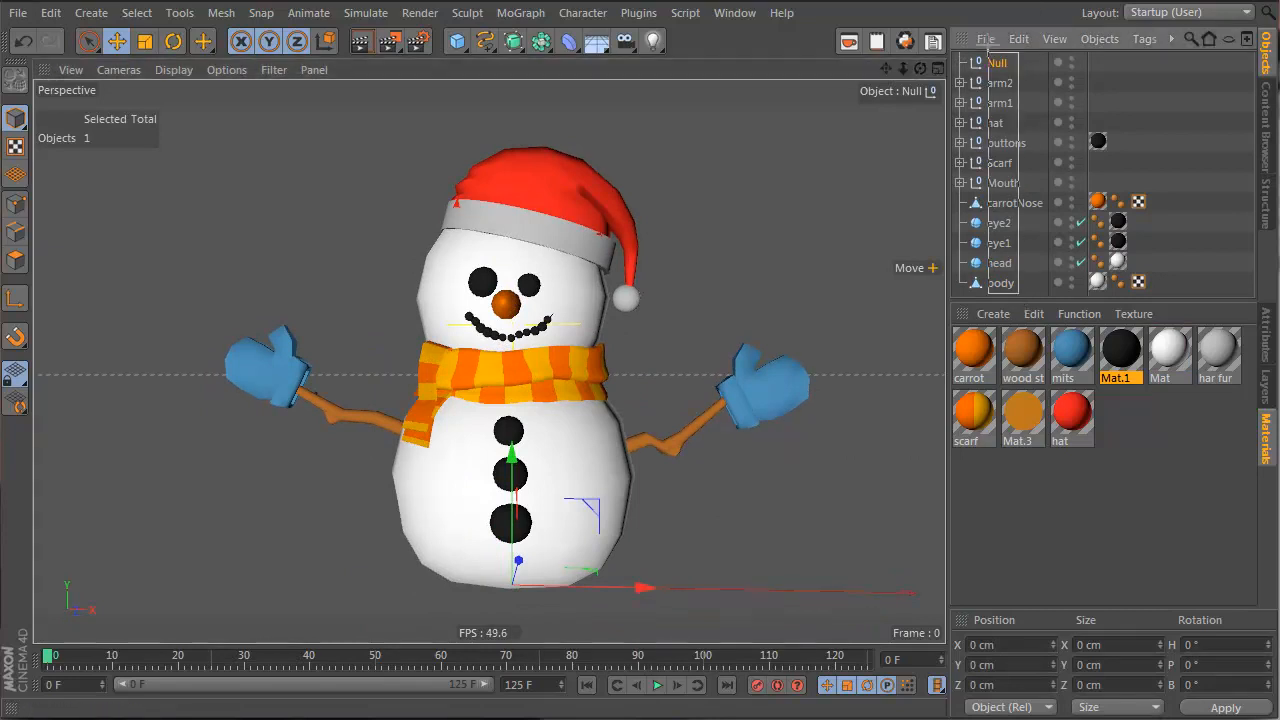
{"action": "left_click", "coordinate": [997, 62], "text": "ctrl"}
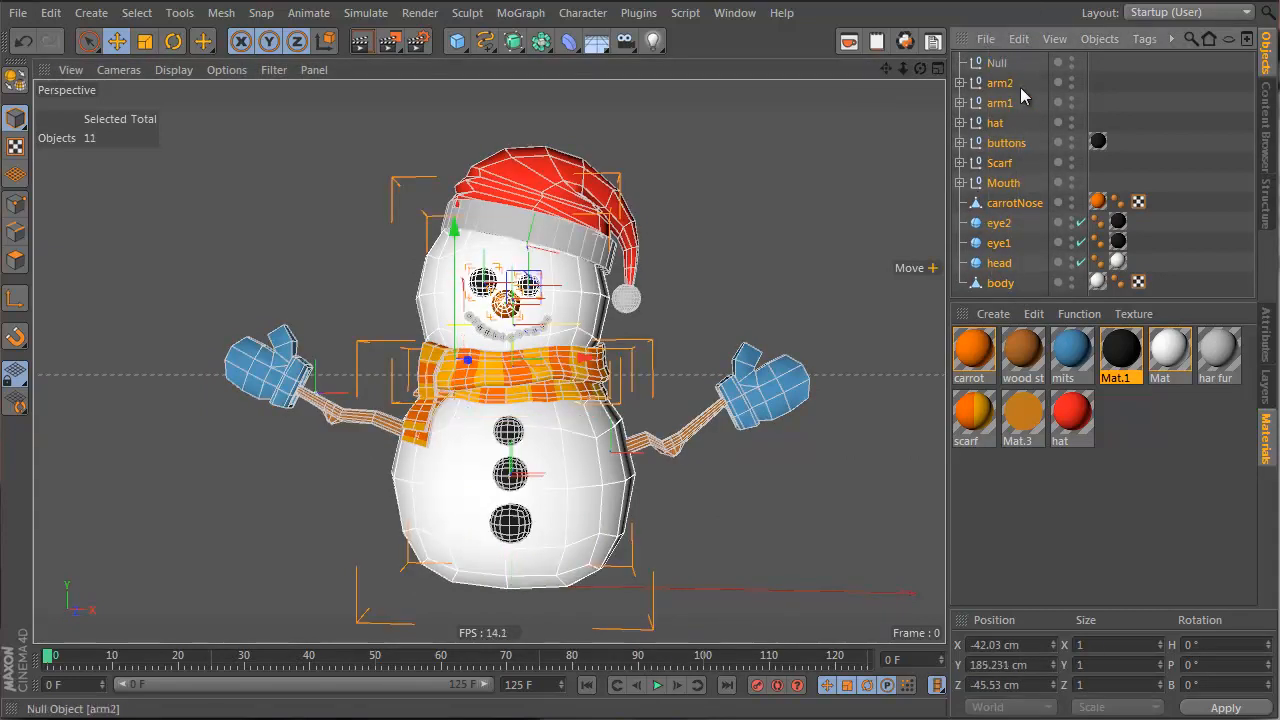
{"action": "left_click_drag", "start_coordinate": [1022, 95], "coordinate": [991, 66]}
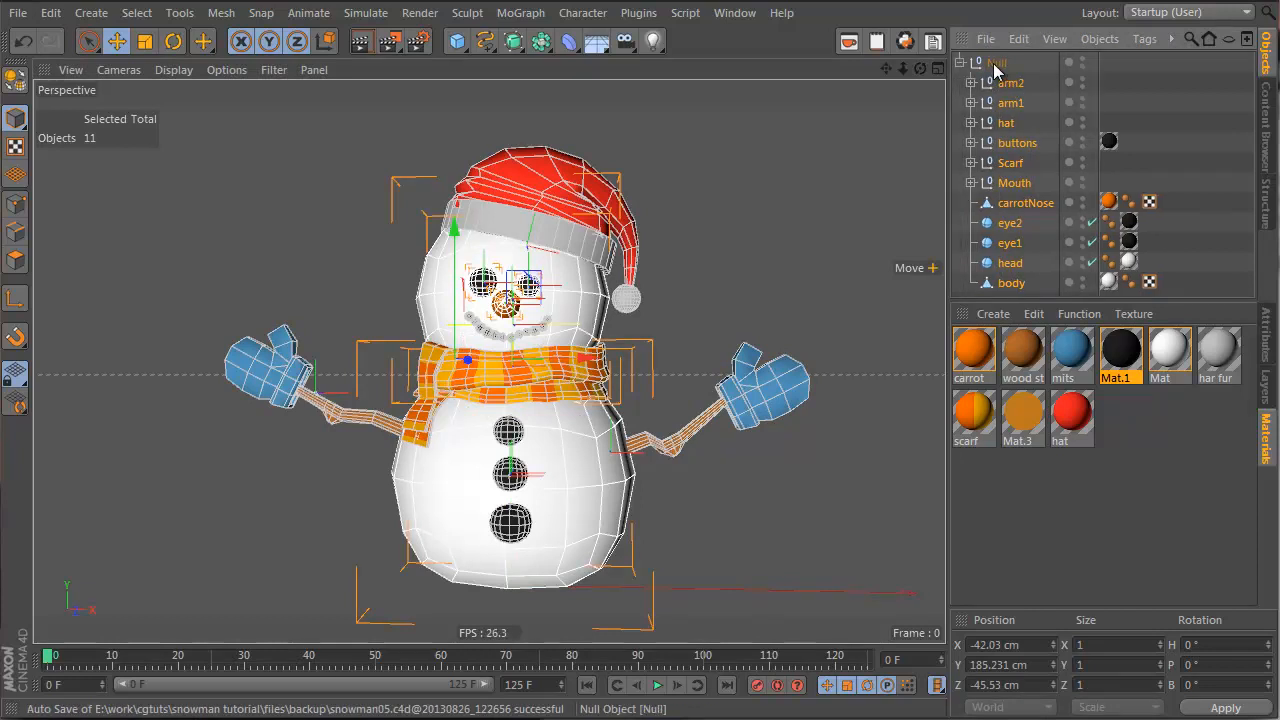
Wrap the Null in a new HyperNURBS to smooth the whole snowman
{"action": "left_click", "coordinate": [995, 63]}
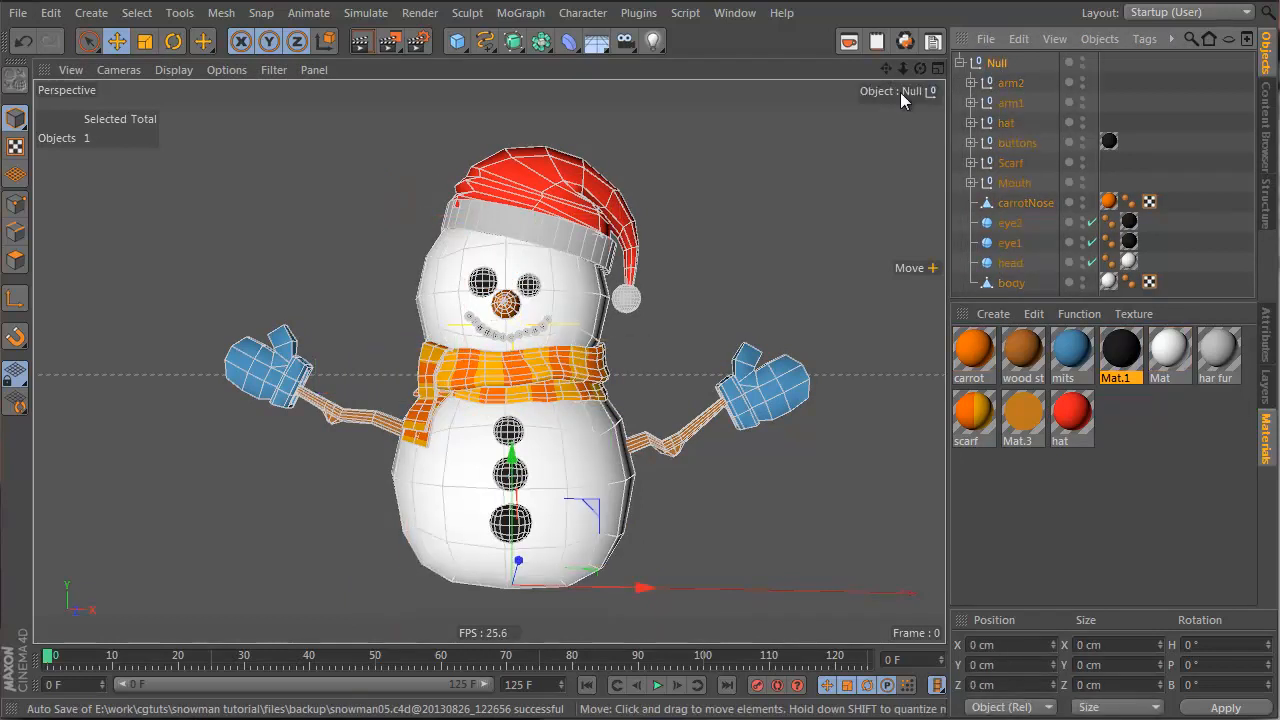
{"action": "left_click", "coordinate": [513, 41], "text": "alt"}
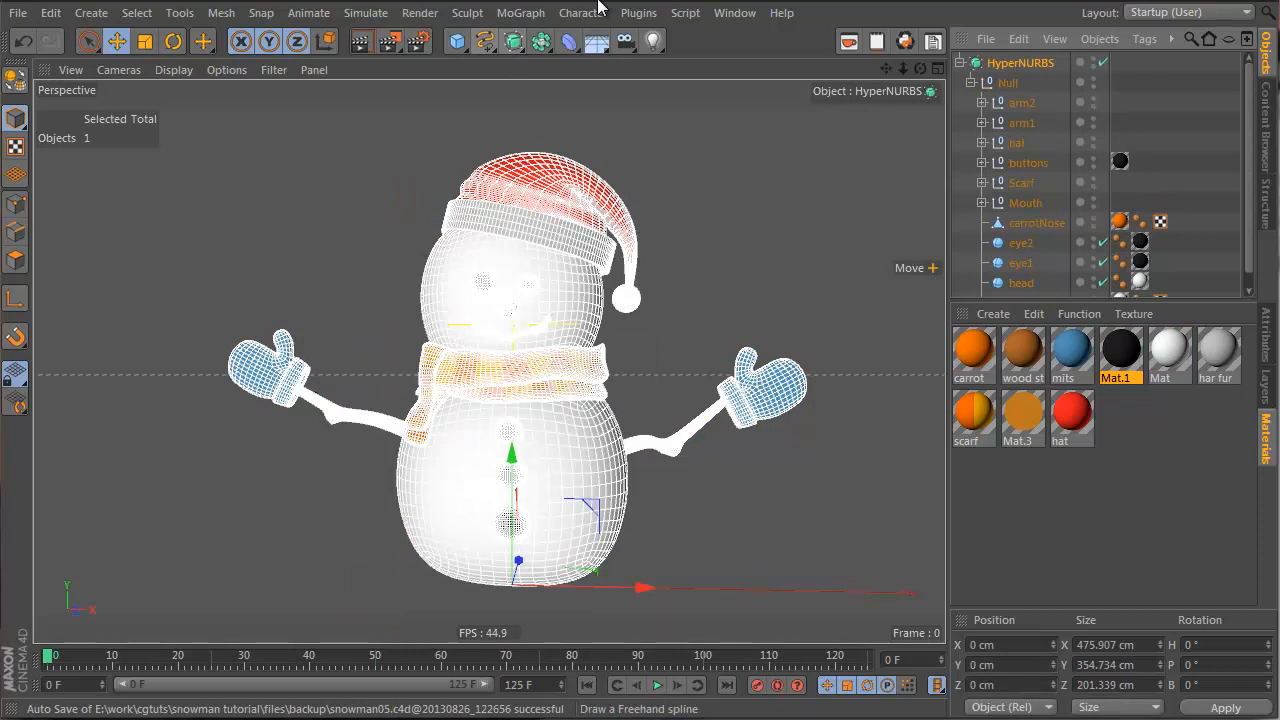
{"action": "left_click", "coordinate": [1049, 86]}
{"action": "left_click_drag", "start_coordinate": [586, 278], "coordinate": [514, 370], "text": "alt"}
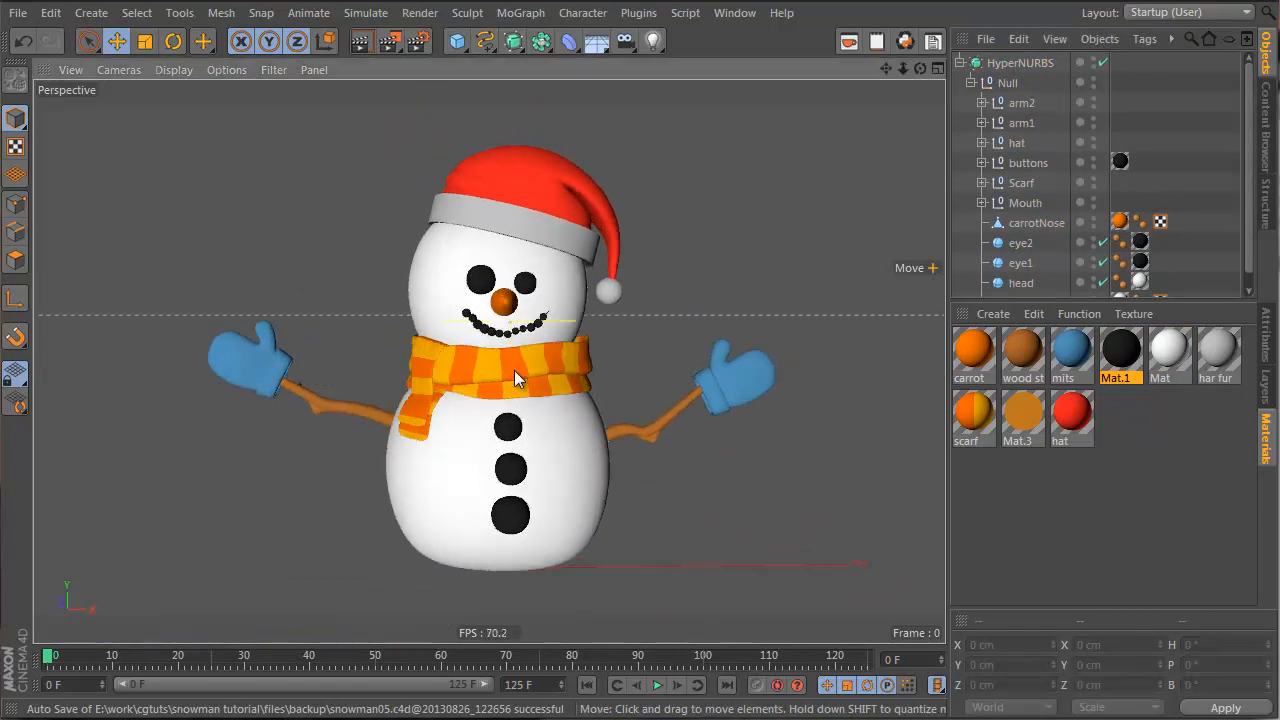
{"action": "left_click", "coordinate": [516, 221]}
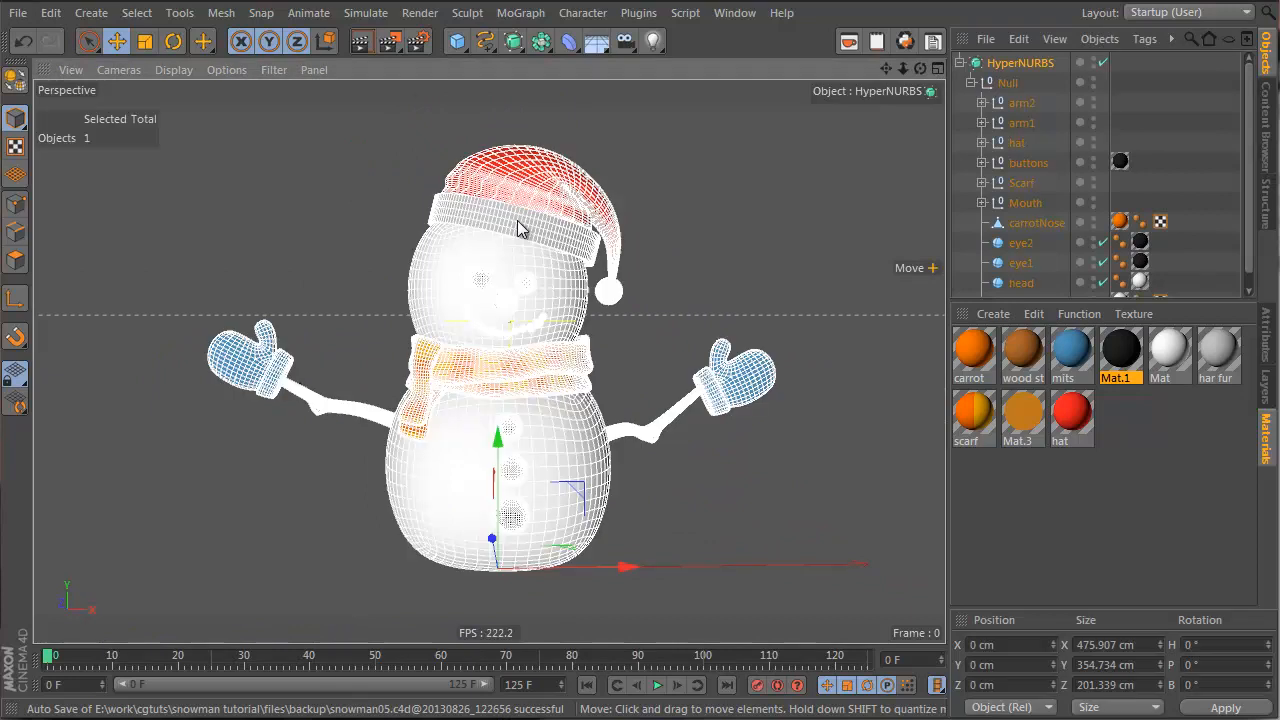
Select the hat rim tube inside the expanded hat group
{"action": "left_click", "coordinate": [517, 220]}
{"action": "left_click", "coordinate": [517, 220]}
{"action": "left_click", "coordinate": [517, 220]}
{"action": "left_click", "coordinate": [517, 221]}
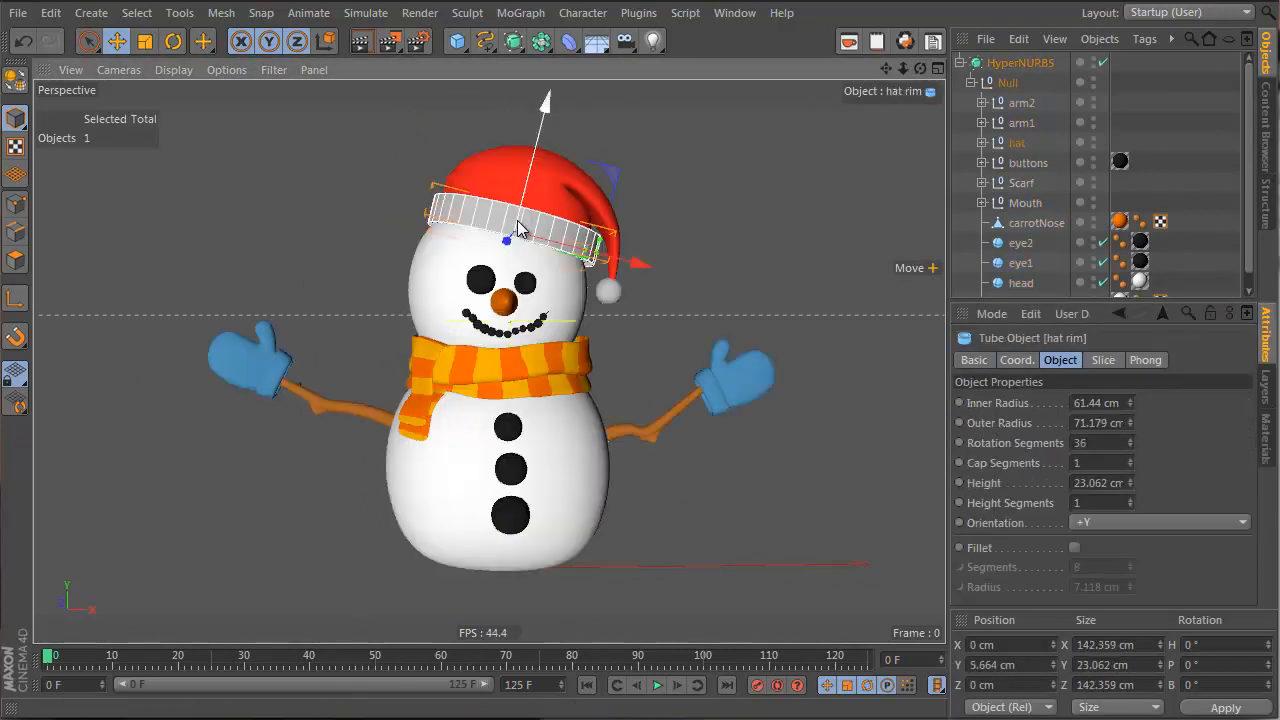
{"action": "scroll", "coordinate": [518, 222], "scroll_direction": "up", "scroll_amount": 5}
{"action": "left_click_drag", "start_coordinate": [417, 253], "coordinate": [444, 316], "text": "alt"}
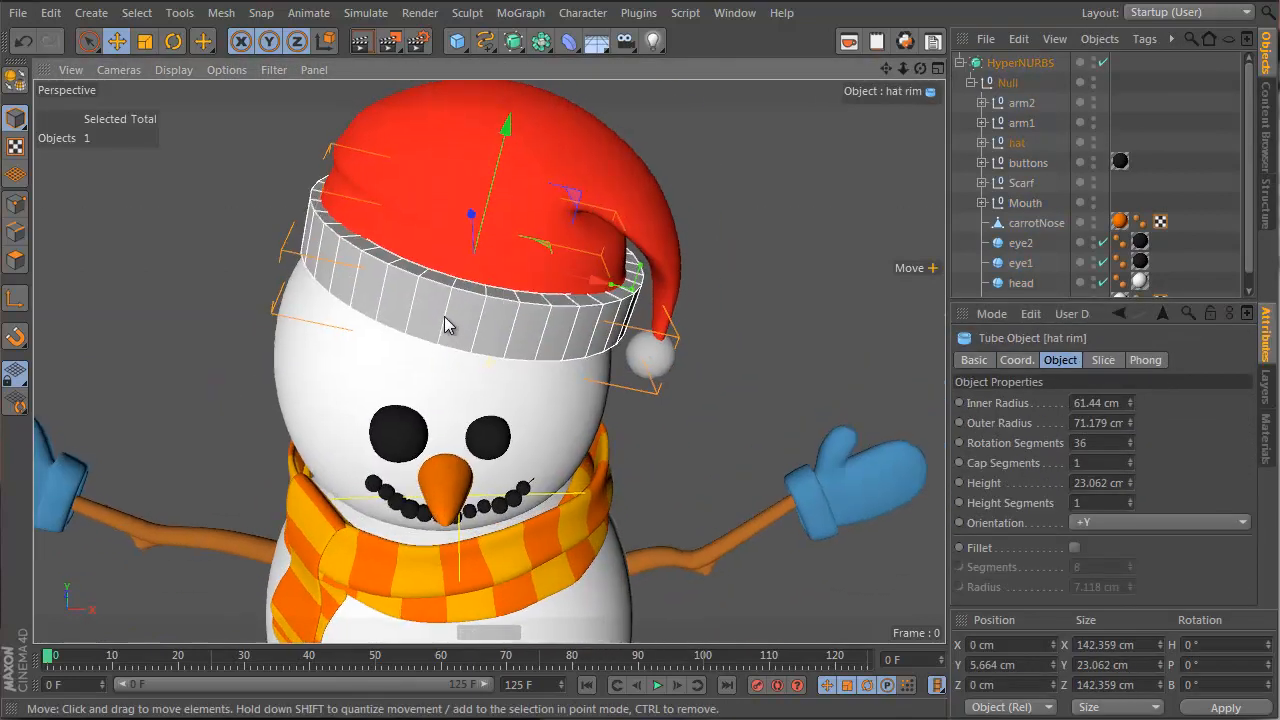
{"action": "left_click", "coordinate": [969, 142]}
{"action": "left_click", "coordinate": [981, 143]}
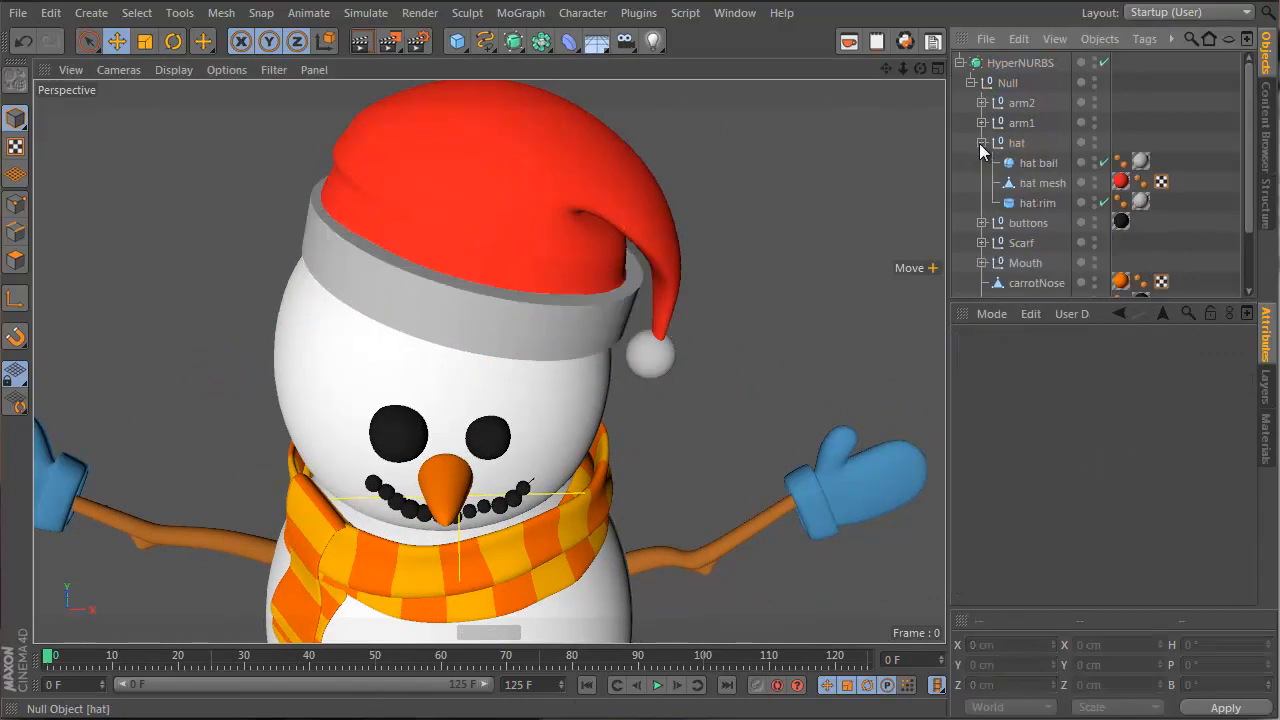
{"action": "left_click", "coordinate": [1032, 209]}
{"action": "scroll", "coordinate": [516, 291], "scroll_direction": "up", "scroll_amount": 3}
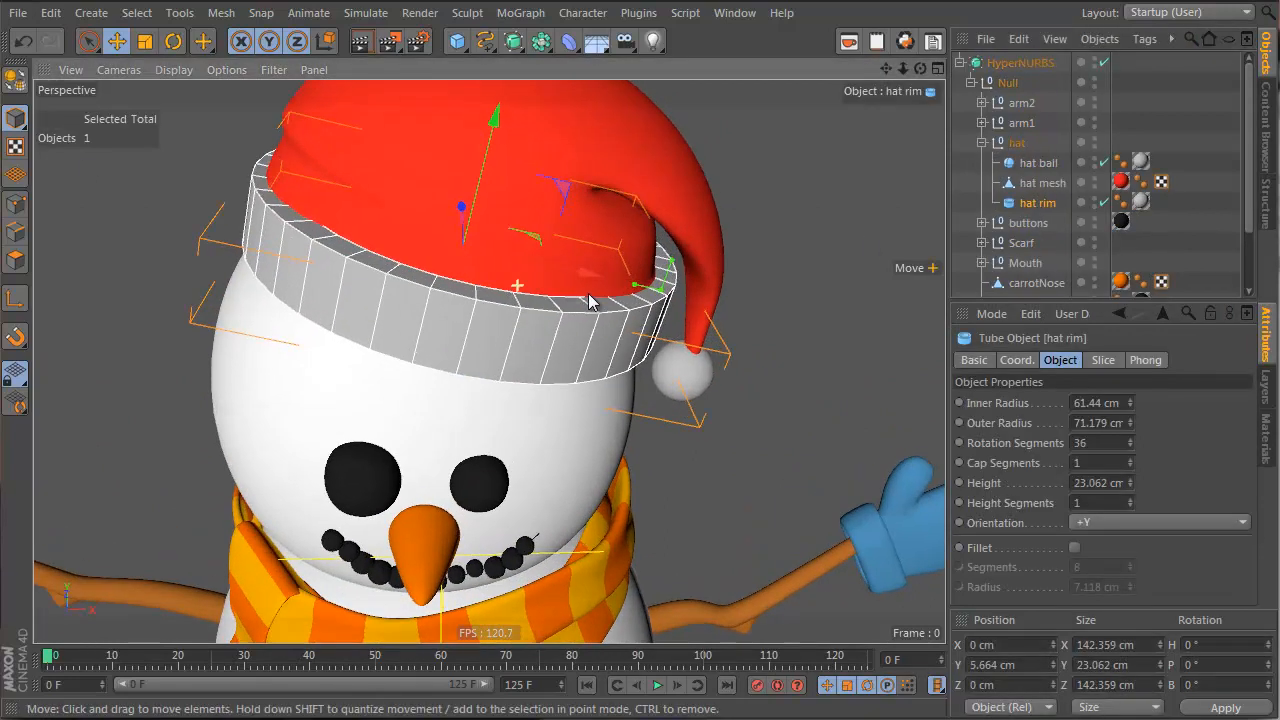
Make the hat rim editable, optimize its points, and activate the Magnet tool
{"action": "left_click", "coordinate": [15, 78]}
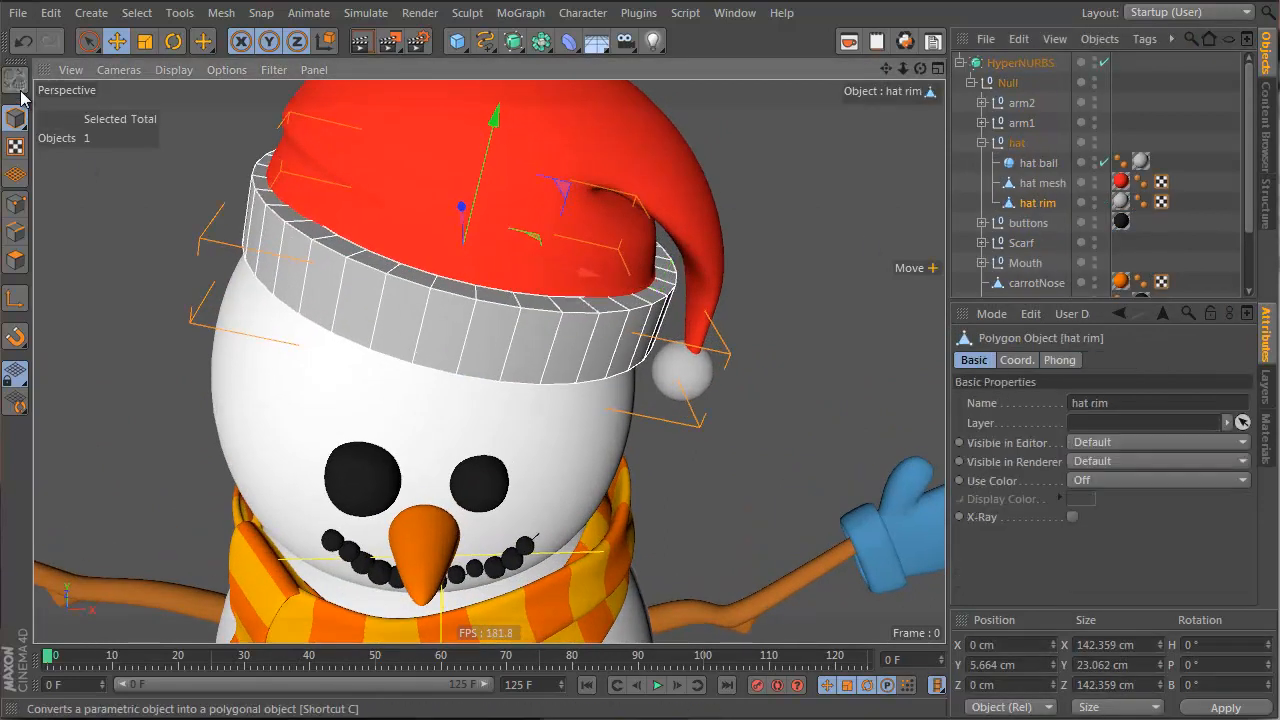
{"action": "left_click", "coordinate": [16, 205]}
{"action": "right_click", "coordinate": [748, 112]}
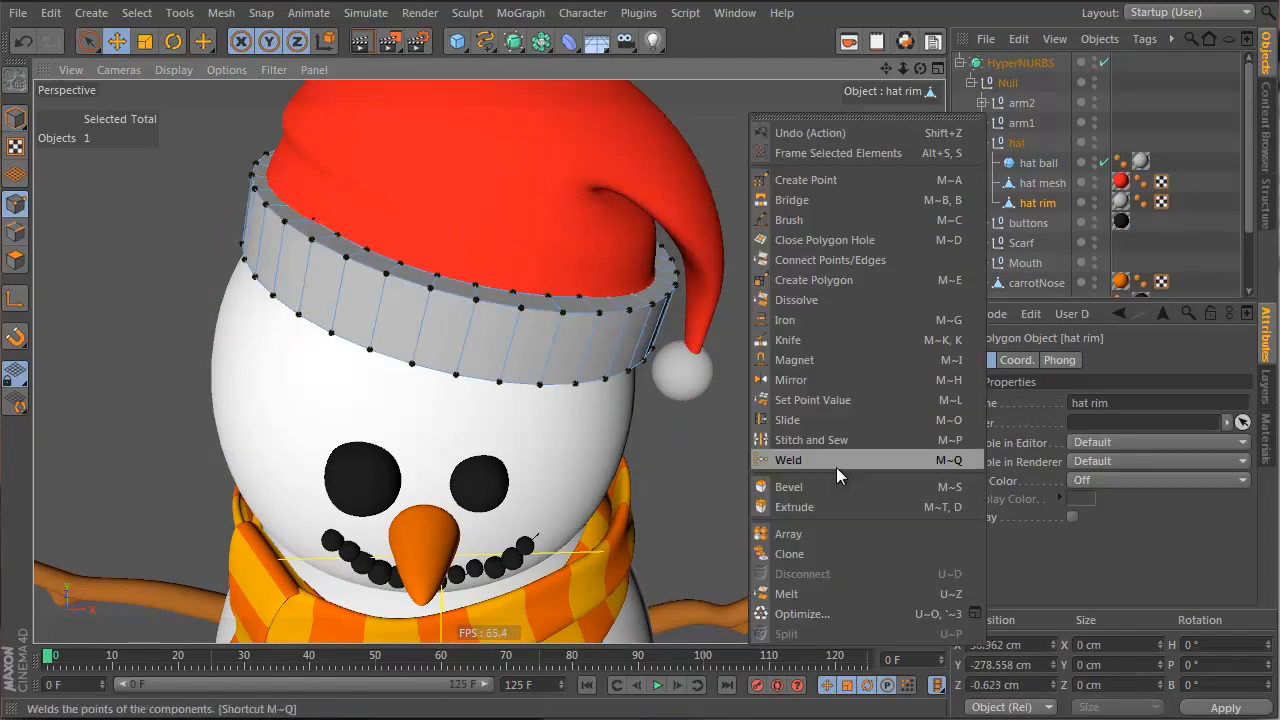
{"action": "left_click", "coordinate": [827, 610]}
{"action": "left_click_drag", "start_coordinate": [370, 408], "coordinate": [426, 124], "text": "alt"}
{"action": "scroll", "coordinate": [349, 233], "scroll_direction": "up", "scroll_amount": 3}
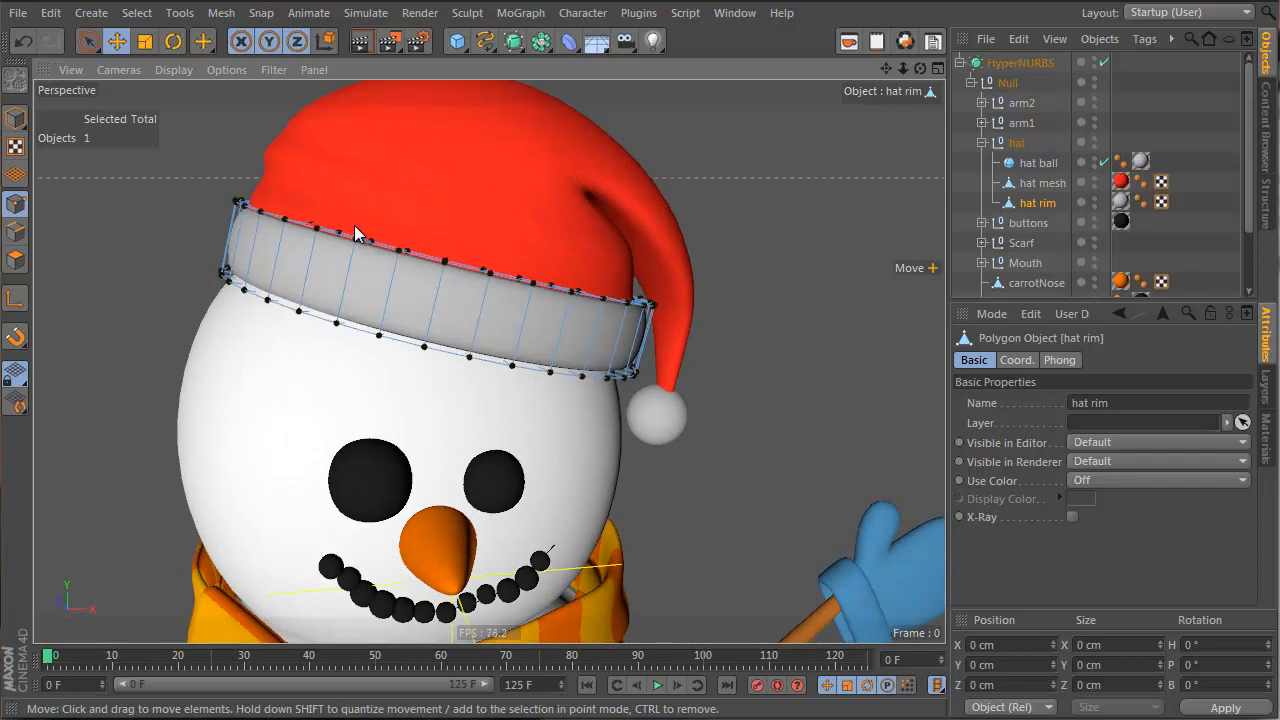
{"action": "right_click", "coordinate": [513, 137]}
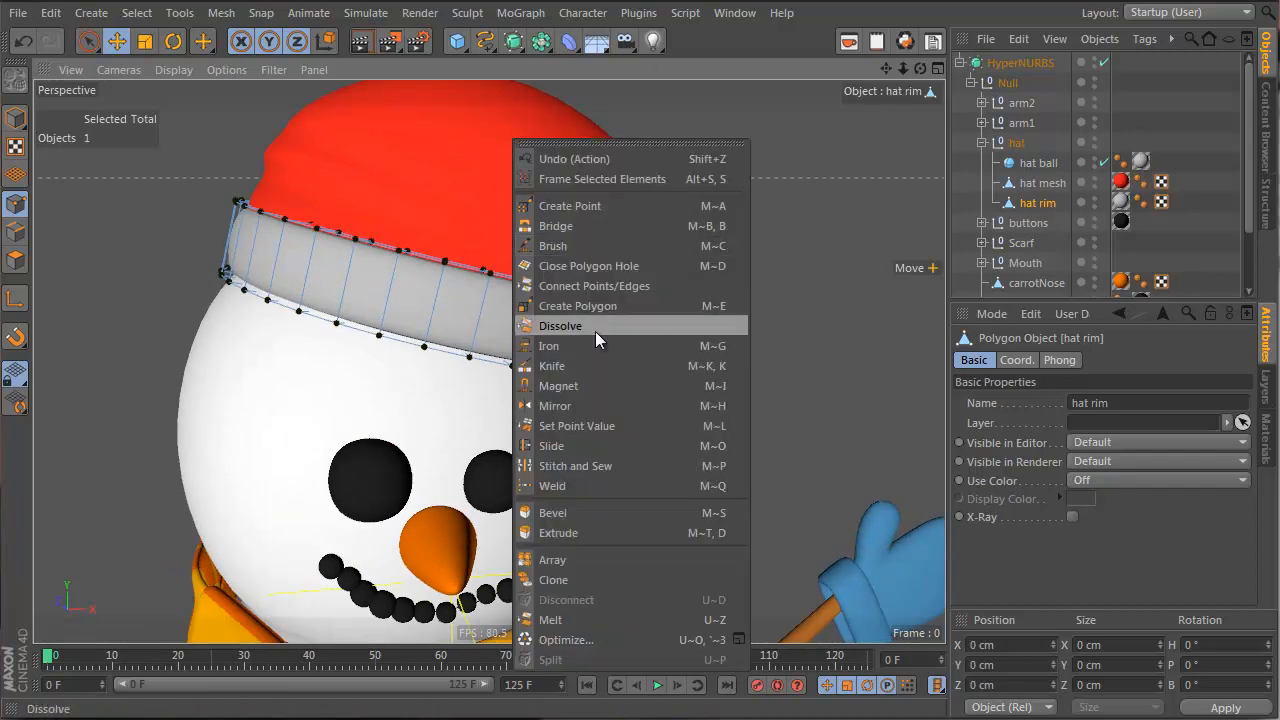
{"action": "left_click", "coordinate": [621, 385]}
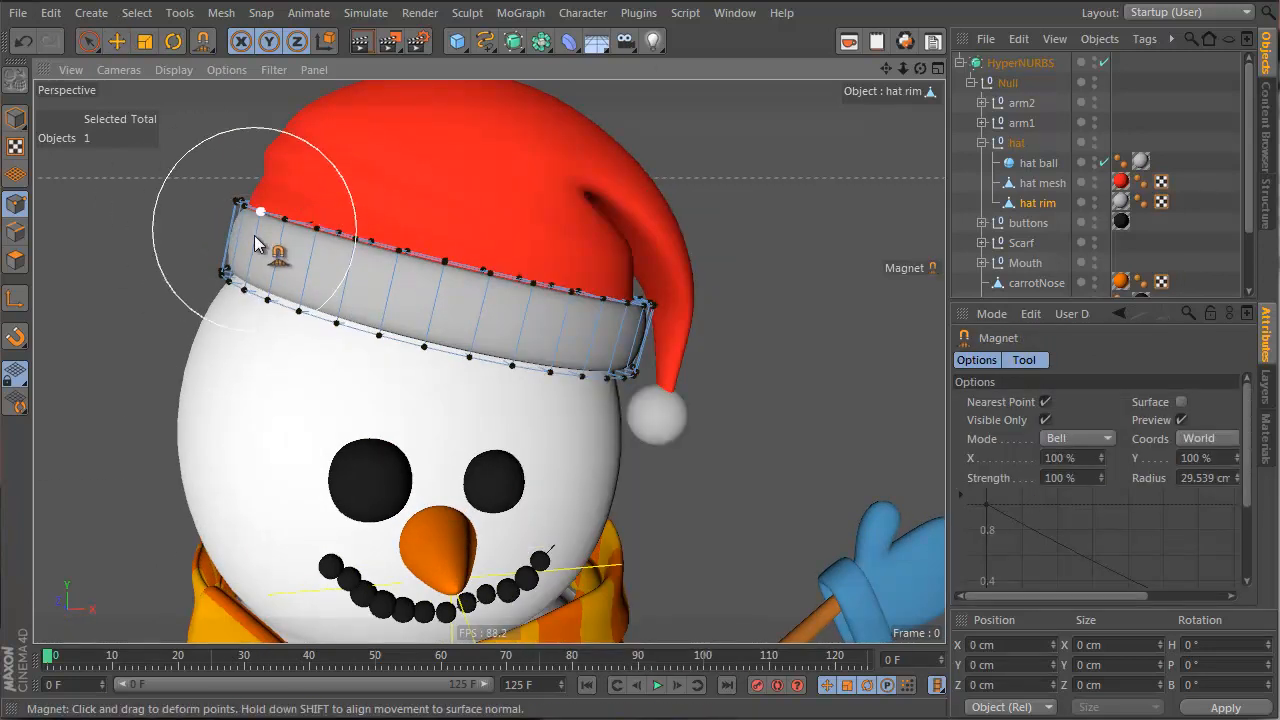
Magnet-drag the rim's front, right and side points up and down into a wavy band over the head
{"action": "mouse_move", "coordinate": [232, 295]}
{"action": "left_mouse_down"}
{"action": "mouse_move", "coordinate": [306, 329]}
{"action": "mouse_move", "coordinate": [574, 400]}
{"action": "mouse_move", "coordinate": [621, 393]}
{"action": "mouse_move", "coordinate": [471, 389]}
{"action": "mouse_move", "coordinate": [234, 323]}
{"action": "mouse_move", "coordinate": [326, 349]}
{"action": "mouse_move", "coordinate": [366, 260]}
{"action": "left_mouse_up"}
{"action": "mouse_move", "coordinate": [453, 250]}
{"action": "left_mouse_down"}
{"action": "mouse_move", "coordinate": [441, 270]}
{"action": "mouse_move", "coordinate": [559, 300]}
{"action": "mouse_move", "coordinate": [457, 291]}
{"action": "mouse_move", "coordinate": [306, 229]}
{"action": "mouse_move", "coordinate": [285, 235]}
{"action": "mouse_move", "coordinate": [405, 262]}
{"action": "mouse_move", "coordinate": [370, 265]}
{"action": "left_mouse_up"}
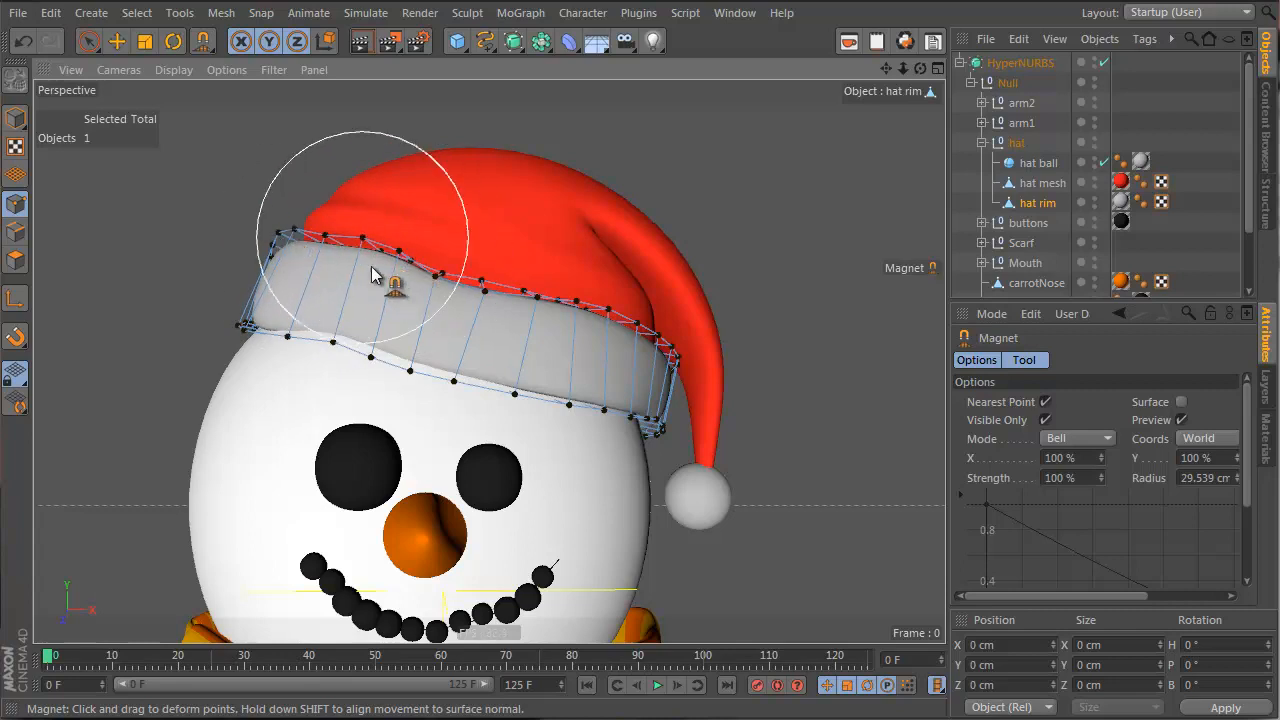
{"action": "mouse_move", "coordinate": [657, 337]}
{"action": "left_mouse_down"}
{"action": "mouse_move", "coordinate": [669, 325]}
{"action": "mouse_move", "coordinate": [633, 314]}
{"action": "left_mouse_up"}
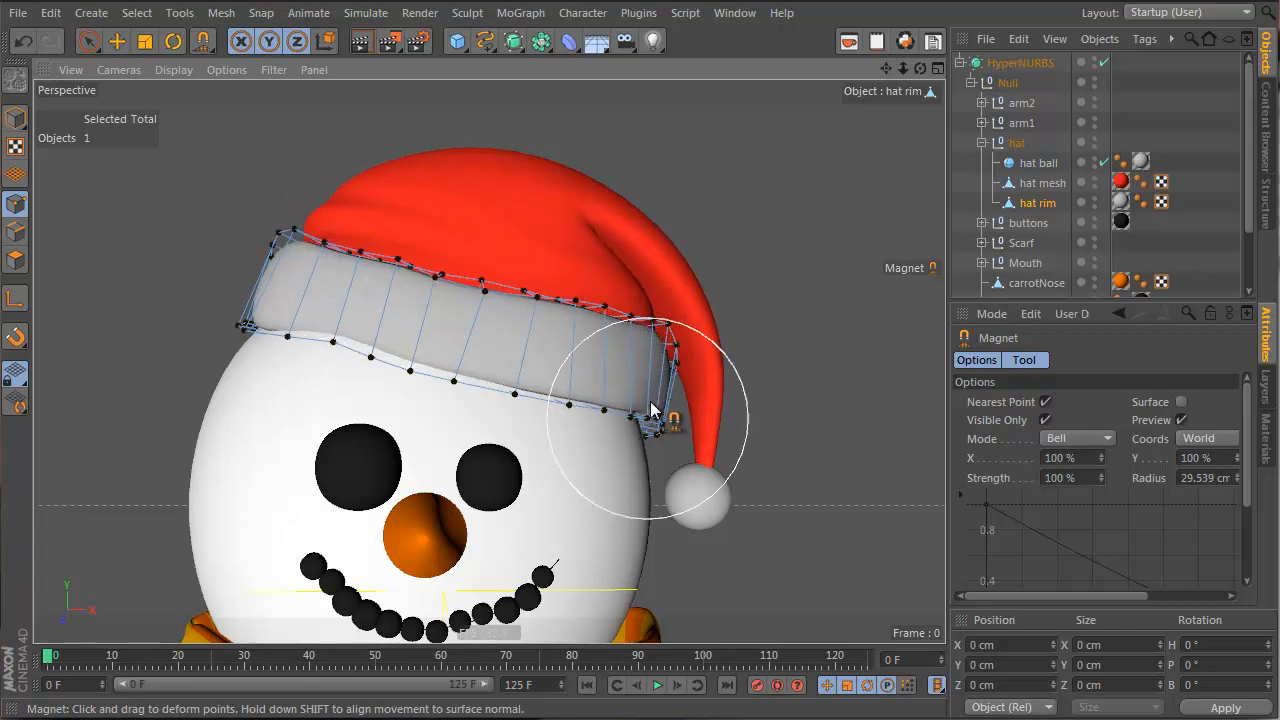
{"action": "left_click_drag", "start_coordinate": [652, 416], "coordinate": [652, 427]}
{"action": "left_click_drag", "start_coordinate": [508, 393], "coordinate": [450, 356]}
{"action": "left_click_drag", "start_coordinate": [371, 349], "coordinate": [790, 382], "text": "alt"}
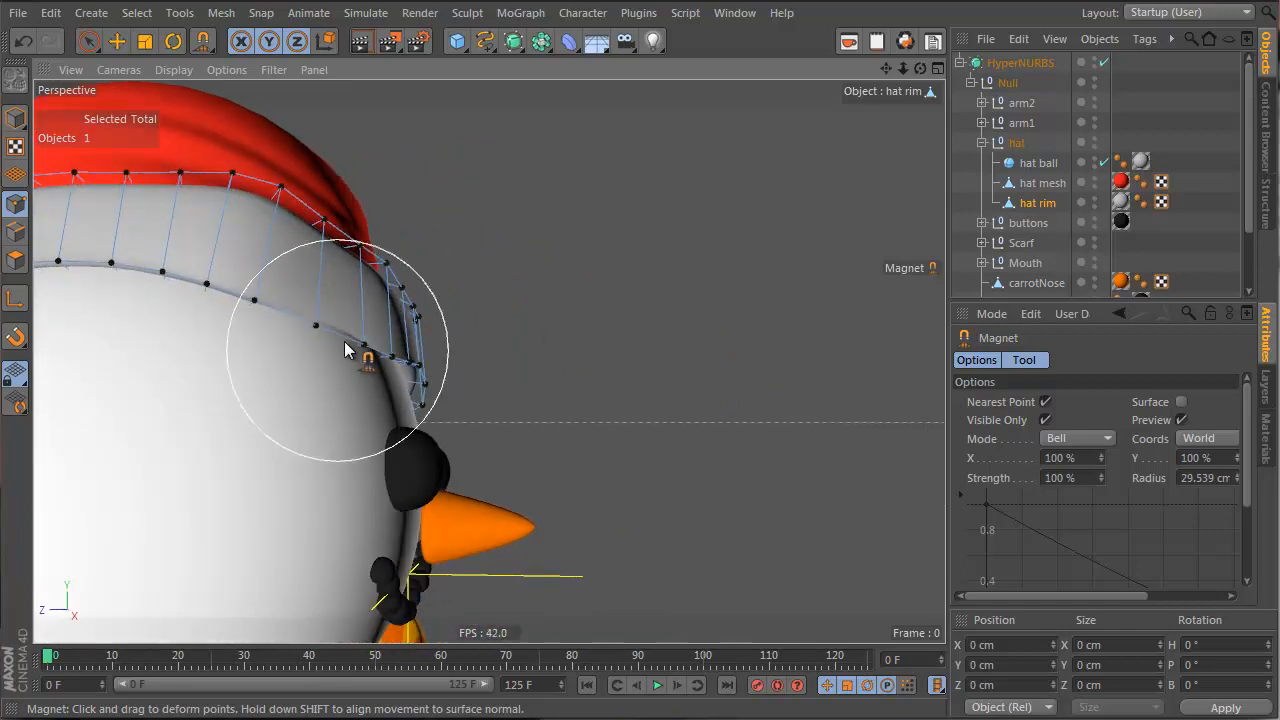
{"action": "mouse_move", "coordinate": [333, 333]}
{"action": "left_mouse_down"}
{"action": "mouse_move", "coordinate": [333, 309]}
{"action": "mouse_move", "coordinate": [402, 312]}
{"action": "mouse_move", "coordinate": [387, 328]}
{"action": "left_mouse_up"}
{"action": "left_click_drag", "start_coordinate": [489, 363], "coordinate": [75, 385], "text": "alt"}
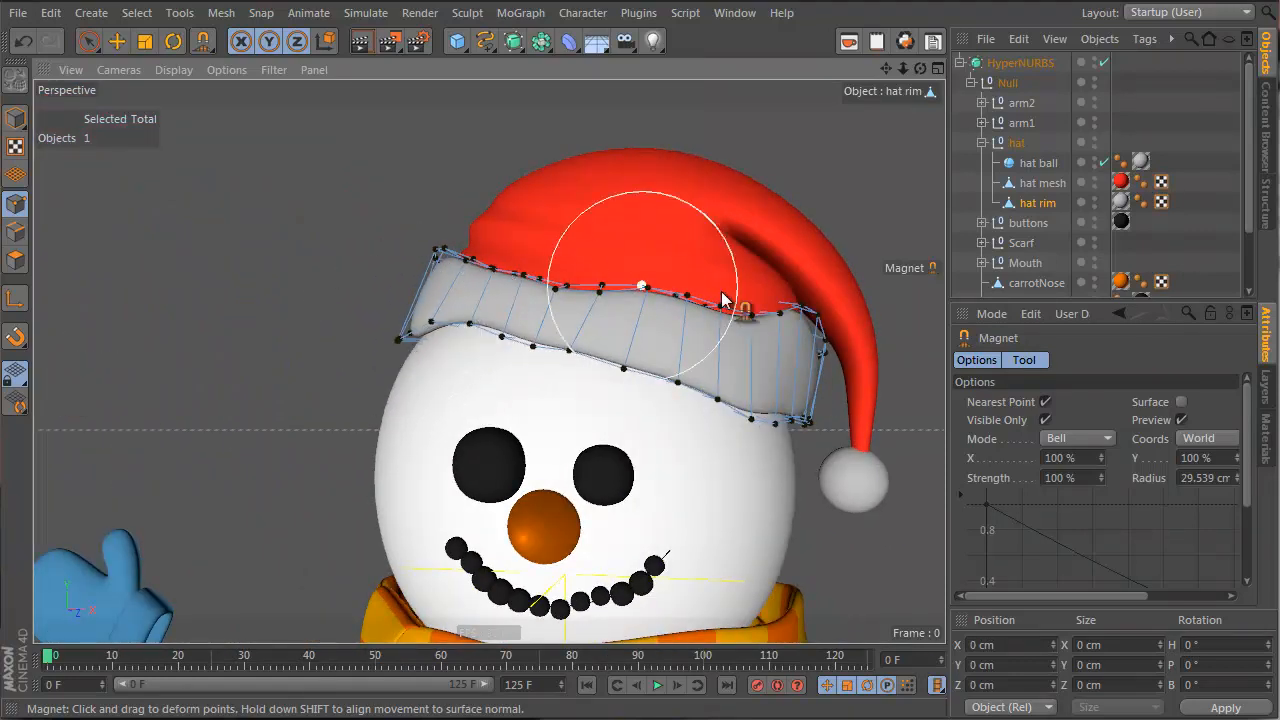
Smooth the hat rim's jagged points with a wide, low-strength Brush in Smooth mode
{"action": "right_click", "coordinate": [685, 215]}
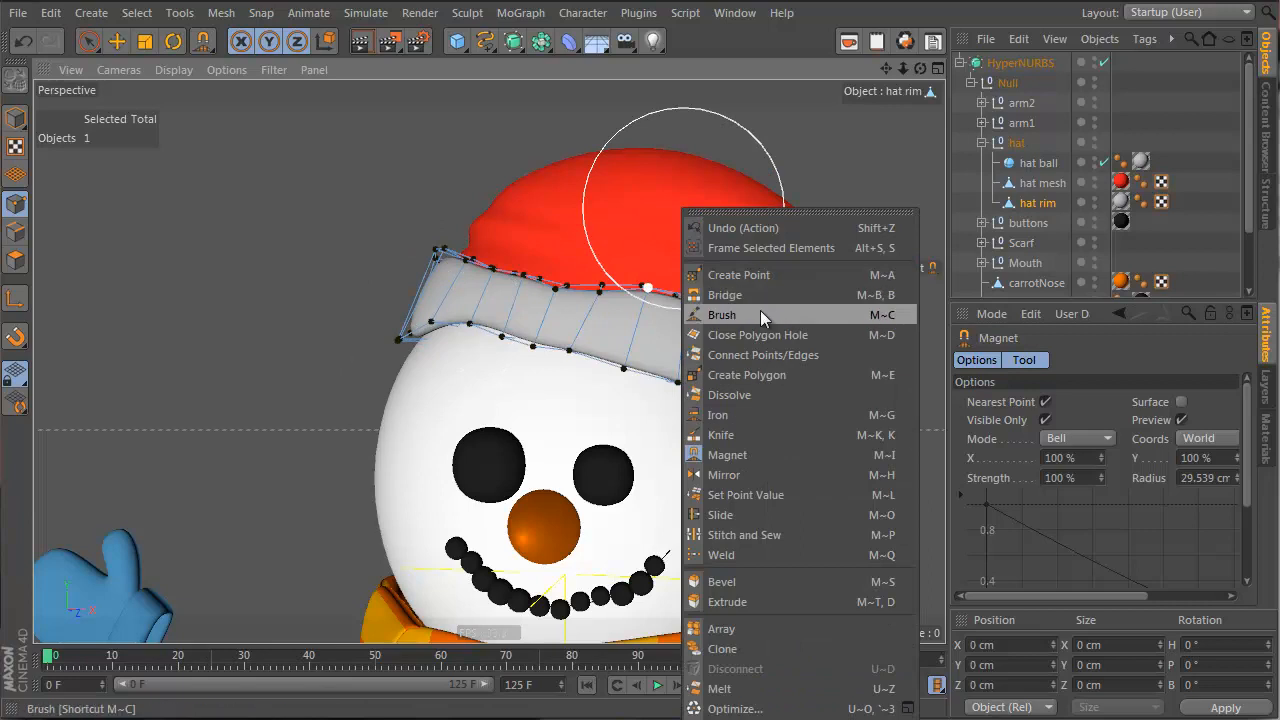
{"action": "left_click", "coordinate": [760, 314]}
{"action": "left_click", "coordinate": [1201, 403]}
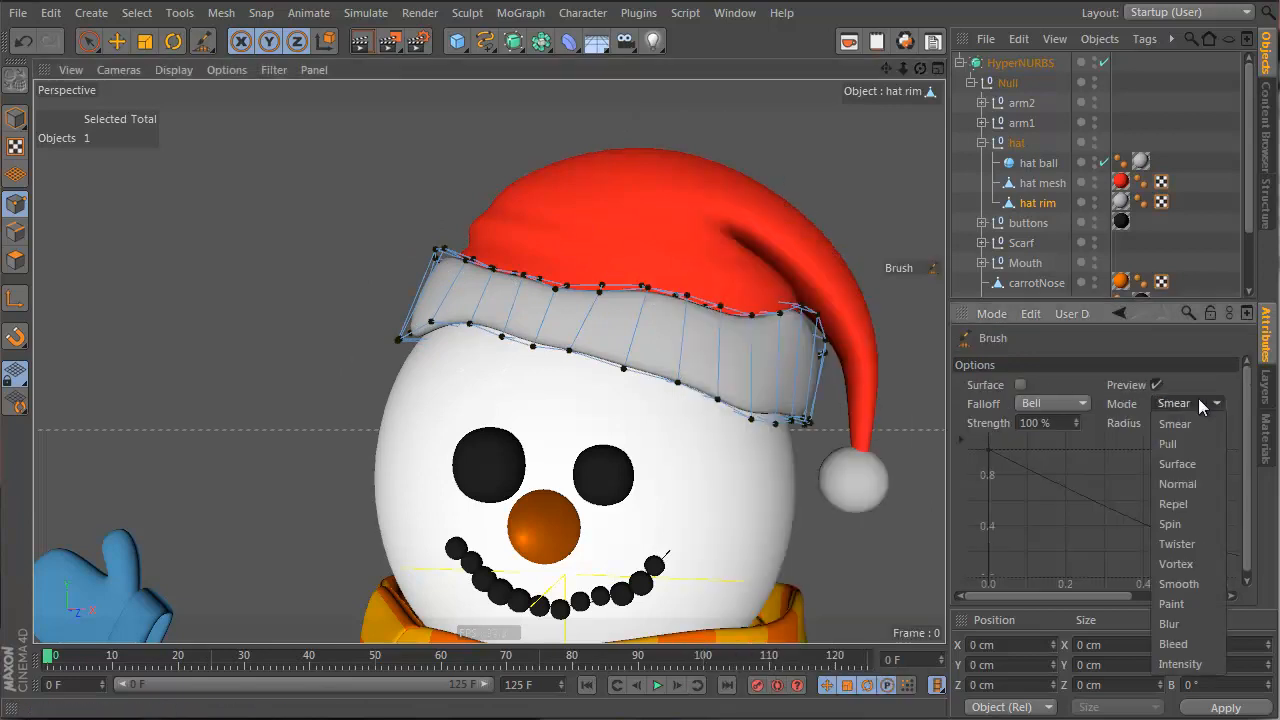
{"action": "left_click", "coordinate": [1193, 583]}
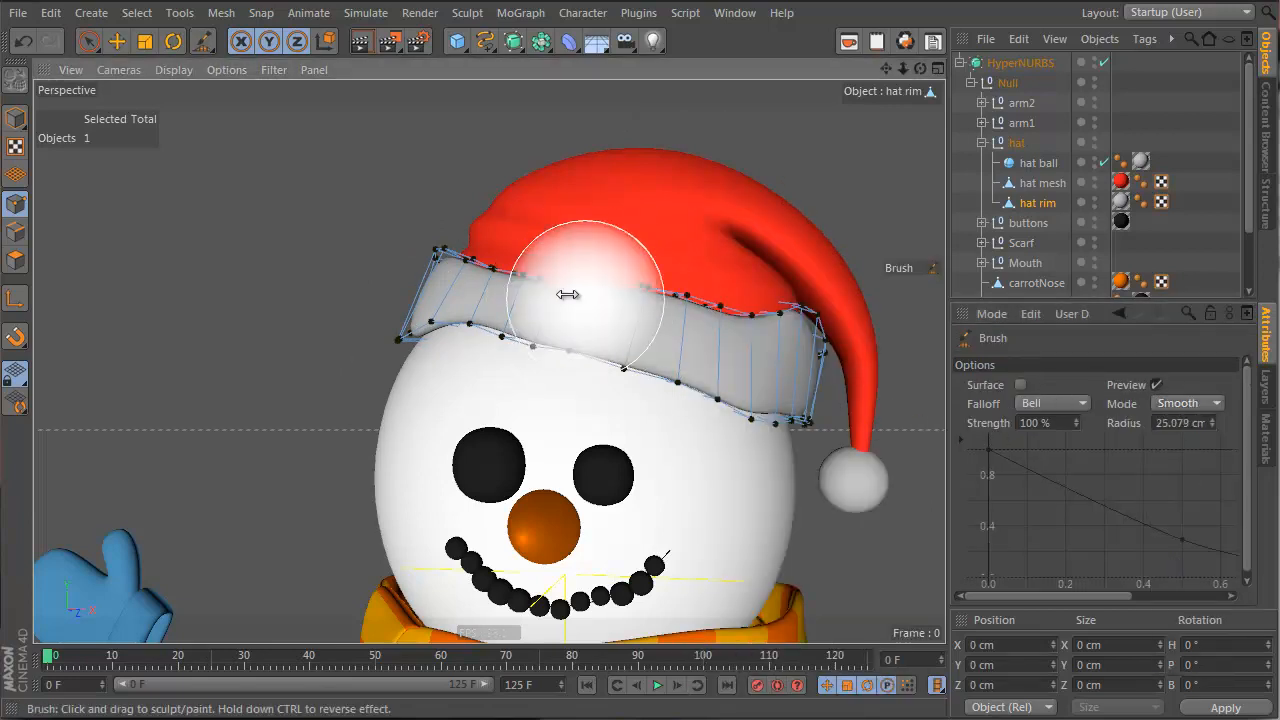
{"action": "middle_click_drag", "start_coordinate": [567, 294], "coordinate": [596, 302]}
{"action": "mouse_move", "coordinate": [592, 246]}
{"action": "middle_mouse_down"}
{"action": "mouse_move", "coordinate": [588, 306]}
{"action": "mouse_move", "coordinate": [588, 294]}
{"action": "middle_mouse_up"}
{"action": "middle_click_drag", "start_coordinate": [465, 277], "coordinate": [512, 277]}
{"action": "mouse_move", "coordinate": [458, 290]}
{"action": "left_mouse_down"}
{"action": "mouse_move", "coordinate": [444, 303]}
{"action": "mouse_move", "coordinate": [774, 382]}
{"action": "left_mouse_up"}
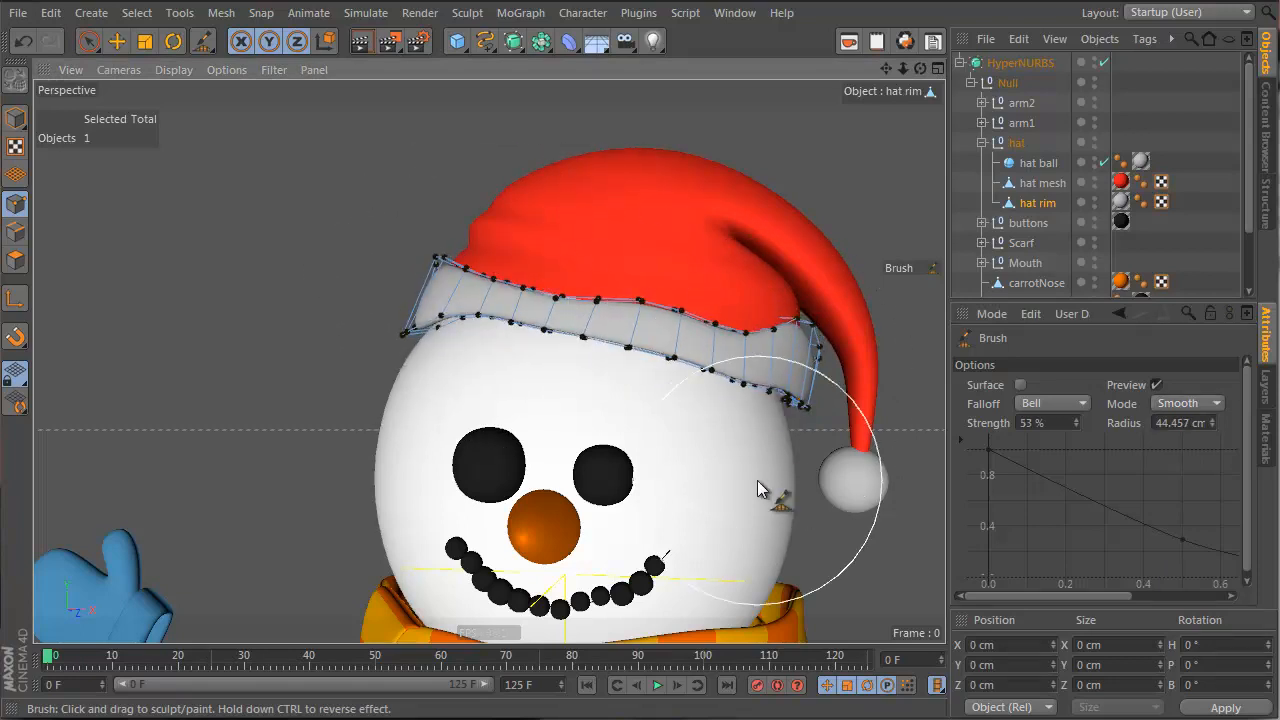
Push the rim's edges outward with a Repel Brush at 8% strength, 66.08 cm radius
{"action": "left_click", "coordinate": [1175, 405]}
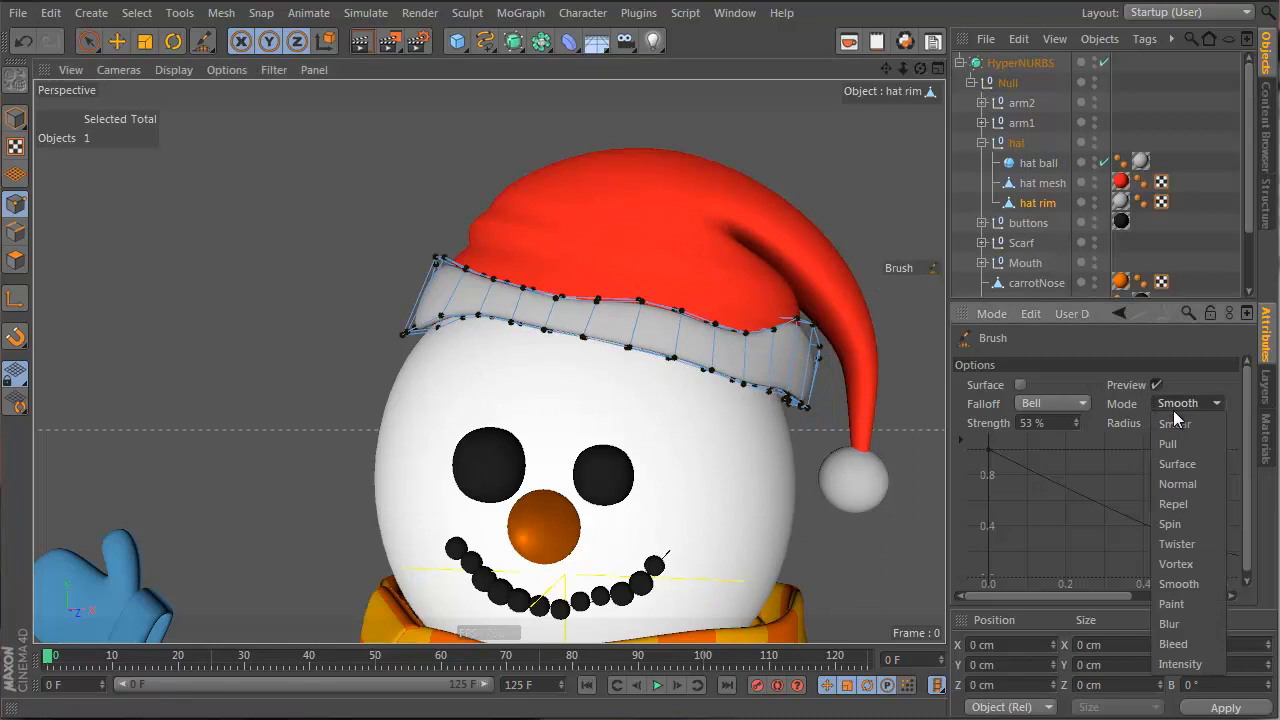
{"action": "left_click", "coordinate": [1197, 497]}
{"action": "mouse_move", "coordinate": [497, 333]}
{"action": "left_mouse_down"}
{"action": "mouse_move", "coordinate": [491, 300]}
{"action": "mouse_move", "coordinate": [757, 360]}
{"action": "mouse_move", "coordinate": [630, 375]}
{"action": "left_mouse_up"}
{"action": "key", "text": "ctrl+z"}
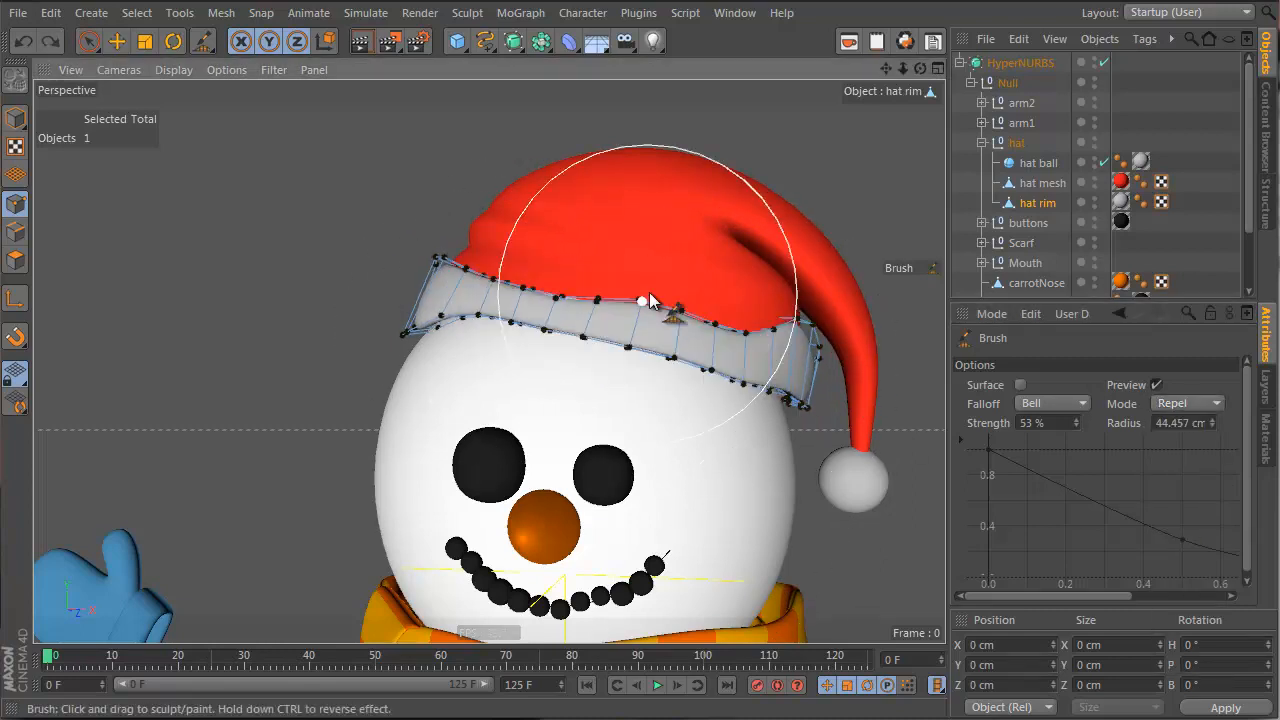
{"action": "mouse_move", "coordinate": [593, 361]}
{"action": "middle_mouse_down"}
{"action": "mouse_move", "coordinate": [547, 361]}
{"action": "mouse_move", "coordinate": [572, 361]}
{"action": "mouse_move", "coordinate": [600, 309]}
{"action": "mouse_move", "coordinate": [597, 360]}
{"action": "middle_mouse_up"}
{"action": "mouse_move", "coordinate": [597, 350]}
{"action": "left_mouse_down"}
{"action": "mouse_move", "coordinate": [486, 329]}
{"action": "mouse_move", "coordinate": [654, 340]}
{"action": "mouse_move", "coordinate": [366, 337]}
{"action": "mouse_move", "coordinate": [677, 329]}
{"action": "mouse_move", "coordinate": [793, 385]}
{"action": "left_mouse_up"}
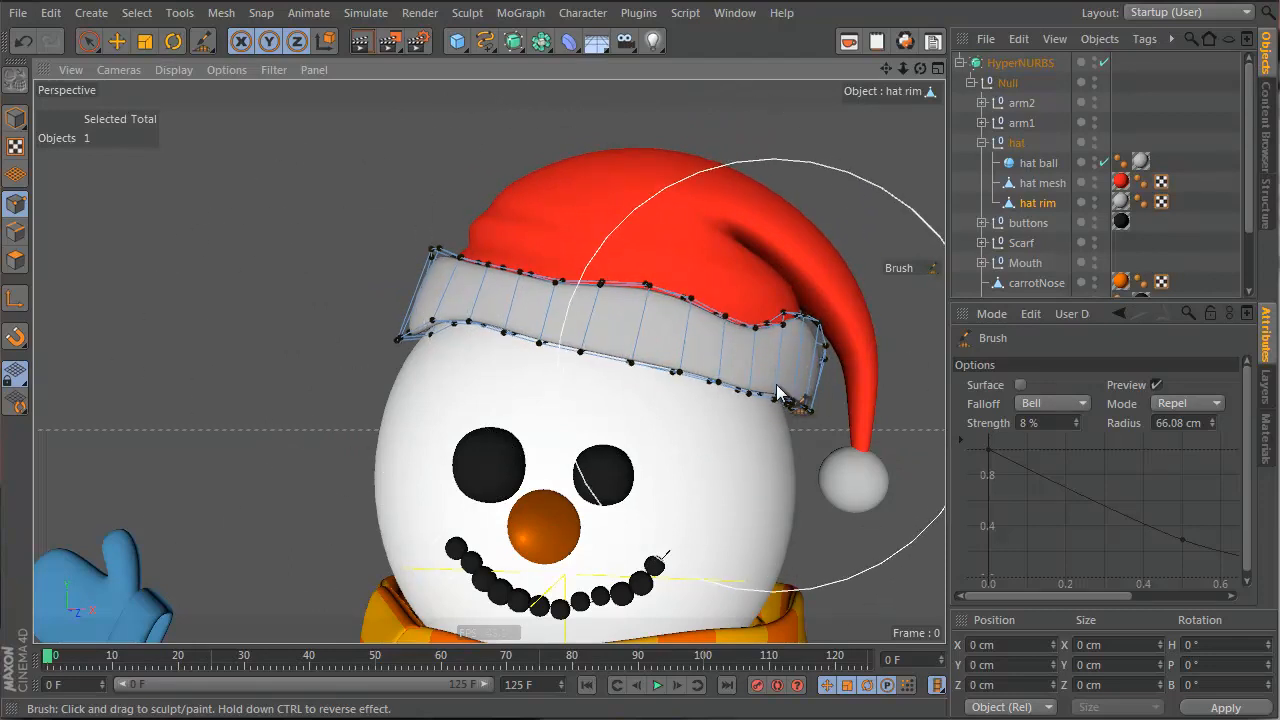
{"action": "mouse_move", "coordinate": [468, 316]}
{"action": "left_mouse_down", "text": "alt"}
{"action": "mouse_move", "coordinate": [561, 299]}
{"action": "mouse_move", "coordinate": [448, 309]}
{"action": "left_mouse_up", "text": "alt"}
{"action": "left_click", "coordinate": [1051, 403]}
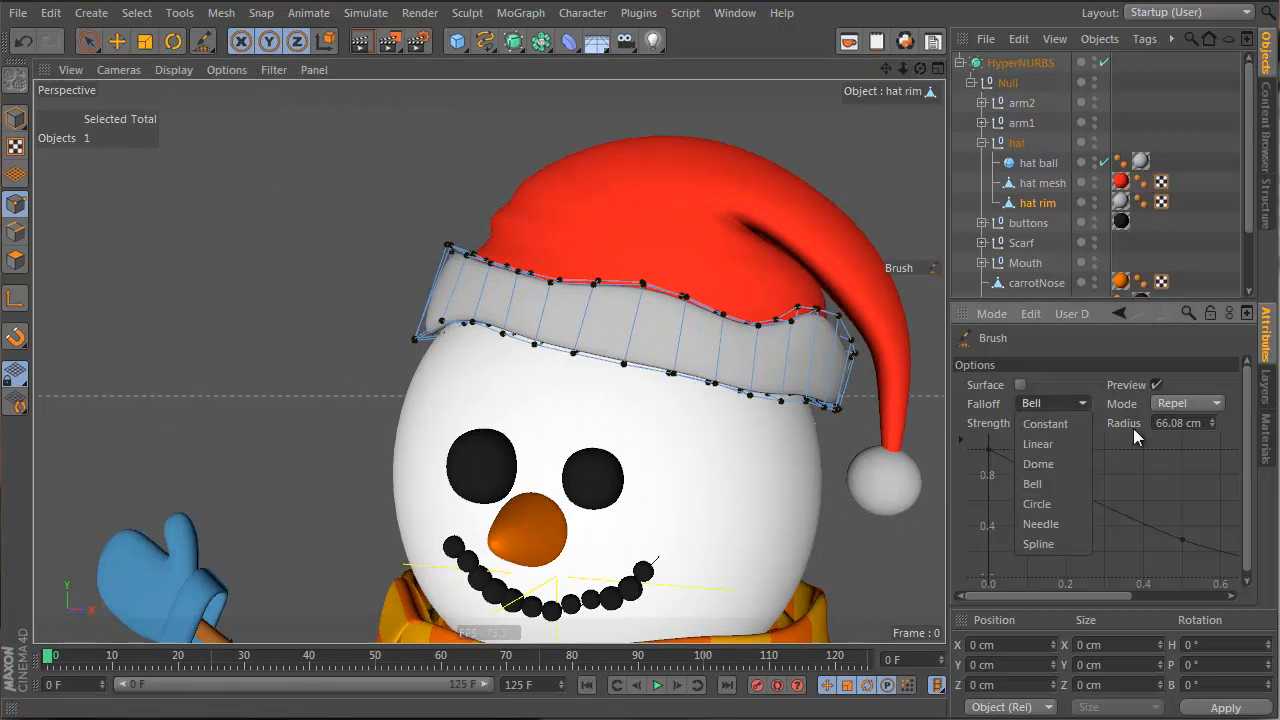
Set the Brush to Smear mode with about a 25 cm radius
{"action": "left_click", "coordinate": [1210, 403]}
{"action": "left_click", "coordinate": [1182, 428]}
{"action": "middle_click_drag", "start_coordinate": [833, 290], "coordinate": [693, 295]}
{"action": "middle_click_drag", "start_coordinate": [790, 293], "coordinate": [818, 205]}
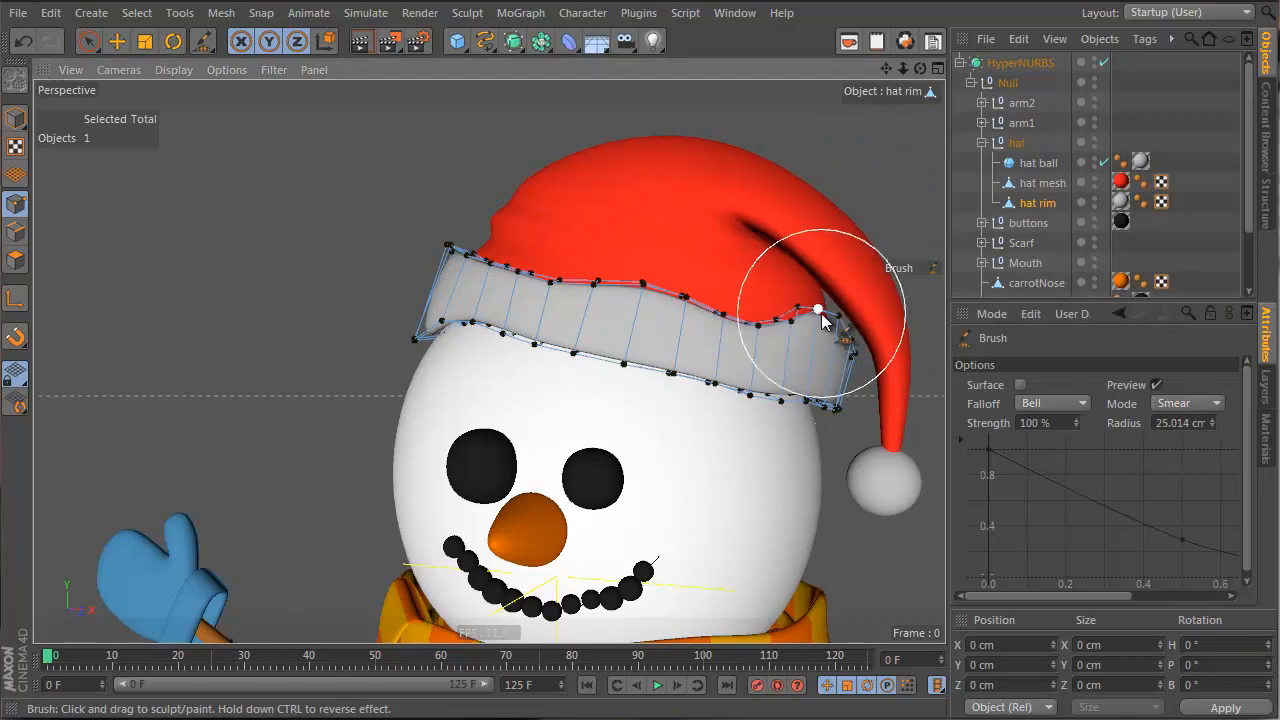
Smear the hat rim's right, top and lower edges into a wavier shape, checking from several angles
{"action": "mouse_move", "coordinate": [820, 318]}
{"action": "left_mouse_down"}
{"action": "mouse_move", "coordinate": [850, 364]}
{"action": "mouse_move", "coordinate": [826, 432]}
{"action": "left_mouse_up"}
{"action": "mouse_move", "coordinate": [855, 370]}
{"action": "left_mouse_down"}
{"action": "mouse_move", "coordinate": [838, 362]}
{"action": "mouse_move", "coordinate": [843, 343]}
{"action": "left_mouse_up"}
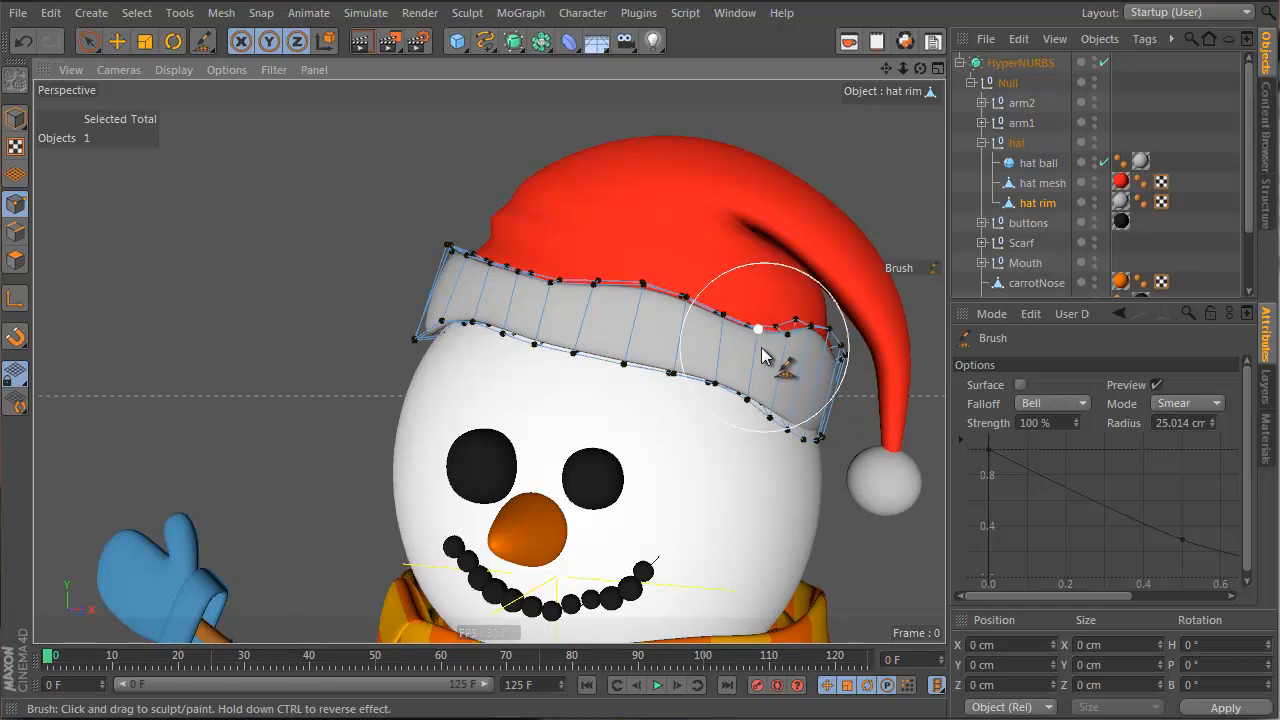
{"action": "left_click_drag", "start_coordinate": [601, 318], "coordinate": [704, 333], "text": "alt"}
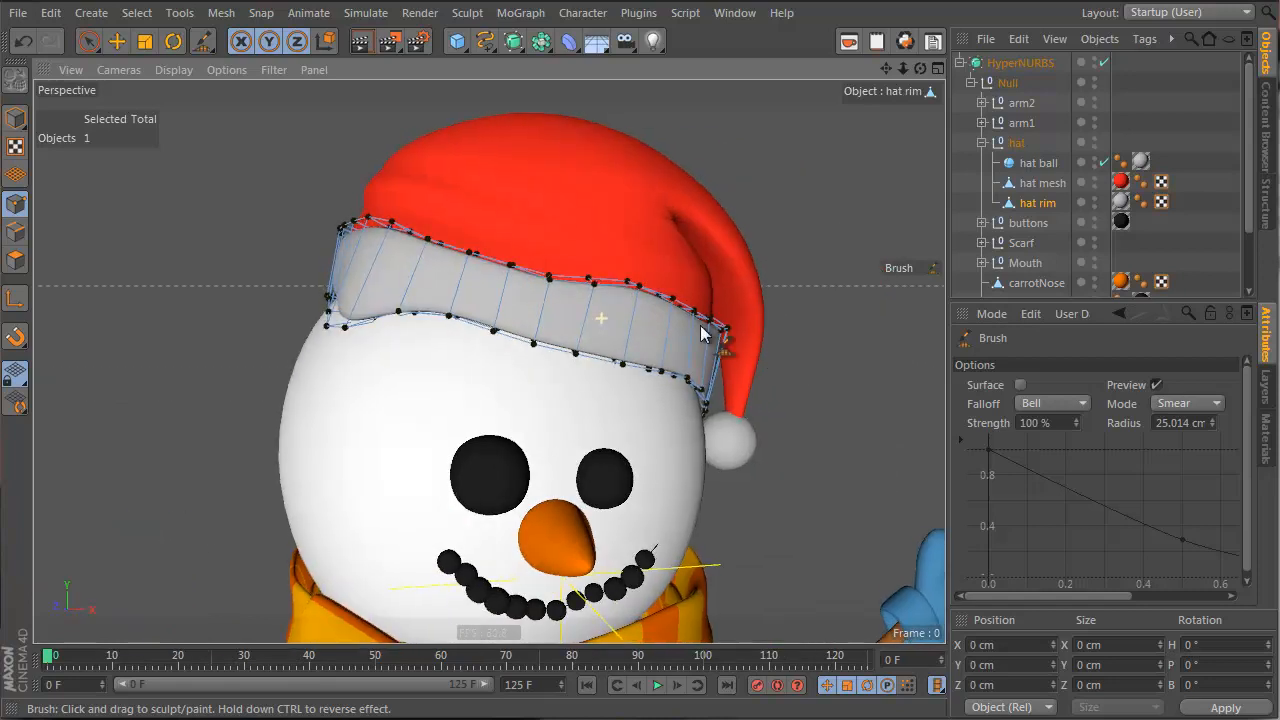
{"action": "left_click_drag", "start_coordinate": [551, 278], "coordinate": [547, 252]}
{"action": "left_click_drag", "start_coordinate": [487, 321], "coordinate": [485, 336]}
{"action": "mouse_move", "coordinate": [463, 267]}
{"action": "left_mouse_down"}
{"action": "mouse_move", "coordinate": [463, 246]}
{"action": "mouse_move", "coordinate": [424, 322]}
{"action": "left_mouse_up"}
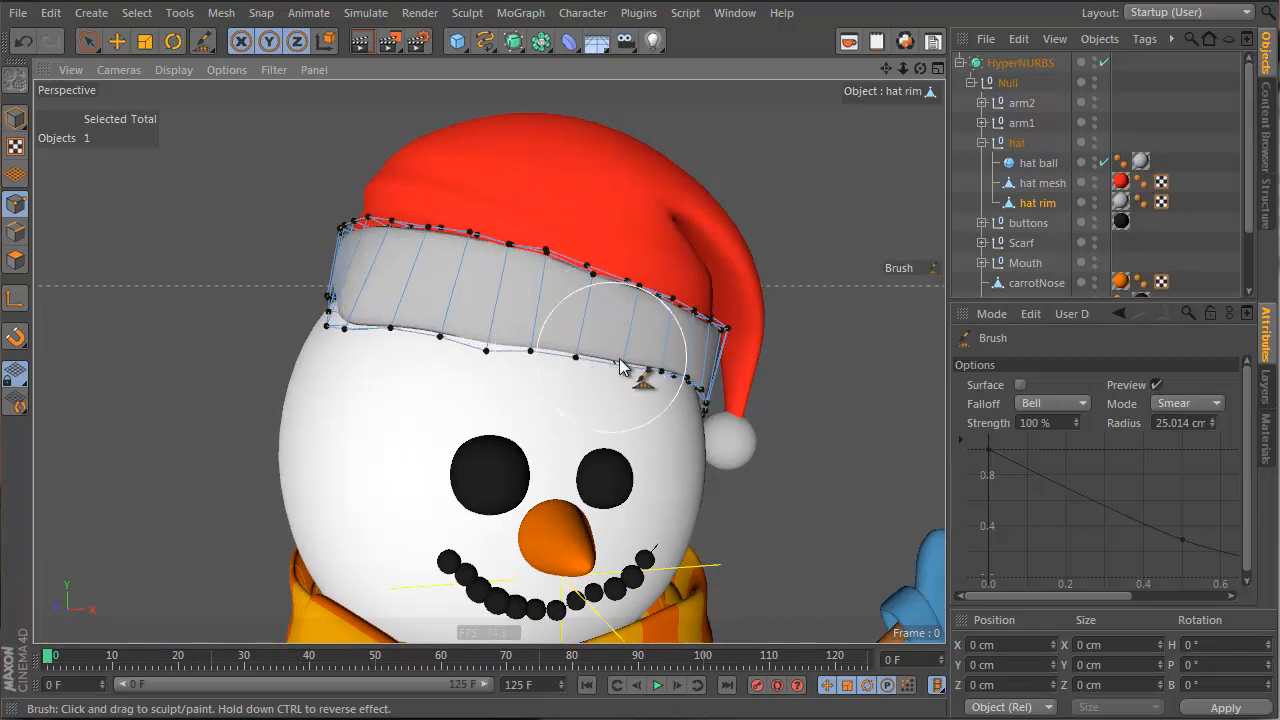
{"action": "mouse_move", "coordinate": [620, 367]}
{"action": "left_mouse_down", "text": "alt"}
{"action": "mouse_move", "coordinate": [571, 366]}
{"action": "mouse_move", "coordinate": [780, 380]}
{"action": "mouse_move", "coordinate": [194, 263]}
{"action": "left_mouse_up", "text": "alt"}
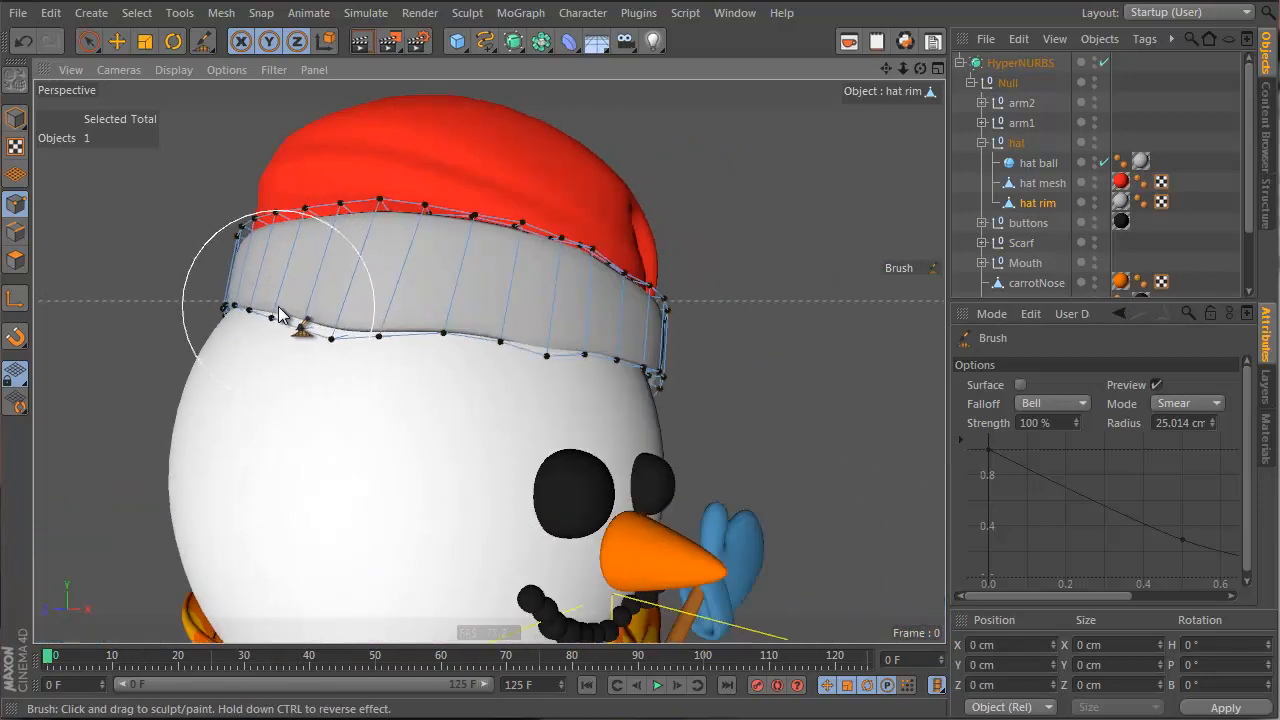
{"action": "left_click_drag", "start_coordinate": [427, 344], "coordinate": [620, 360], "text": "alt"}
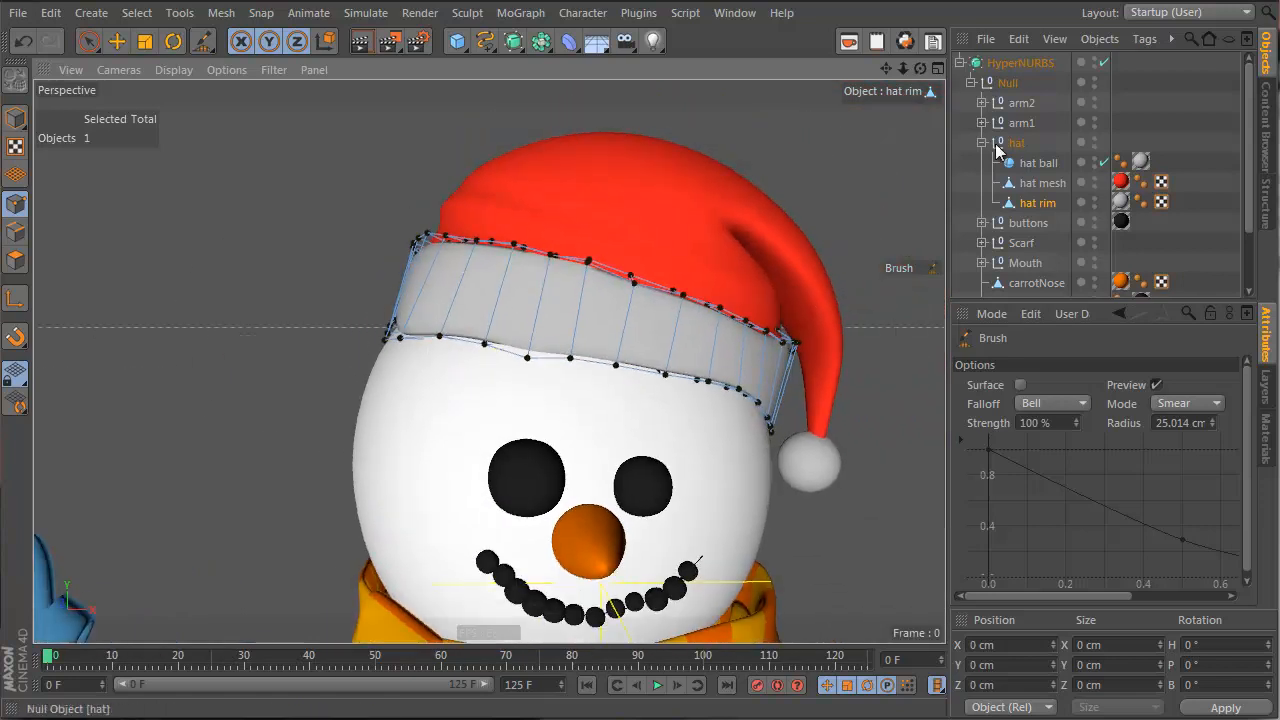
Deselect the hat rim and zoom in on the head to preview it, then select arm2
{"action": "left_click", "coordinate": [1048, 130]}
{"action": "left_click_drag", "start_coordinate": [434, 303], "coordinate": [531, 311], "text": "alt"}
{"action": "right_click_drag", "start_coordinate": [531, 311], "coordinate": [555, 316], "text": "alt"}
{"action": "left_click", "coordinate": [1018, 103]}
Select the hat rim and cut a horizontal Knife loop around its middle
{"action": "left_click", "coordinate": [1030, 183]}
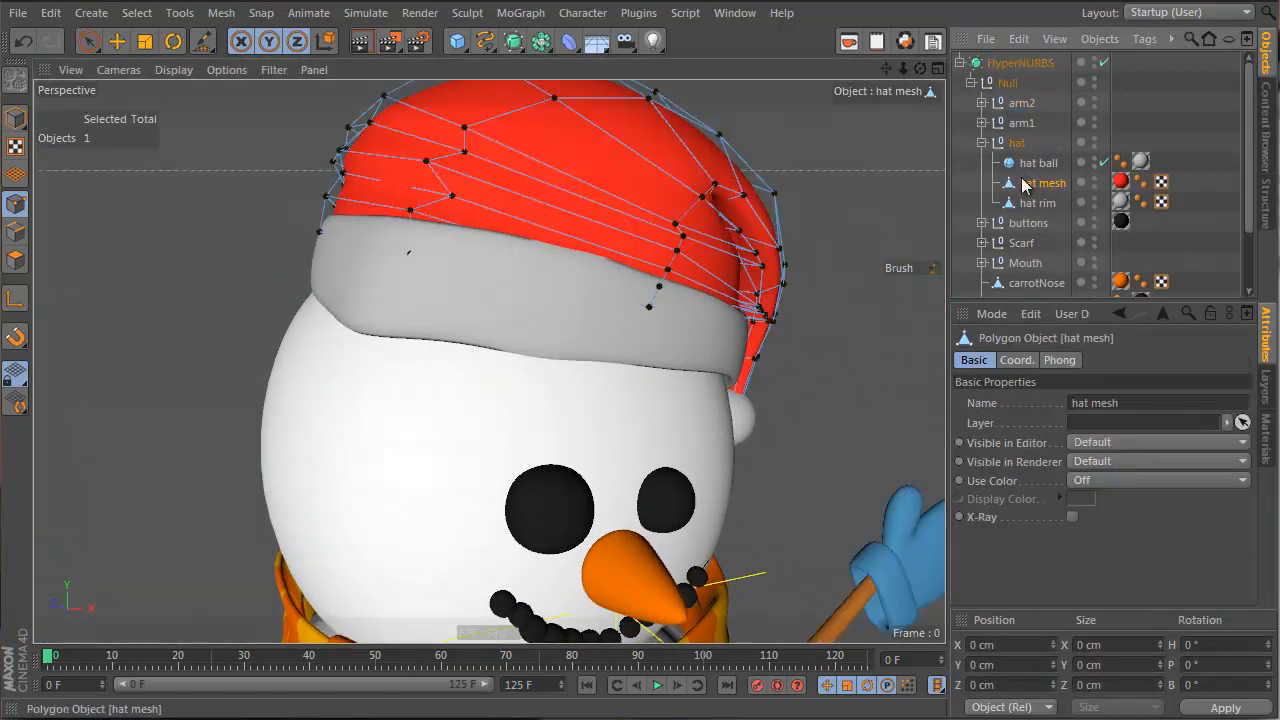
{"action": "left_click", "coordinate": [1045, 203]}
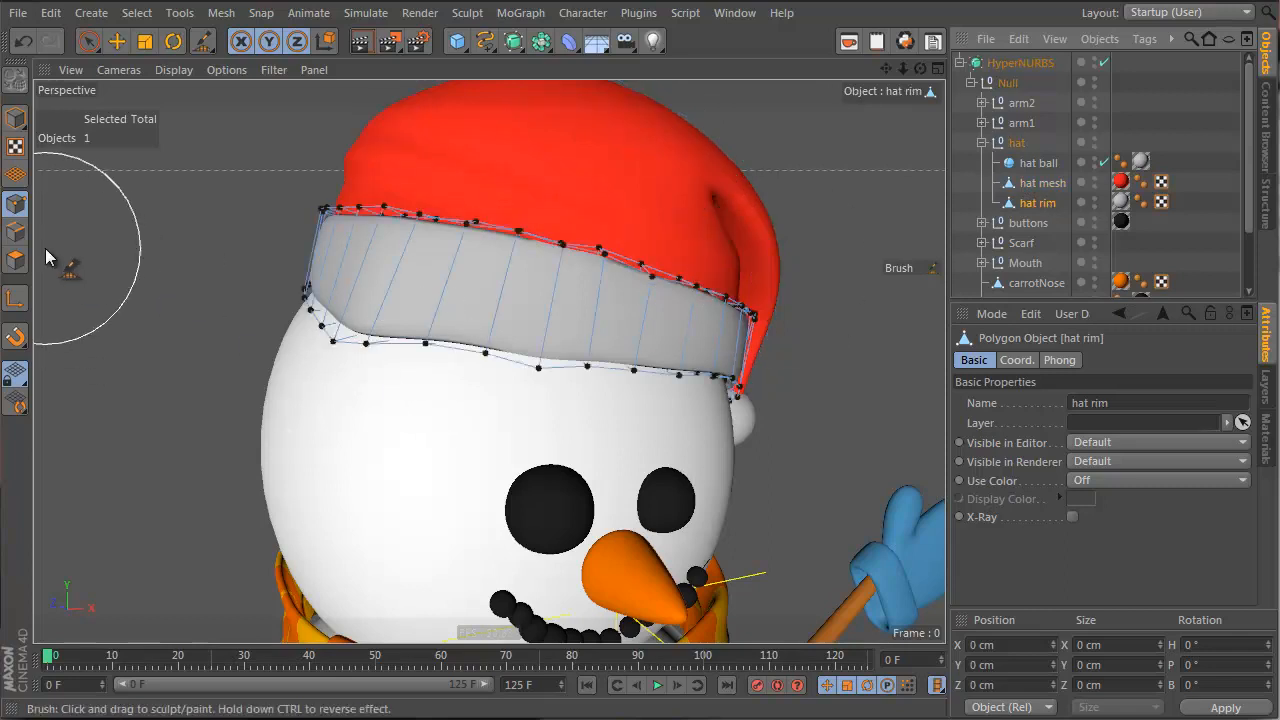
{"action": "key", "text": "k"}
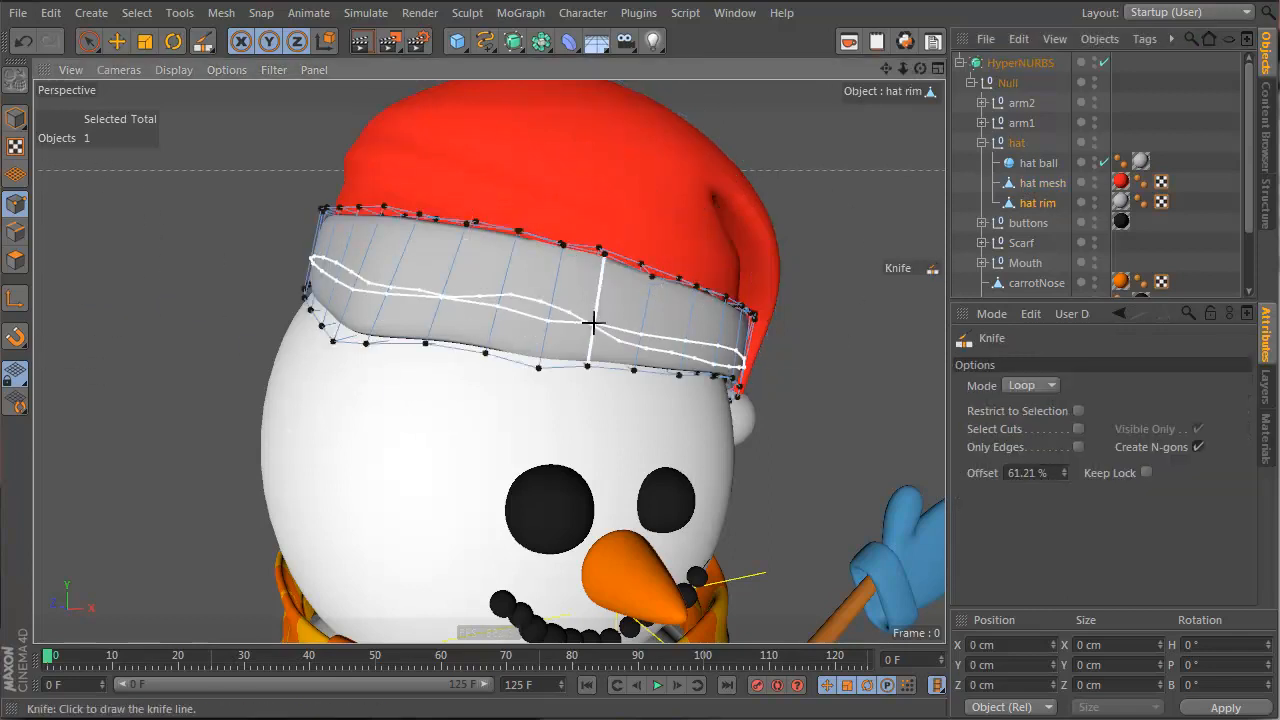
{"action": "left_click", "coordinate": [588, 314]}
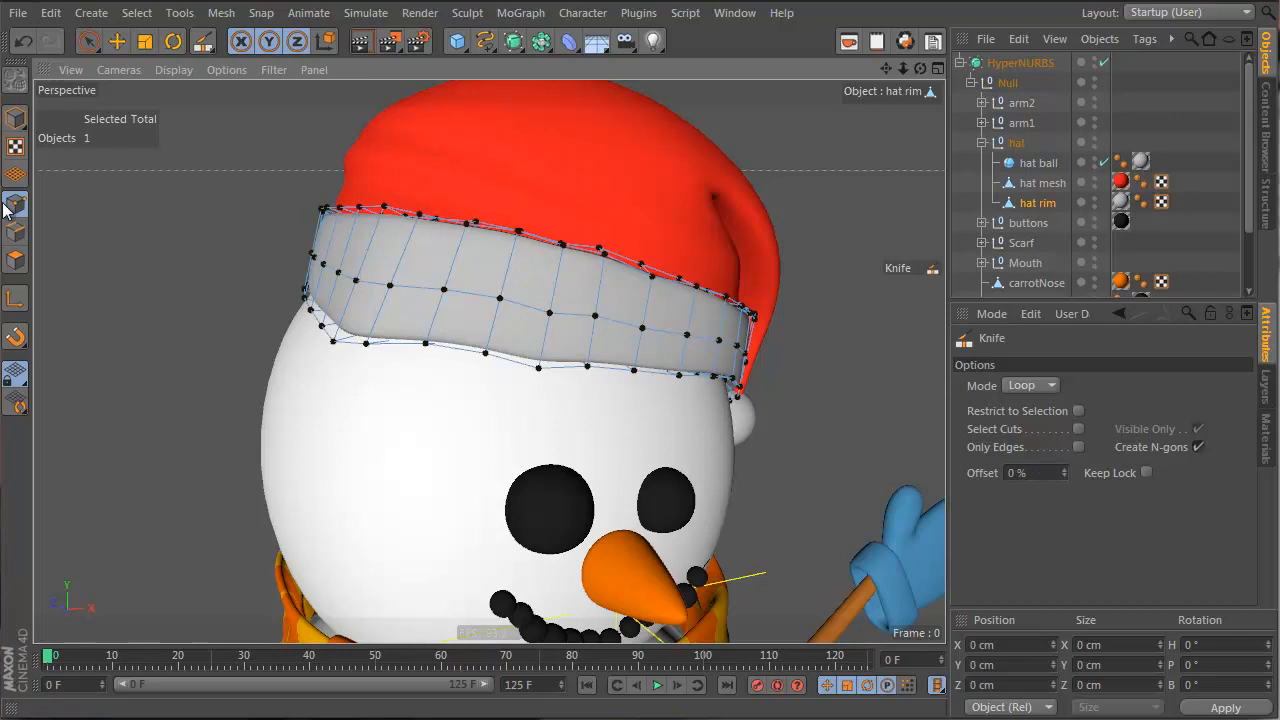
In Edges mode, loop-select the rim's new middle loop and scale it up to puff out the band
{"action": "left_click", "coordinate": [16, 231]}
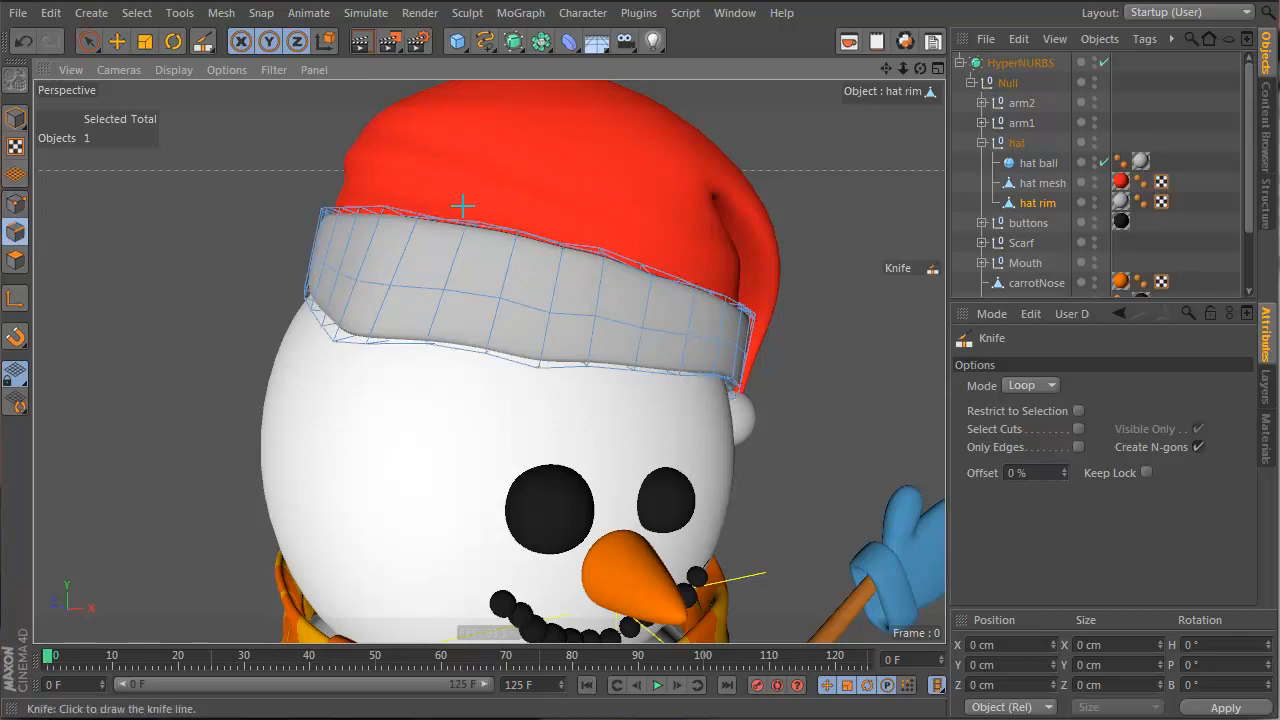
{"action": "left_click", "coordinate": [144, 42]}
{"action": "double_click", "coordinate": [515, 309]}
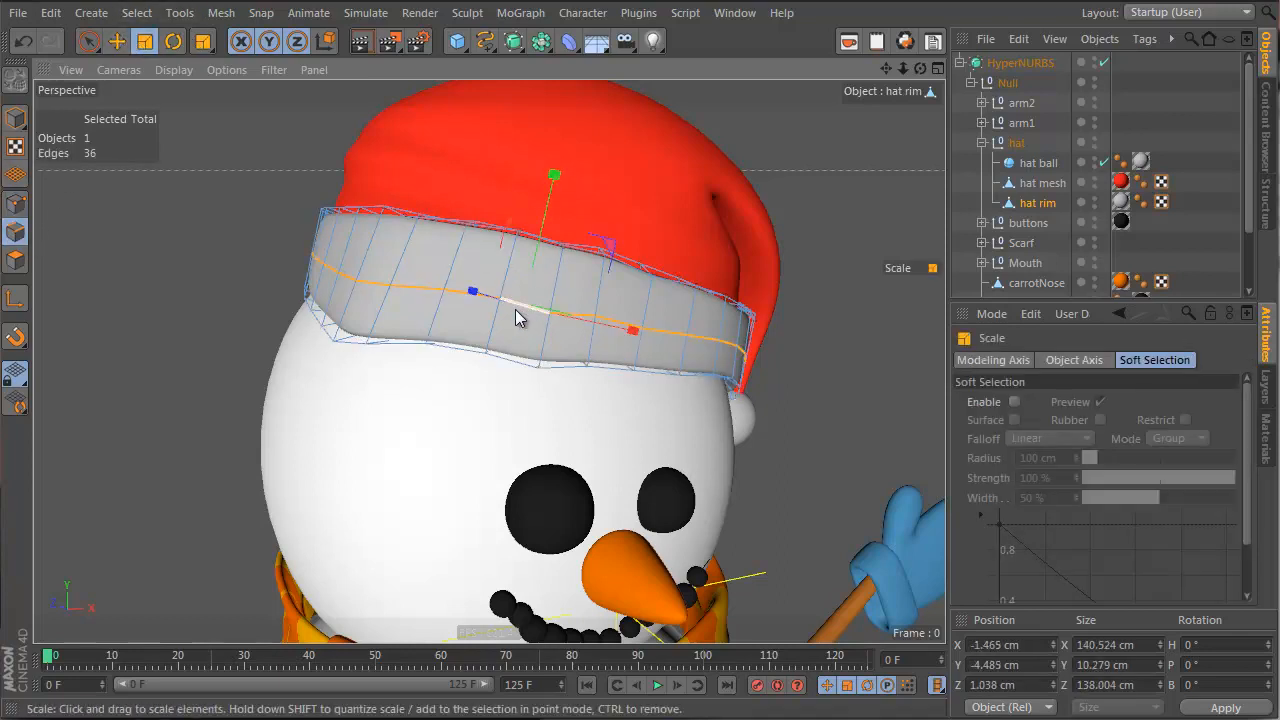
{"action": "key", "text": "u"}
{"action": "key", "text": "l"}
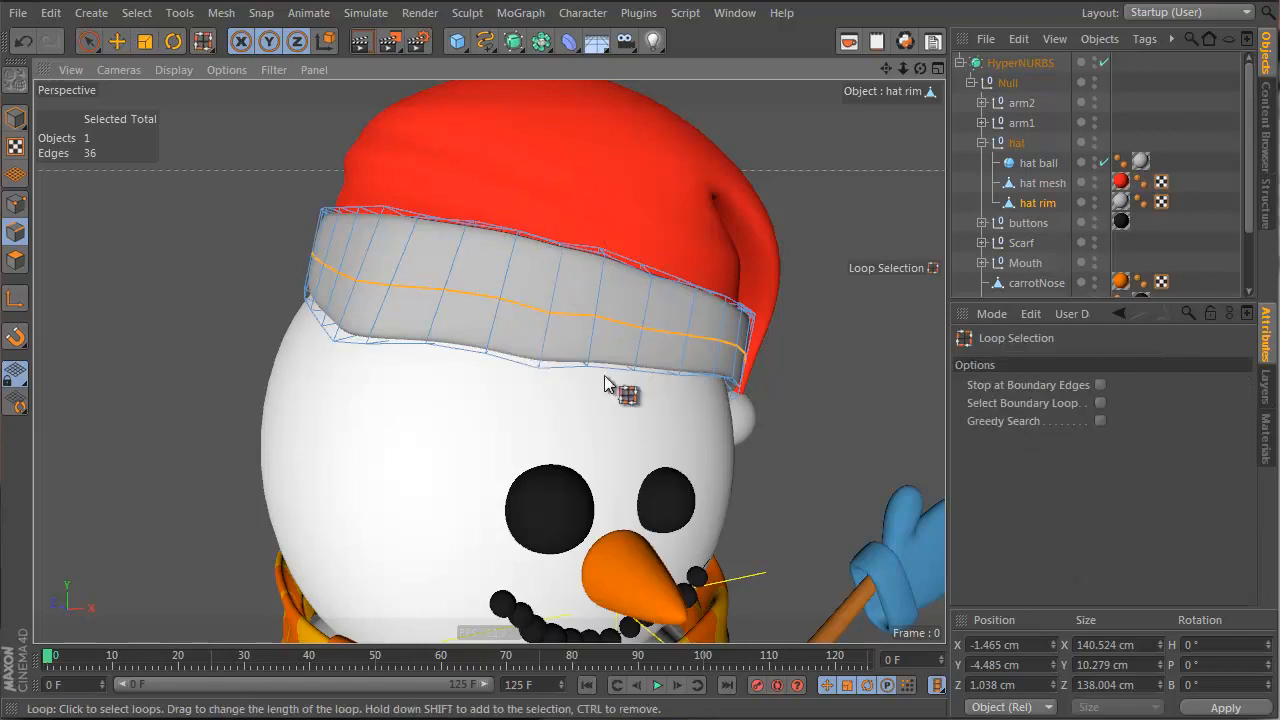
{"action": "left_click", "coordinate": [577, 311]}
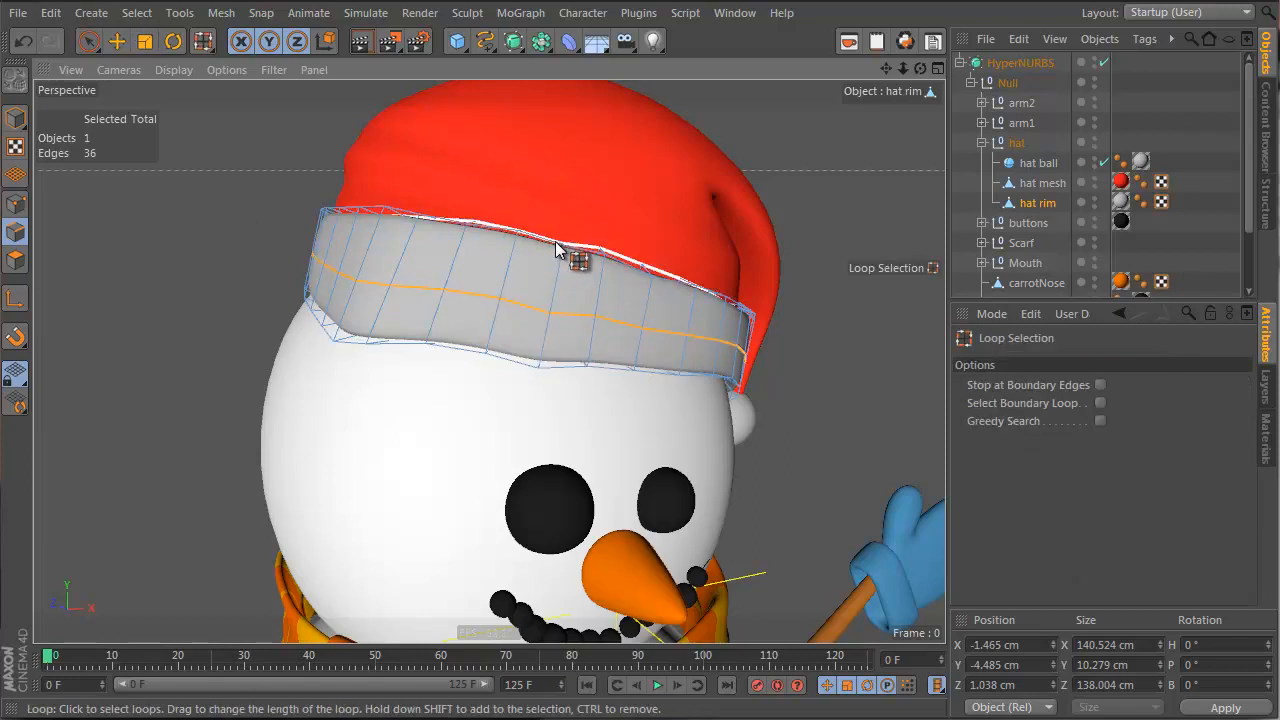
{"action": "key", "text": "t"}
{"action": "left_click_drag", "start_coordinate": [401, 157], "coordinate": [291, 147]}
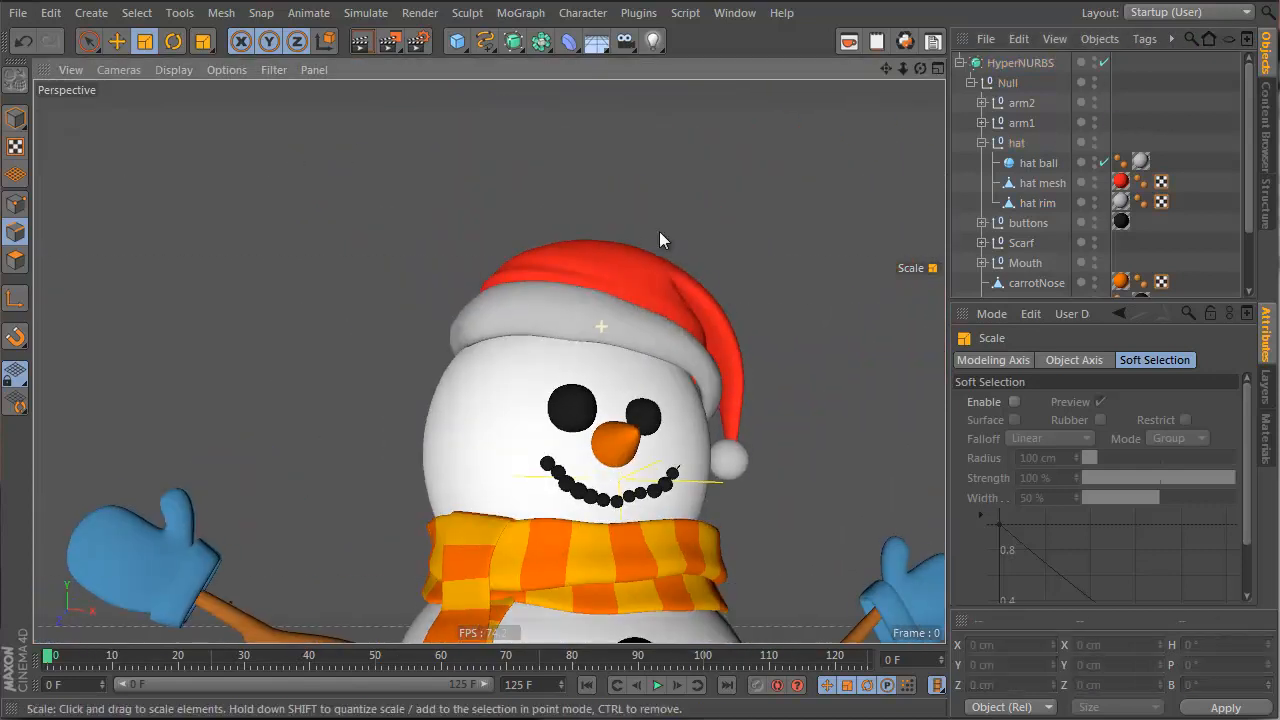
Orbit to view the snowman from the front and select the whole hat group
{"action": "left_click_drag", "start_coordinate": [659, 240], "coordinate": [680, 360], "text": "alt"}
{"action": "middle_click_drag", "start_coordinate": [659, 440], "coordinate": [612, 392], "text": "alt"}
{"action": "left_click_drag", "start_coordinate": [612, 392], "coordinate": [648, 385], "text": "alt"}
{"action": "middle_click_drag", "start_coordinate": [630, 324], "coordinate": [619, 323], "text": "alt"}
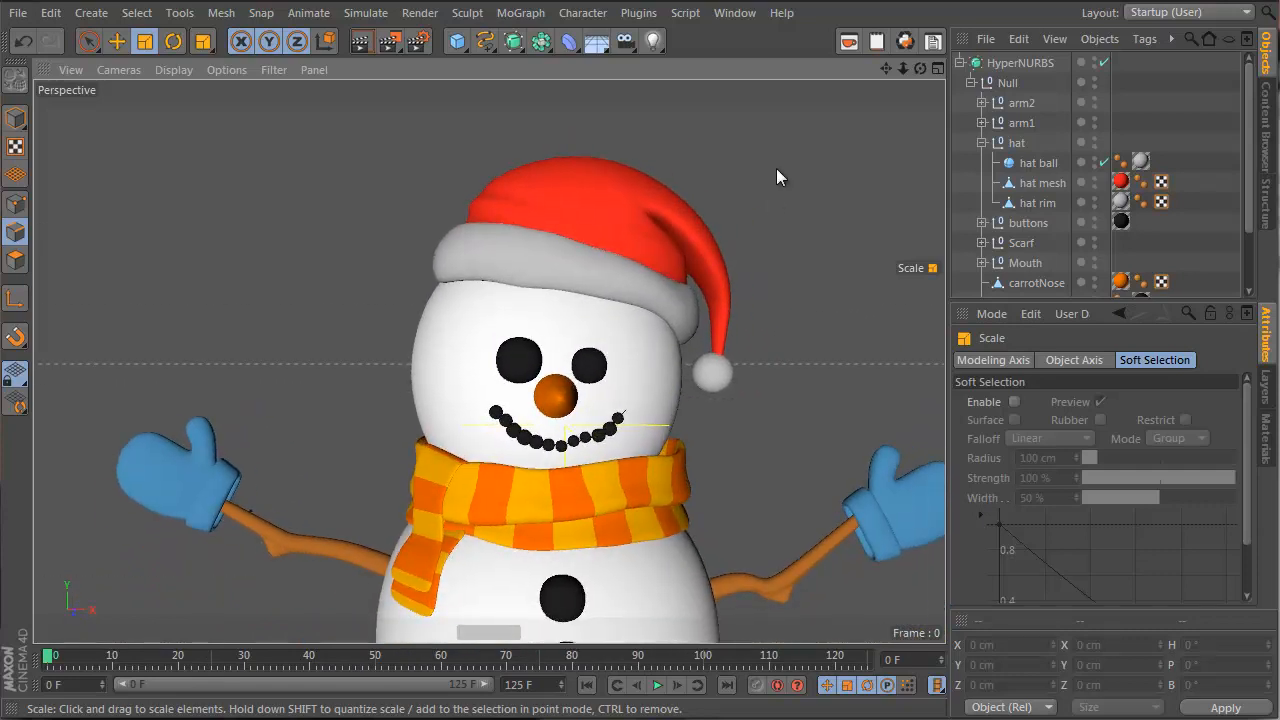
{"action": "left_click", "coordinate": [1019, 142]}
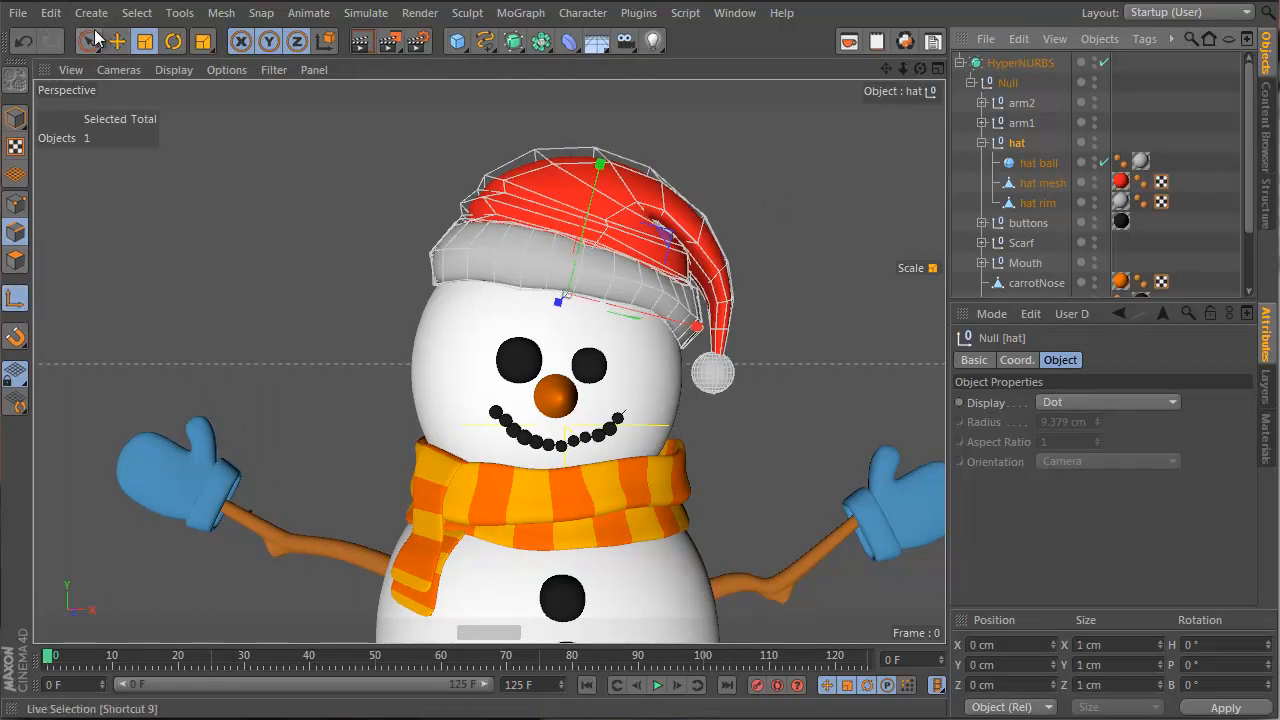
Switch to Model mode with the Move tool and select the body, head and hat mesh
{"action": "left_click", "coordinate": [15, 120]}
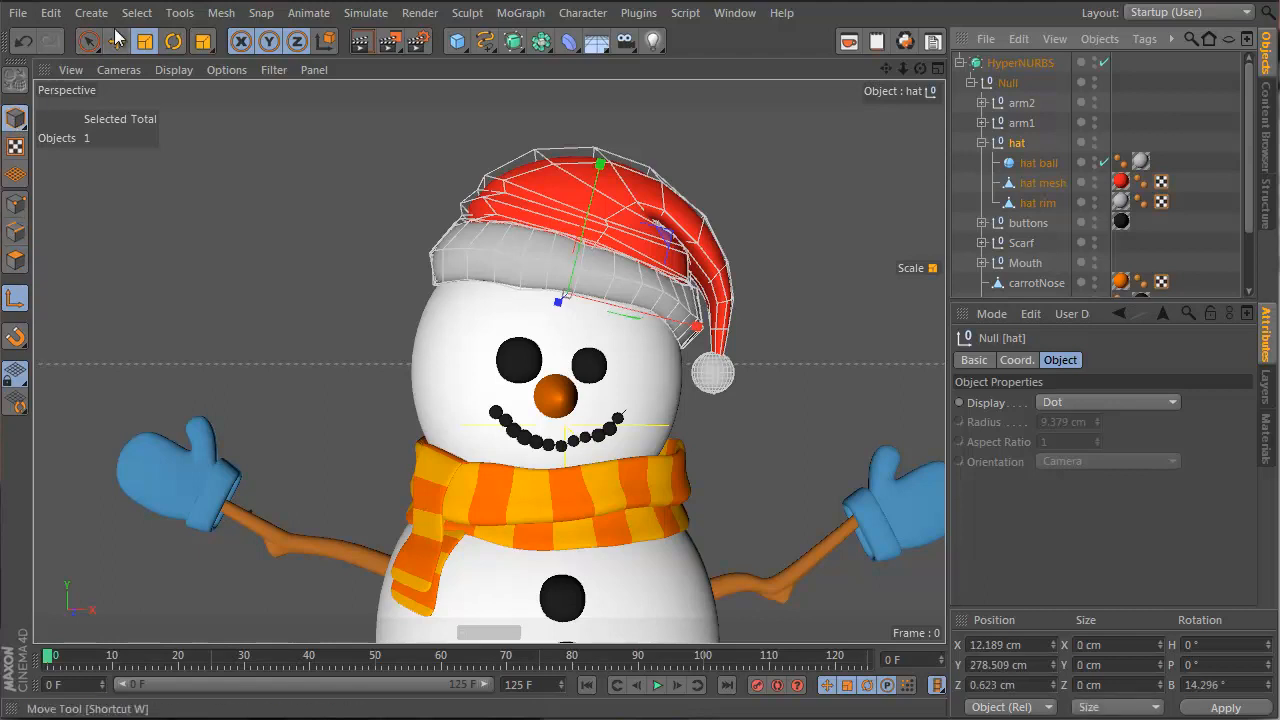
{"action": "left_click", "coordinate": [117, 40]}
{"action": "left_click_drag", "start_coordinate": [670, 383], "coordinate": [598, 175], "text": "alt"}
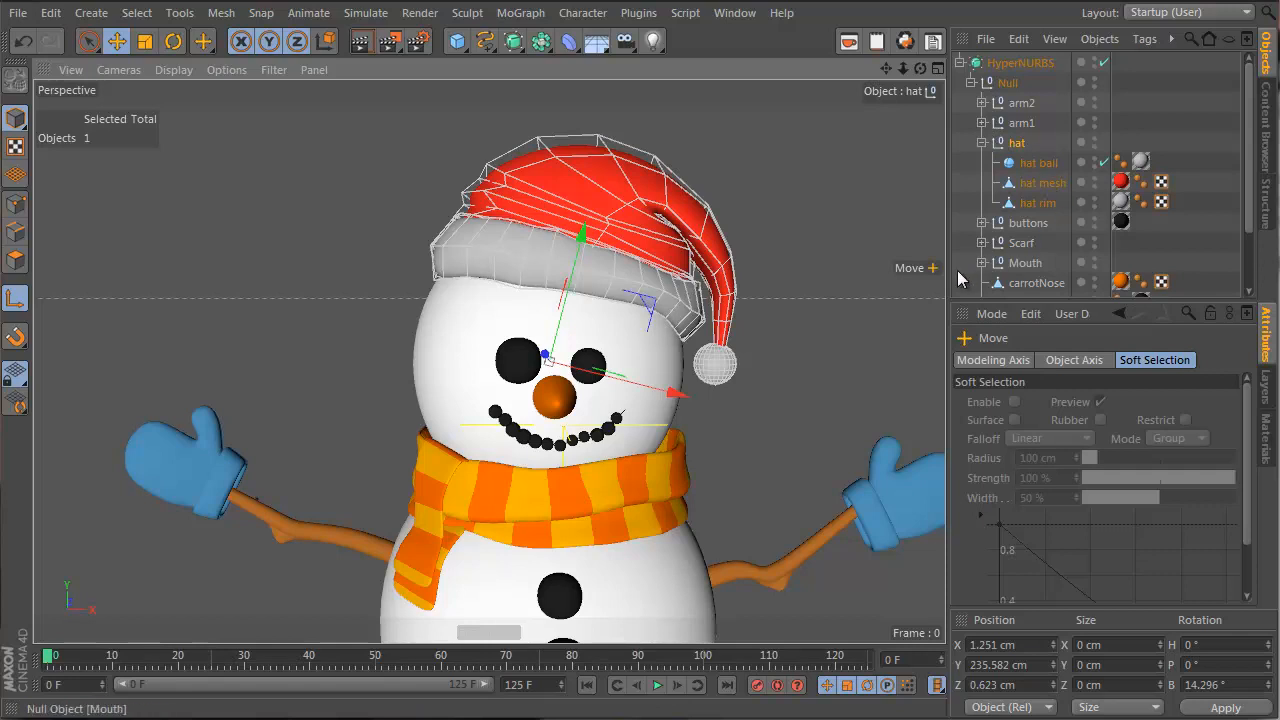
{"action": "scroll", "coordinate": [1006, 163], "scroll_direction": "down", "scroll_amount": 3}
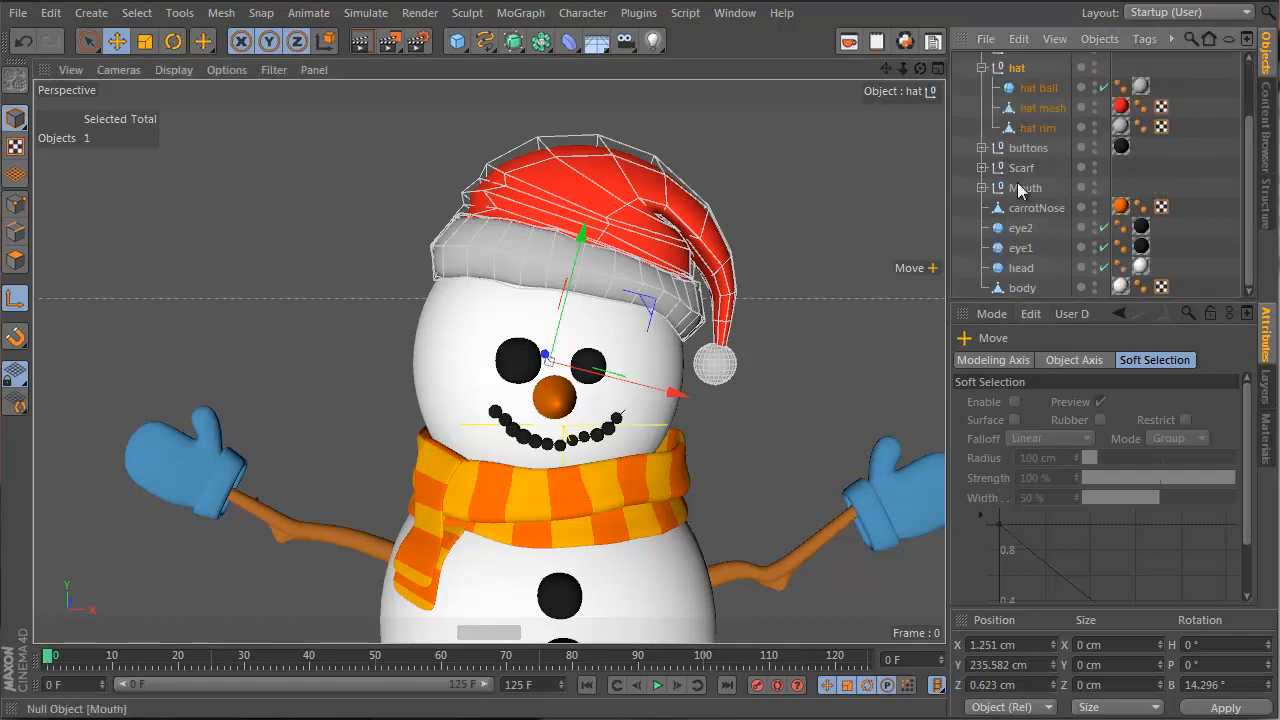
{"action": "left_click", "coordinate": [1022, 290]}
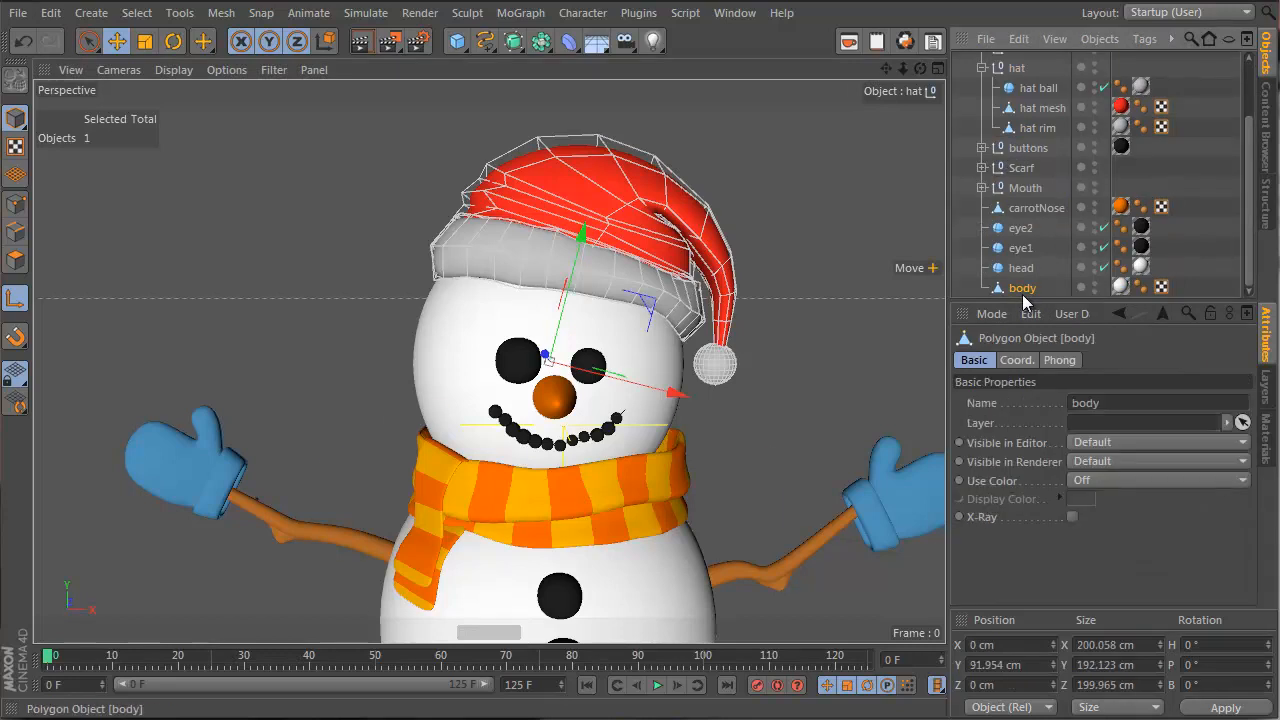
{"action": "left_click", "coordinate": [1021, 270]}
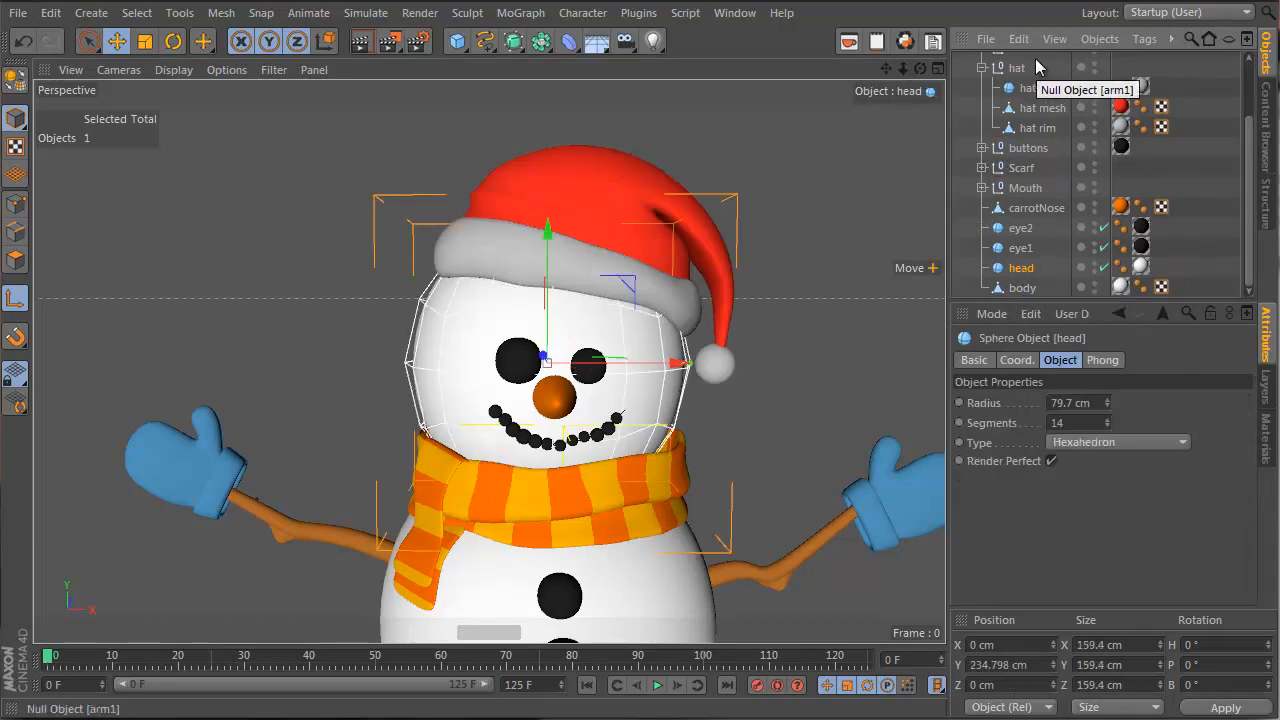
{"action": "left_click", "coordinate": [1037, 109]}
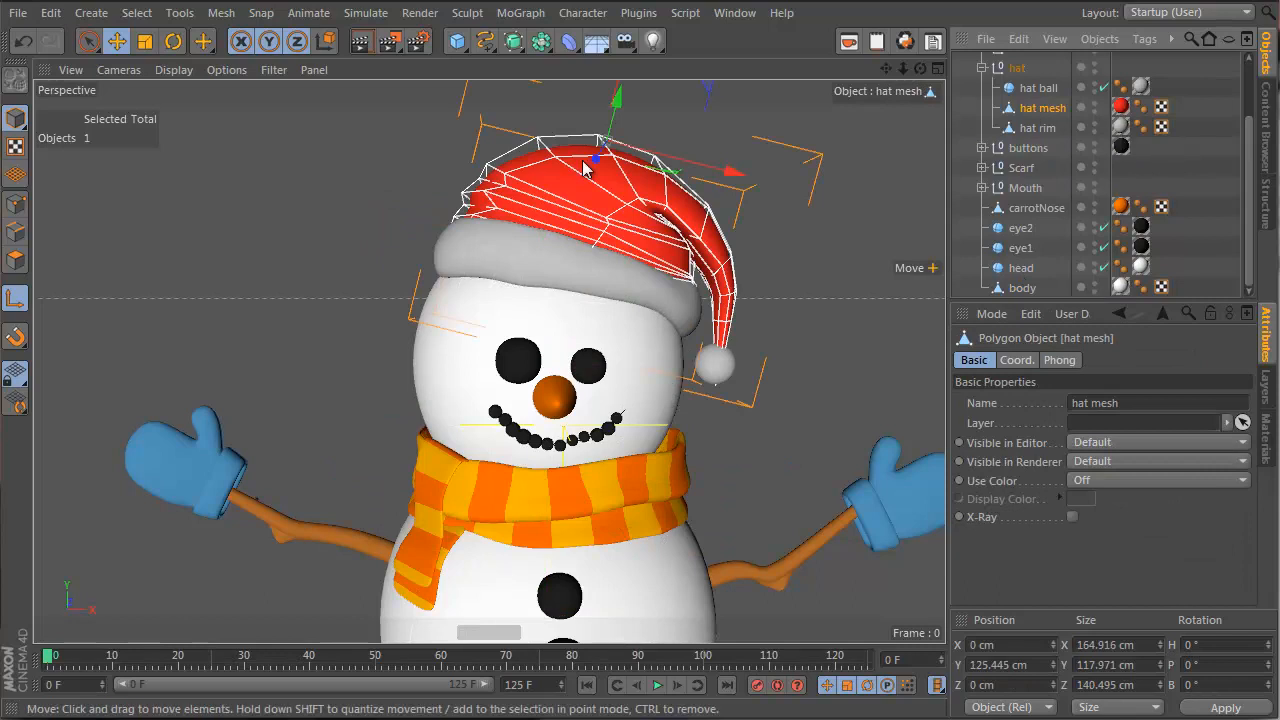
Select the whole hat group and enable snapping
{"action": "left_click_drag", "start_coordinate": [336, 225], "coordinate": [571, 318], "text": "alt"}
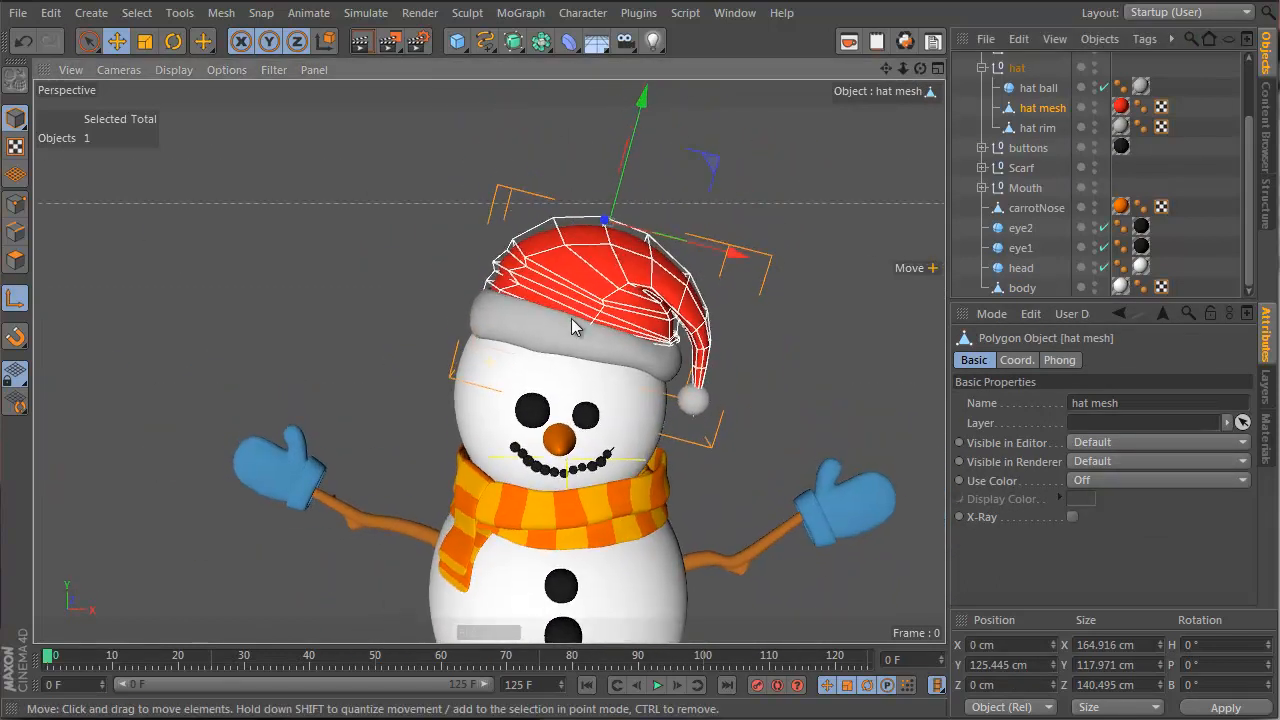
{"action": "left_click", "coordinate": [1028, 68]}
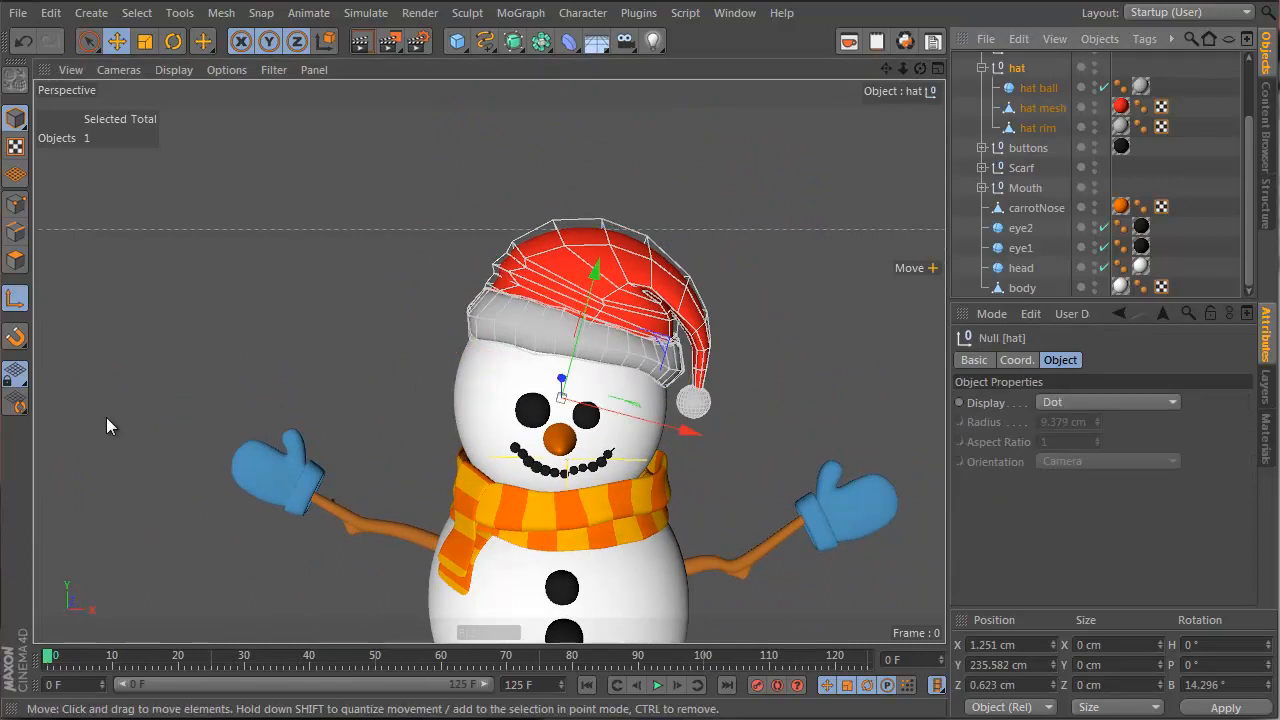
{"action": "left_click_drag", "start_coordinate": [15, 347], "coordinate": [95, 297]}
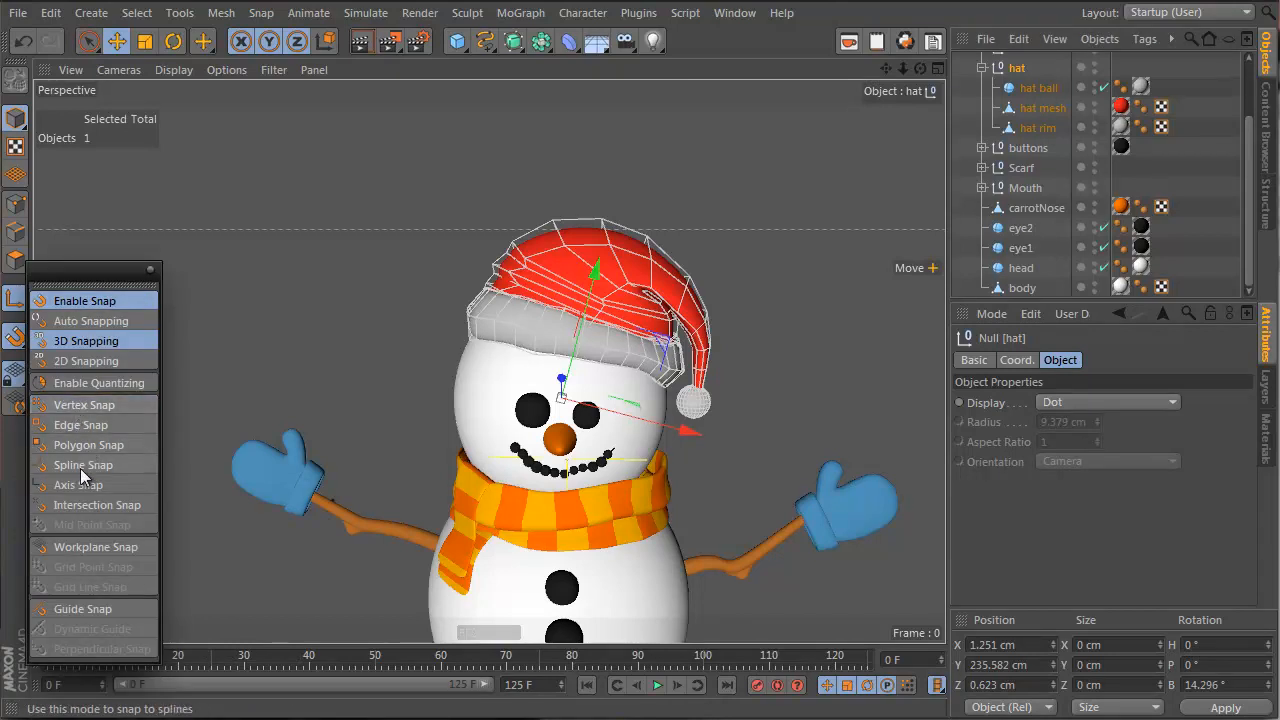
Snap the hat group to X -4.737, Y 234.075, Z 8.168 cm, then disable snapping
{"action": "left_click_drag", "start_coordinate": [594, 456], "coordinate": [826, 436], "text": "alt"}
{"action": "mouse_move", "coordinate": [442, 417]}
{"action": "left_mouse_down"}
{"action": "mouse_move", "coordinate": [424, 420]}
{"action": "mouse_move", "coordinate": [444, 425]}
{"action": "mouse_move", "coordinate": [443, 414]}
{"action": "left_mouse_up"}
{"action": "left_click_drag", "start_coordinate": [170, 455], "coordinate": [357, 372], "text": "alt"}
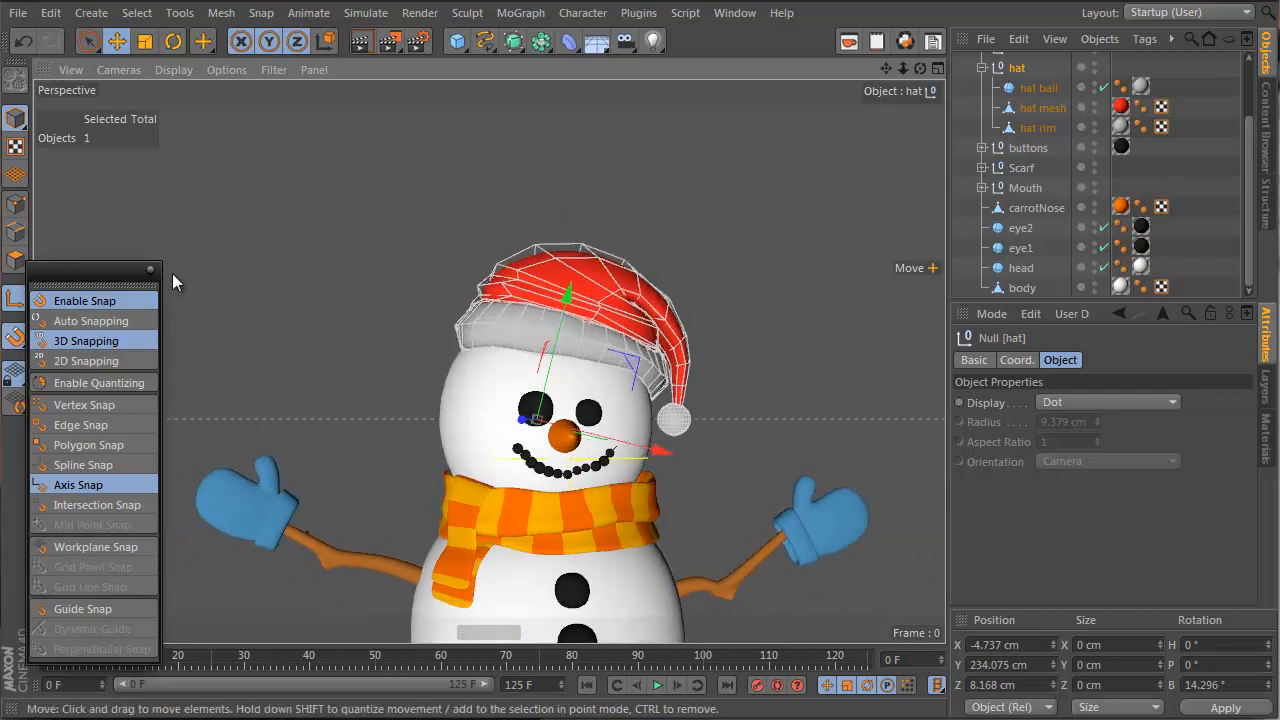
{"action": "left_click", "coordinate": [57, 300]}
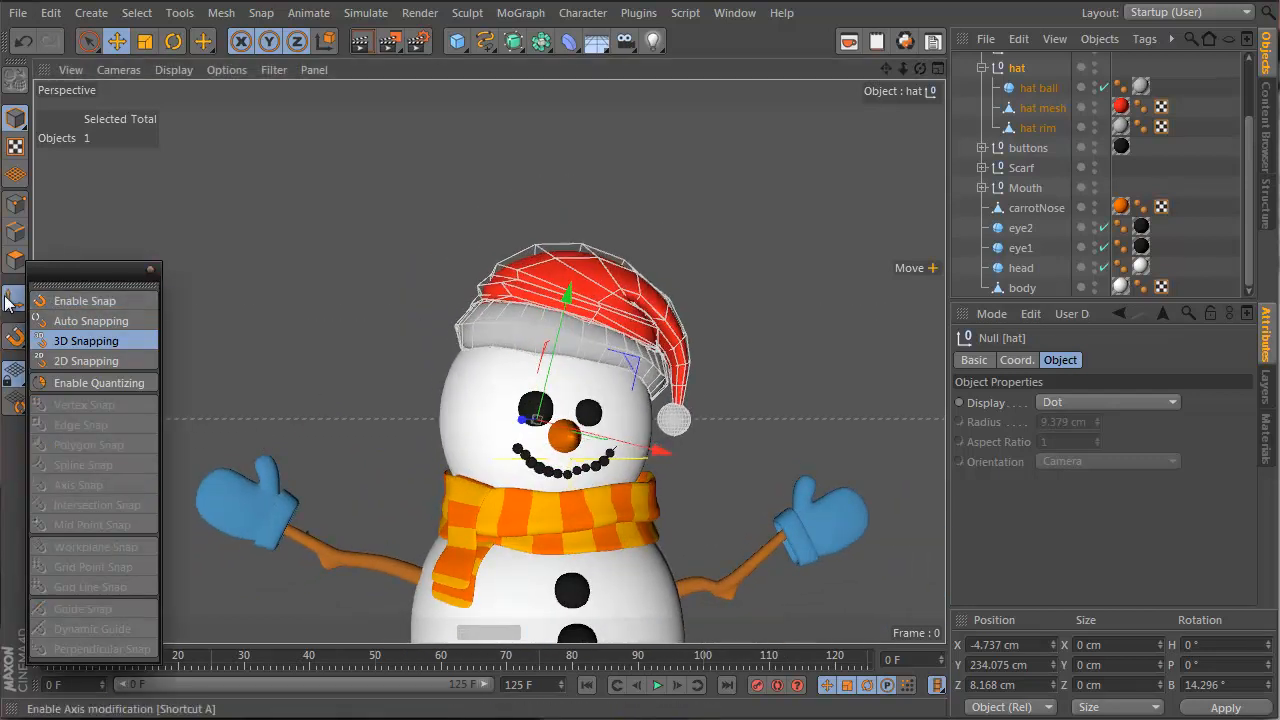
{"action": "left_click", "coordinate": [173, 40]}
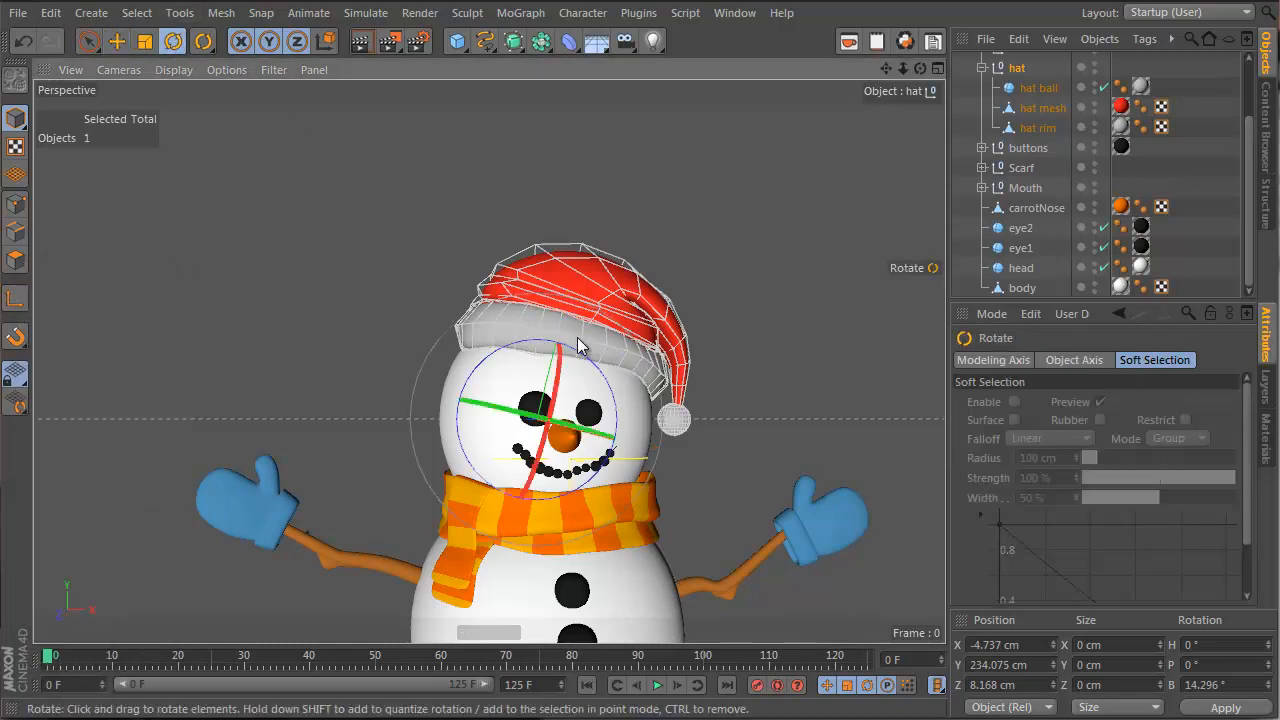
Rotate the whole hat group to tilt it sideways on the head
{"action": "mouse_move", "coordinate": [530, 361]}
{"action": "left_mouse_down"}
{"action": "mouse_move", "coordinate": [455, 383]}
{"action": "mouse_move", "coordinate": [602, 390]}
{"action": "mouse_move", "coordinate": [590, 365]}
{"action": "mouse_move", "coordinate": [462, 340]}
{"action": "mouse_move", "coordinate": [475, 370]}
{"action": "mouse_move", "coordinate": [586, 306]}
{"action": "mouse_move", "coordinate": [548, 393]}
{"action": "mouse_move", "coordinate": [535, 370]}
{"action": "mouse_move", "coordinate": [517, 372]}
{"action": "left_mouse_up"}
{"action": "left_click_drag", "start_coordinate": [632, 380], "coordinate": [600, 307]}
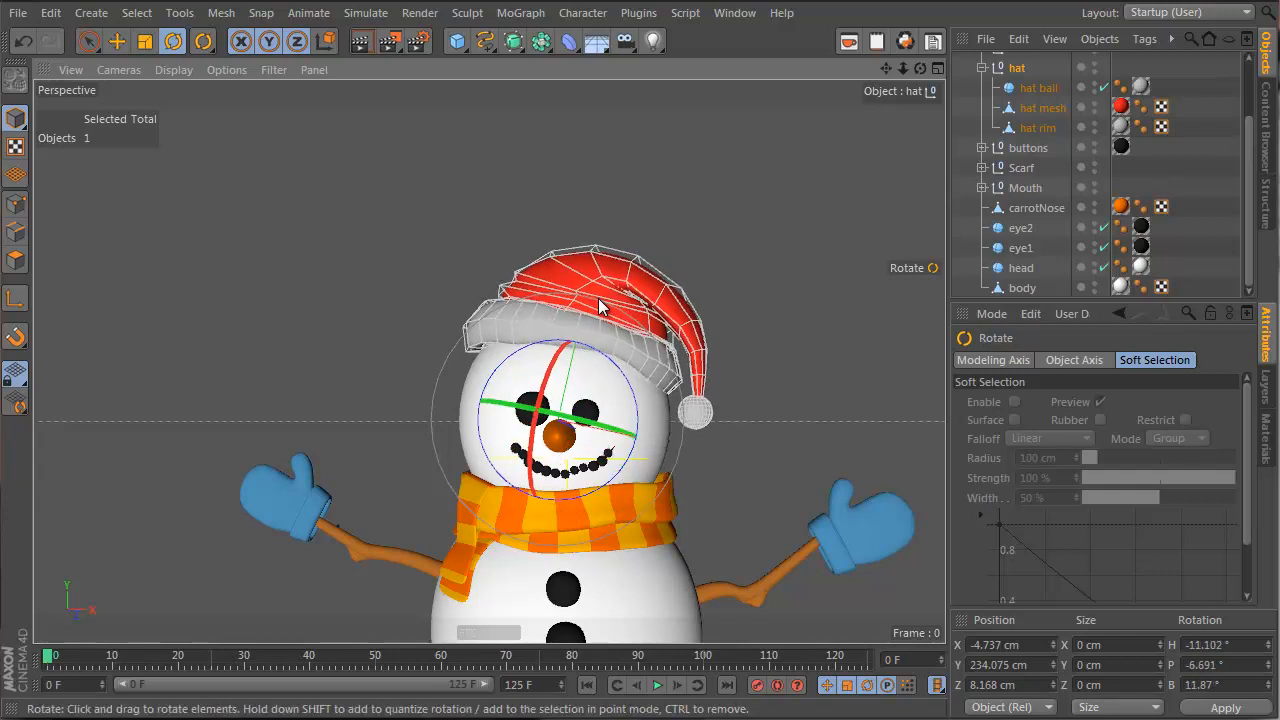
{"action": "left_click", "coordinate": [1046, 148]}
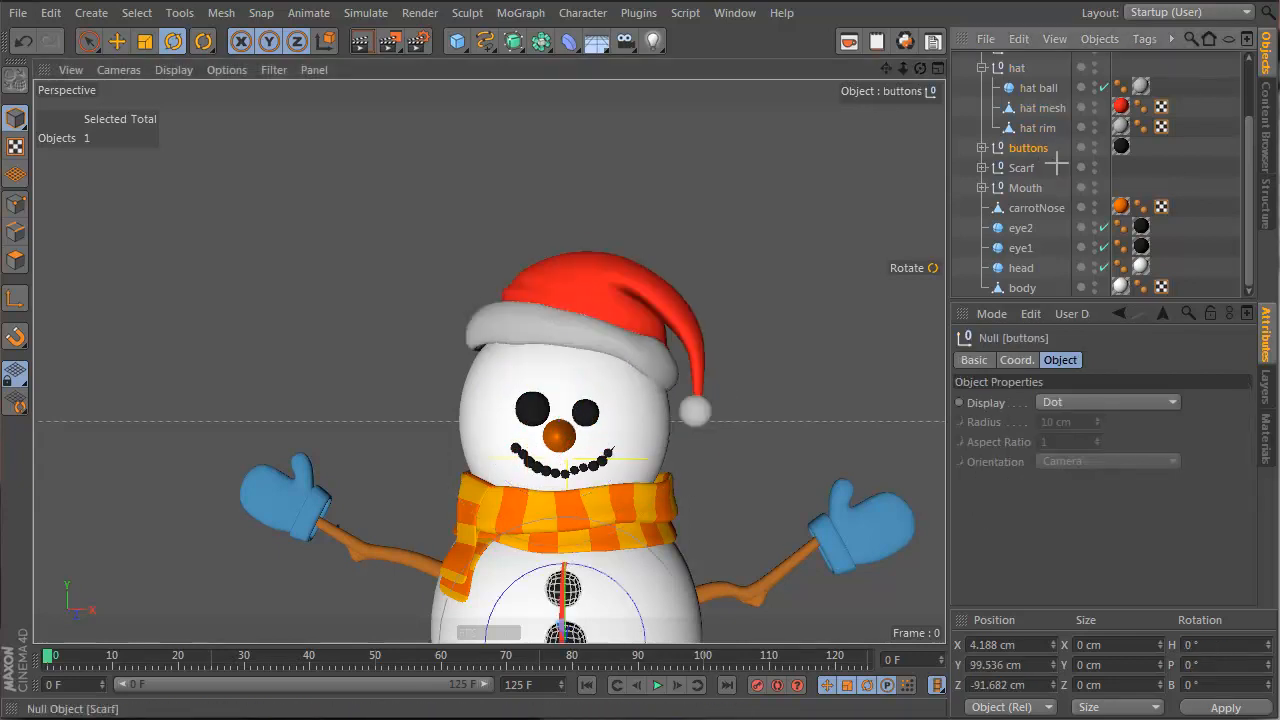
{"action": "left_click", "coordinate": [1056, 162]}
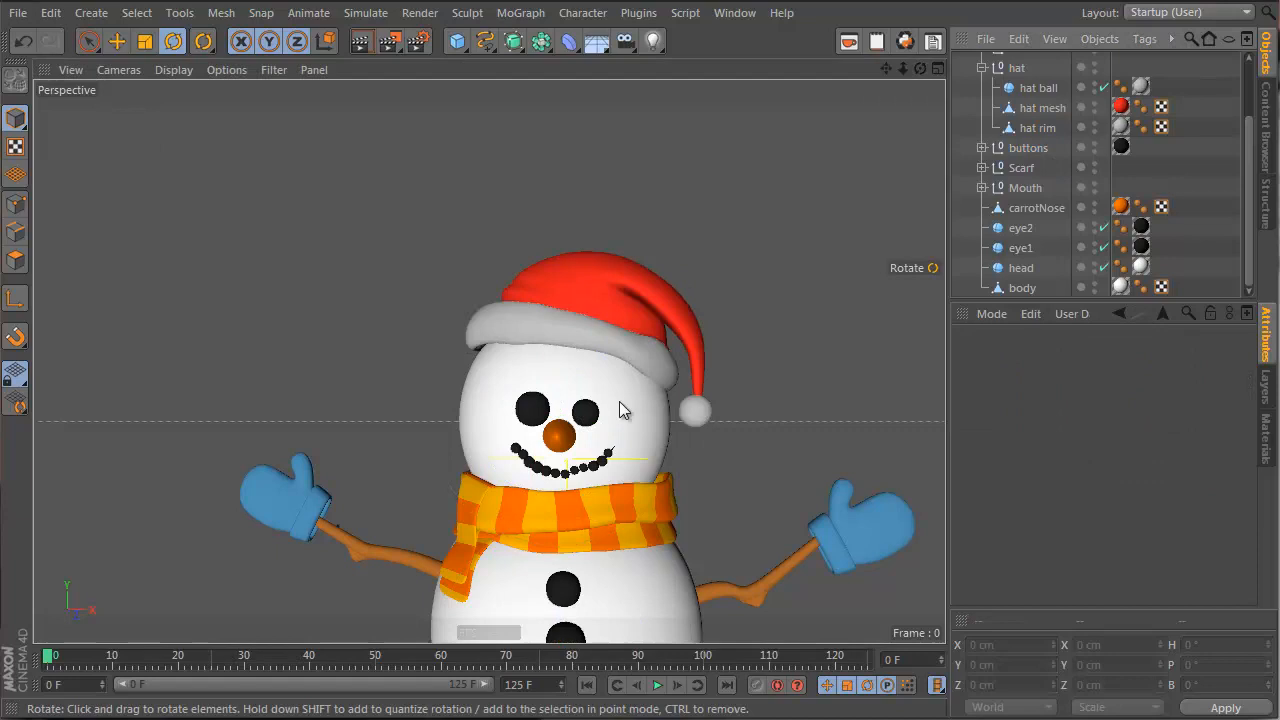
{"action": "left_click", "coordinate": [1016, 70]}
{"action": "left_click_drag", "start_coordinate": [680, 330], "coordinate": [617, 474]}
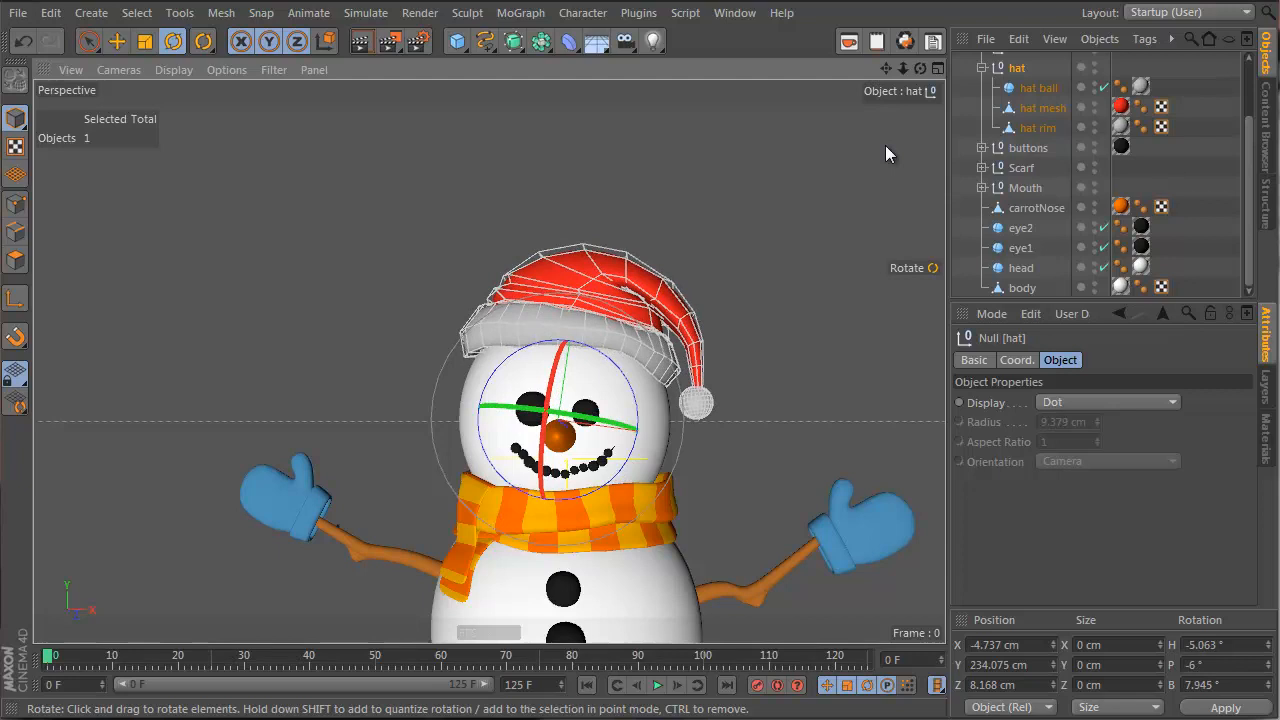
Scale the hat ball, mesh and rim up slightly and move them down on the head
{"action": "left_click", "coordinate": [1031, 88]}
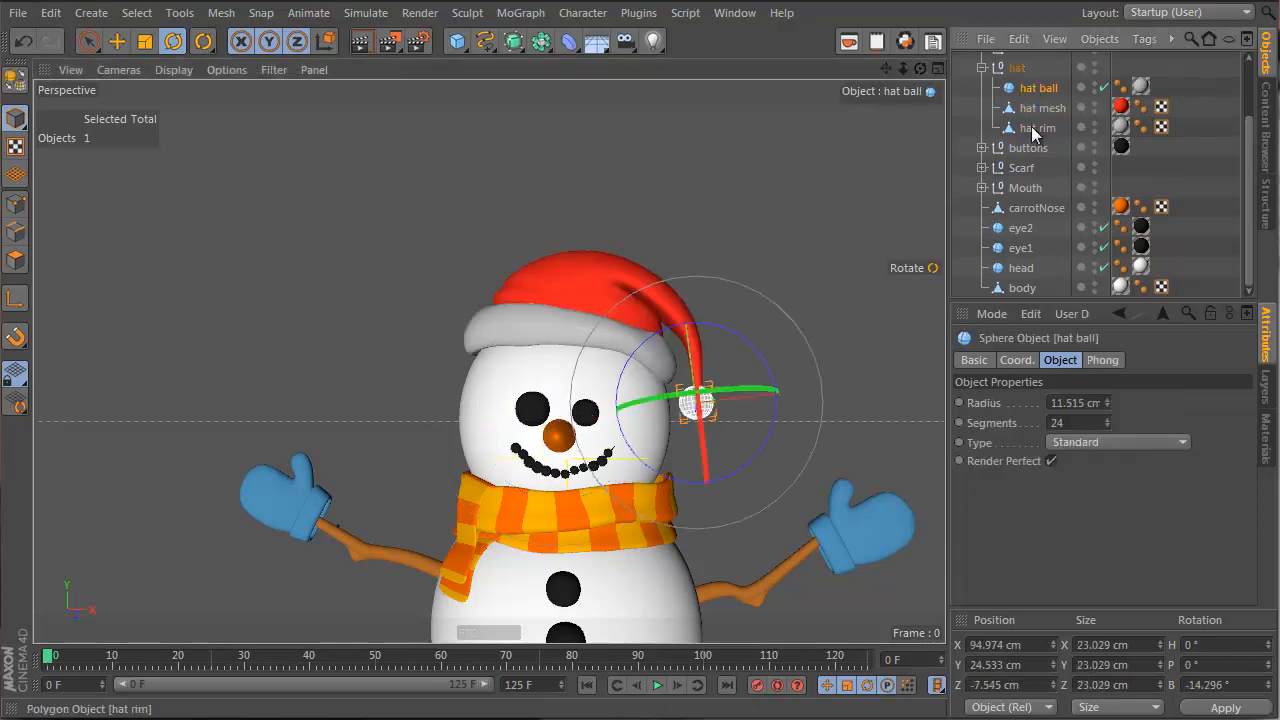
{"action": "left_click", "coordinate": [1033, 127], "text": "shift"}
{"action": "key", "text": "t"}
{"action": "mouse_move", "coordinate": [428, 249]}
{"action": "left_mouse_down"}
{"action": "mouse_move", "coordinate": [409, 251]}
{"action": "mouse_move", "coordinate": [467, 230]}
{"action": "mouse_move", "coordinate": [447, 235]}
{"action": "left_mouse_up"}
{"action": "key", "text": "e"}
{"action": "left_click_drag", "start_coordinate": [578, 352], "coordinate": [640, 360]}
{"action": "left_click", "coordinate": [1058, 186]}
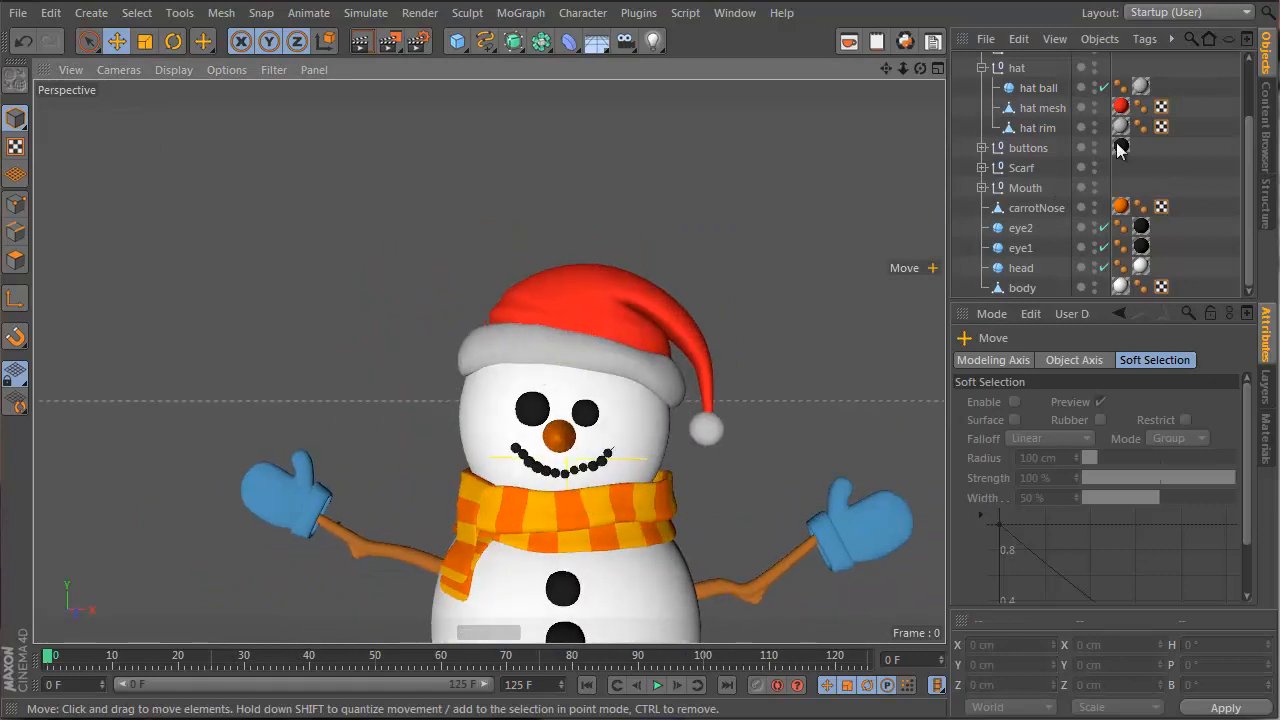
Rotate the hat group again so it tilts further toward the face
{"action": "left_click", "coordinate": [1004, 68]}
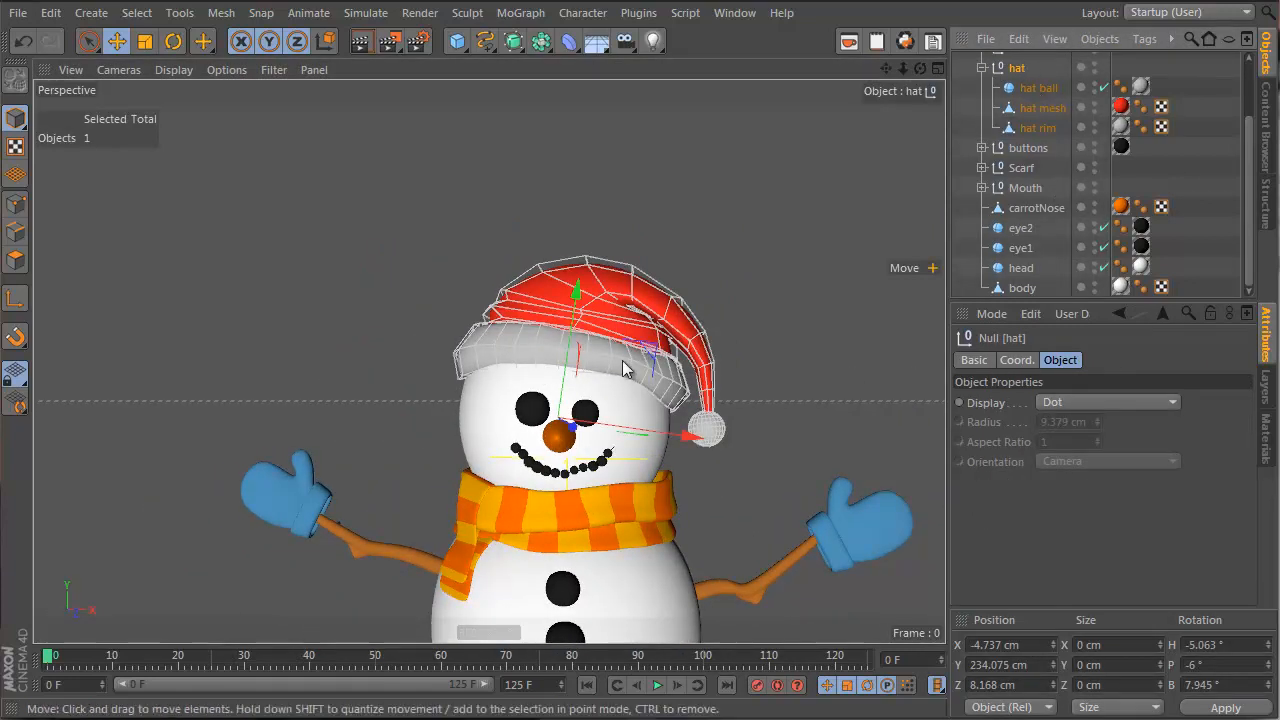
{"action": "key", "text": "t"}
{"action": "key", "text": "r"}
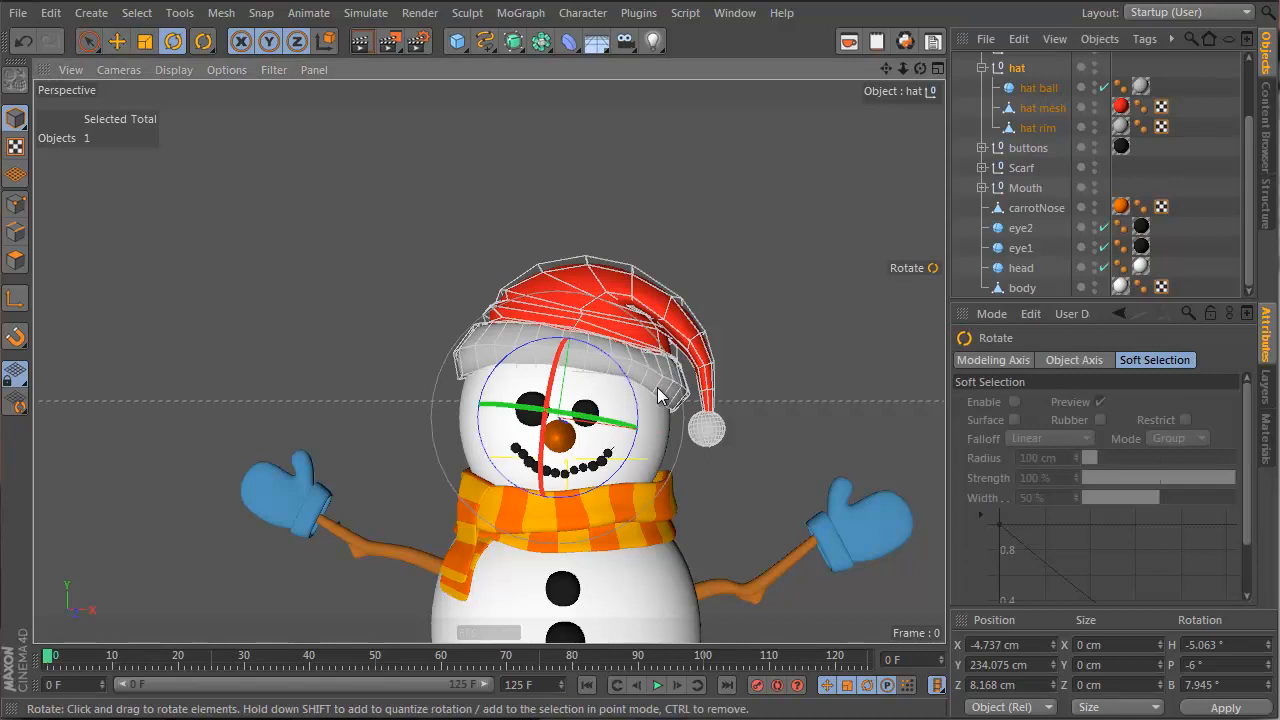
{"action": "left_click_drag", "start_coordinate": [658, 395], "coordinate": [565, 325]}
{"action": "left_click_drag", "start_coordinate": [422, 272], "coordinate": [595, 445]}
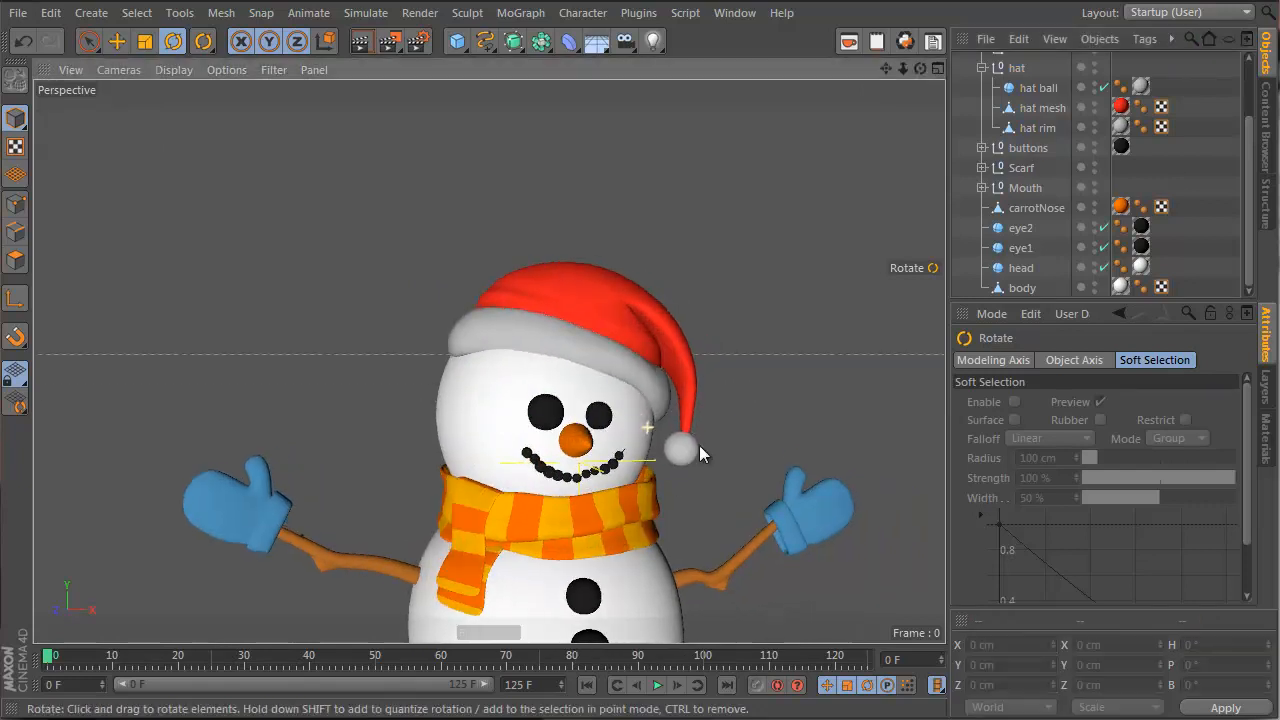
{"action": "left_click_drag", "start_coordinate": [699, 445], "coordinate": [603, 447], "text": "alt"}
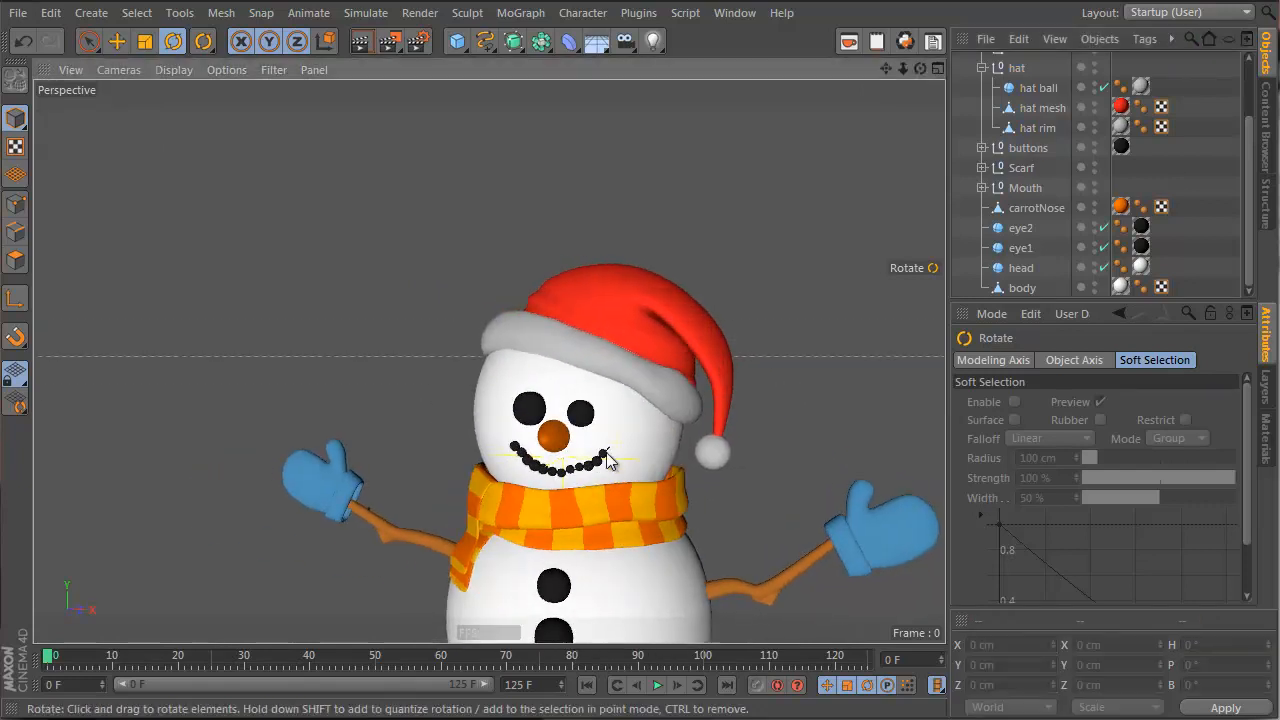
Add a Plane under the snowman and scale it to about 5417 × 13316 cm
{"action": "right_click_drag", "start_coordinate": [603, 447], "coordinate": [587, 490], "text": "alt"}
{"action": "middle_click_drag", "start_coordinate": [564, 486], "coordinate": [498, 371], "text": "alt"}
{"action": "right_click_drag", "start_coordinate": [498, 371], "coordinate": [577, 351], "text": "alt"}
{"action": "left_click_drag", "start_coordinate": [577, 351], "coordinate": [623, 342], "text": "alt"}
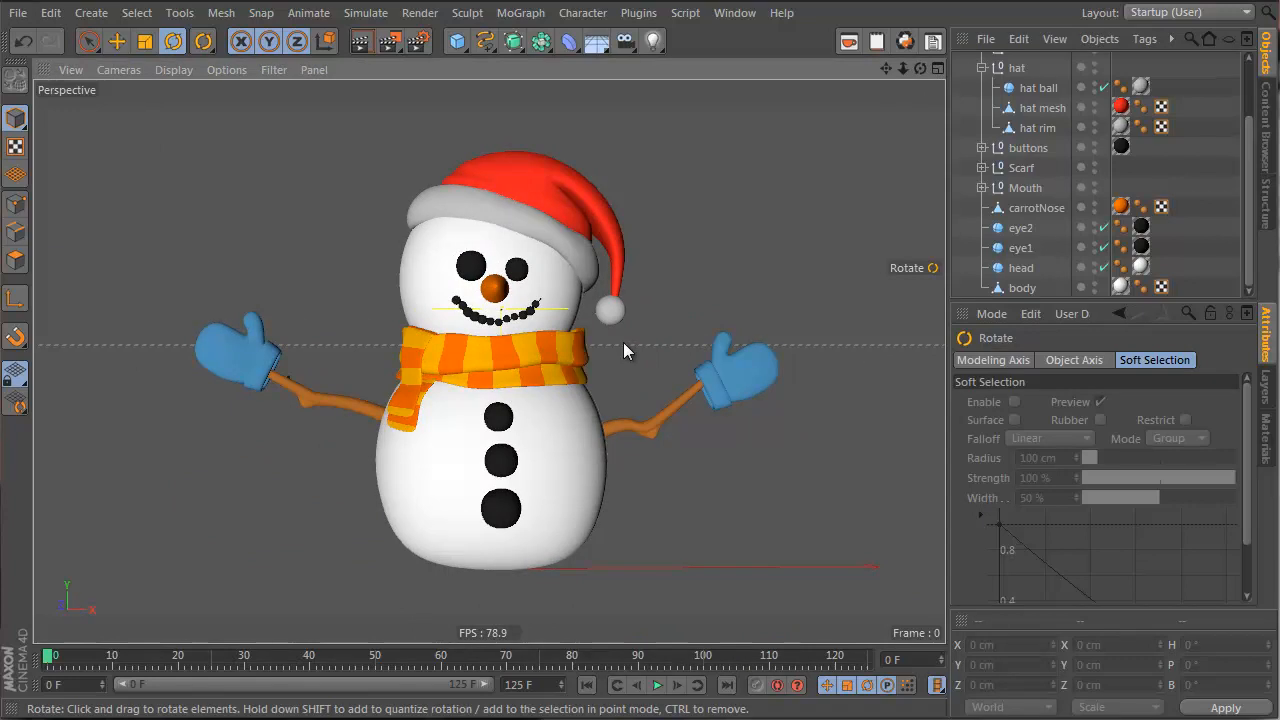
{"action": "left_click_drag", "start_coordinate": [450, 38], "coordinate": [637, 186]}
{"action": "key", "text": "t"}
{"action": "left_click_drag", "start_coordinate": [197, 480], "coordinate": [251, 479]}
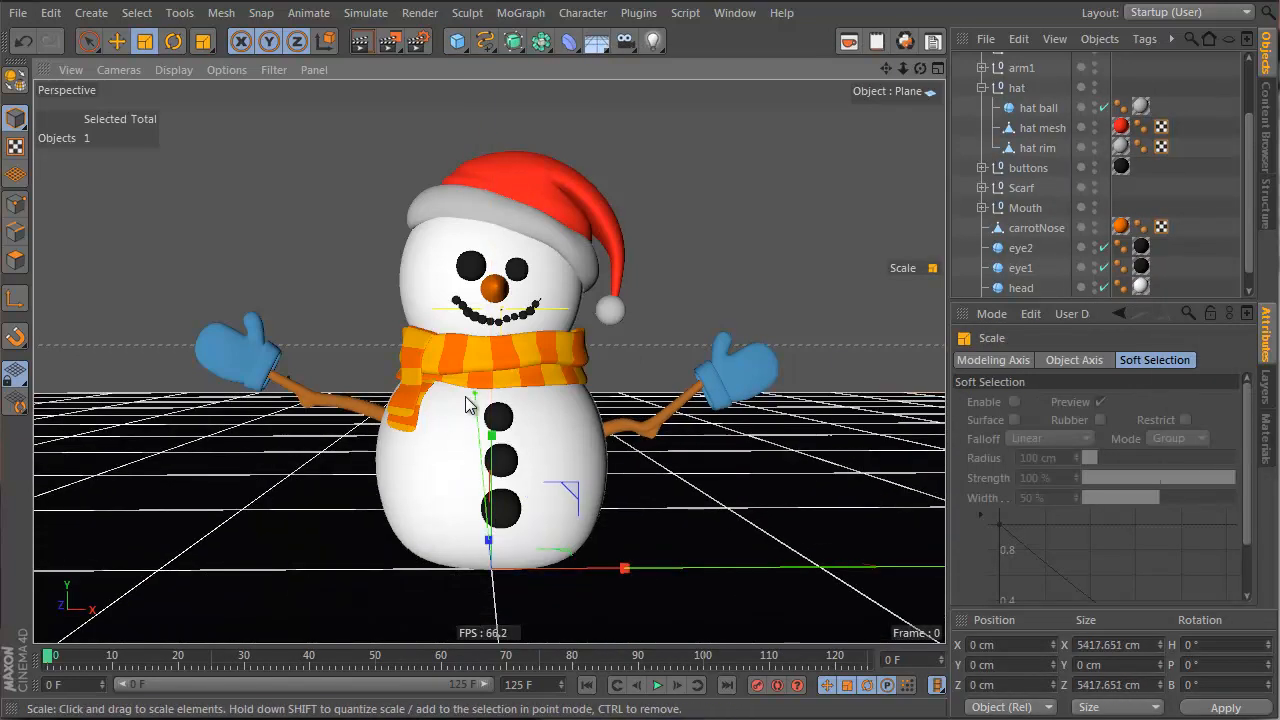
{"action": "left_click_drag", "start_coordinate": [466, 405], "coordinate": [447, 378]}
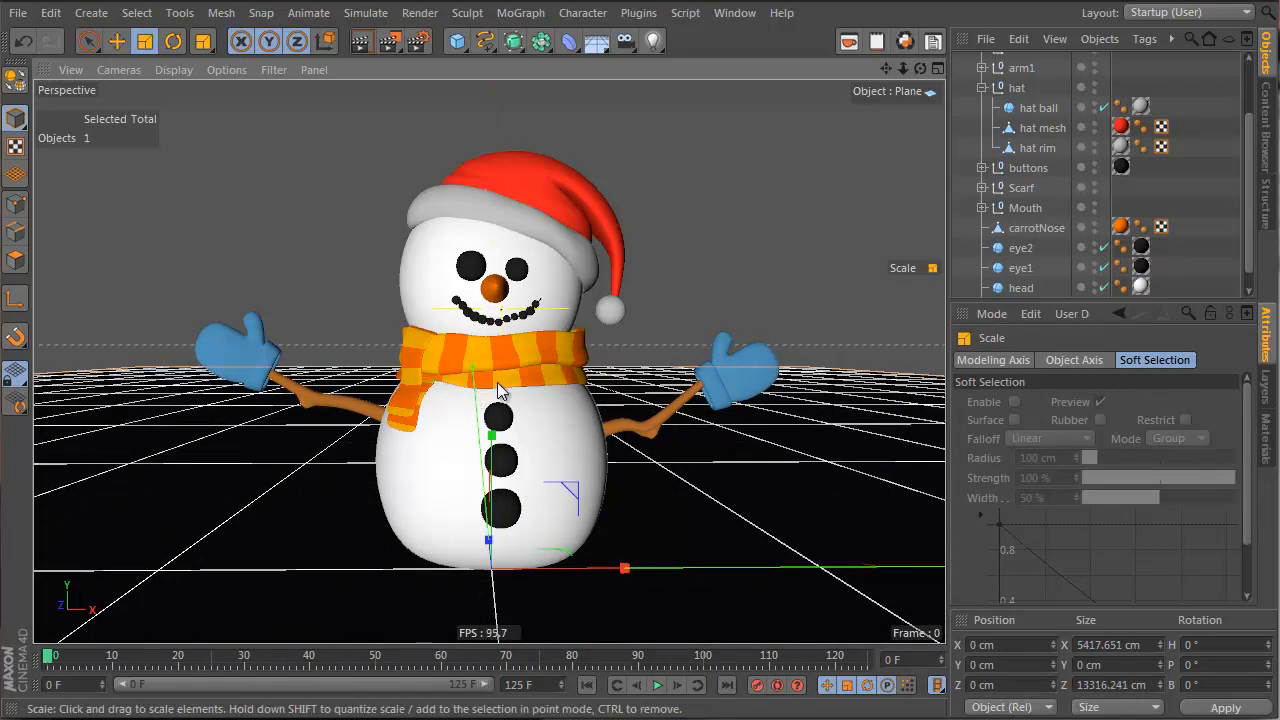
{"action": "left_click", "coordinate": [597, 41]}
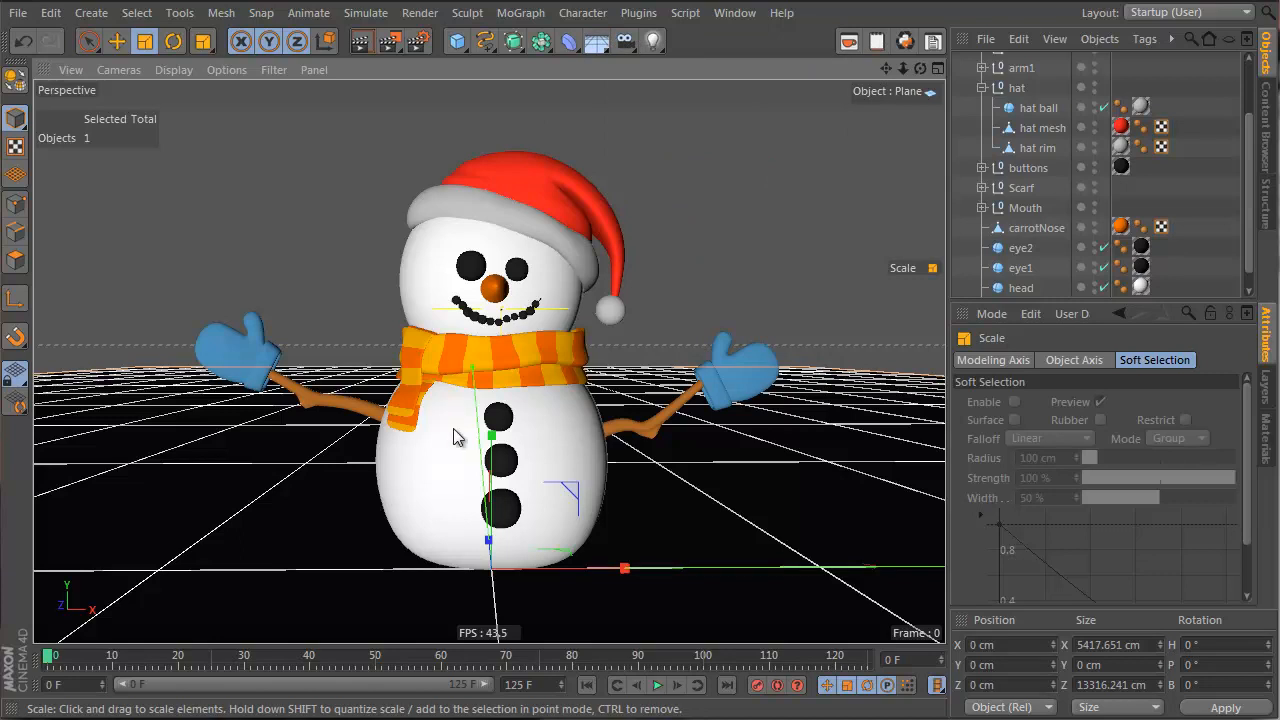
{"action": "middle_click_drag", "start_coordinate": [453, 430], "coordinate": [422, 402], "text": "alt"}
{"action": "right_click_drag", "start_coordinate": [422, 410], "coordinate": [409, 454], "text": "alt"}
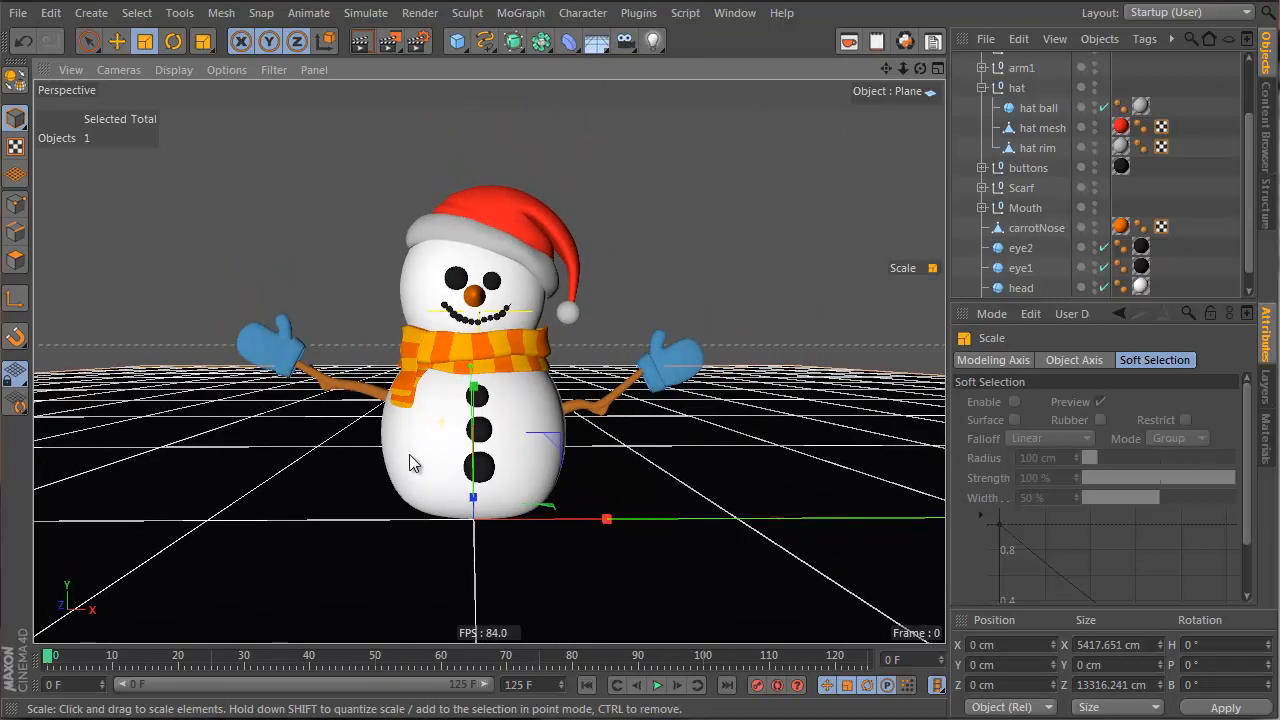
Rename the plane to 'floor' and the HyperNURBS object to 'snowman'
{"action": "left_click", "coordinate": [1268, 455]}
{"action": "scroll", "coordinate": [1022, 127], "scroll_direction": "up", "scroll_amount": 3}
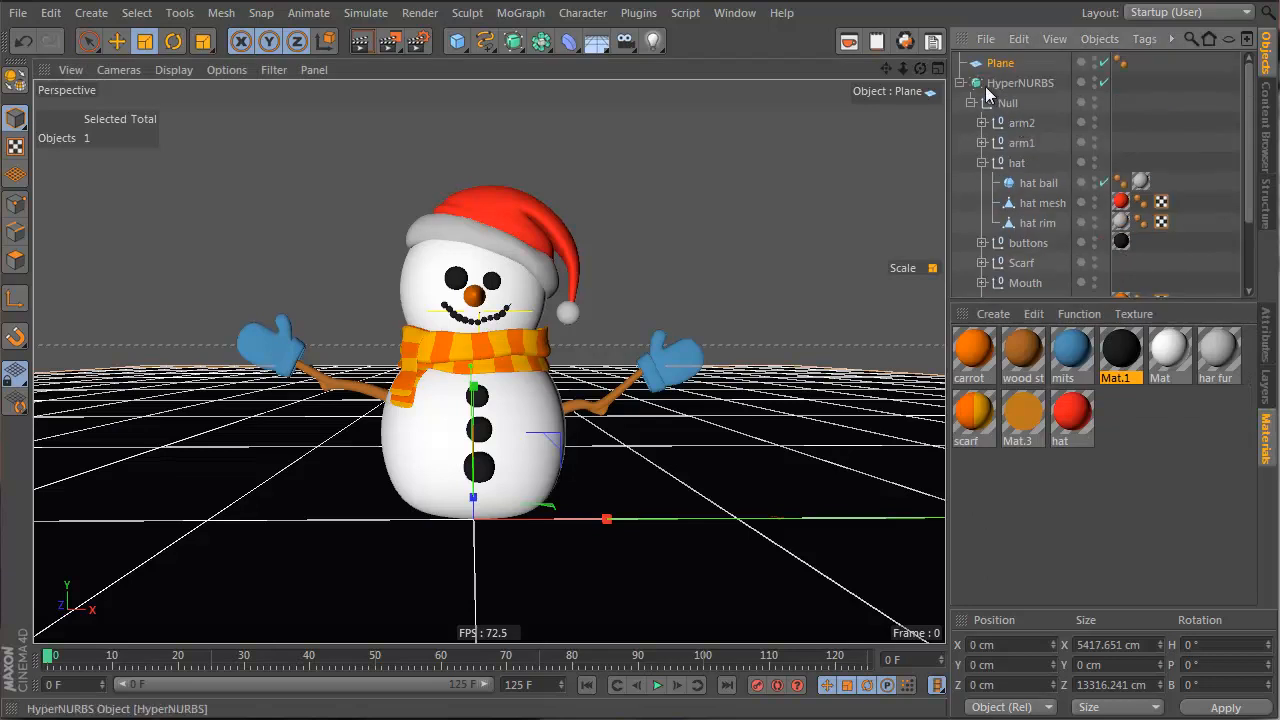
{"action": "left_click", "coordinate": [960, 83]}
{"action": "double_click", "coordinate": [1003, 63]}
{"action": "type", "text": "flo"}
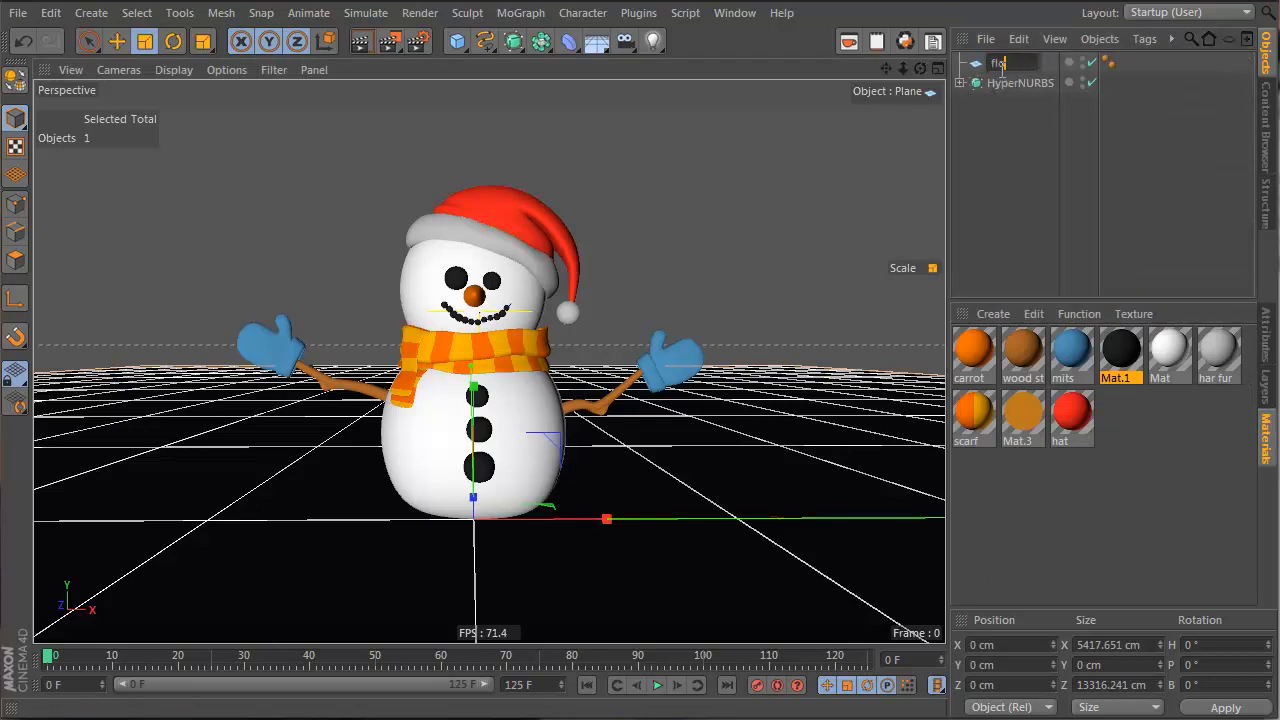
{"action": "type", "text": "or"}
{"action": "key", "text": "Return"}
{"action": "double_click", "coordinate": [1006, 82]}
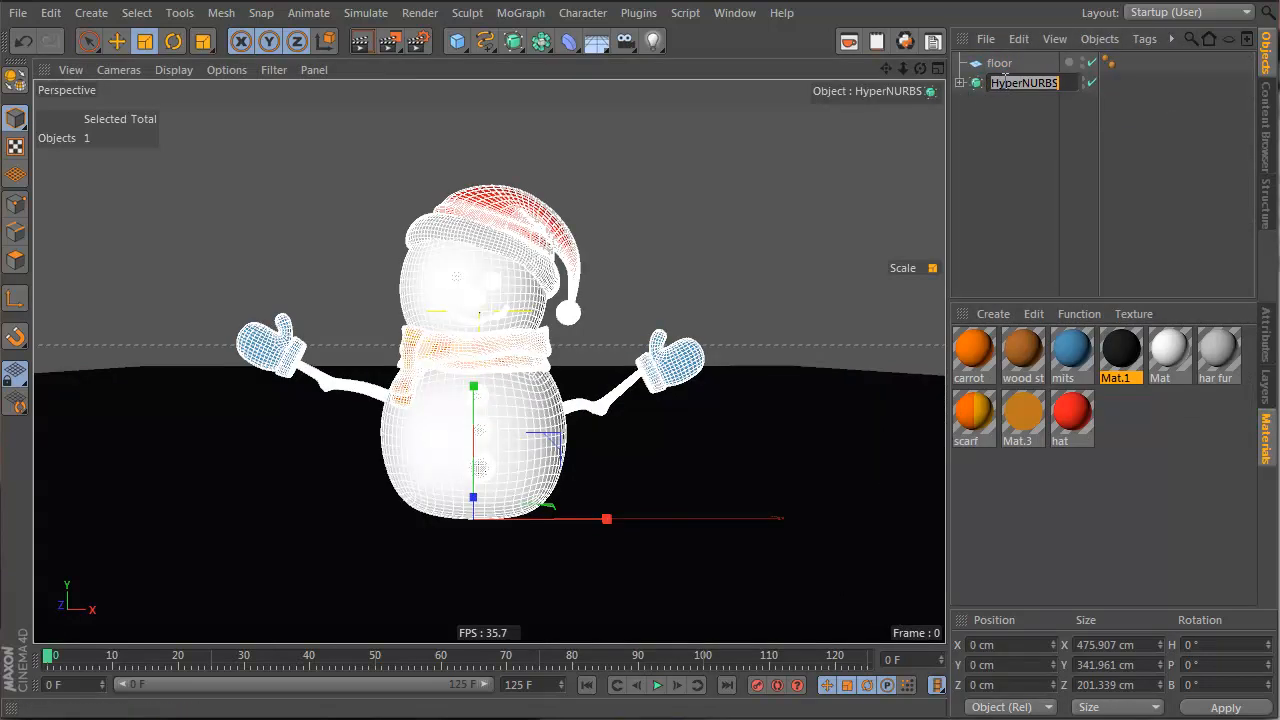
{"action": "type", "text": "snowman"}
{"action": "key", "text": "Return"}
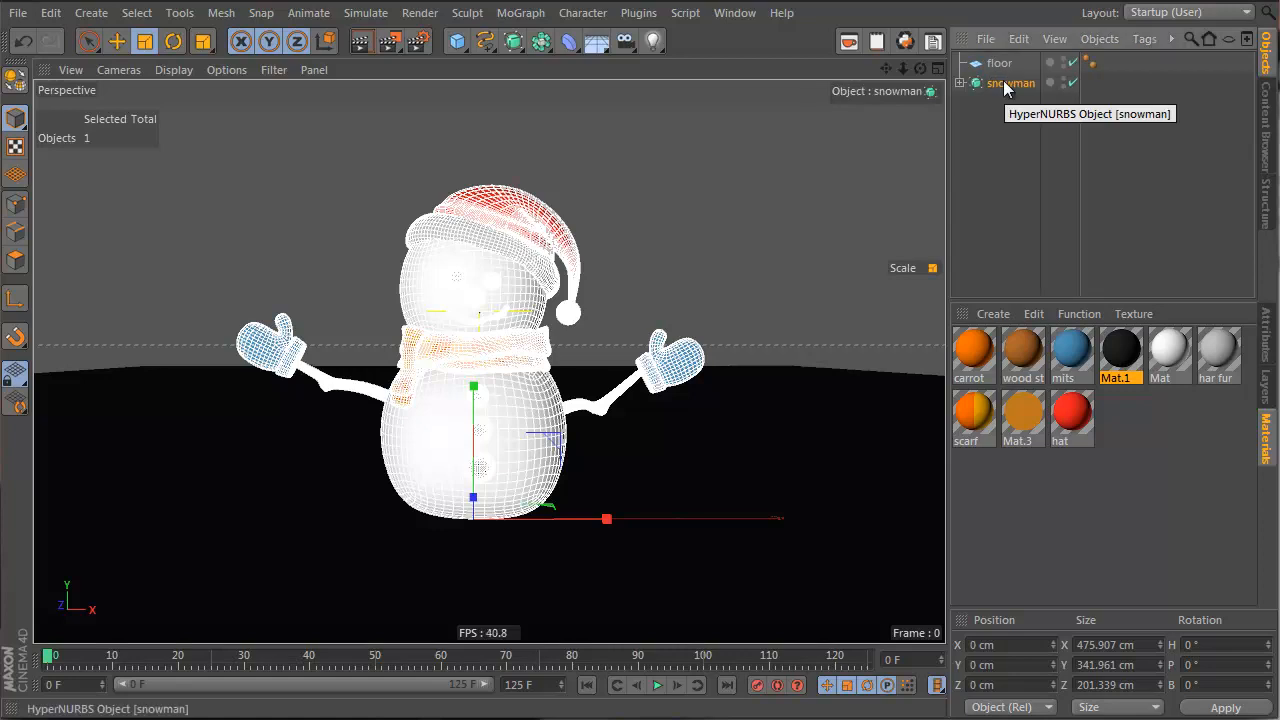
{"action": "left_click", "coordinate": [1012, 191]}
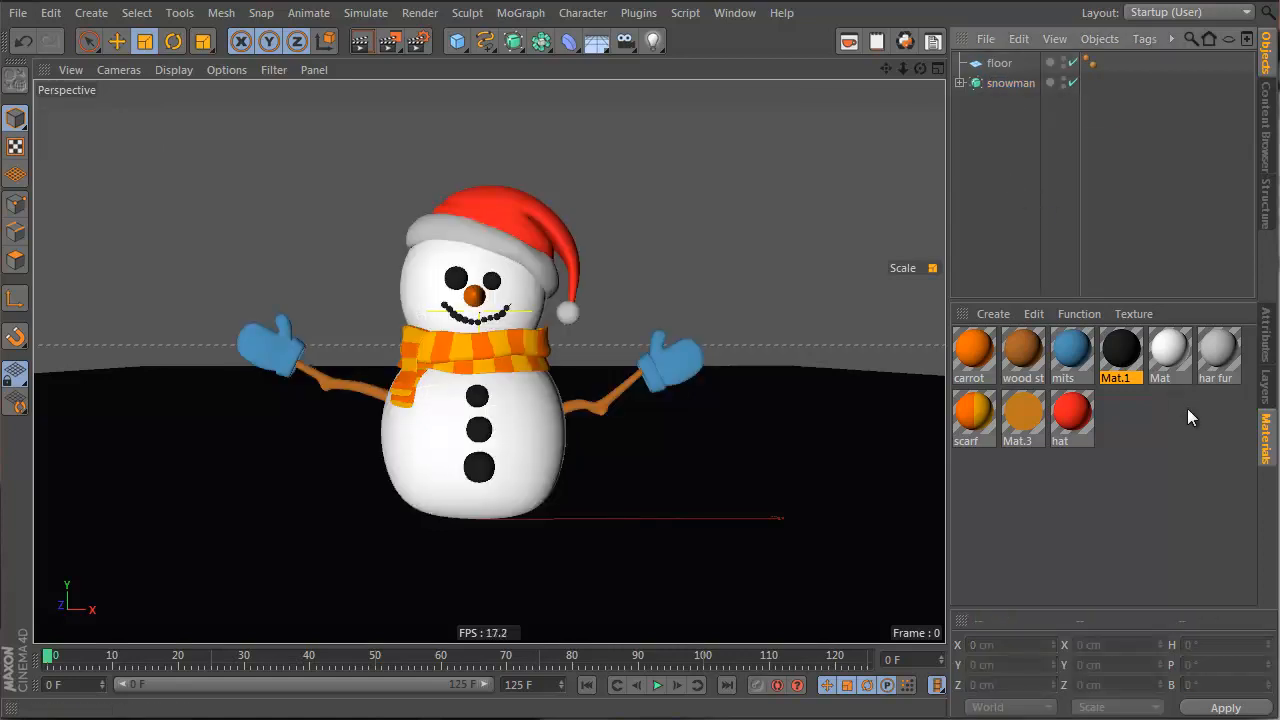
Give the Mat material a snowman-related name and create a new material named 'floor'
{"action": "left_click", "coordinate": [1158, 382]}
{"action": "double_click", "coordinate": [1164, 378]}
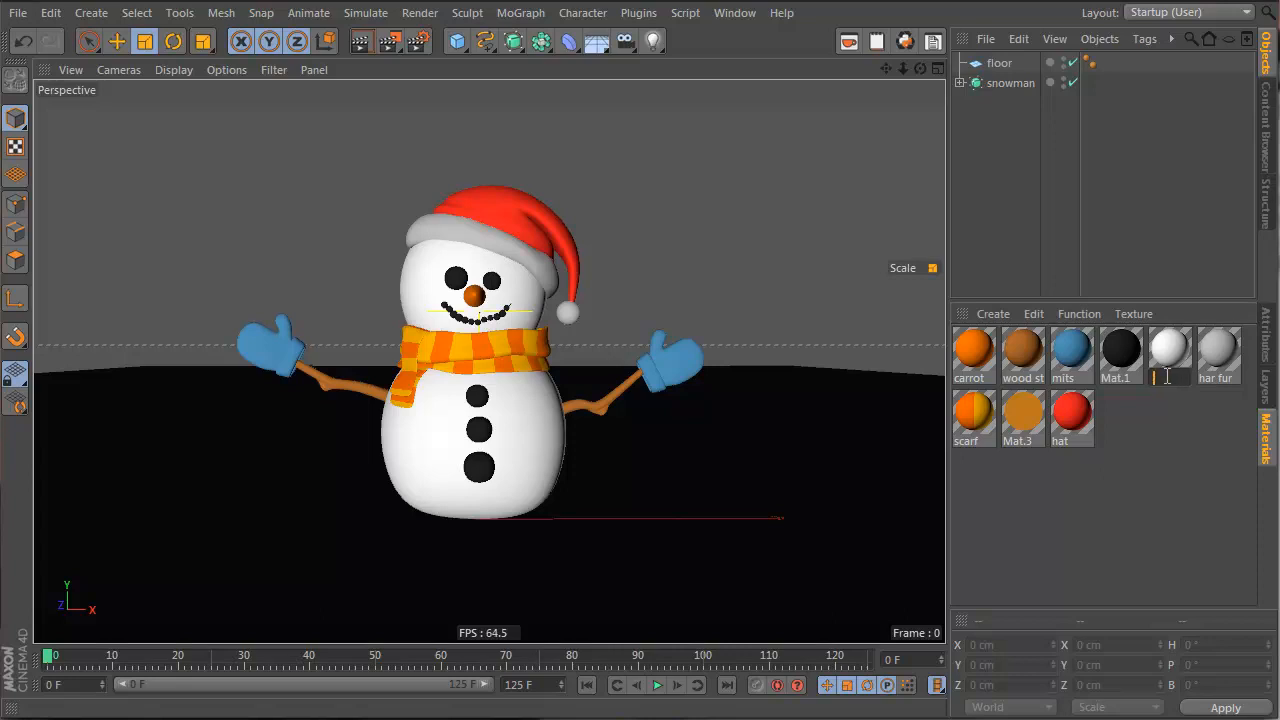
{"action": "key", "text": "Return"}
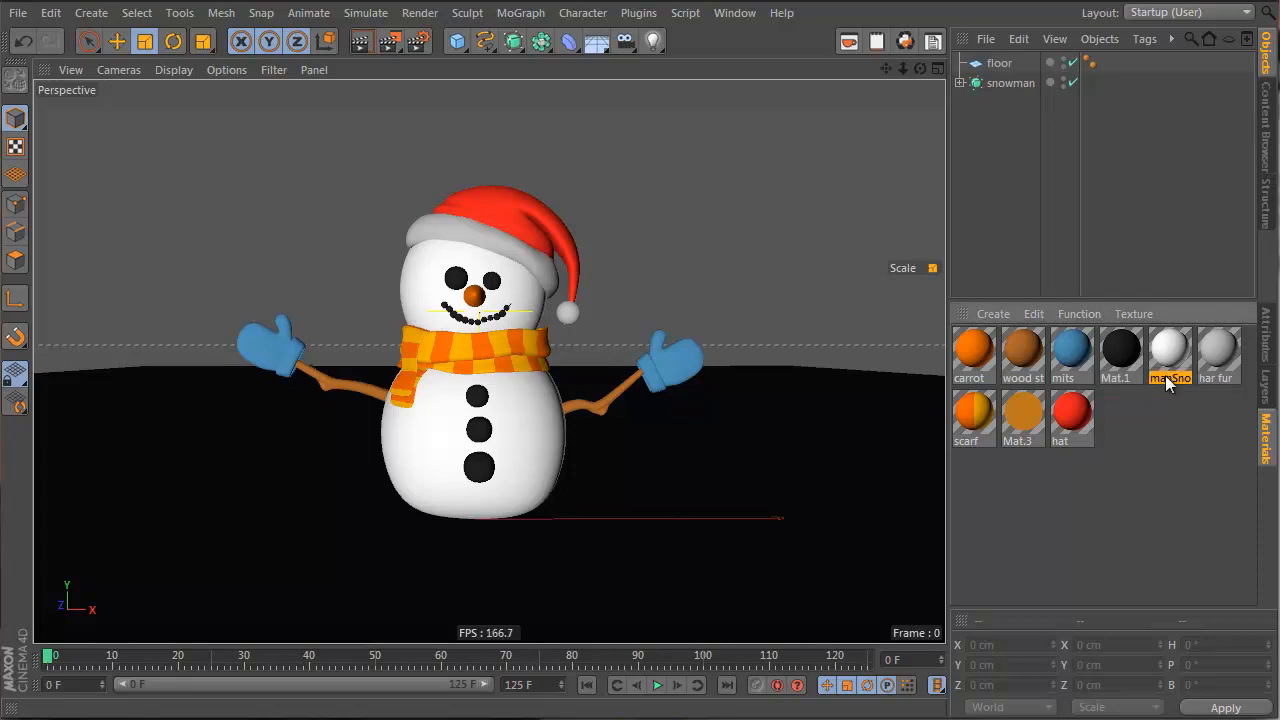
{"action": "double_click", "coordinate": [1069, 545]}
{"action": "double_click", "coordinate": [966, 378]}
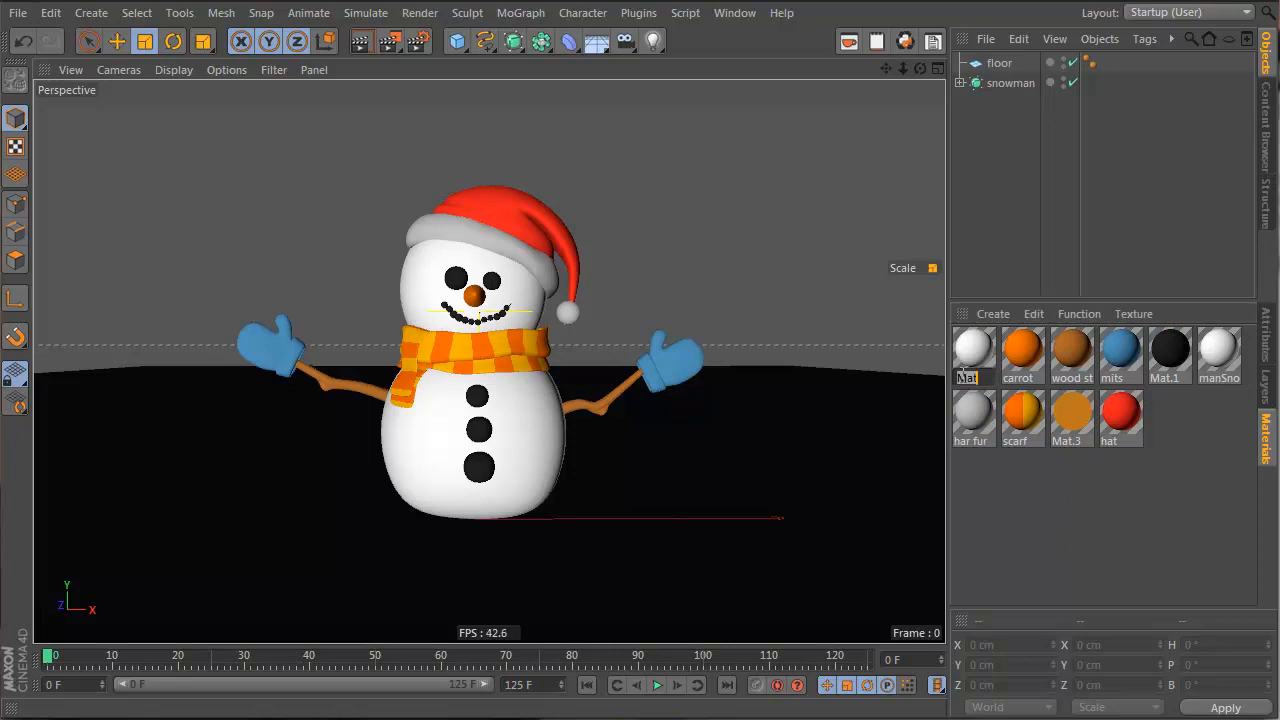
{"action": "type", "text": "floor"}
{"action": "key", "text": "Return"}
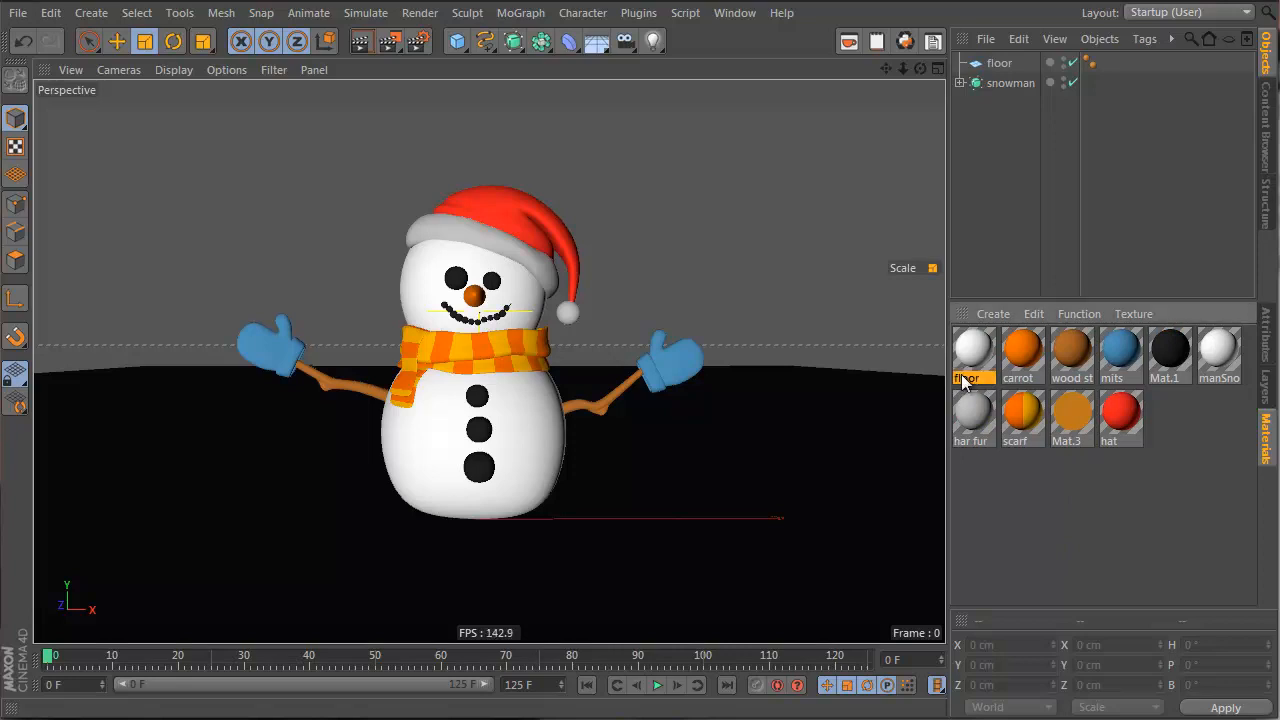
Add a Background object and a new material with a vertical 2D-V gradient colour
{"action": "left_click", "coordinate": [597, 44]}
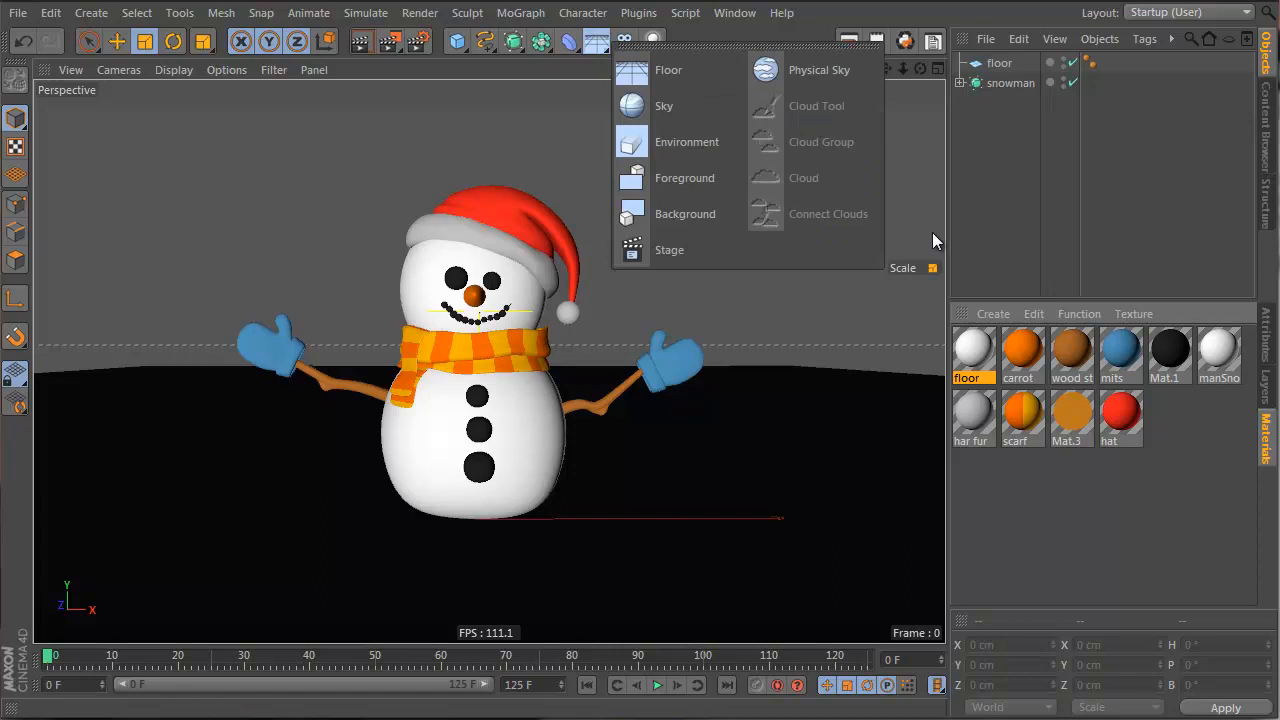
{"action": "left_click", "coordinate": [714, 209]}
{"action": "double_click", "coordinate": [1016, 563]}
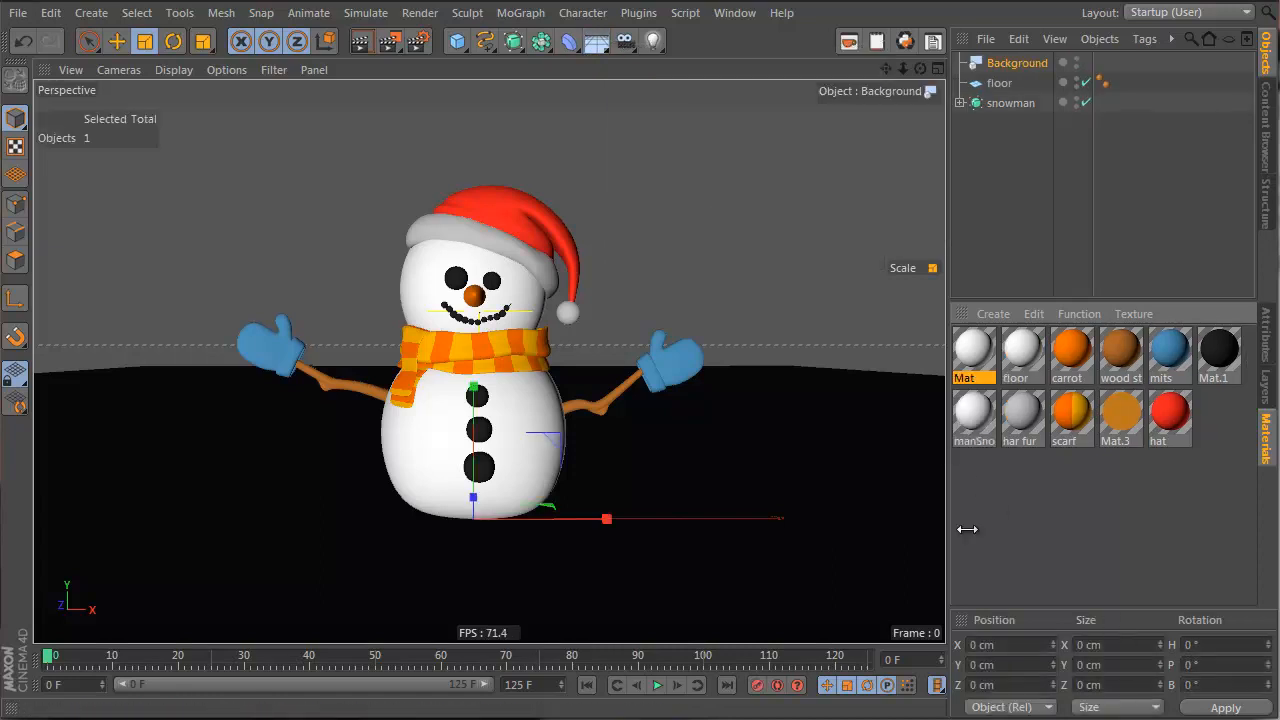
{"action": "double_click", "coordinate": [974, 352]}
{"action": "left_click", "coordinate": [433, 309]}
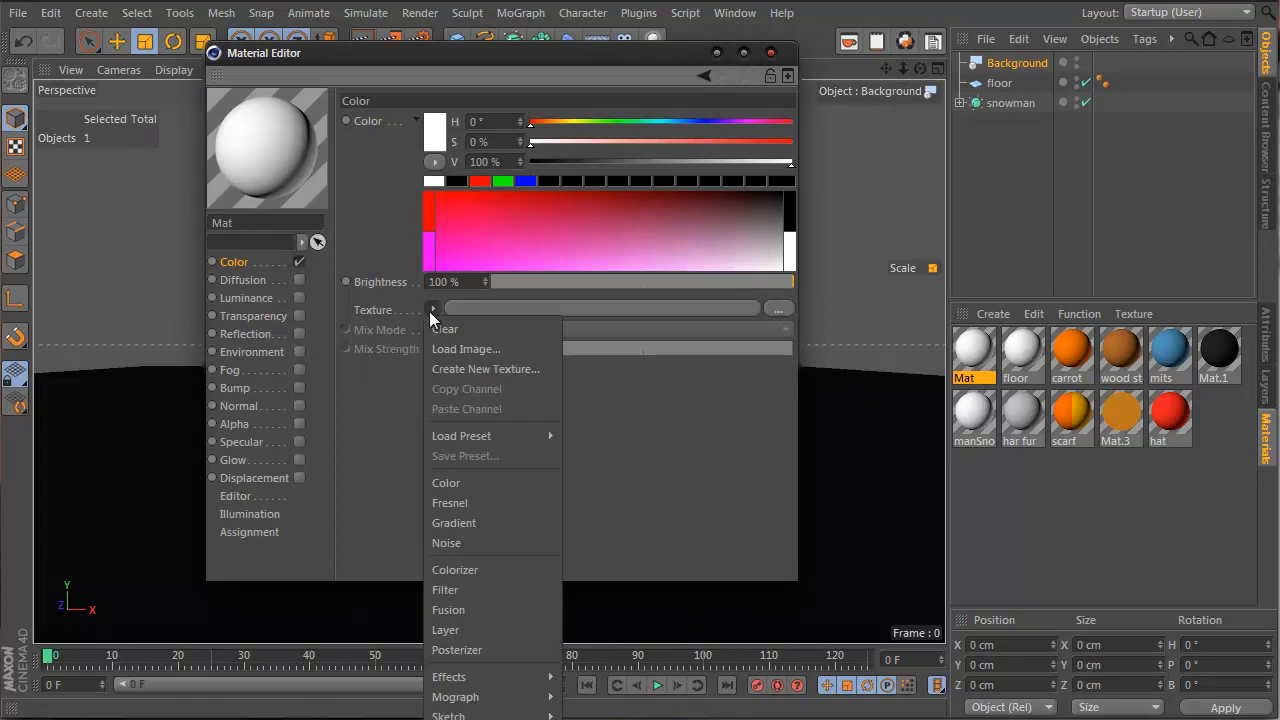
{"action": "left_click", "coordinate": [490, 522]}
{"action": "left_click", "coordinate": [445, 355]}
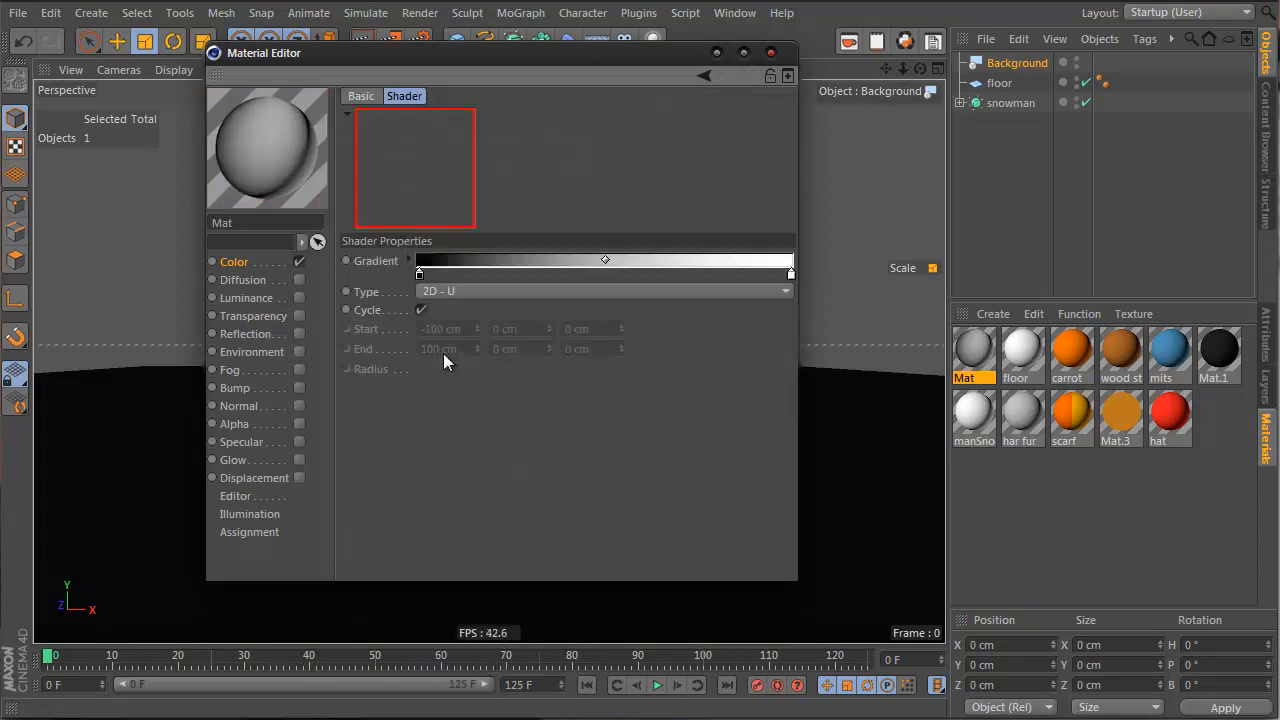
{"action": "left_click", "coordinate": [496, 290]}
{"action": "left_click", "coordinate": [506, 333]}
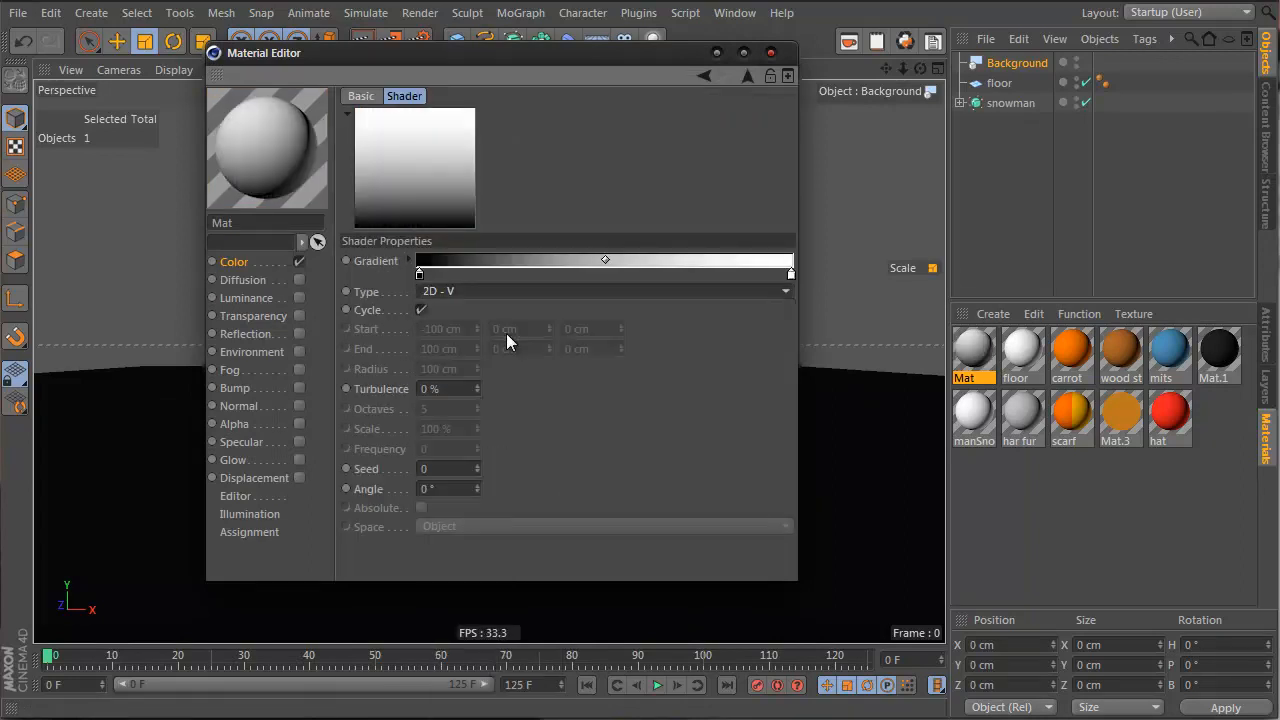
Invert the gradient, tint it light blue, apply it to the Background and render
{"action": "left_click_drag", "start_coordinate": [516, 50], "coordinate": [1028, 208]}
{"action": "right_click", "coordinate": [995, 417]}
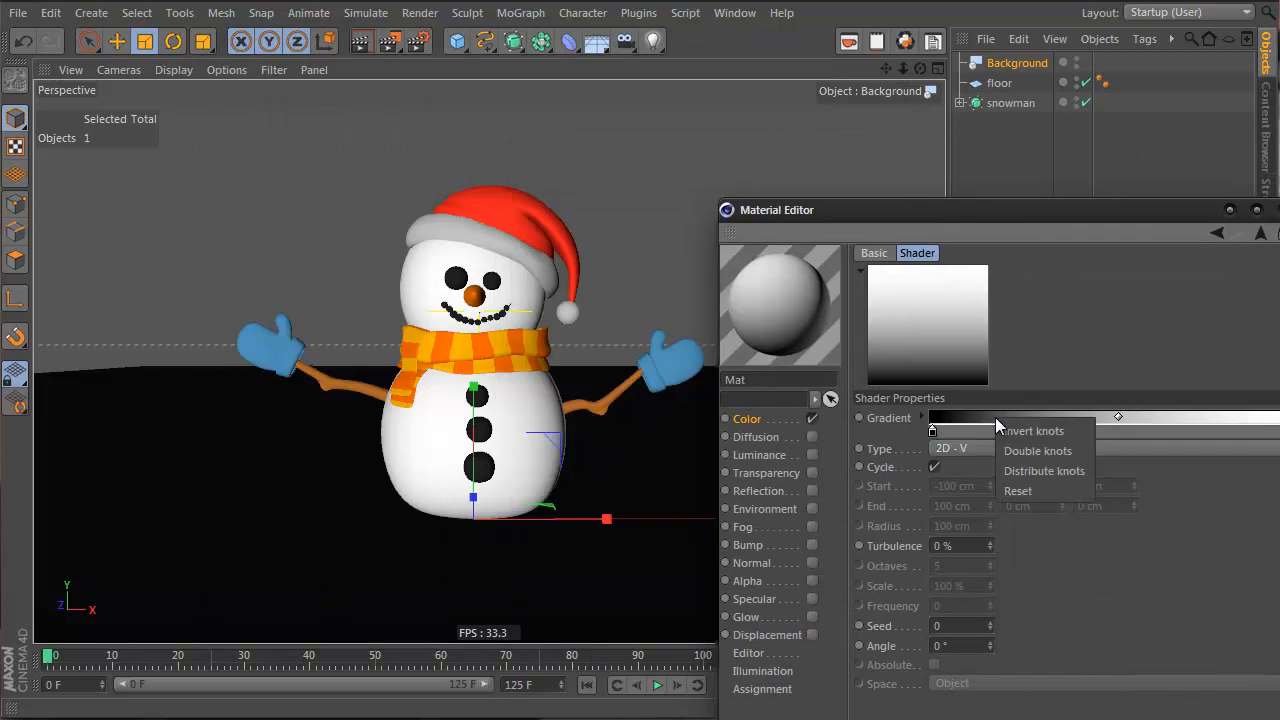
{"action": "left_click", "coordinate": [1025, 438]}
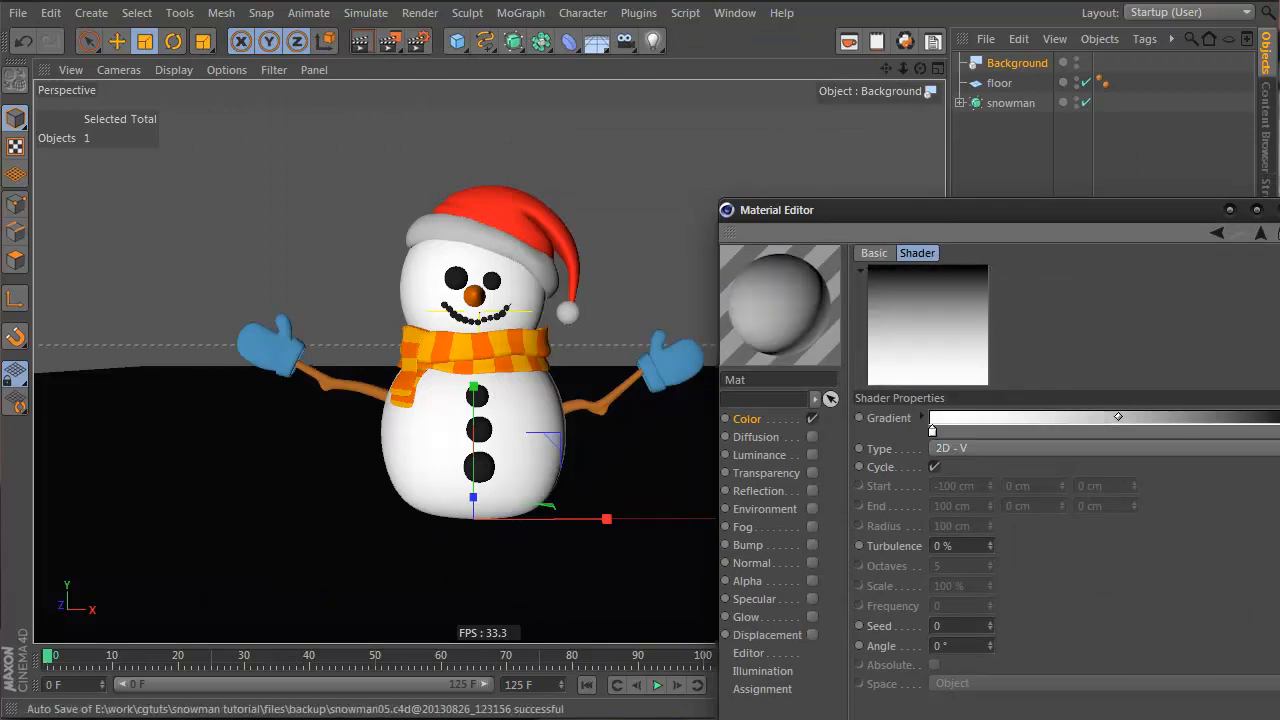
{"action": "left_click", "coordinate": [921, 416]}
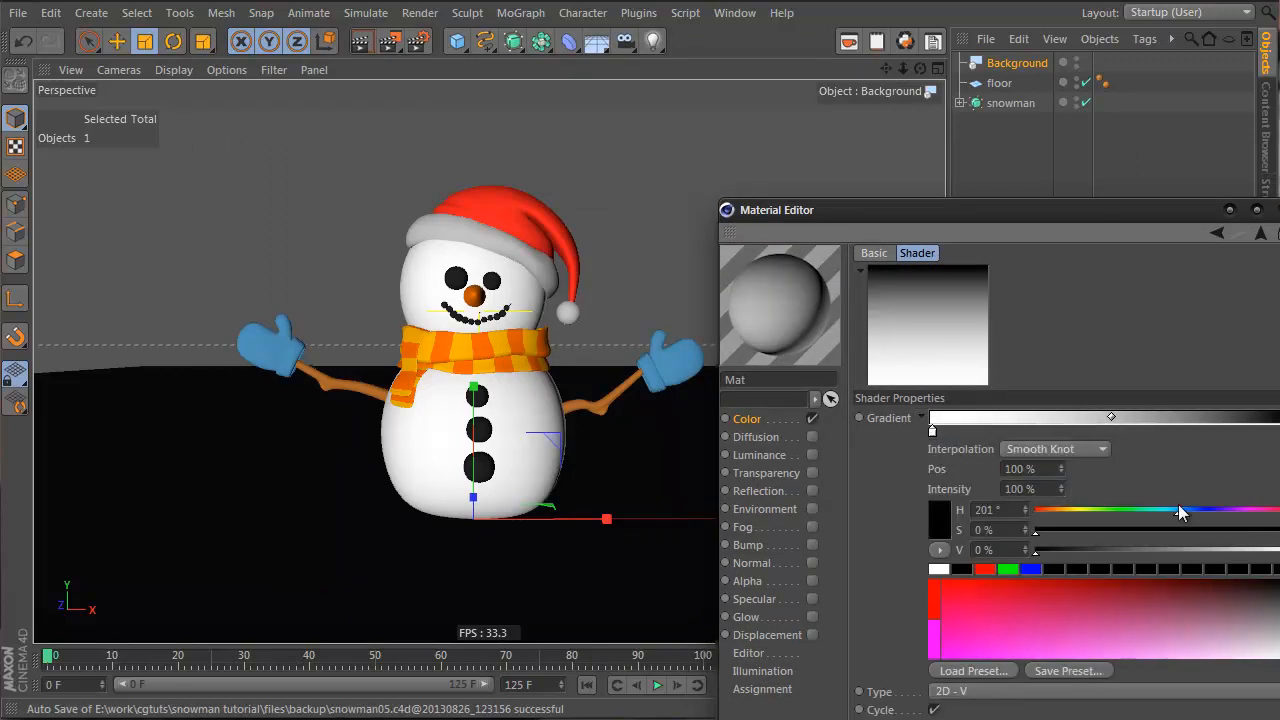
{"action": "left_click_drag", "start_coordinate": [1178, 506], "coordinate": [1130, 532]}
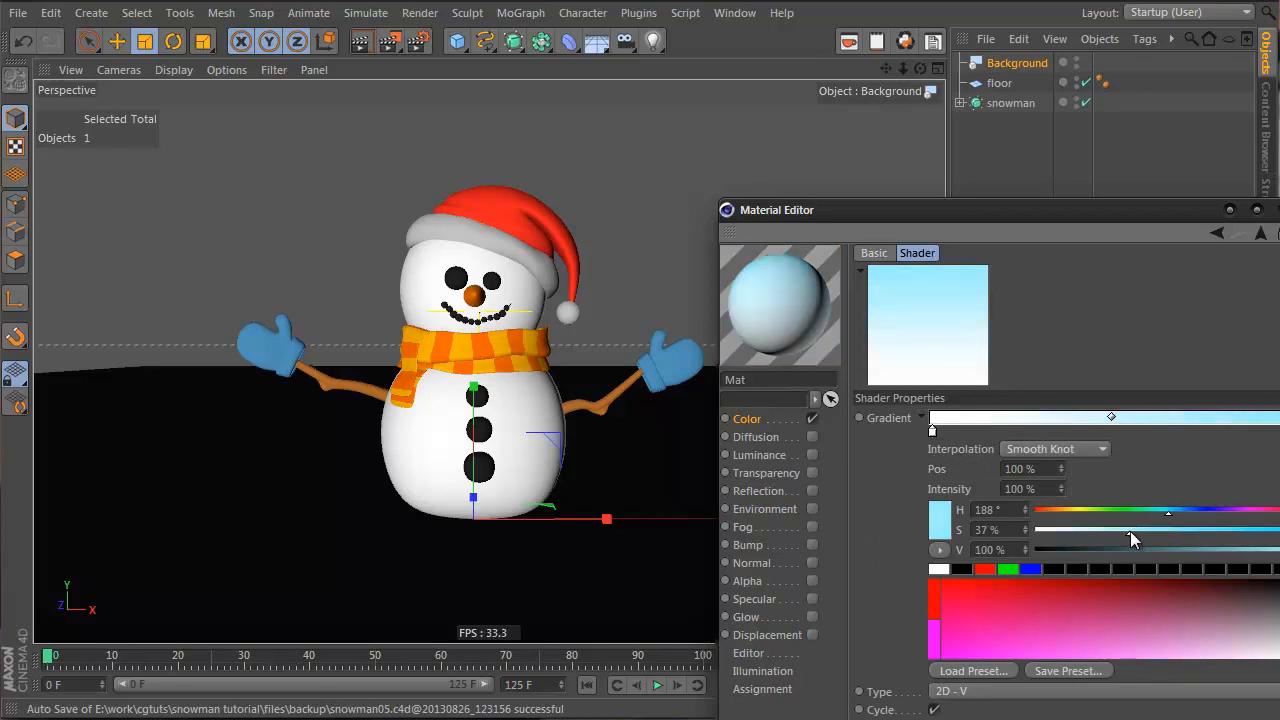
{"action": "left_click_drag", "start_coordinate": [932, 430], "coordinate": [1123, 431]}
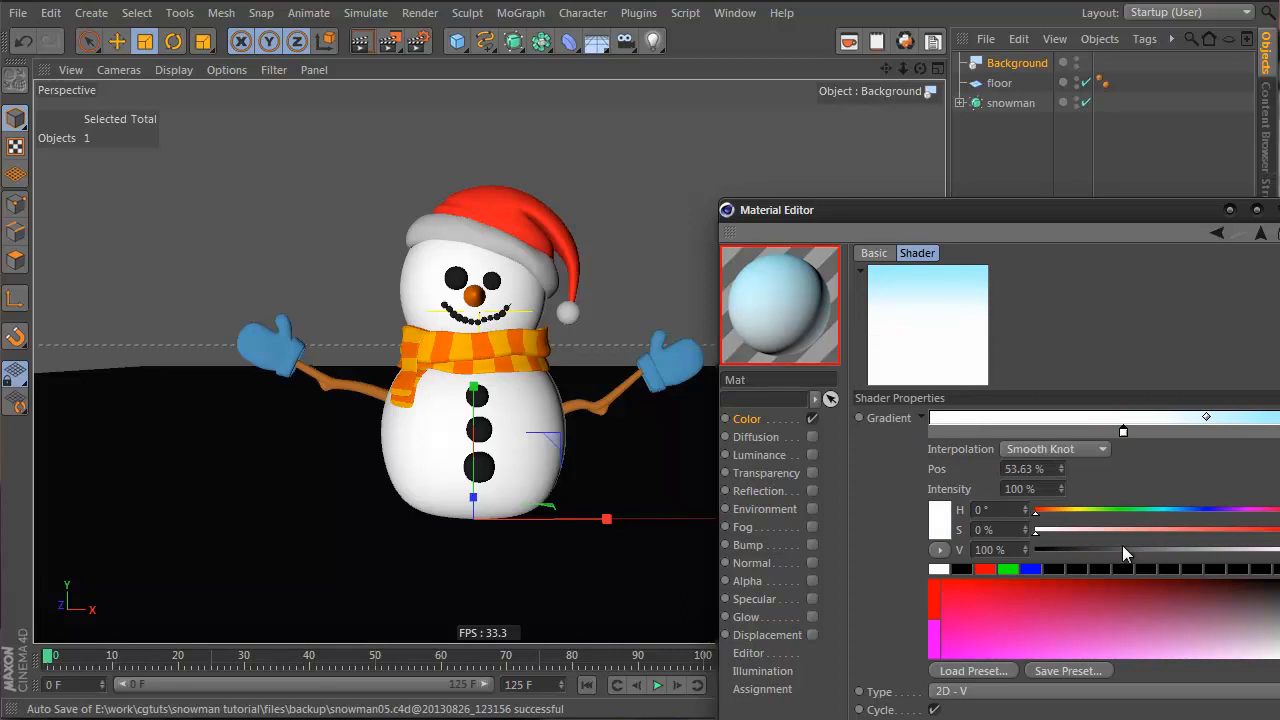
{"action": "left_click", "coordinate": [1279, 210]}
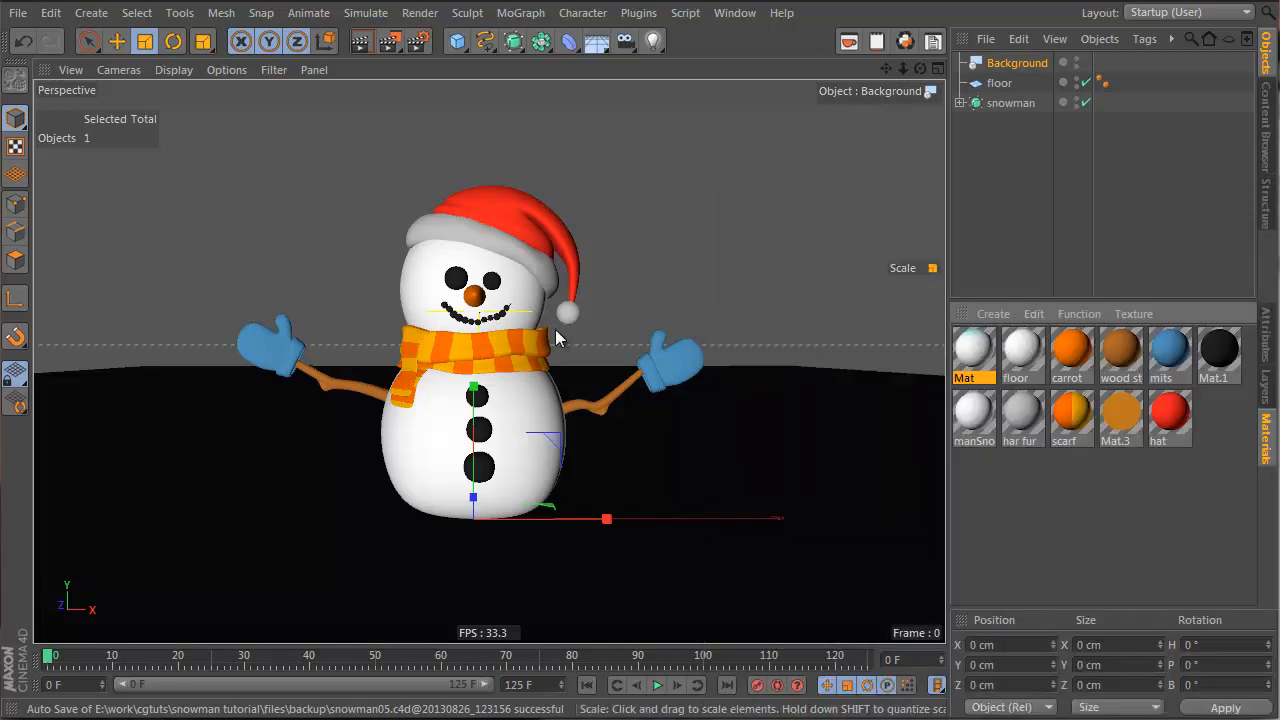
{"action": "left_click_drag", "start_coordinate": [1030, 72], "coordinate": [997, 84]}
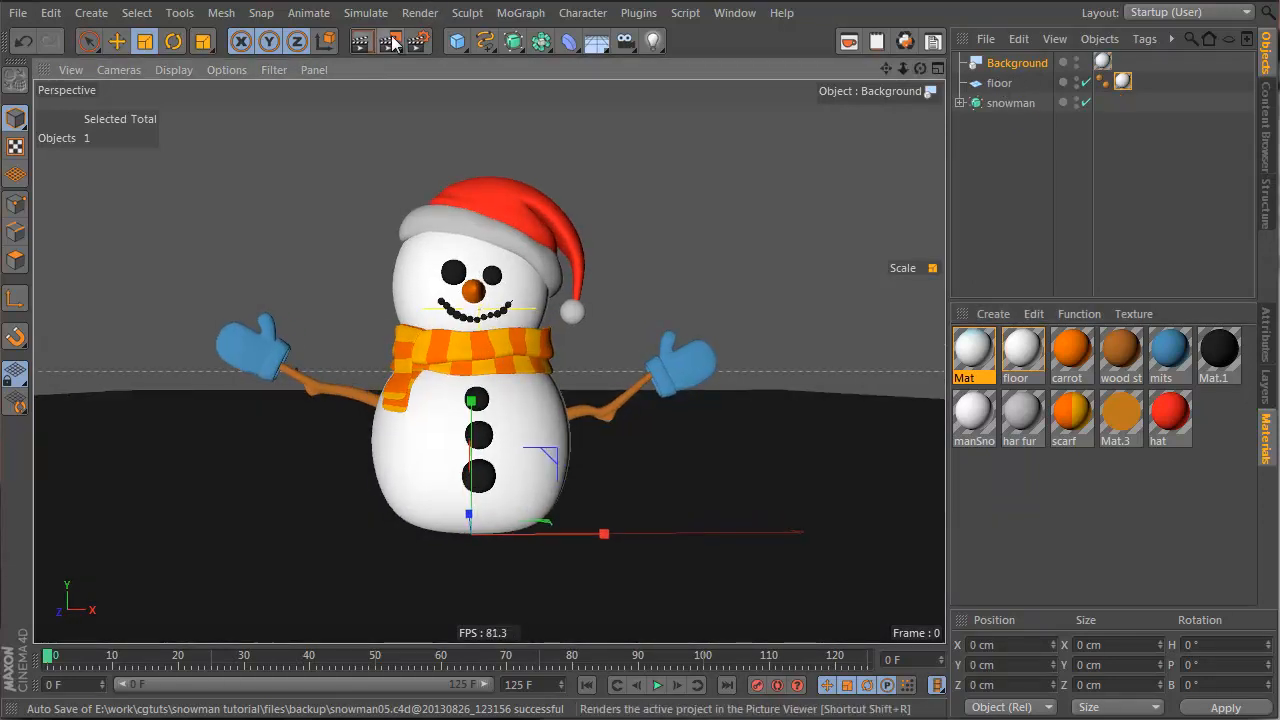
{"action": "left_click", "coordinate": [352, 44]}
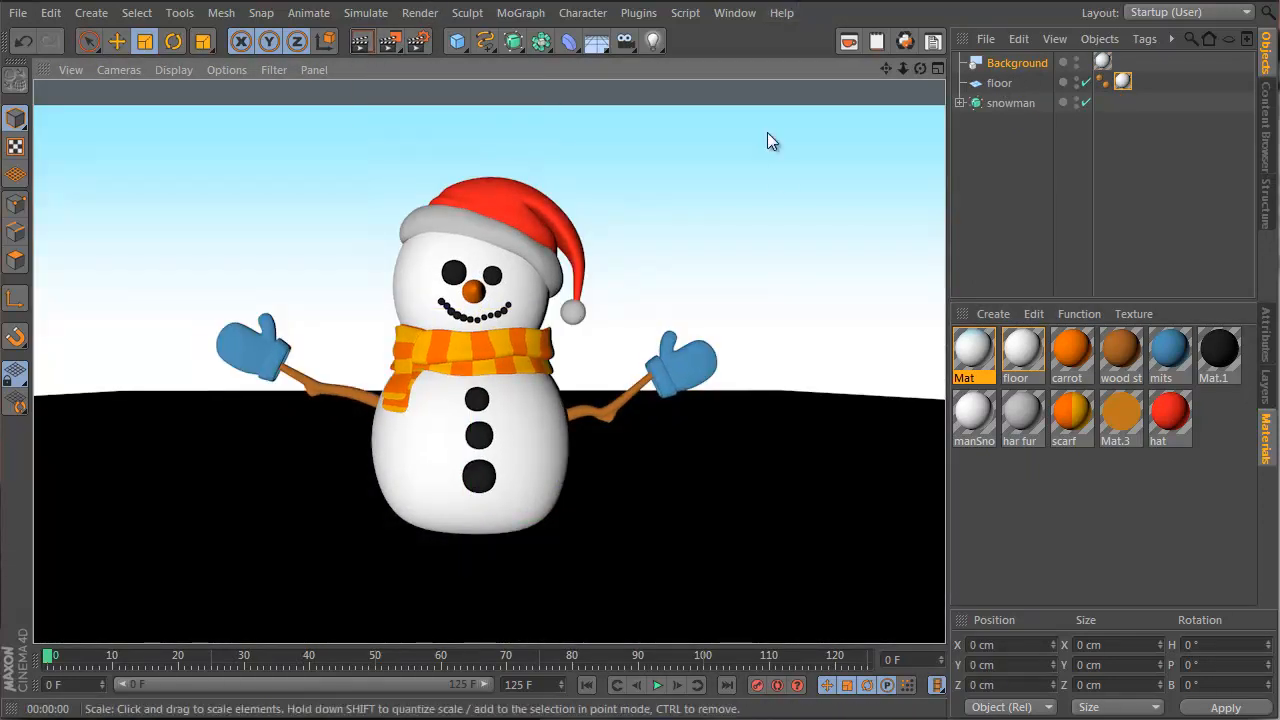
Make the gradient's blue end paler and re-render to check the sky
{"action": "double_click", "coordinate": [970, 352]}
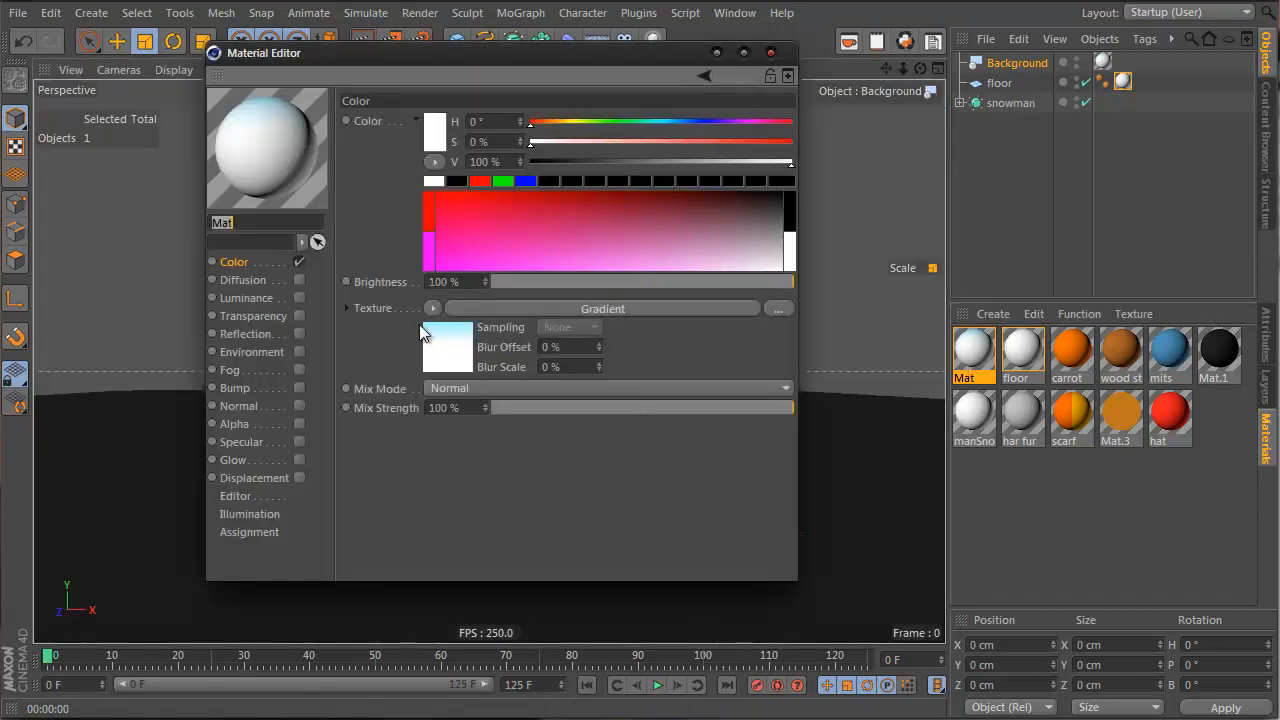
{"action": "left_click", "coordinate": [440, 345]}
{"action": "left_click", "coordinate": [792, 271]}
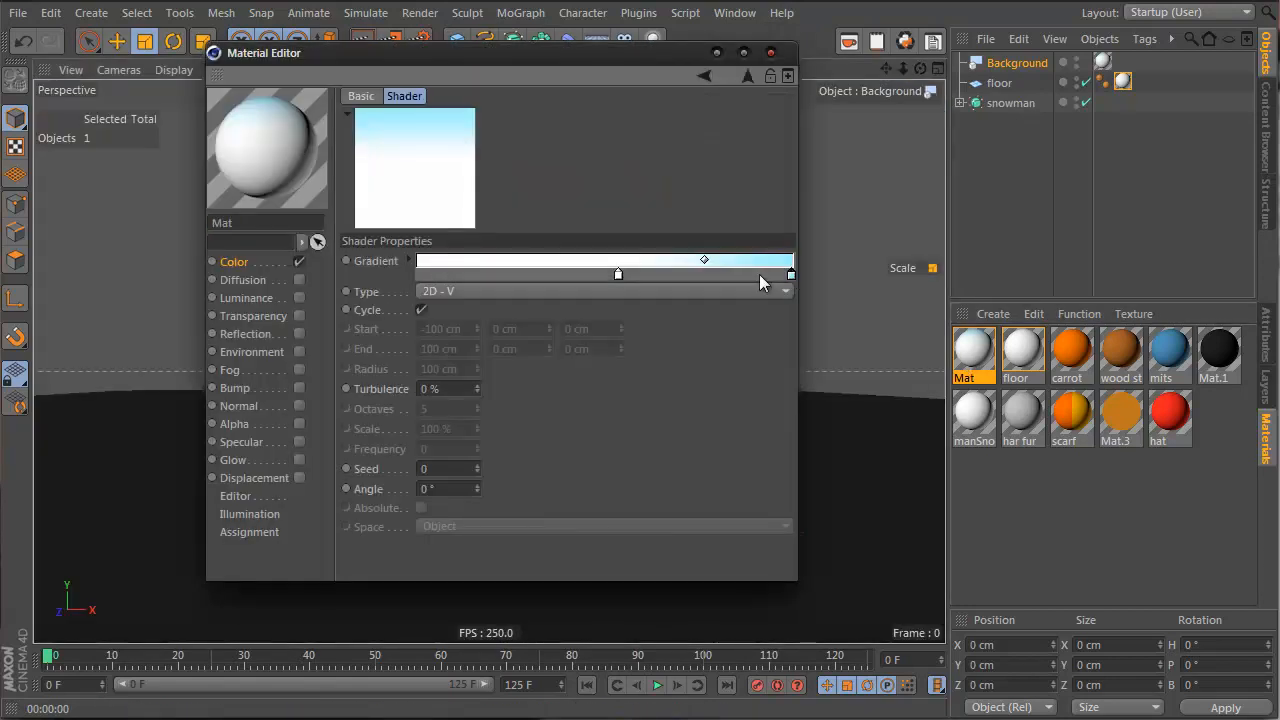
{"action": "left_click", "coordinate": [406, 261]}
{"action": "left_click_drag", "start_coordinate": [613, 381], "coordinate": [570, 377]}
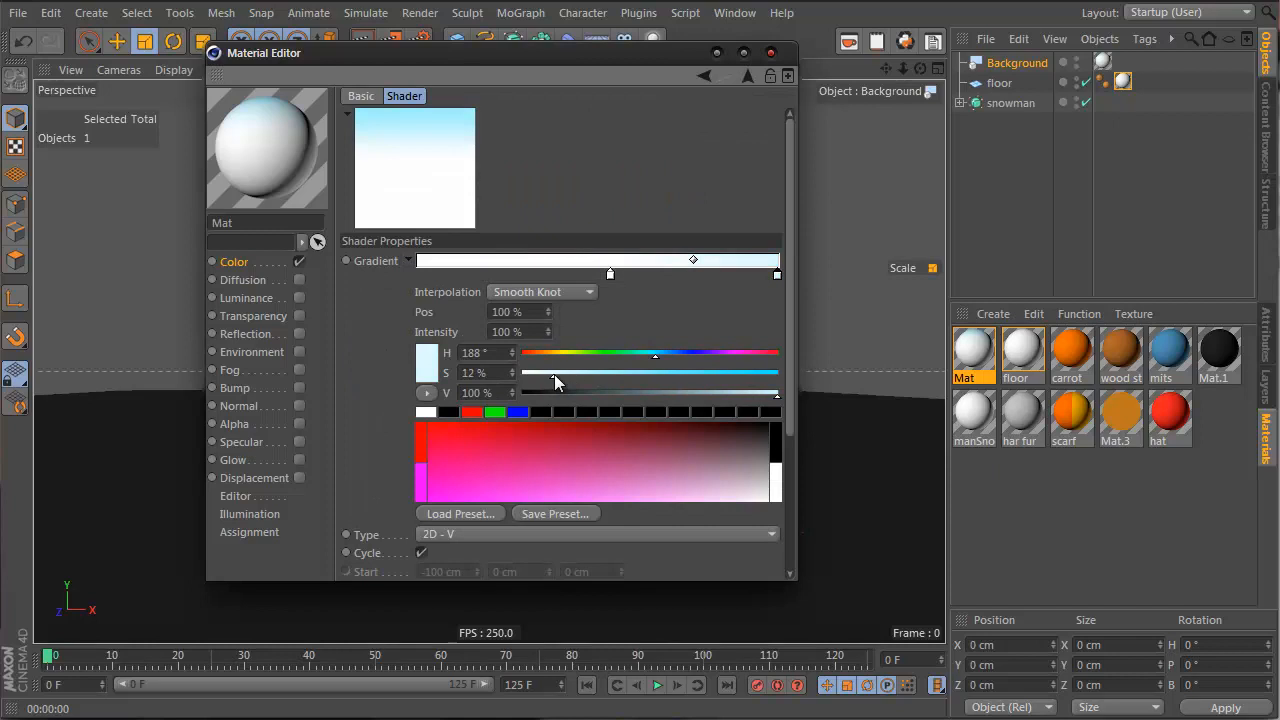
{"action": "left_click", "coordinate": [770, 52]}
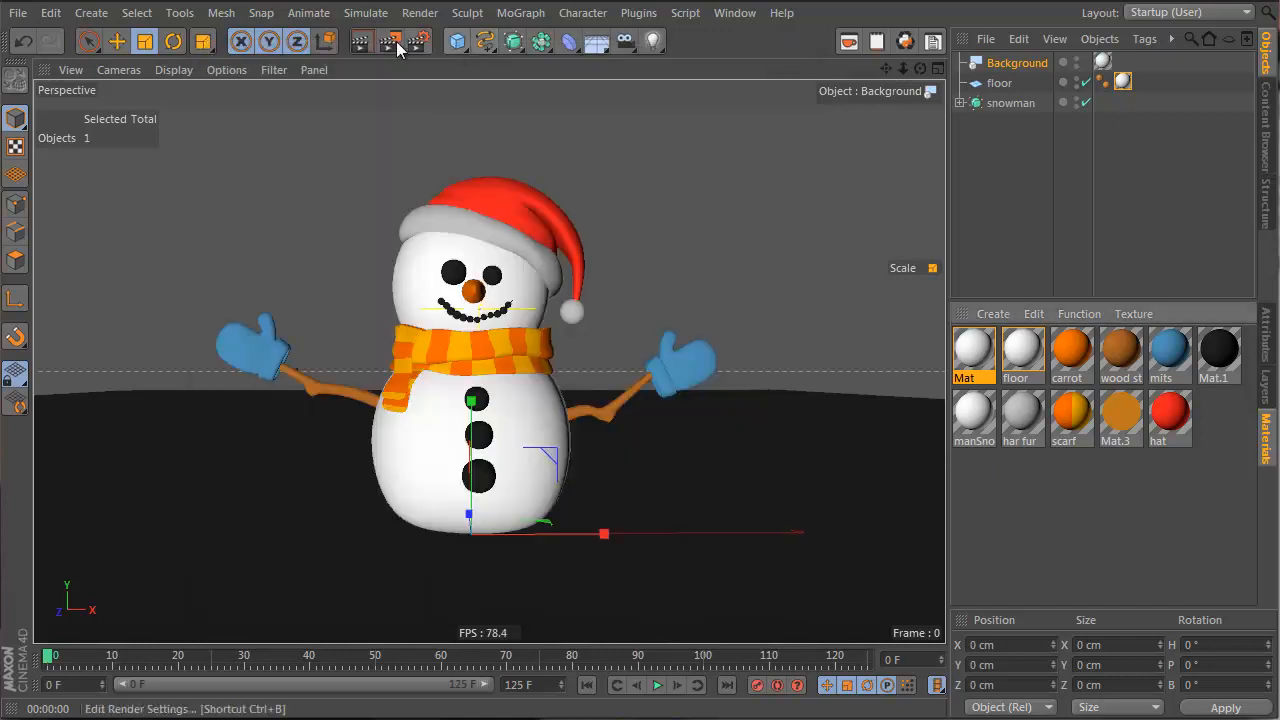
{"action": "left_click", "coordinate": [361, 41]}
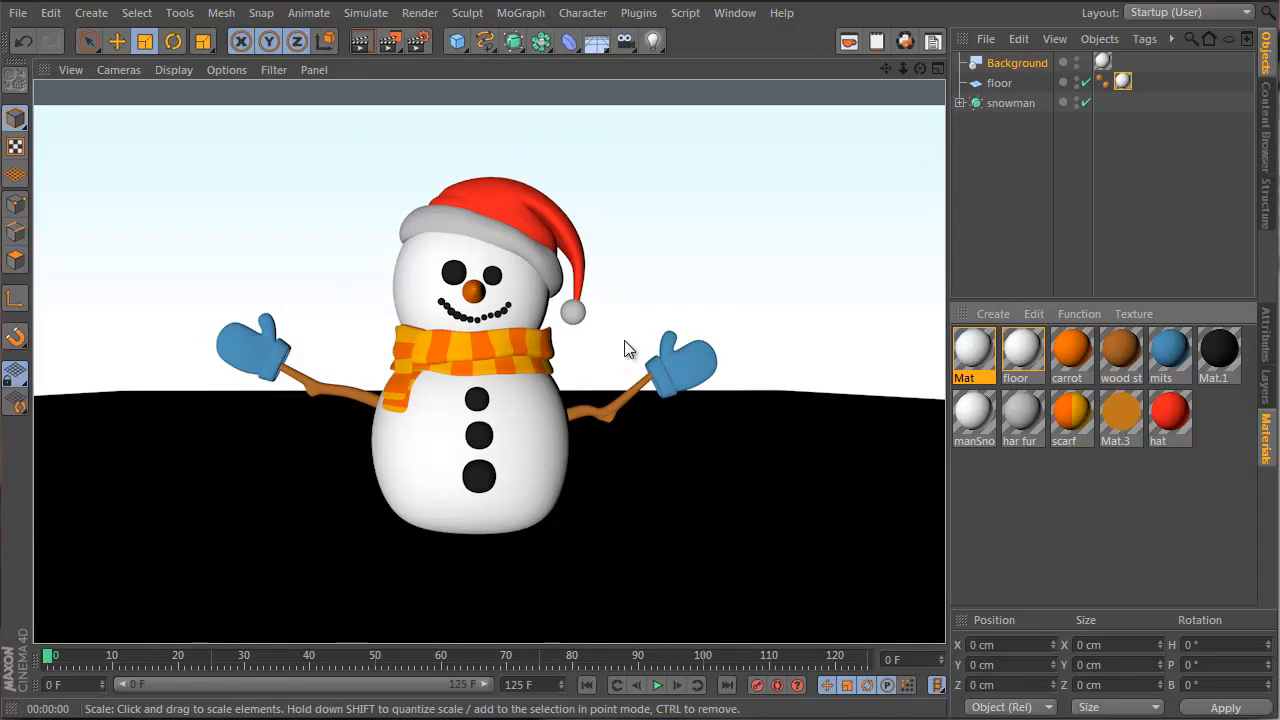
Add a light and review its shadow type and falloff settings, leaving them unchanged
{"action": "left_click", "coordinate": [653, 41]}
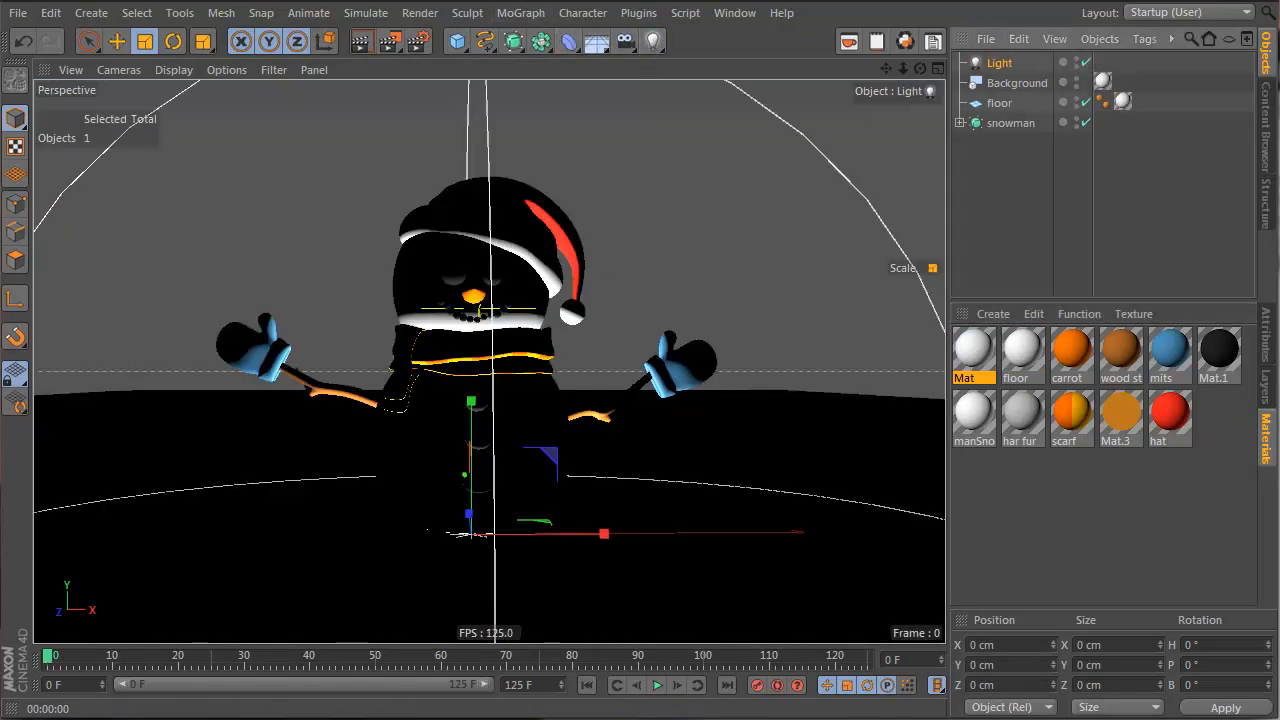
{"action": "left_click", "coordinate": [1265, 338]}
{"action": "left_click_drag", "start_coordinate": [1100, 302], "coordinate": [1095, 141]}
{"action": "left_click", "coordinate": [1072, 472]}
{"action": "left_click", "coordinate": [1072, 472]}
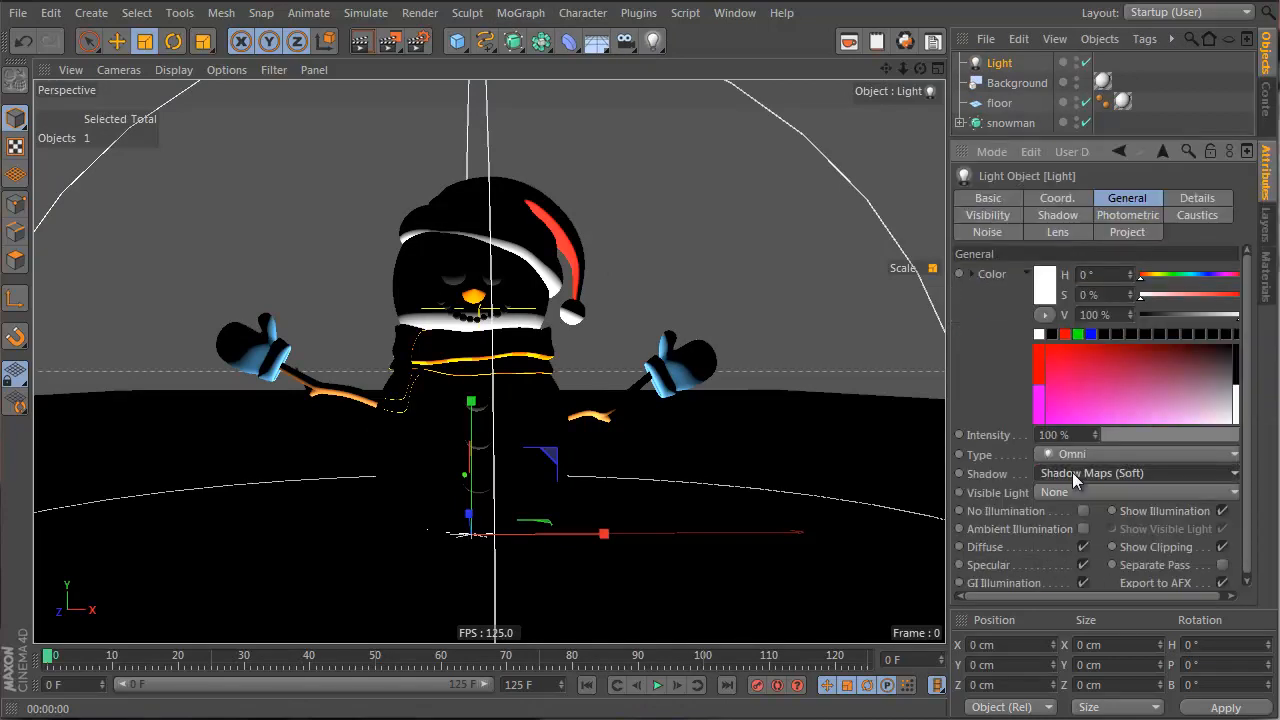
{"action": "left_click", "coordinate": [1192, 201]}
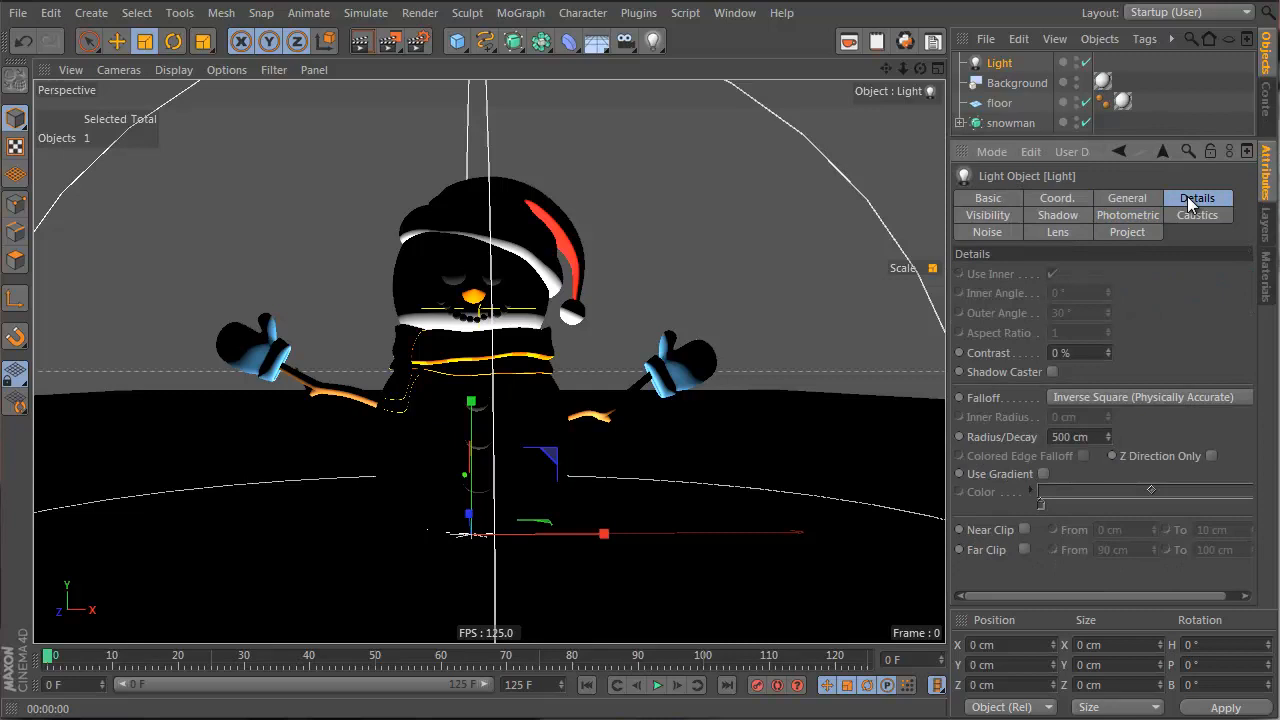
{"action": "left_click", "coordinate": [1160, 397]}
{"action": "left_click", "coordinate": [1166, 392]}
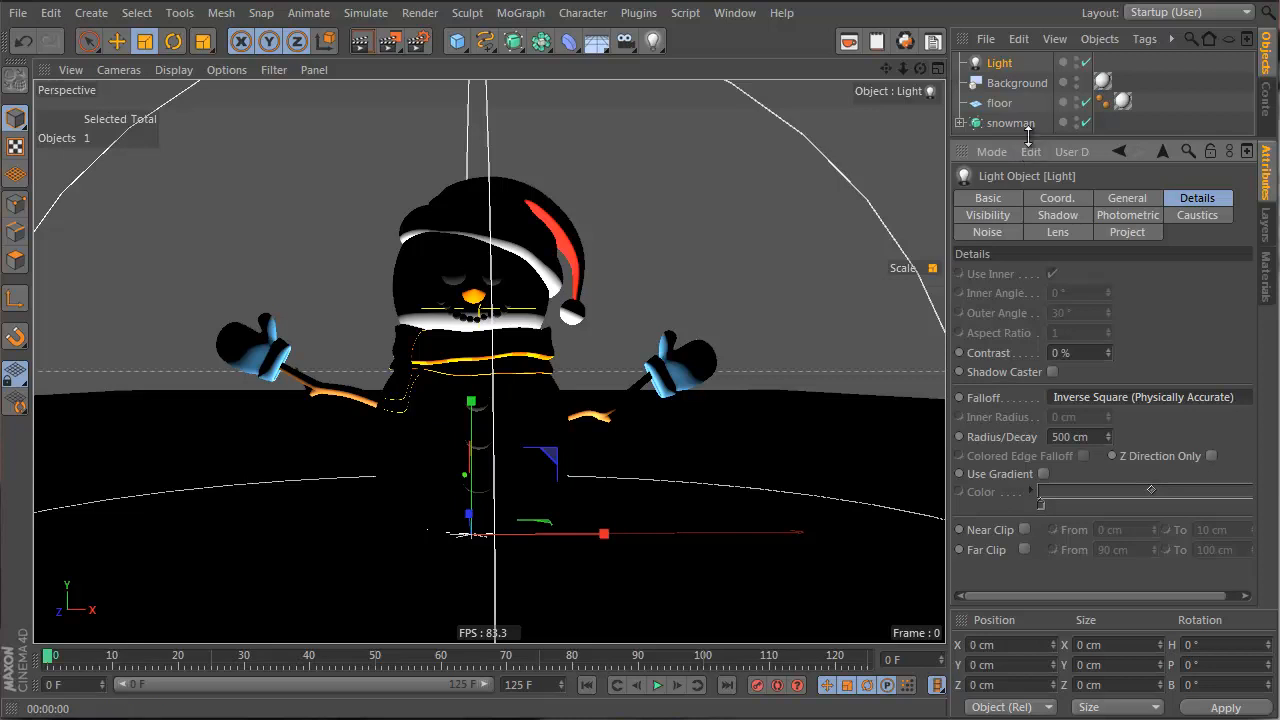
Switch off the first light and add a second, infinite light
{"action": "left_click_drag", "start_coordinate": [1028, 136], "coordinate": [1016, 272]}
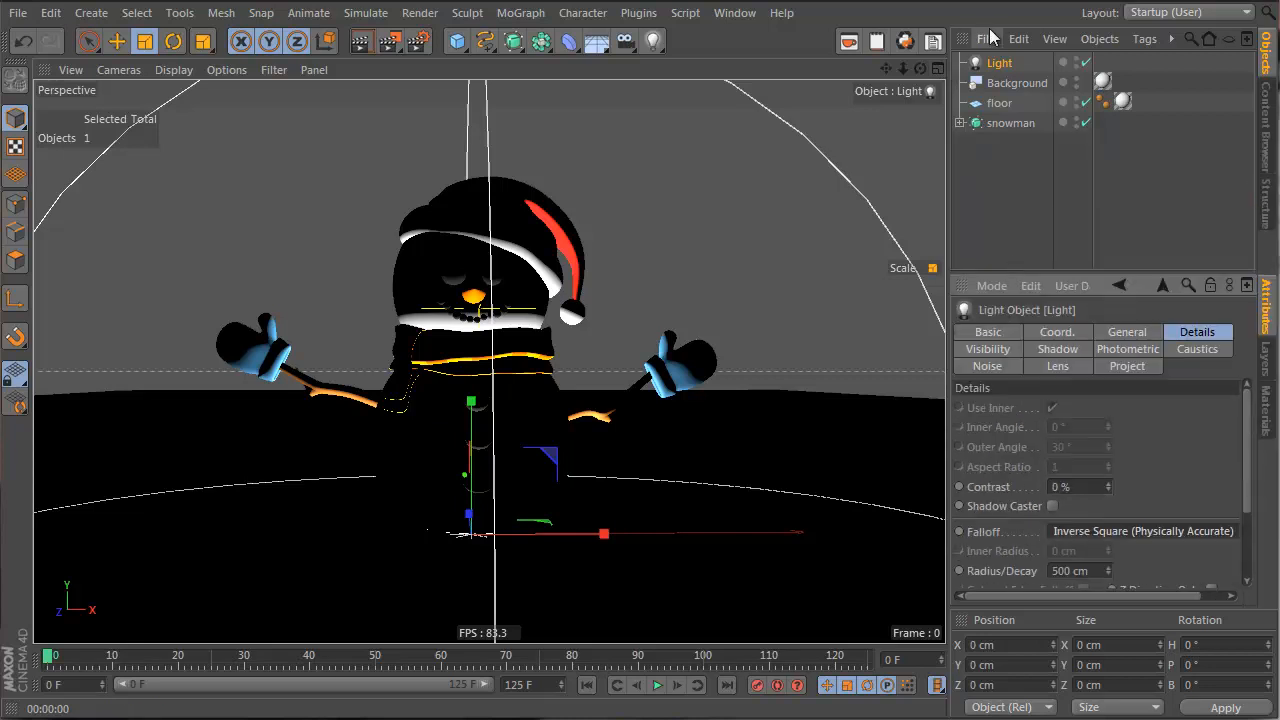
{"action": "left_click", "coordinate": [1086, 62]}
{"action": "left_click_drag", "start_coordinate": [651, 55], "coordinate": [847, 150]}
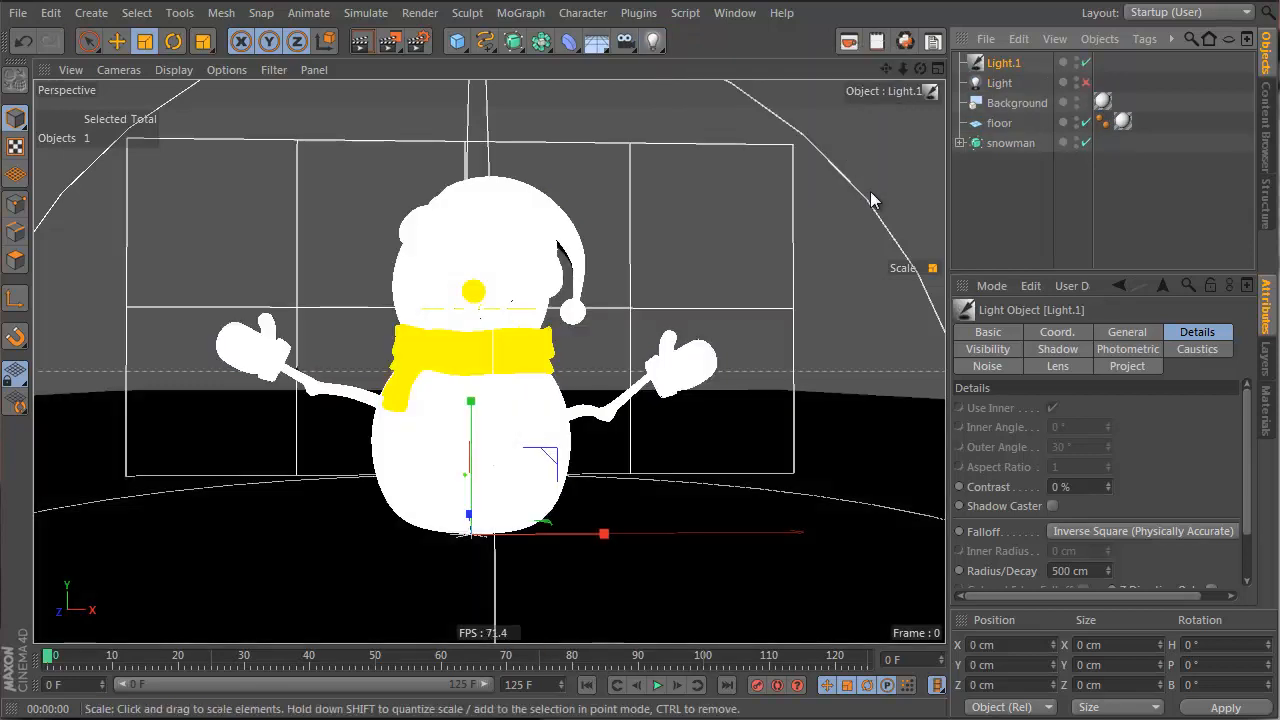
Turn off Light.1's falloff and give it Raytraced (Hard) shadows
{"action": "left_click", "coordinate": [1148, 531]}
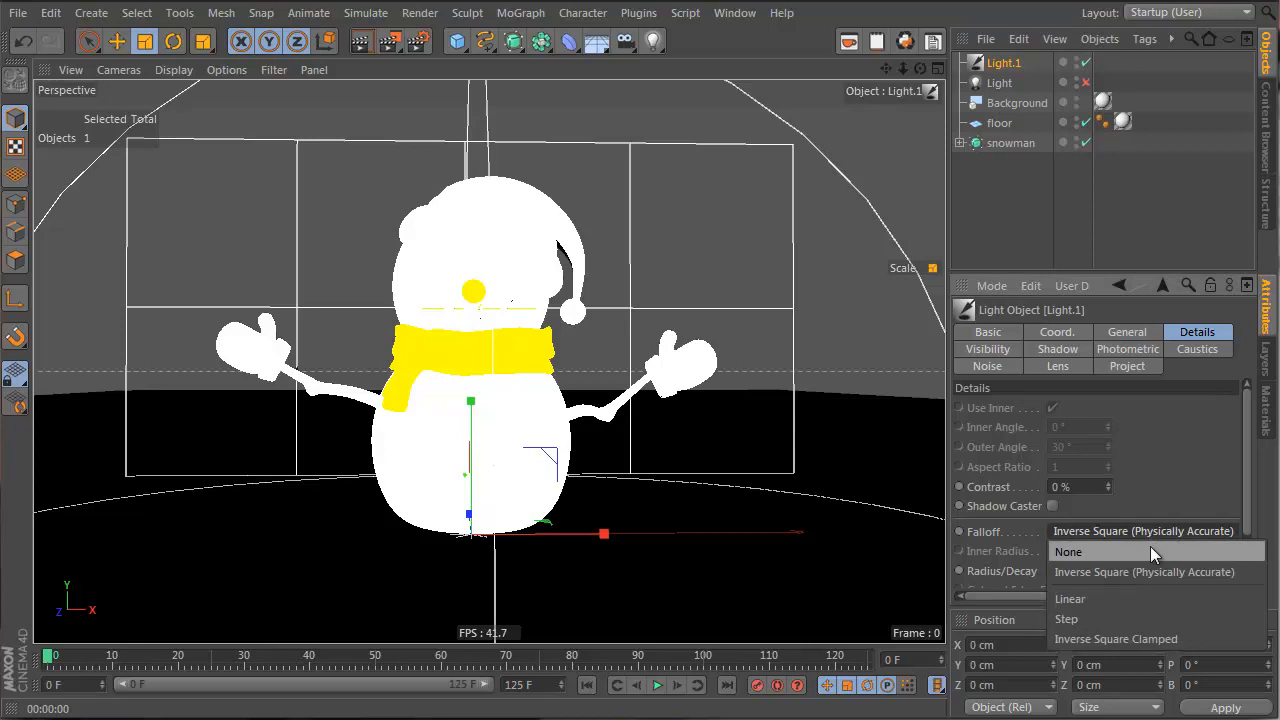
{"action": "left_click", "coordinate": [1150, 547]}
{"action": "left_click", "coordinate": [1122, 331]}
{"action": "scroll", "coordinate": [1105, 440], "scroll_direction": "down", "scroll_amount": 3}
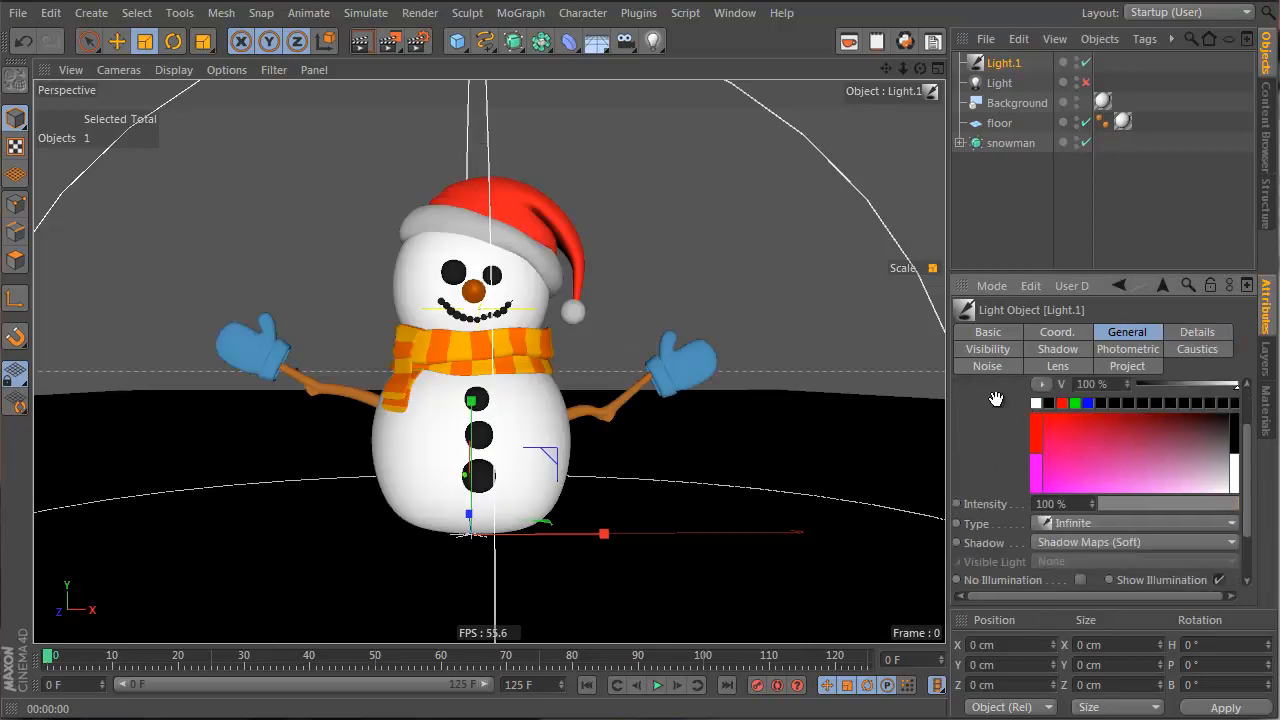
{"action": "left_click", "coordinate": [1091, 497]}
{"action": "left_click", "coordinate": [1090, 558]}
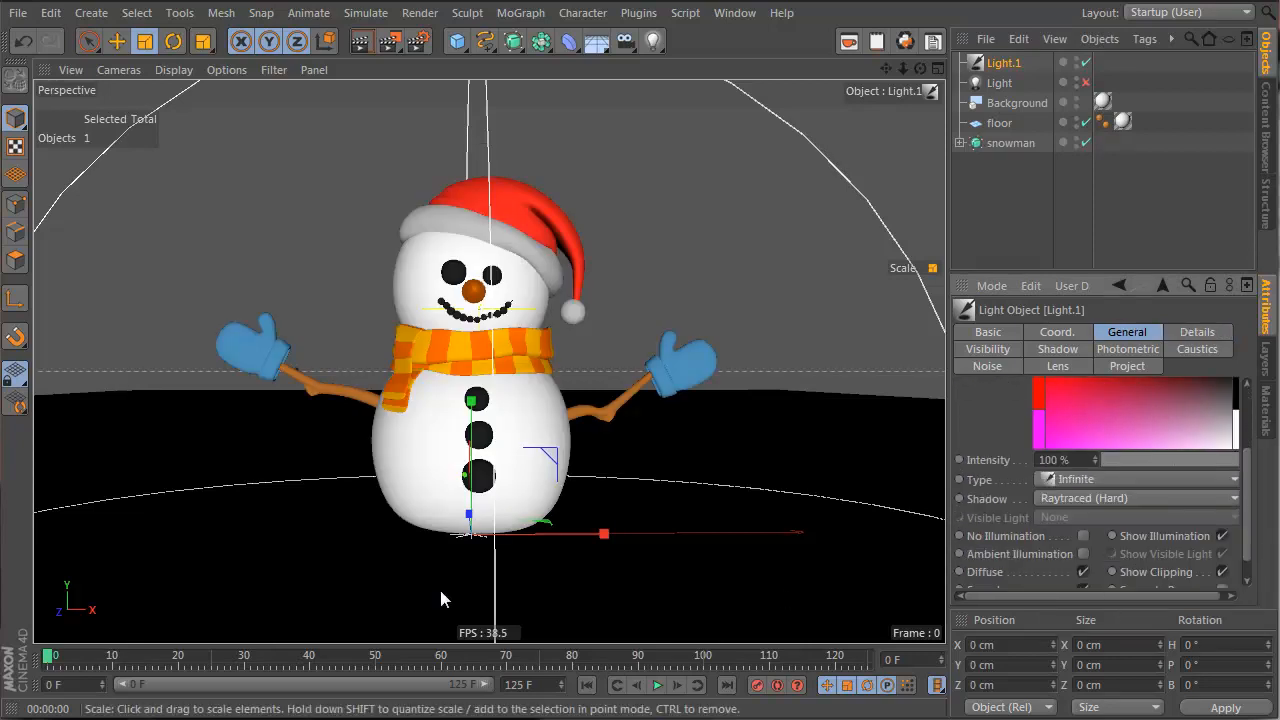
Raise, tilt and shift Light.1 beside the snowman's hat, then switch to the four-view layout
{"action": "key", "text": "e"}
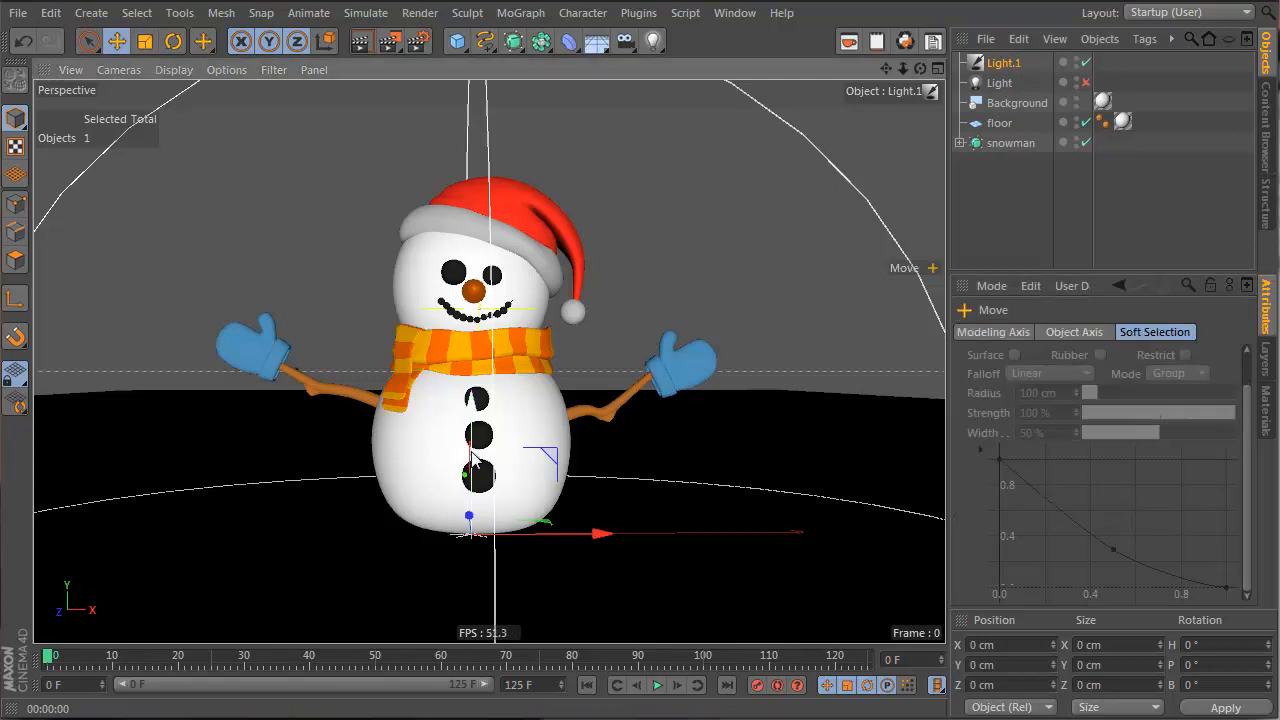
{"action": "left_click_drag", "start_coordinate": [466, 508], "coordinate": [500, 126]}
{"action": "key", "text": "r"}
{"action": "left_click_drag", "start_coordinate": [432, 176], "coordinate": [536, 150]}
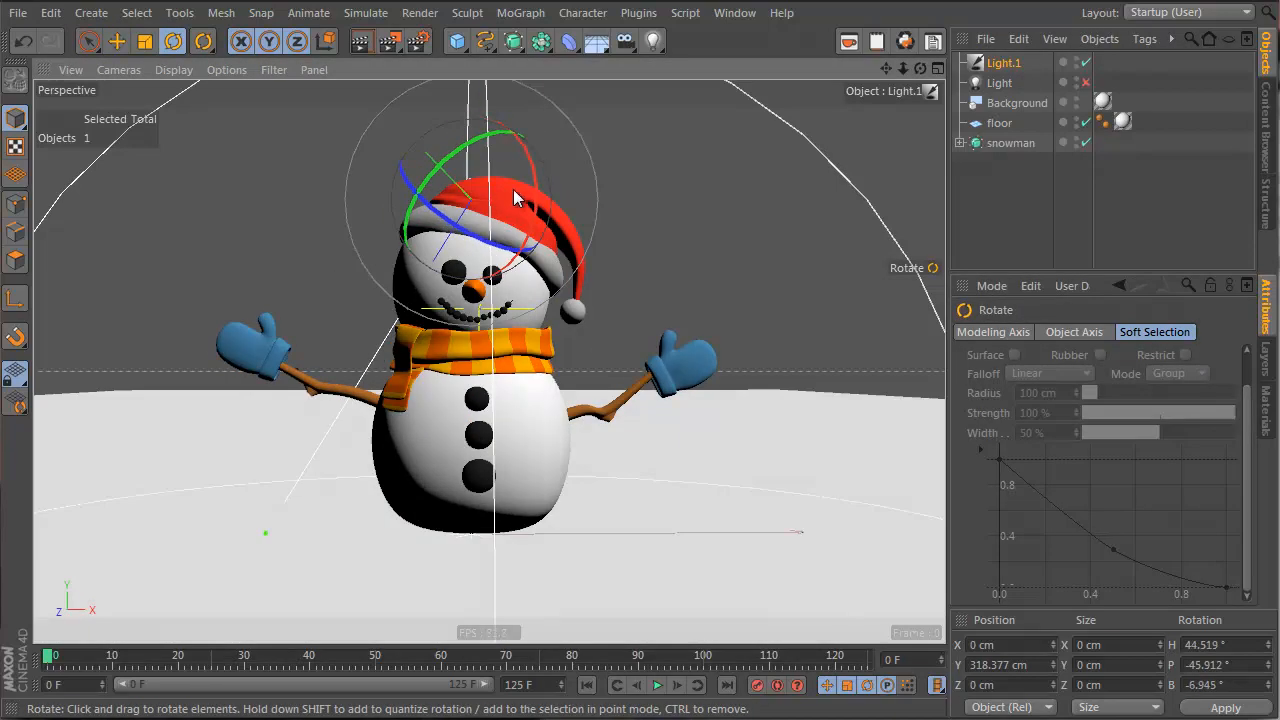
{"action": "key", "text": "e"}
{"action": "left_click_drag", "start_coordinate": [514, 197], "coordinate": [597, 246]}
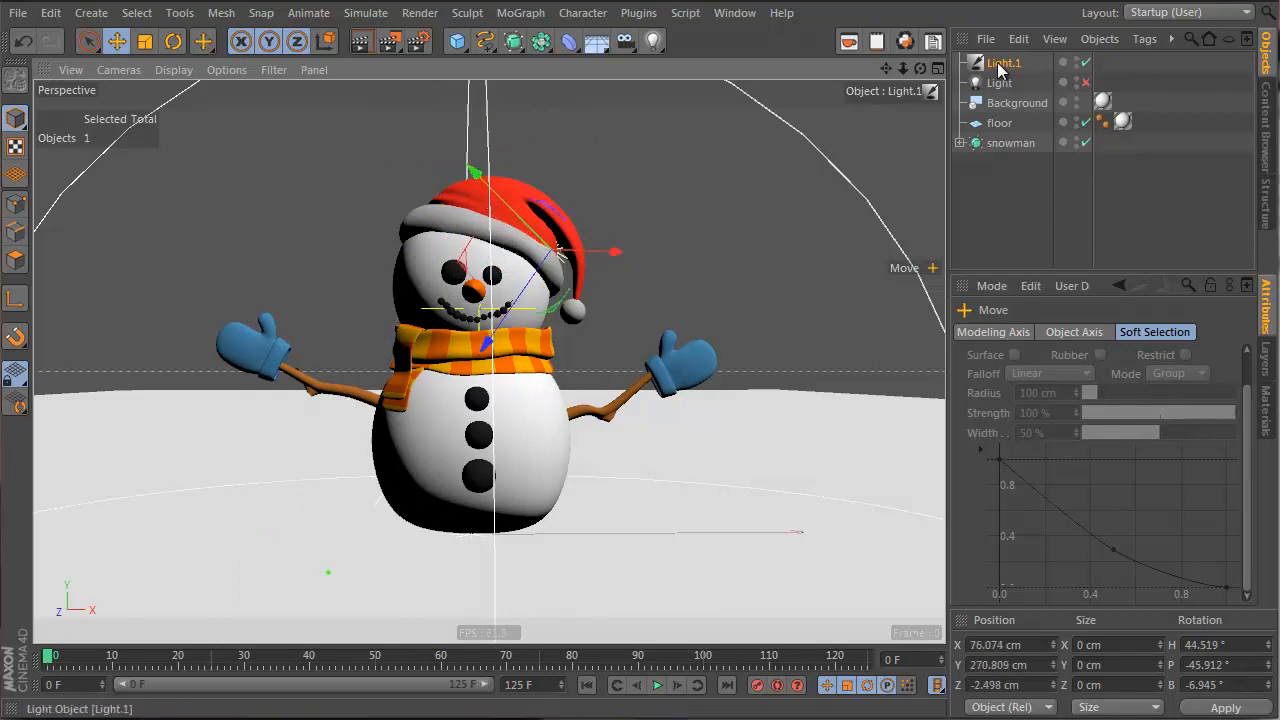
{"action": "middle_click", "coordinate": [275, 92]}
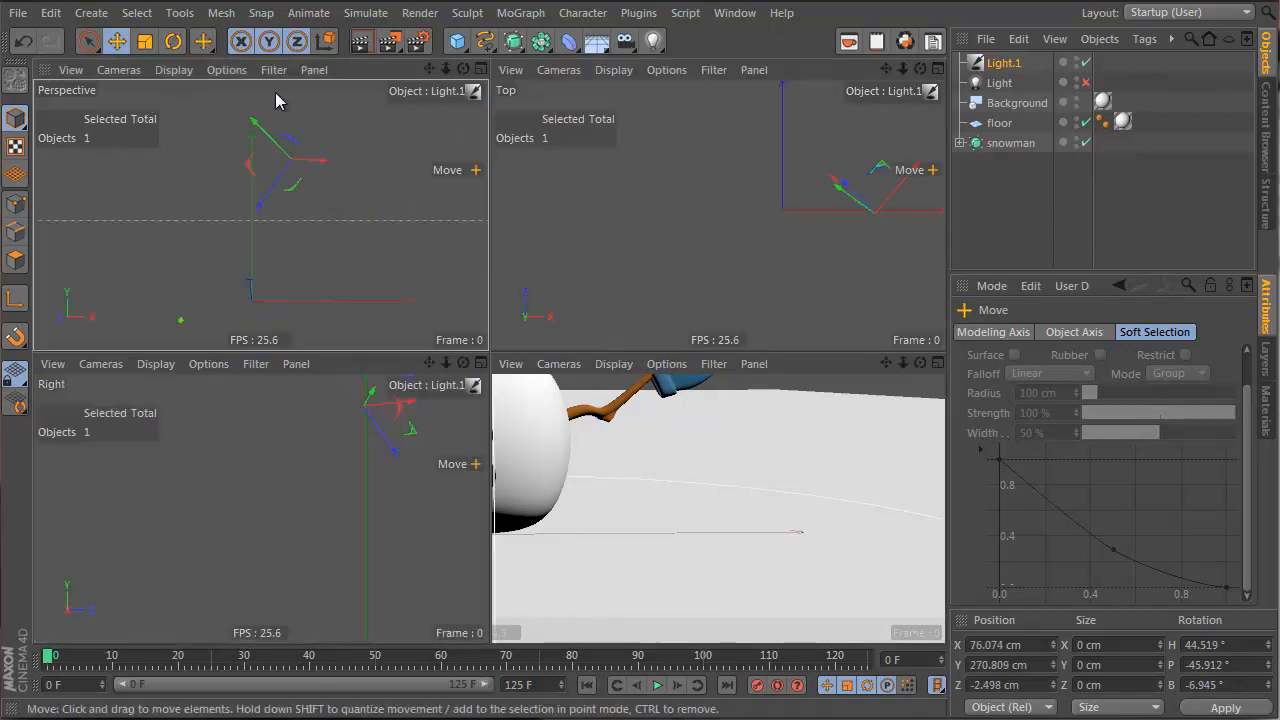
Render a preview of the Perspective view, then select Light.1 and the original Light
{"action": "left_click", "coordinate": [359, 40]}
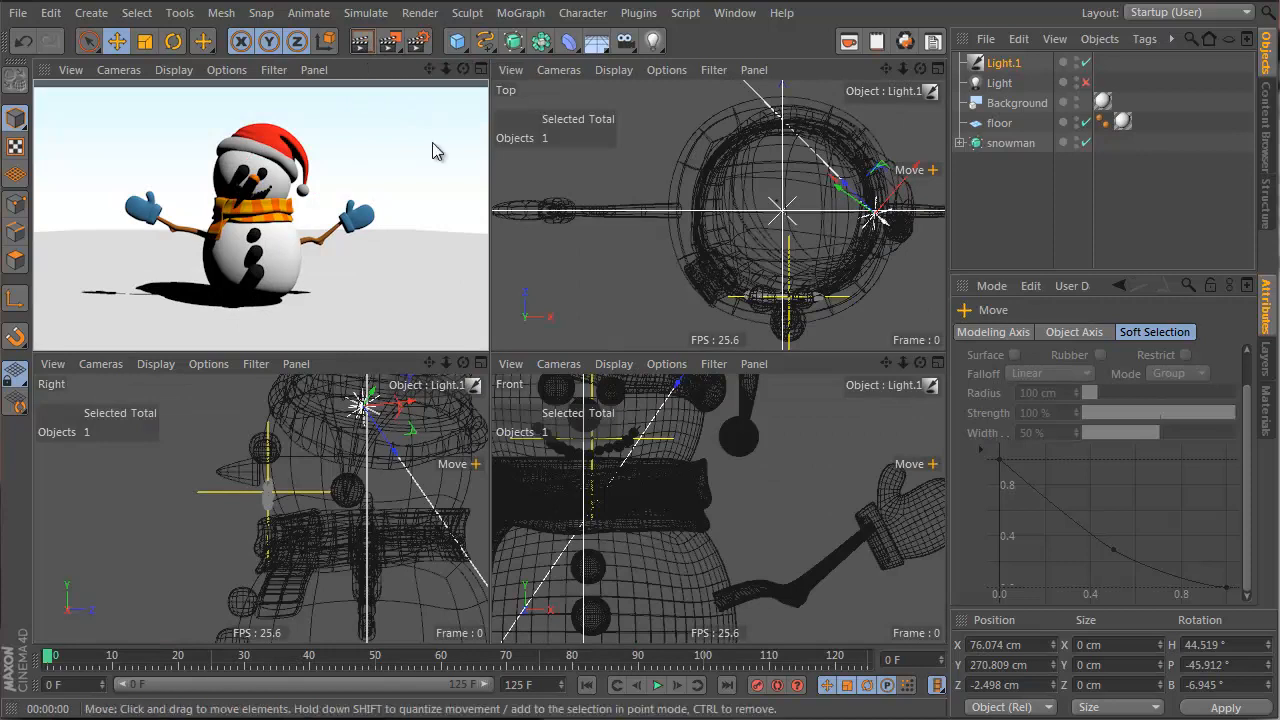
{"action": "left_click", "coordinate": [356, 42]}
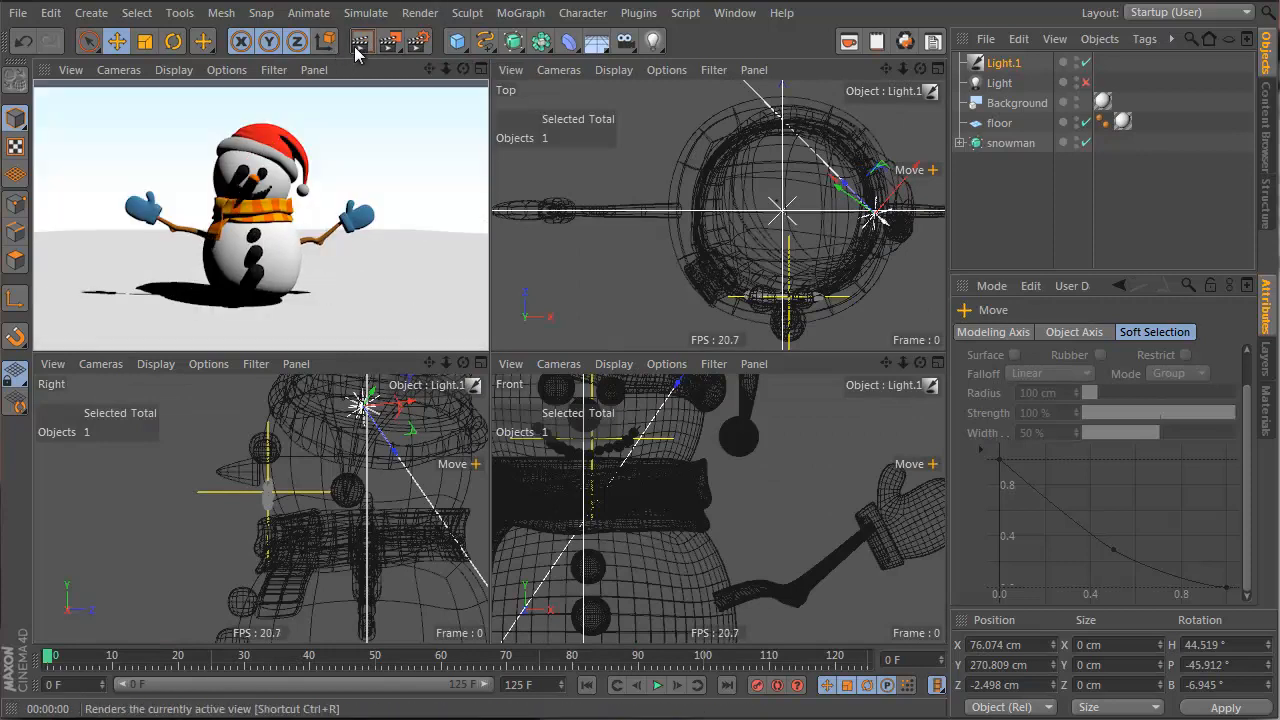
{"action": "left_click", "coordinate": [1030, 66]}
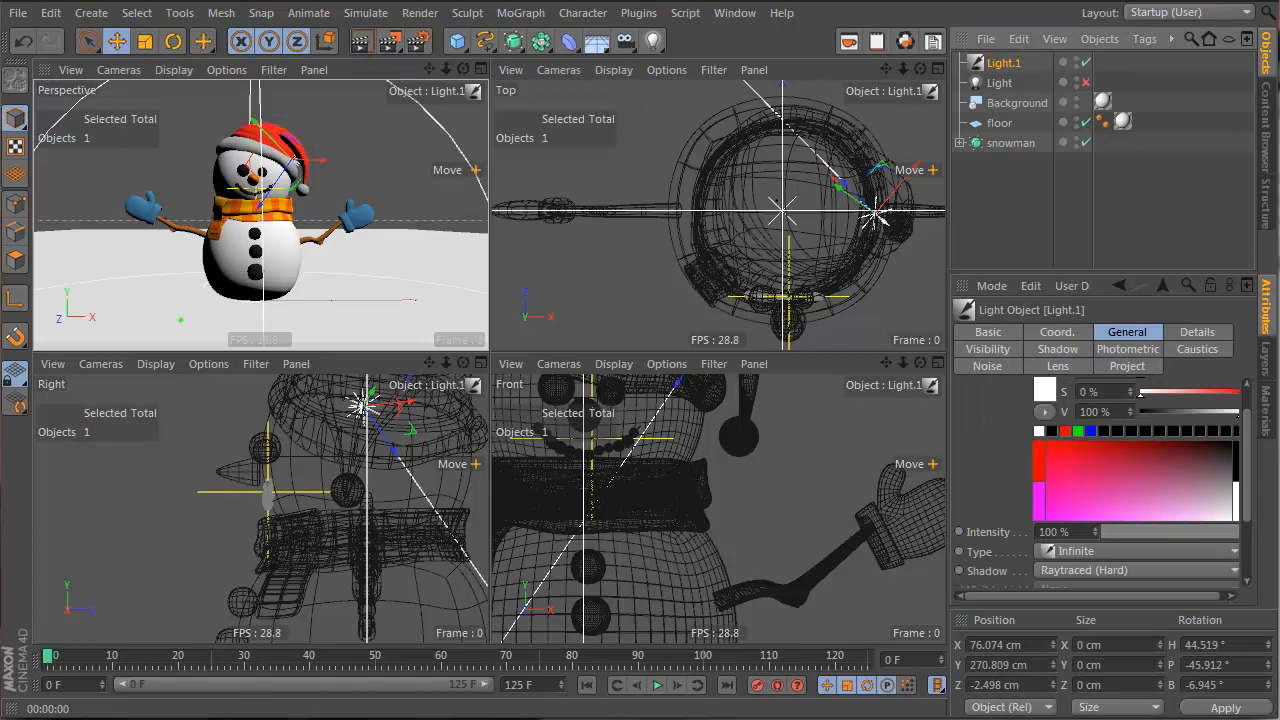
{"action": "scroll", "coordinate": [956, 432], "scroll_direction": "up", "scroll_amount": 2}
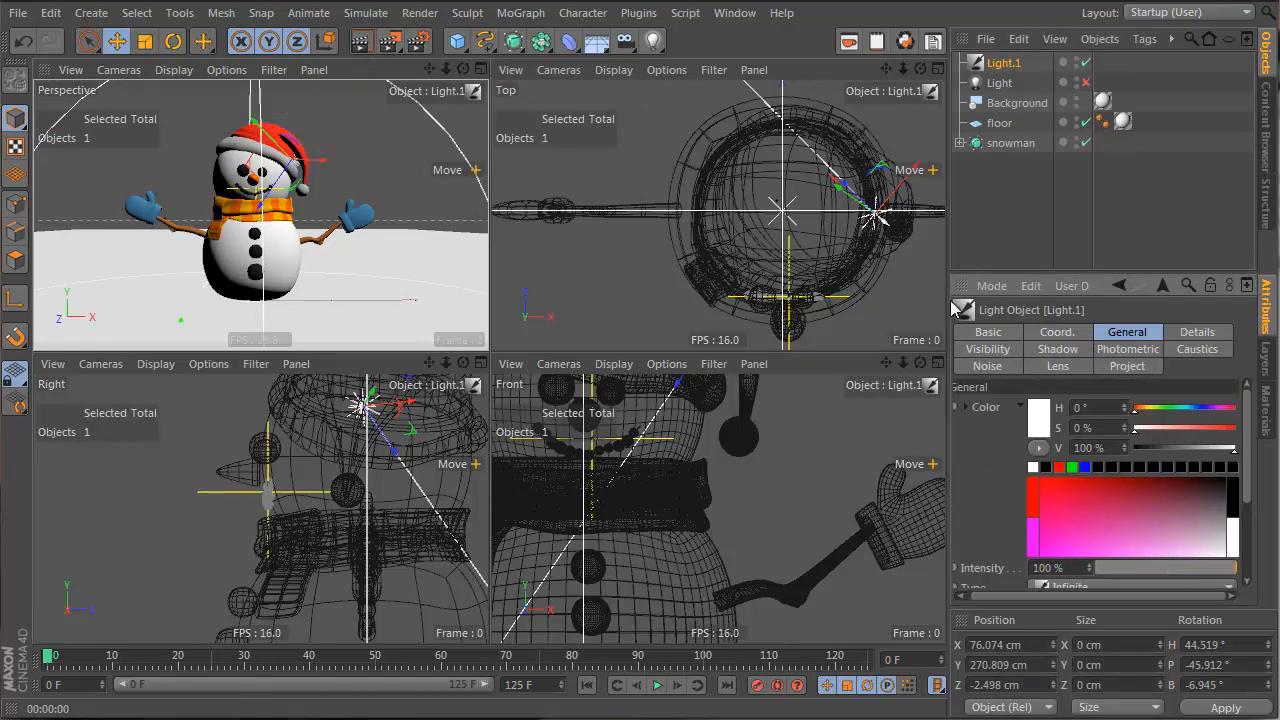
{"action": "left_click", "coordinate": [1000, 83]}
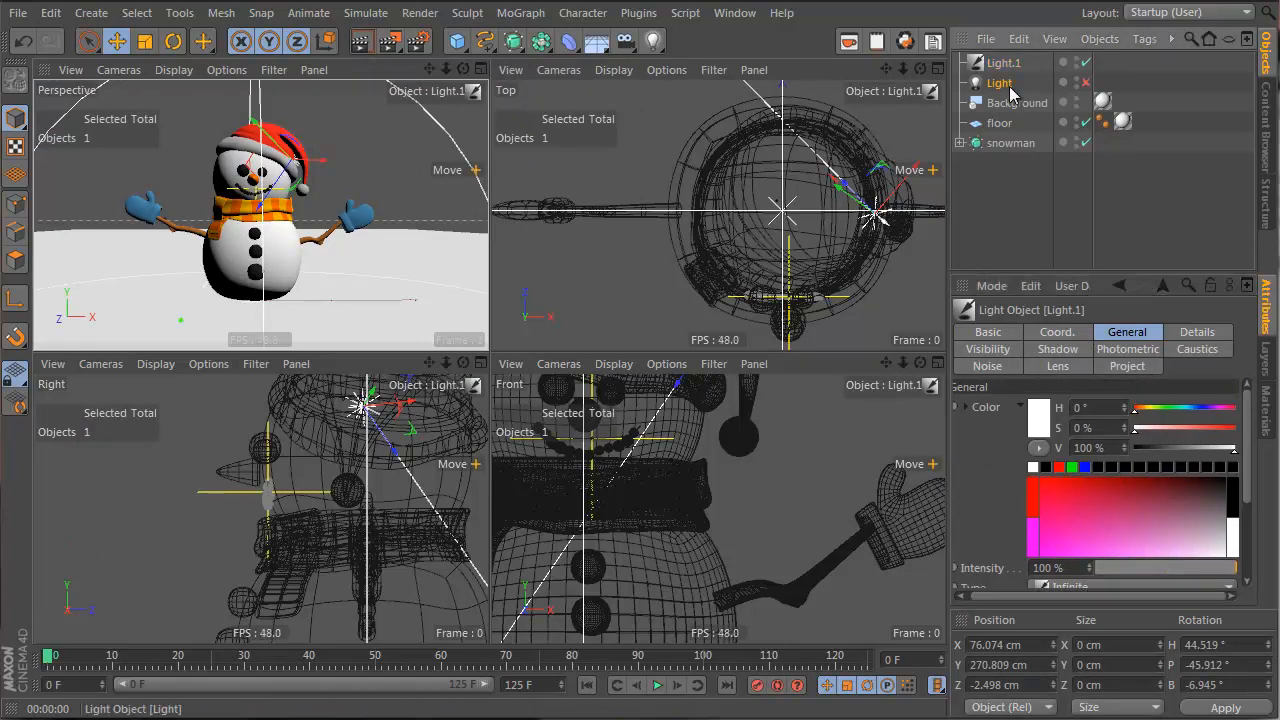
Switch the original Light back on, move it out to the snowman's front-left and raise it
{"action": "left_click", "coordinate": [1085, 83]}
{"action": "key", "text": "e"}
{"action": "right_click_drag", "start_coordinate": [830, 214], "coordinate": [684, 249], "text": "alt"}
{"action": "left_click_drag", "start_coordinate": [885, 247], "coordinate": [881, 458]}
{"action": "left_click_drag", "start_coordinate": [399, 525], "coordinate": [869, 447]}
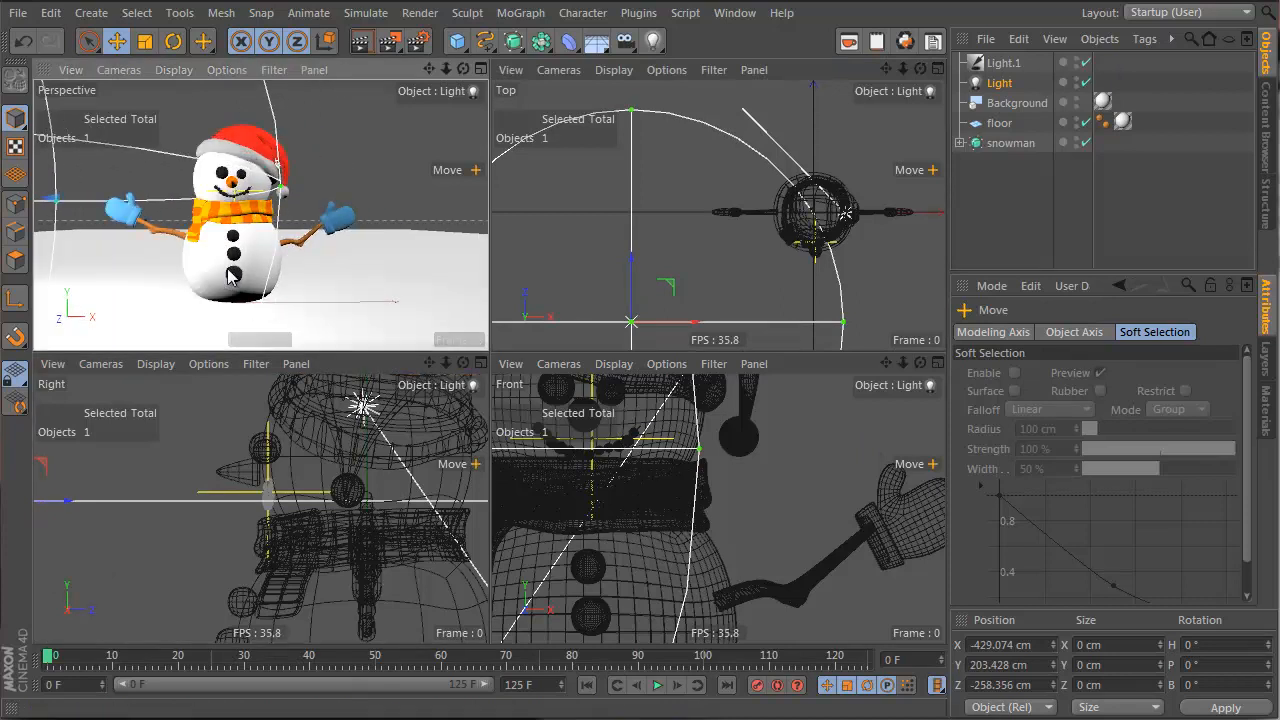
{"action": "mouse_move", "coordinate": [234, 274]}
{"action": "middle_mouse_down", "text": "alt"}
{"action": "mouse_move", "coordinate": [281, 268]}
{"action": "mouse_move", "coordinate": [251, 272]}
{"action": "middle_mouse_up", "text": "alt"}
{"action": "middle_click", "coordinate": [385, 285]}
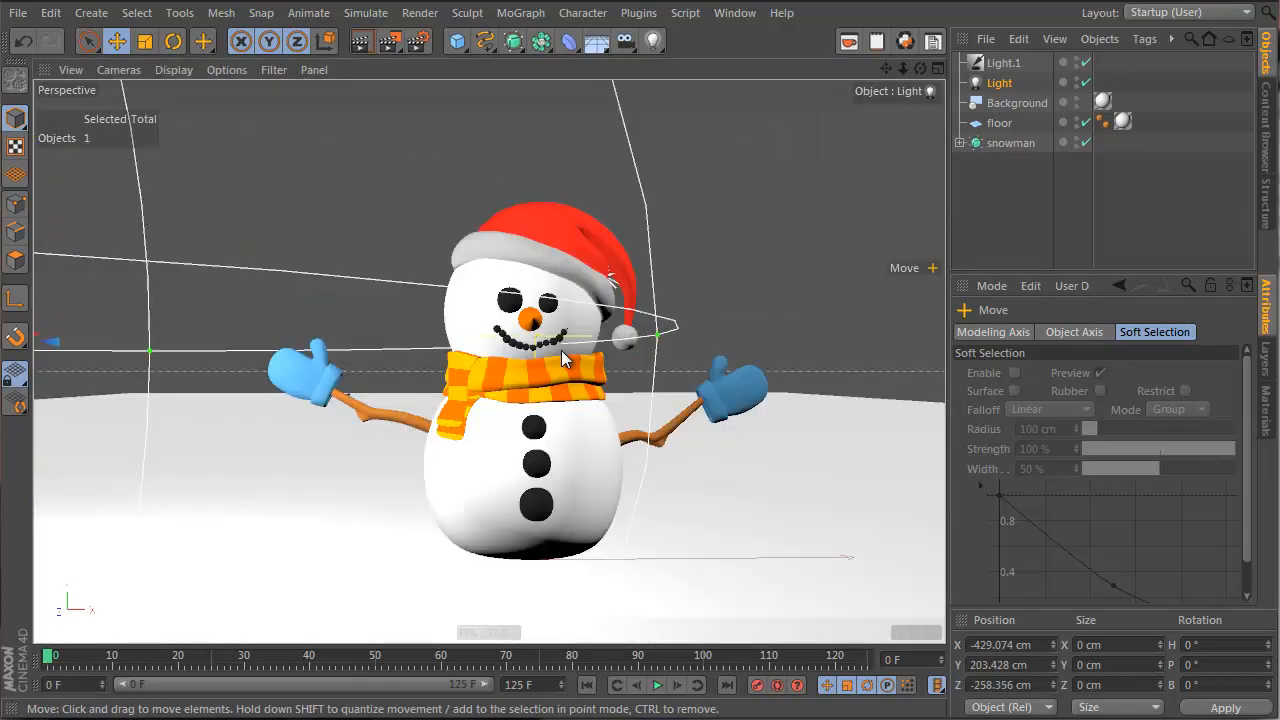
{"action": "middle_click", "coordinate": [625, 255]}
{"action": "middle_click", "coordinate": [635, 242]}
{"action": "middle_click", "coordinate": [646, 206]}
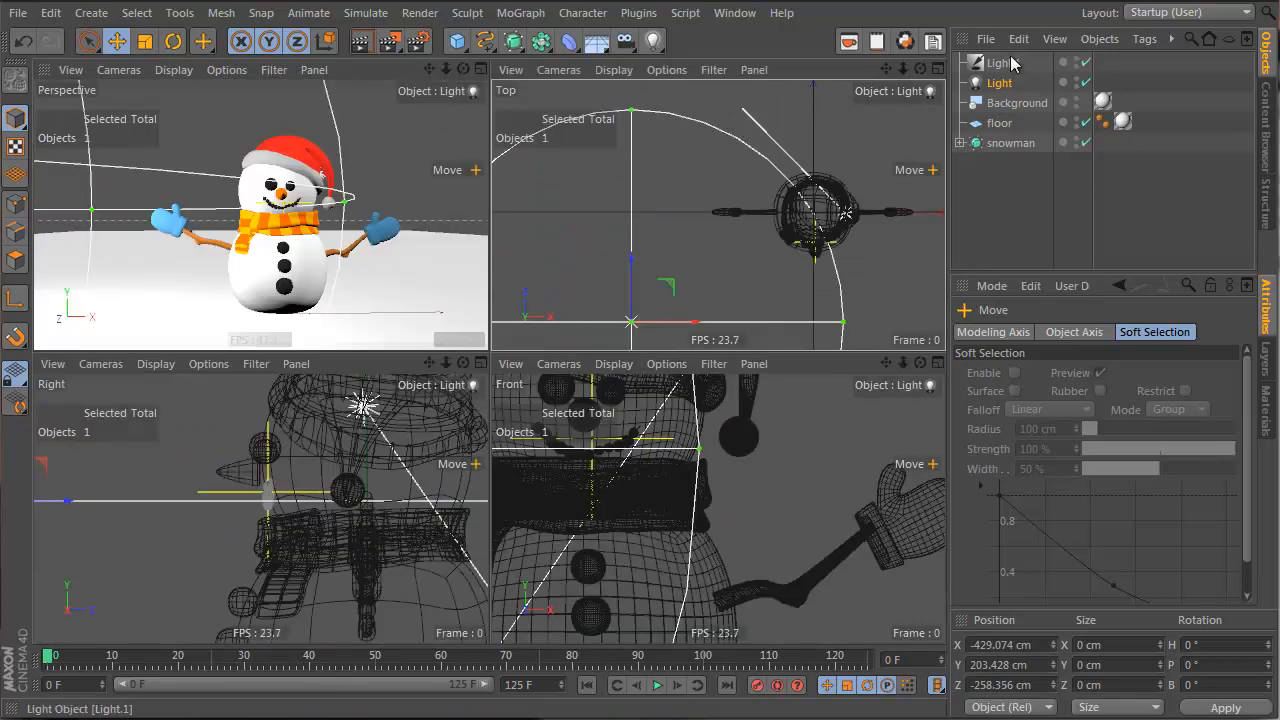
Refine the Light's position in the Top view, bringing it forward and left of centre
{"action": "left_click", "coordinate": [996, 86]}
{"action": "left_click_drag", "start_coordinate": [631, 321], "coordinate": [604, 226]}
{"action": "middle_click", "coordinate": [331, 178]}
{"action": "middle_click", "coordinate": [331, 178]}
{"action": "left_click_drag", "start_coordinate": [700, 275], "coordinate": [797, 310]}
{"action": "middle_click", "coordinate": [795, 308]}
{"action": "middle_click", "coordinate": [774, 287]}
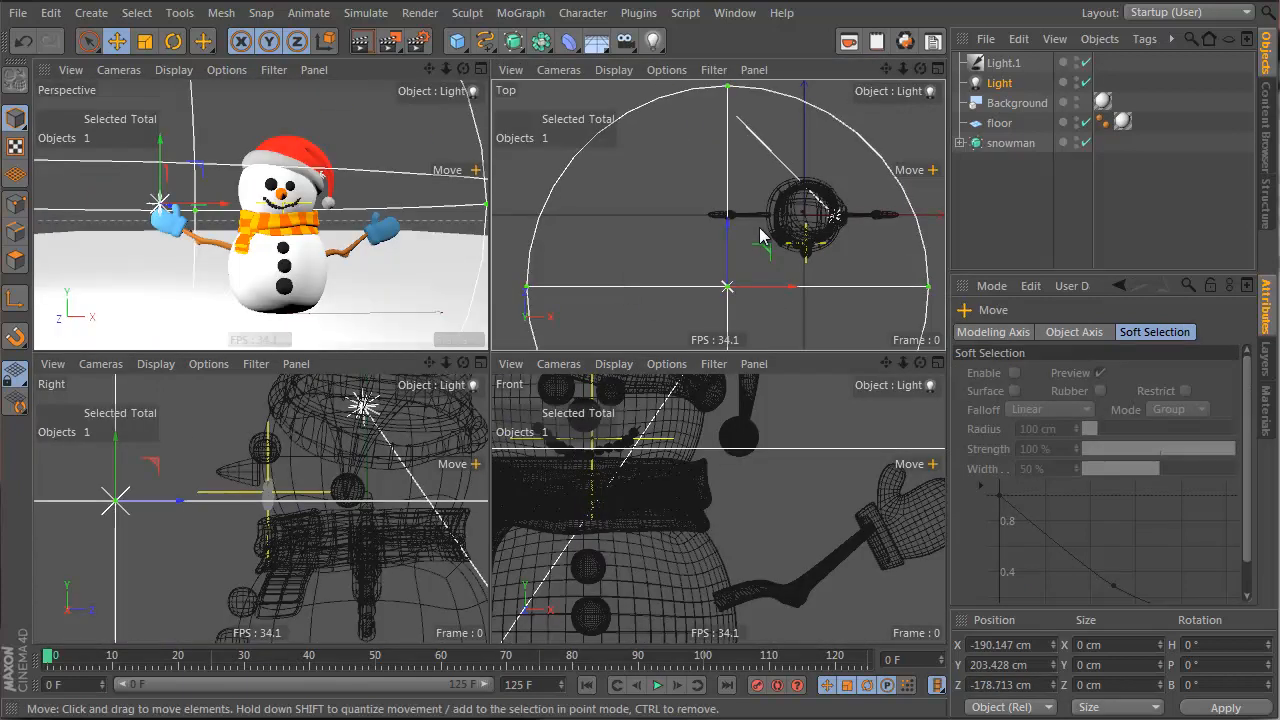
{"action": "mouse_move", "coordinate": [780, 237]}
{"action": "middle_mouse_down", "text": "alt"}
{"action": "mouse_move", "coordinate": [743, 229]}
{"action": "mouse_move", "coordinate": [772, 230]}
{"action": "middle_mouse_up", "text": "alt"}
{"action": "left_click_drag", "start_coordinate": [763, 313], "coordinate": [738, 291]}
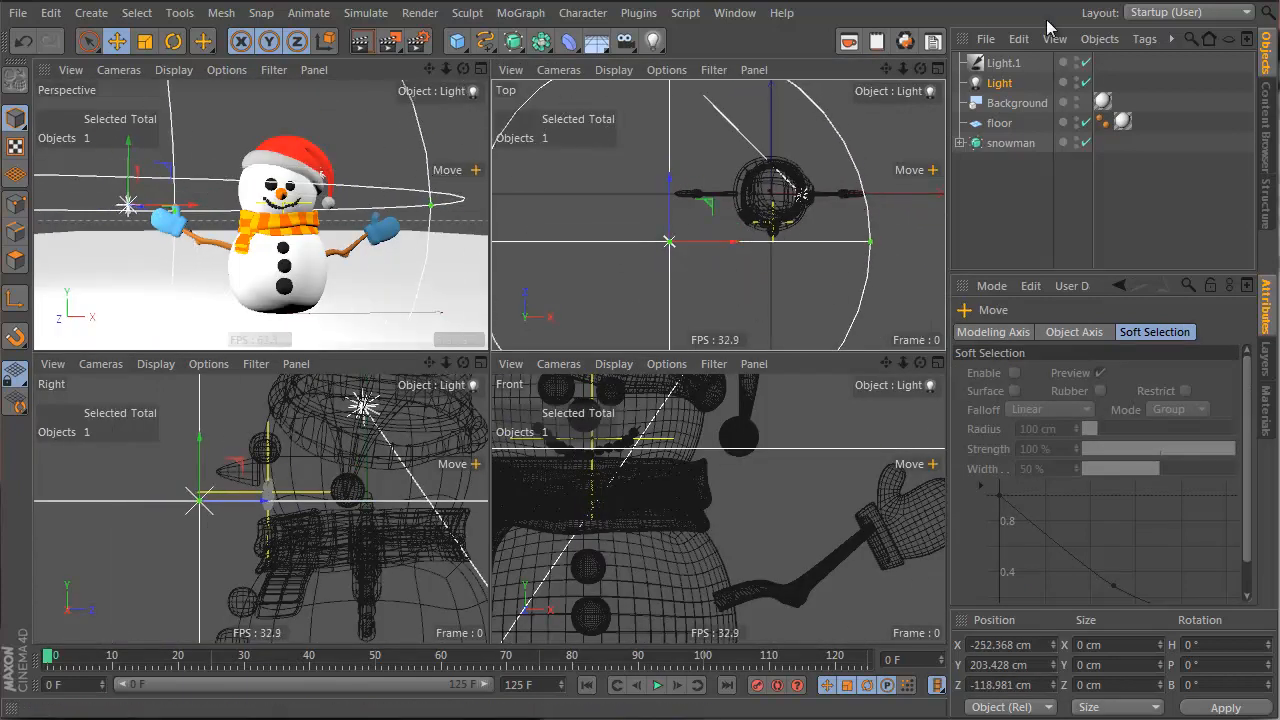
Turn Light.1 off and settle the Light at X -420.406, Y 263.924, Z -379.262 cm
{"action": "left_click", "coordinate": [1086, 63]}
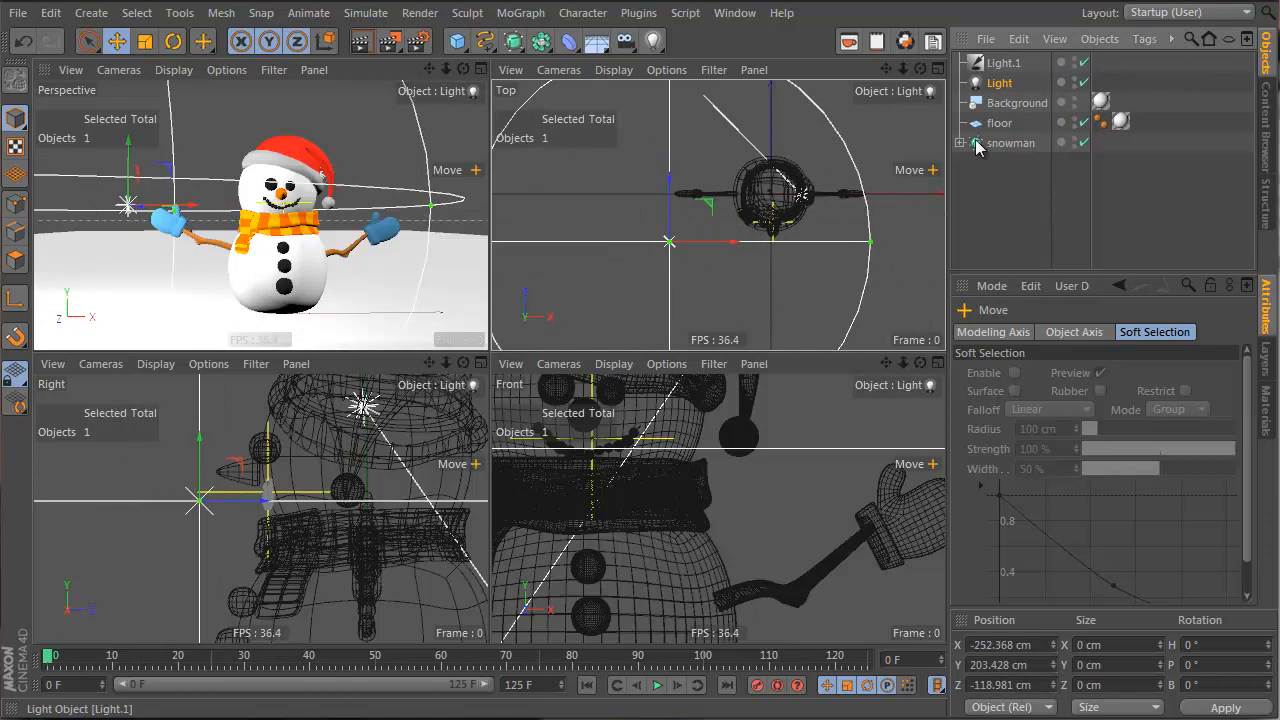
{"action": "left_click_drag", "start_coordinate": [753, 269], "coordinate": [671, 321]}
{"action": "left_click", "coordinate": [1085, 83]}
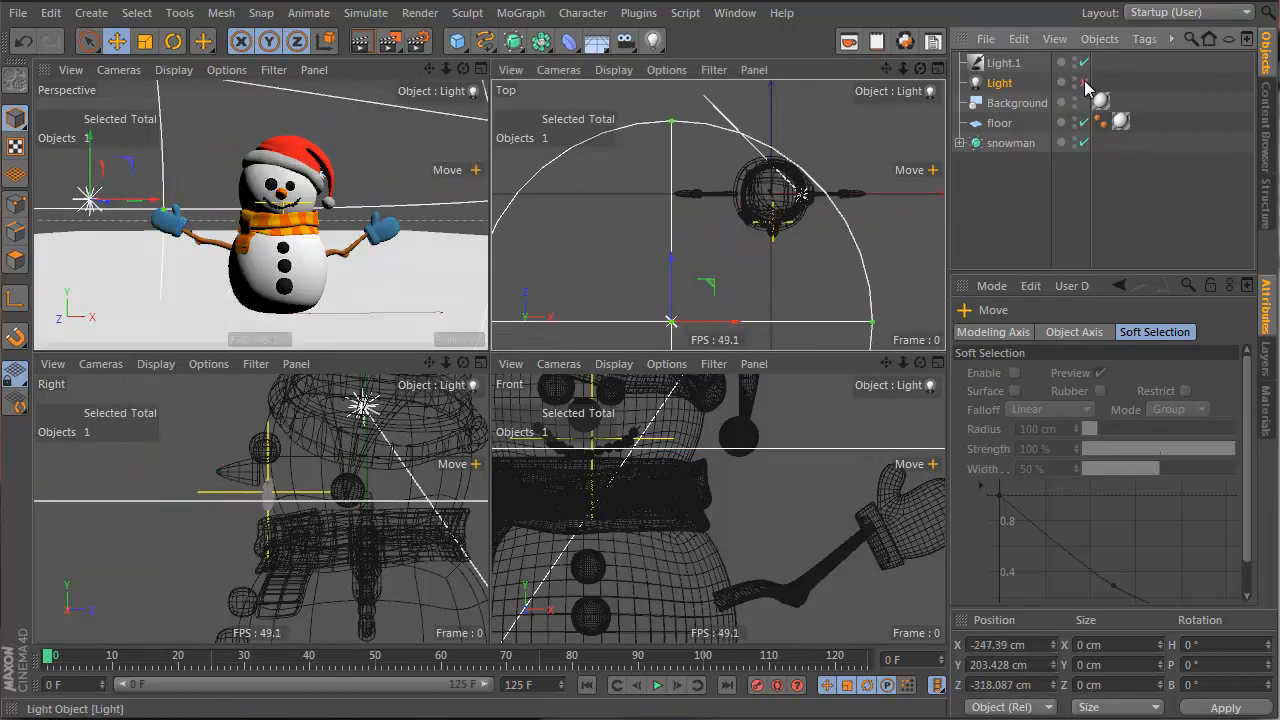
{"action": "left_click_drag", "start_coordinate": [739, 227], "coordinate": [696, 192]}
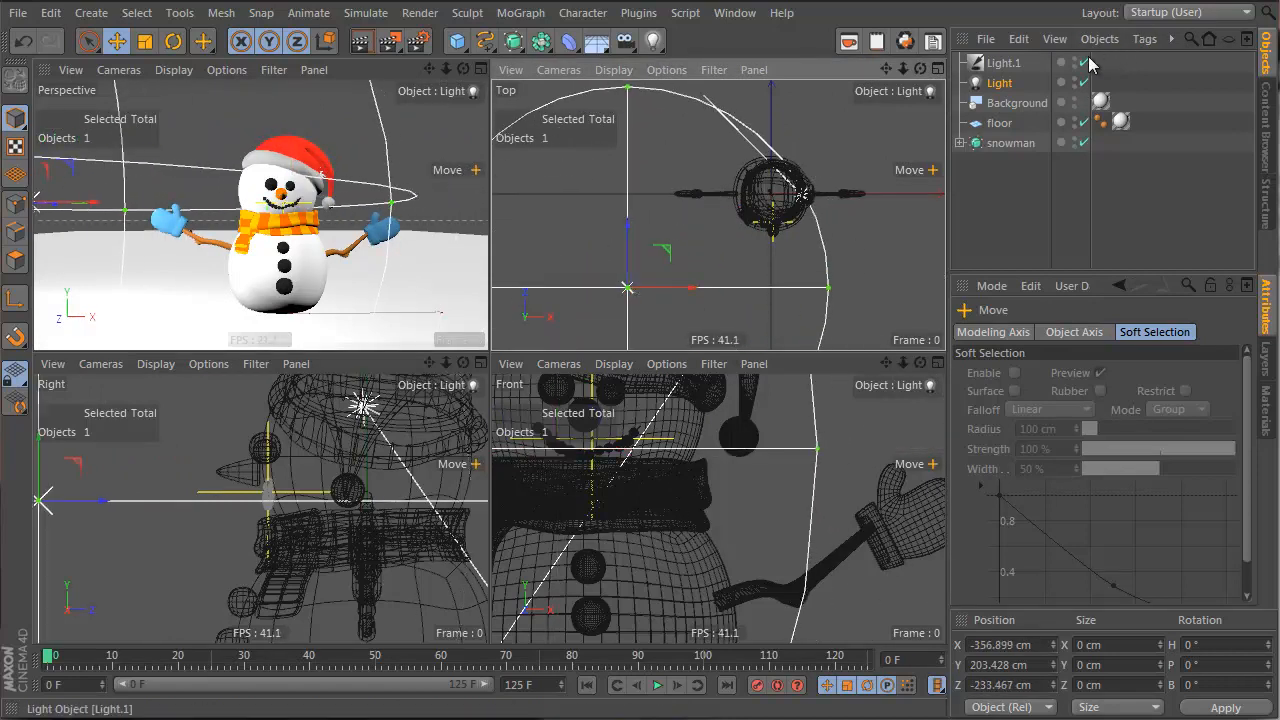
{"action": "left_click", "coordinate": [1085, 63]}
{"action": "left_click_drag", "start_coordinate": [797, 188], "coordinate": [860, 208]}
{"action": "left_click", "coordinate": [277, 158]}
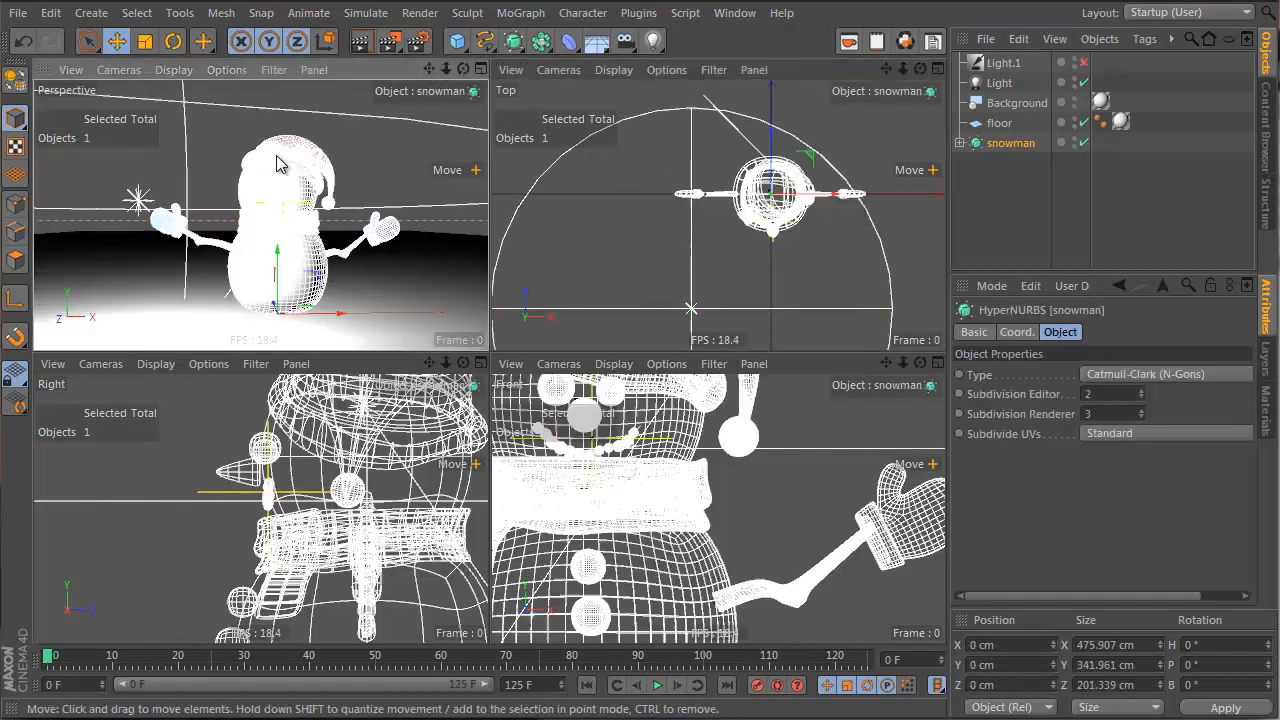
{"action": "left_click", "coordinate": [139, 203]}
{"action": "left_click_drag", "start_coordinate": [120, 245], "coordinate": [868, 472]}
{"action": "left_click_drag", "start_coordinate": [556, 188], "coordinate": [797, 264]}
Re-enable Light.1, move the Light to X -323.342, Z -446.46 cm with test renders, and maximize Perspective
{"action": "left_click", "coordinate": [1083, 62]}
{"action": "left_click_drag", "start_coordinate": [663, 255], "coordinate": [806, 247]}
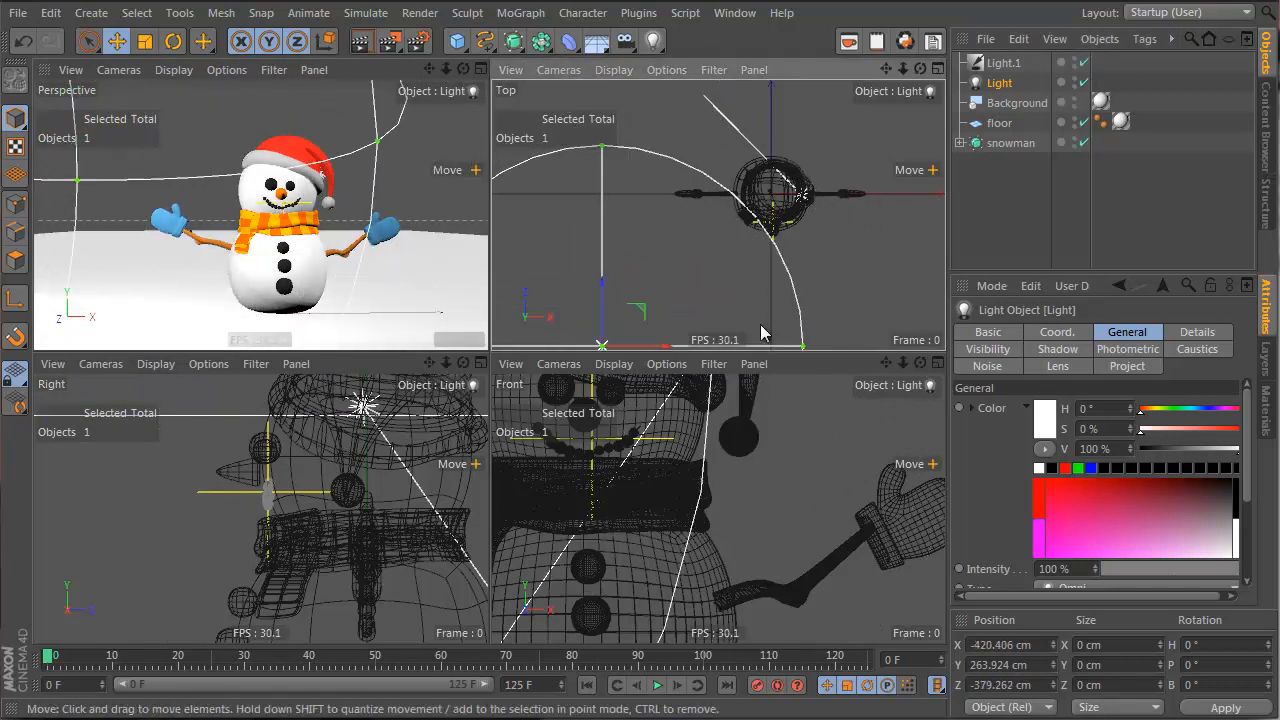
{"action": "left_click", "coordinate": [357, 42]}
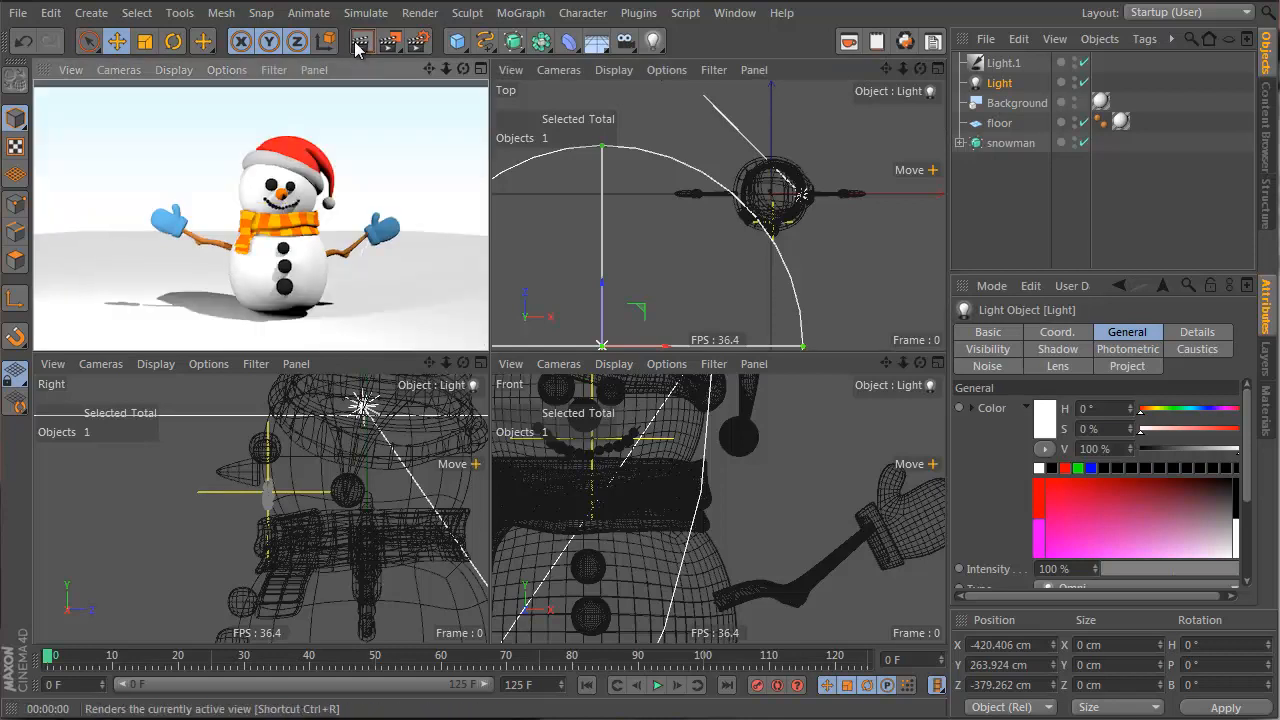
{"action": "left_click_drag", "start_coordinate": [807, 249], "coordinate": [714, 242]}
{"action": "left_click", "coordinate": [358, 42]}
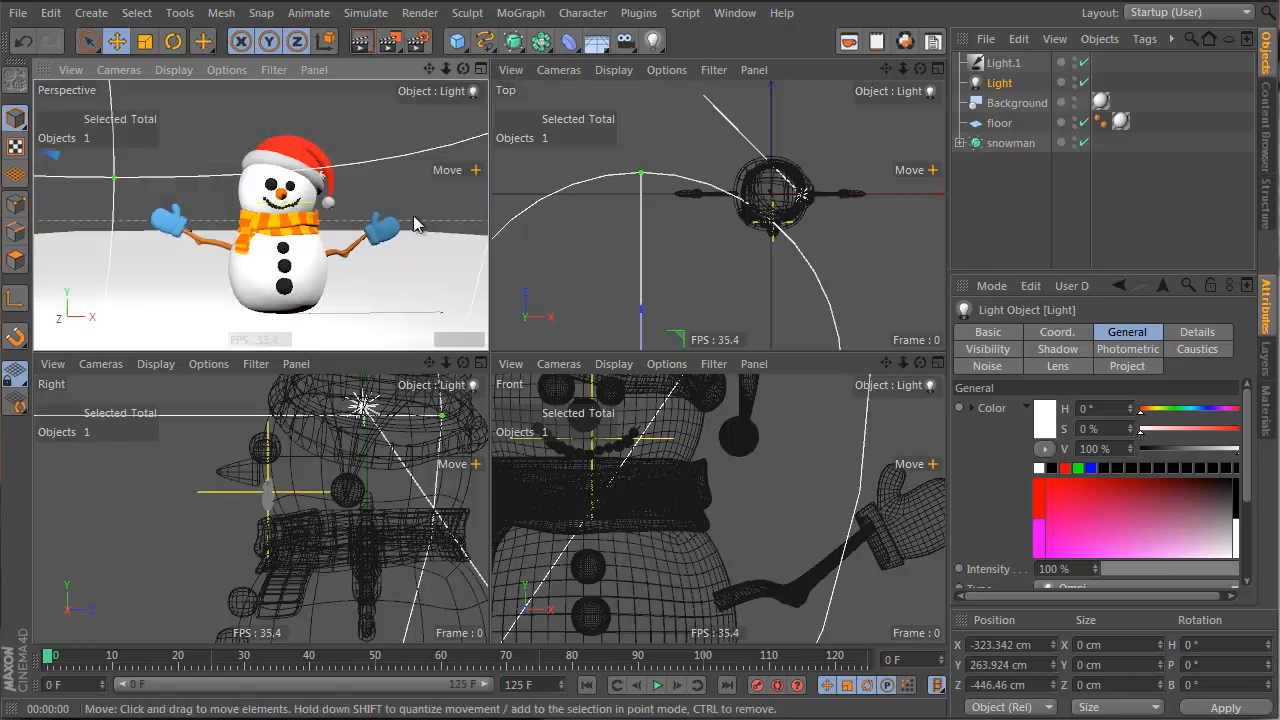
{"action": "left_click_drag", "start_coordinate": [325, 180], "coordinate": [302, 180], "text": "alt"}
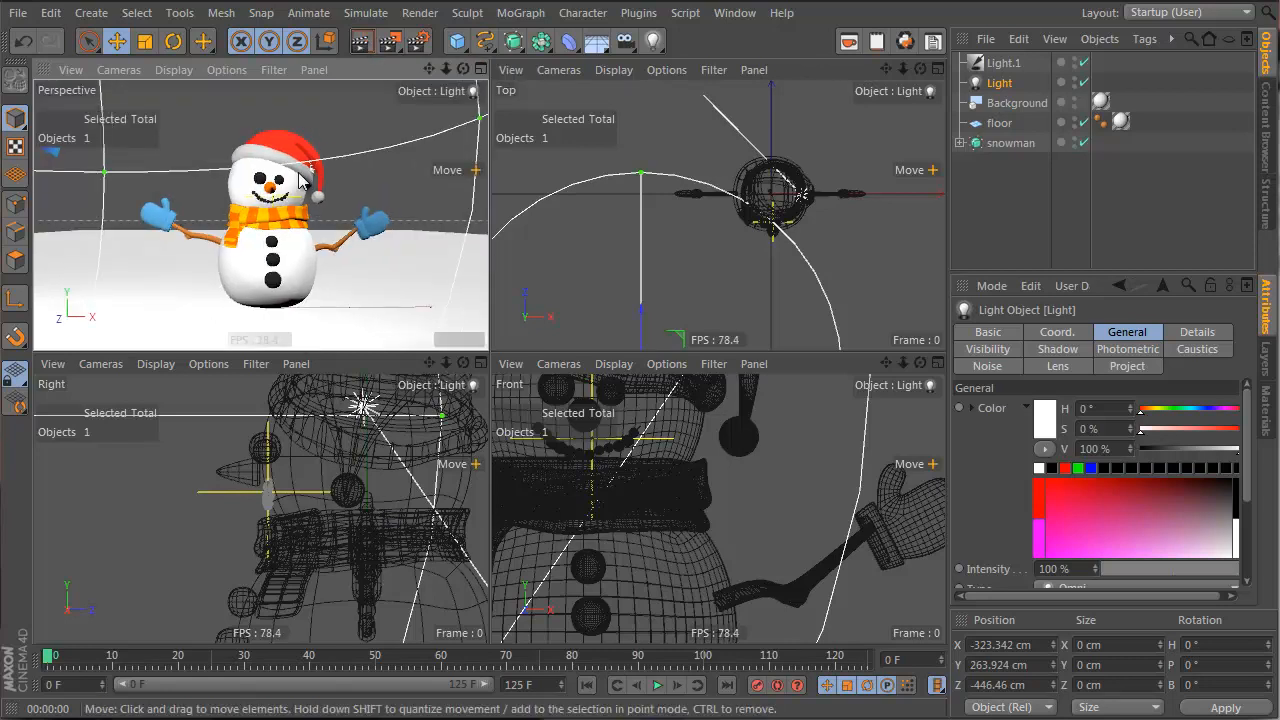
{"action": "left_click", "coordinate": [360, 42]}
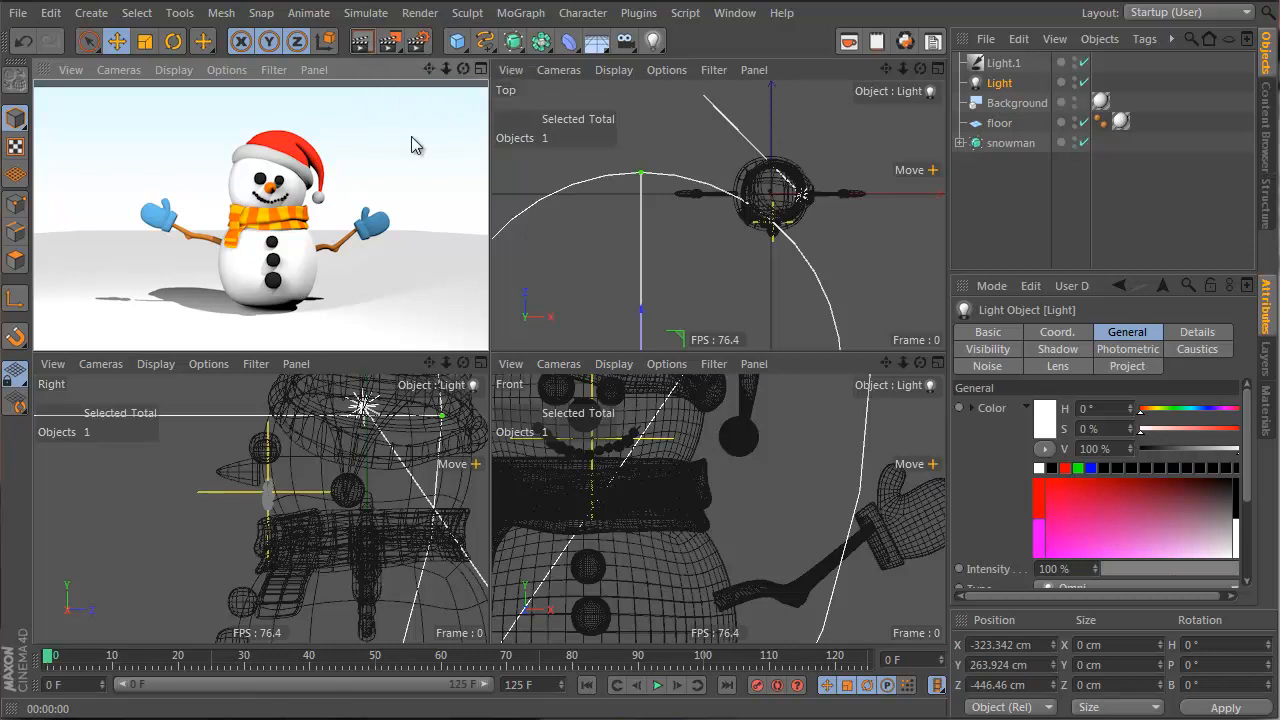
{"action": "middle_click", "coordinate": [322, 130]}
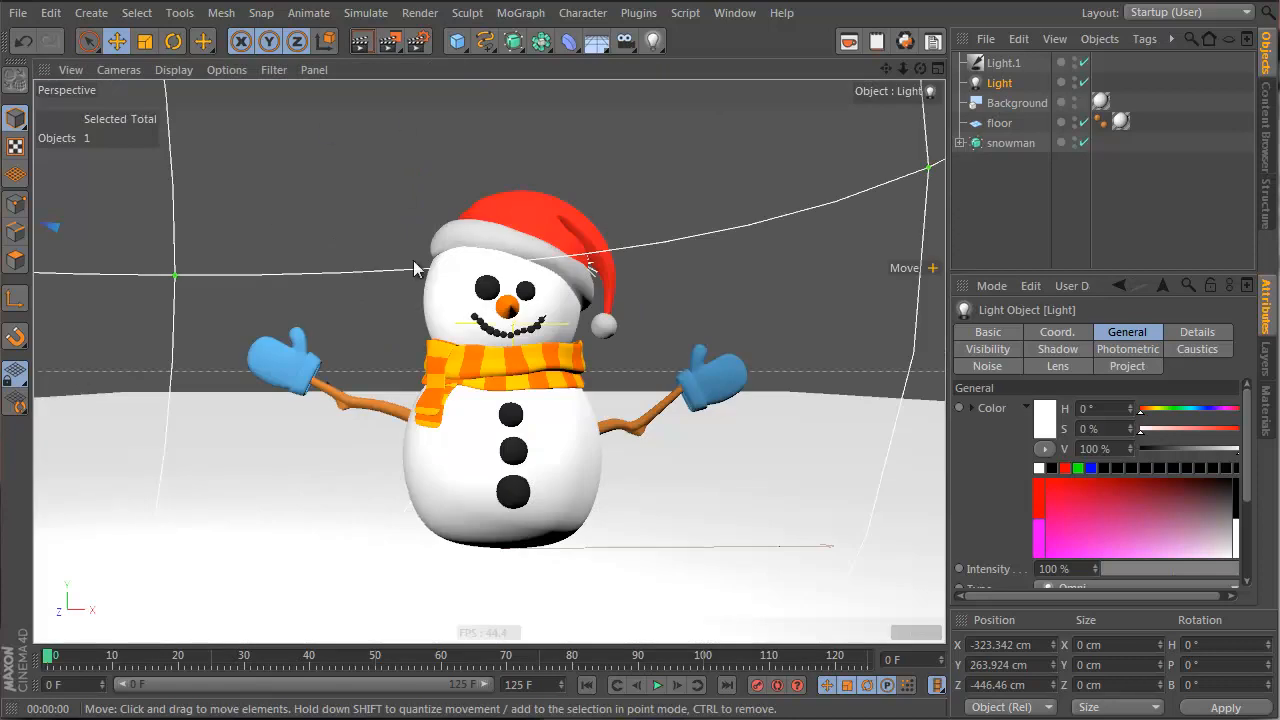
Open the manSnow material and enable Bump with a Noise texture
{"action": "left_click", "coordinate": [1266, 410]}
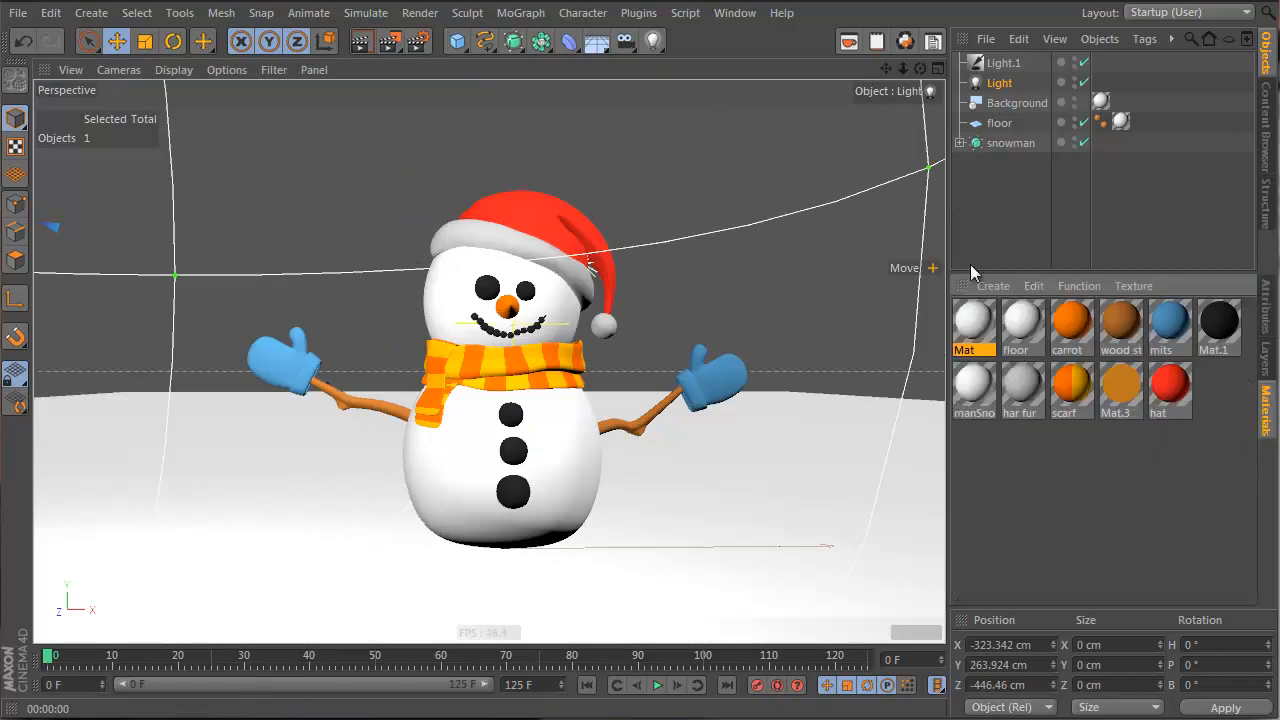
{"action": "double_click", "coordinate": [970, 383]}
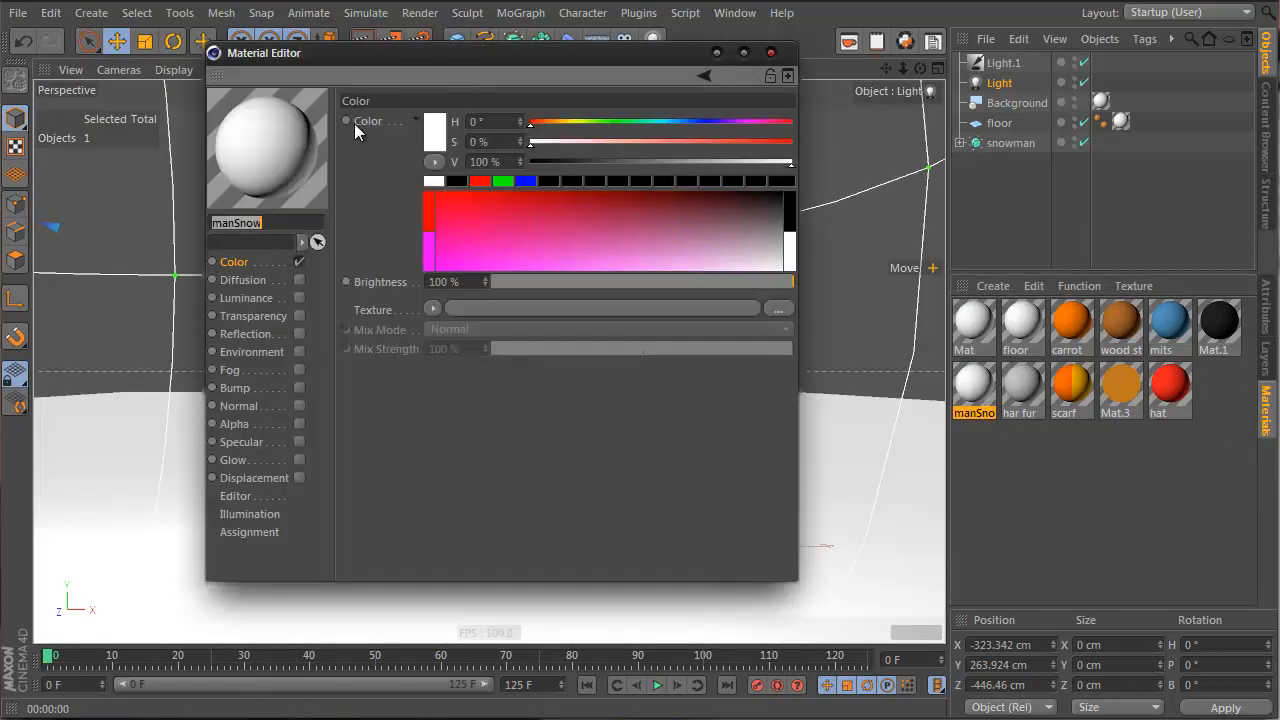
{"action": "left_click_drag", "start_coordinate": [481, 56], "coordinate": [746, 72]}
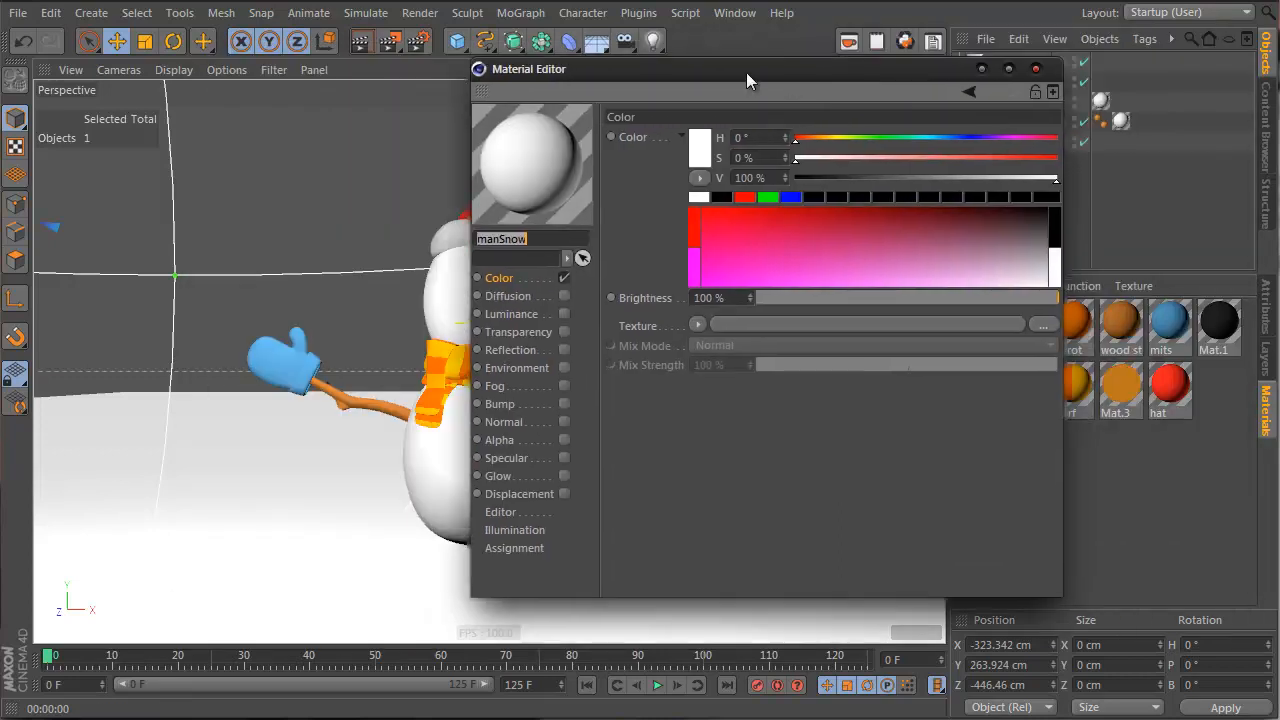
{"action": "left_click", "coordinate": [564, 404]}
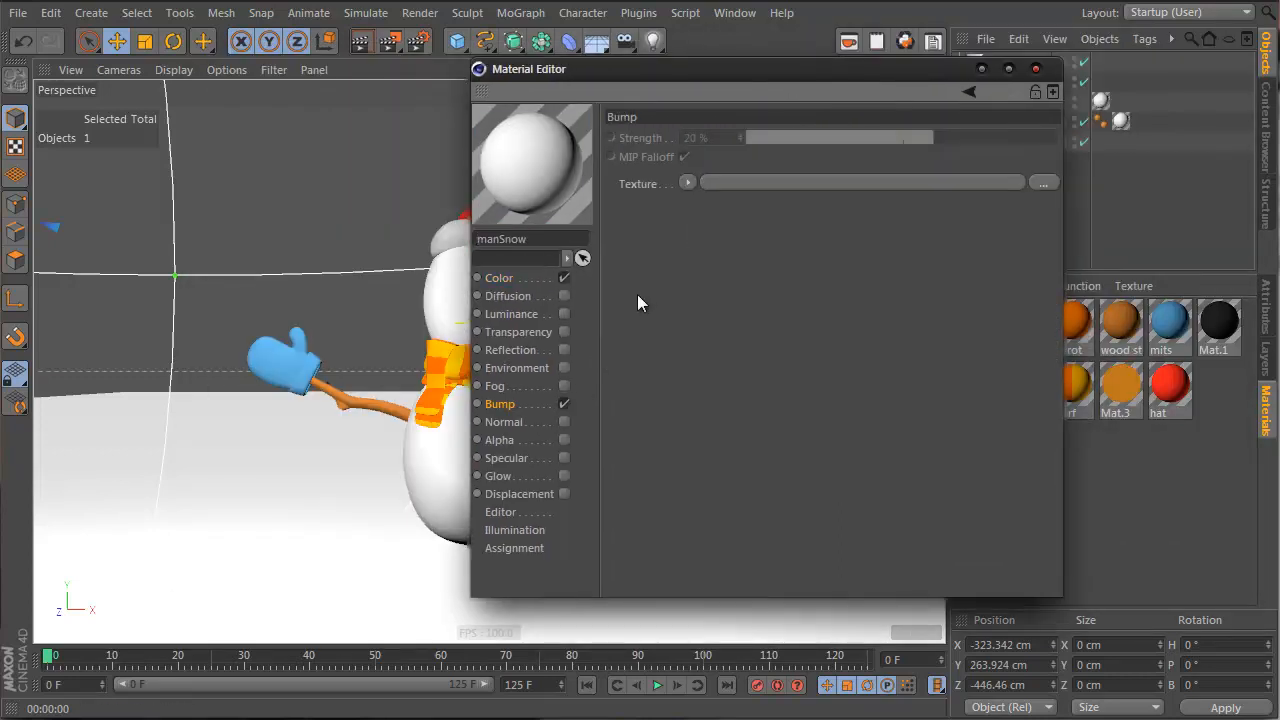
{"action": "left_click", "coordinate": [689, 183]}
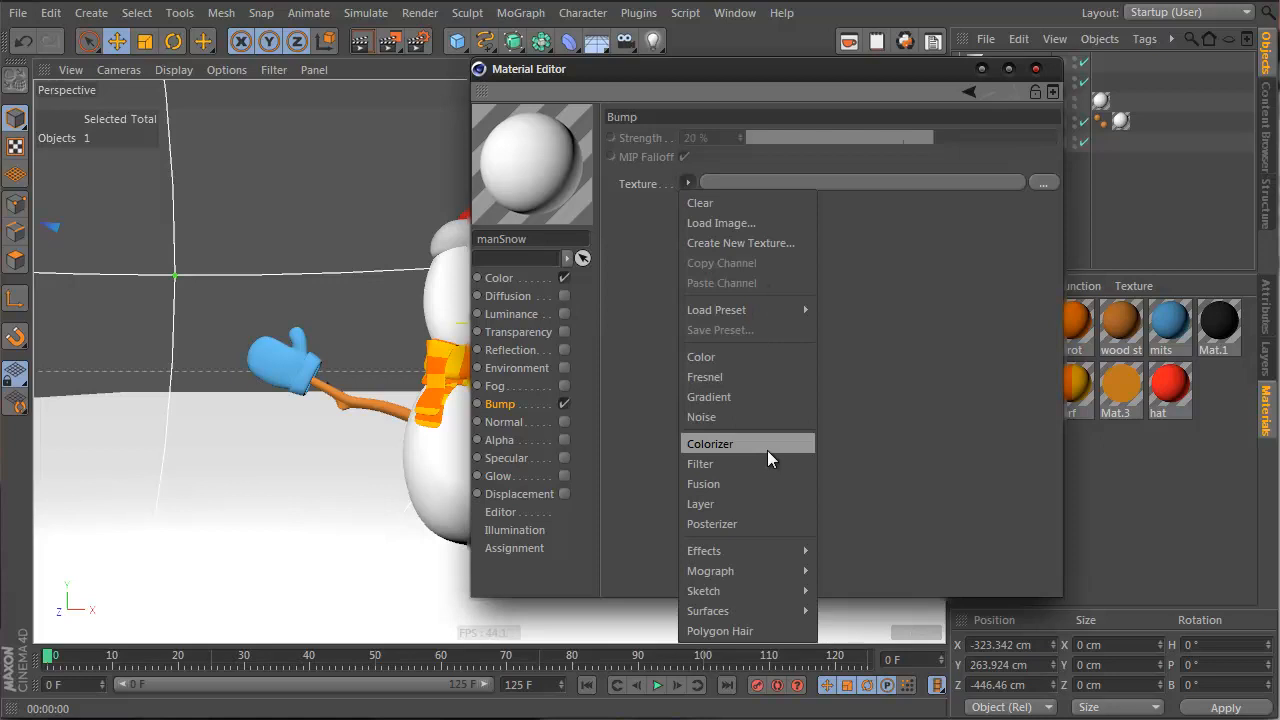
{"action": "left_click", "coordinate": [729, 416]}
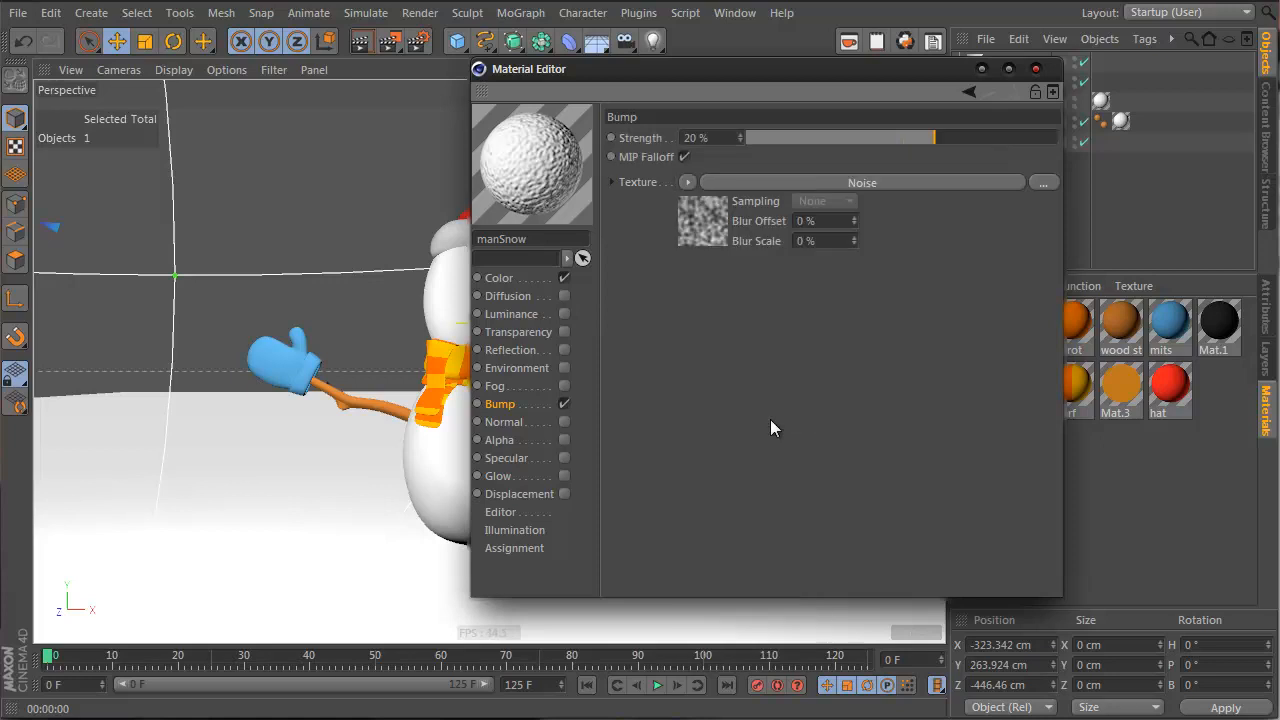
Set the bump Noise type to Turbulence, picked from the thumbnail grid
{"action": "left_click", "coordinate": [711, 222]}
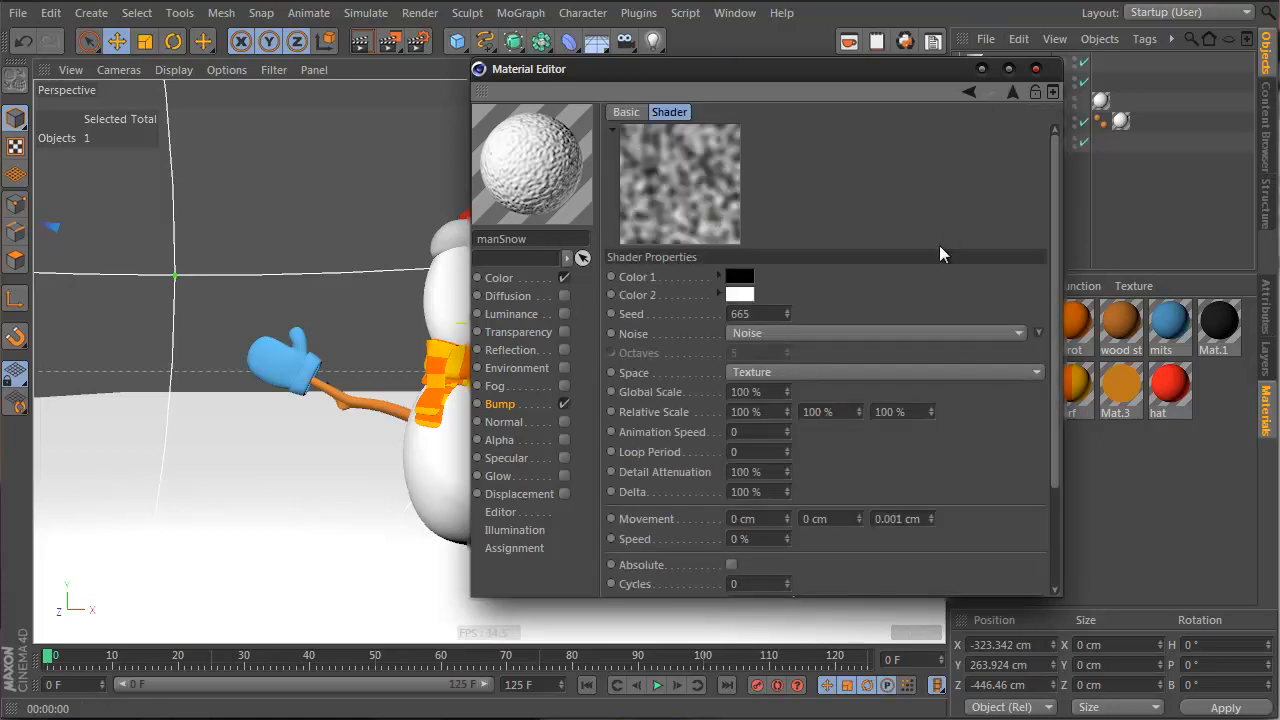
{"action": "left_click", "coordinate": [1024, 334]}
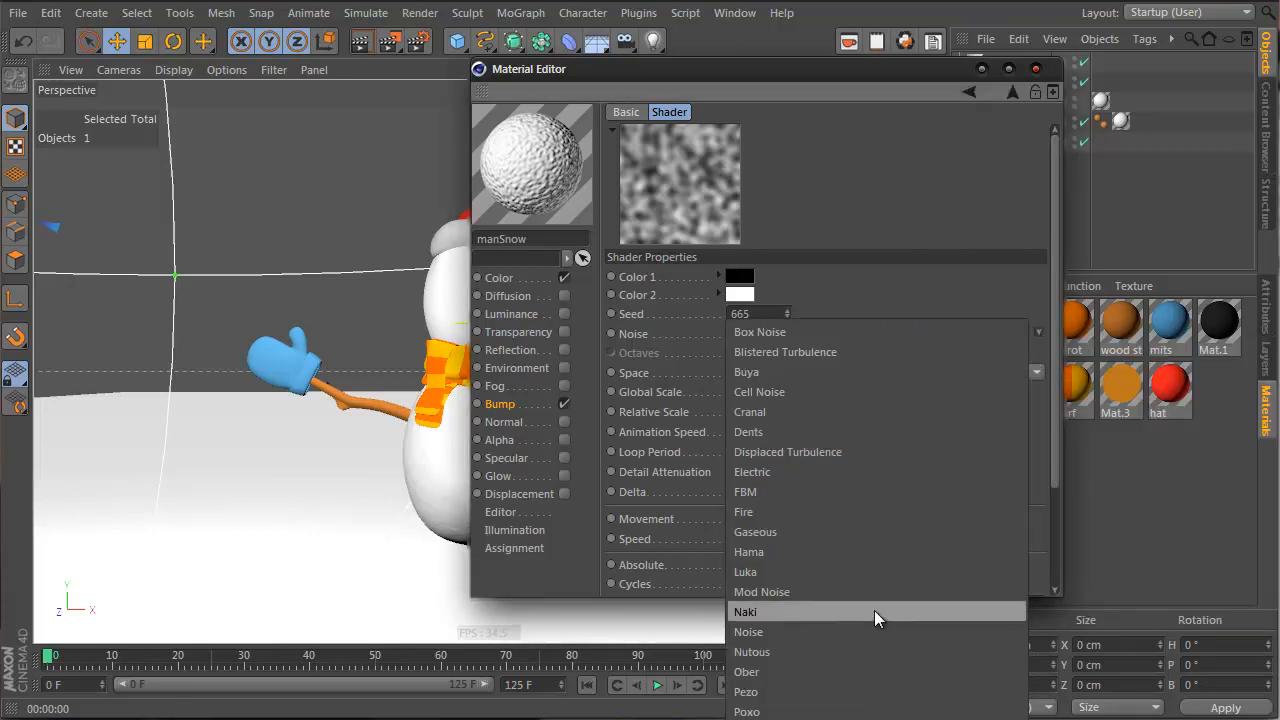
{"action": "left_click", "coordinate": [876, 330]}
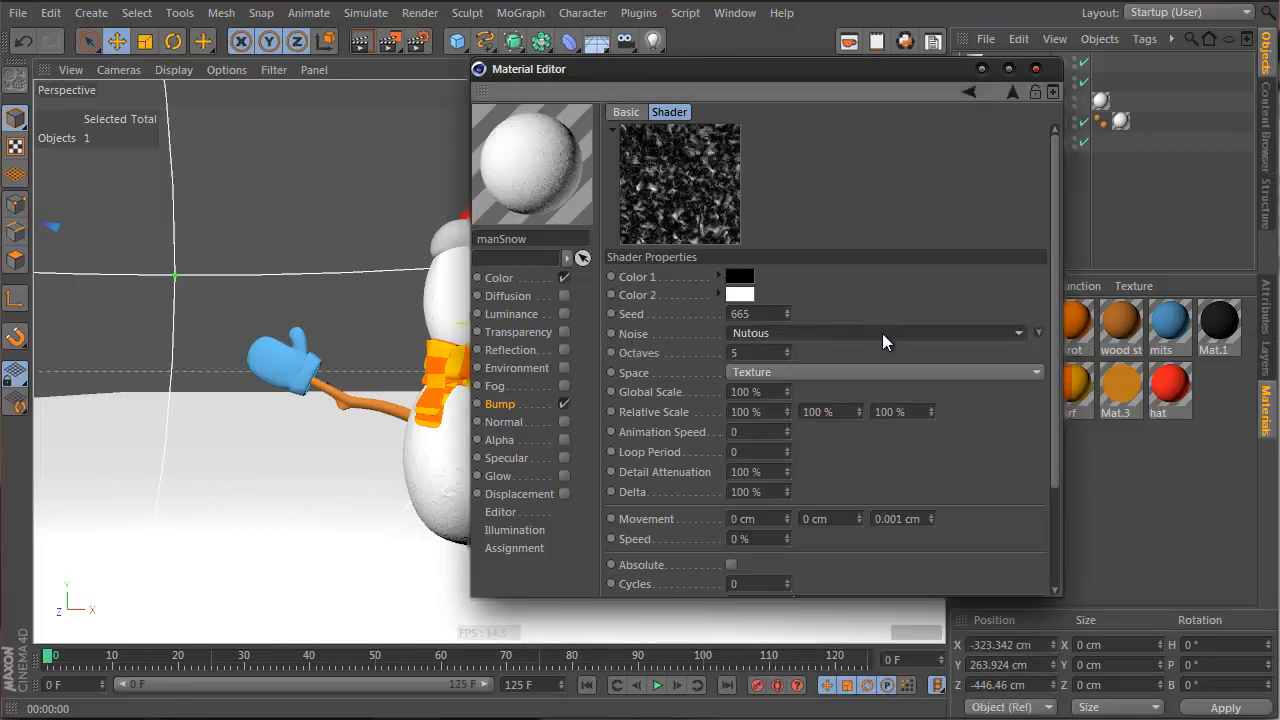
{"action": "scroll", "coordinate": [882, 333], "scroll_direction": "up", "scroll_amount": 4}
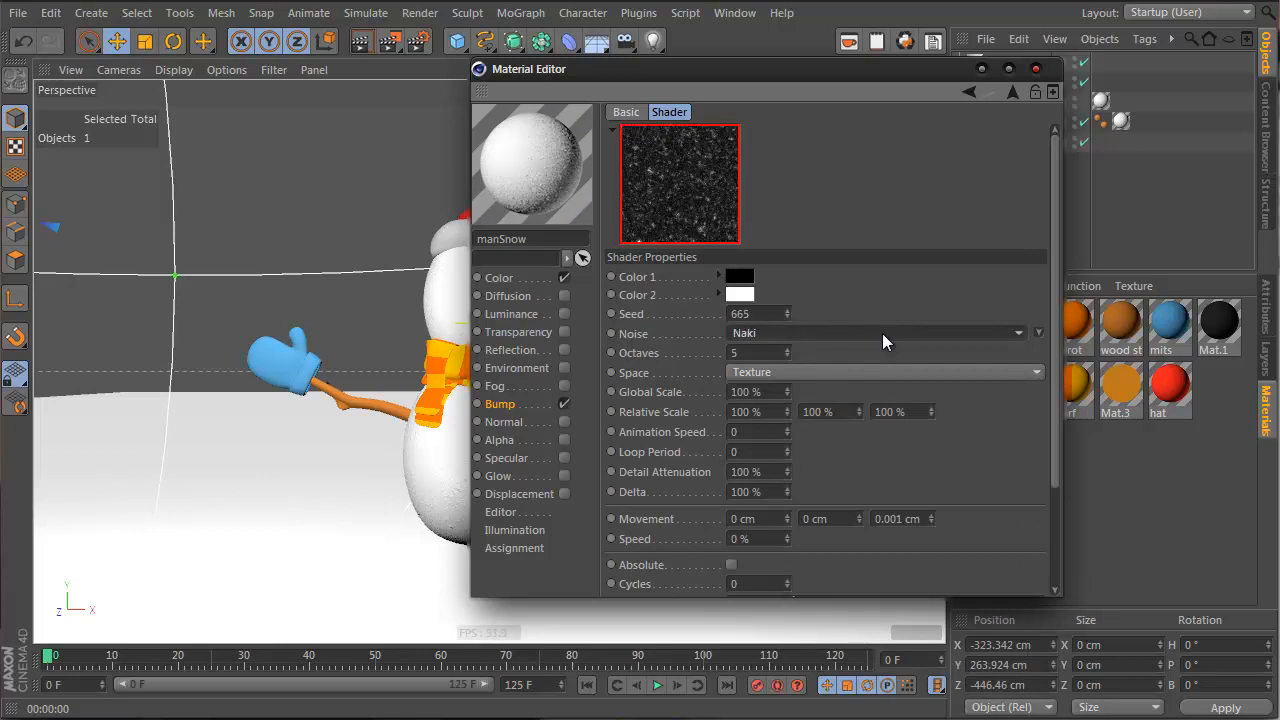
{"action": "scroll", "coordinate": [882, 333], "scroll_direction": "up", "scroll_amount": 2}
{"action": "left_click", "coordinate": [1038, 333]}
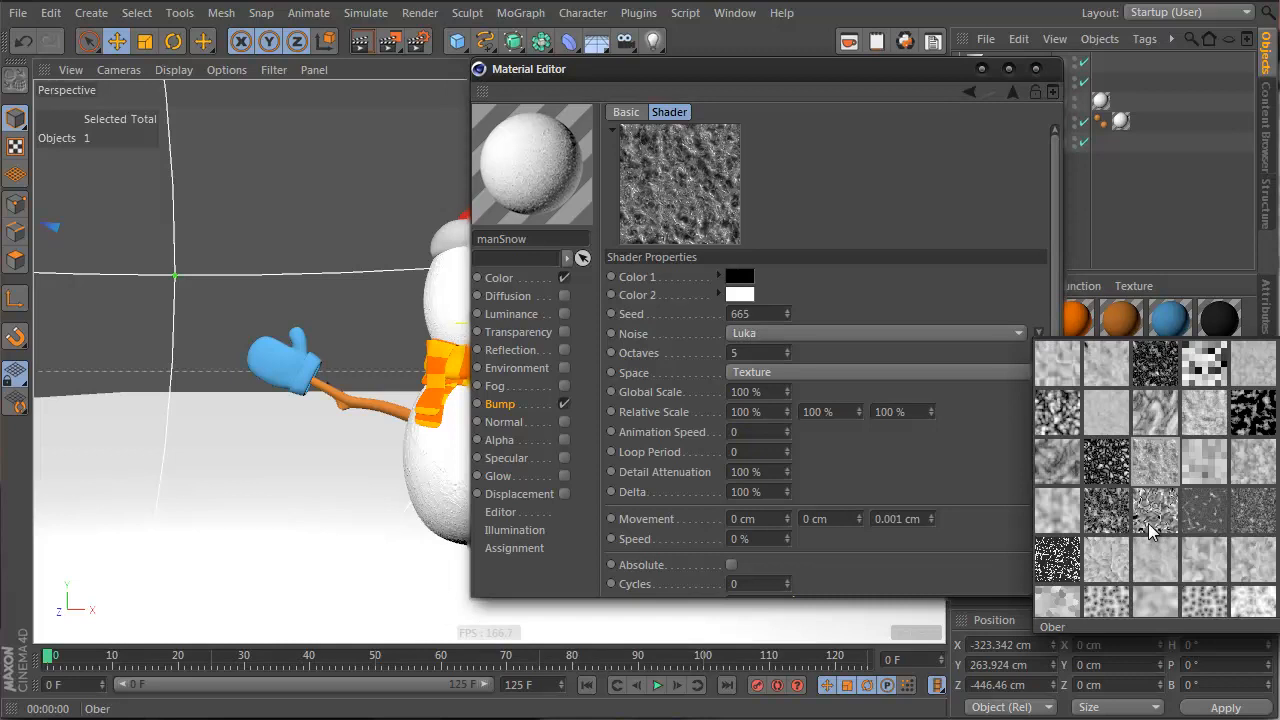
{"action": "scroll", "coordinate": [1120, 482], "scroll_direction": "down", "scroll_amount": 1}
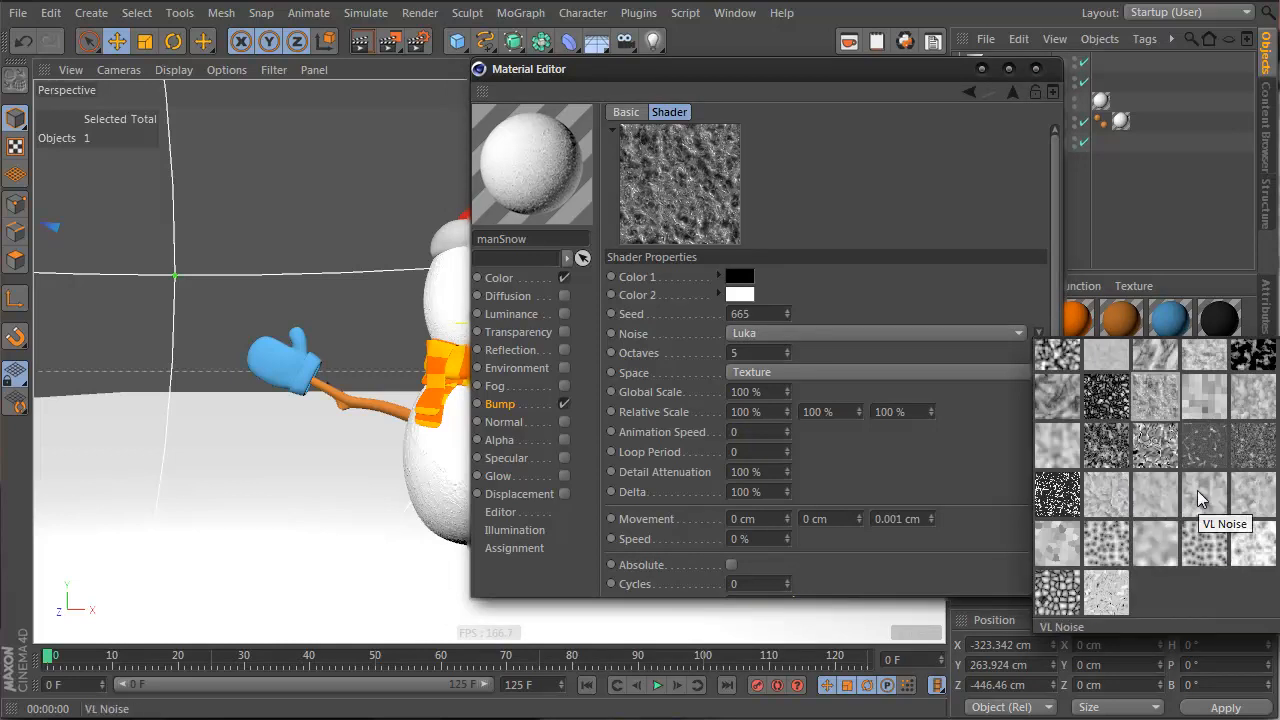
{"action": "left_click", "coordinate": [1155, 499]}
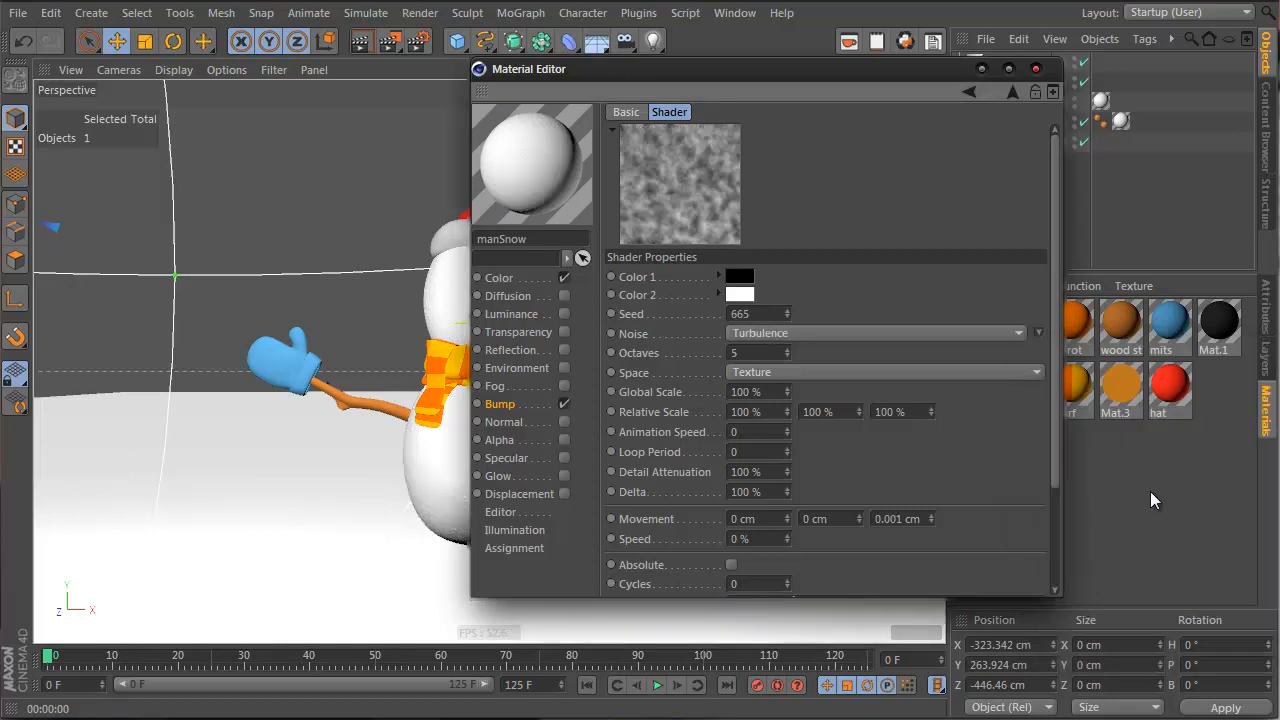
{"action": "left_click", "coordinate": [1009, 91]}
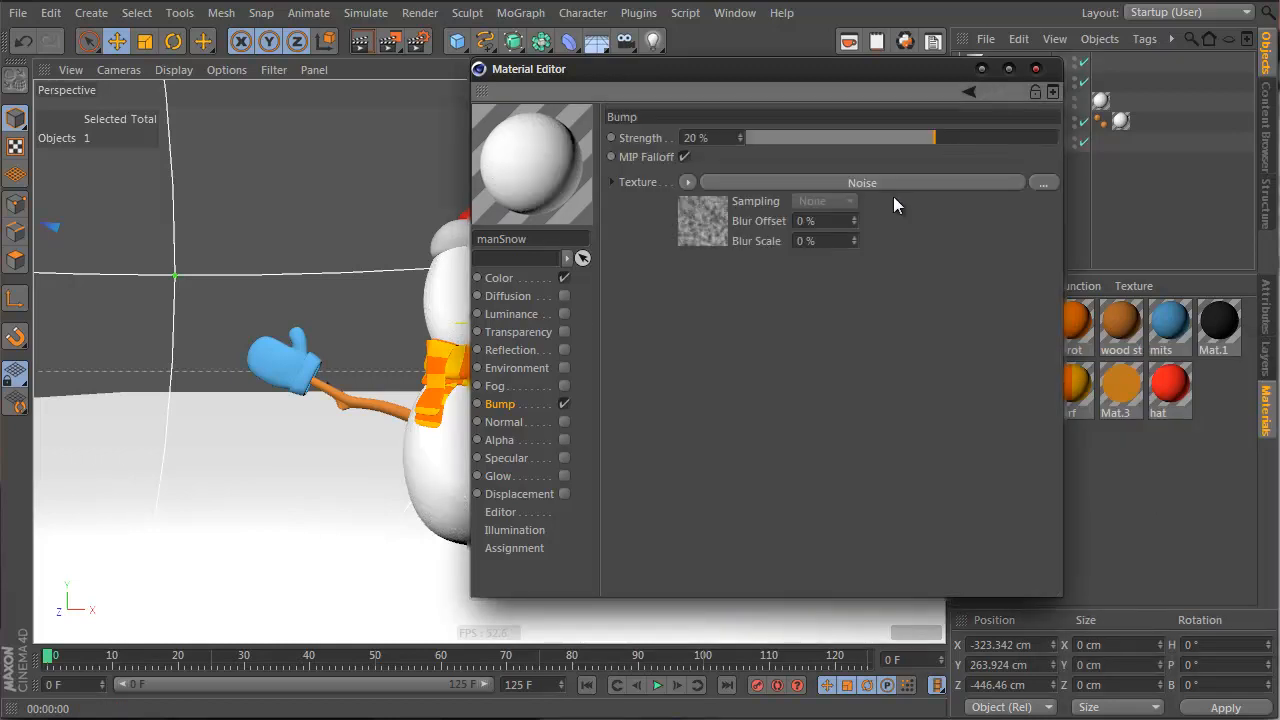
Set manSnow's bump to 49% and enable Specular: width 58%, height 22%, falloff -29%, inner width 16%
{"action": "left_click_drag", "start_coordinate": [974, 132], "coordinate": [982, 132]}
{"action": "left_click", "coordinate": [564, 458]}
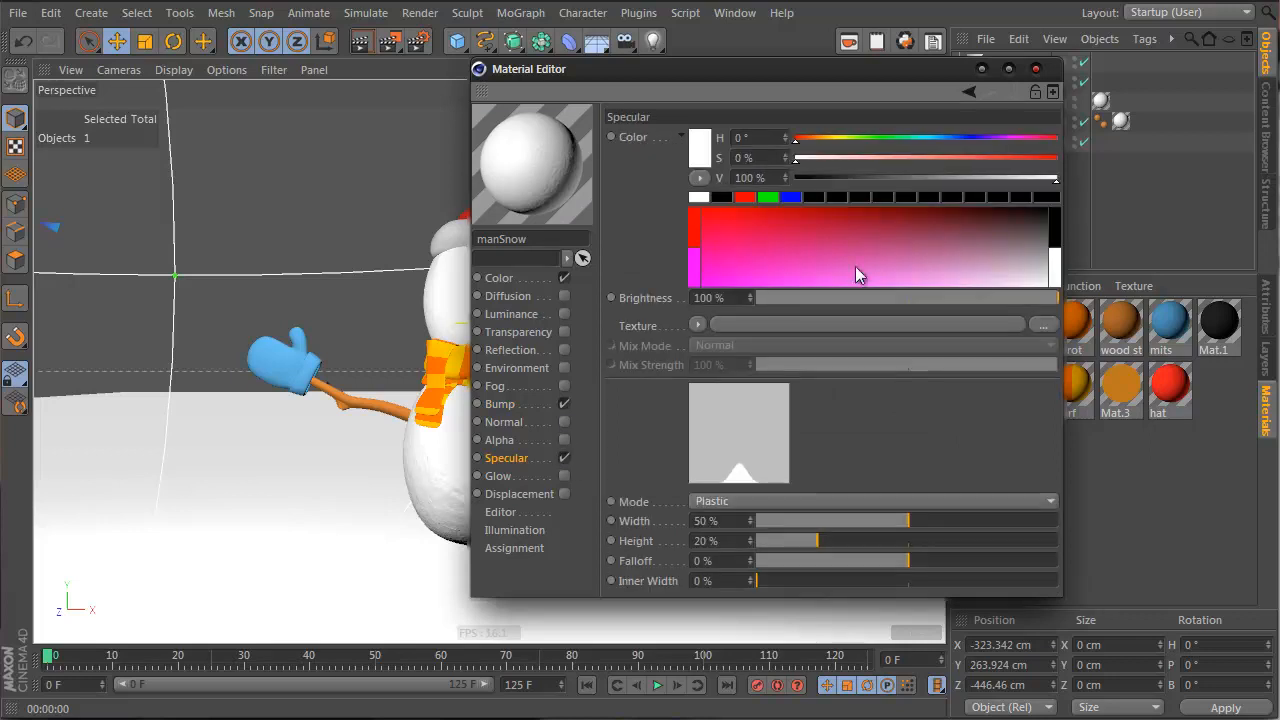
{"action": "left_click_drag", "start_coordinate": [910, 528], "coordinate": [829, 530]}
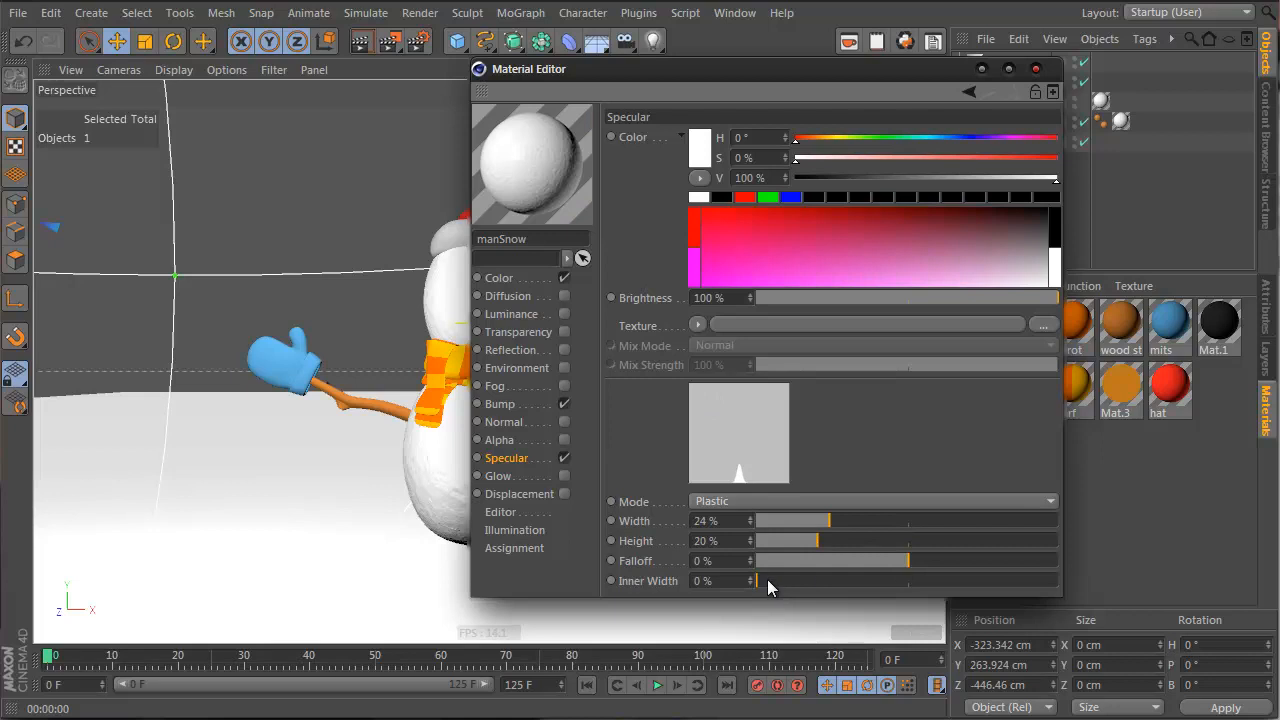
{"action": "left_click_drag", "start_coordinate": [767, 580], "coordinate": [805, 588]}
{"action": "left_click_drag", "start_coordinate": [900, 557], "coordinate": [932, 530]}
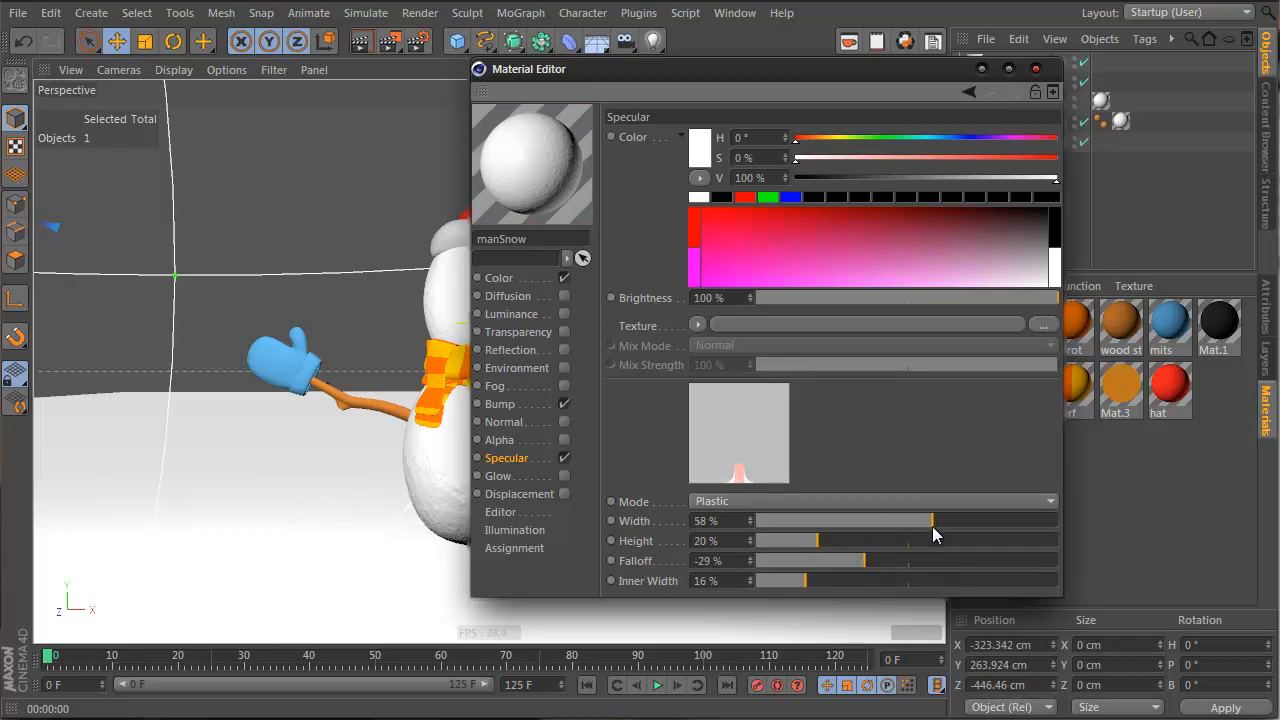
{"action": "mouse_move", "coordinate": [805, 541]}
{"action": "left_mouse_down"}
{"action": "mouse_move", "coordinate": [782, 542]}
{"action": "mouse_move", "coordinate": [823, 542]}
{"action": "left_mouse_up"}
Replace the manSnow bump texture with a Layer shader holding two Noise layers
{"action": "left_click", "coordinate": [540, 404]}
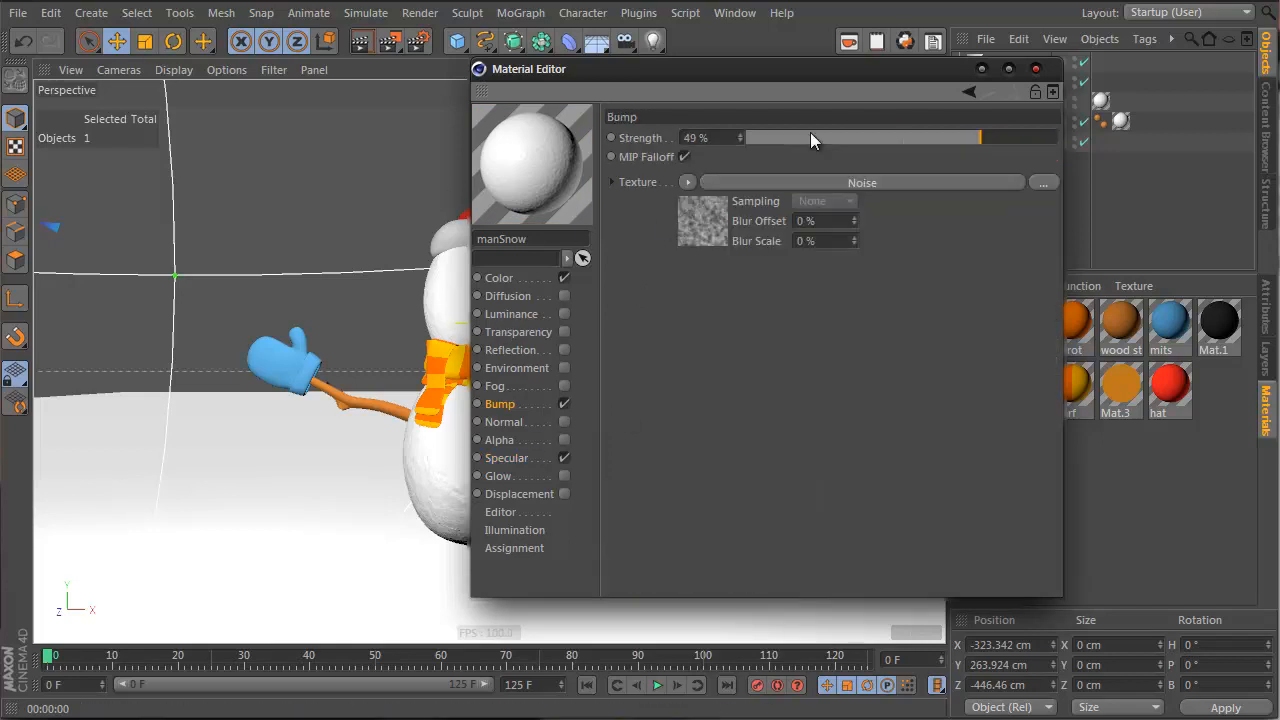
{"action": "left_click", "coordinate": [687, 185]}
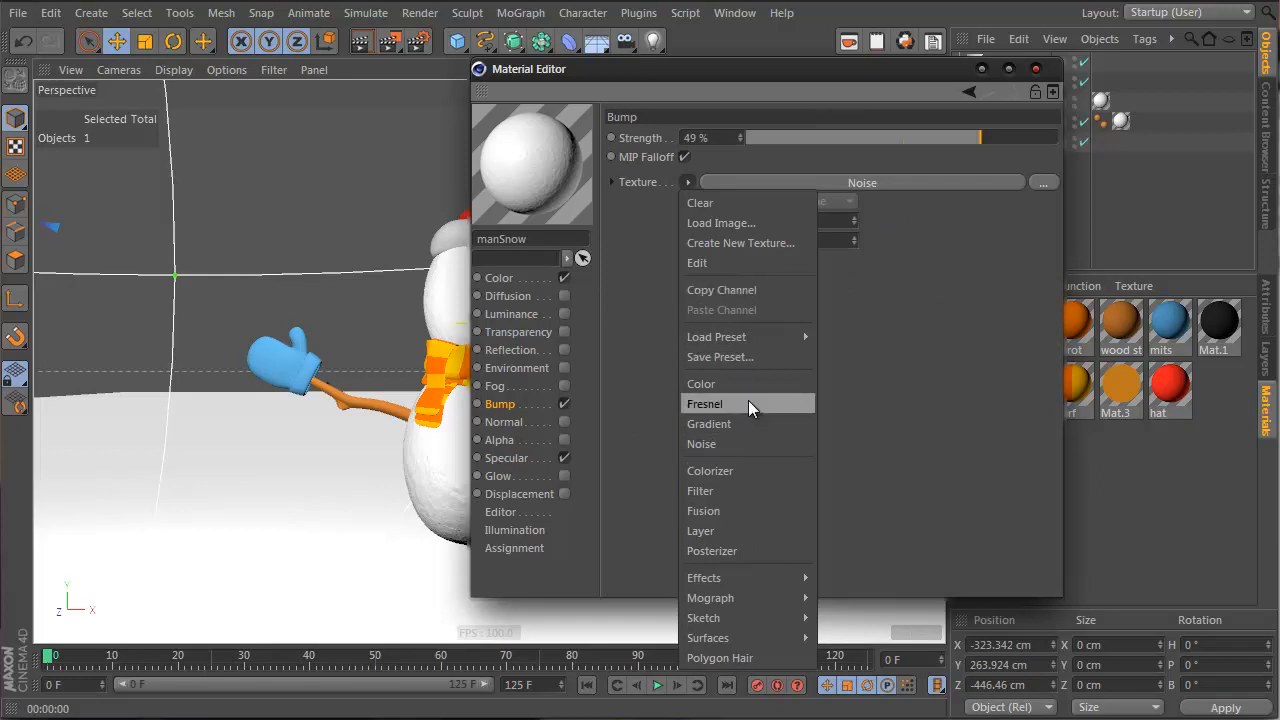
{"action": "left_click", "coordinate": [751, 531]}
{"action": "left_click", "coordinate": [717, 235]}
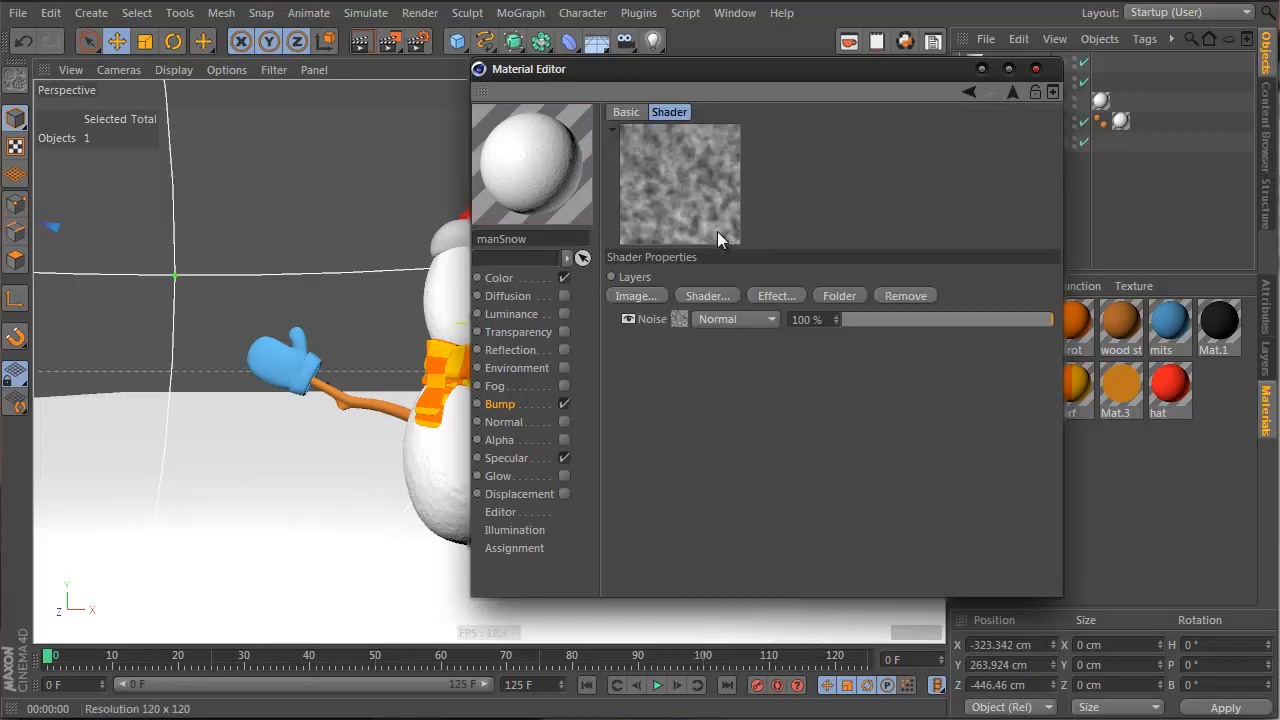
{"action": "left_click", "coordinate": [697, 298]}
{"action": "left_click", "coordinate": [797, 410]}
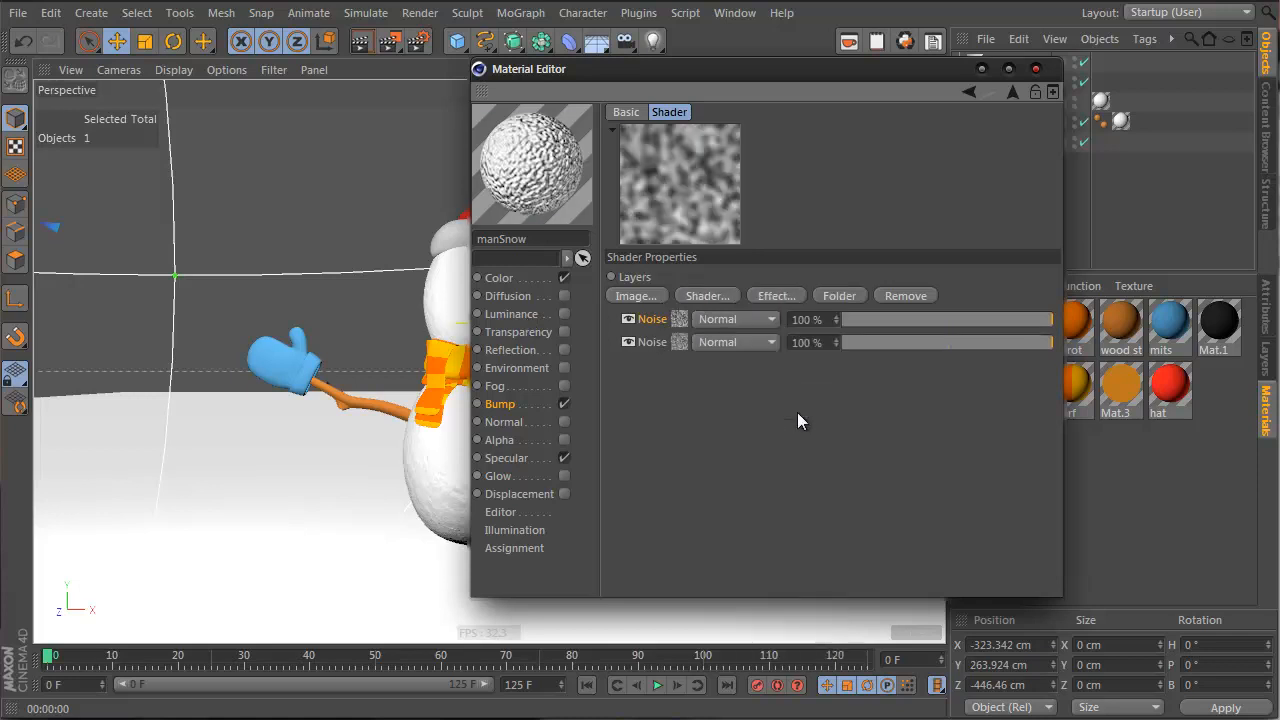
Set the first Noise layer to the Gaseous type with a larger global scale
{"action": "left_click", "coordinate": [681, 318]}
{"action": "left_click", "coordinate": [1045, 331]}
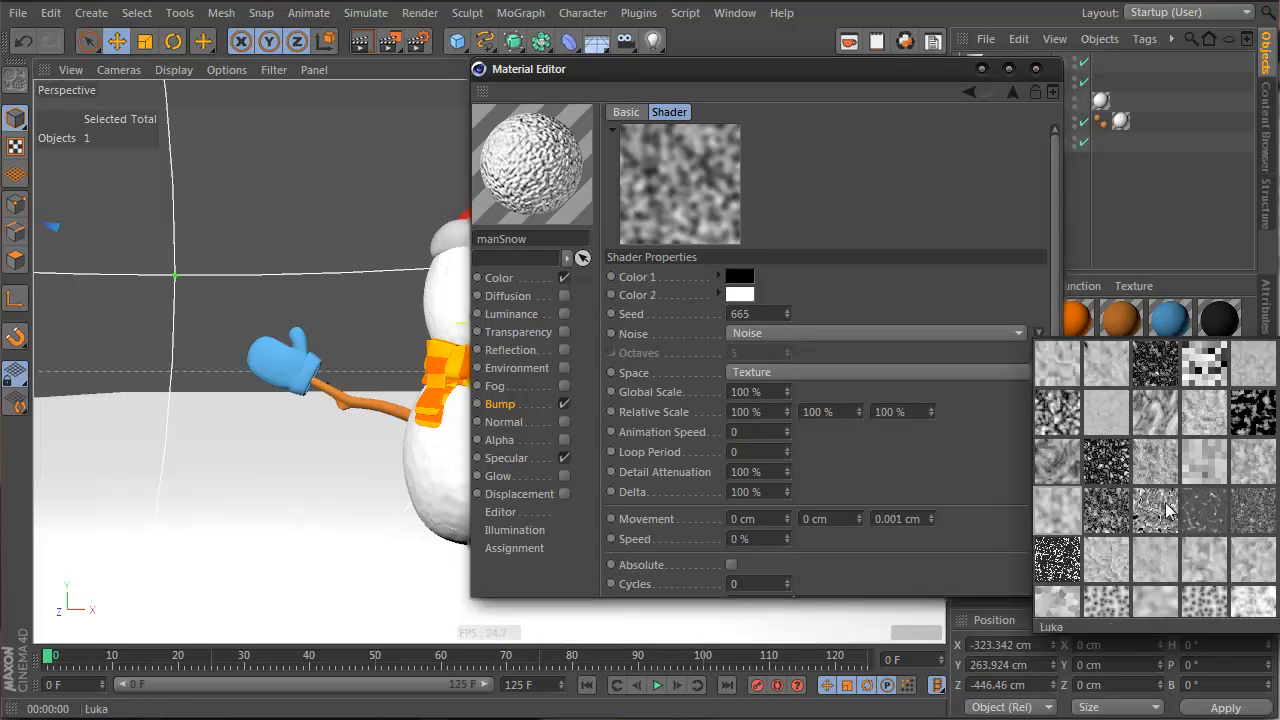
{"action": "left_click", "coordinate": [1158, 427]}
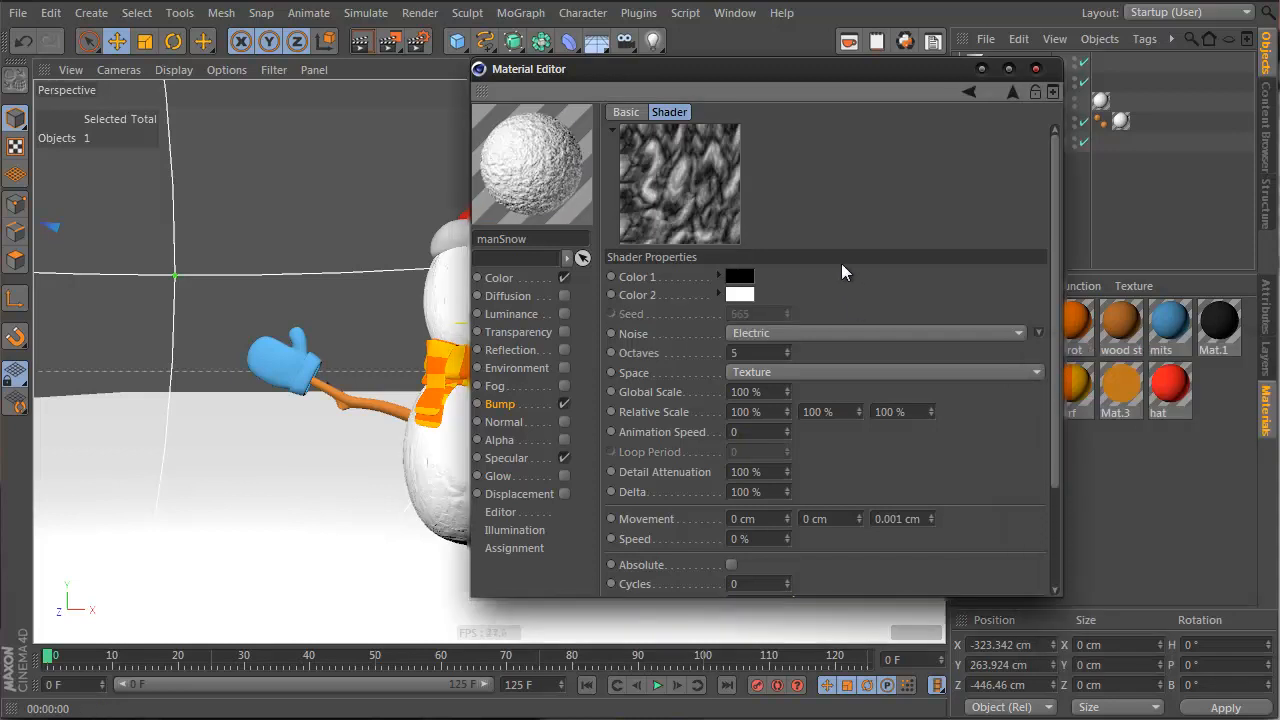
{"action": "left_click", "coordinate": [1028, 334]}
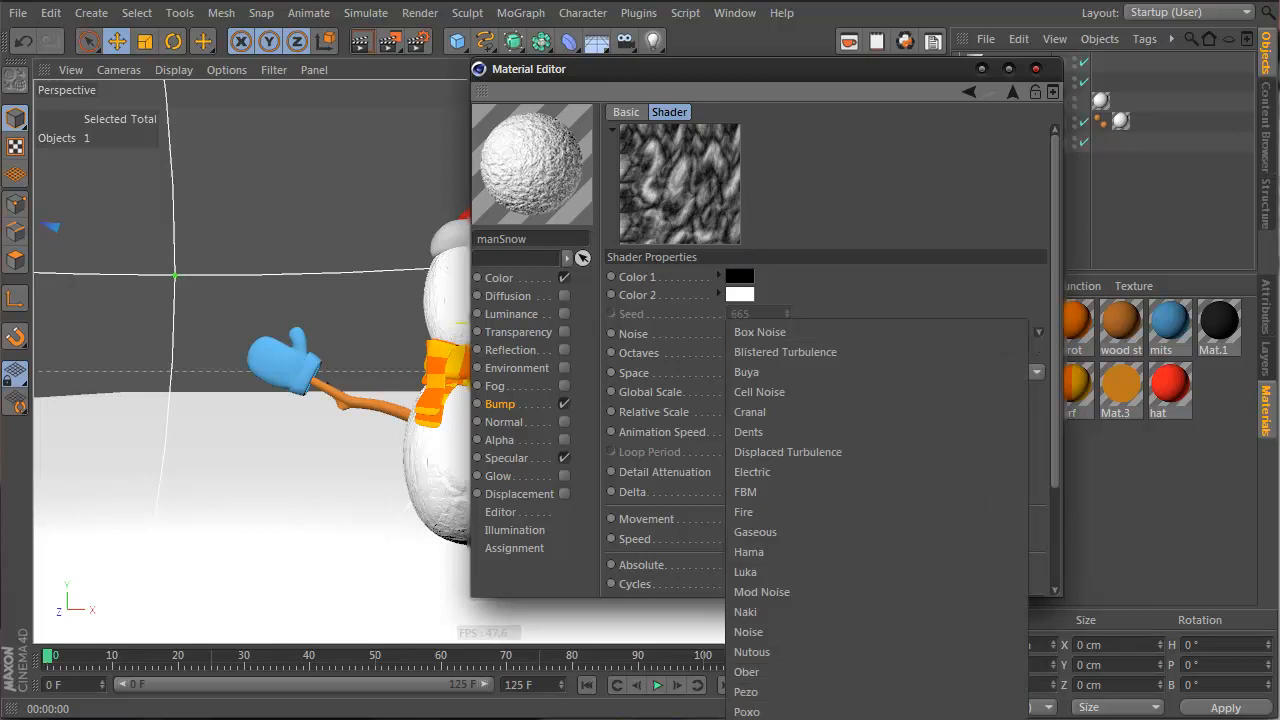
{"action": "left_click", "coordinate": [758, 534]}
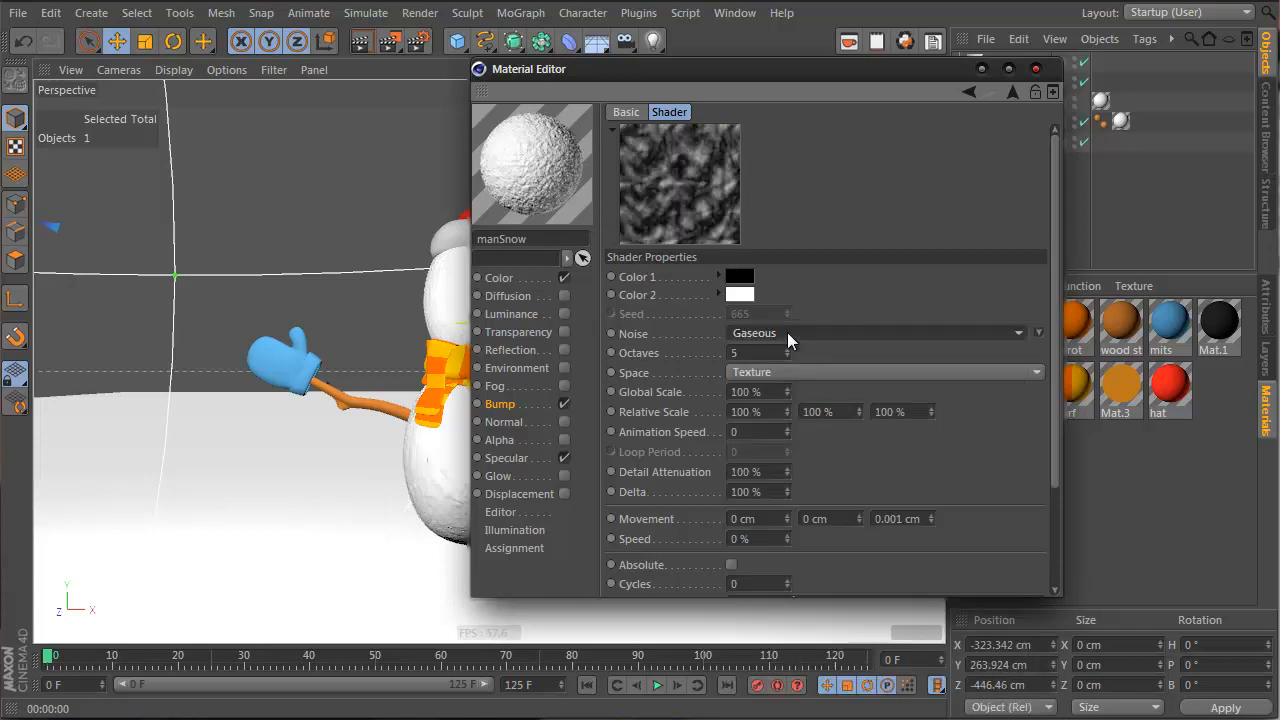
{"action": "left_click_drag", "start_coordinate": [791, 397], "coordinate": [788, 392]}
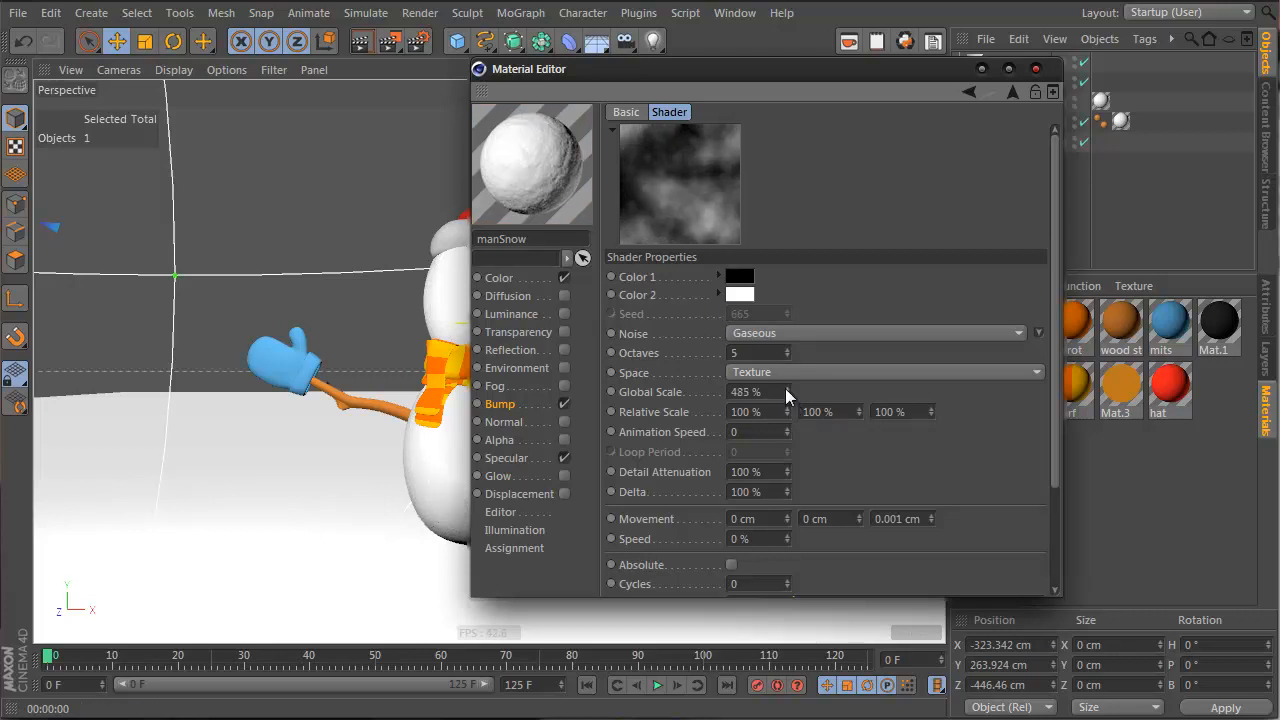
{"action": "left_click", "coordinate": [1012, 92]}
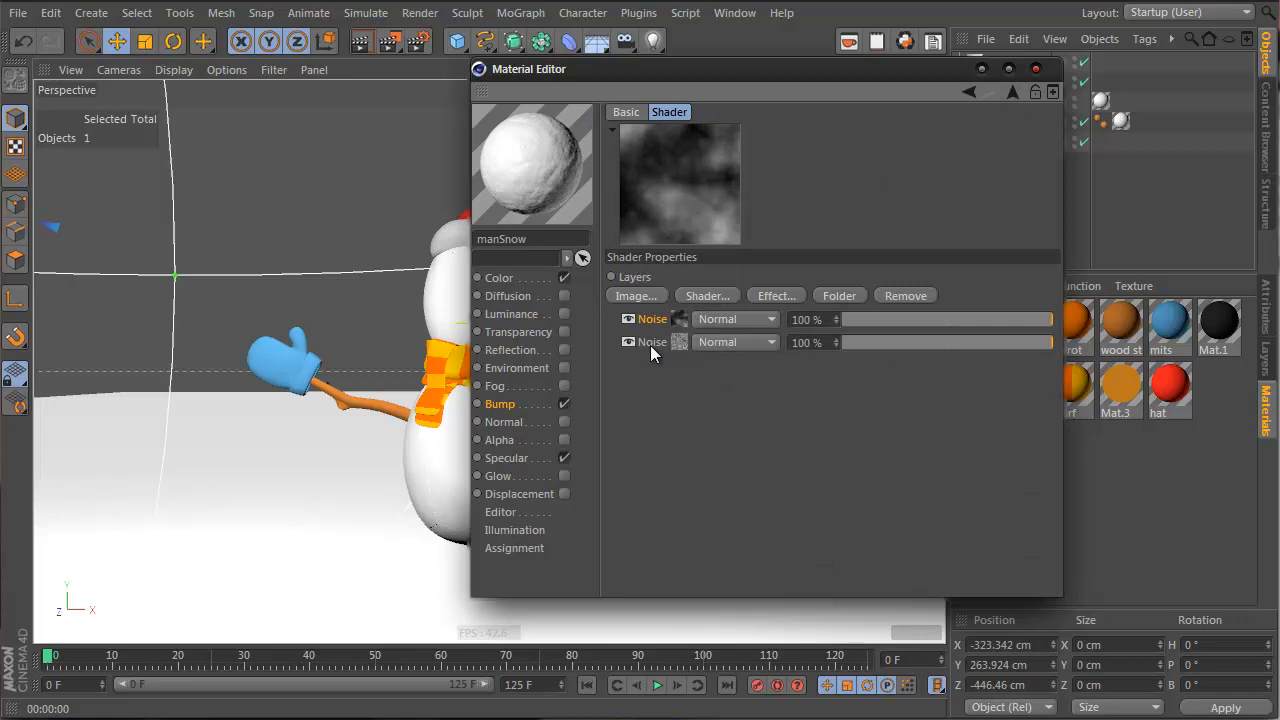
Reorder the Noise layers and set the top one to Add at 62% opacity, then test-render
{"action": "left_click_drag", "start_coordinate": [650, 344], "coordinate": [647, 318]}
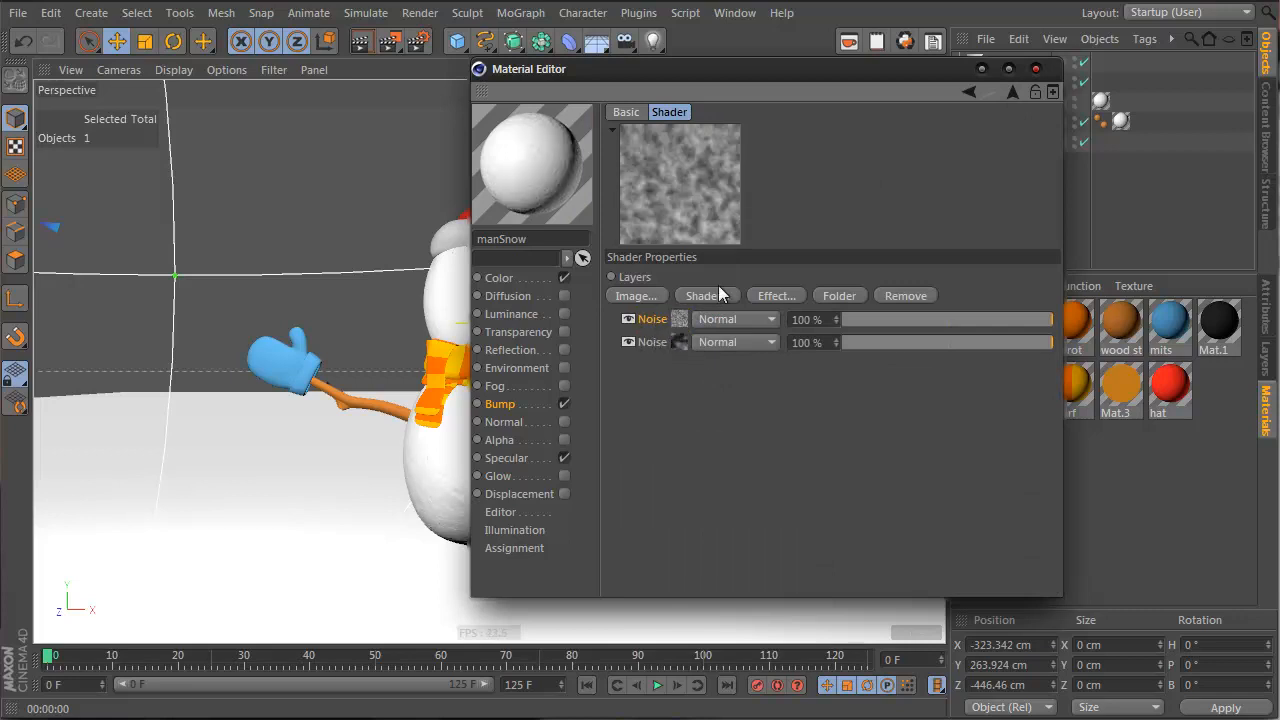
{"action": "left_click", "coordinate": [763, 319]}
{"action": "left_click", "coordinate": [746, 366]}
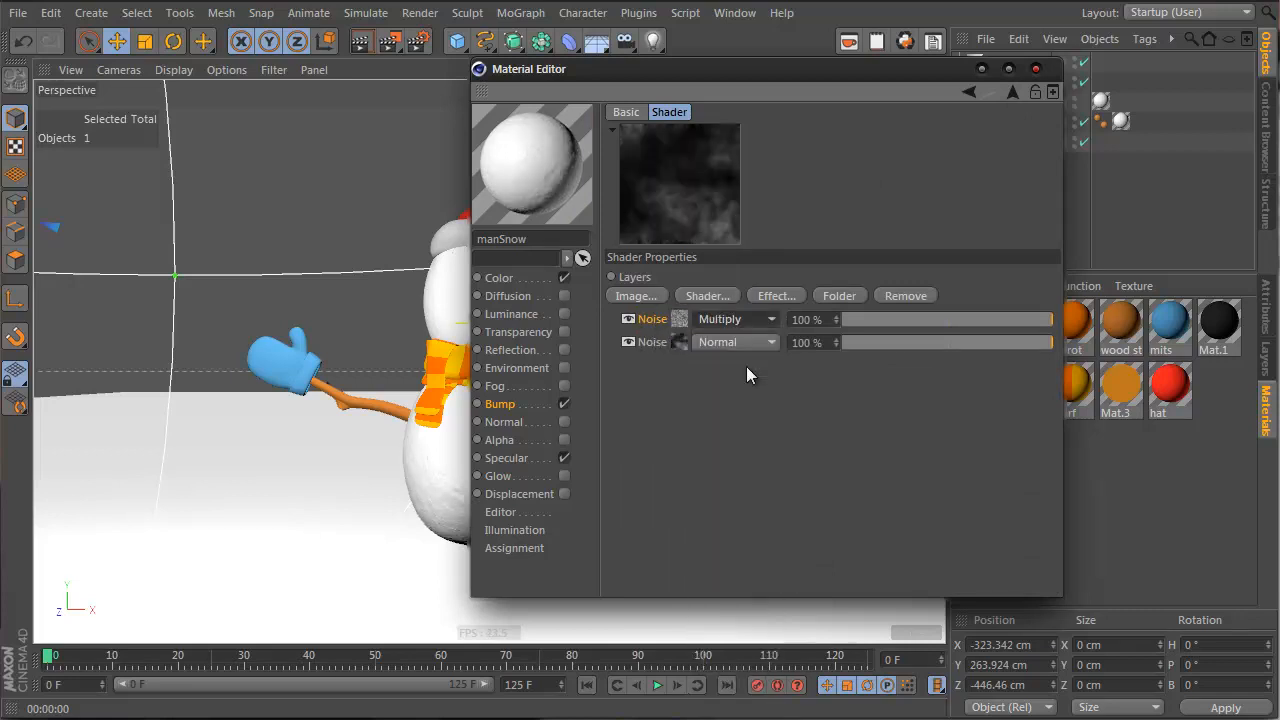
{"action": "mouse_move", "coordinate": [957, 319]}
{"action": "left_mouse_down"}
{"action": "mouse_move", "coordinate": [972, 322]}
{"action": "mouse_move", "coordinate": [904, 322]}
{"action": "mouse_move", "coordinate": [977, 324]}
{"action": "left_mouse_up"}
{"action": "left_click", "coordinate": [753, 317]}
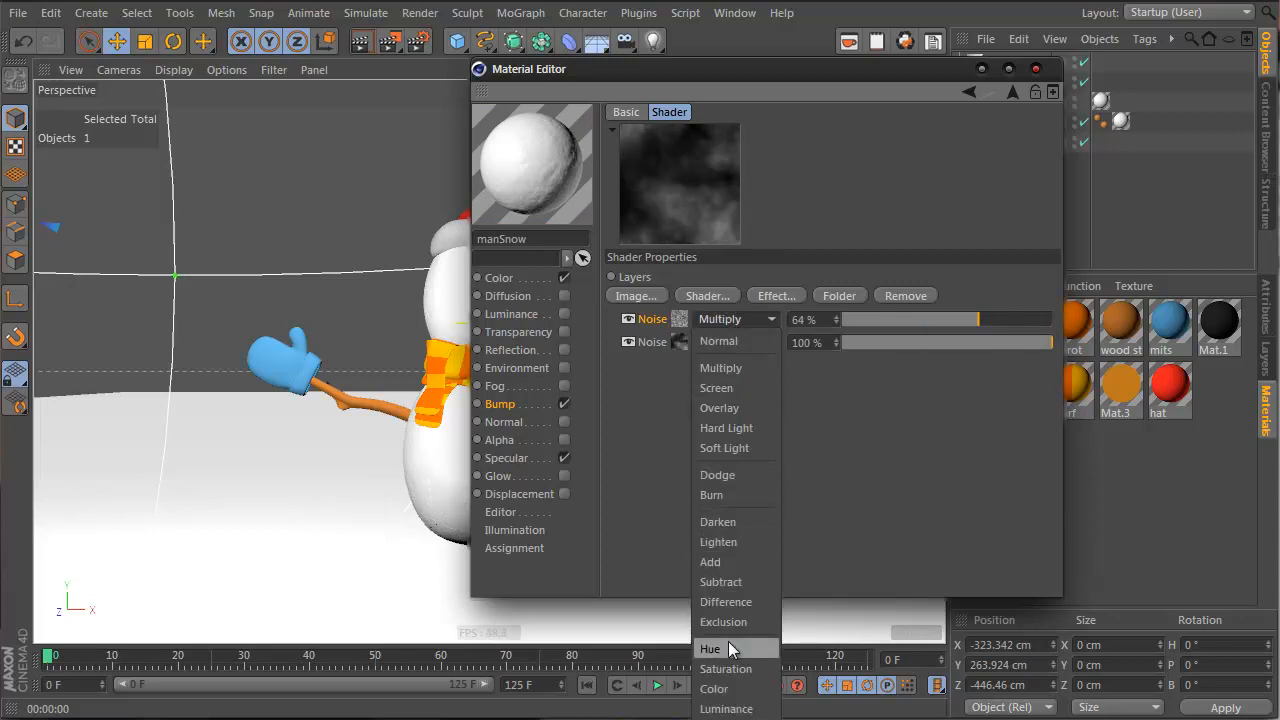
{"action": "left_click", "coordinate": [737, 562]}
{"action": "left_click_drag", "start_coordinate": [1017, 323], "coordinate": [1115, 310]}
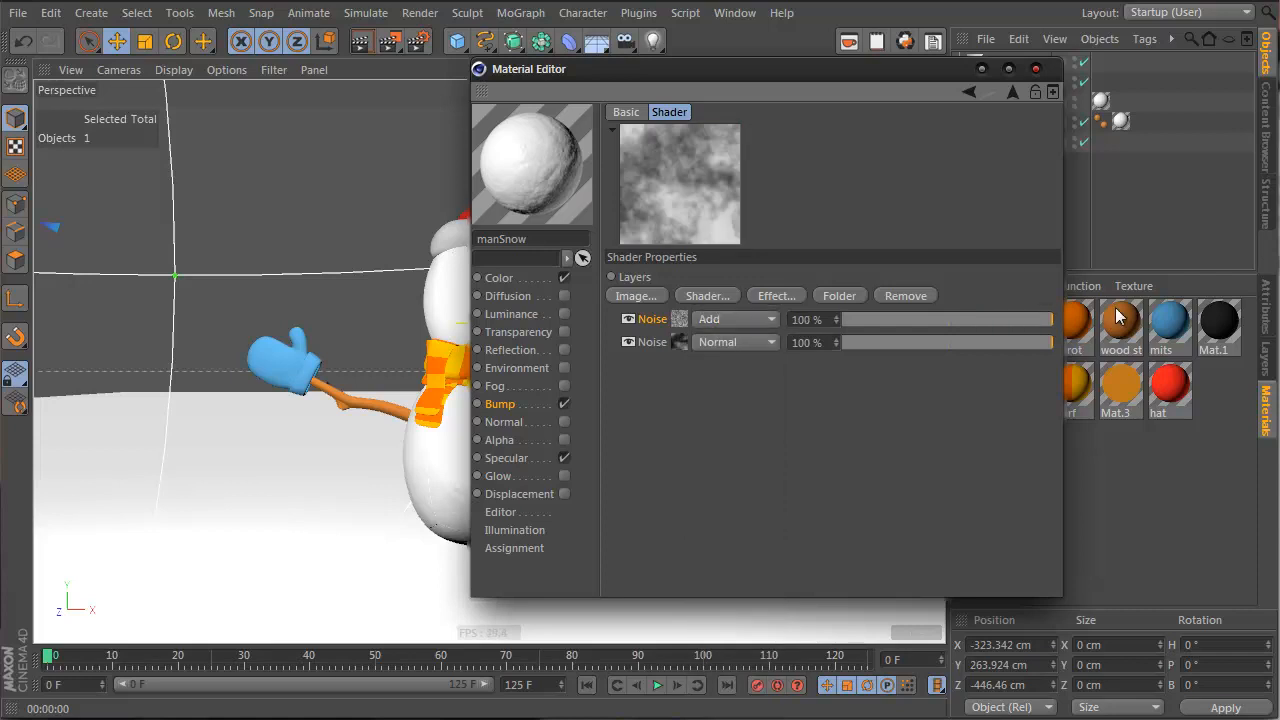
{"action": "left_click_drag", "start_coordinate": [937, 320], "coordinate": [842, 320]}
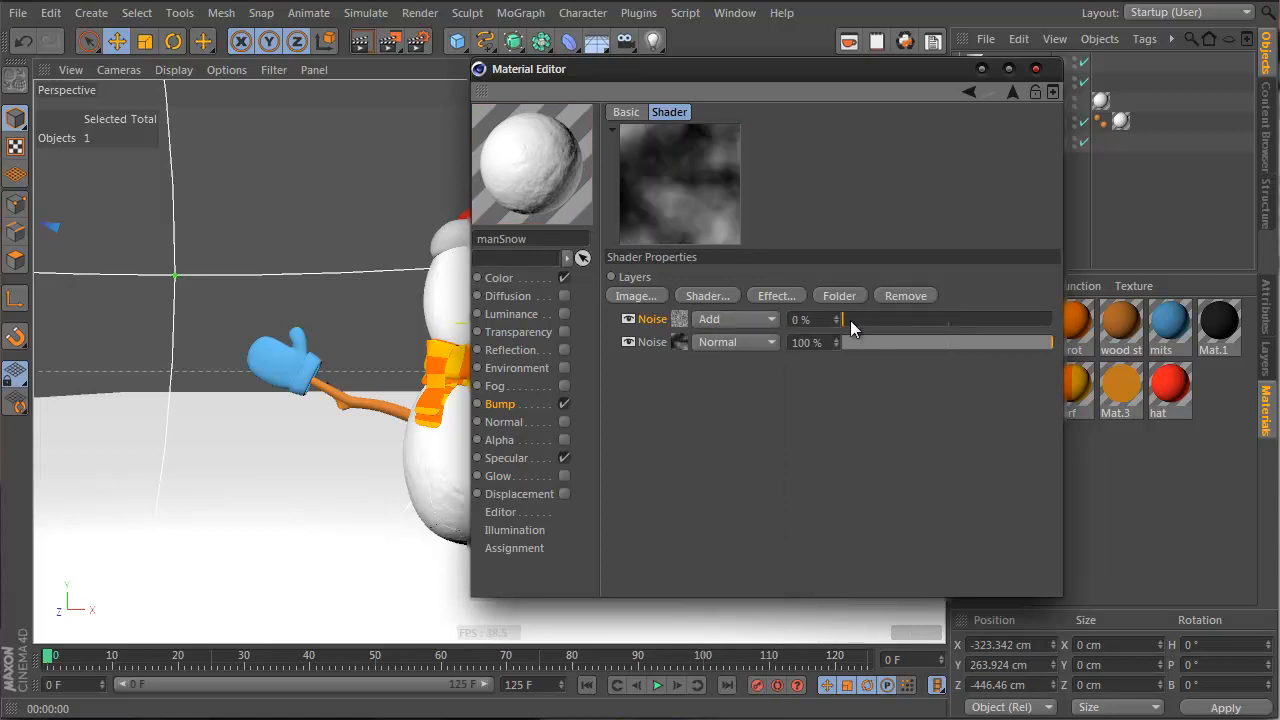
{"action": "left_click", "coordinate": [629, 321]}
{"action": "left_click_drag", "start_coordinate": [899, 319], "coordinate": [974, 328]}
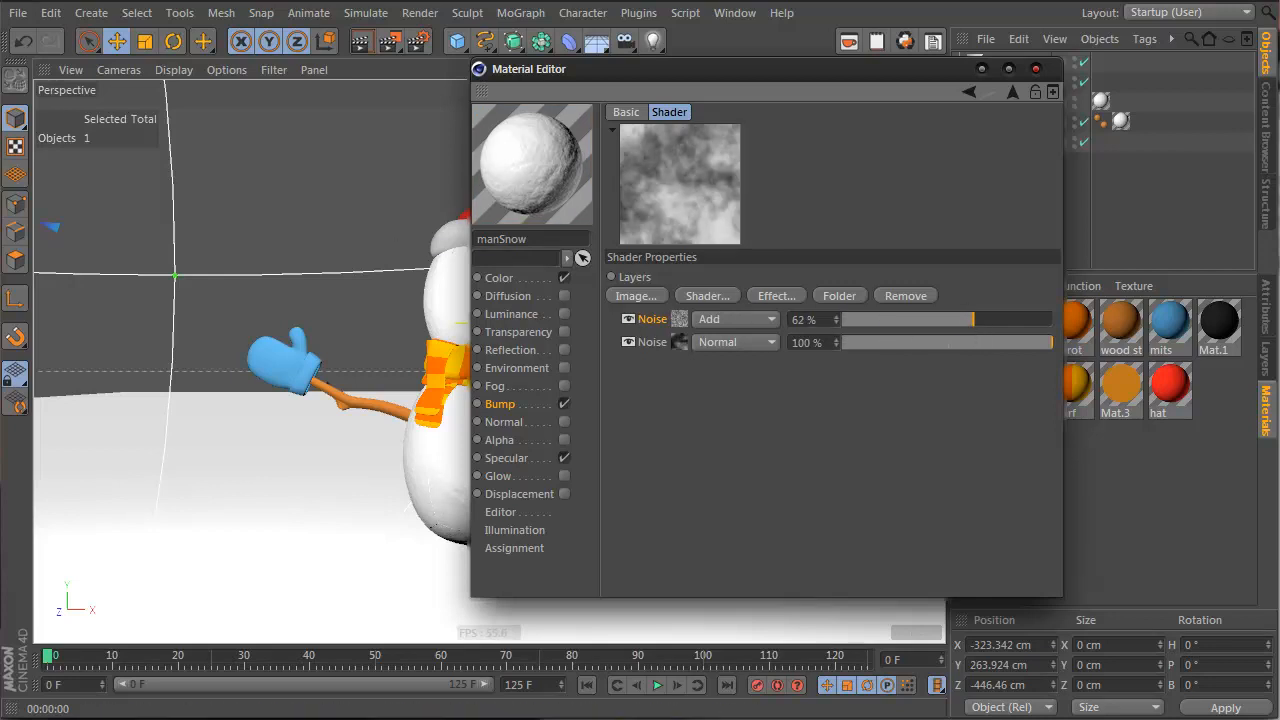
{"action": "left_click_drag", "start_coordinate": [907, 73], "coordinate": [1213, 80]}
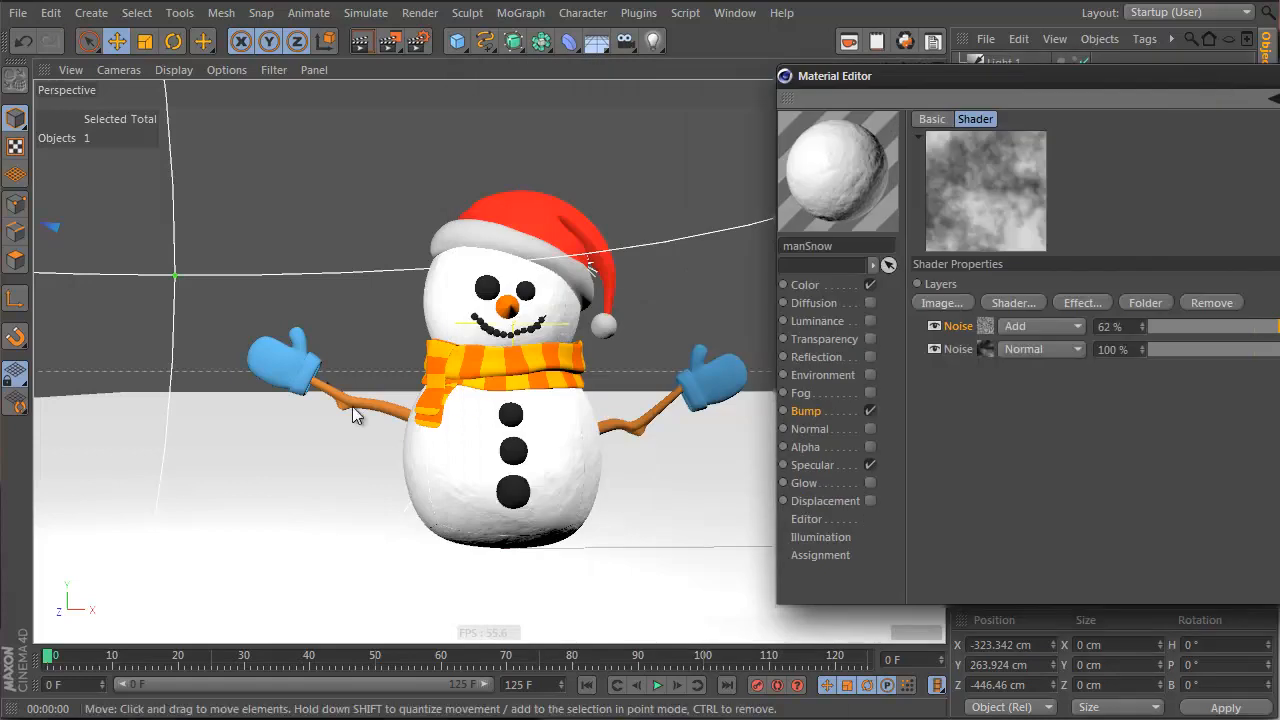
{"action": "left_click", "coordinate": [363, 43]}
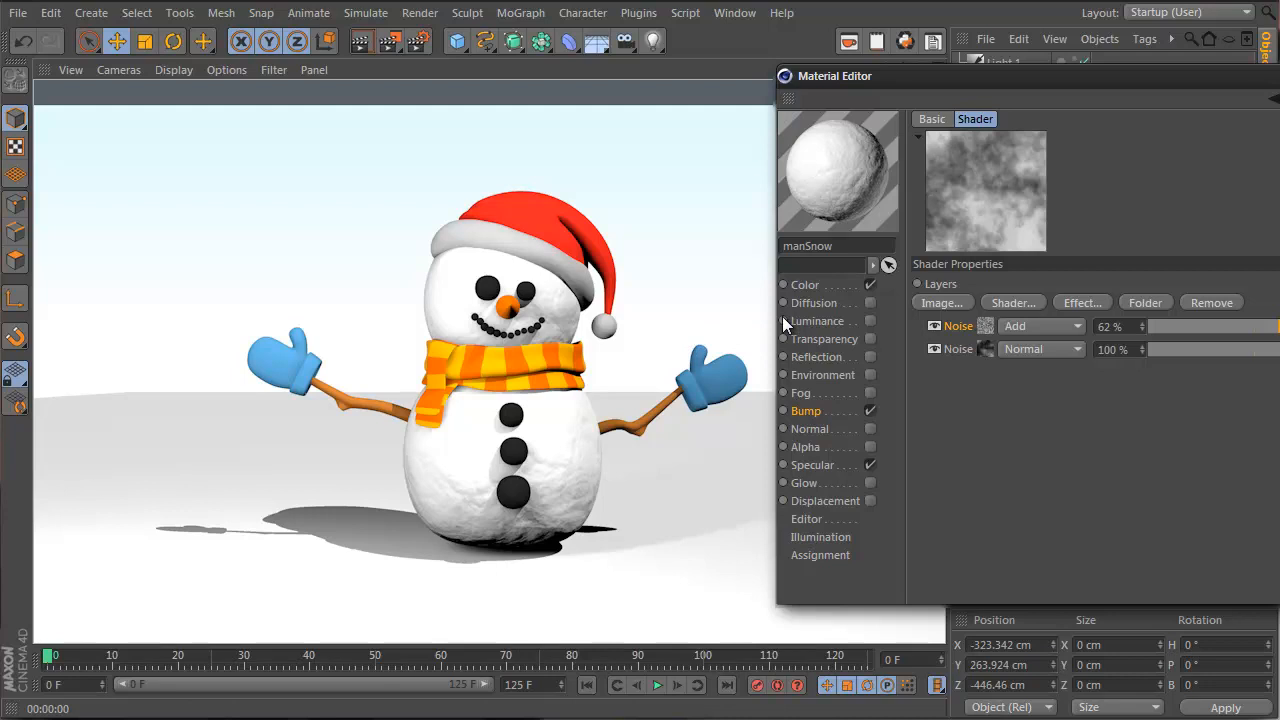
Enable manSnow's Luminance with a Fresnel texture whose left gradient knot is light blue
{"action": "left_click", "coordinate": [868, 319]}
{"action": "left_click", "coordinate": [1003, 331]}
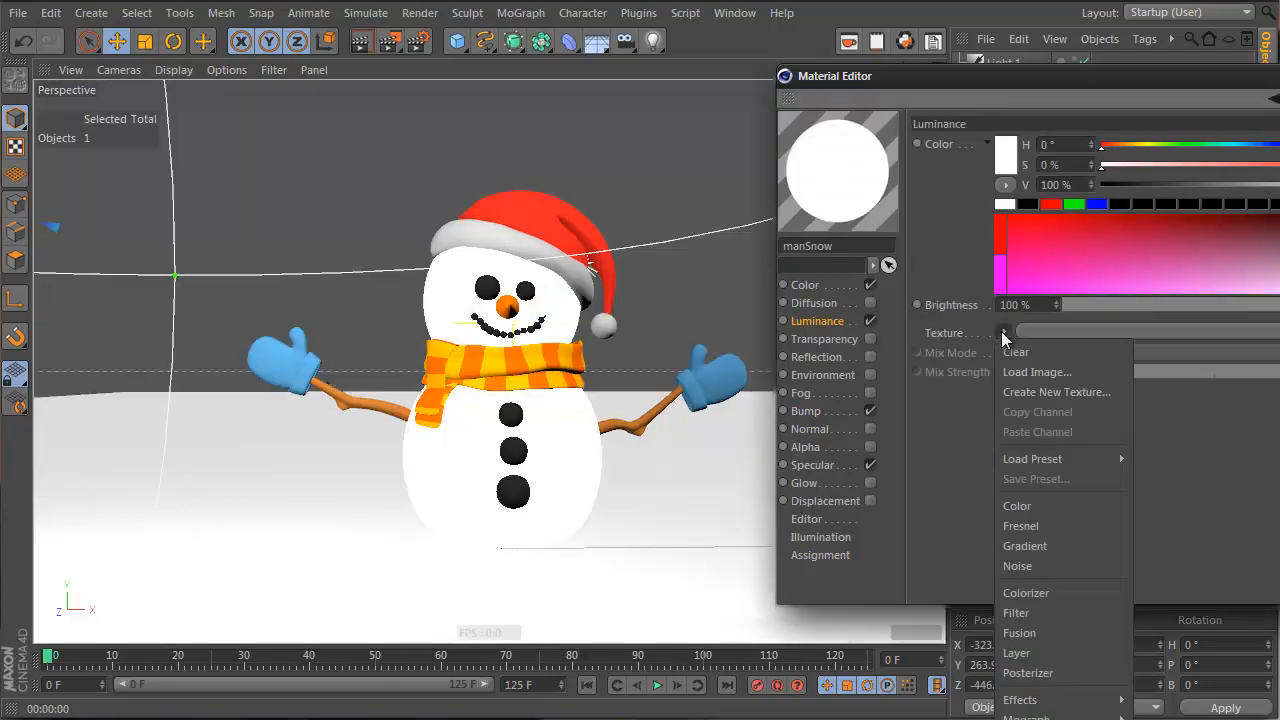
{"action": "left_click", "coordinate": [1067, 524]}
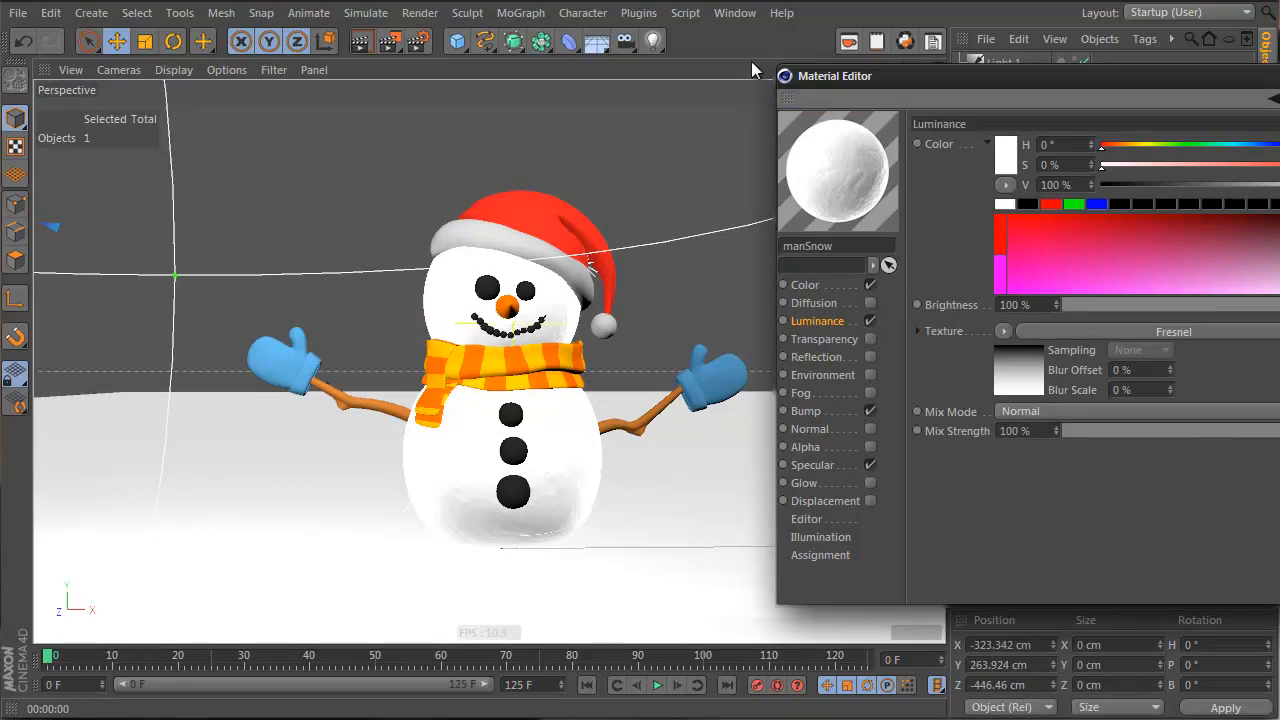
{"action": "left_click", "coordinate": [1036, 382]}
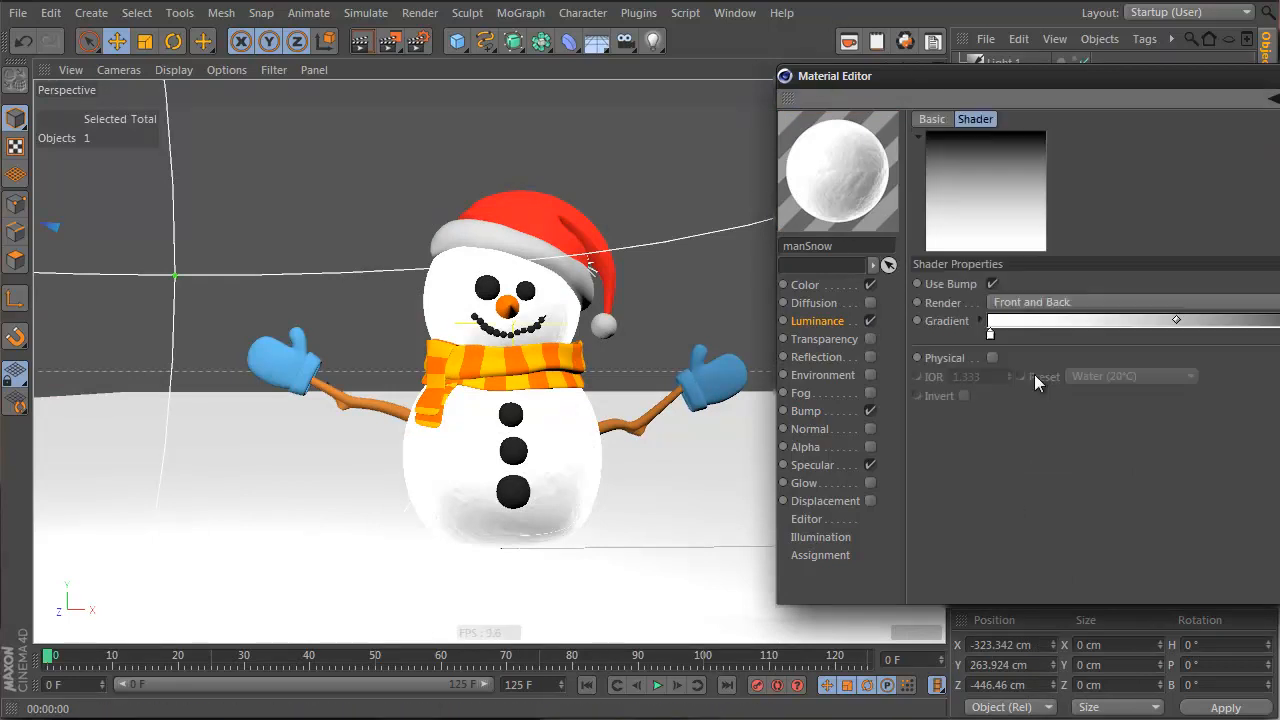
{"action": "left_click", "coordinate": [990, 333]}
{"action": "left_click_drag", "start_coordinate": [1204, 418], "coordinate": [1242, 414]}
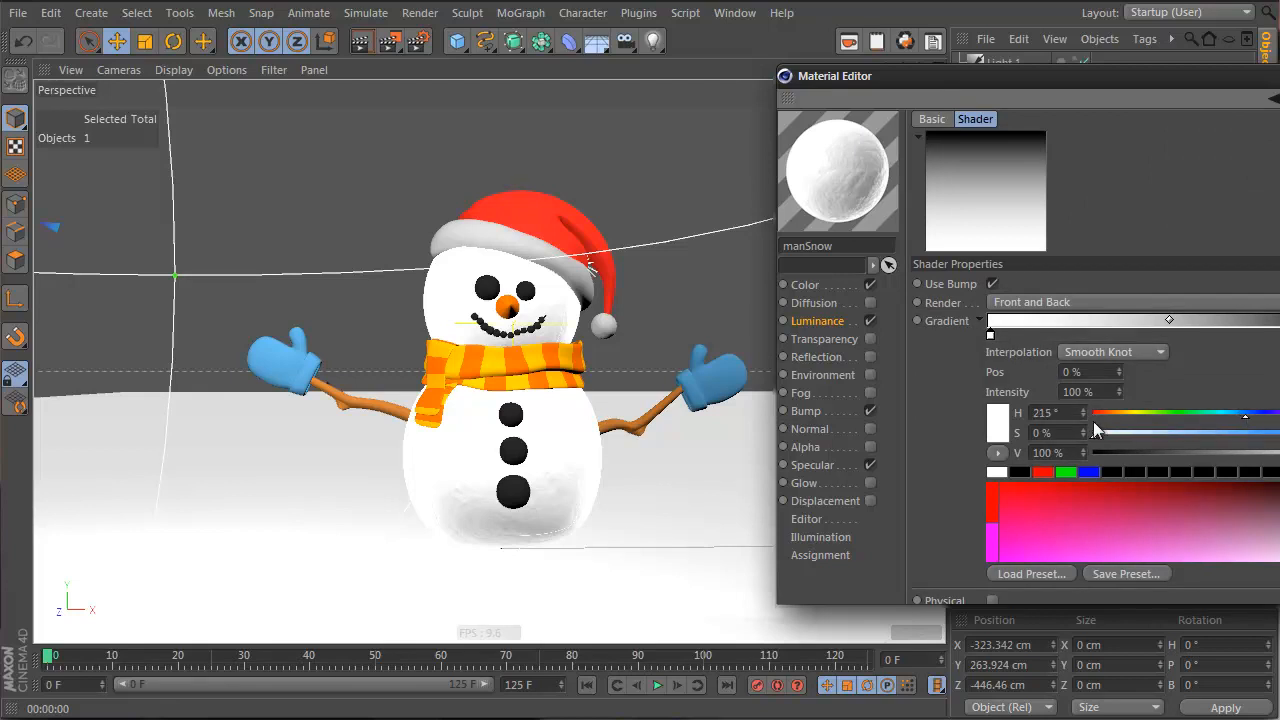
{"action": "left_click_drag", "start_coordinate": [1094, 430], "coordinate": [1121, 436]}
{"action": "left_click", "coordinate": [1272, 97]}
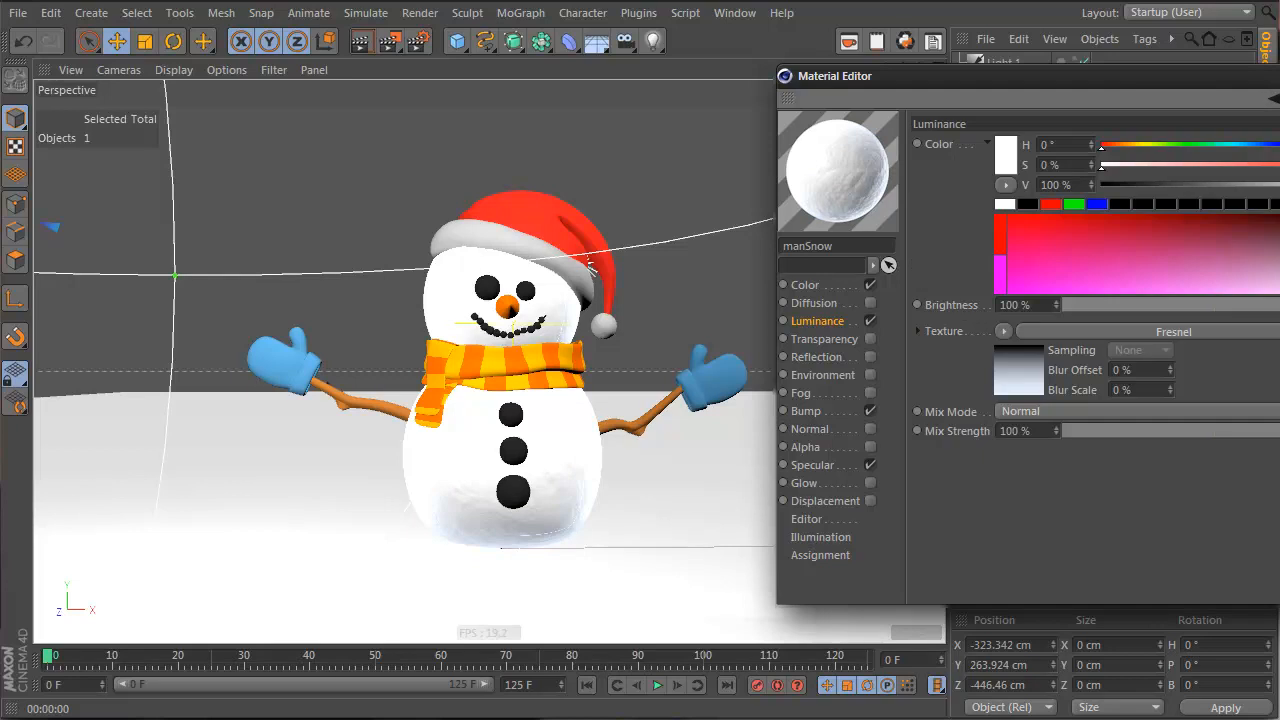
Set luminance Brightness to 0% and Mix Strength to 28%, render, and close the editor
{"action": "left_click", "coordinate": [344, 19]}
{"action": "left_click", "coordinate": [344, 19]}
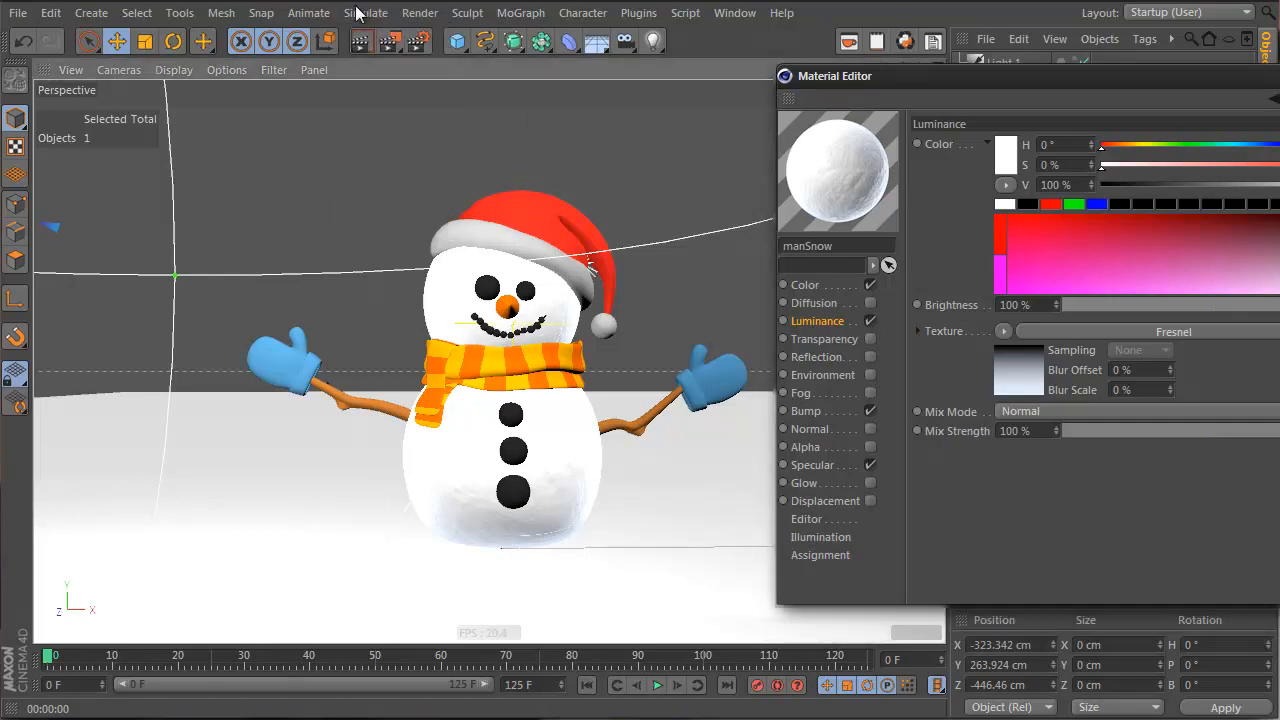
{"action": "left_click", "coordinate": [357, 43]}
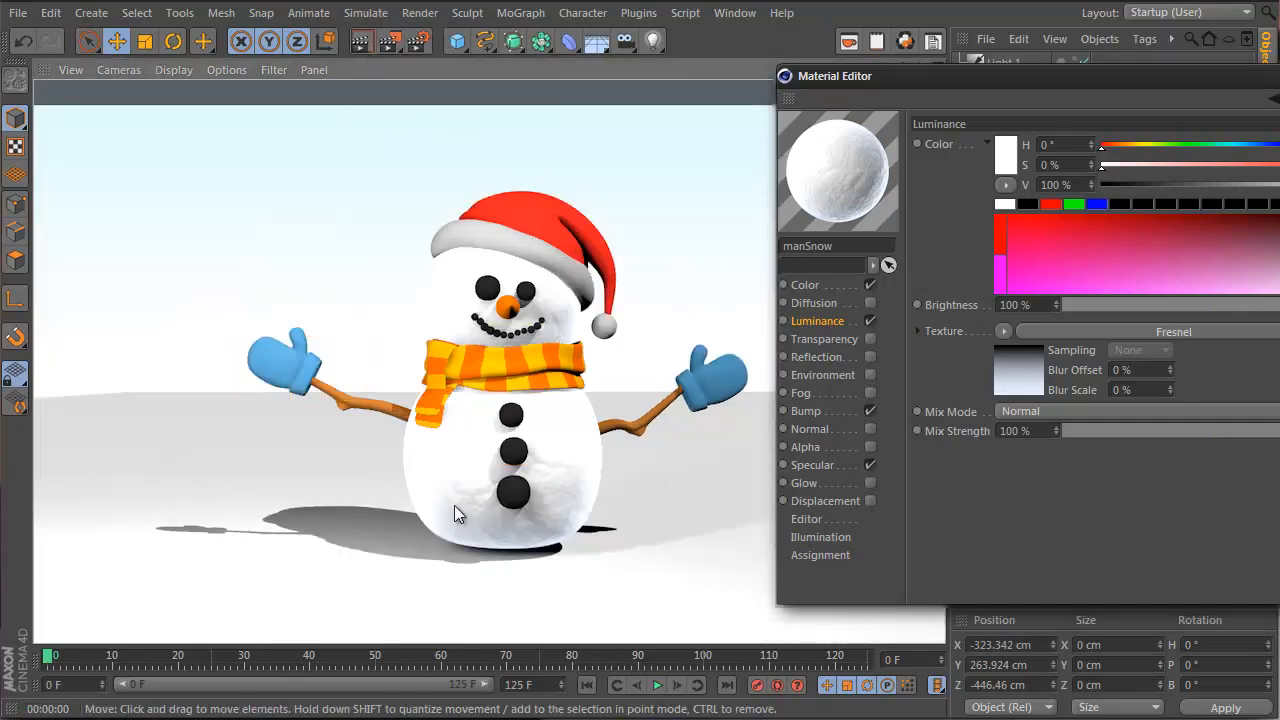
{"action": "left_click_drag", "start_coordinate": [1165, 314], "coordinate": [1062, 305]}
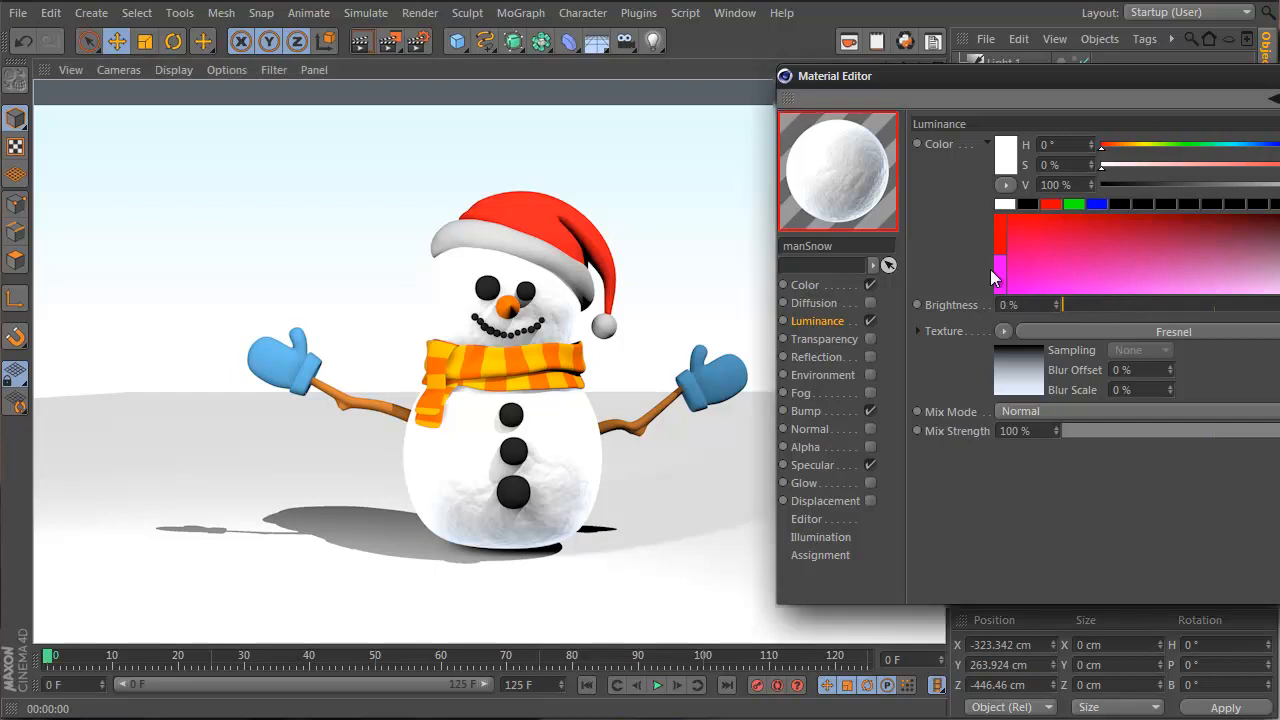
{"action": "left_click_drag", "start_coordinate": [1265, 430], "coordinate": [1149, 424]}
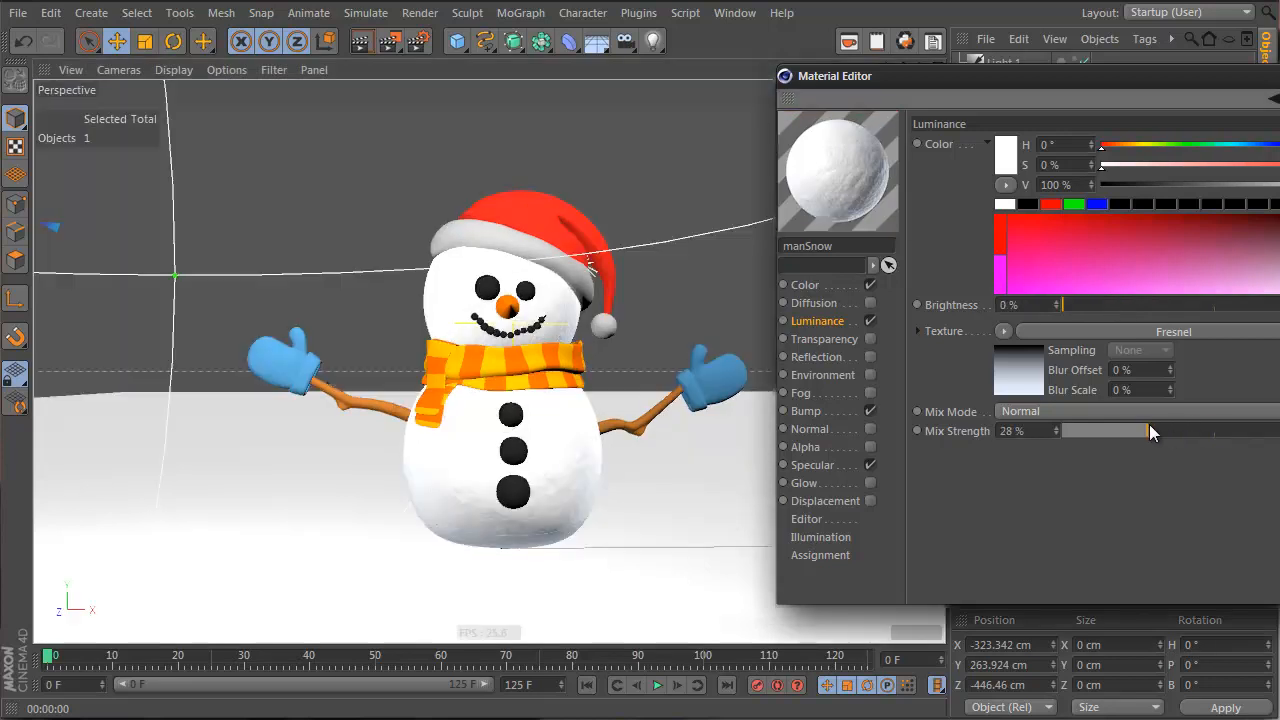
{"action": "left_click", "coordinate": [361, 44]}
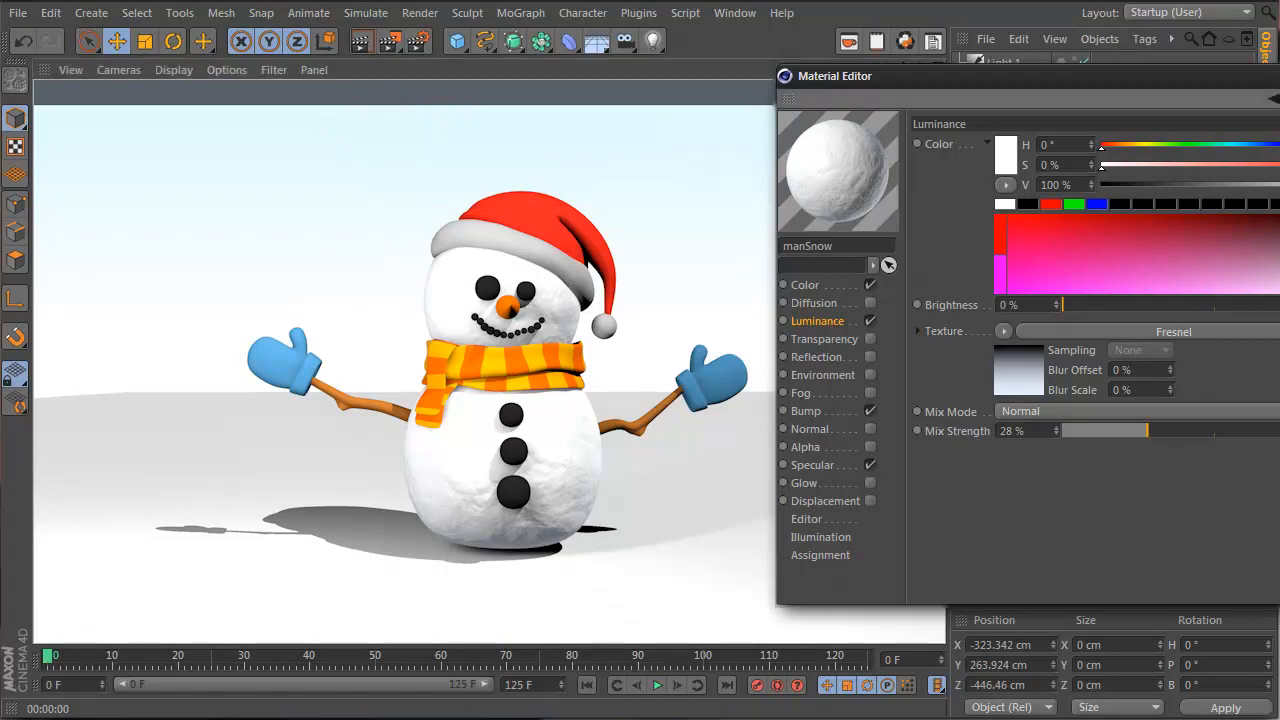
{"action": "left_click", "coordinate": [1030, 410]}
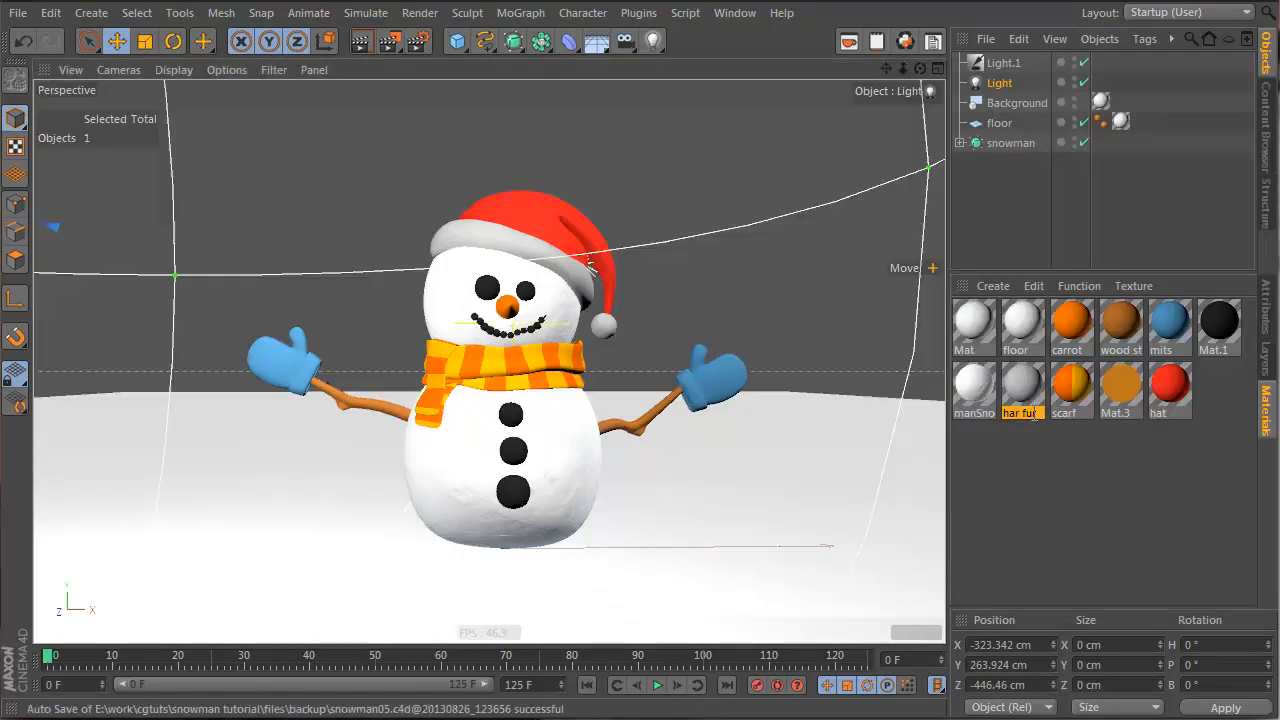
Open the har fur material and load a Noise shader as its bump texture
{"action": "double_click", "coordinate": [1038, 392]}
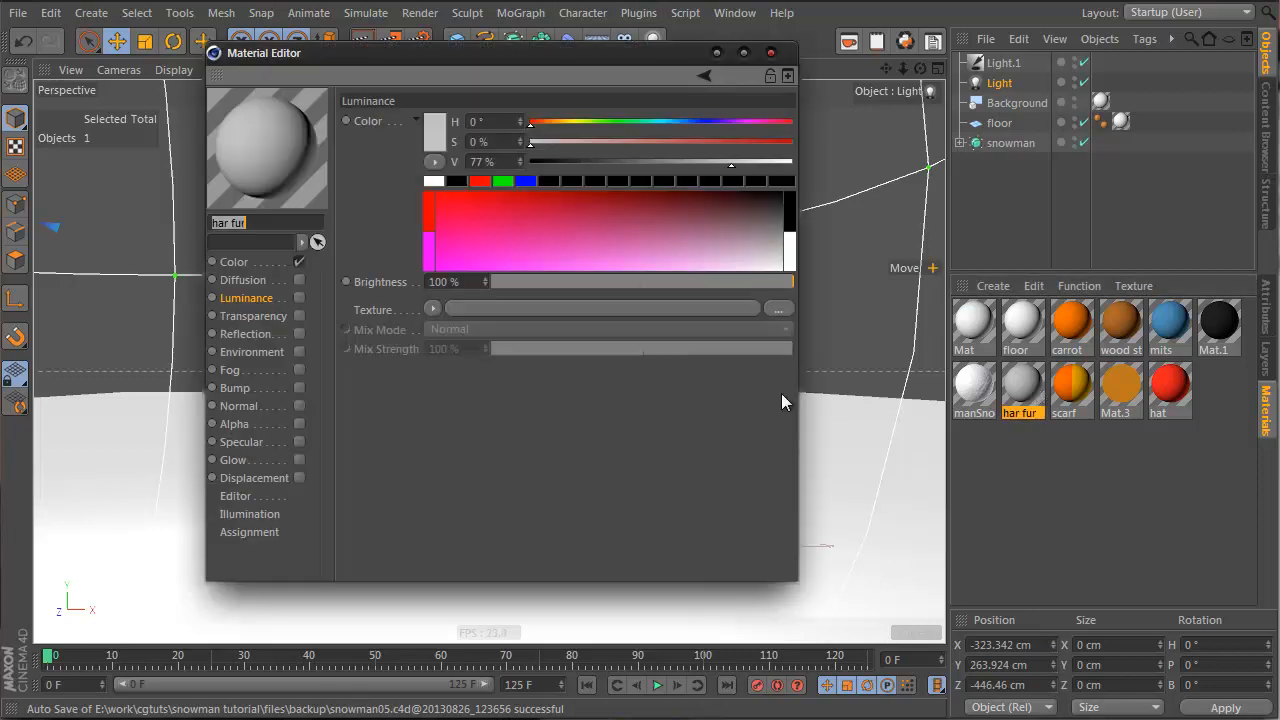
{"action": "left_click_drag", "start_coordinate": [498, 51], "coordinate": [1104, 137]}
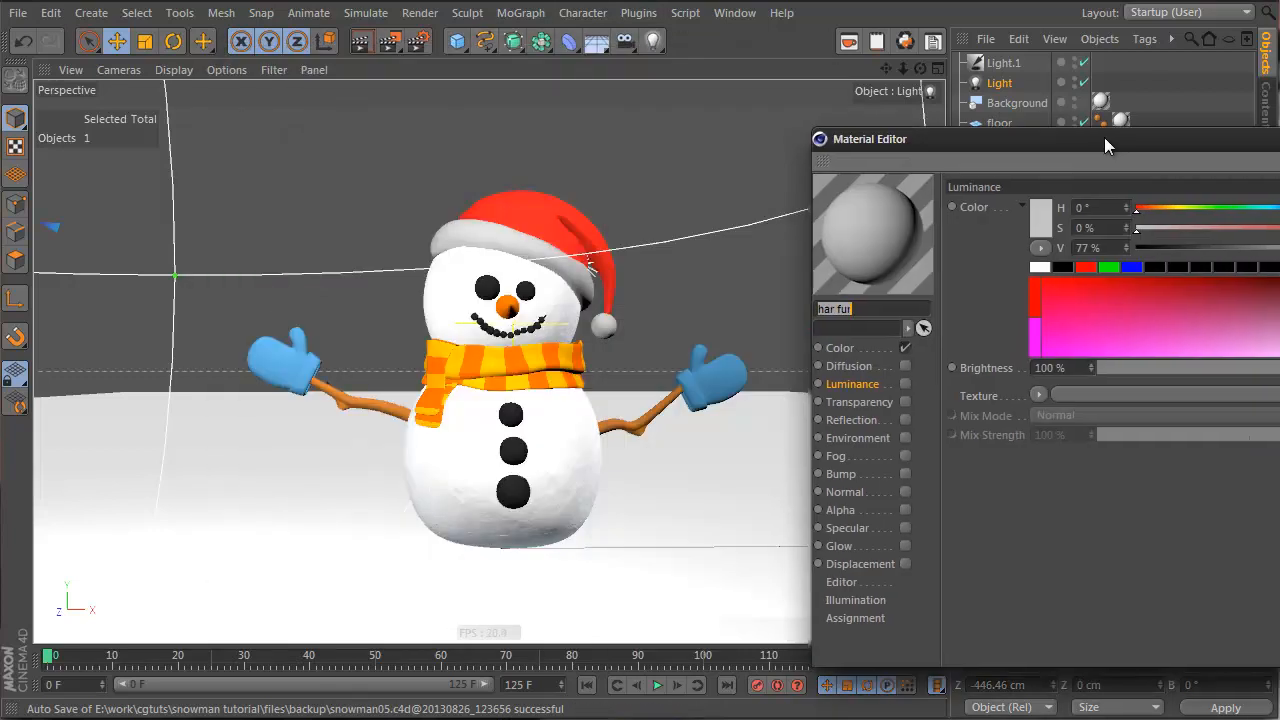
{"action": "left_click", "coordinate": [876, 350]}
{"action": "left_click", "coordinate": [1036, 395]}
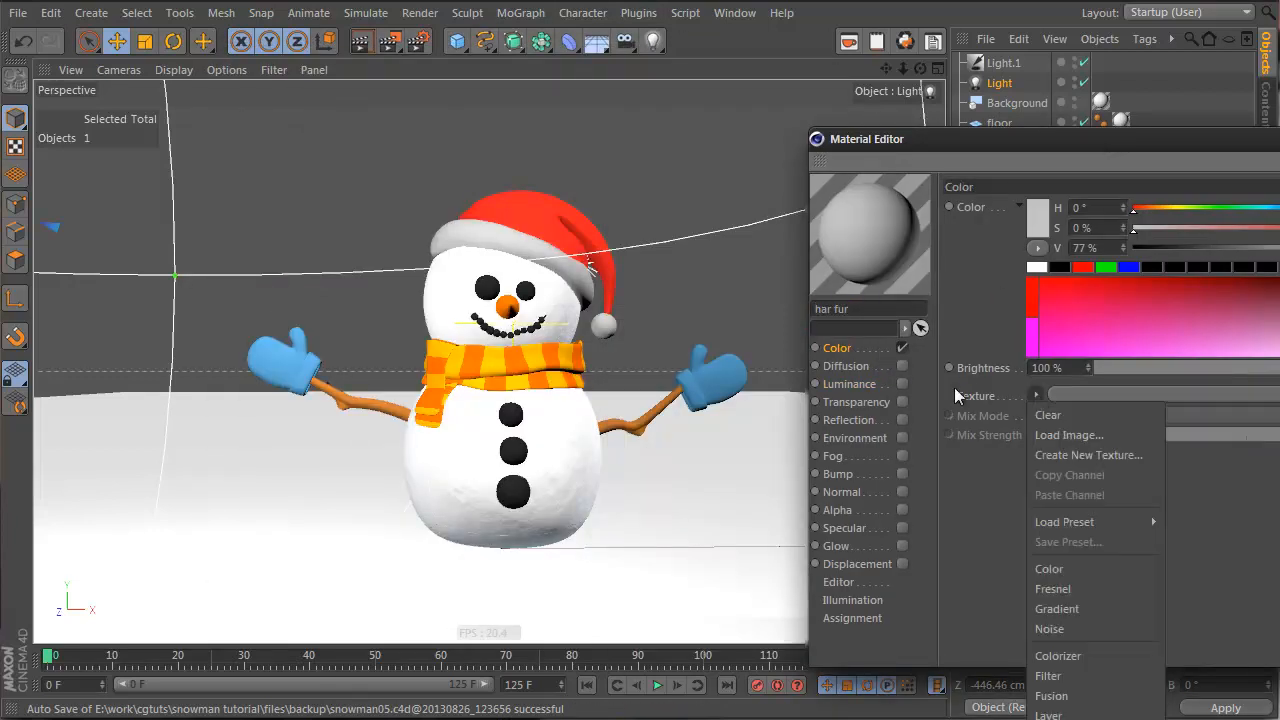
{"action": "left_click", "coordinate": [879, 470]}
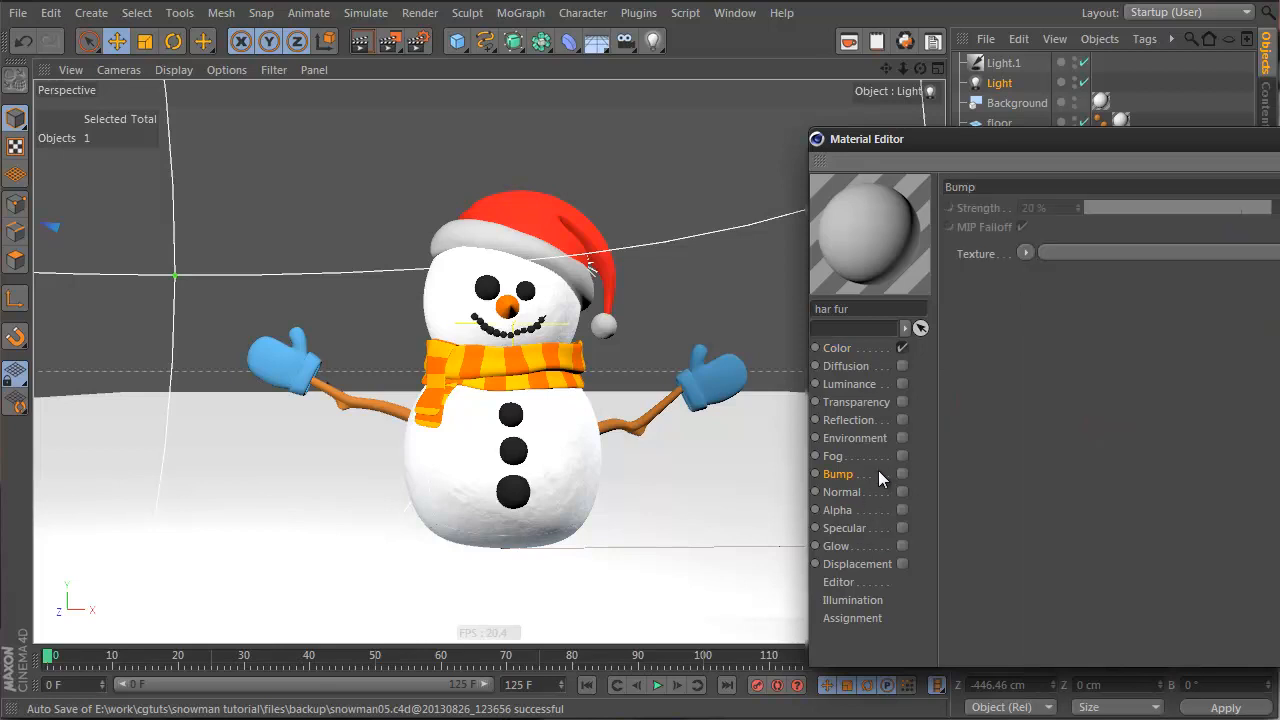
{"action": "left_click", "coordinate": [1028, 253]}
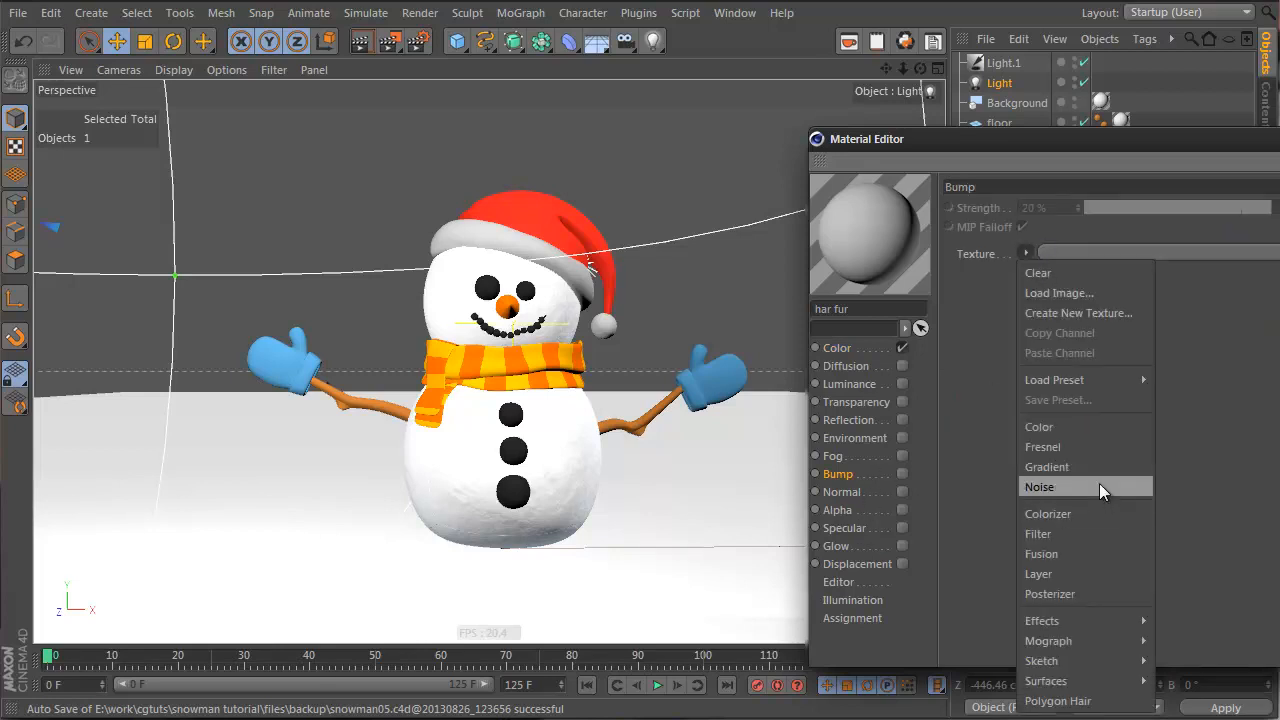
{"action": "left_click", "coordinate": [1099, 484]}
{"action": "left_click", "coordinate": [1046, 288]}
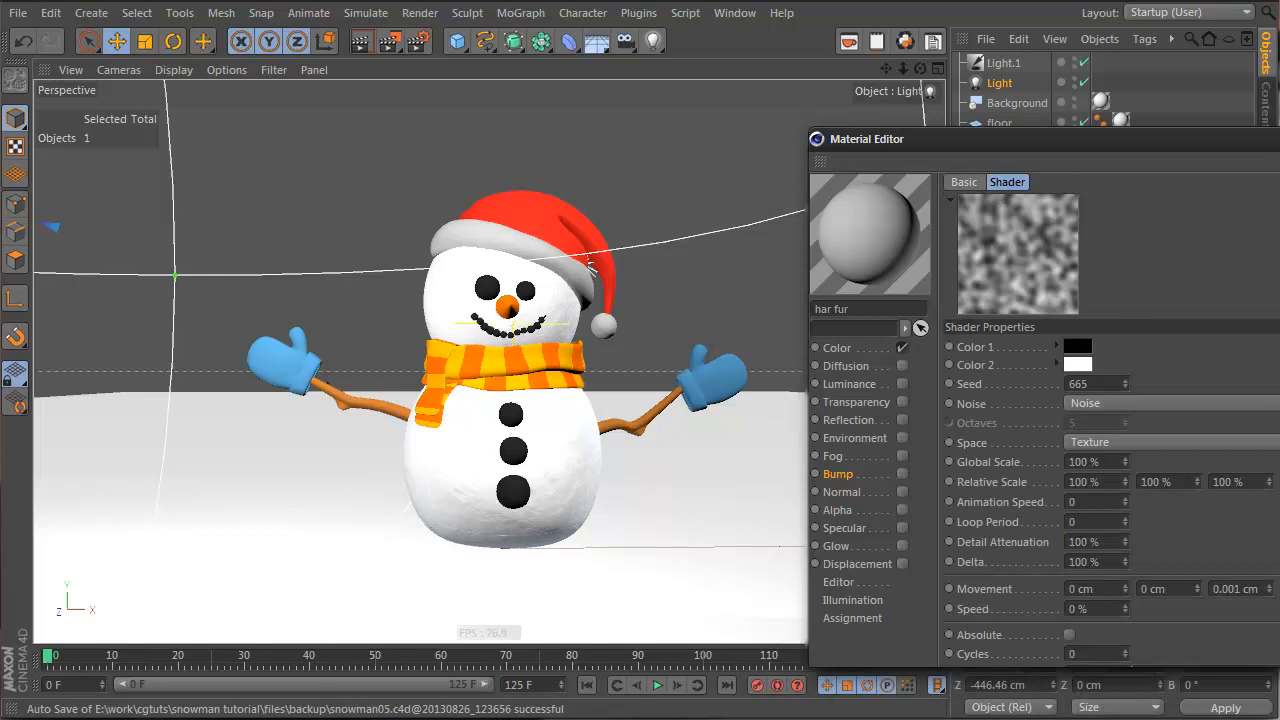
Make the bump Noise Gaseous at 245% global scale, enable Bump, render, and close the editor
{"action": "left_click", "coordinate": [1108, 398]}
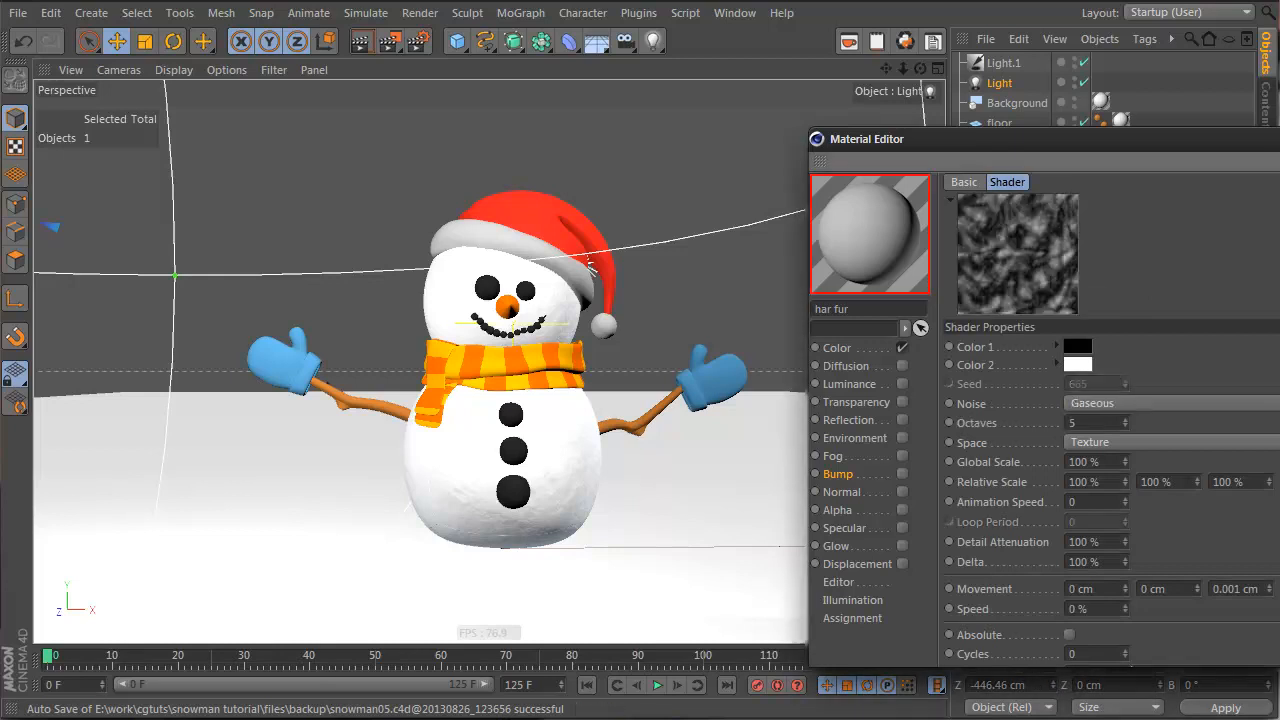
{"action": "left_click_drag", "start_coordinate": [1125, 459], "coordinate": [1124, 463]}
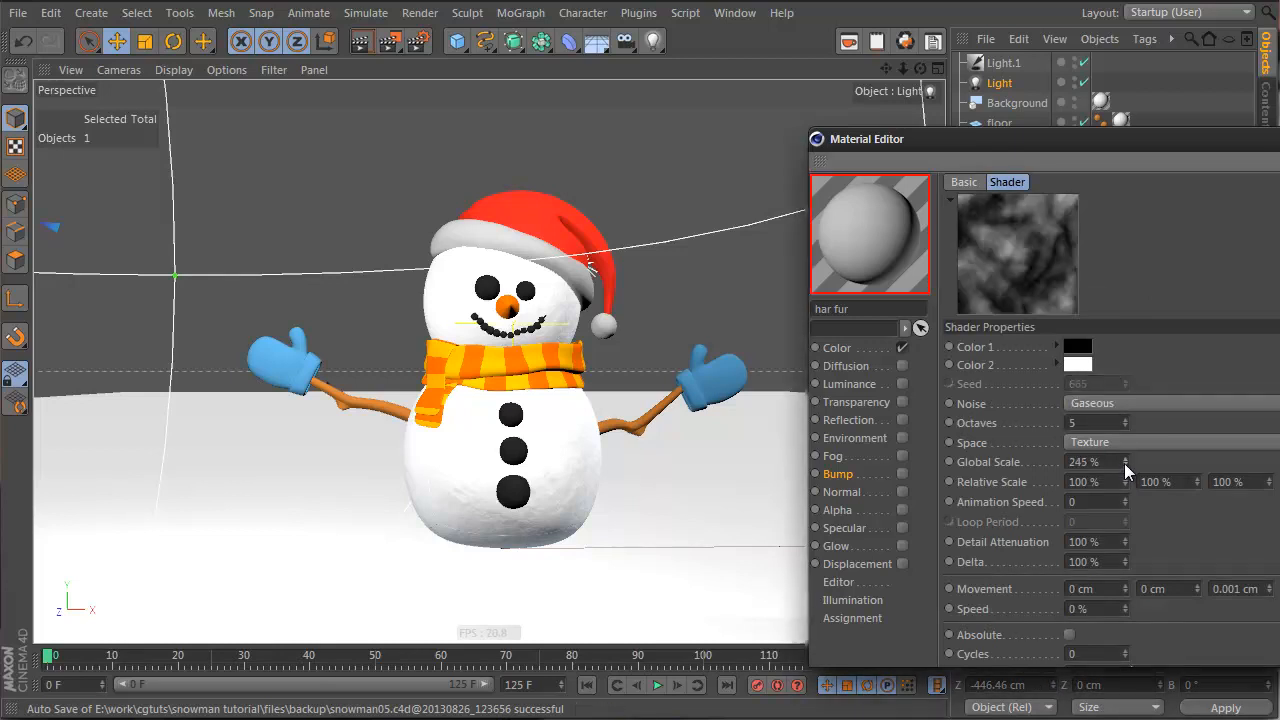
{"action": "left_click", "coordinate": [361, 40]}
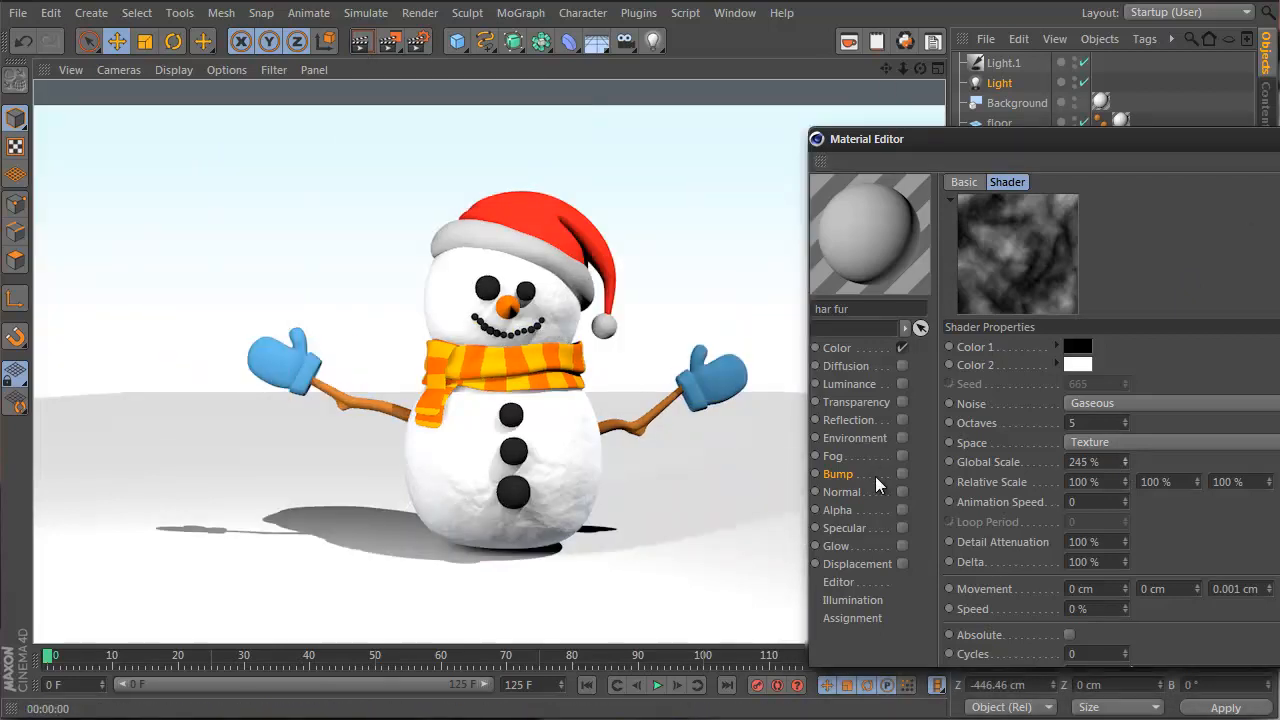
{"action": "left_click", "coordinate": [902, 474]}
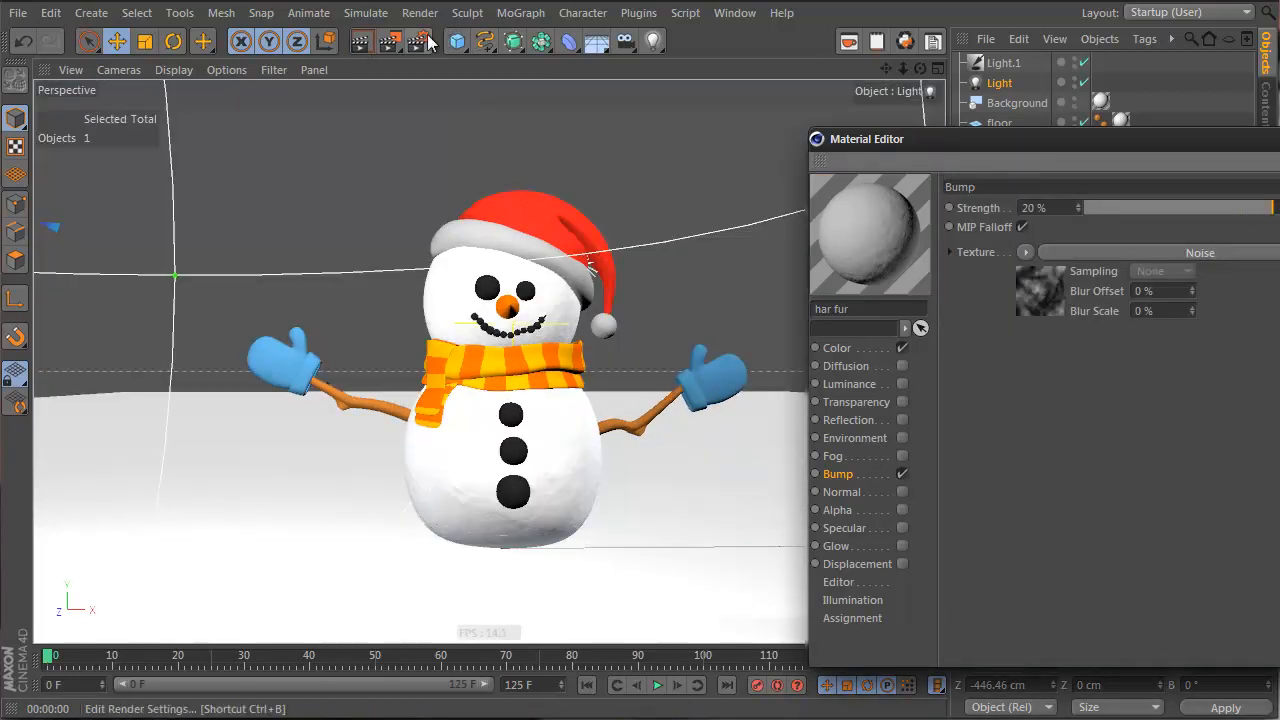
{"action": "left_click", "coordinate": [361, 40]}
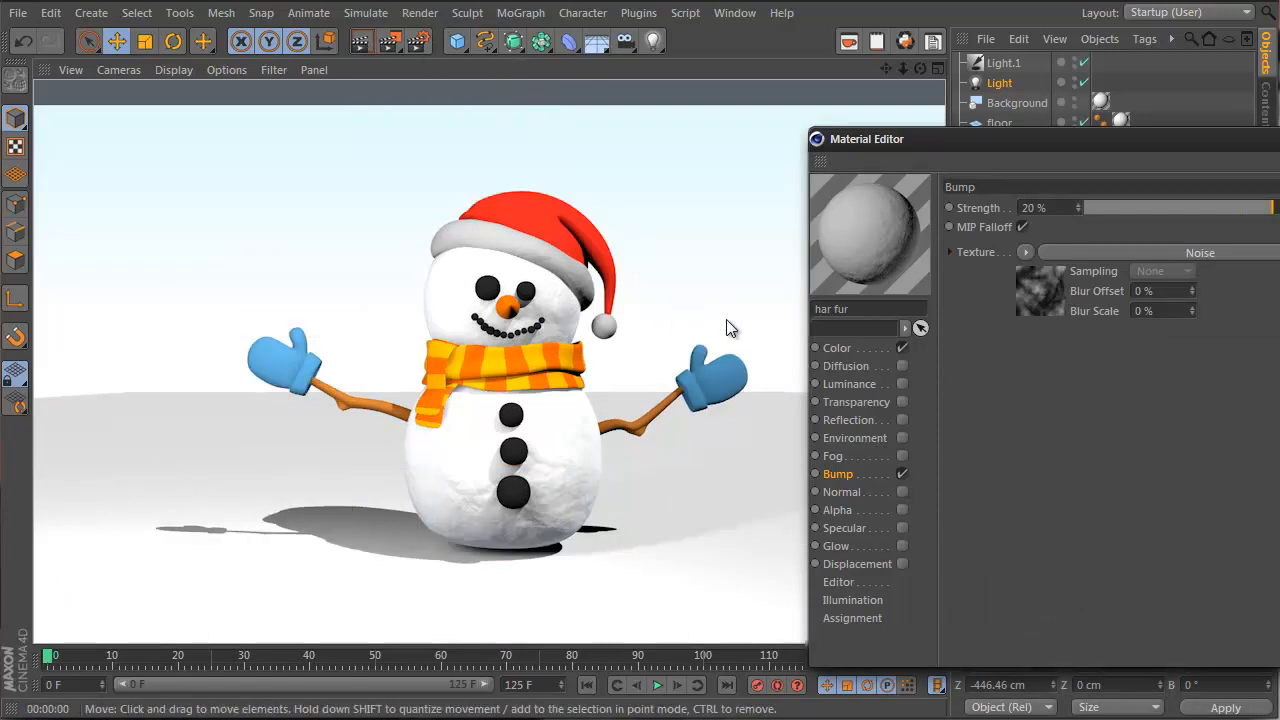
{"action": "left_click", "coordinate": [1279, 139]}
{"action": "key", "text": "ctrl+z"}
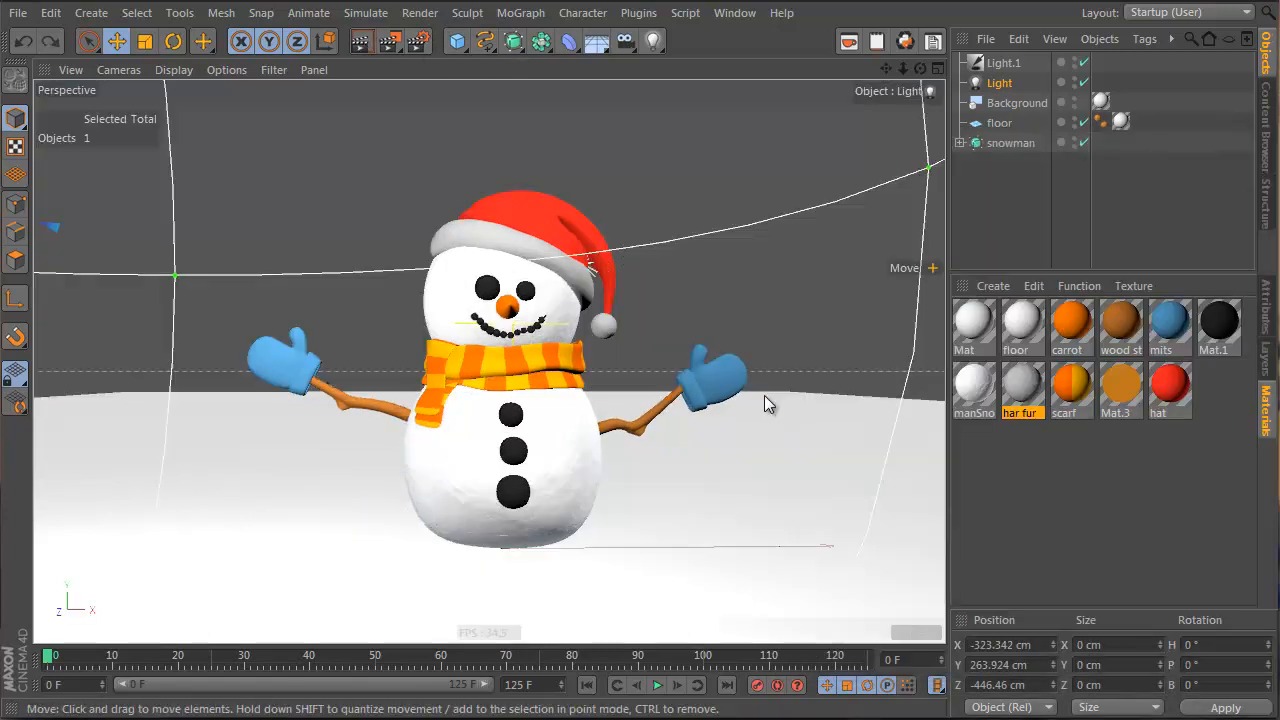
Open the hat material in the Material Editor and recentre the view on the snowman
{"action": "double_click", "coordinate": [1186, 395]}
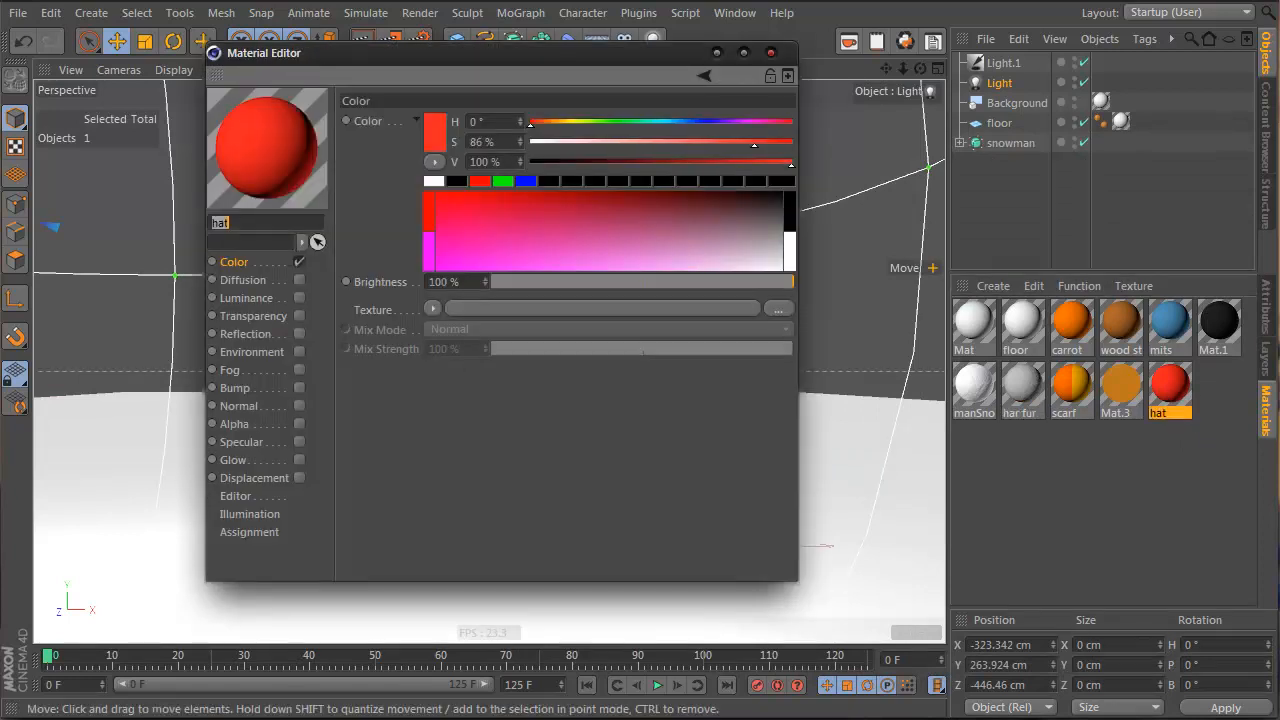
{"action": "left_click_drag", "start_coordinate": [442, 60], "coordinate": [862, 108]}
{"action": "middle_click_drag", "start_coordinate": [312, 402], "coordinate": [241, 418], "text": "alt"}
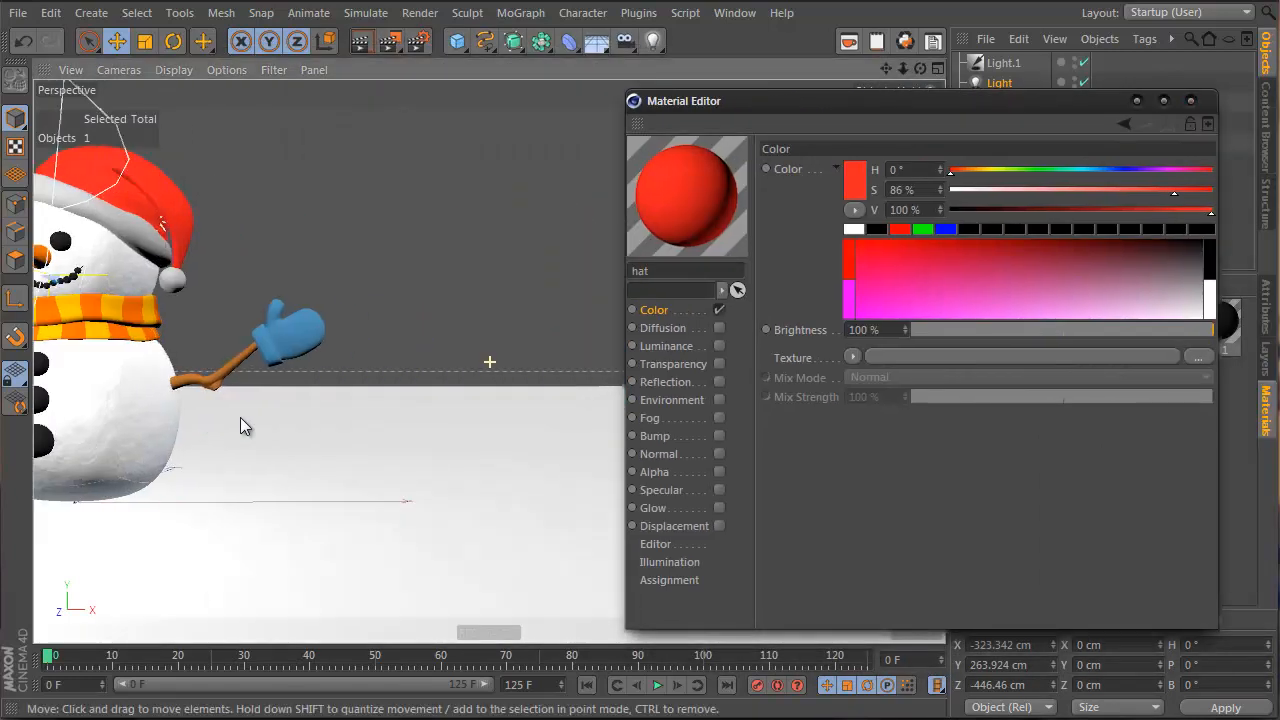
{"action": "left_click_drag", "start_coordinate": [240, 417], "coordinate": [342, 437], "text": "alt"}
{"action": "left_click_drag", "start_coordinate": [328, 382], "coordinate": [375, 407], "text": "alt"}
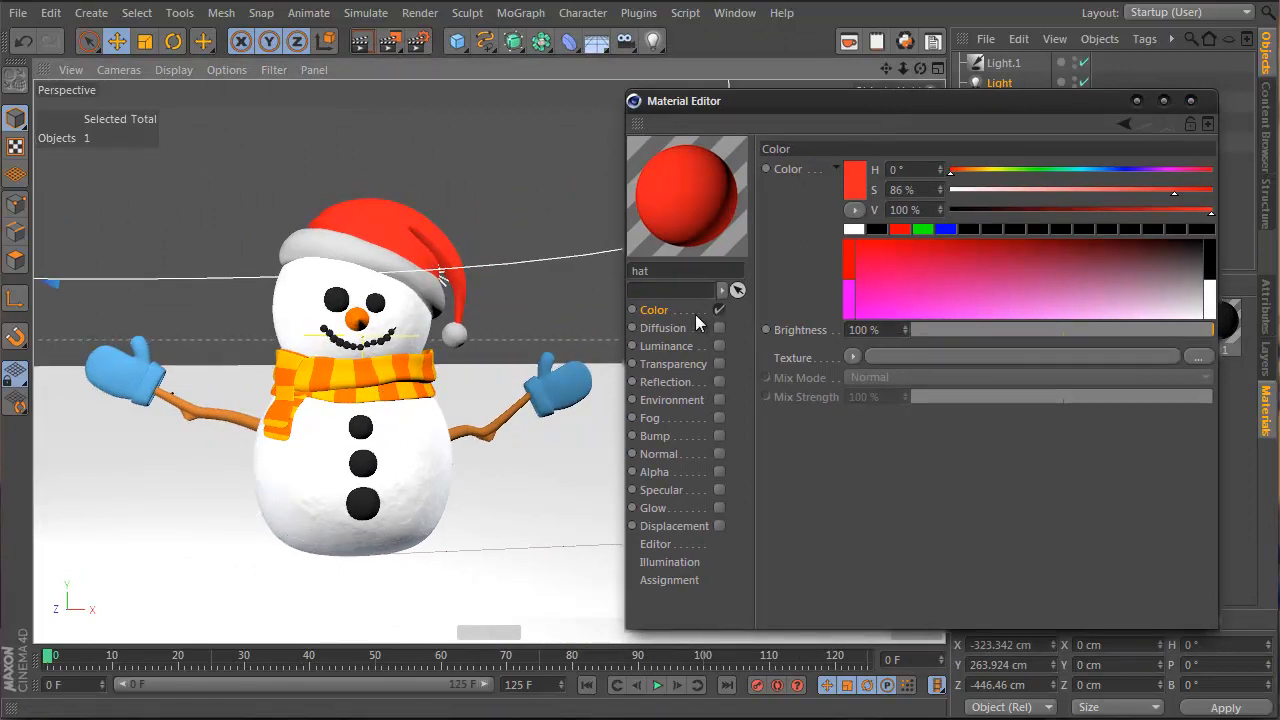
Give the hat's Color a red-to-dark-red Fresnel gradient, then enable the Bump channel
{"action": "left_click", "coordinate": [852, 357]}
{"action": "left_click", "coordinate": [881, 546]}
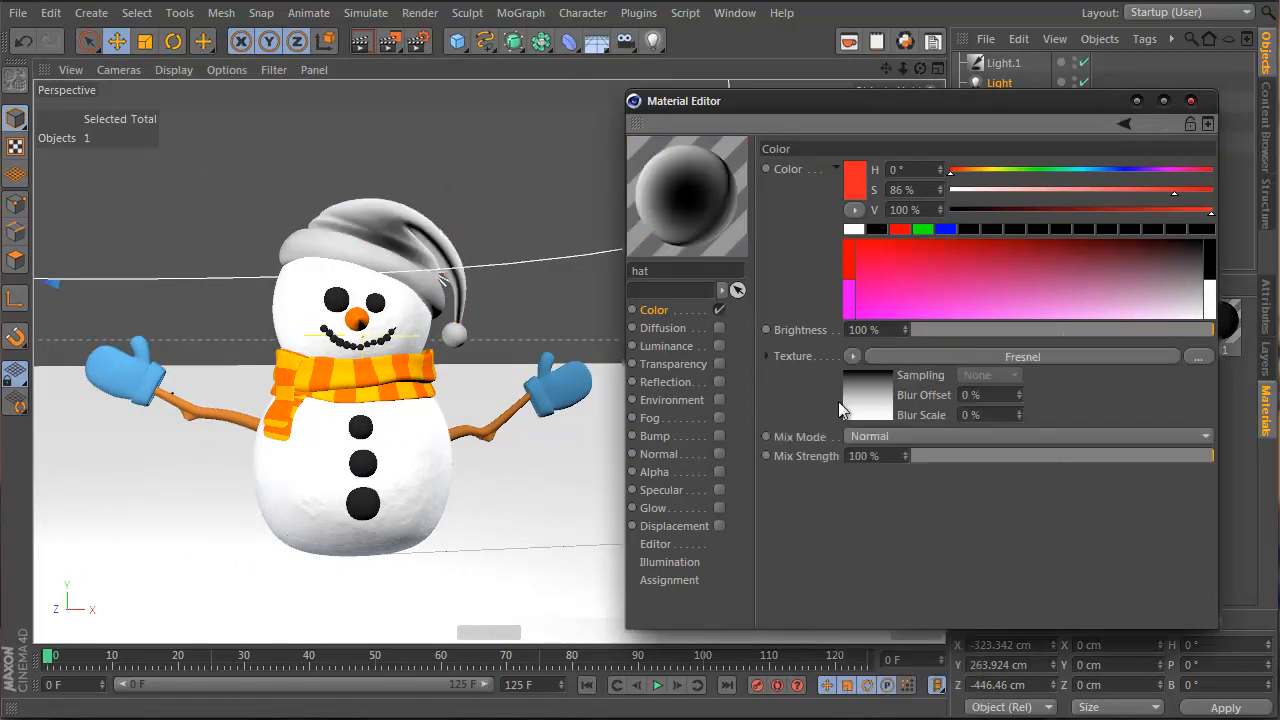
{"action": "left_click", "coordinate": [875, 400]}
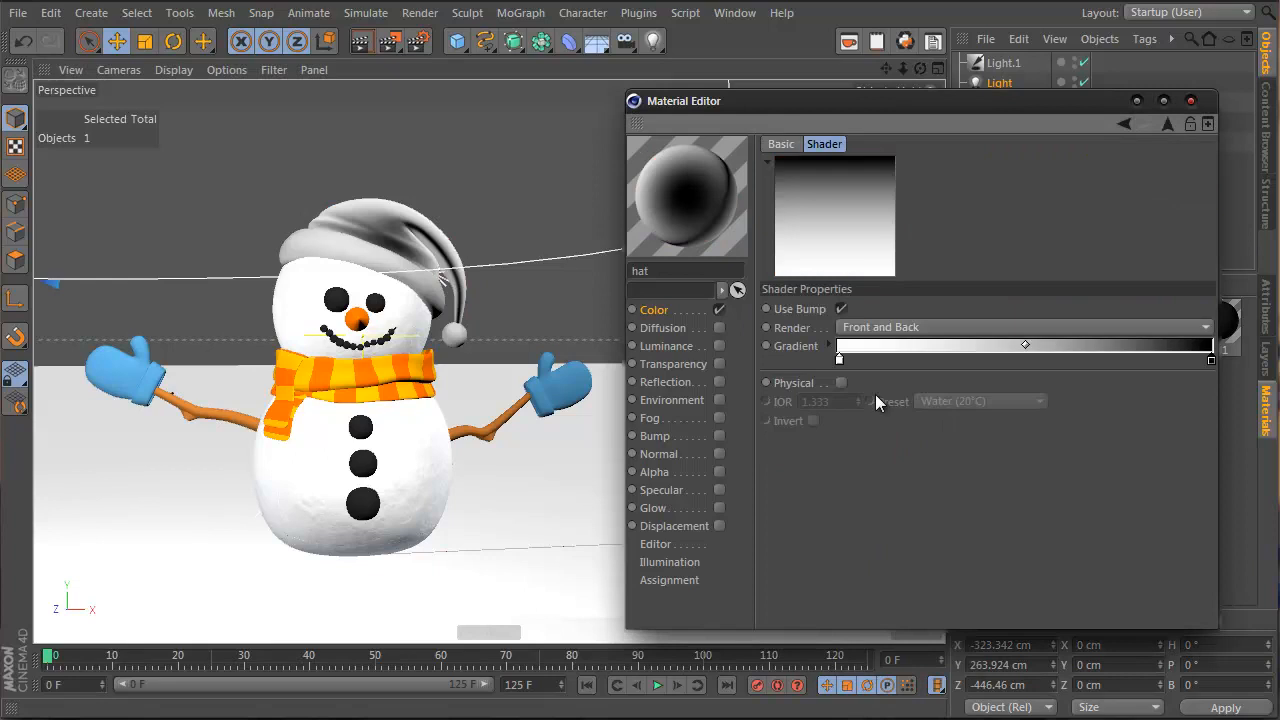
{"action": "left_click", "coordinate": [829, 345]}
{"action": "left_click_drag", "start_coordinate": [1050, 458], "coordinate": [1200, 457]}
{"action": "left_click", "coordinate": [1198, 360]}
{"action": "left_click", "coordinate": [1058, 480]}
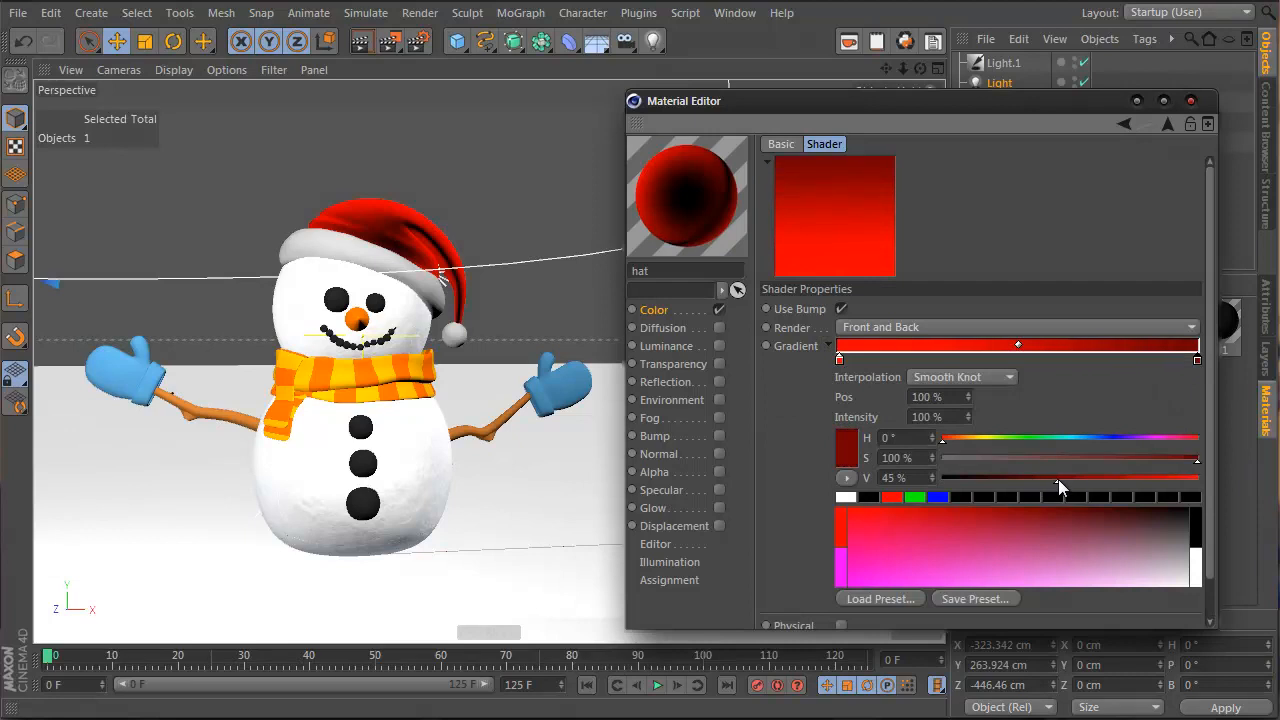
{"action": "left_click_drag", "start_coordinate": [1058, 479], "coordinate": [1106, 476]}
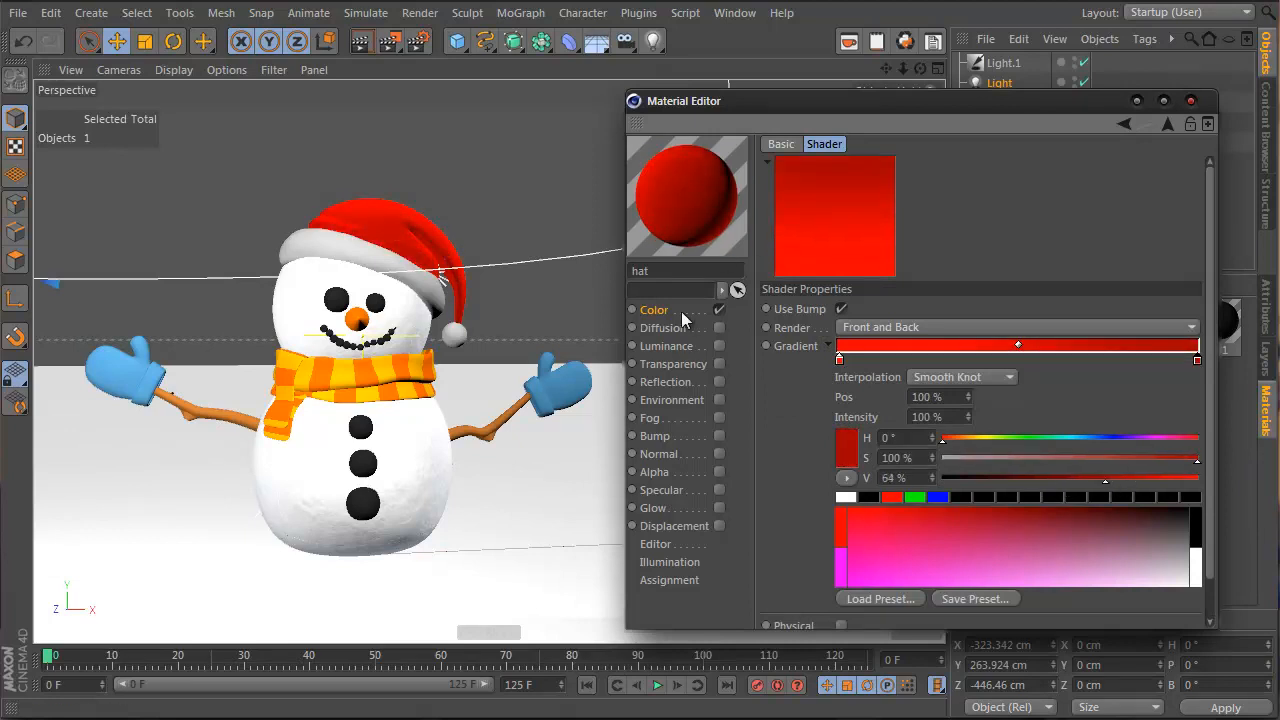
{"action": "left_click", "coordinate": [720, 435]}
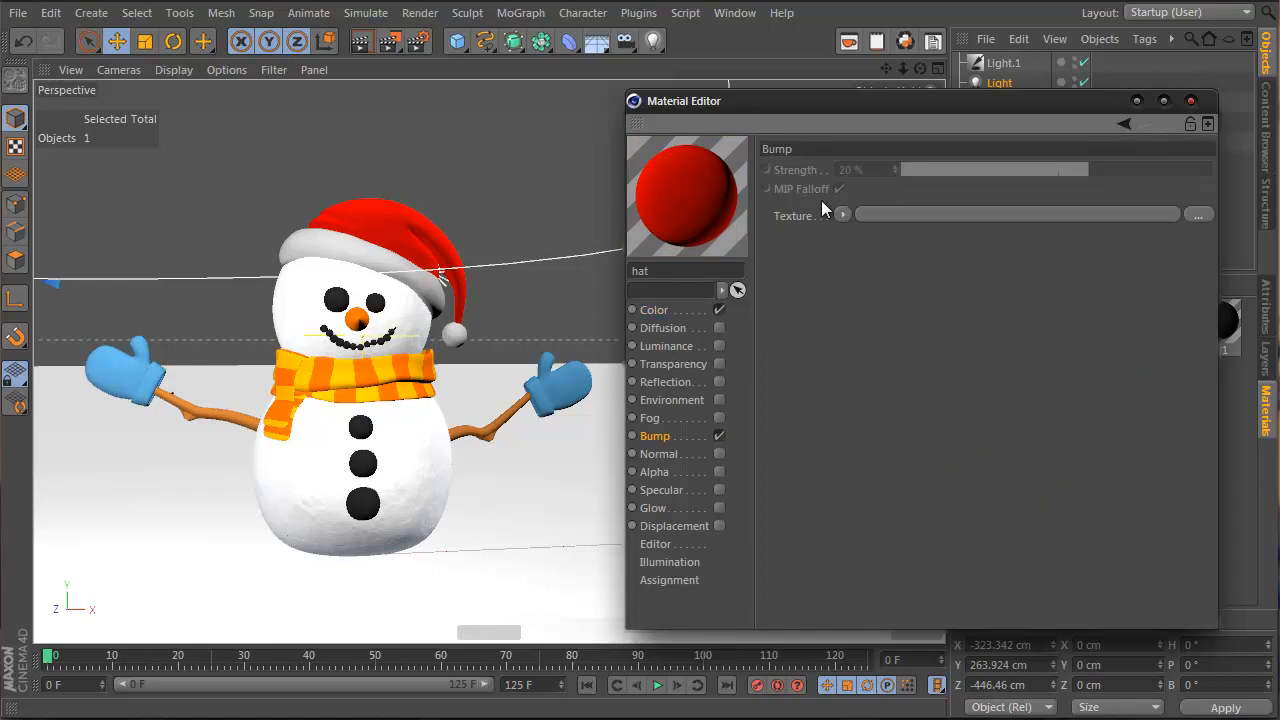
Load a Noise texture into the hat's Bump with Global Scale 20 %
{"action": "left_click", "coordinate": [842, 215]}
{"action": "left_click", "coordinate": [892, 448]}
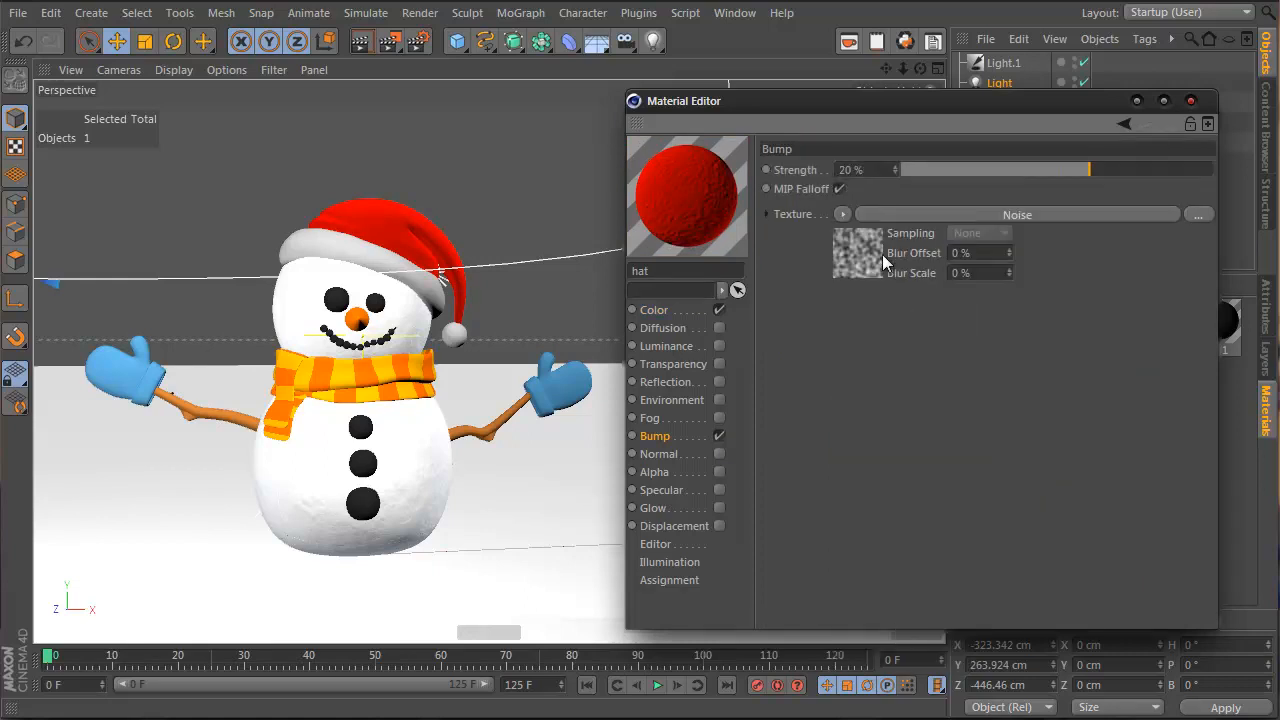
{"action": "left_click", "coordinate": [864, 252]}
{"action": "left_click", "coordinate": [922, 424]}
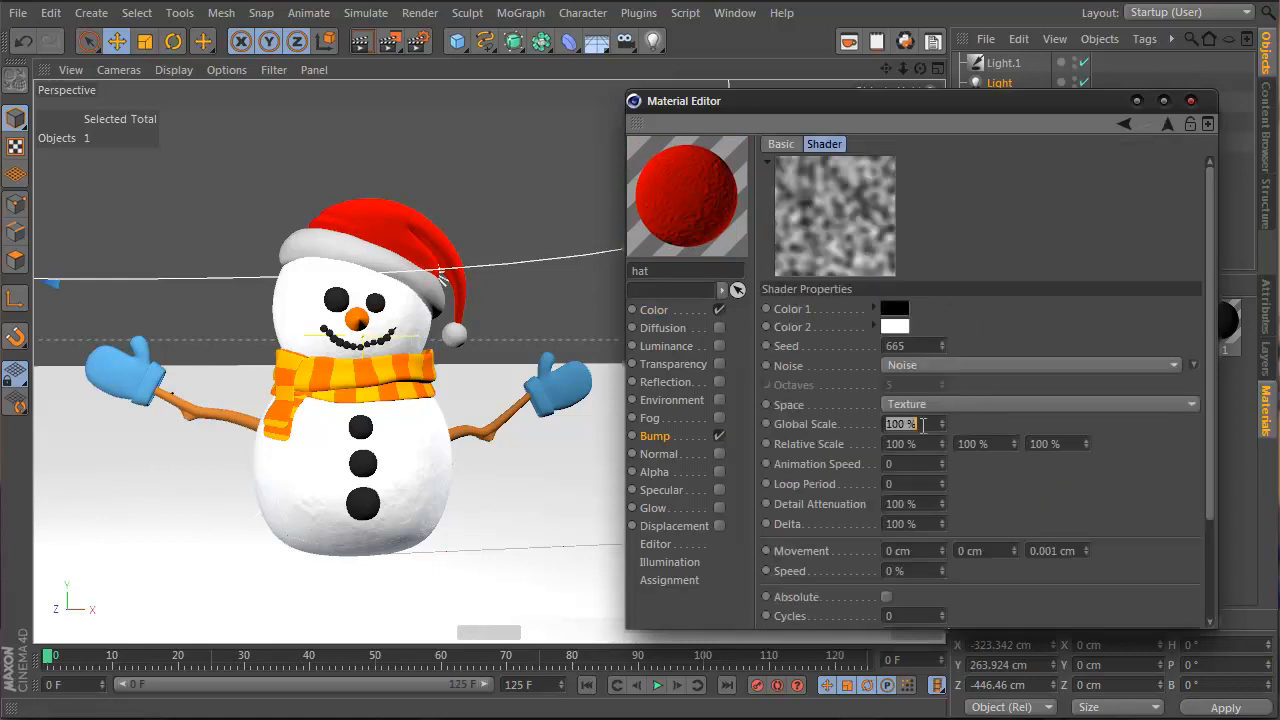
{"action": "type", "text": "20"}
{"action": "key", "text": "Return"}
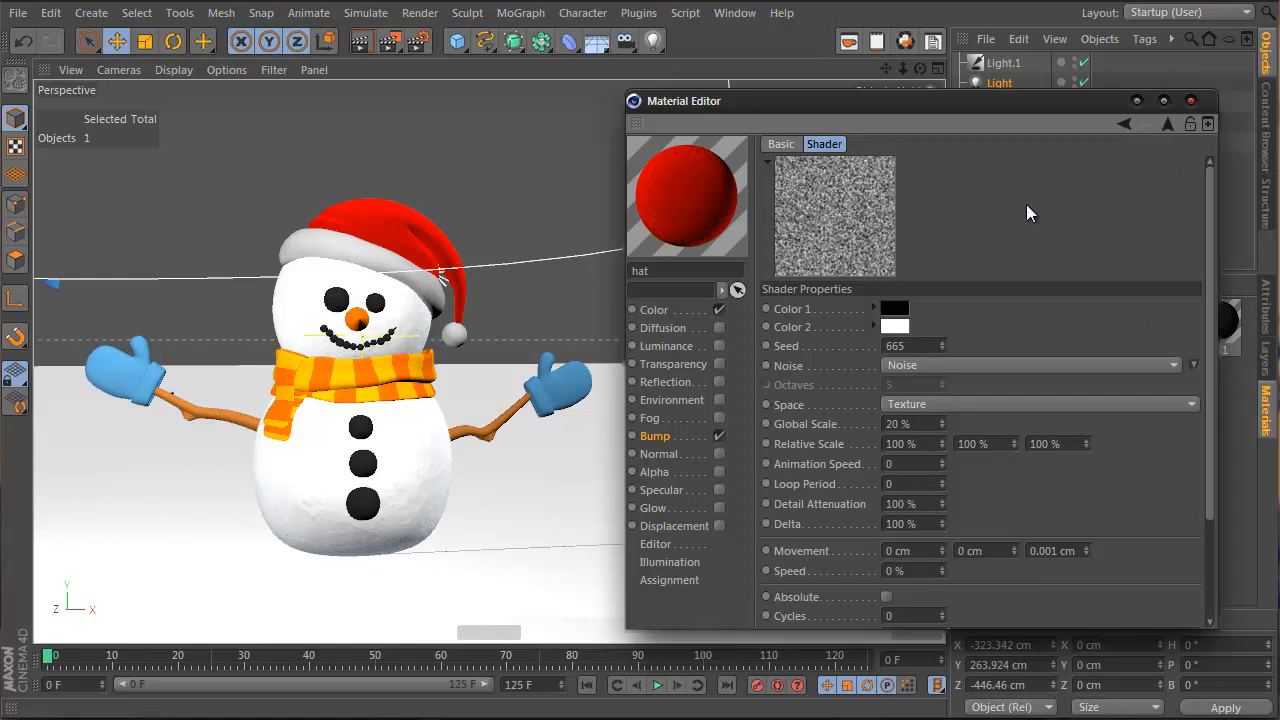
Lower the bump strength to 6 % and re-render to check the result
{"action": "left_click", "coordinate": [1170, 126]}
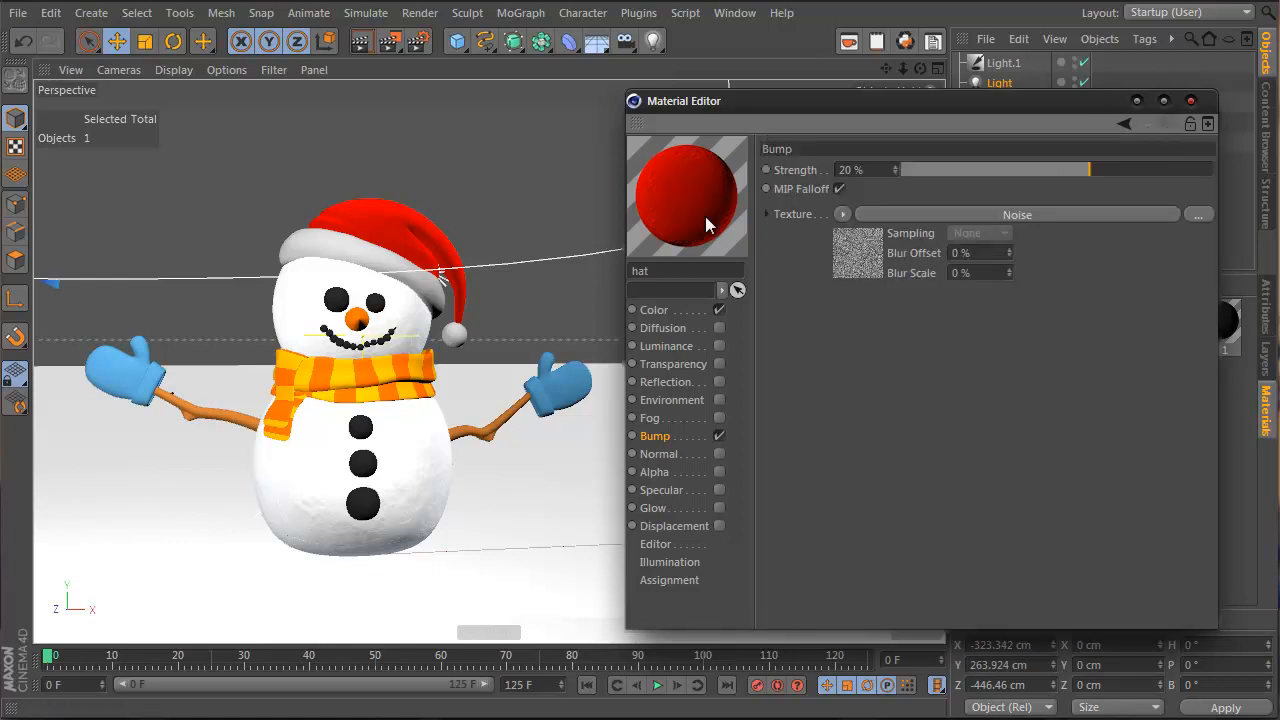
{"action": "left_click", "coordinate": [361, 40]}
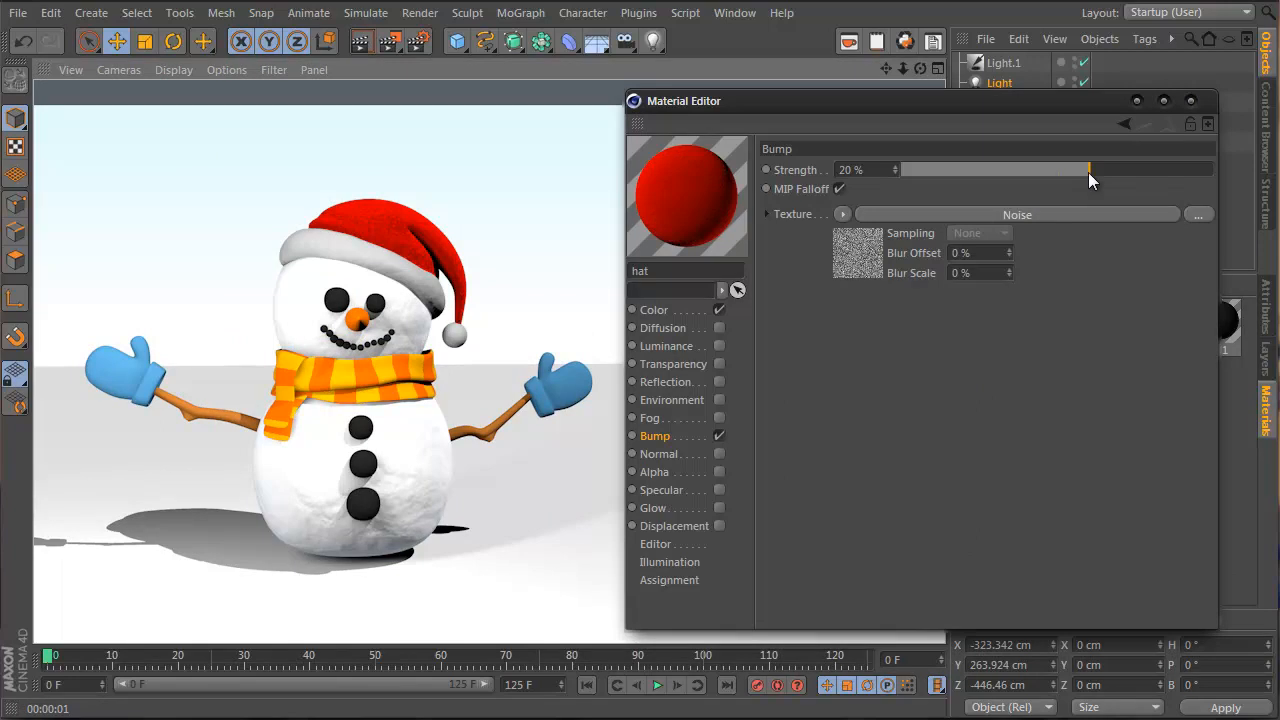
{"action": "left_click_drag", "start_coordinate": [1088, 172], "coordinate": [1068, 174]}
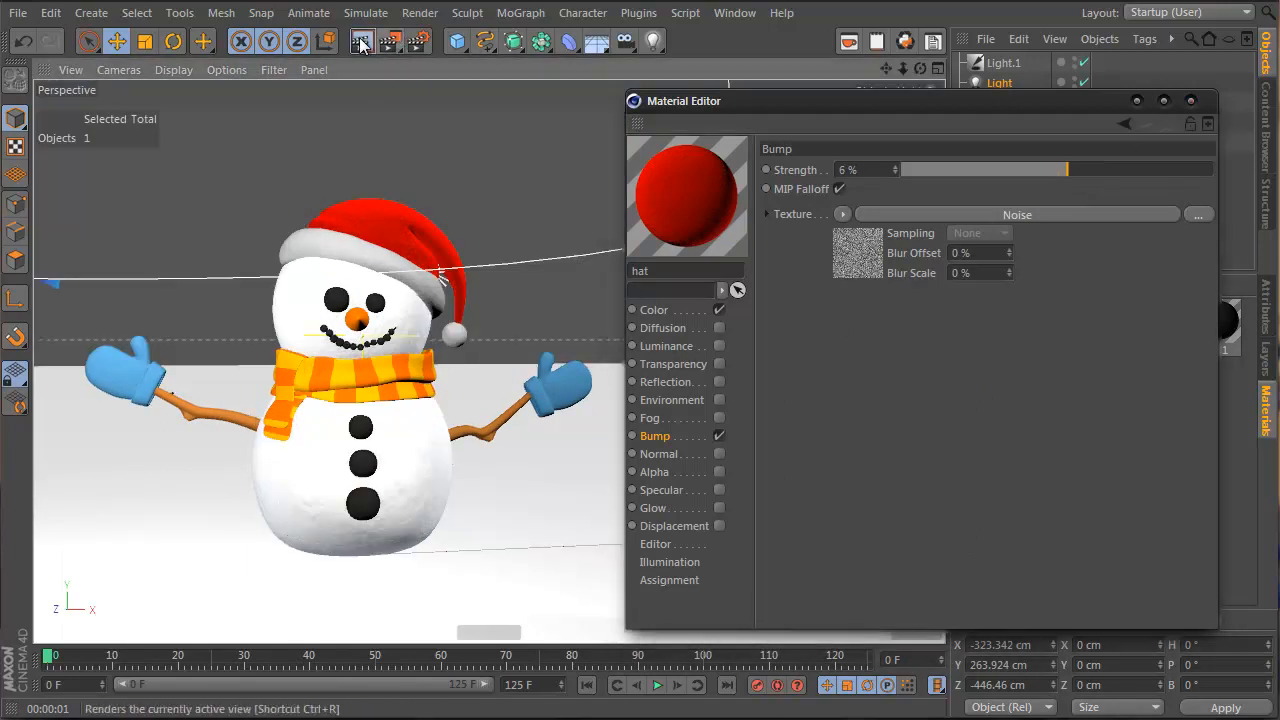
{"action": "left_click", "coordinate": [361, 40]}
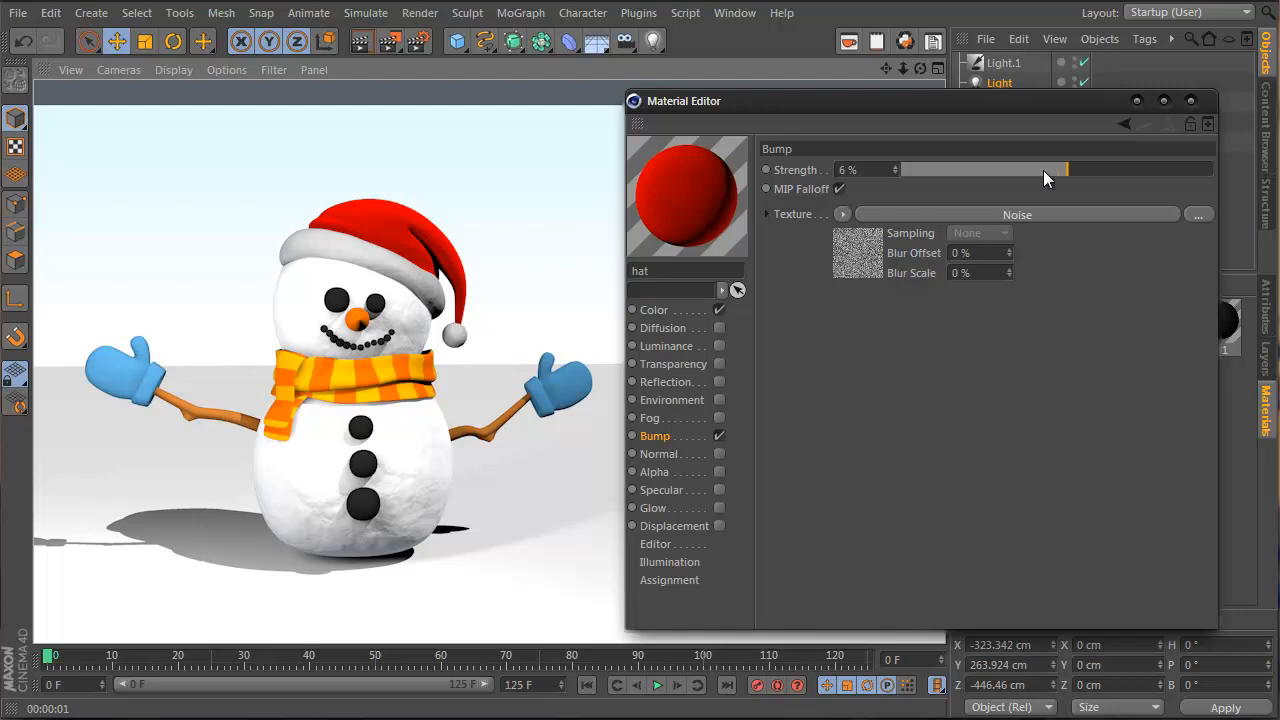
Lower the red gradient's left knot saturation to 88 % and render a preview
{"action": "left_click", "coordinate": [693, 313]}
{"action": "left_click", "coordinate": [850, 381]}
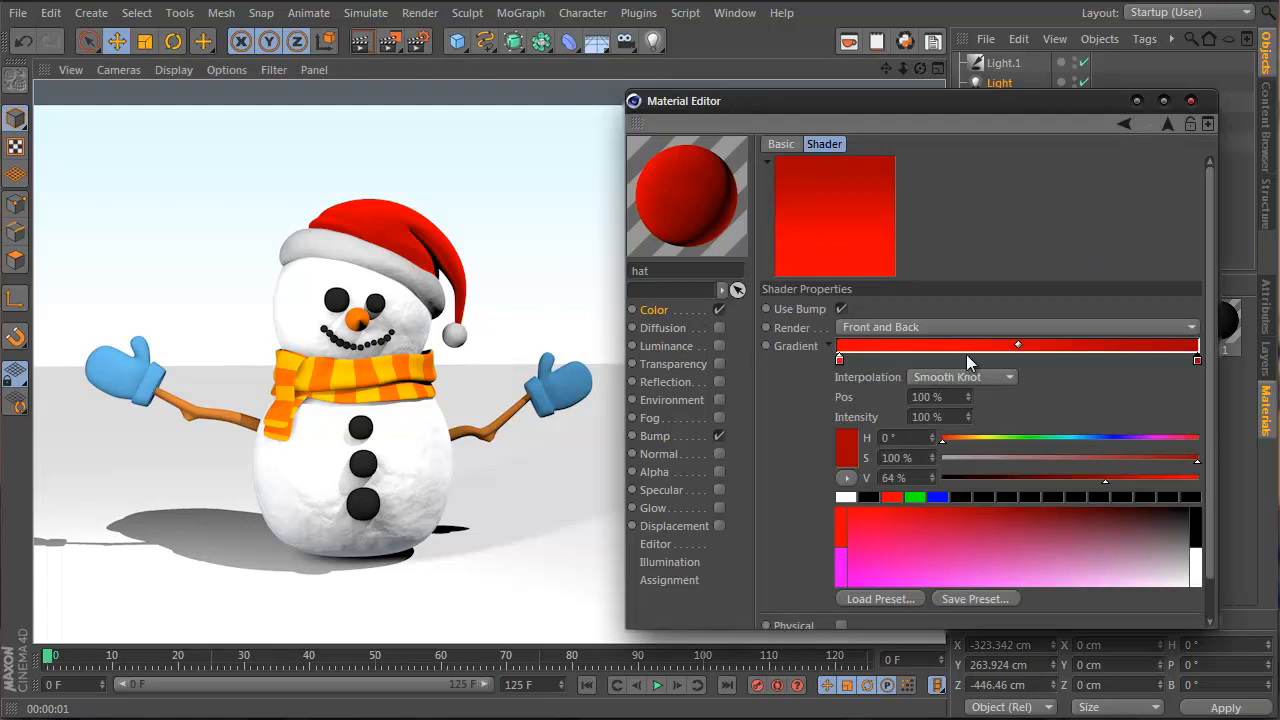
{"action": "left_click", "coordinate": [1198, 361]}
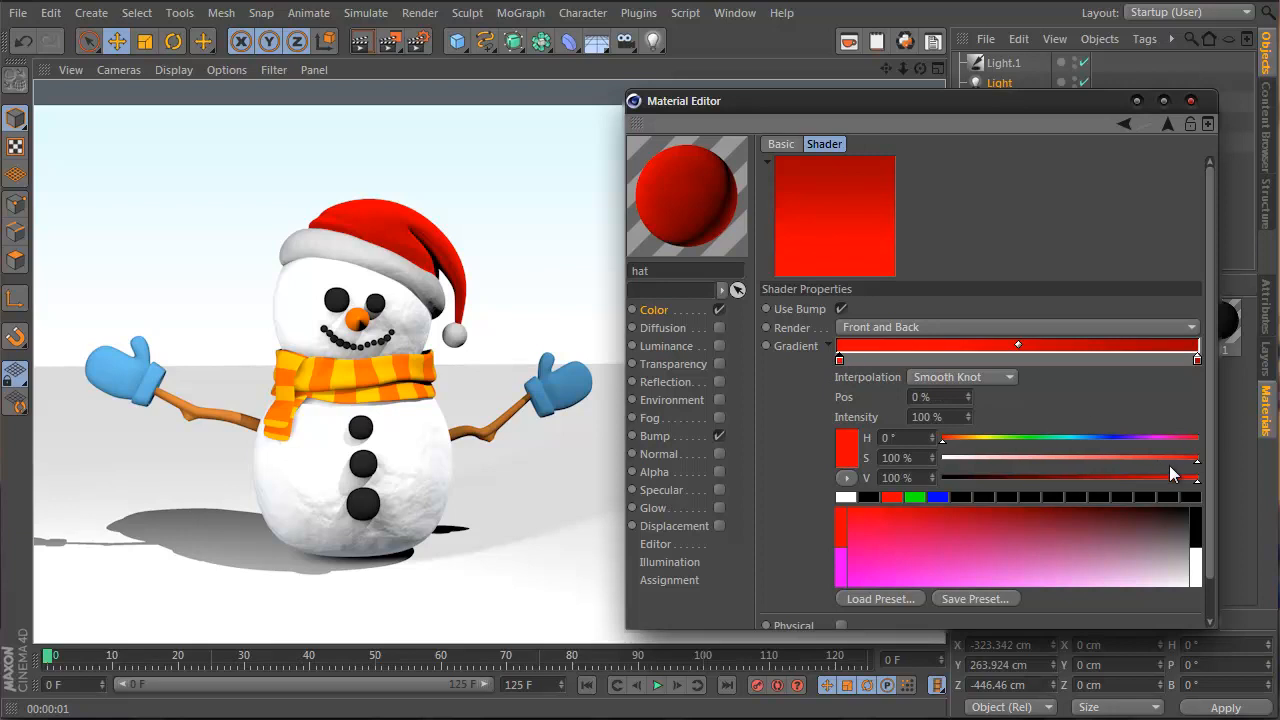
{"action": "mouse_move", "coordinate": [1171, 466]}
{"action": "left_mouse_down"}
{"action": "mouse_move", "coordinate": [1102, 462]}
{"action": "mouse_move", "coordinate": [1163, 461]}
{"action": "left_mouse_up"}
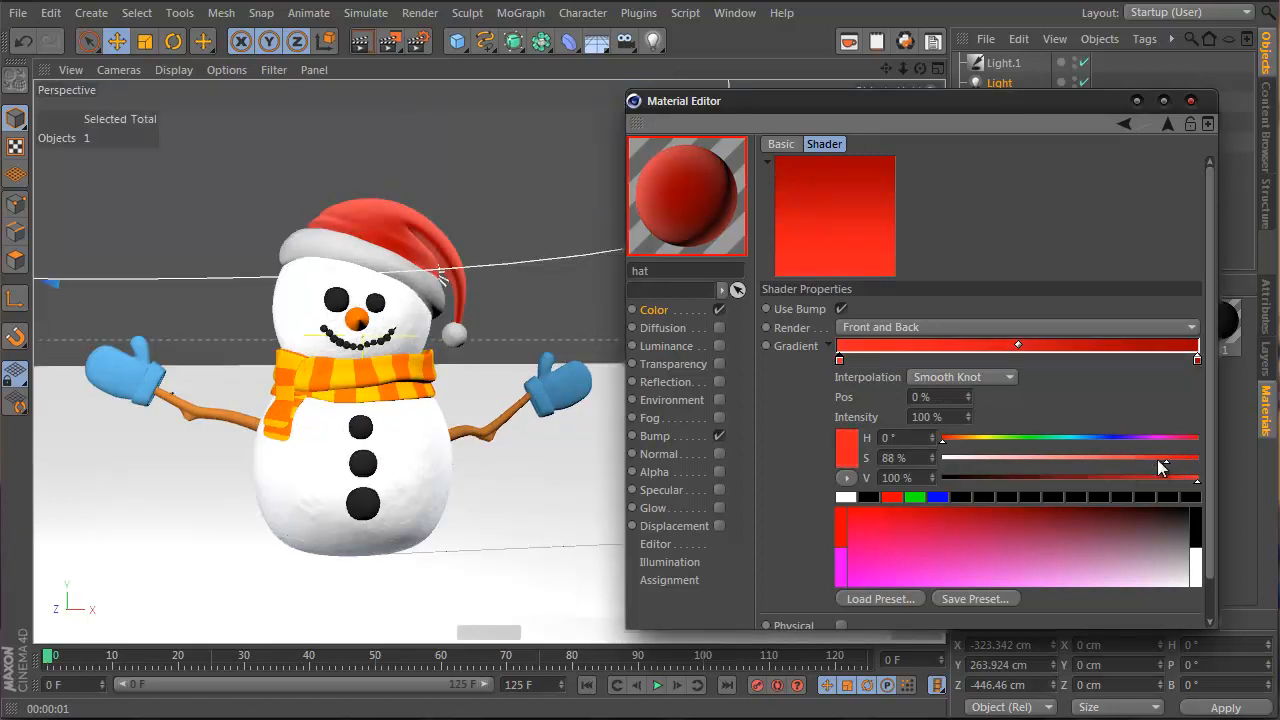
{"action": "left_click", "coordinate": [361, 41]}
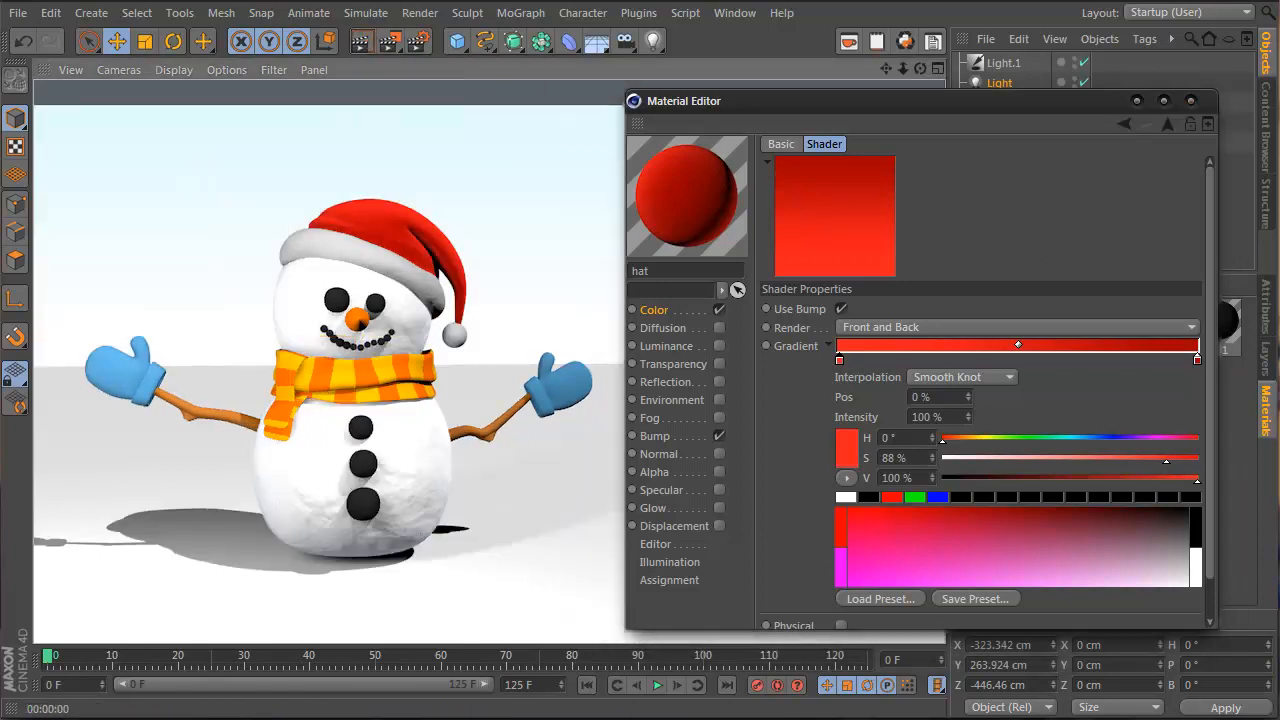
Darken the gradient's right knot to 56 % value and render again to compare
{"action": "left_click", "coordinate": [1197, 360]}
{"action": "left_click_drag", "start_coordinate": [1197, 478], "coordinate": [1085, 479]}
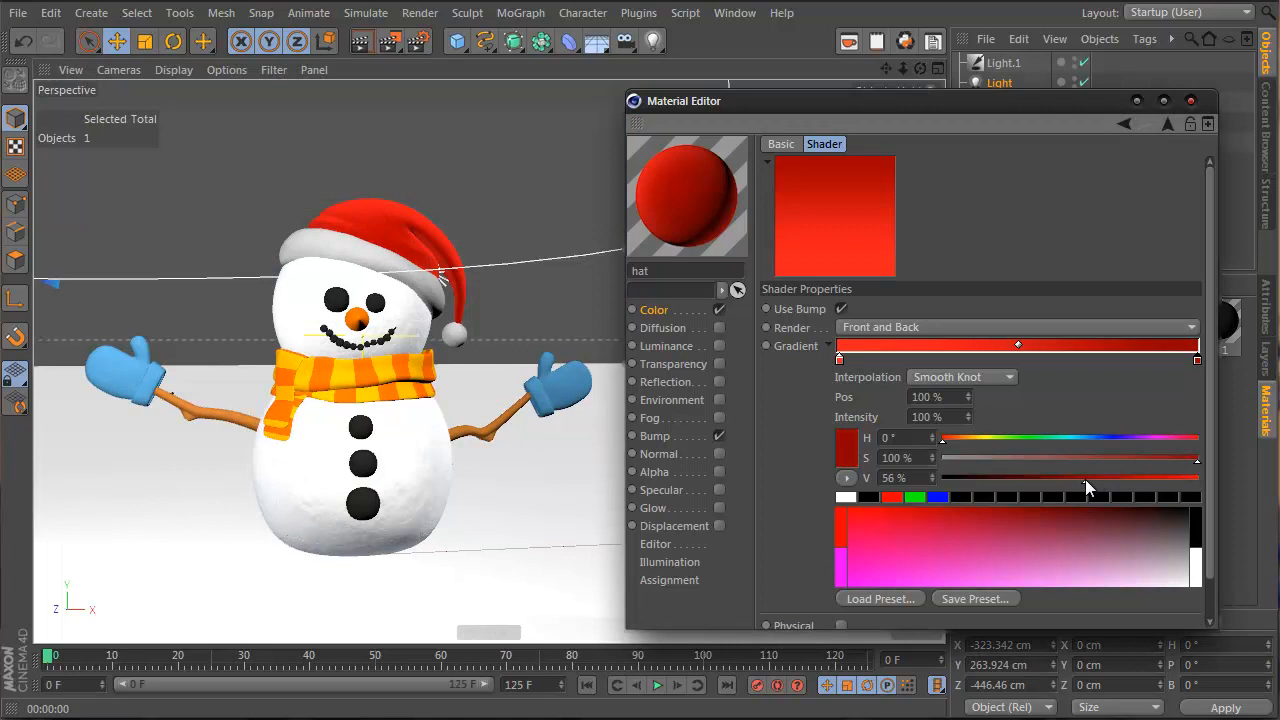
{"action": "left_click", "coordinate": [361, 41]}
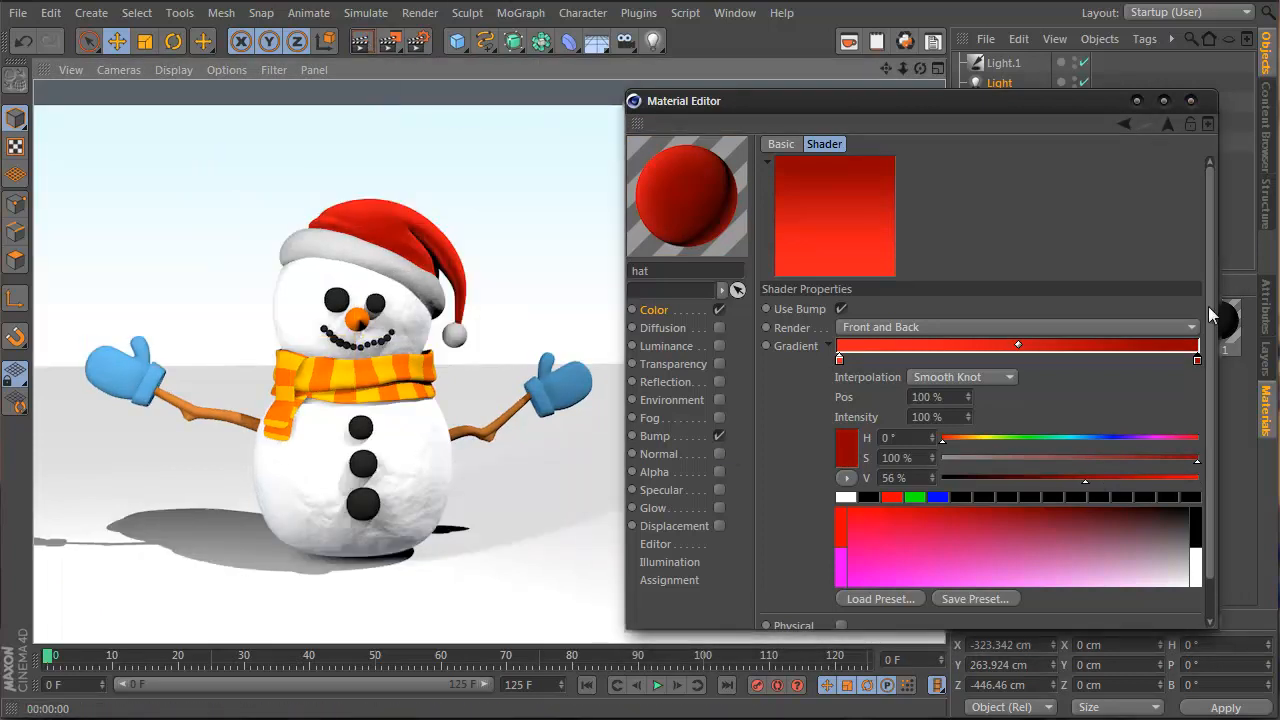
{"action": "left_click", "coordinate": [1168, 124]}
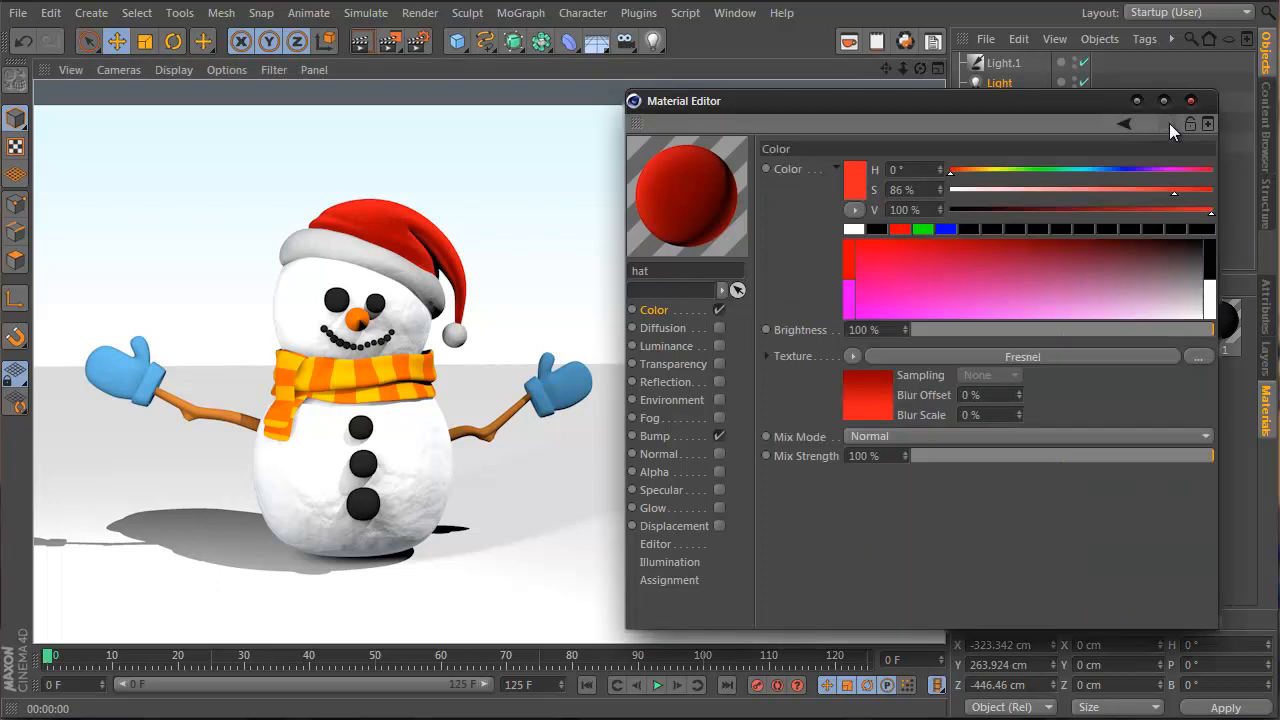
Wrap the Fresnel colour in a Layer shader with a Hue/Sat/Lightness effect at -6 % saturation, then render
{"action": "left_click", "coordinate": [853, 356]}
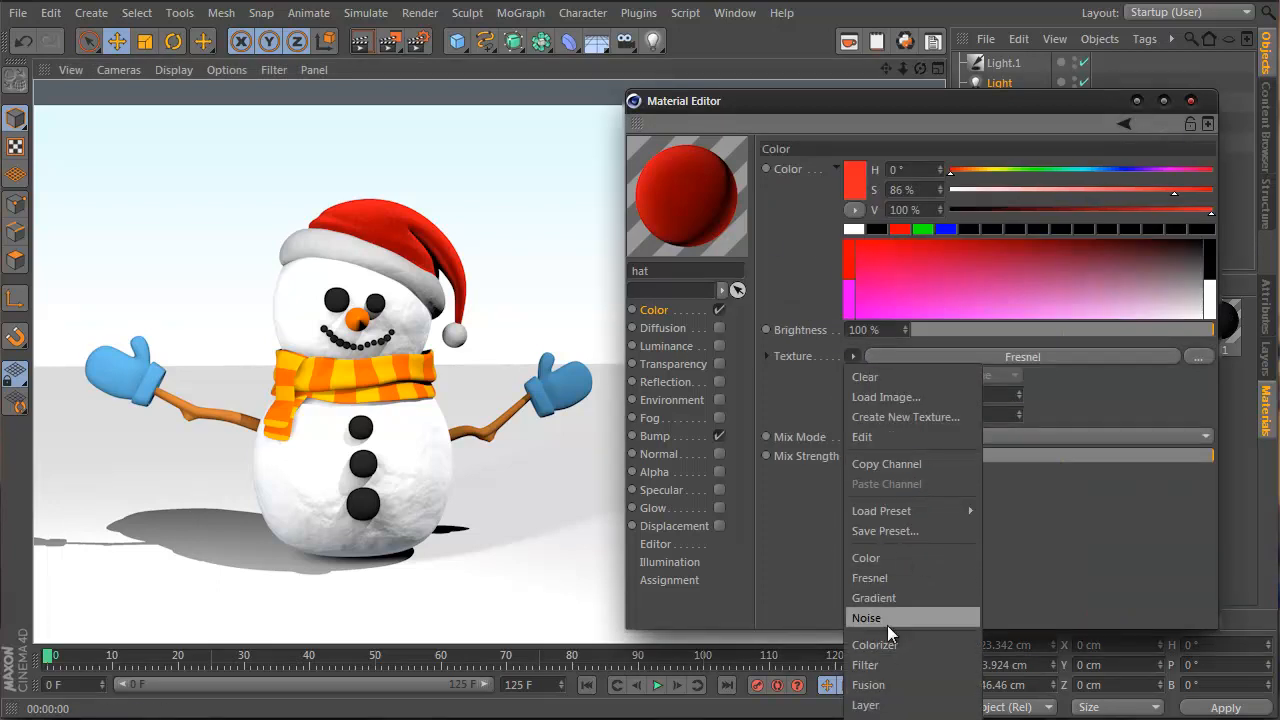
{"action": "left_click", "coordinate": [890, 704]}
{"action": "left_click", "coordinate": [914, 356]}
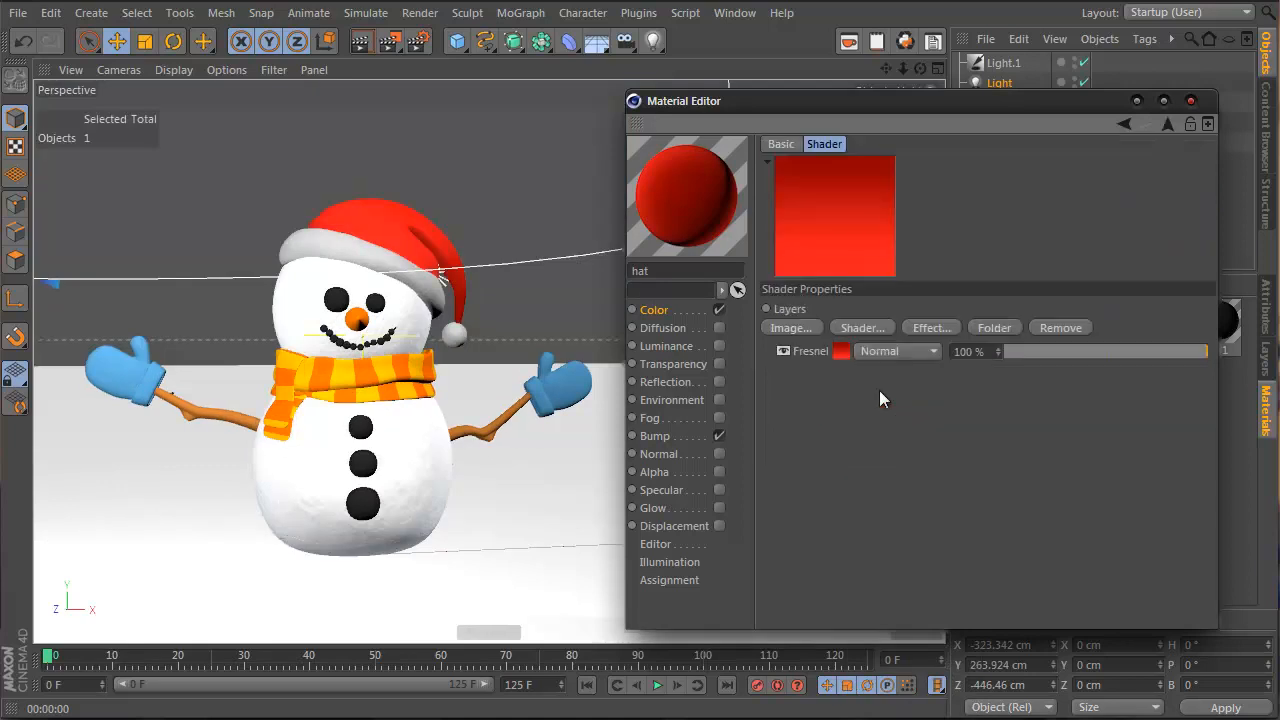
{"action": "left_click", "coordinate": [925, 328]}
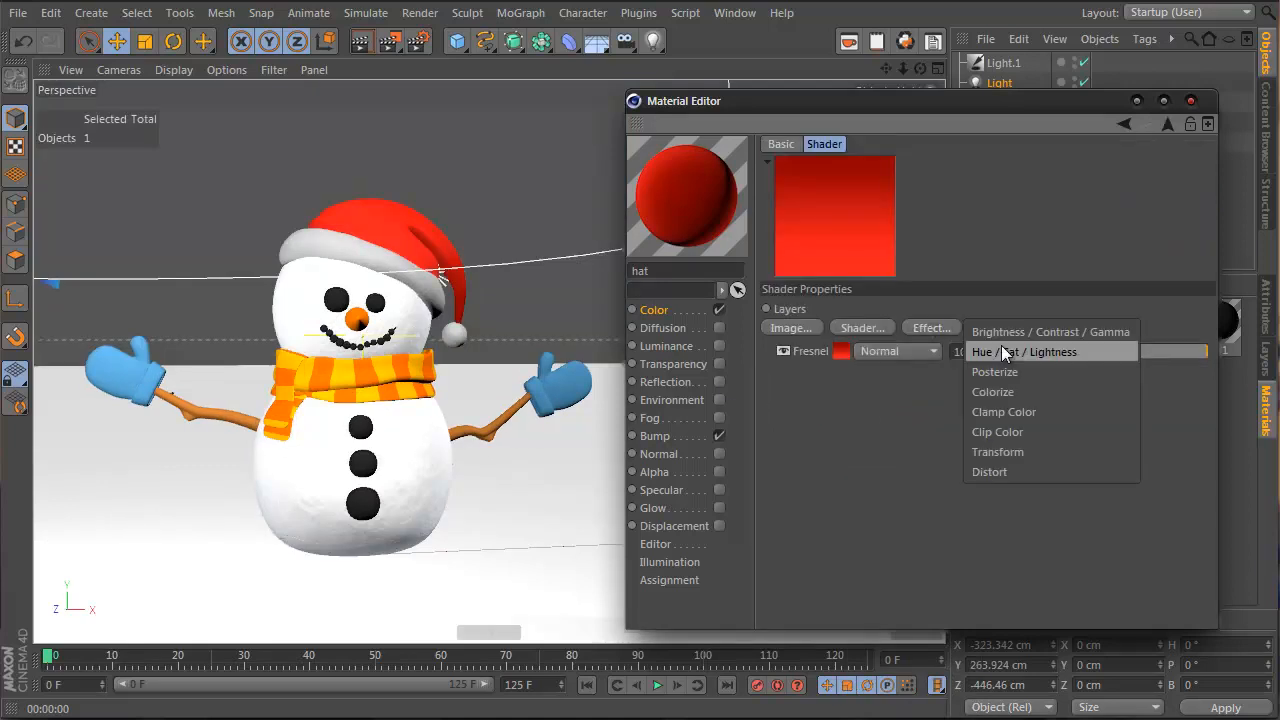
{"action": "left_click", "coordinate": [1001, 345]}
{"action": "left_click", "coordinate": [1060, 370]}
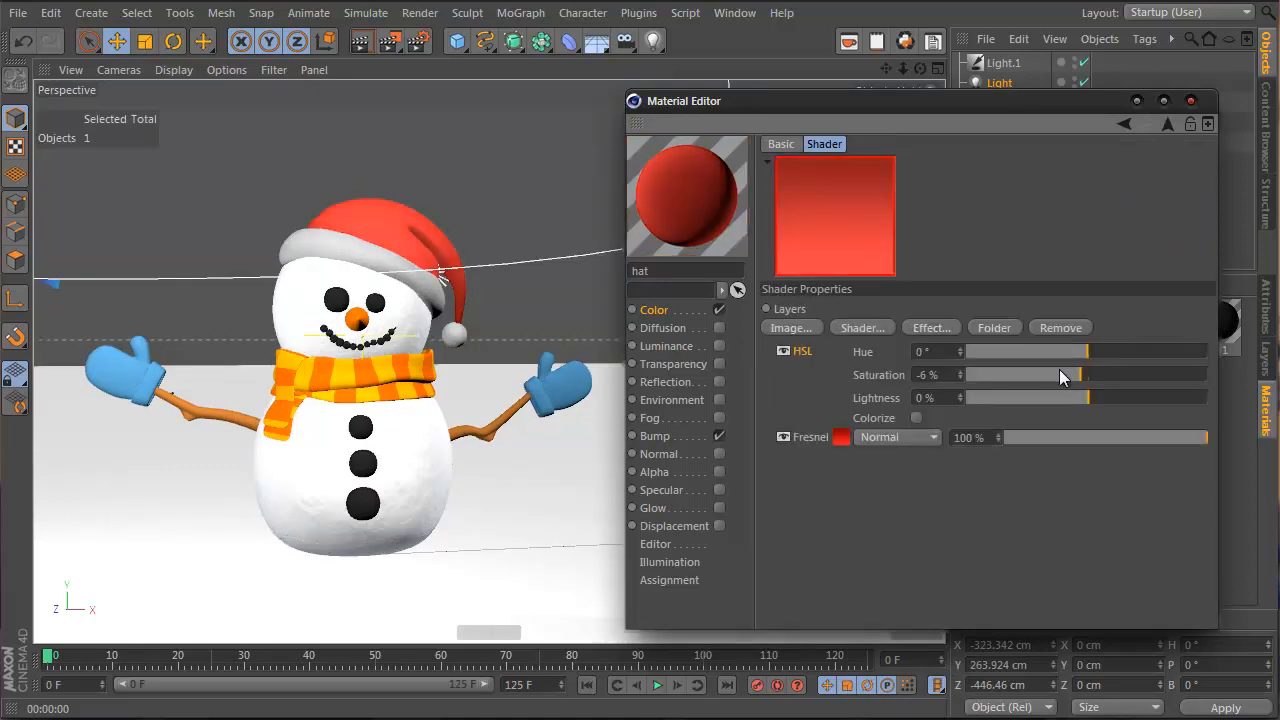
{"action": "left_click", "coordinate": [1059, 370]}
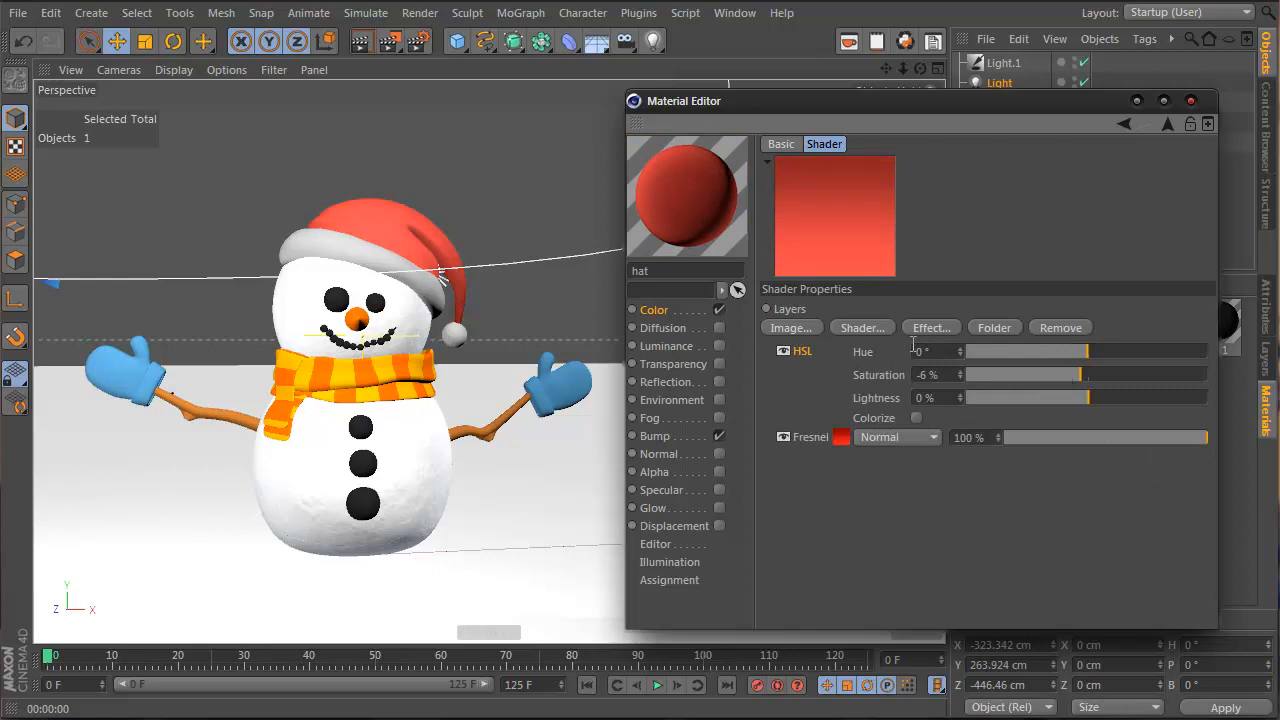
{"action": "left_click", "coordinate": [362, 42]}
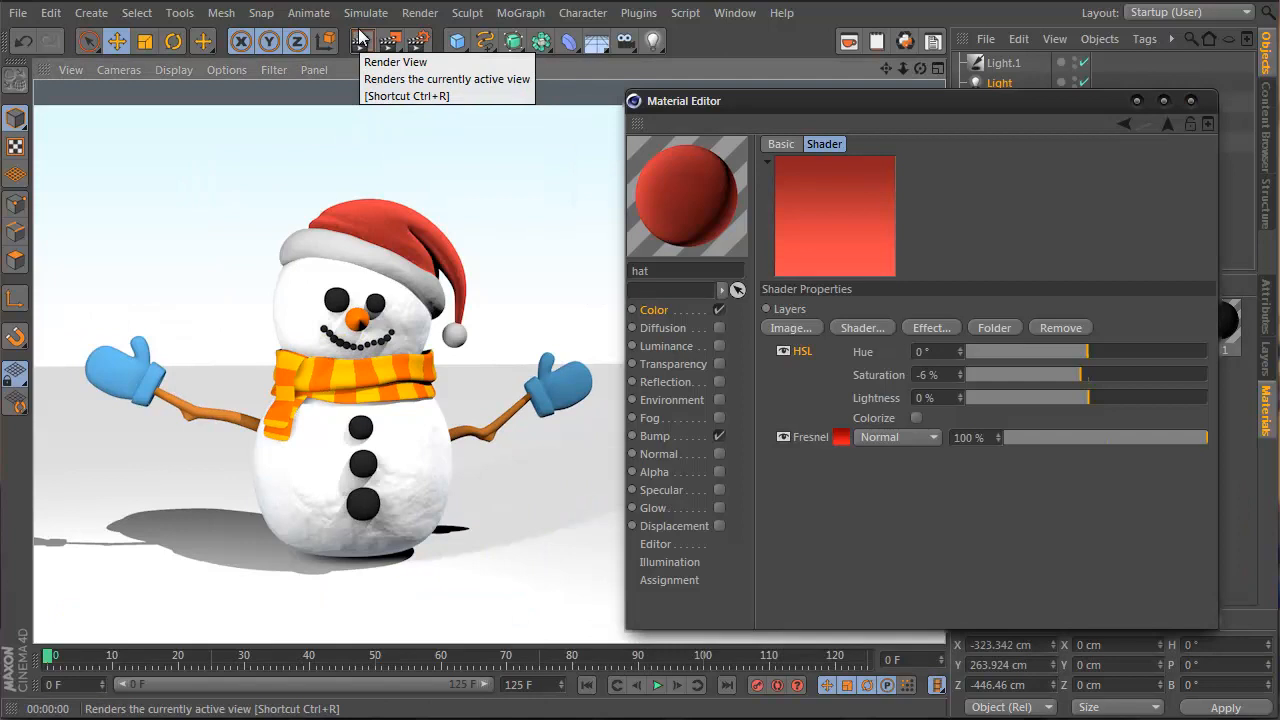
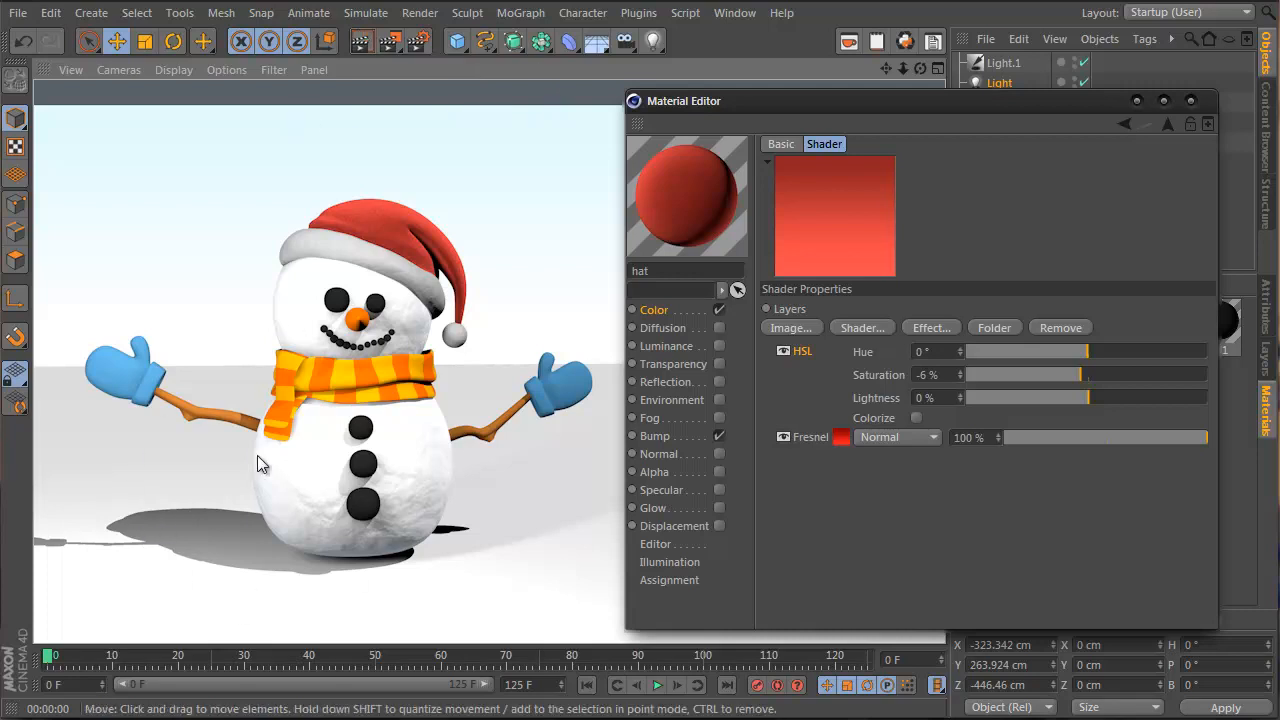
Close the hat's Material Editor and select the snowman in the viewport
{"action": "left_click", "coordinate": [1191, 101]}
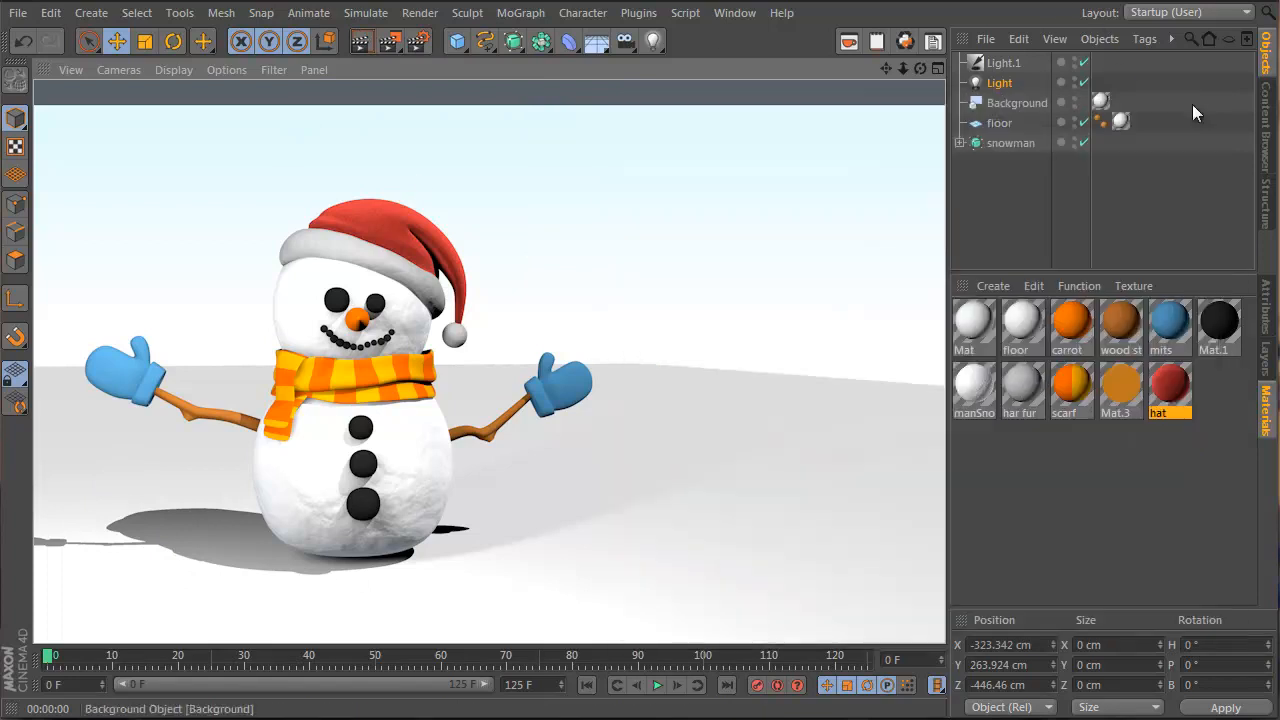
{"action": "left_click", "coordinate": [277, 382]}
Select ScarLapT and run Center Axis to from the Commander to recentre its axis
{"action": "left_click", "coordinate": [285, 370]}
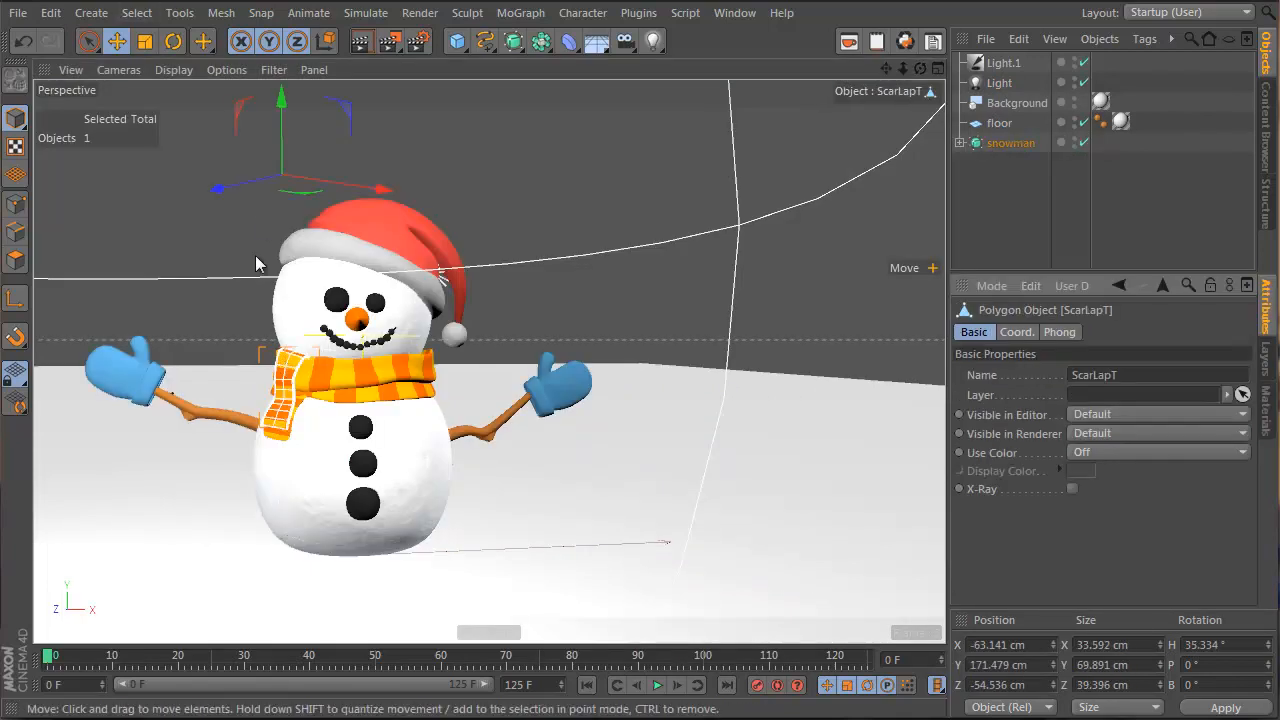
{"action": "key", "text": "shift+c"}
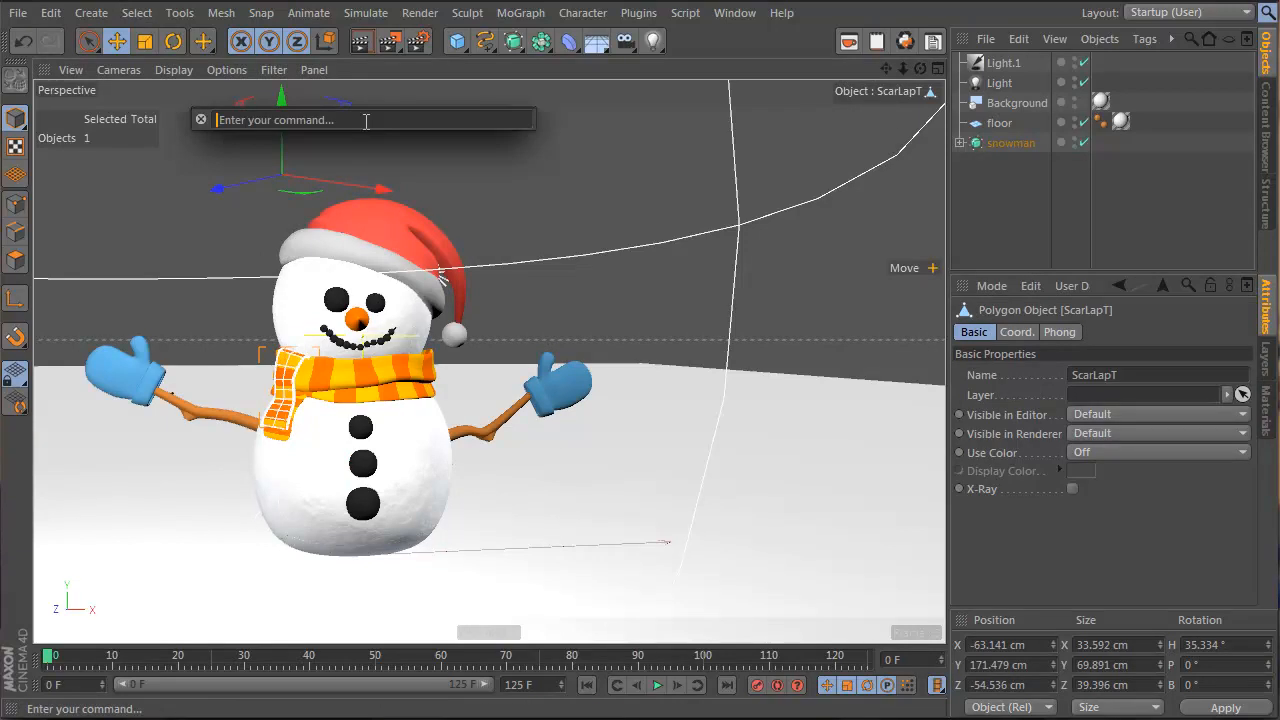
{"action": "type", "text": "center"}
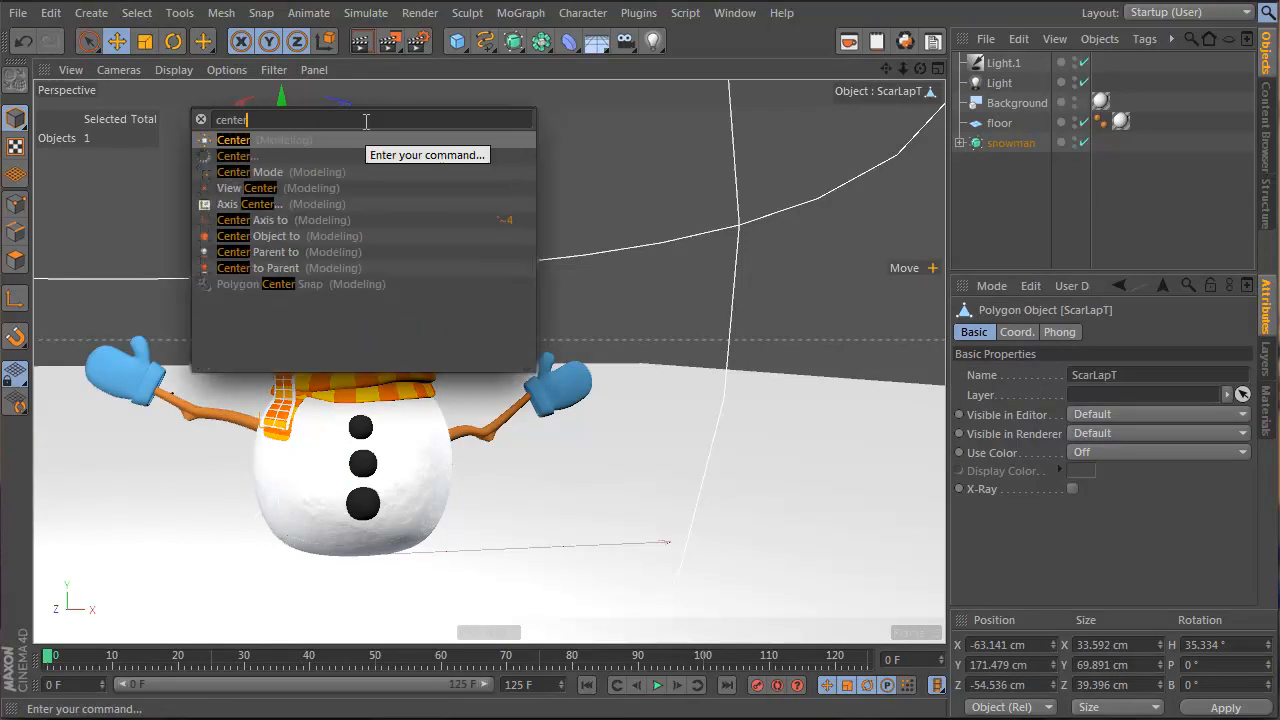
{"action": "type", "text": " ax"}
{"action": "key", "text": "Return"}
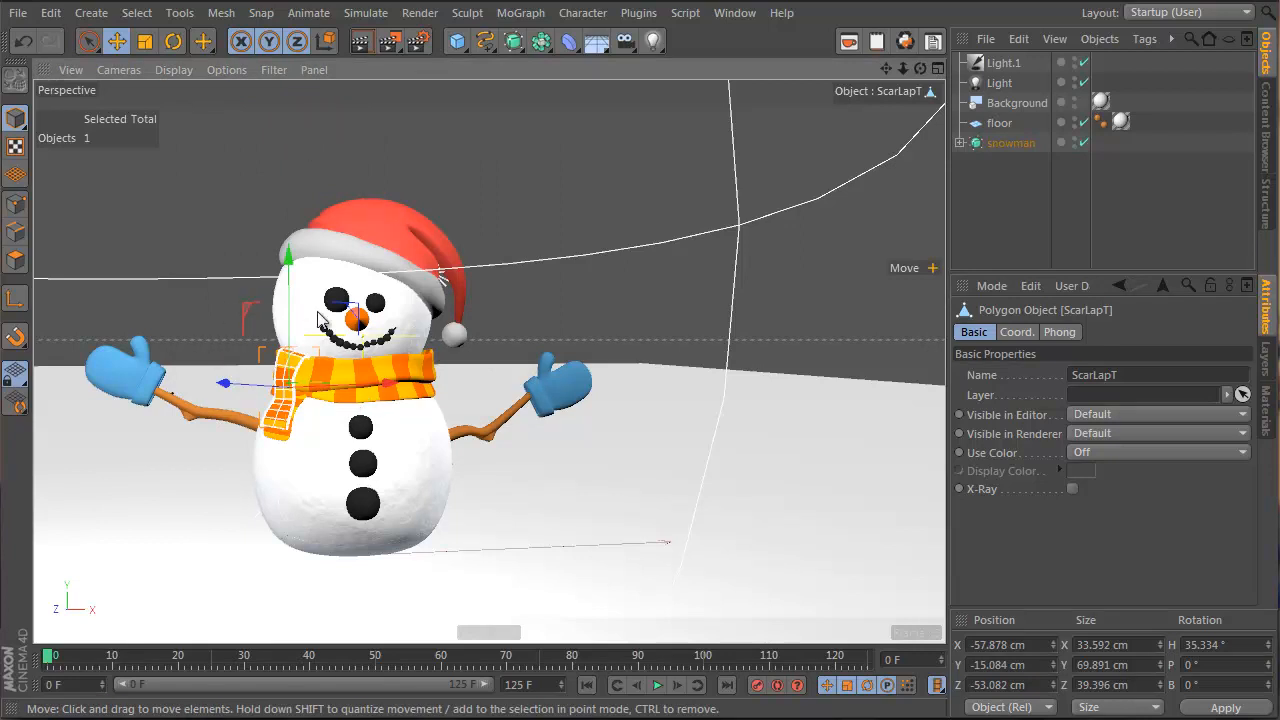
Look up the Center Axis to command's shortcut in Customize Commands, then close the list
{"action": "key", "text": "shift+c"}
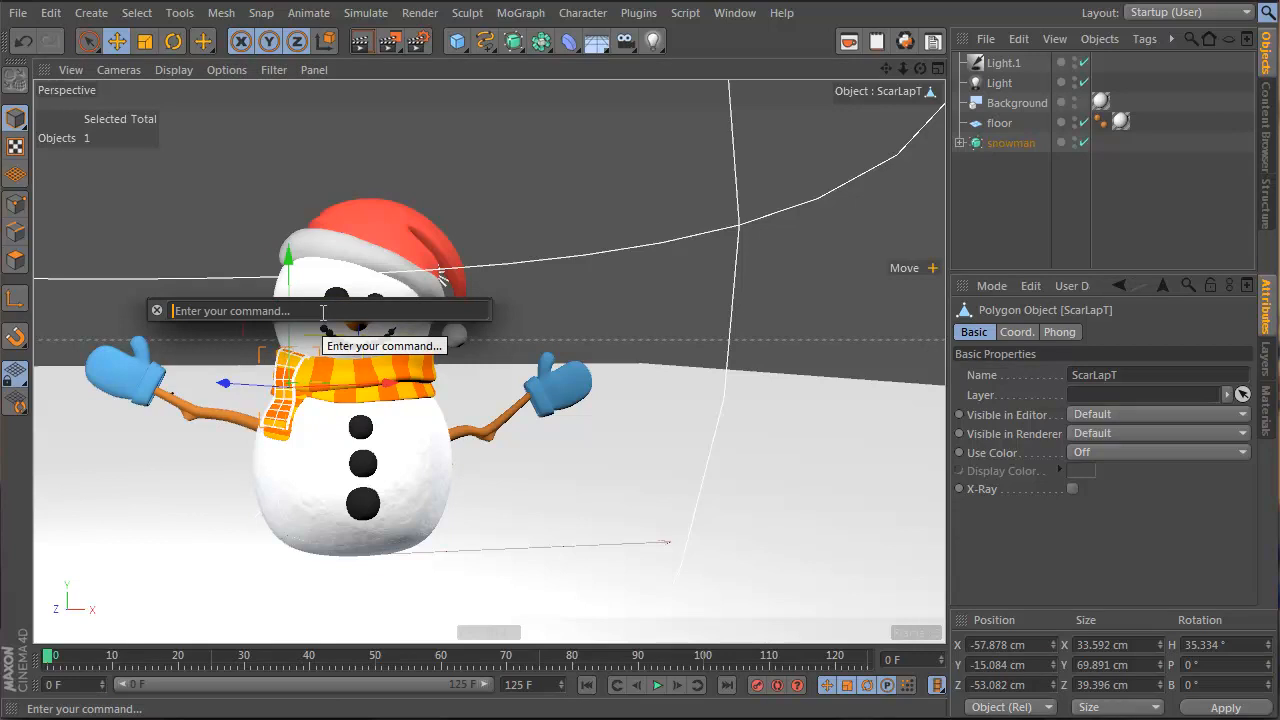
{"action": "key", "text": "Escape"}
{"action": "key", "text": "shift+F12"}
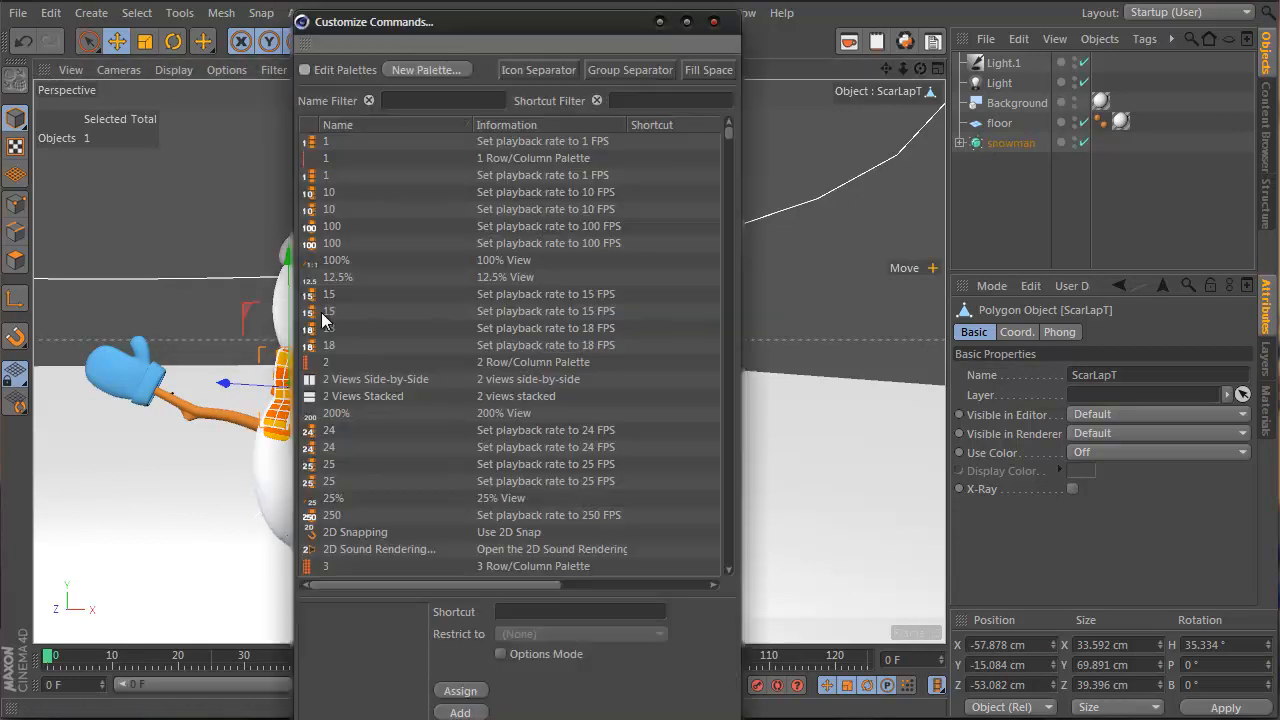
{"action": "type", "text": "centers a"}
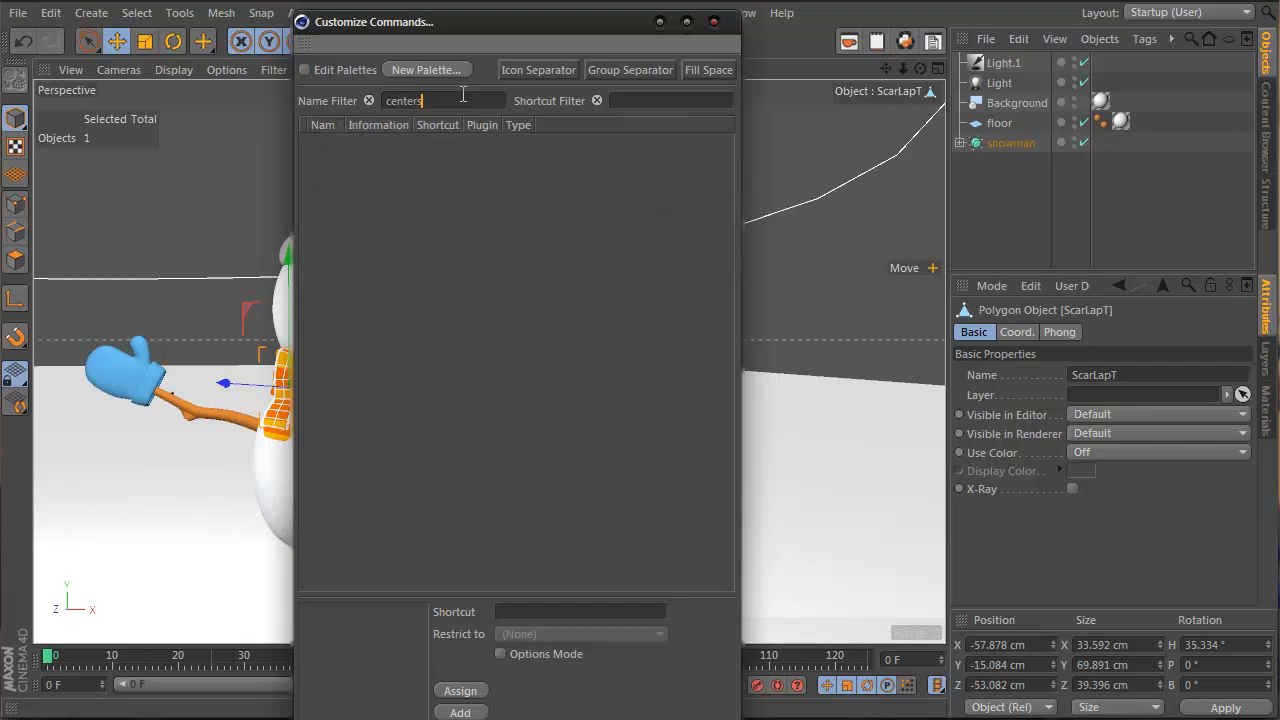
{"action": "key", "text": "BackSpace"}
{"action": "type", "text": "ax"}
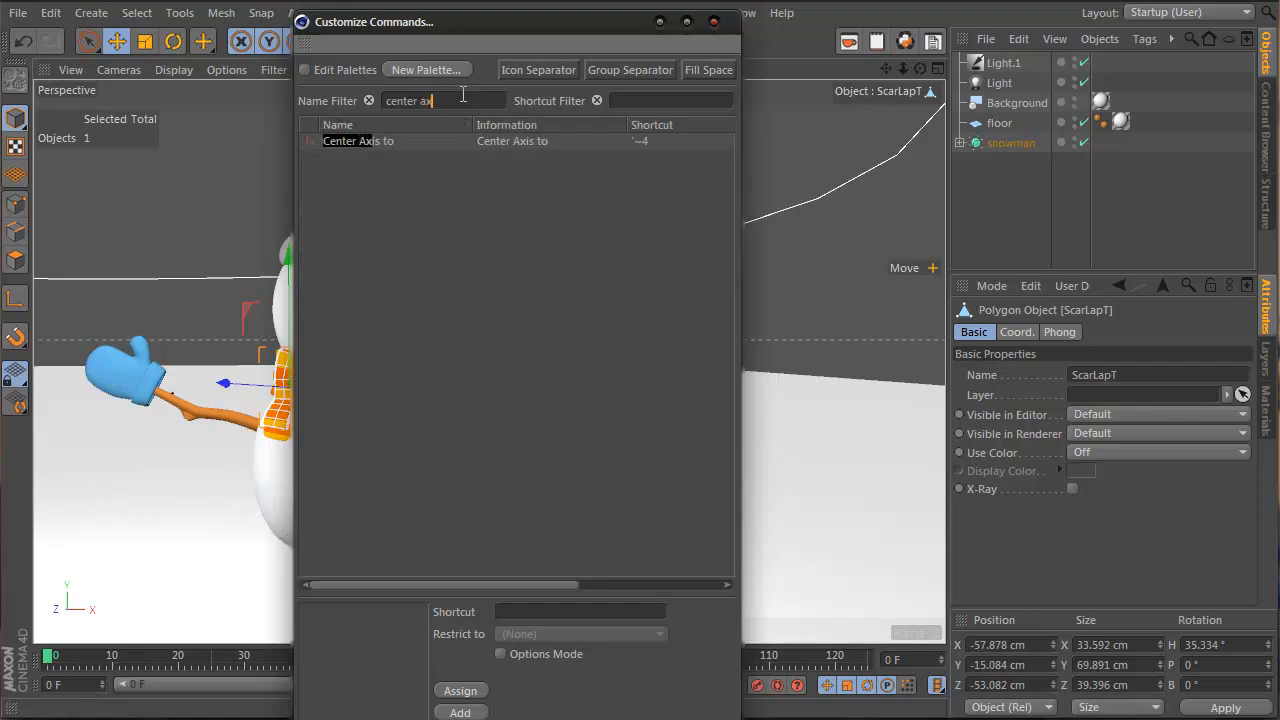
{"action": "left_click", "coordinate": [670, 145]}
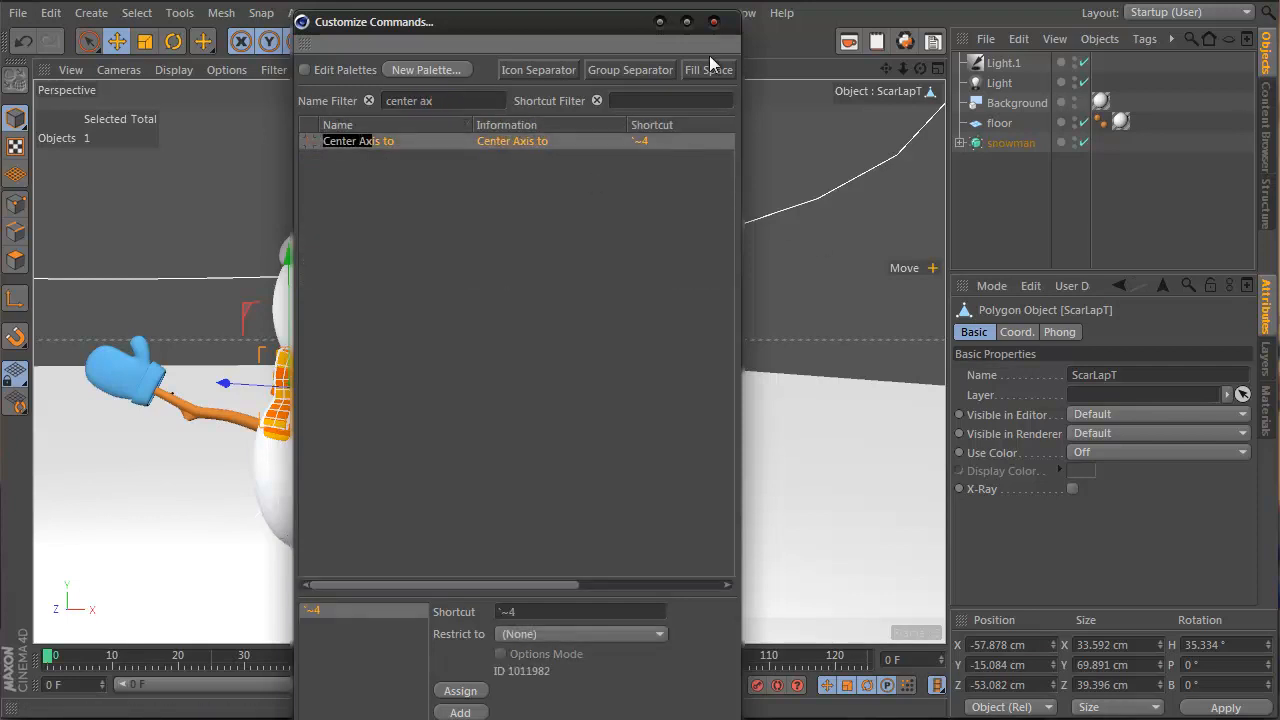
{"action": "left_click", "coordinate": [713, 21]}
{"action": "scroll", "coordinate": [290, 400], "scroll_direction": "up", "scroll_amount": 10}
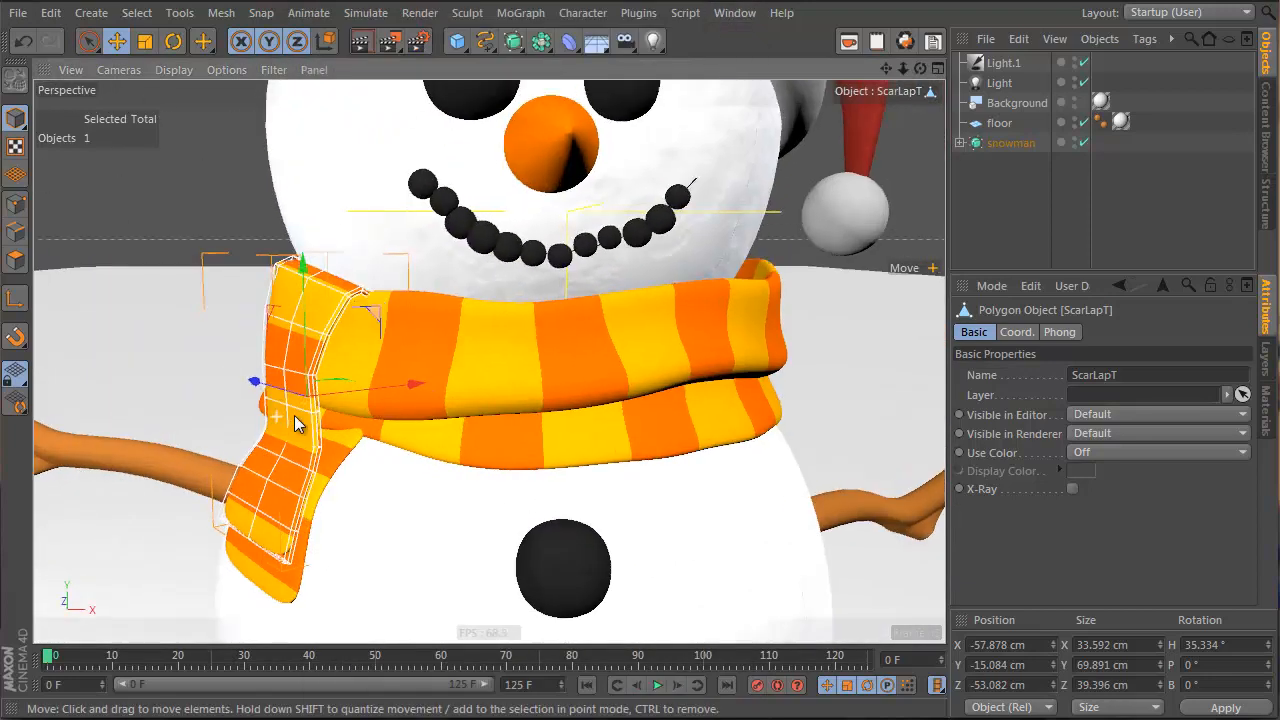
Select the polygons at the end of ScarLapT and move them to the left
{"action": "scroll", "coordinate": [294, 415], "scroll_direction": "up", "scroll_amount": 8}
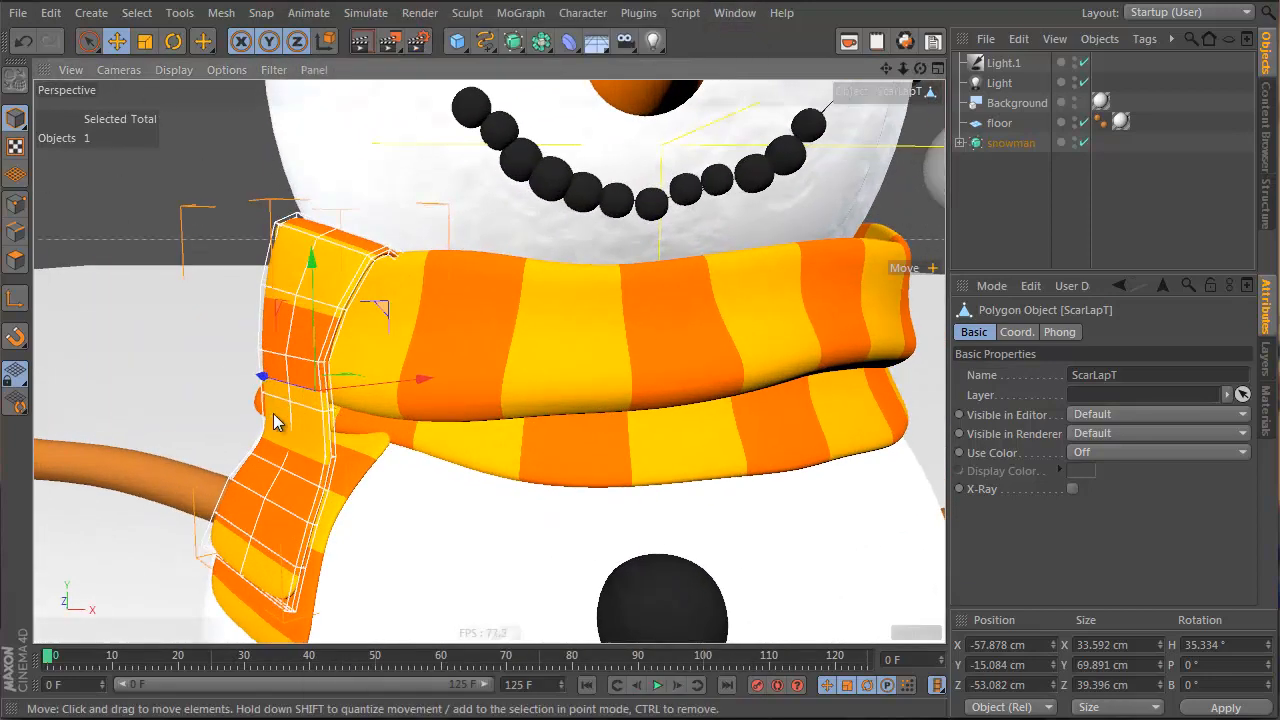
{"action": "left_click", "coordinate": [88, 40]}
{"action": "left_click", "coordinate": [15, 259]}
{"action": "left_click_drag", "start_coordinate": [250, 522], "coordinate": [237, 552]}
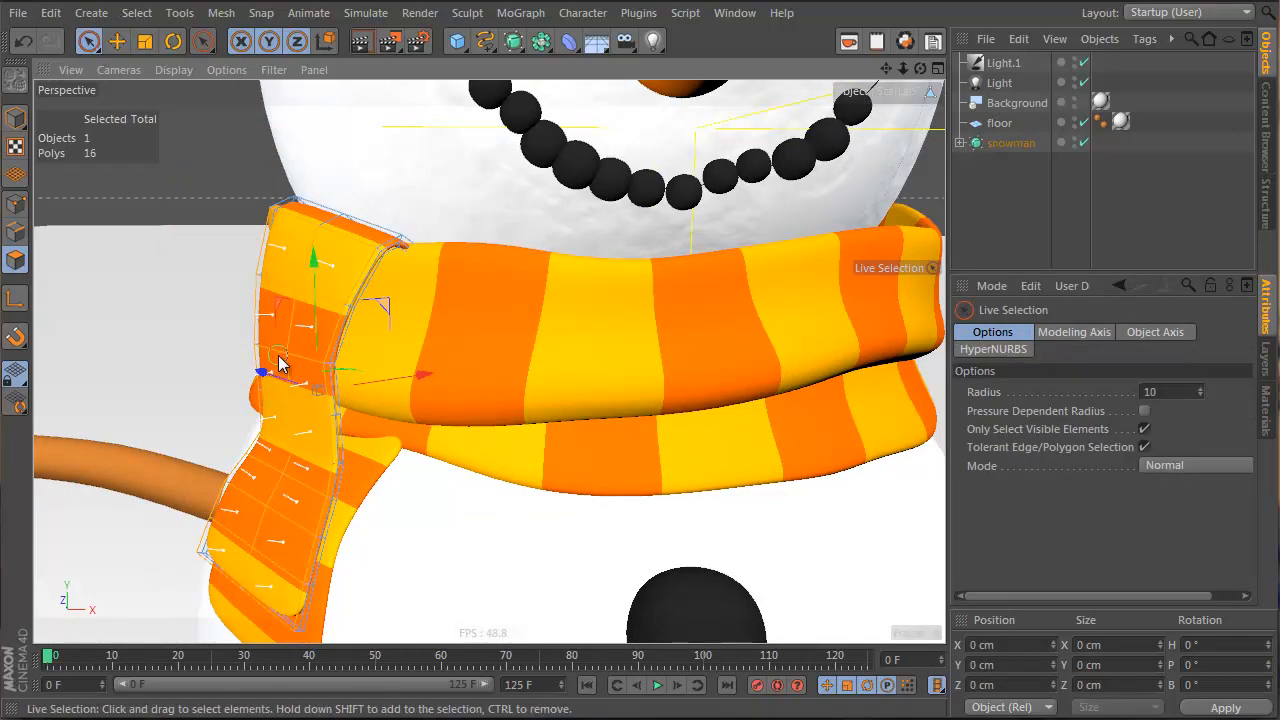
{"action": "left_click_drag", "start_coordinate": [279, 356], "coordinate": [229, 361], "text": "alt"}
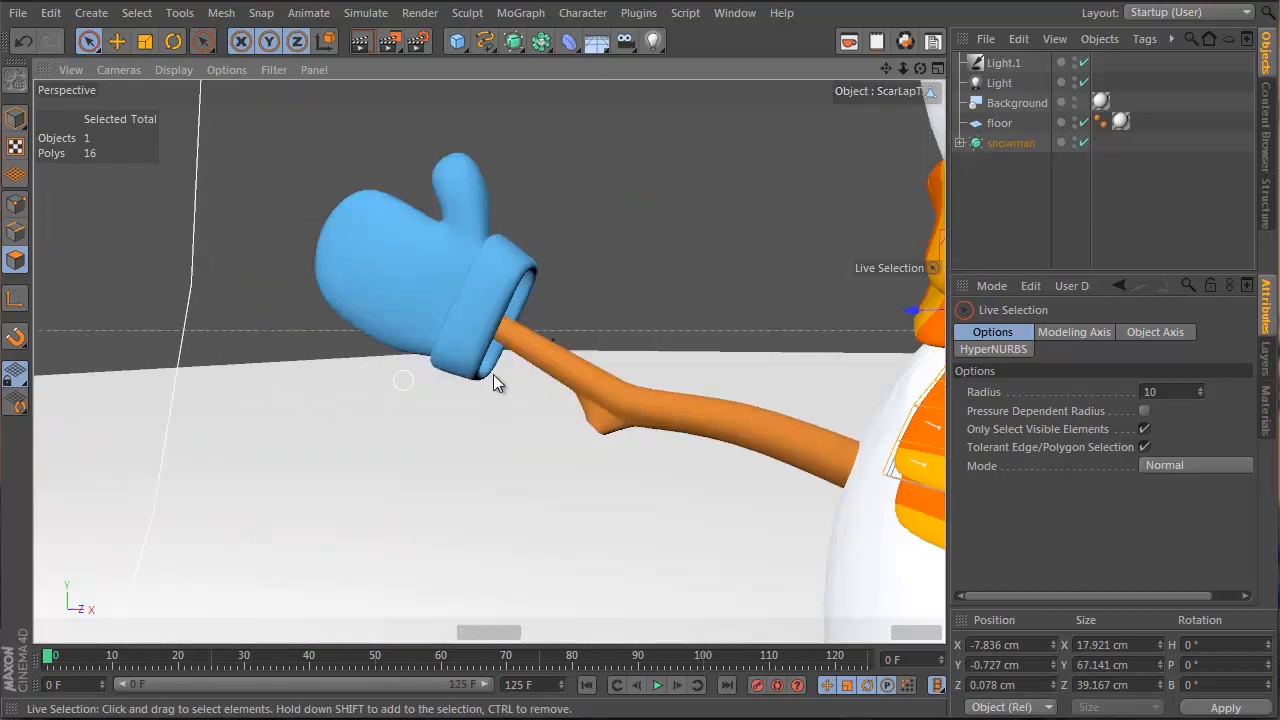
{"action": "left_click_drag", "start_coordinate": [497, 383], "coordinate": [501, 443], "text": "alt"}
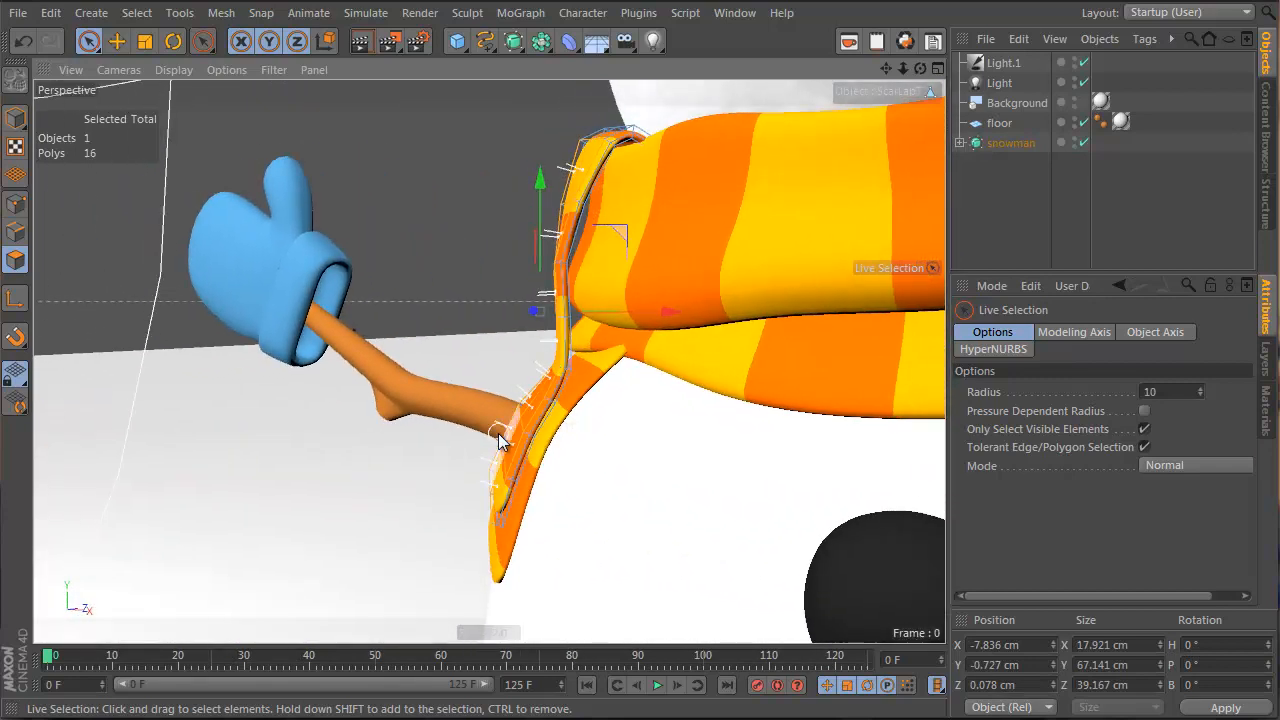
{"action": "key", "text": "e"}
{"action": "left_click_drag", "start_coordinate": [617, 226], "coordinate": [548, 444]}
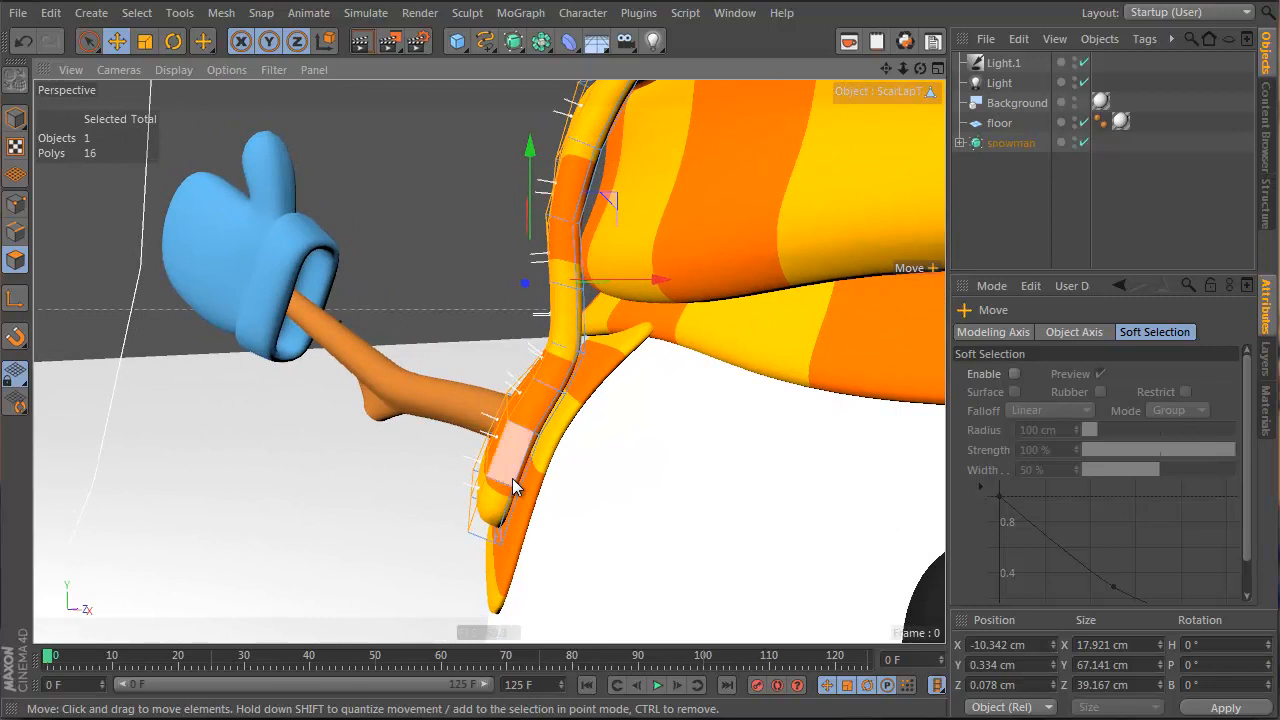
Nudge an edge loop along the flap slightly left and up, then select scarfLapB
{"action": "key", "text": "ctrl+shift+a"}
{"action": "double_click", "coordinate": [526, 460]}
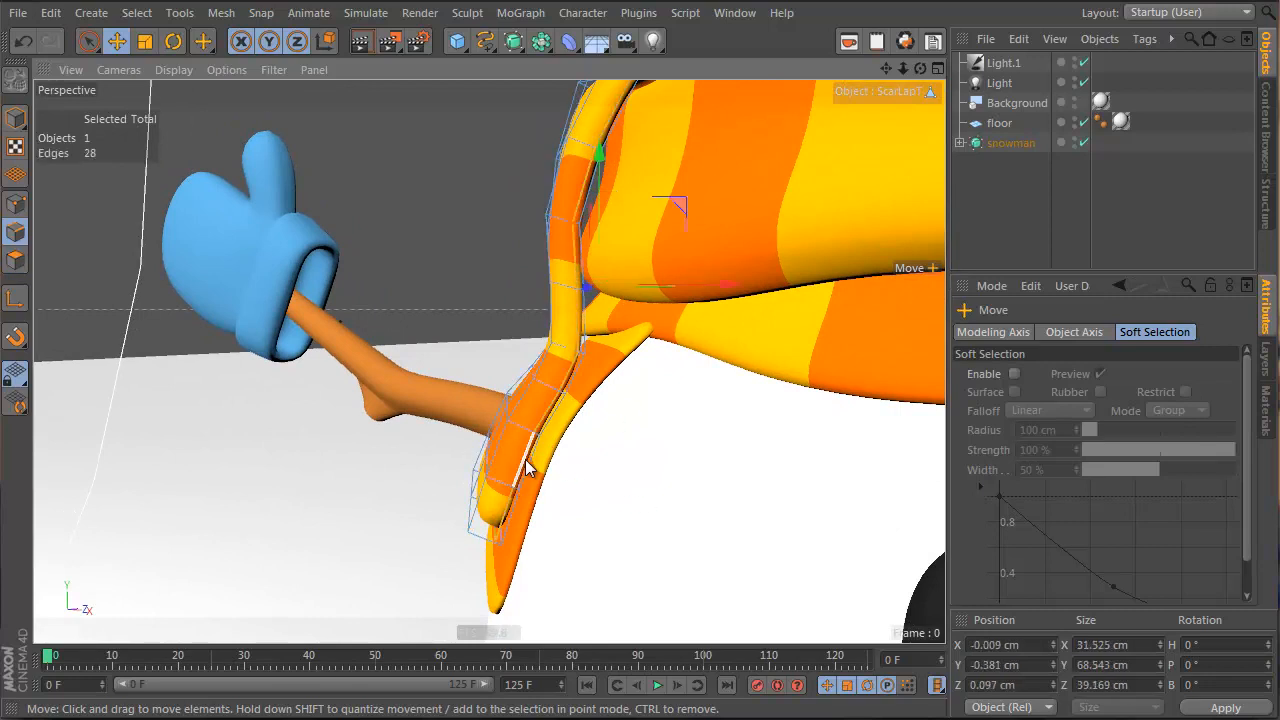
{"action": "left_click_drag", "start_coordinate": [684, 204], "coordinate": [669, 202]}
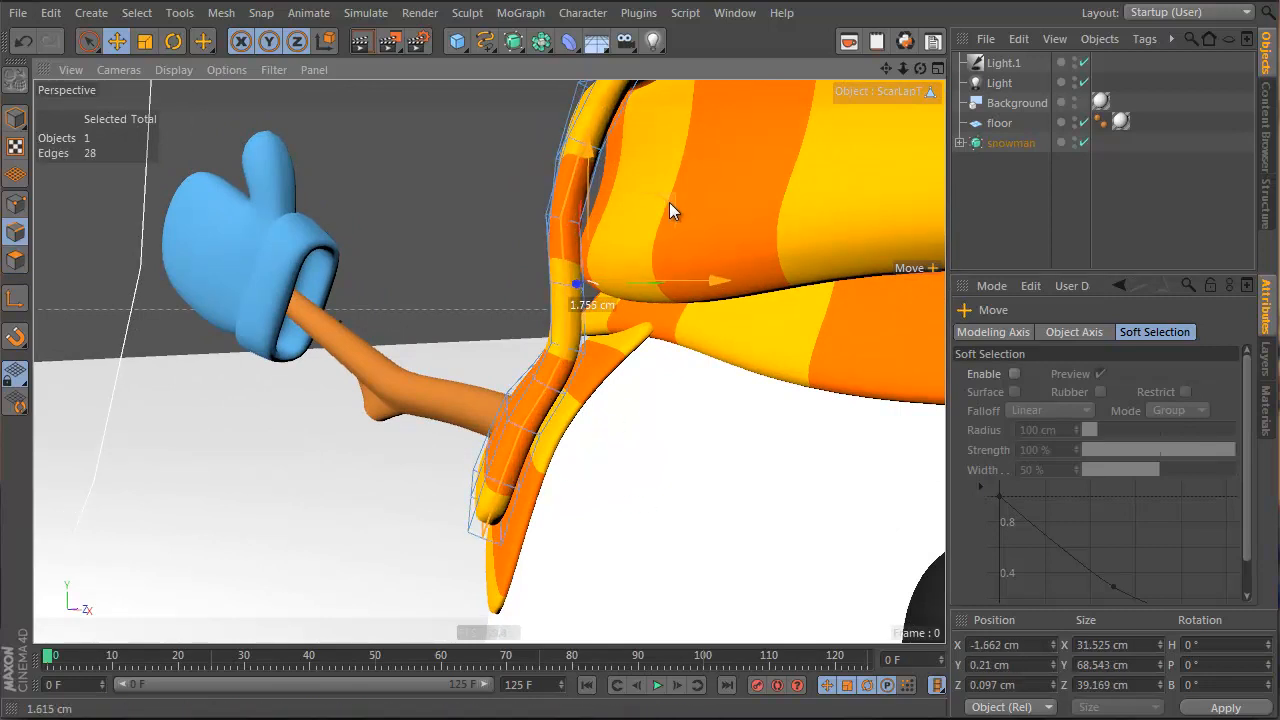
{"action": "left_click_drag", "start_coordinate": [600, 263], "coordinate": [502, 319], "text": "alt"}
{"action": "key", "text": "4"}
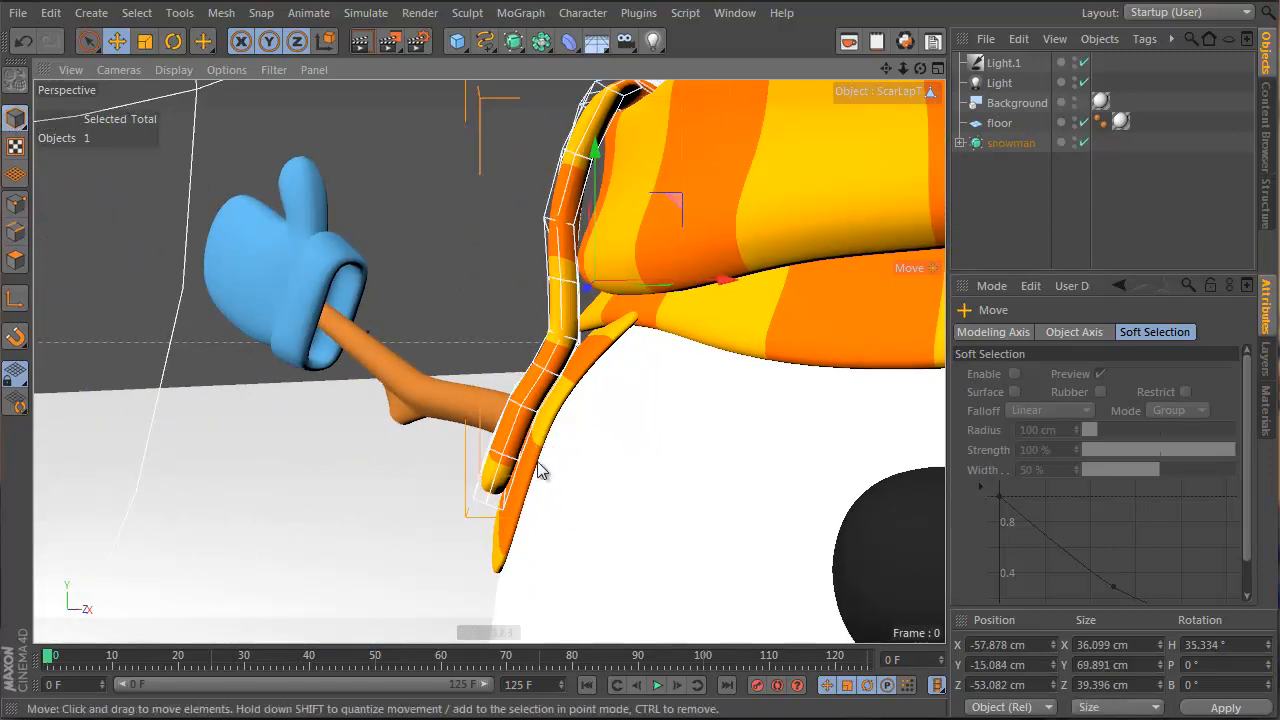
{"action": "left_click", "coordinate": [538, 464]}
Try centring scarfLapB's axis through the quick shortcuts and the Commander search
{"action": "left_click_drag", "start_coordinate": [541, 455], "coordinate": [635, 492], "text": "alt"}
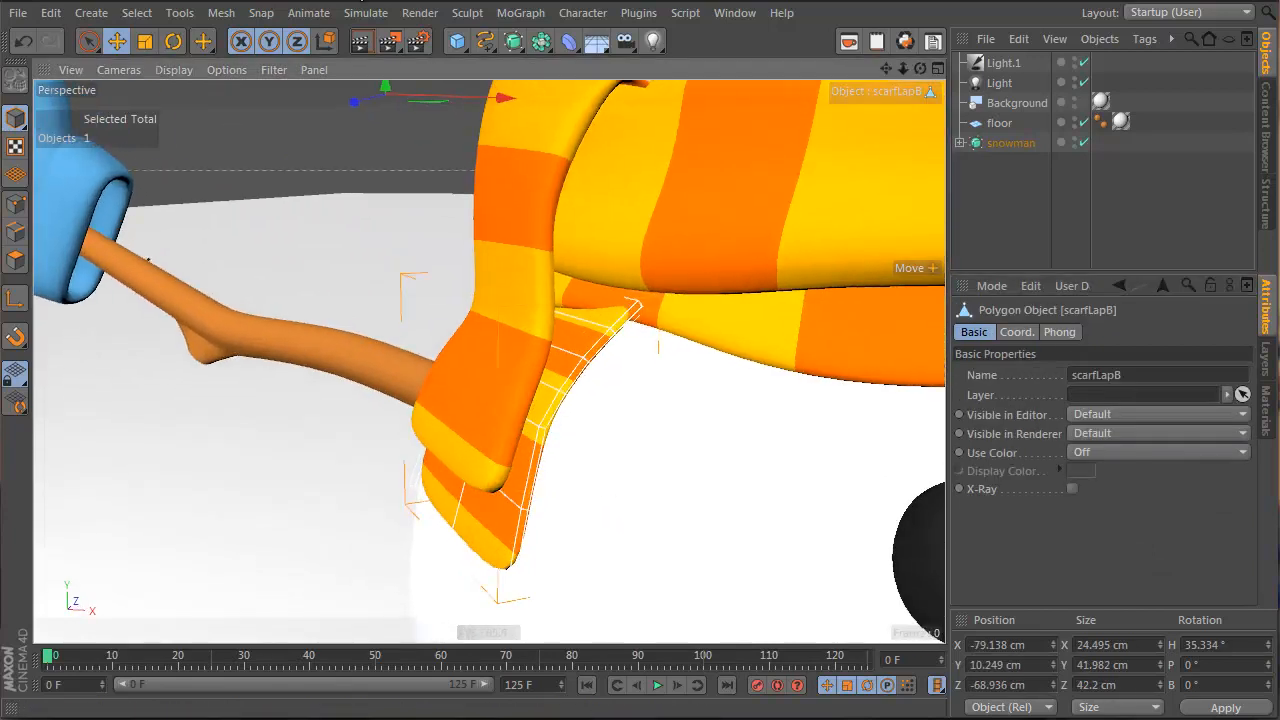
{"action": "key", "text": "grave"}
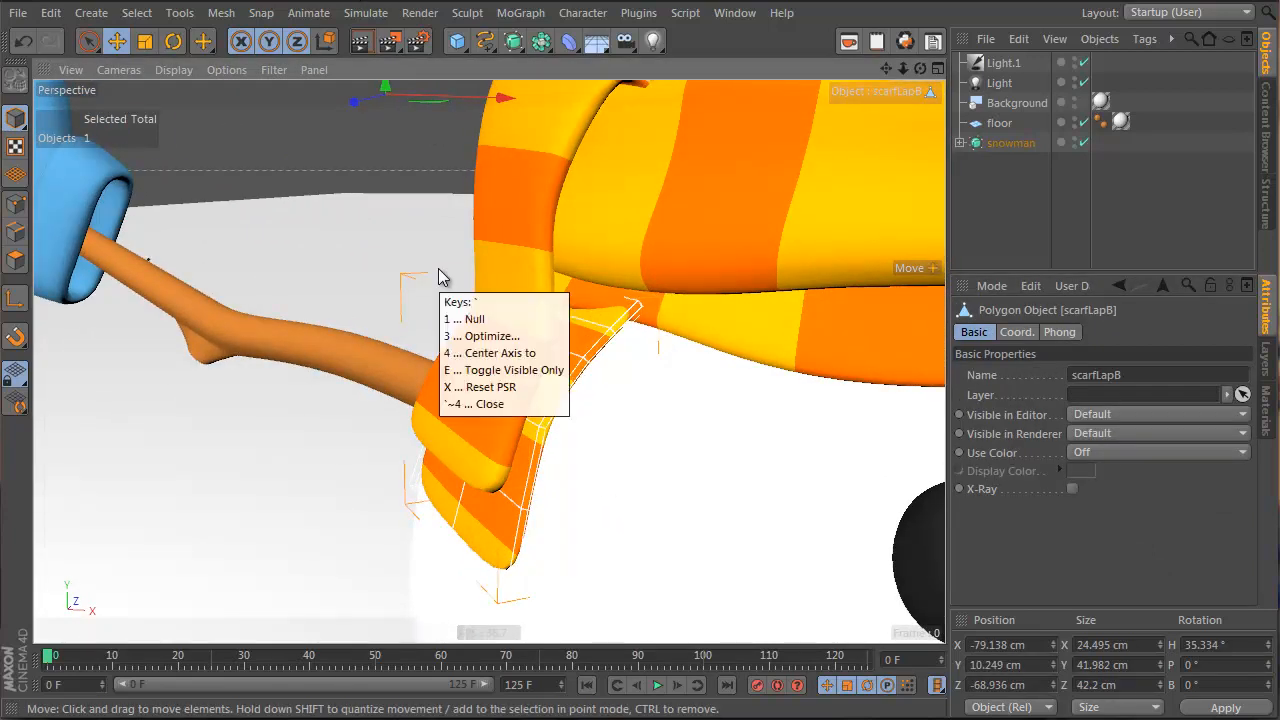
{"action": "key", "text": "3"}
{"action": "key", "text": "shift+c"}
{"action": "type", "text": "centr"}
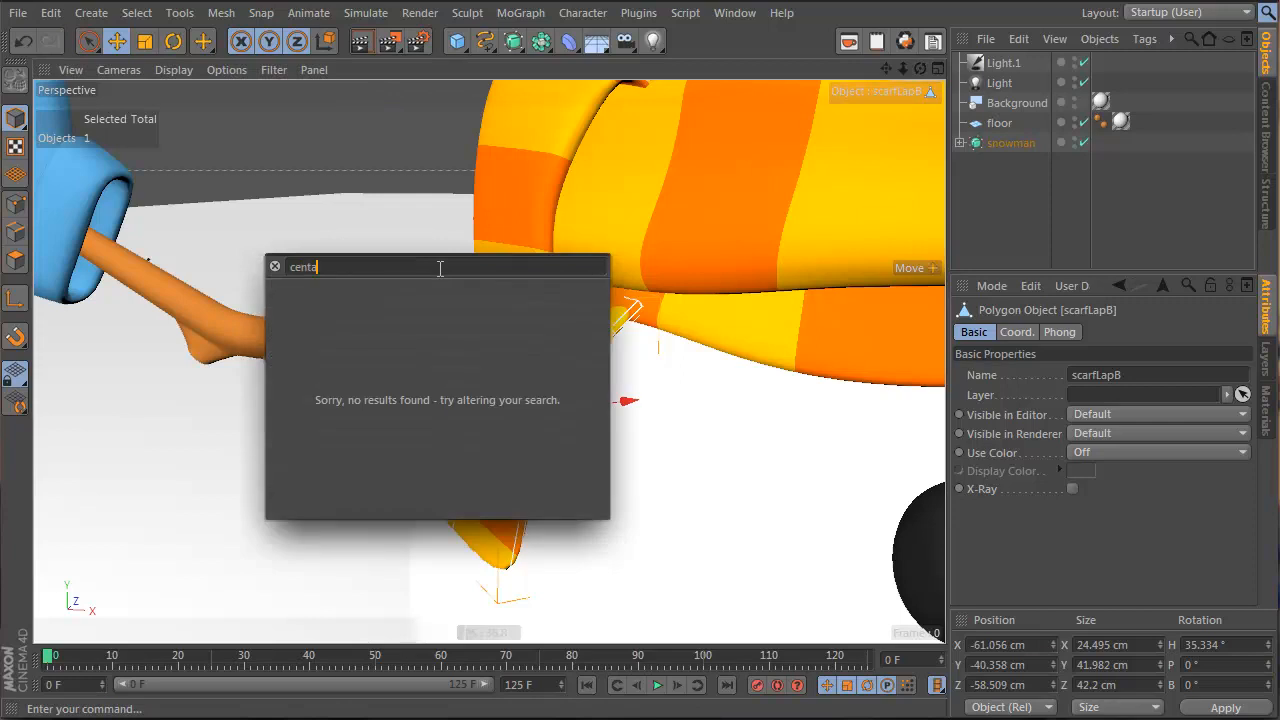
{"action": "key", "text": "BackSpace"}
{"action": "type", "text": "er"}
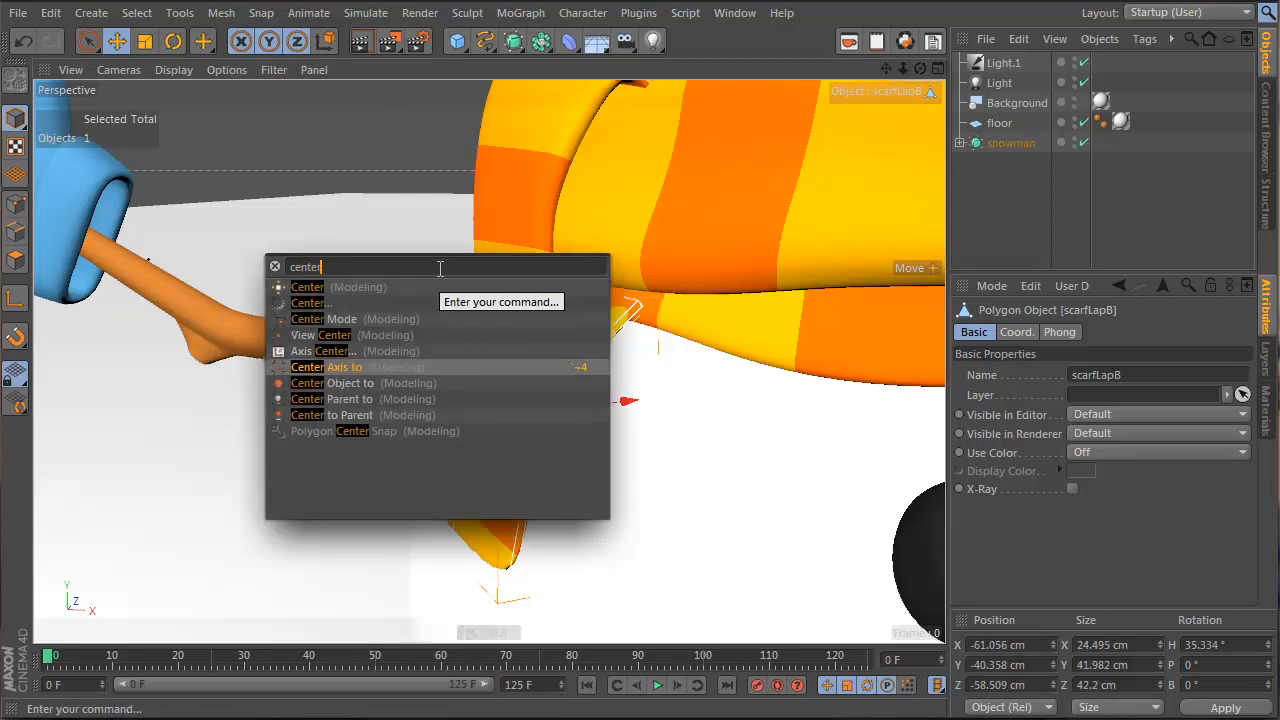
{"action": "key", "text": "Escape"}
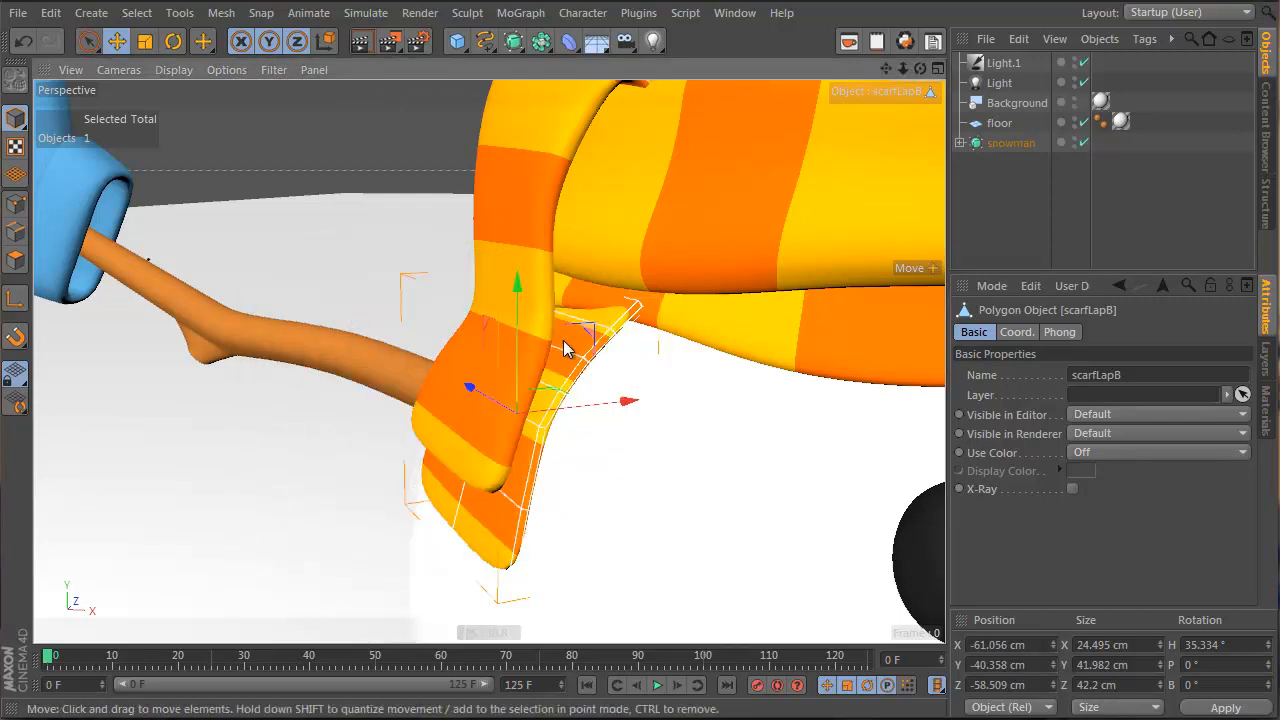
Select polygons at the bottom of the lower scarf flap in Polygon mode
{"action": "left_click", "coordinate": [15, 259]}
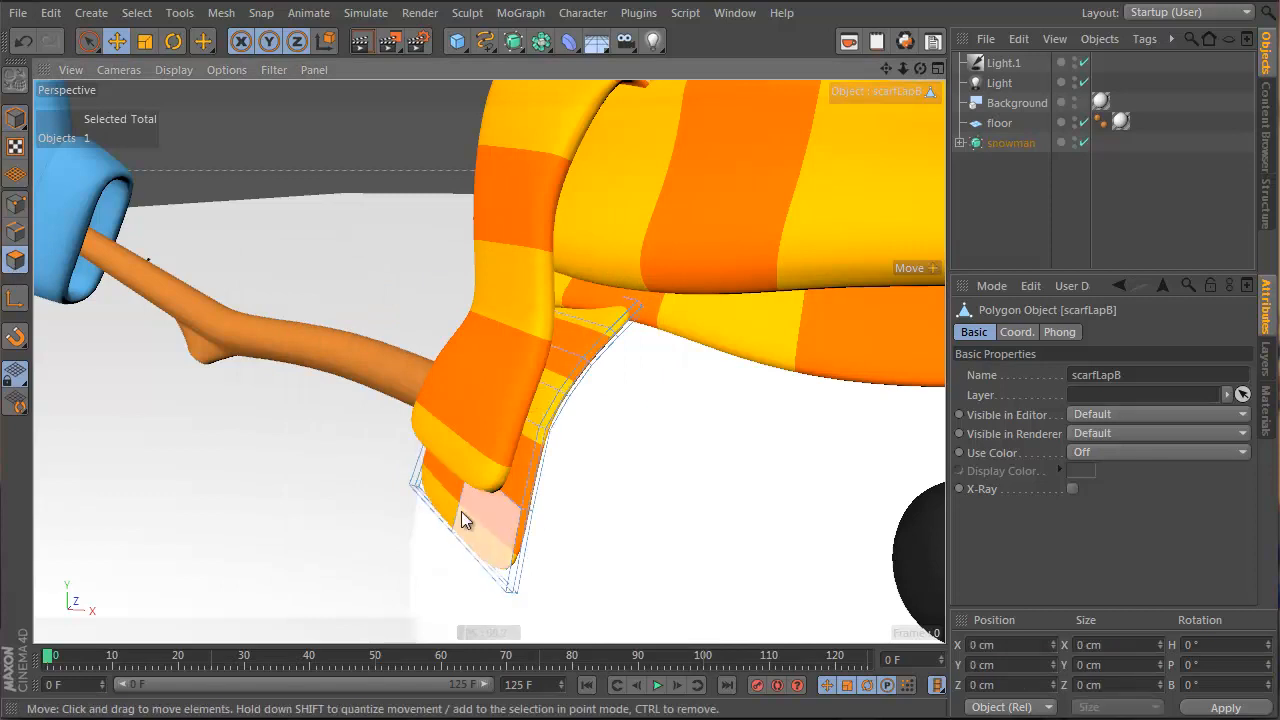
{"action": "left_click_drag", "start_coordinate": [461, 511], "coordinate": [475, 461]}
{"action": "key", "text": "ctrl+z"}
{"action": "key", "text": "ctrl+z"}
{"action": "key", "text": "space"}
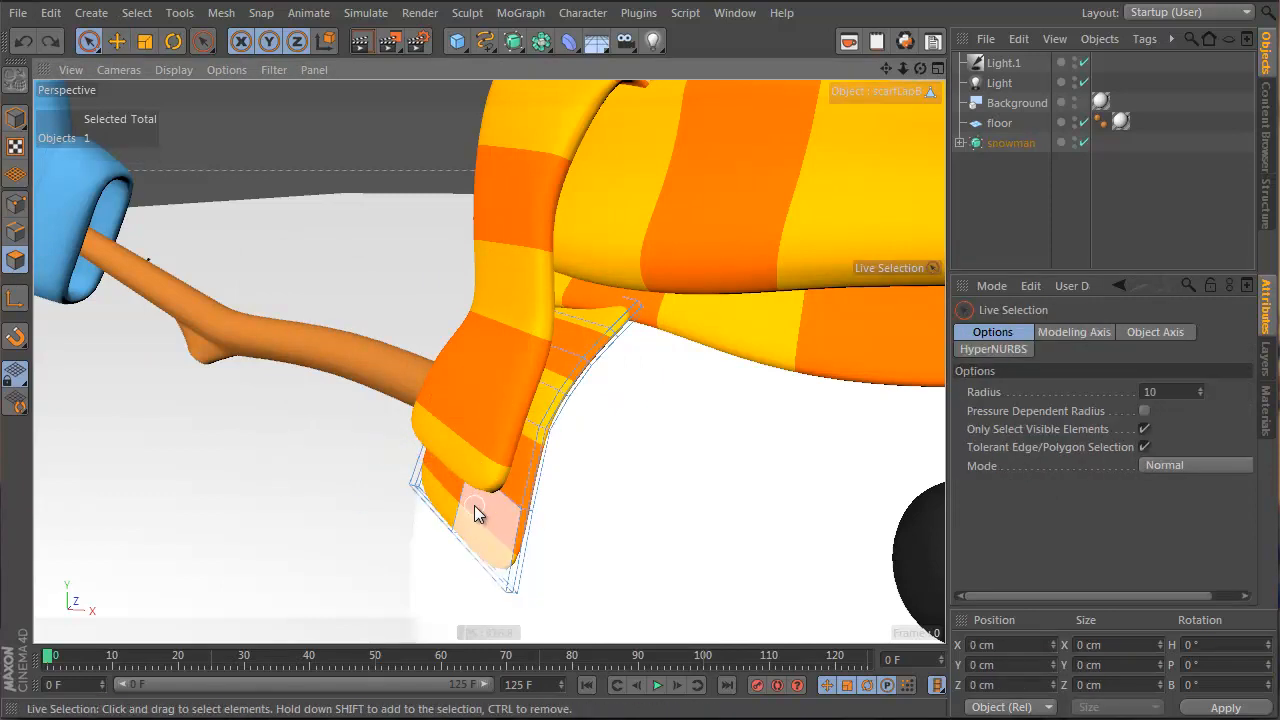
{"action": "mouse_move", "coordinate": [480, 504]}
{"action": "left_mouse_down"}
{"action": "mouse_move", "coordinate": [475, 427]}
{"action": "mouse_move", "coordinate": [489, 459]}
{"action": "left_mouse_up"}
{"action": "key", "text": "space"}
{"action": "key", "text": "space"}
{"action": "key", "text": "space"}
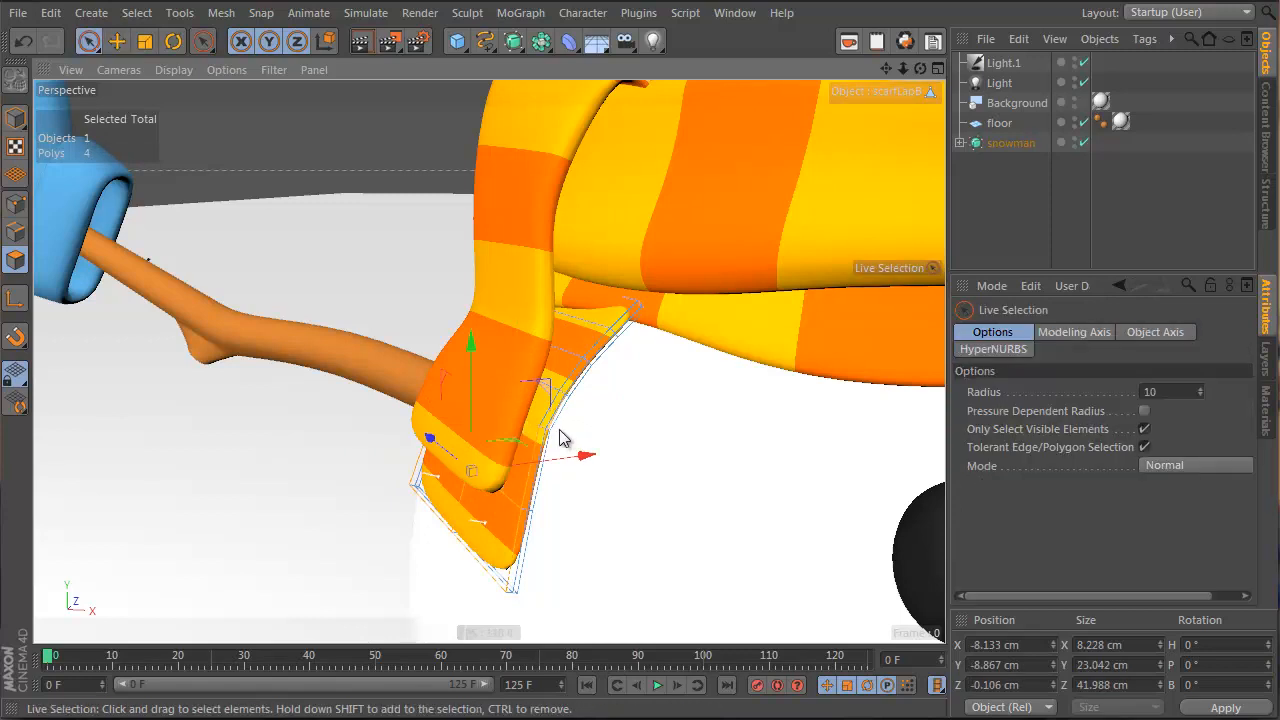
{"action": "left_click", "coordinate": [145, 41]}
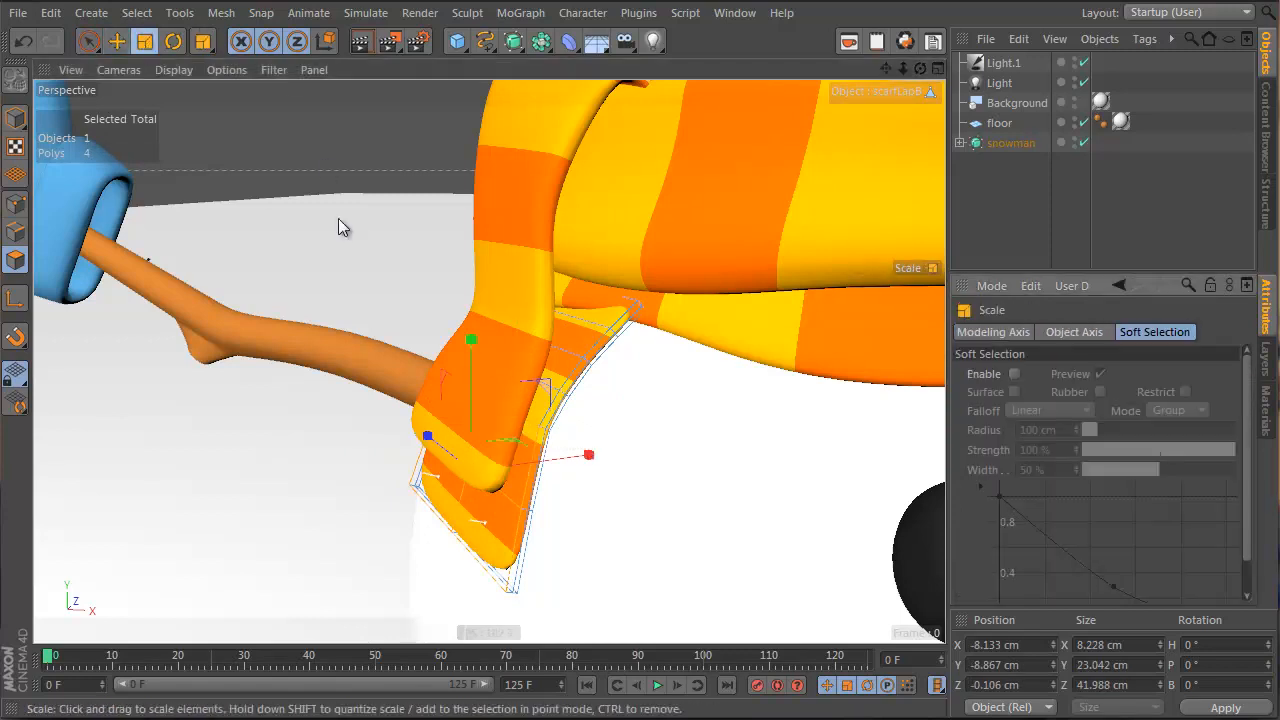
{"action": "key", "text": "r"}
{"action": "key", "text": "space"}
{"action": "key", "text": "space"}
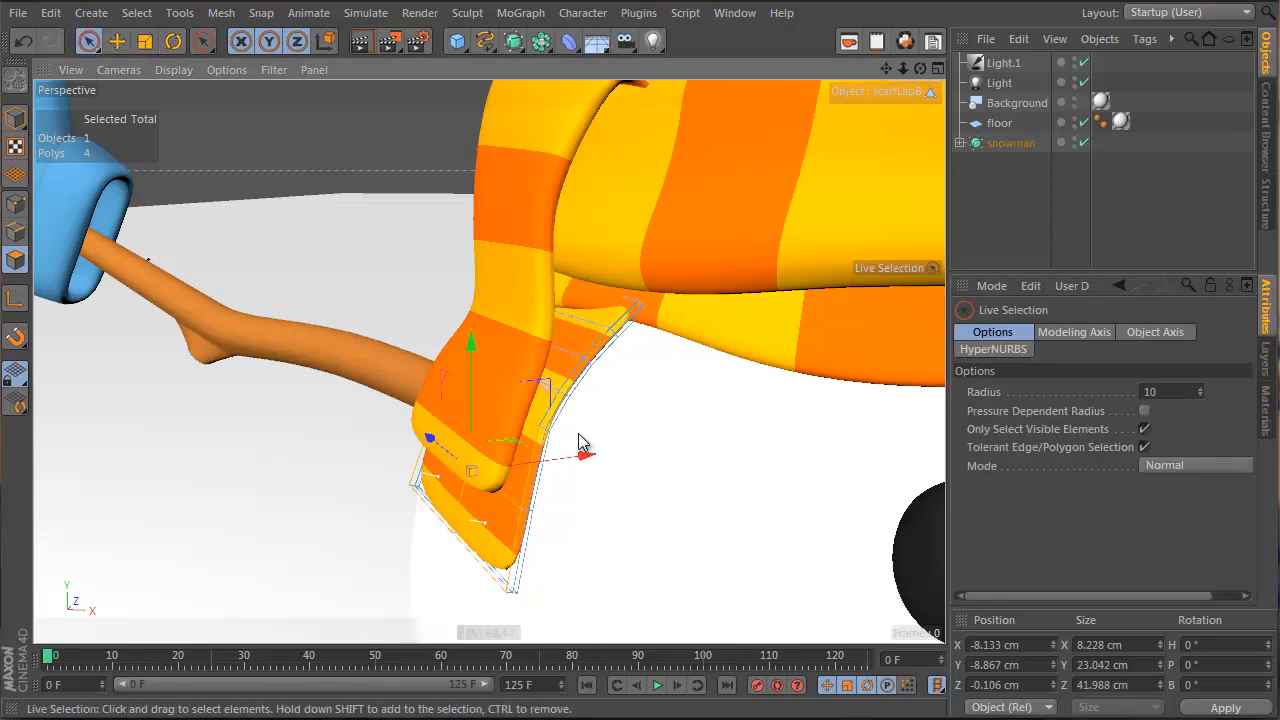
{"action": "key", "text": "space"}
{"action": "key", "text": "space"}
{"action": "key", "text": "space"}
{"action": "key", "text": "space"}
{"action": "key", "text": "space"}
Shift the twelve flap polygons to X 3.434 cm, Y -2.762 cm, then enter Points mode
{"action": "left_click_drag", "start_coordinate": [455, 502], "coordinate": [403, 441], "text": "alt"}
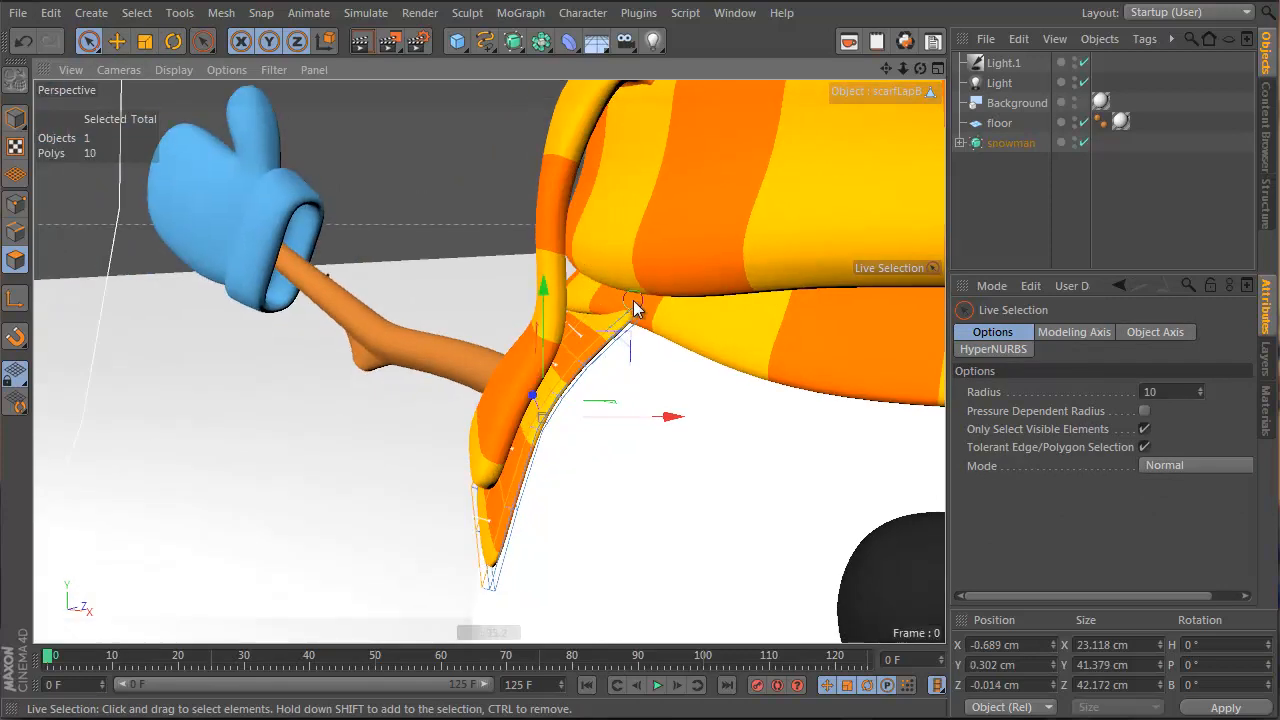
{"action": "left_click_drag", "start_coordinate": [634, 308], "coordinate": [590, 355], "text": "alt"}
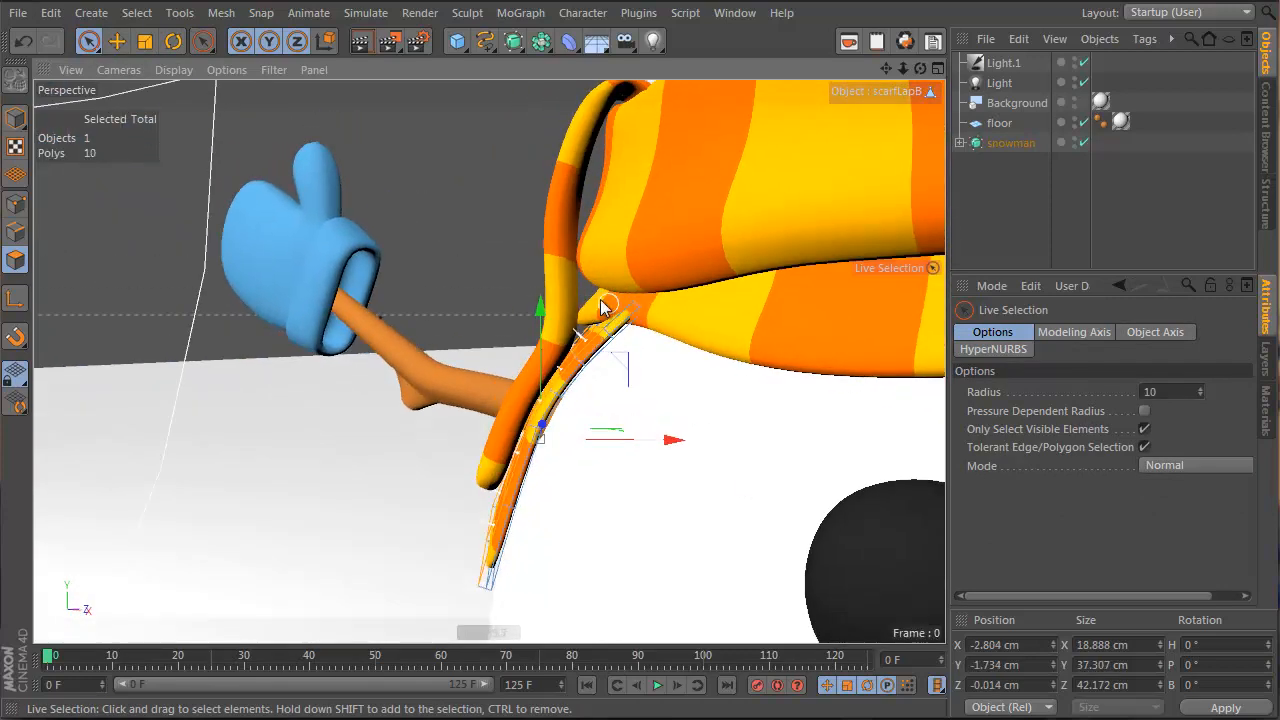
{"action": "left_click_drag", "start_coordinate": [603, 307], "coordinate": [450, 343], "text": "alt"}
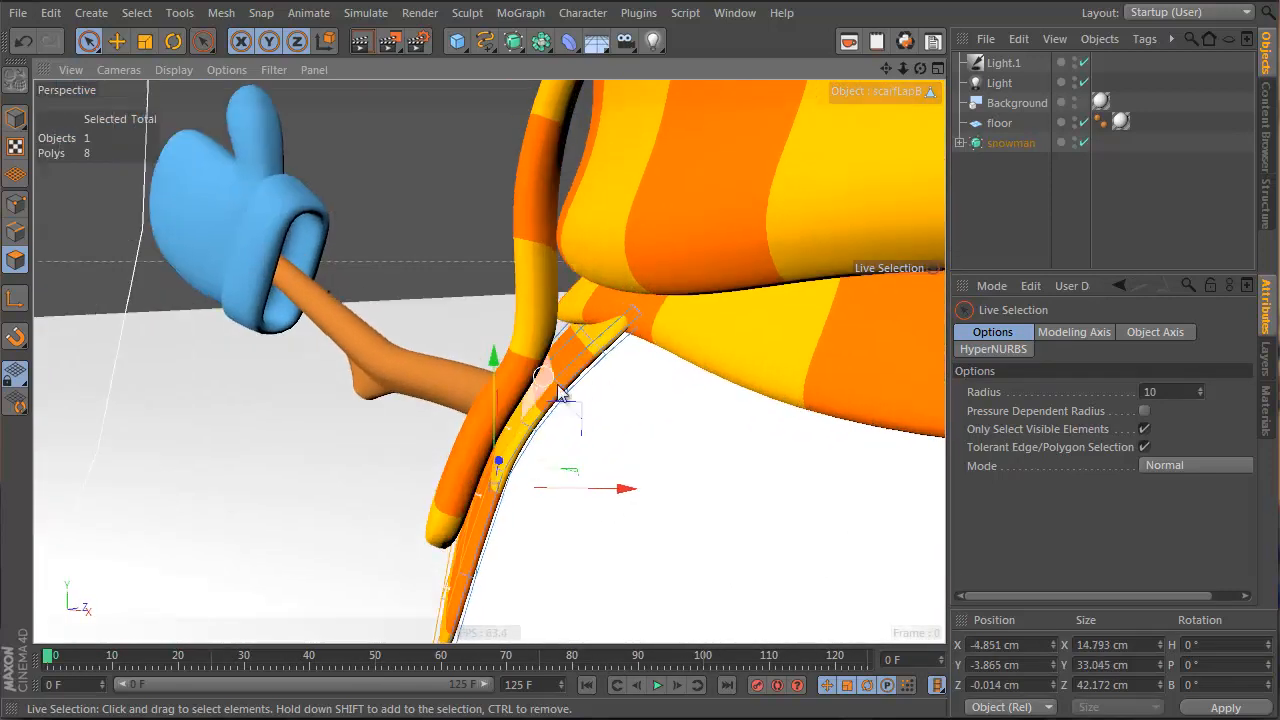
{"action": "left_click_drag", "start_coordinate": [571, 407], "coordinate": [418, 440]}
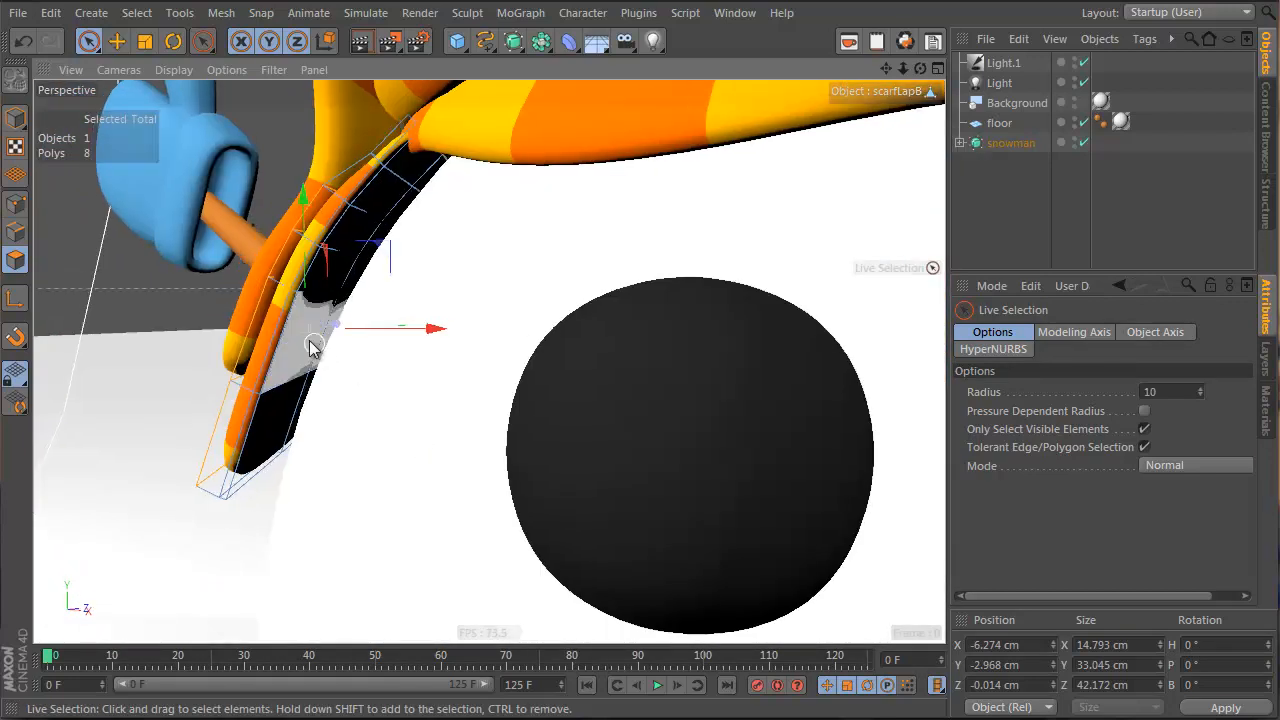
{"action": "left_click_drag", "start_coordinate": [302, 339], "coordinate": [527, 398], "text": "alt"}
{"action": "left_click", "coordinate": [503, 498]}
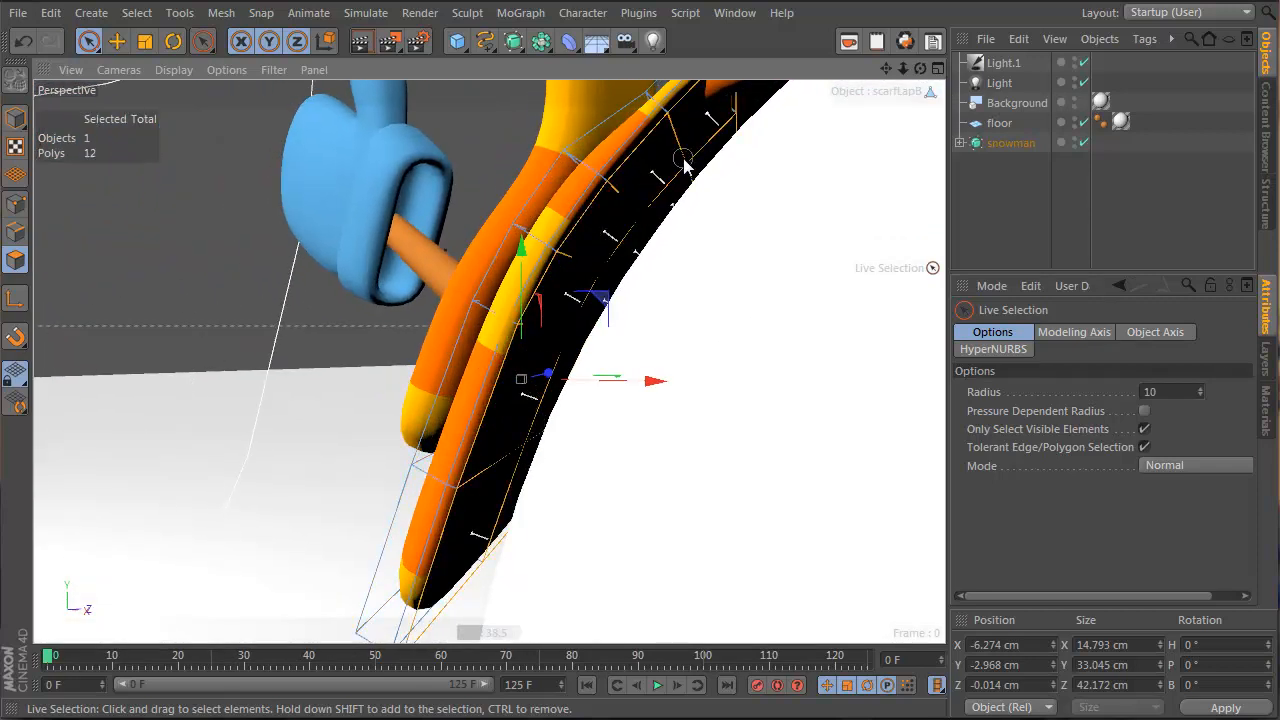
{"action": "left_click_drag", "start_coordinate": [585, 274], "coordinate": [722, 441], "text": "alt"}
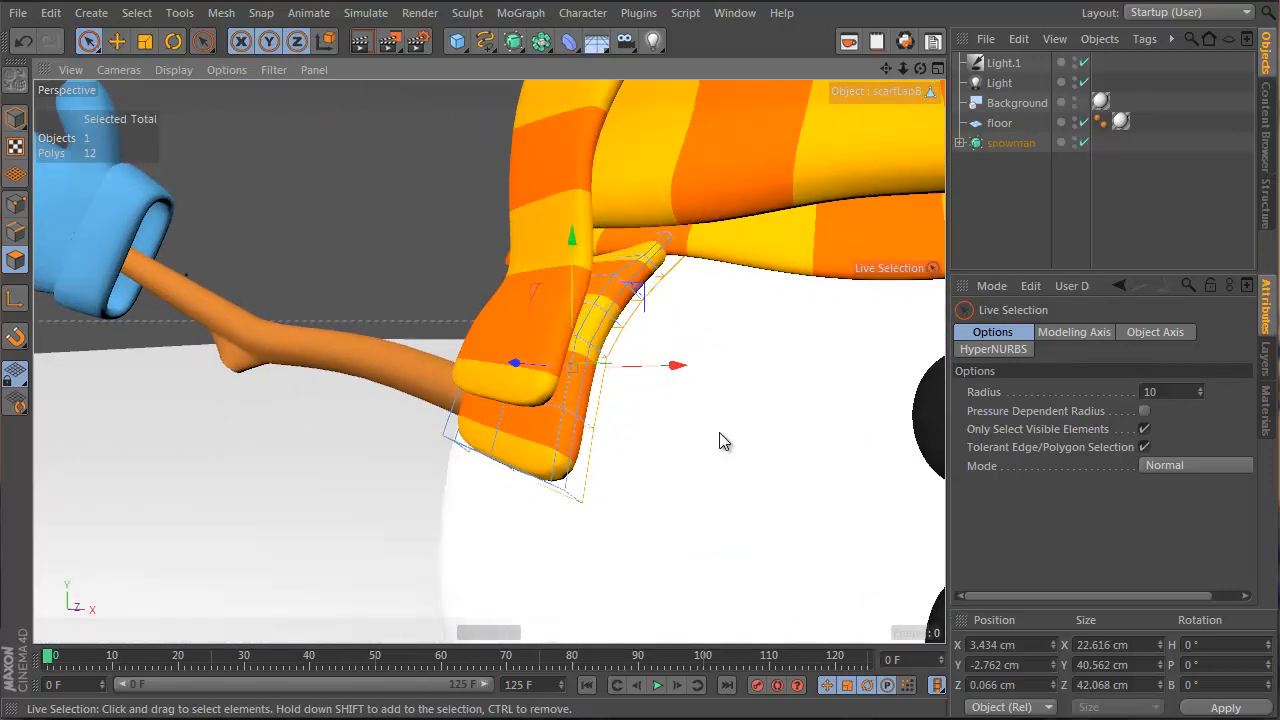
{"action": "key", "text": "Return"}
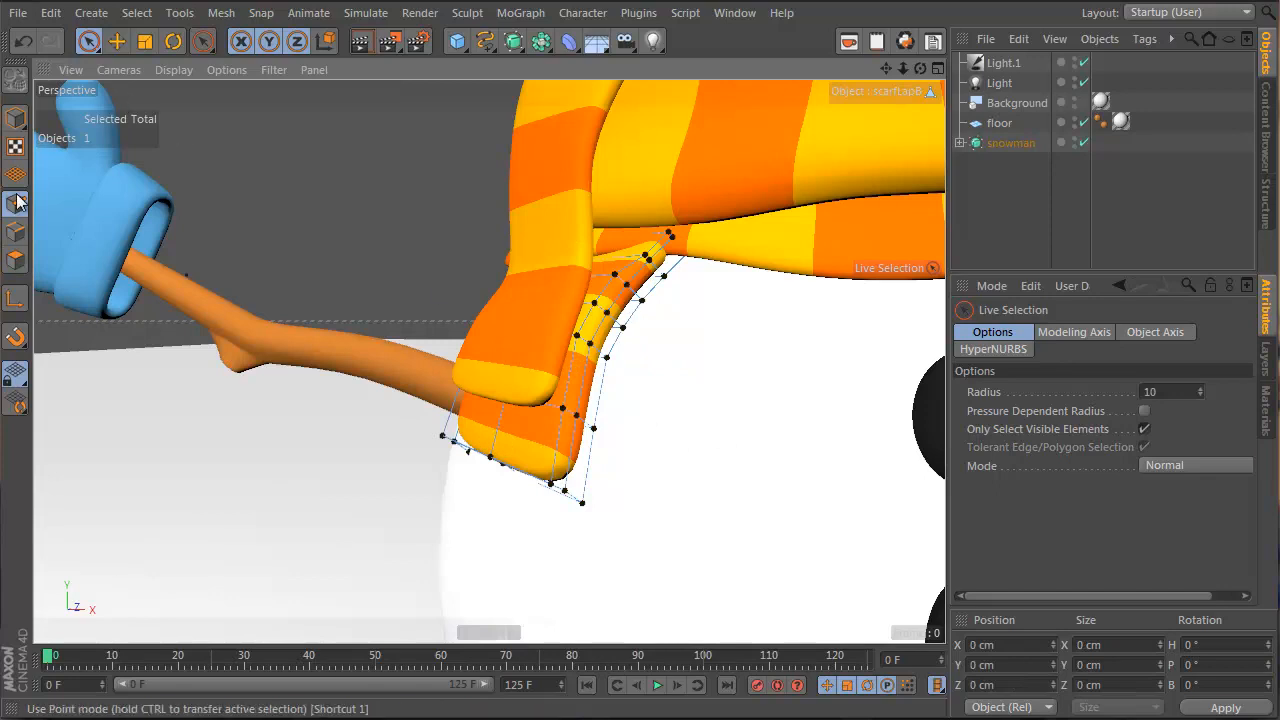
Smear the lower flap's top and middle points upward with the Smear brush
{"action": "right_click", "coordinate": [835, 422]}
{"action": "left_click", "coordinate": [760, 408]}
{"action": "mouse_move", "coordinate": [523, 388]}
{"action": "left_mouse_down", "text": "alt"}
{"action": "mouse_move", "coordinate": [609, 400]}
{"action": "mouse_move", "coordinate": [694, 286]}
{"action": "mouse_move", "coordinate": [591, 469]}
{"action": "mouse_move", "coordinate": [680, 357]}
{"action": "mouse_move", "coordinate": [706, 253]}
{"action": "left_mouse_up", "text": "alt"}
{"action": "mouse_move", "coordinate": [587, 387]}
{"action": "left_mouse_down", "text": "alt"}
{"action": "mouse_move", "coordinate": [709, 231]}
{"action": "mouse_move", "coordinate": [866, 451]}
{"action": "mouse_move", "coordinate": [857, 234]}
{"action": "left_mouse_up", "text": "alt"}
{"action": "mouse_move", "coordinate": [457, 526]}
{"action": "left_mouse_down", "text": "alt"}
{"action": "mouse_move", "coordinate": [450, 475]}
{"action": "mouse_move", "coordinate": [476, 473]}
{"action": "left_mouse_up", "text": "alt"}
{"action": "left_click_drag", "start_coordinate": [628, 444], "coordinate": [627, 456]}
{"action": "mouse_move", "coordinate": [598, 393]}
{"action": "left_mouse_down", "text": "alt"}
{"action": "mouse_move", "coordinate": [329, 466]}
{"action": "mouse_move", "coordinate": [509, 394]}
{"action": "mouse_move", "coordinate": [417, 531]}
{"action": "mouse_move", "coordinate": [403, 498]}
{"action": "mouse_move", "coordinate": [480, 440]}
{"action": "left_mouse_up", "text": "alt"}
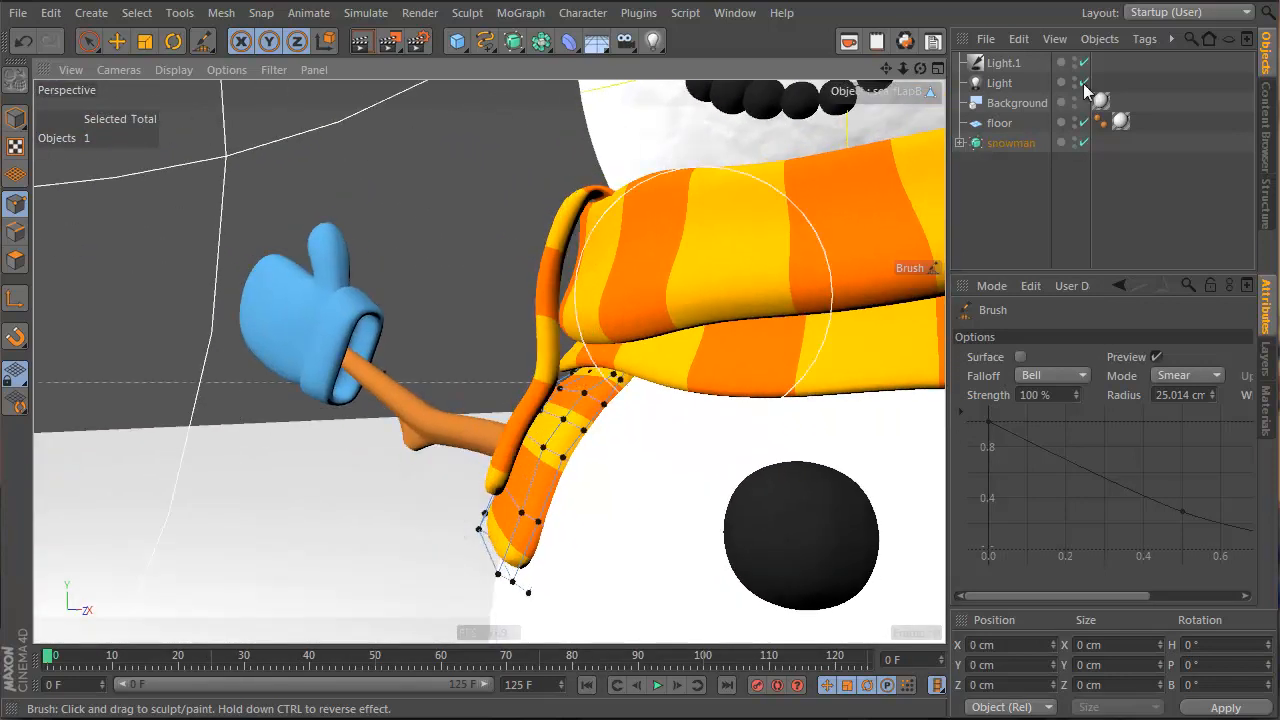
Select ScarLapT in Points mode and smear its points toward the scarf and right
{"action": "left_click", "coordinate": [16, 118]}
{"action": "left_click", "coordinate": [117, 41]}
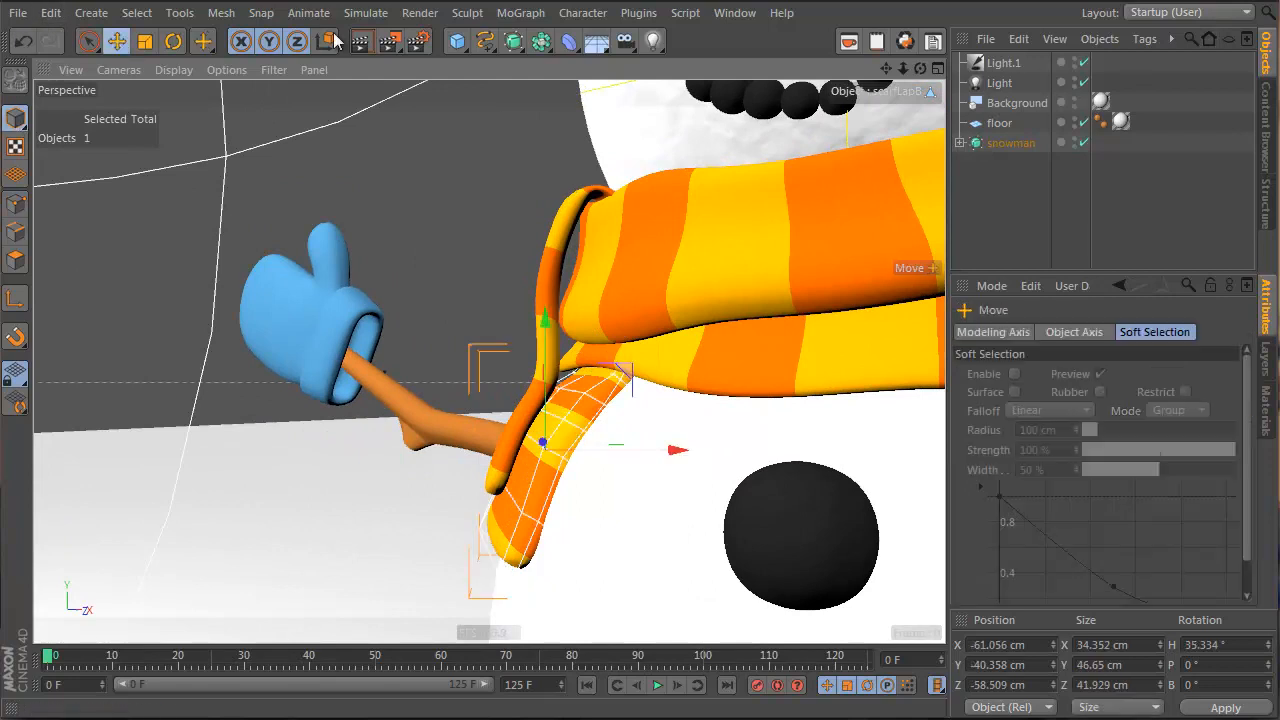
{"action": "left_click", "coordinate": [549, 268]}
{"action": "left_click", "coordinate": [549, 268]}
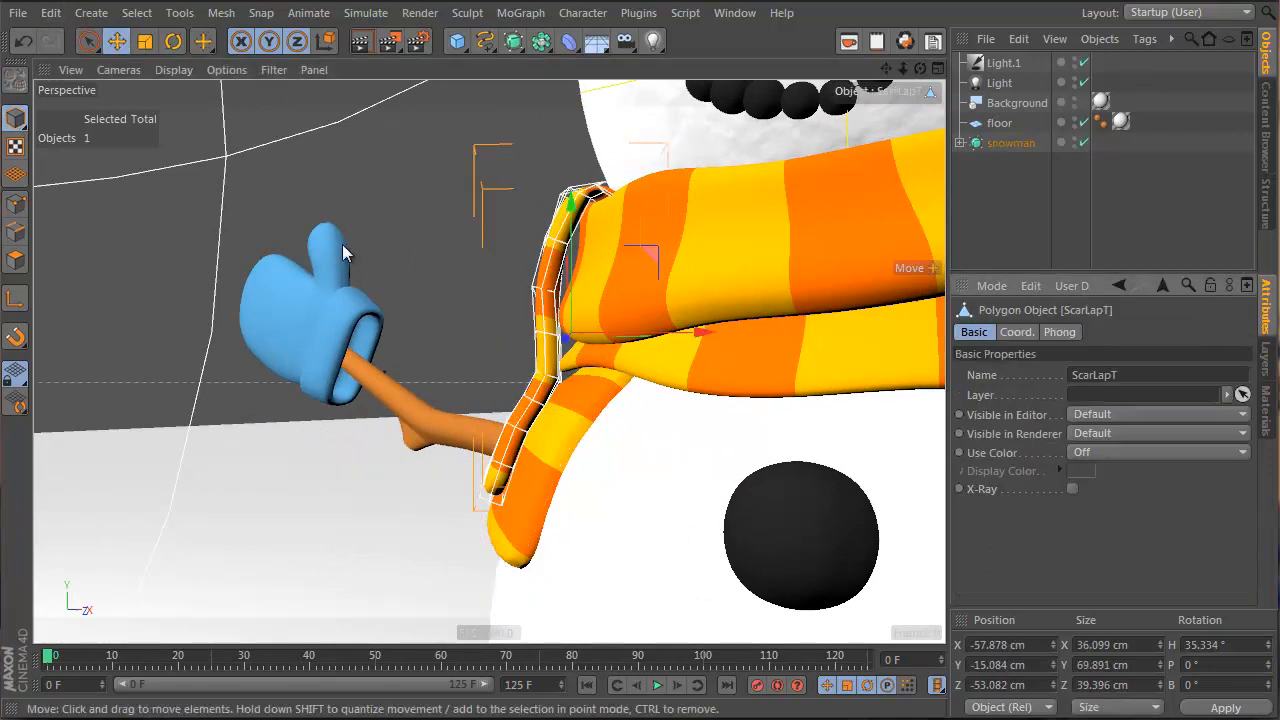
{"action": "left_click_drag", "start_coordinate": [342, 244], "coordinate": [53, 236], "text": "alt"}
{"action": "left_click", "coordinate": [16, 203]}
{"action": "right_click", "coordinate": [335, 218]}
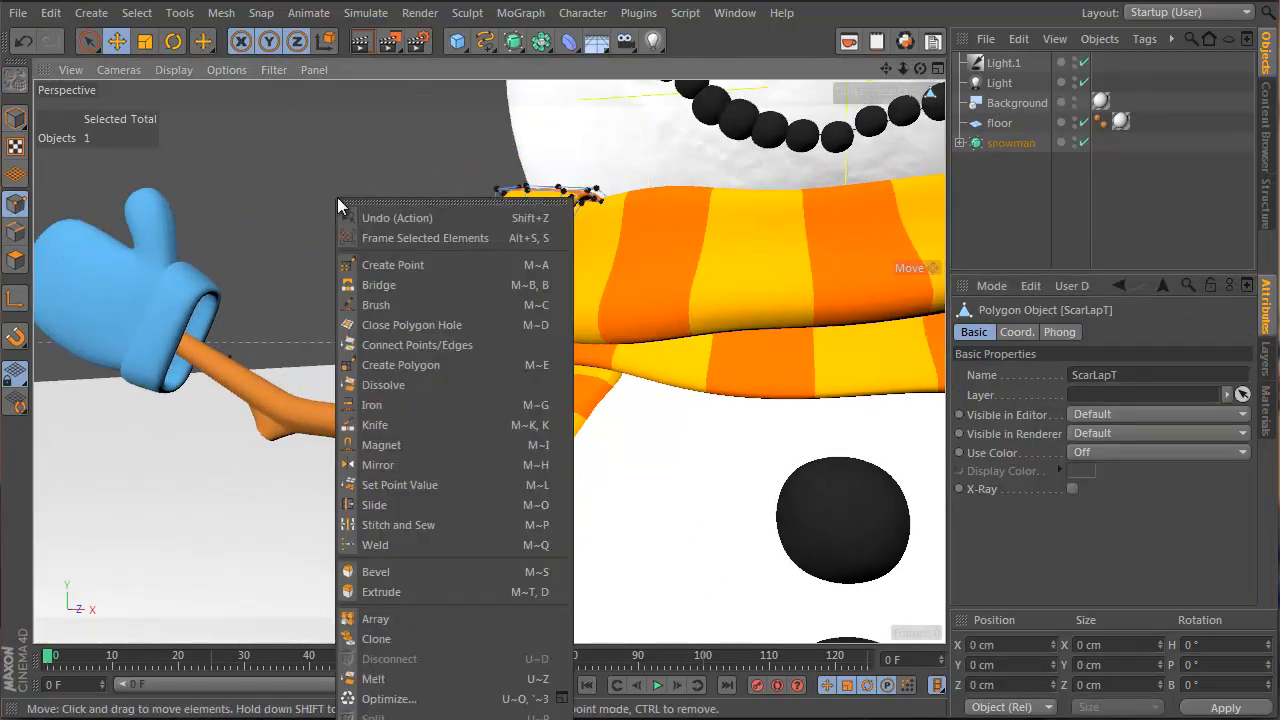
{"action": "left_click", "coordinate": [443, 300]}
{"action": "mouse_move", "coordinate": [443, 300]}
{"action": "left_mouse_down", "text": "alt"}
{"action": "mouse_move", "coordinate": [441, 284]}
{"action": "mouse_move", "coordinate": [518, 265]}
{"action": "mouse_move", "coordinate": [543, 243]}
{"action": "left_mouse_up", "text": "alt"}
{"action": "mouse_move", "coordinate": [500, 302]}
{"action": "left_mouse_down", "text": "alt"}
{"action": "mouse_move", "coordinate": [787, 315]}
{"action": "mouse_move", "coordinate": [459, 314]}
{"action": "left_mouse_up", "text": "alt"}
{"action": "mouse_move", "coordinate": [497, 331]}
{"action": "left_mouse_down"}
{"action": "mouse_move", "coordinate": [632, 360]}
{"action": "mouse_move", "coordinate": [636, 409]}
{"action": "left_mouse_up"}
Smear the upper flap down, outward and into place from a side angle
{"action": "left_click_drag", "start_coordinate": [667, 312], "coordinate": [632, 310], "text": "alt"}
{"action": "mouse_move", "coordinate": [659, 447]}
{"action": "left_mouse_down"}
{"action": "mouse_move", "coordinate": [676, 497]}
{"action": "mouse_move", "coordinate": [656, 500]}
{"action": "left_mouse_up"}
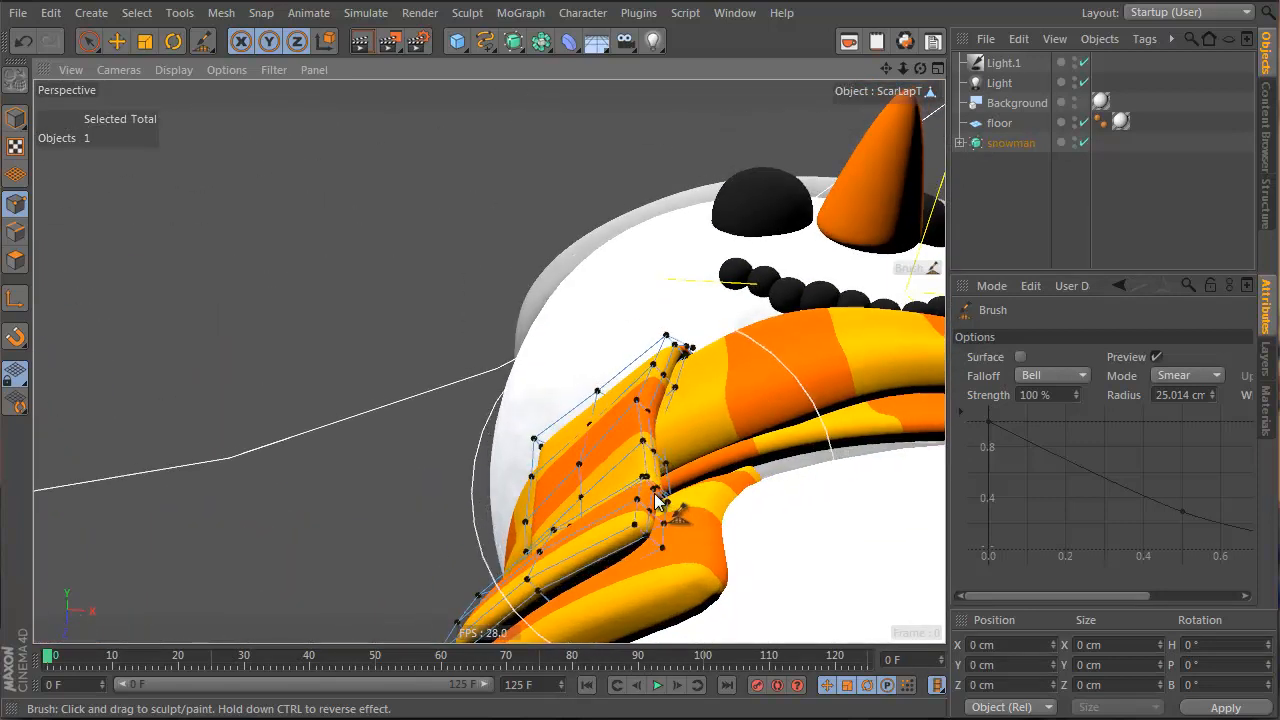
{"action": "mouse_move", "coordinate": [669, 453]}
{"action": "left_mouse_down"}
{"action": "mouse_move", "coordinate": [540, 538]}
{"action": "mouse_move", "coordinate": [662, 423]}
{"action": "mouse_move", "coordinate": [617, 390]}
{"action": "left_mouse_up"}
{"action": "mouse_move", "coordinate": [489, 363]}
{"action": "left_mouse_down", "text": "alt"}
{"action": "mouse_move", "coordinate": [557, 469]}
{"action": "mouse_move", "coordinate": [525, 475]}
{"action": "left_mouse_up", "text": "alt"}
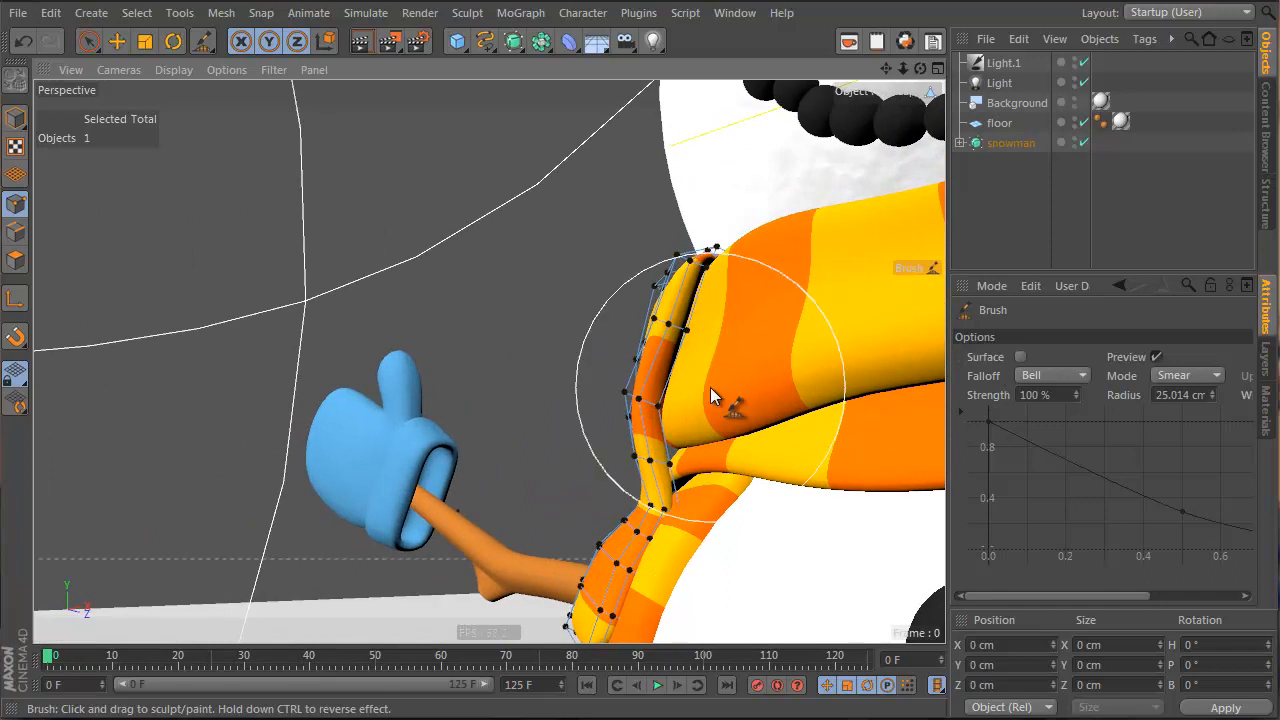
{"action": "left_click_drag", "start_coordinate": [708, 392], "coordinate": [701, 394]}
{"action": "mouse_move", "coordinate": [621, 407]}
{"action": "left_mouse_down", "text": "alt"}
{"action": "mouse_move", "coordinate": [625, 482]}
{"action": "mouse_move", "coordinate": [757, 571]}
{"action": "mouse_move", "coordinate": [491, 323]}
{"action": "mouse_move", "coordinate": [400, 181]}
{"action": "left_mouse_up", "text": "alt"}
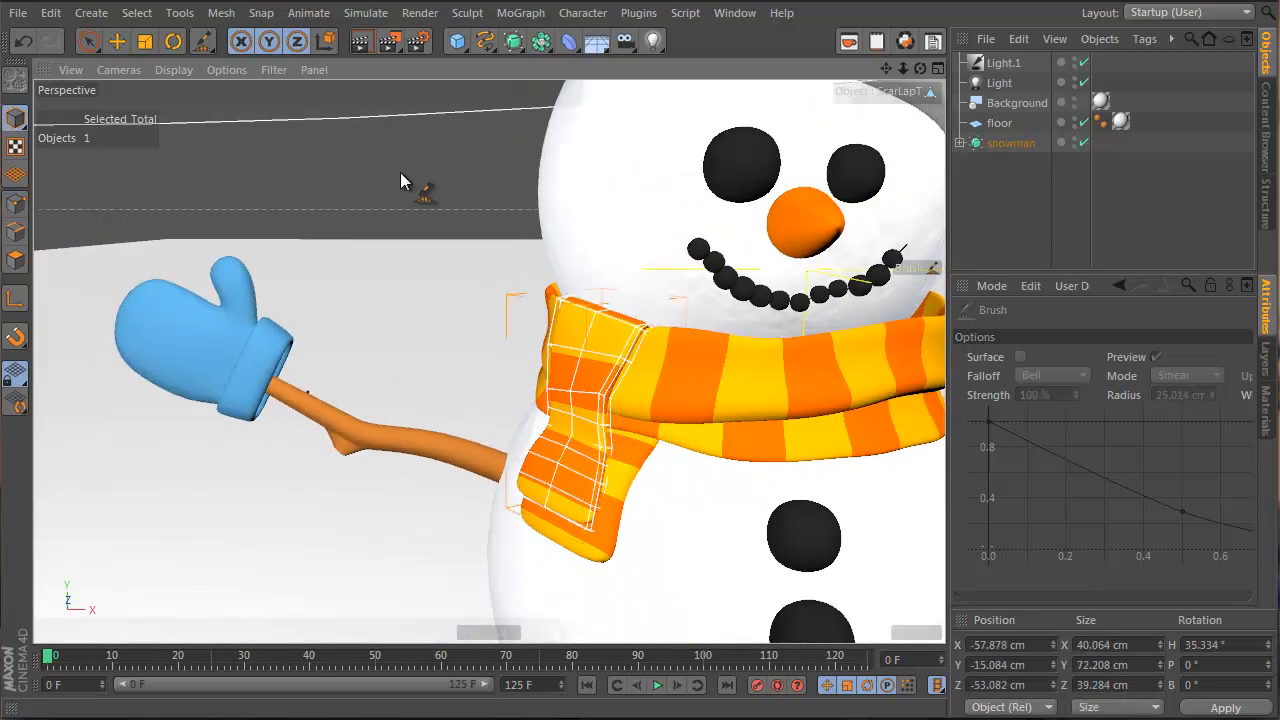
Deselect the scarf, frame the whole snowman and show the scene's Materials list
{"action": "left_click", "coordinate": [89, 42]}
{"action": "left_click", "coordinate": [290, 164]}
{"action": "right_click_drag", "start_coordinate": [620, 440], "coordinate": [451, 377], "text": "alt"}
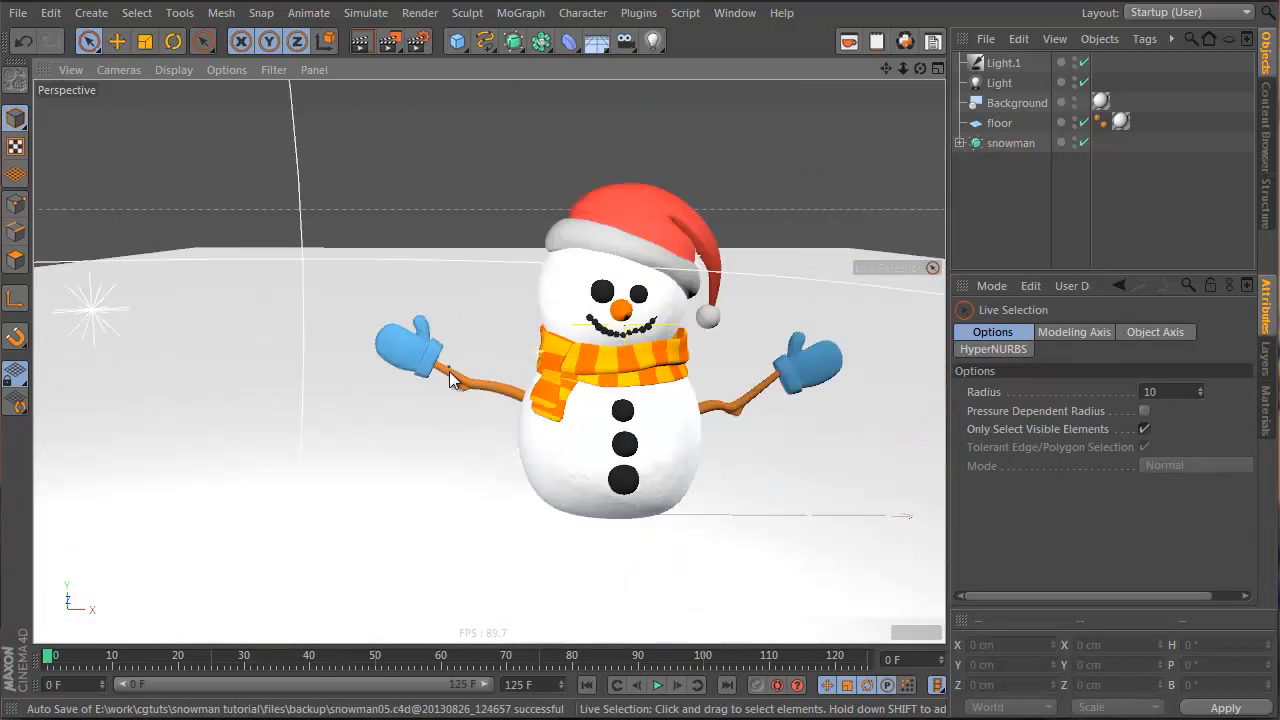
{"action": "left_click_drag", "start_coordinate": [451, 377], "coordinate": [618, 397], "text": "alt"}
{"action": "middle_click_drag", "start_coordinate": [617, 397], "coordinate": [413, 424], "text": "alt"}
{"action": "right_click_drag", "start_coordinate": [413, 424], "coordinate": [443, 407], "text": "alt"}
{"action": "middle_click_drag", "start_coordinate": [388, 412], "coordinate": [334, 423], "text": "alt"}
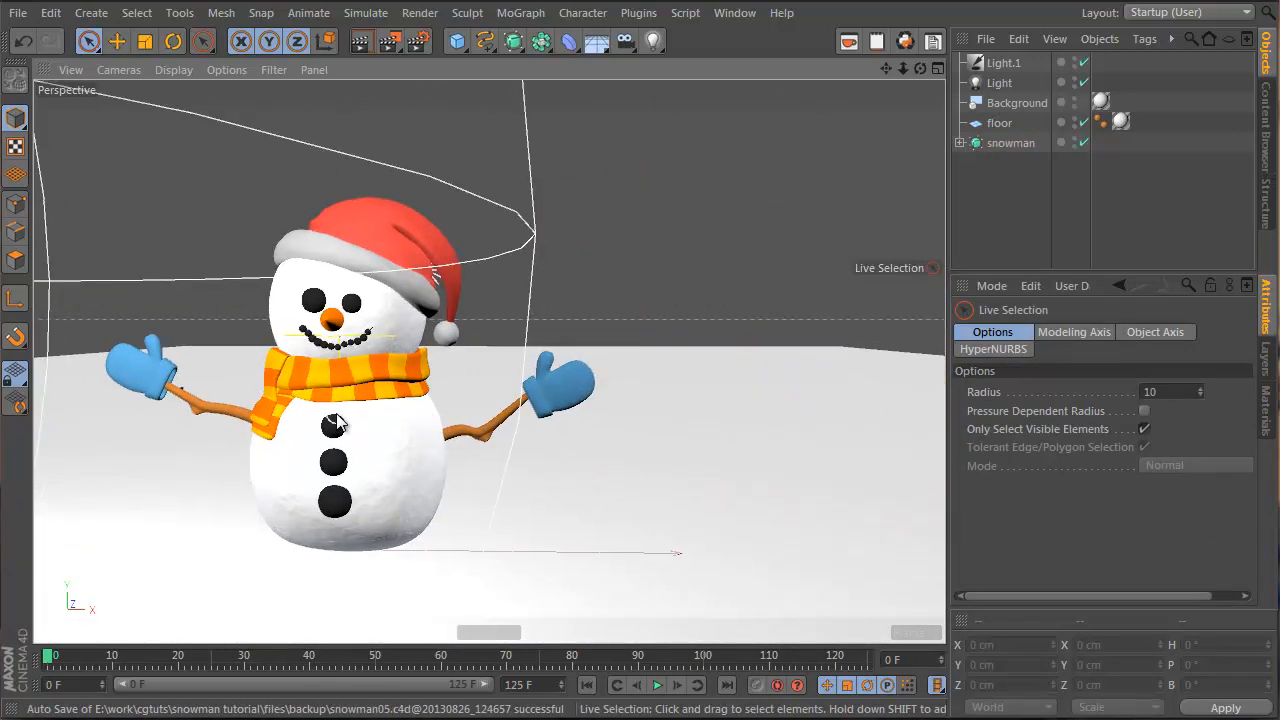
{"action": "right_click_drag", "start_coordinate": [334, 423], "coordinate": [361, 440], "text": "alt"}
{"action": "middle_click_drag", "start_coordinate": [361, 440], "coordinate": [500, 452], "text": "alt"}
{"action": "left_click_drag", "start_coordinate": [500, 452], "coordinate": [545, 452], "text": "alt"}
{"action": "middle_click_drag", "start_coordinate": [535, 455], "coordinate": [446, 458], "text": "alt"}
{"action": "left_click_drag", "start_coordinate": [446, 463], "coordinate": [450, 463], "text": "alt"}
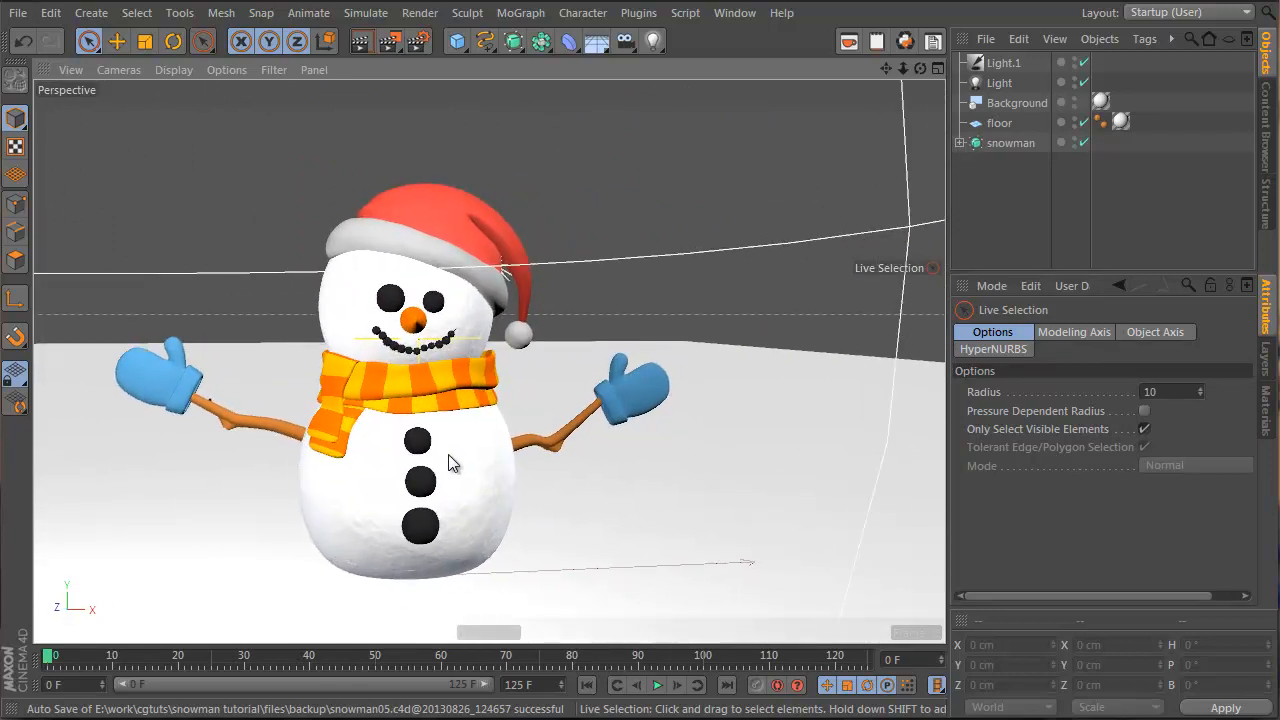
{"action": "left_click", "coordinate": [1266, 415]}
Give the mits colour a Fresnel gradient with a blue first stop and an end stop at 64% value
{"action": "double_click", "coordinate": [1186, 320]}
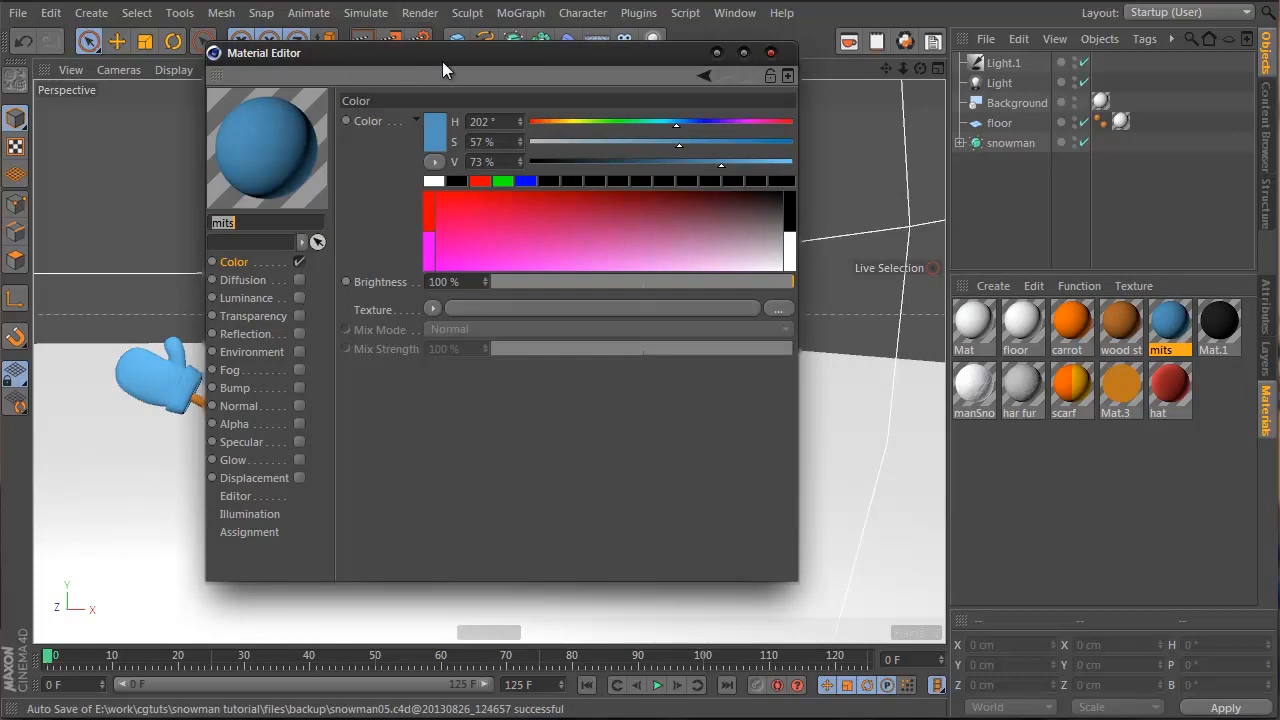
{"action": "left_click_drag", "start_coordinate": [442, 61], "coordinate": [799, 117]}
{"action": "left_click", "coordinate": [790, 365]}
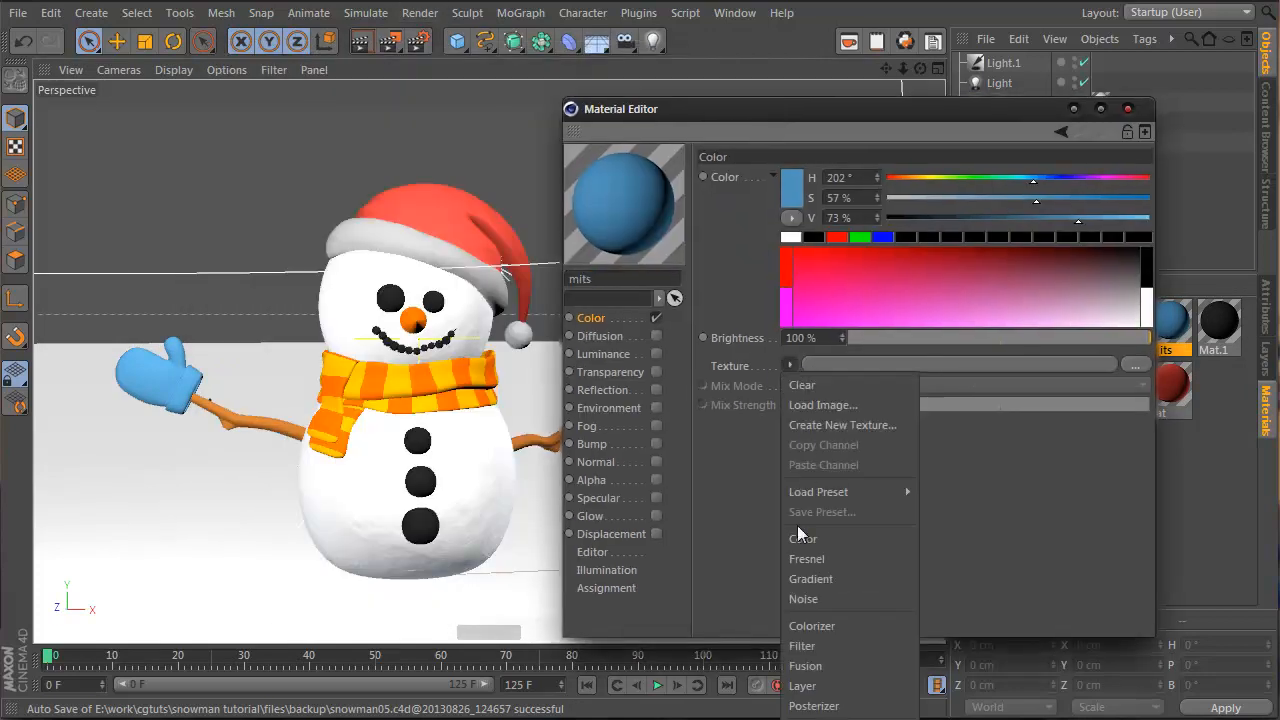
{"action": "left_click", "coordinate": [815, 558]}
{"action": "left_click", "coordinate": [831, 367]}
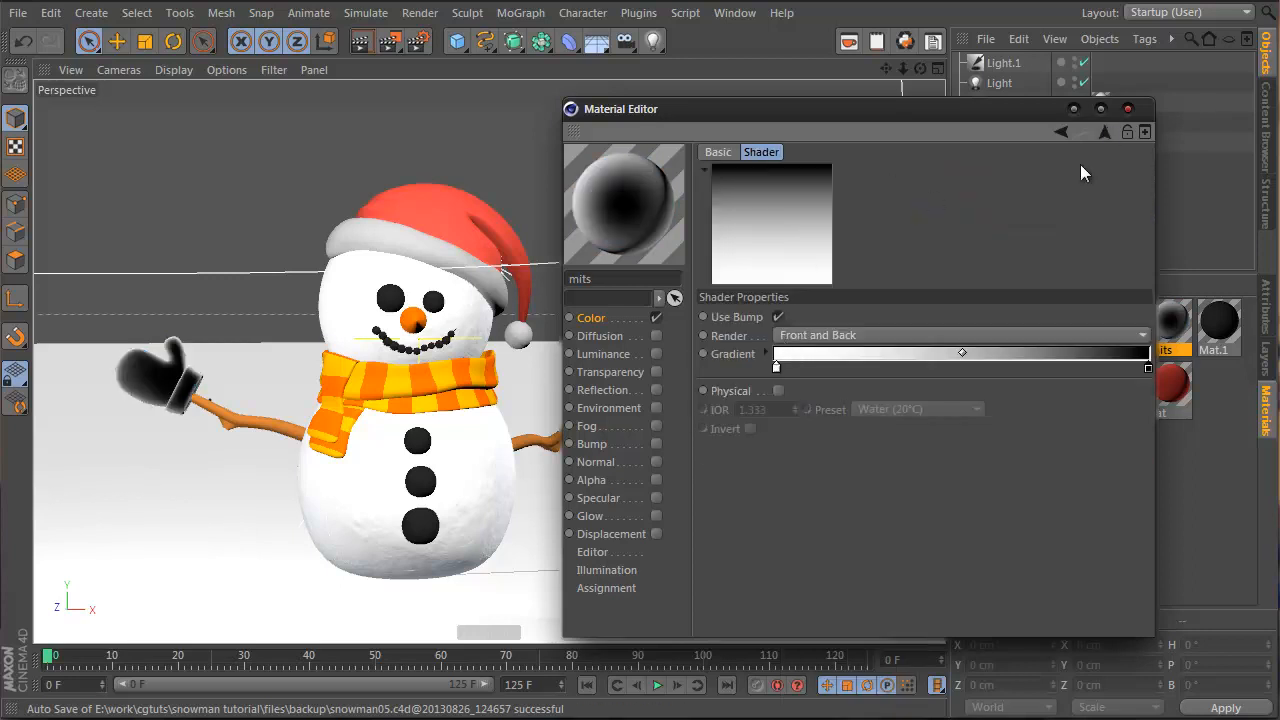
{"action": "left_click", "coordinate": [763, 354]}
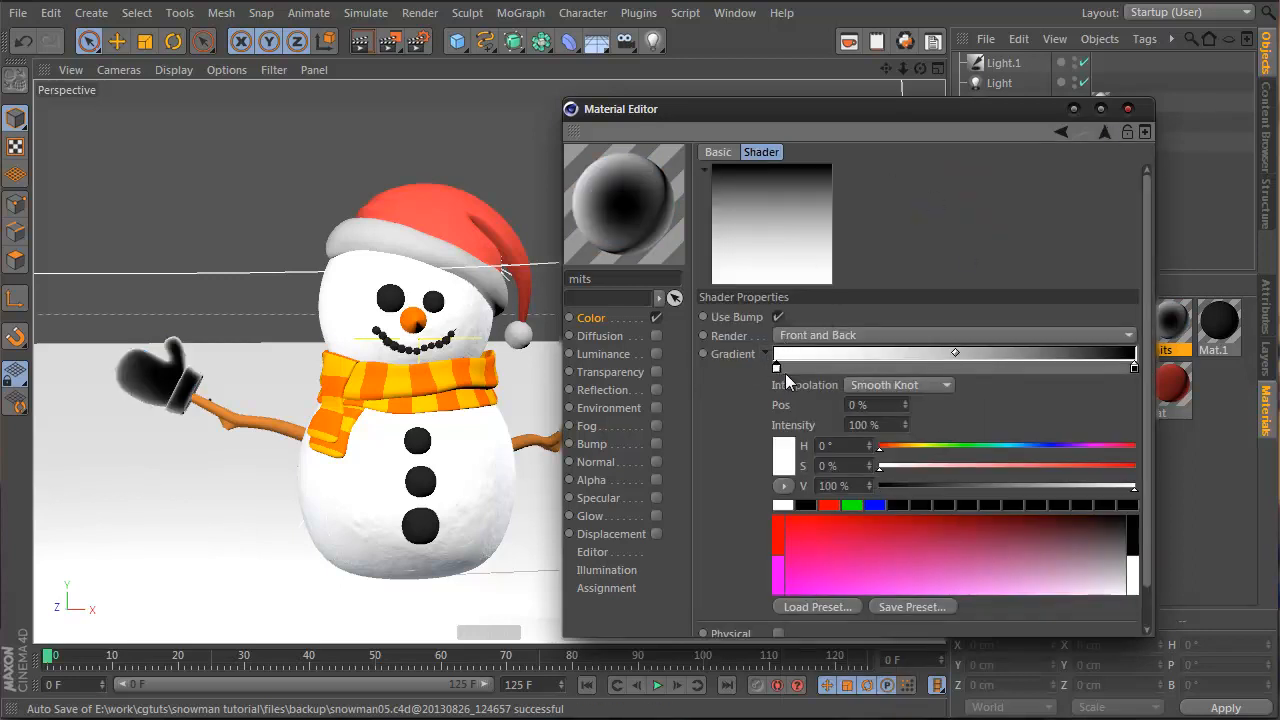
{"action": "left_click", "coordinate": [999, 465]}
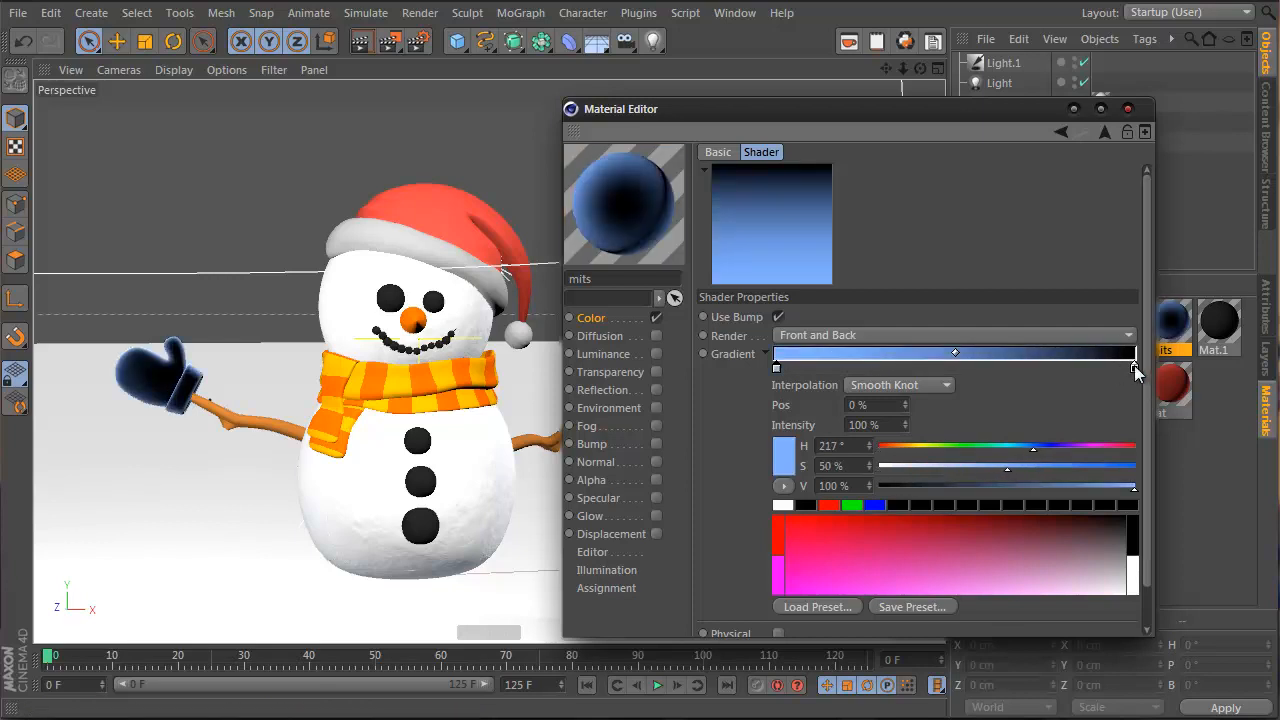
{"action": "left_click", "coordinate": [1134, 367]}
{"action": "left_click_drag", "start_coordinate": [1136, 369], "coordinate": [1124, 488]}
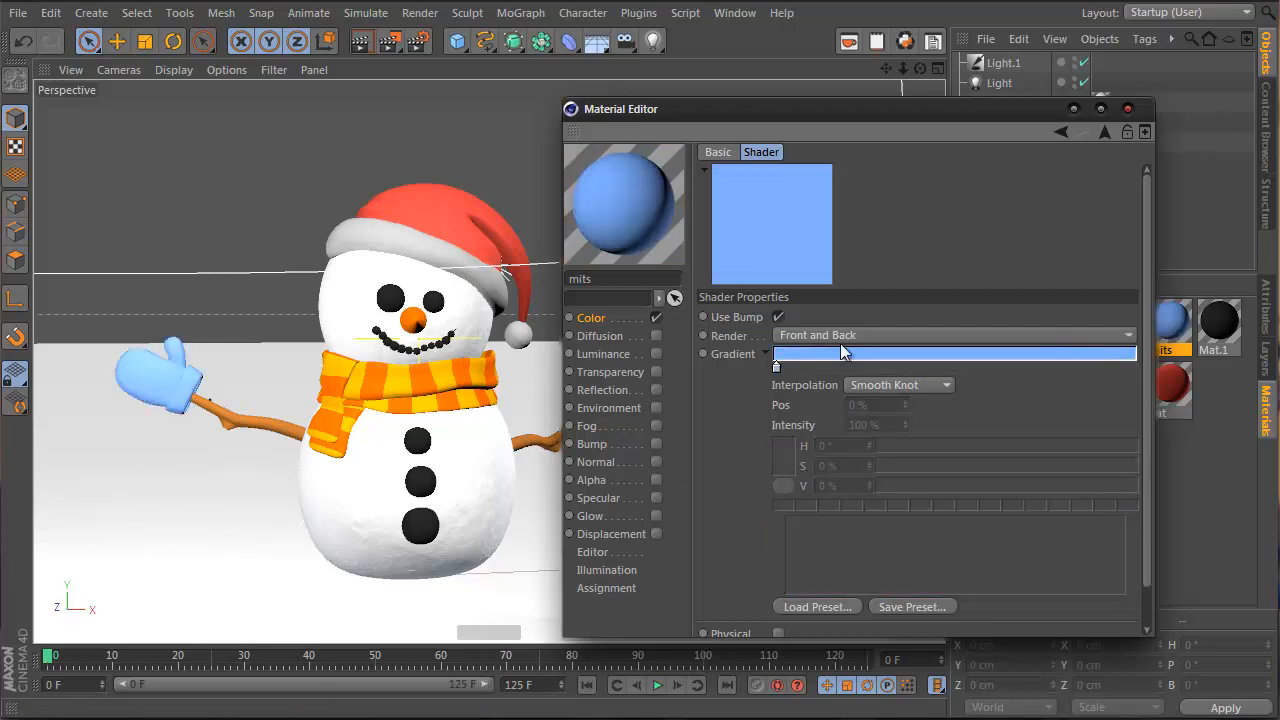
{"action": "left_click", "coordinate": [1134, 366]}
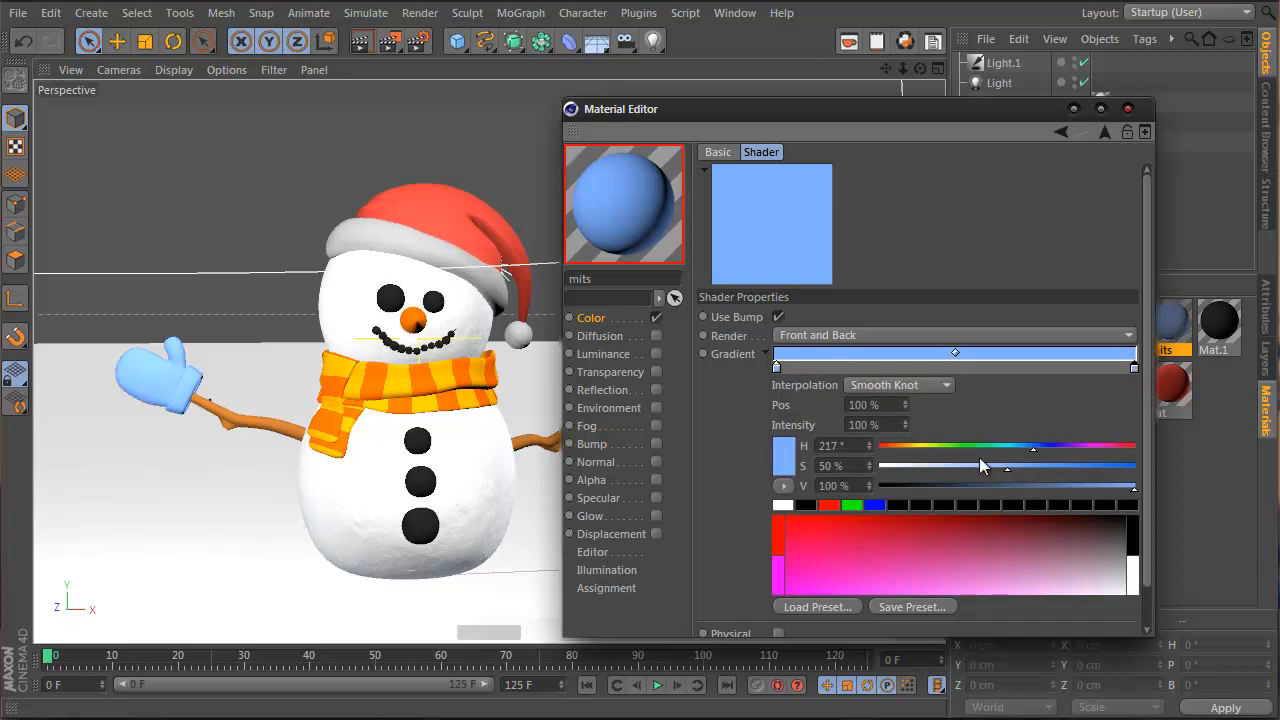
{"action": "left_click_drag", "start_coordinate": [1055, 485], "coordinate": [1042, 485]}
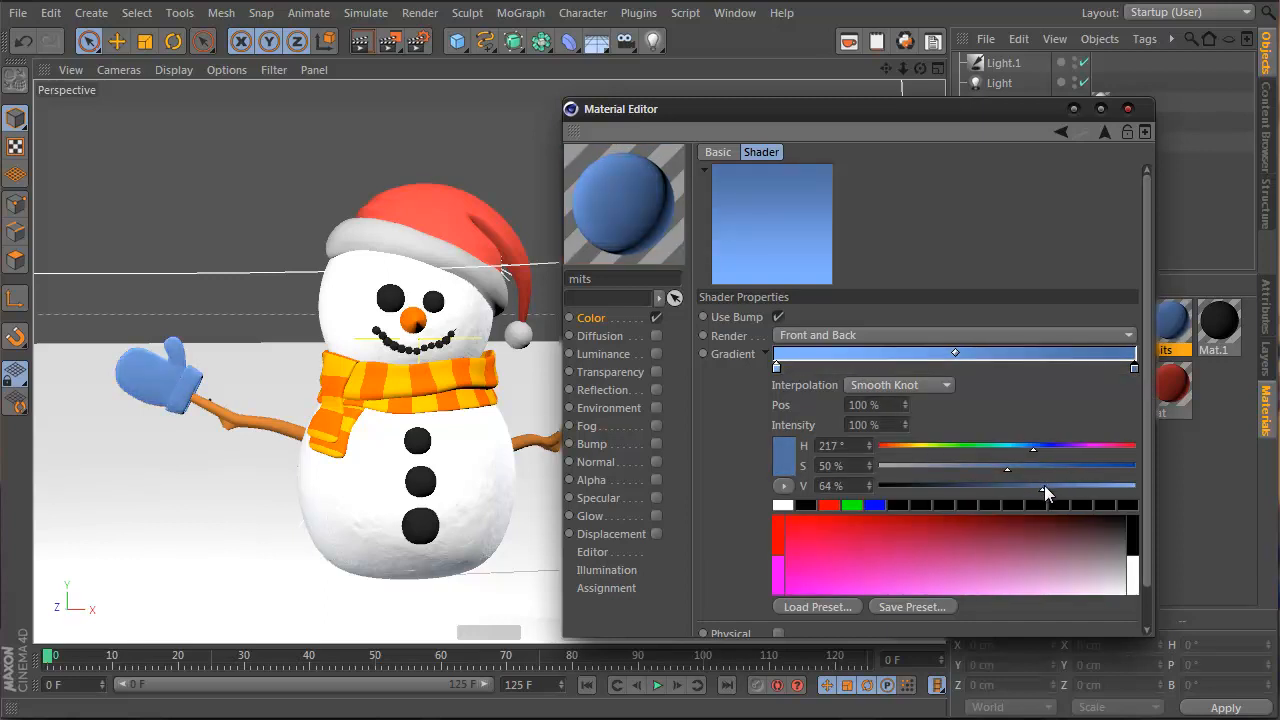
Render a preview, then enable Bump on the mits material, leaving its texture empty
{"action": "left_click_drag", "start_coordinate": [310, 335], "coordinate": [356, 360], "text": "alt"}
{"action": "left_click_drag", "start_coordinate": [840, 107], "coordinate": [911, 107]}
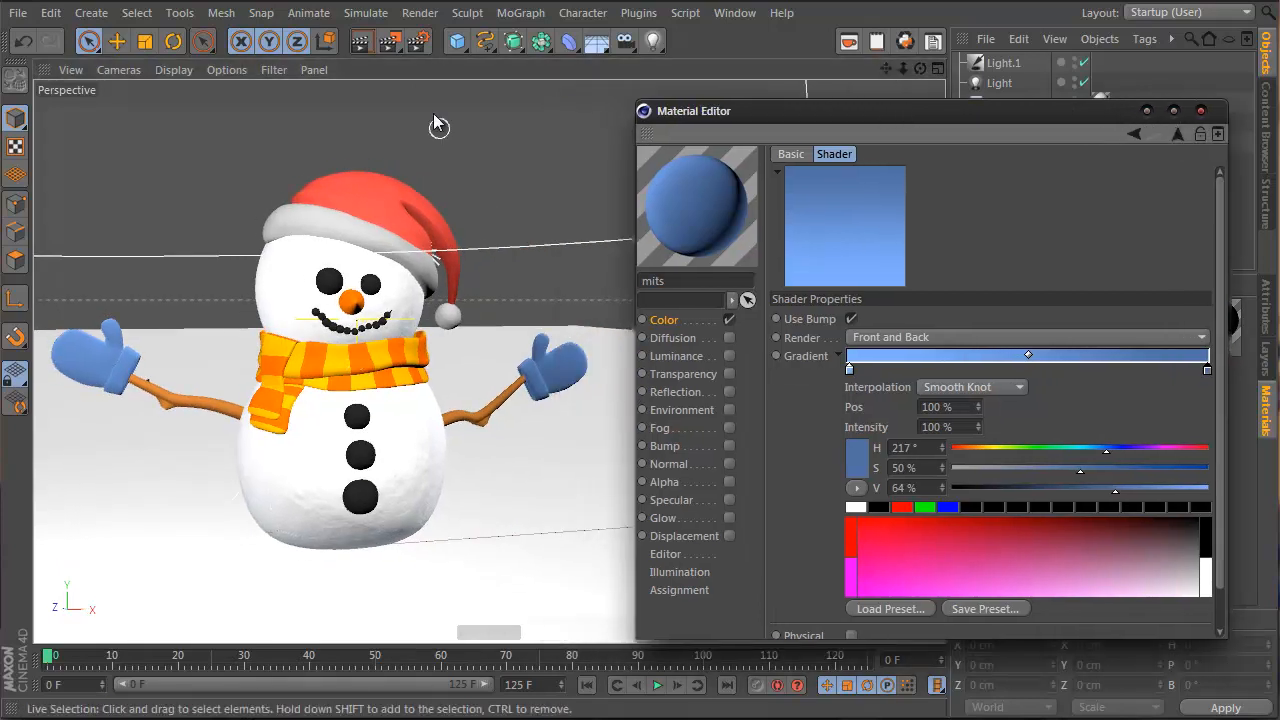
{"action": "left_click", "coordinate": [361, 41]}
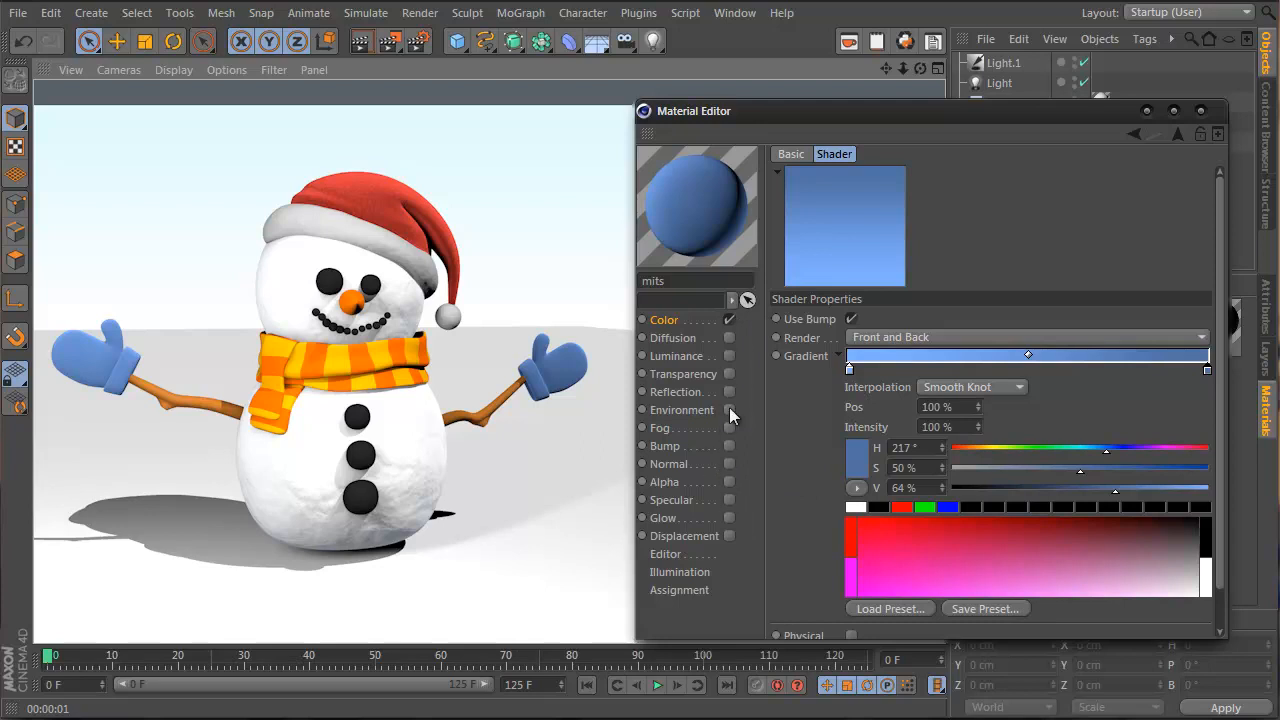
{"action": "left_click", "coordinate": [728, 443]}
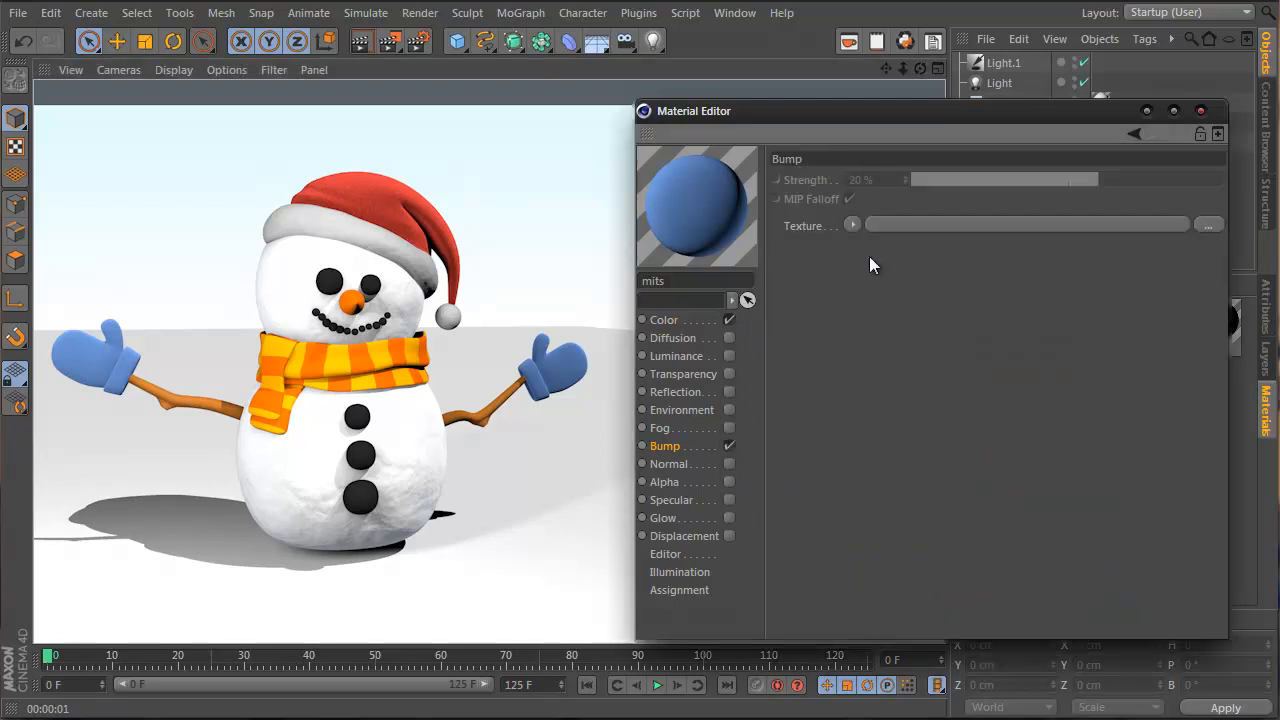
{"action": "left_click", "coordinate": [852, 223]}
{"action": "left_click", "coordinate": [1131, 100]}
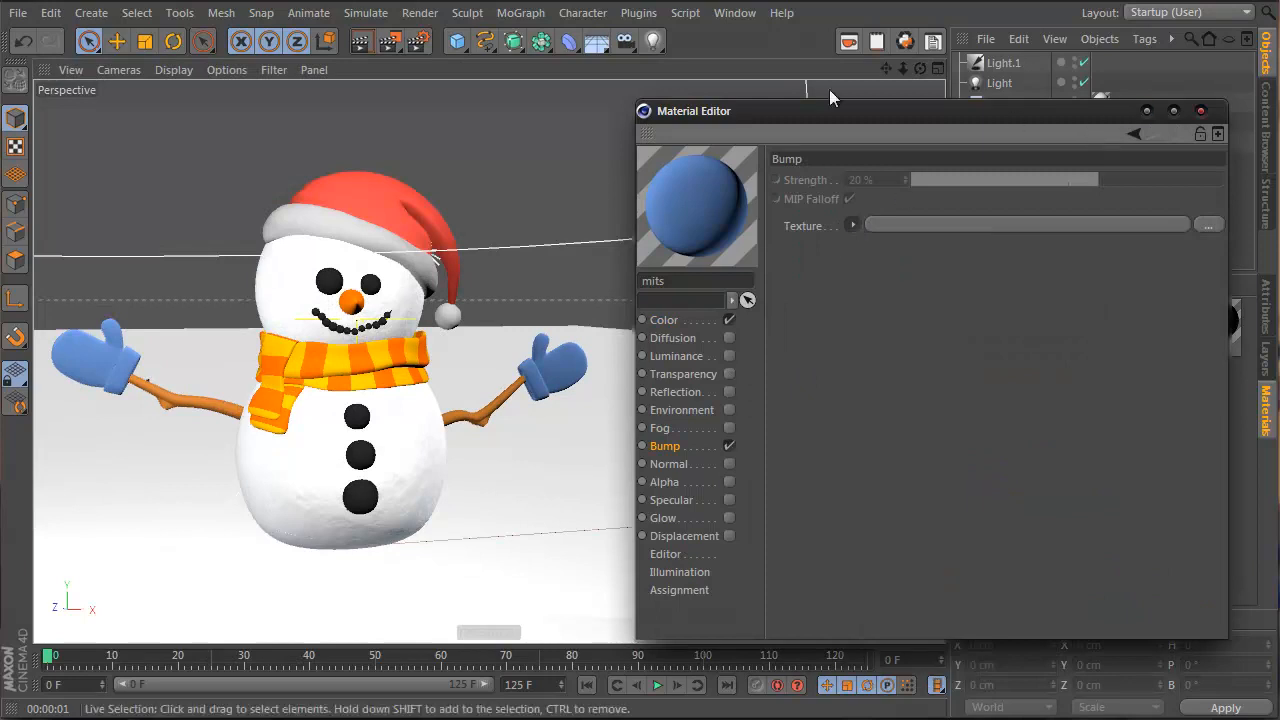
{"action": "left_click_drag", "start_coordinate": [917, 106], "coordinate": [533, 54]}
Copy the hat's Noise bump texture into the mits Bump channel and render a preview
{"action": "left_click", "coordinate": [1163, 393]}
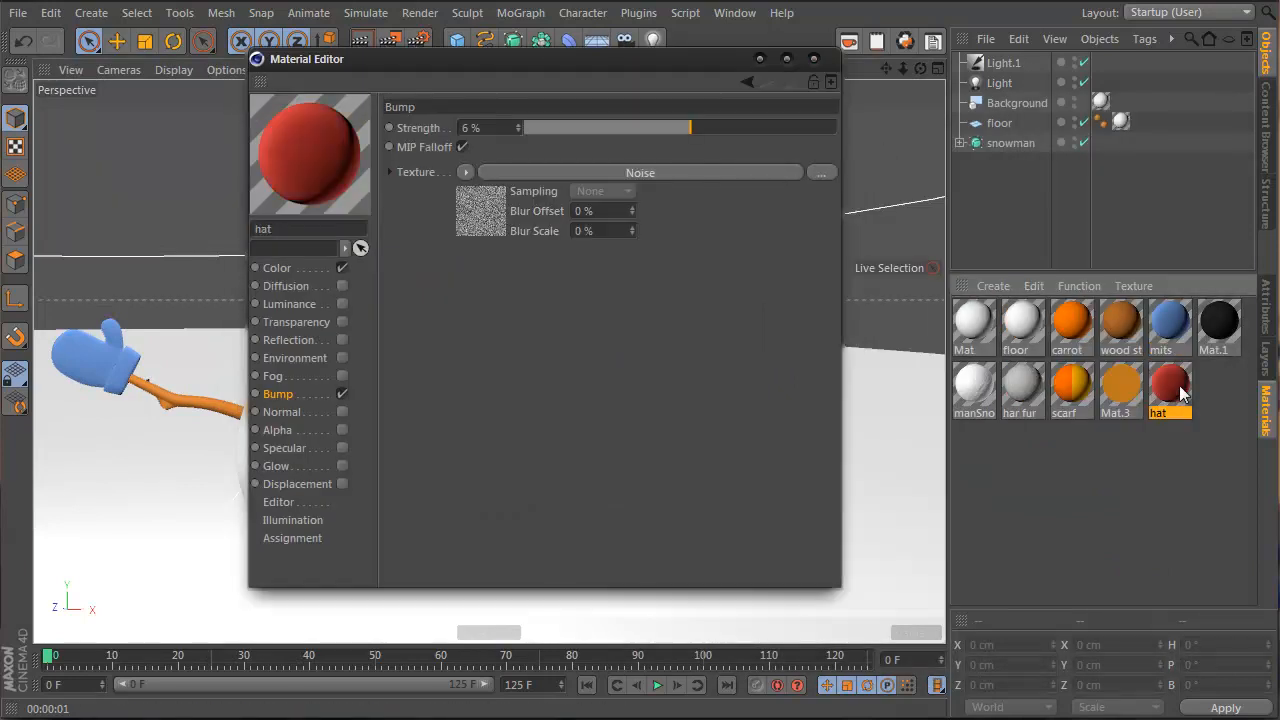
{"action": "right_click", "coordinate": [434, 175]}
{"action": "left_click", "coordinate": [496, 210]}
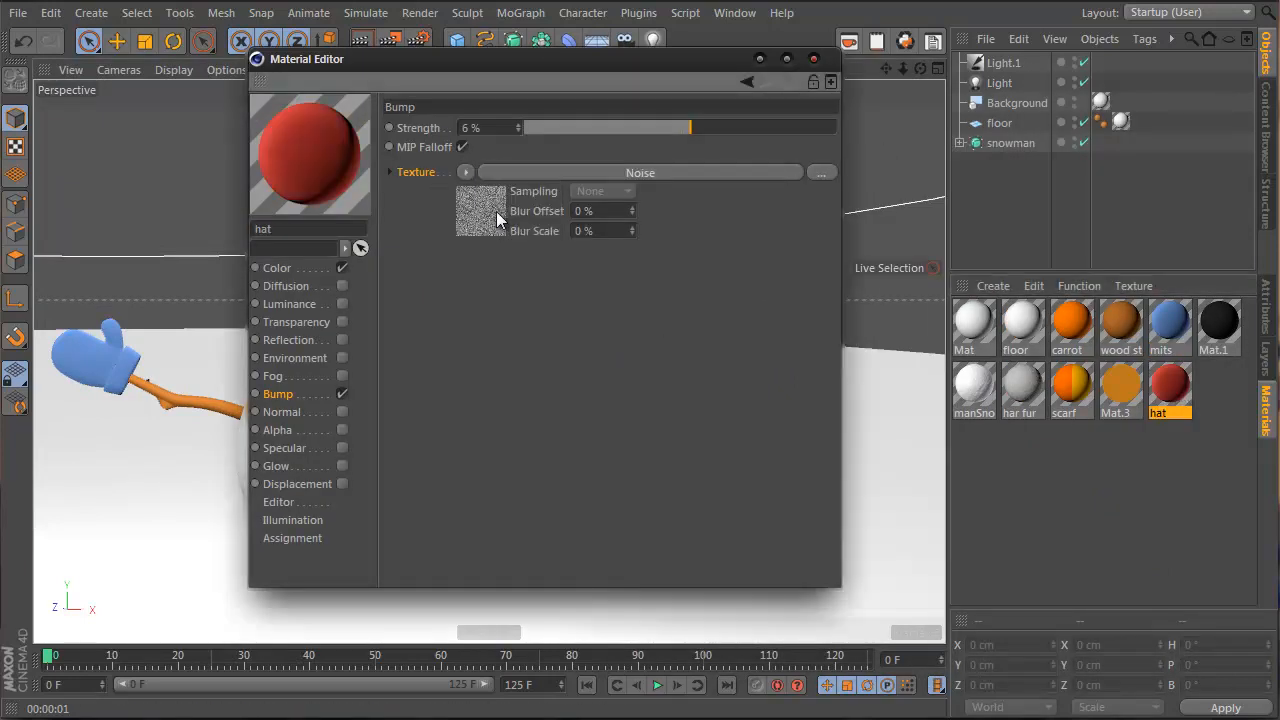
{"action": "left_click", "coordinate": [1164, 330]}
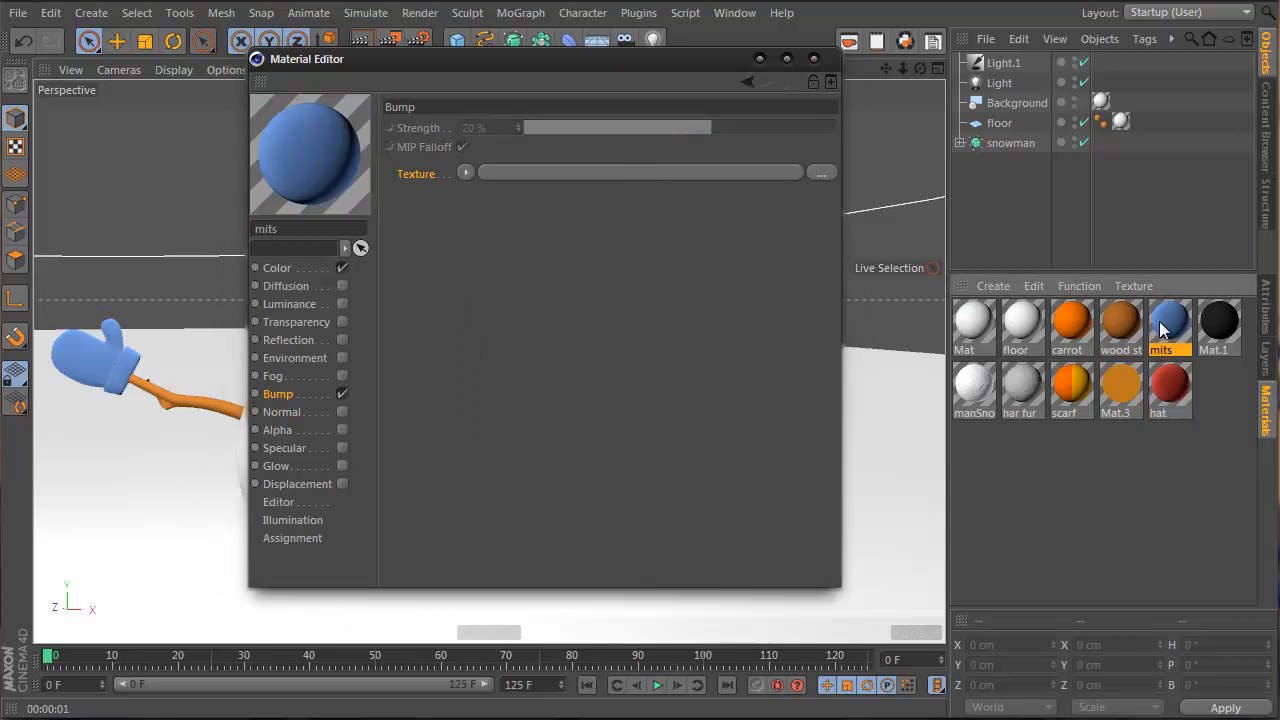
{"action": "right_click", "coordinate": [430, 174]}
{"action": "left_click", "coordinate": [503, 233]}
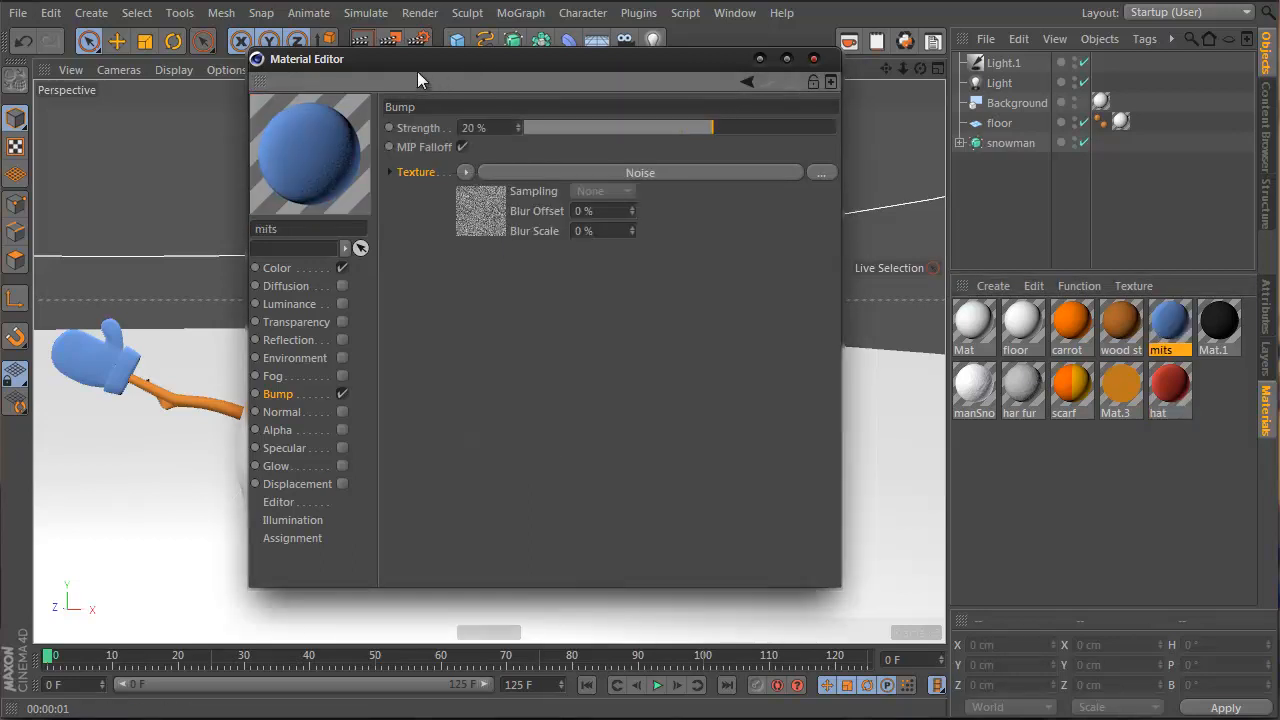
{"action": "left_click_drag", "start_coordinate": [418, 73], "coordinate": [848, 125]}
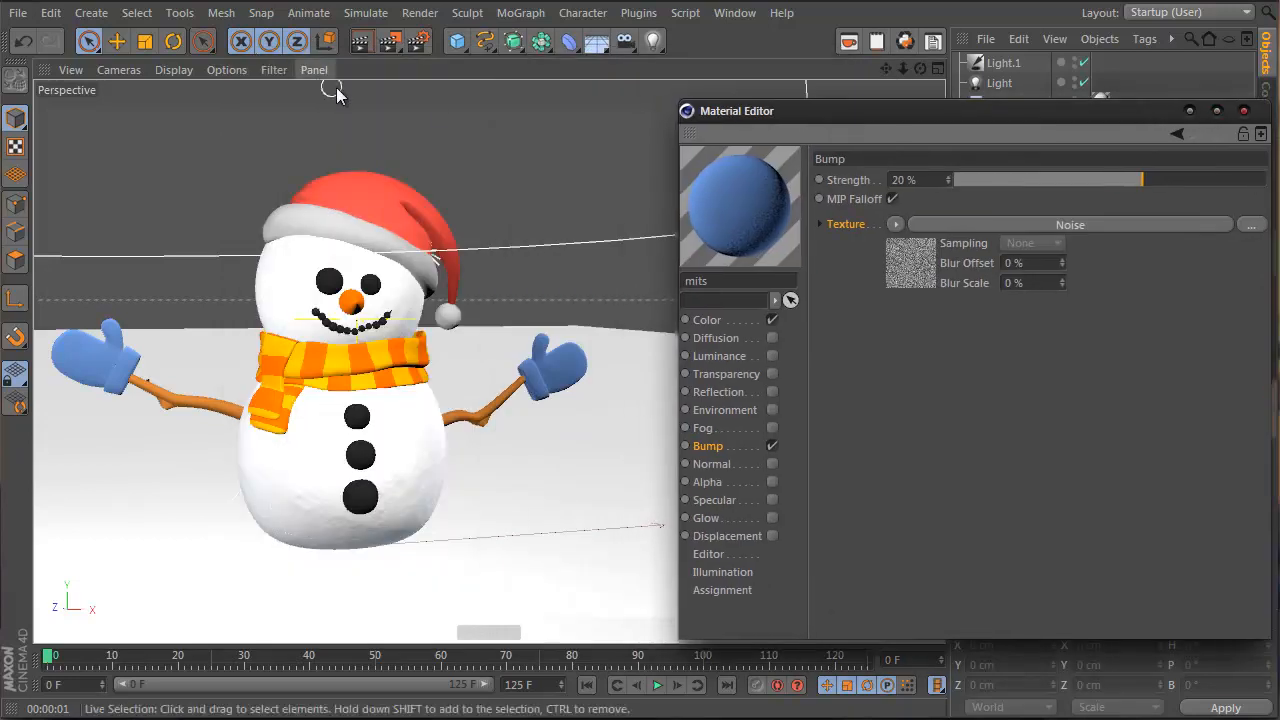
{"action": "left_click", "coordinate": [363, 40]}
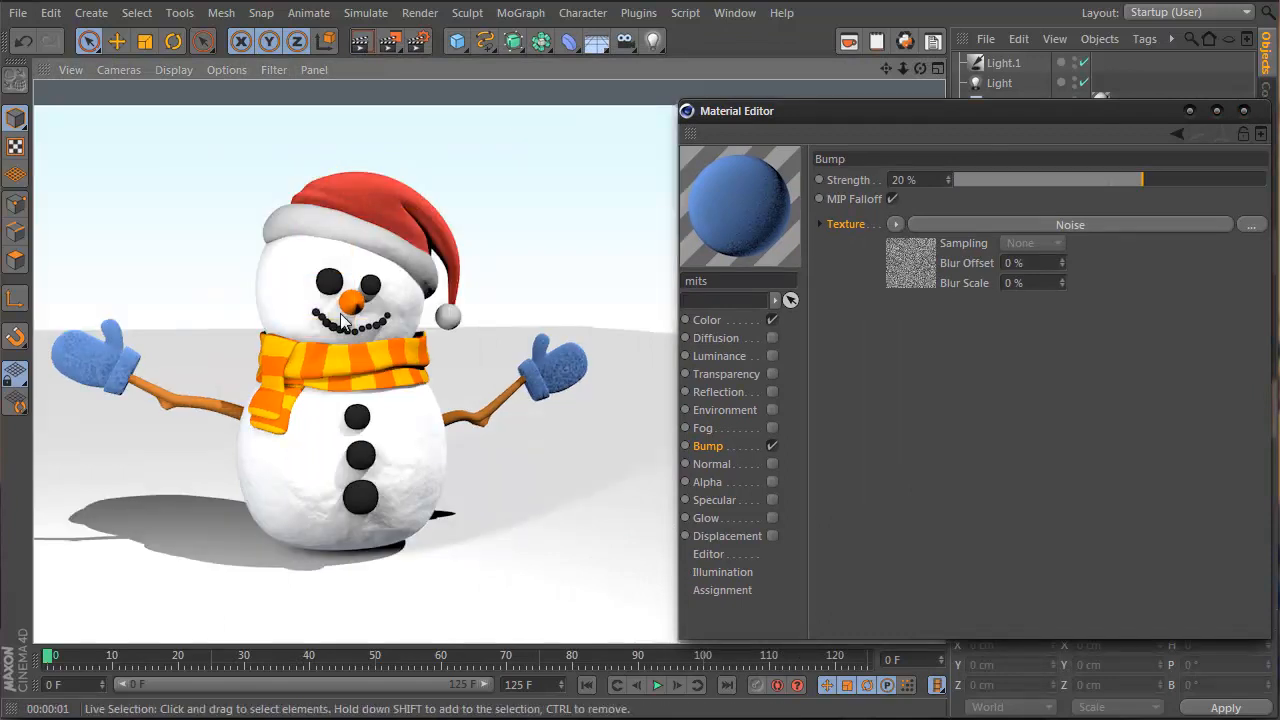
Lower the mits bump strength to 5%, then 2%, re-rendering each time, and close the editor
{"action": "left_click_drag", "start_coordinate": [1143, 190], "coordinate": [1121, 183]}
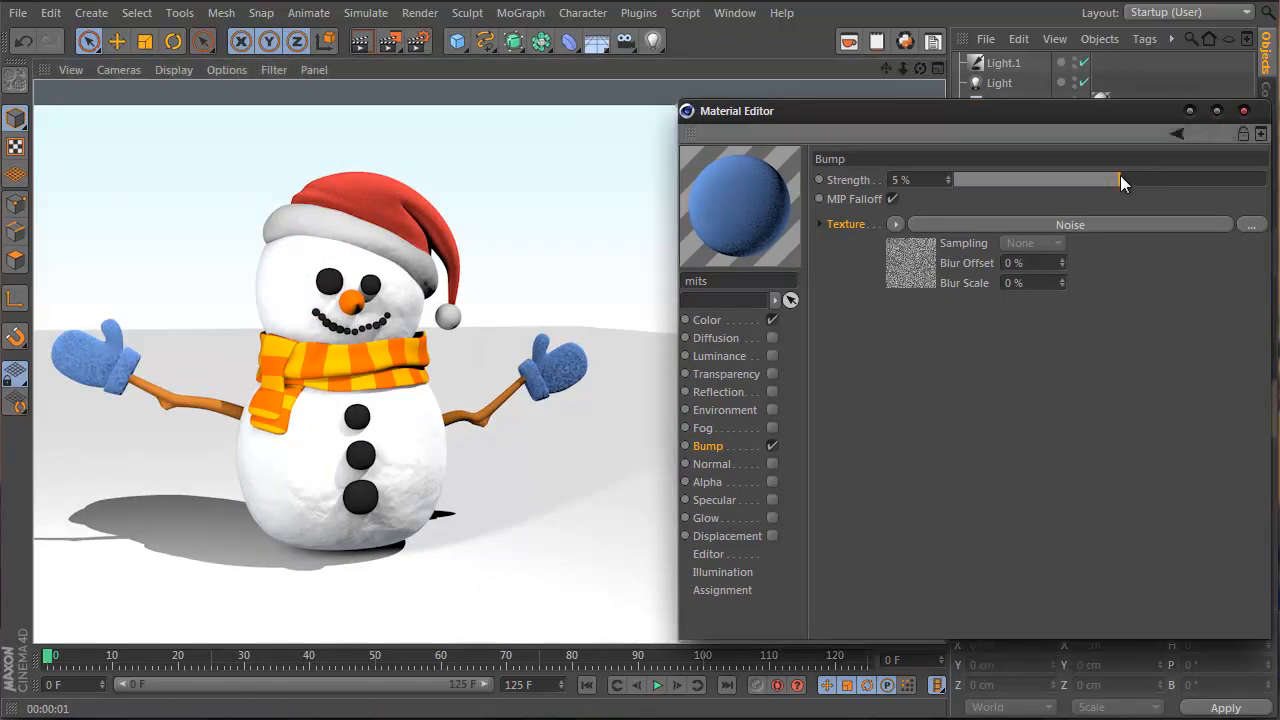
{"action": "left_click", "coordinate": [370, 40]}
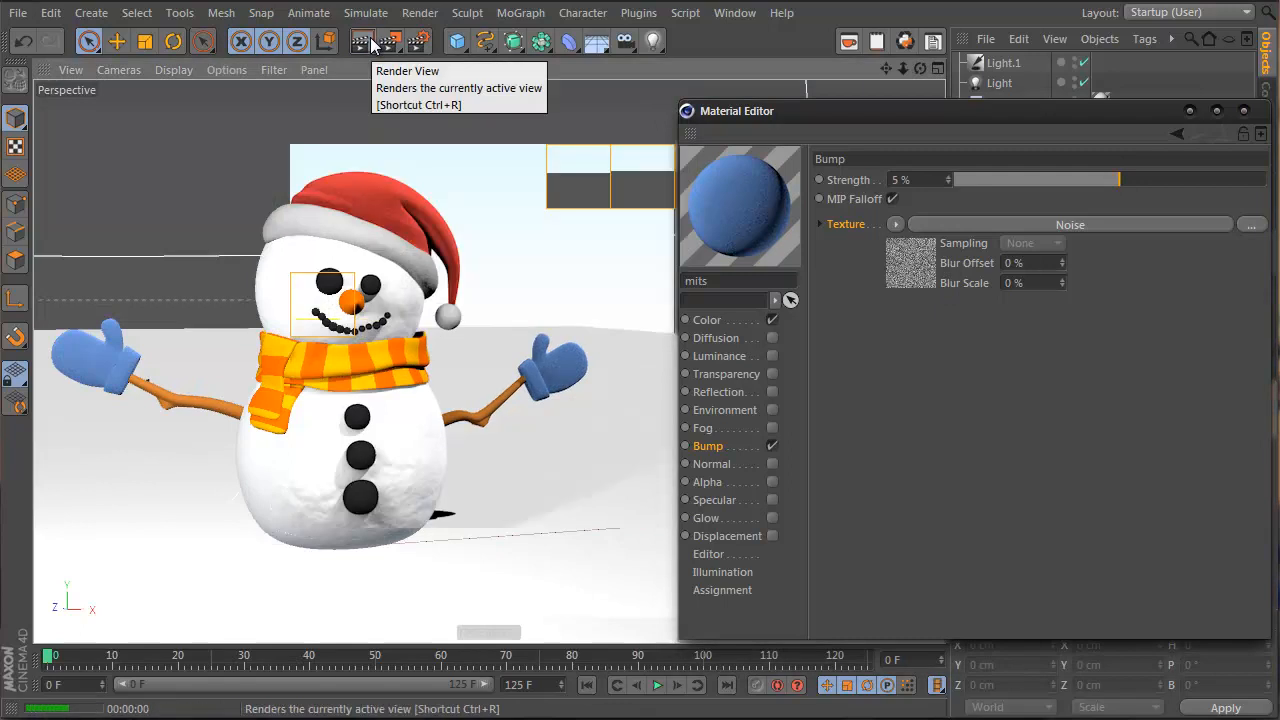
{"action": "double_click", "coordinate": [906, 180]}
{"action": "type", "text": "2"}
{"action": "key", "text": "Return"}
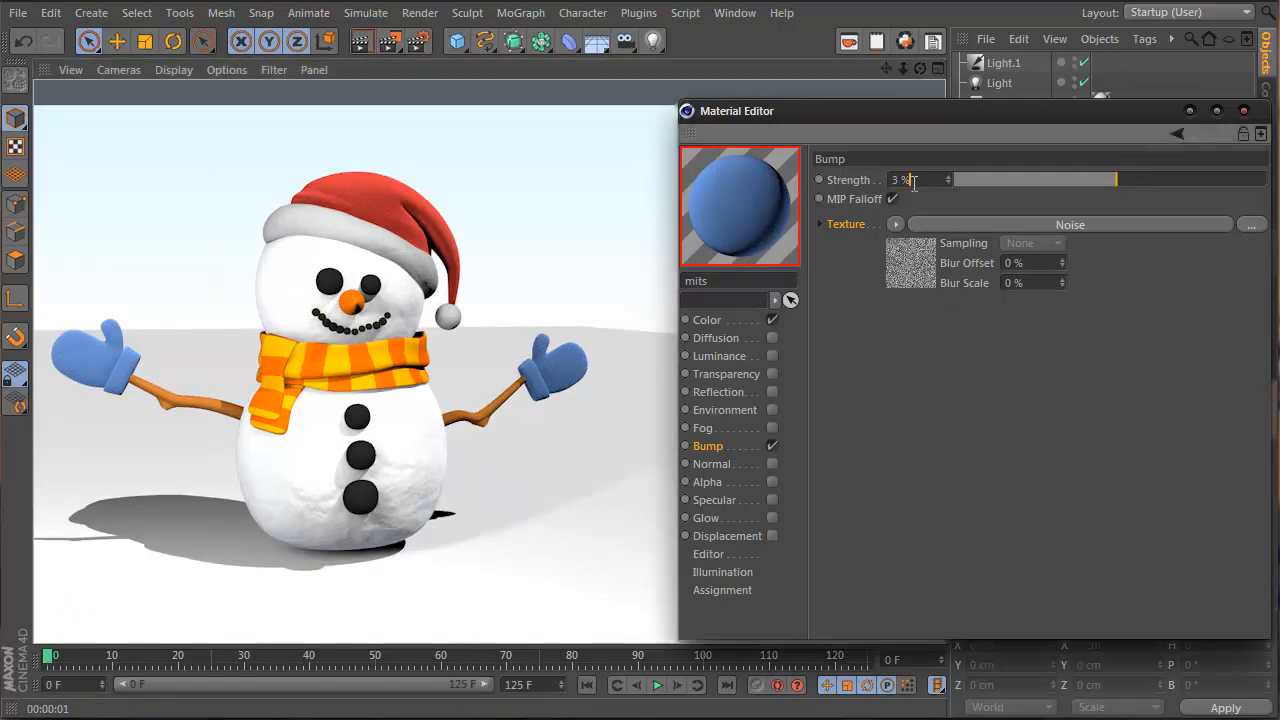
{"action": "left_click", "coordinate": [364, 45]}
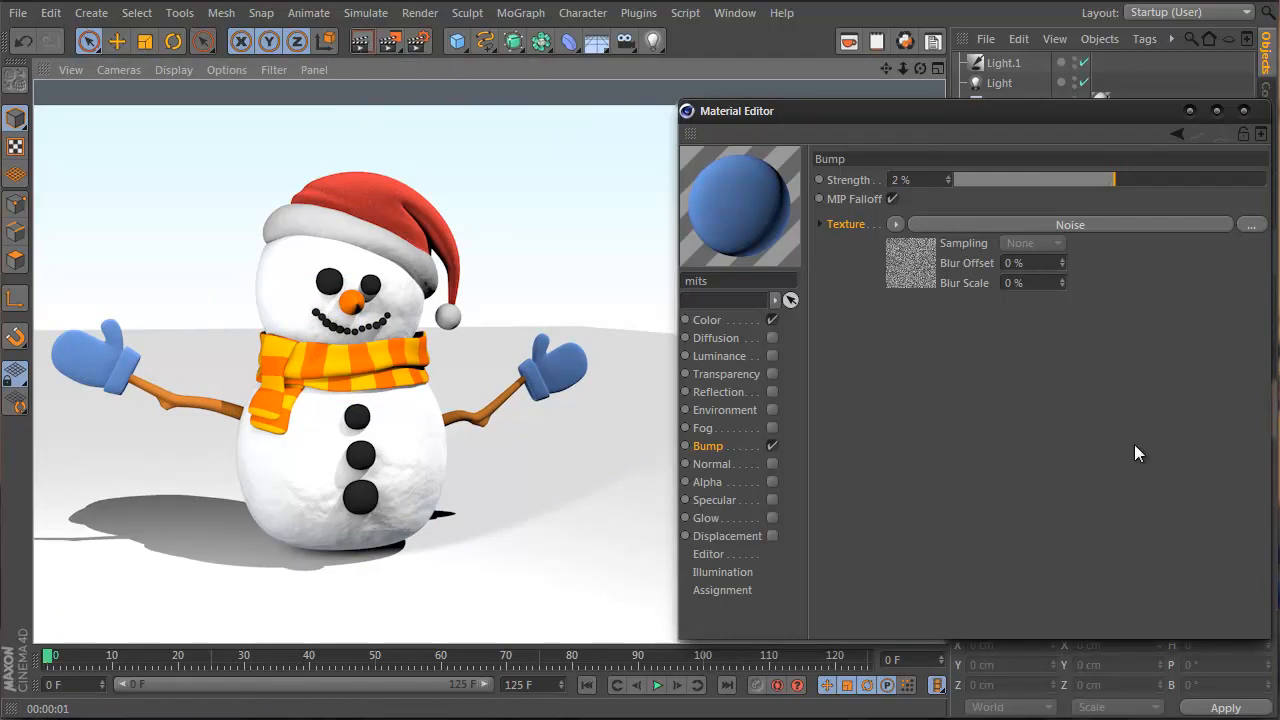
{"action": "left_click", "coordinate": [1243, 110]}
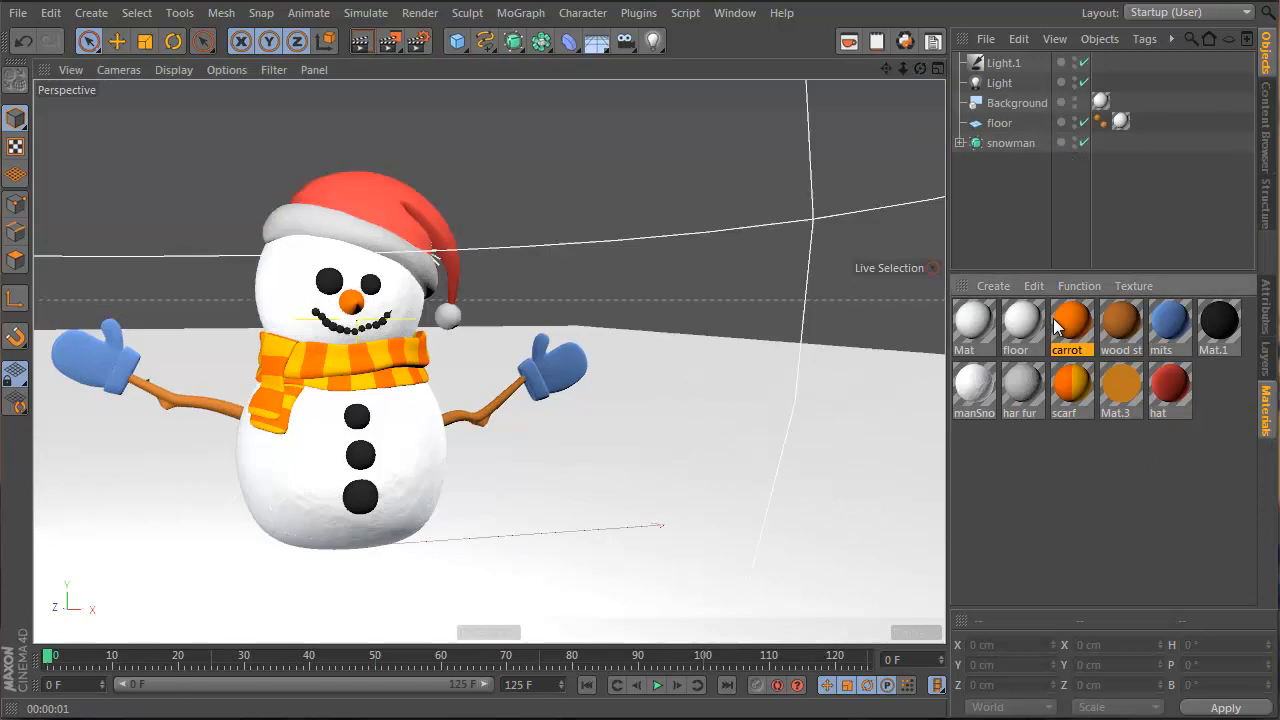
Load a Fresnel texture into the carrot material's colour channel, blended with Add mode
{"action": "double_click", "coordinate": [1071, 322]}
{"action": "left_click_drag", "start_coordinate": [513, 45], "coordinate": [938, 112]}
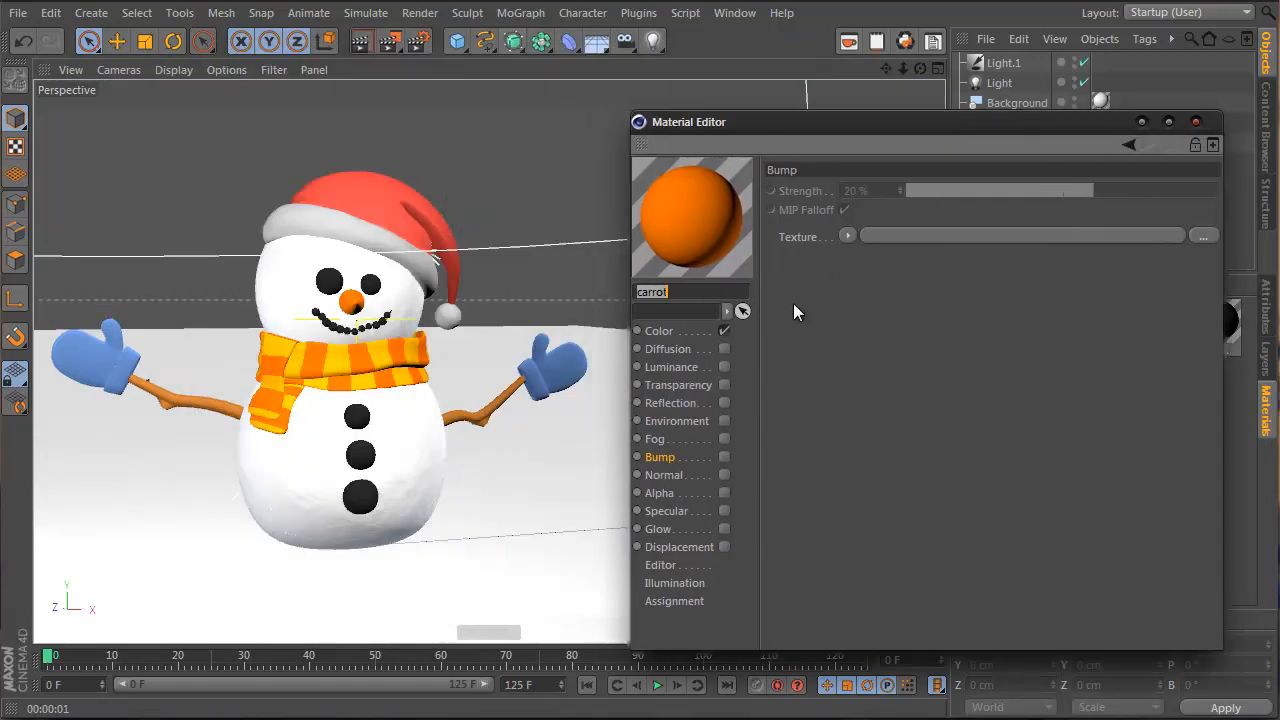
{"action": "left_click", "coordinate": [708, 330]}
{"action": "left_click", "coordinate": [857, 377]}
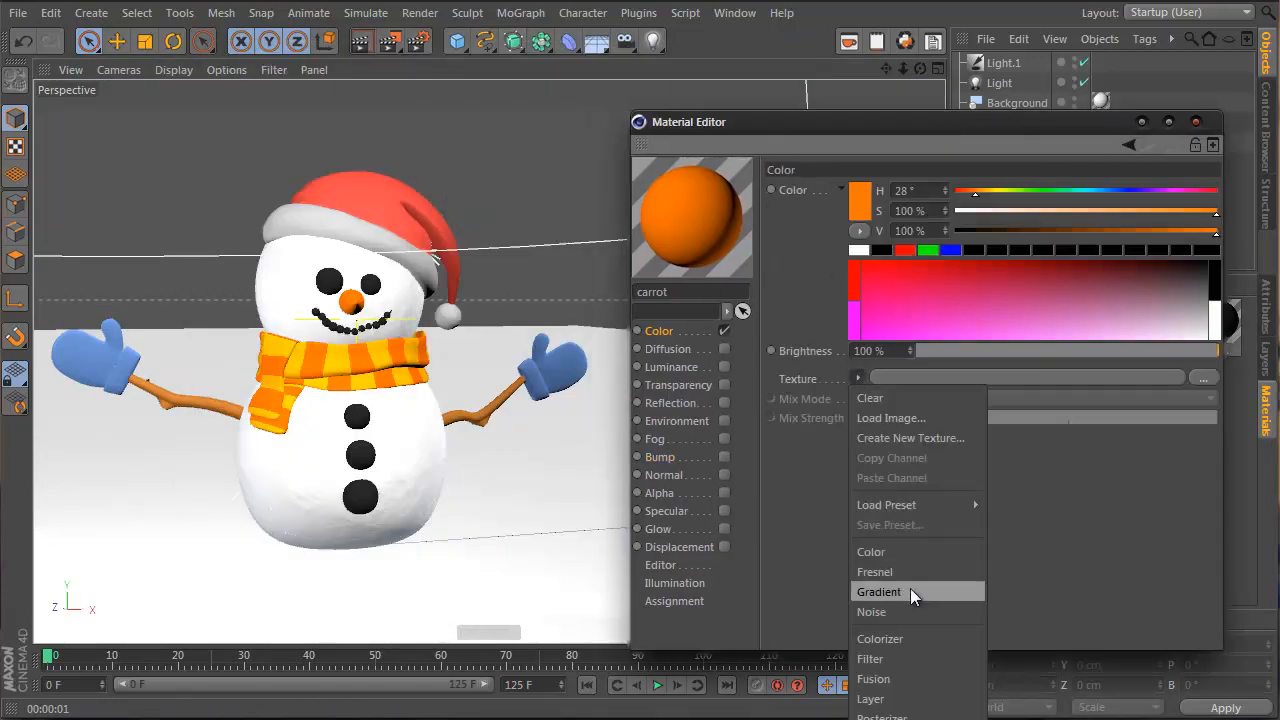
{"action": "left_click", "coordinate": [910, 588]}
{"action": "left_click", "coordinate": [918, 462]}
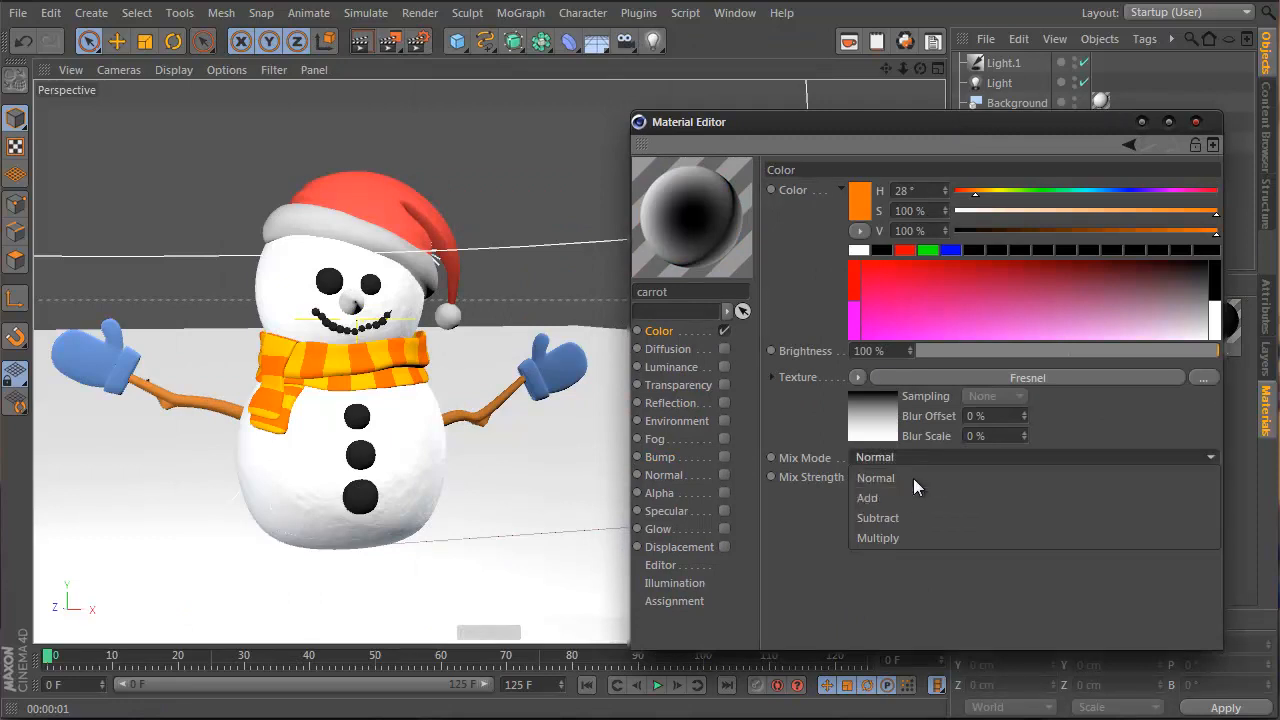
{"action": "left_click", "coordinate": [905, 496]}
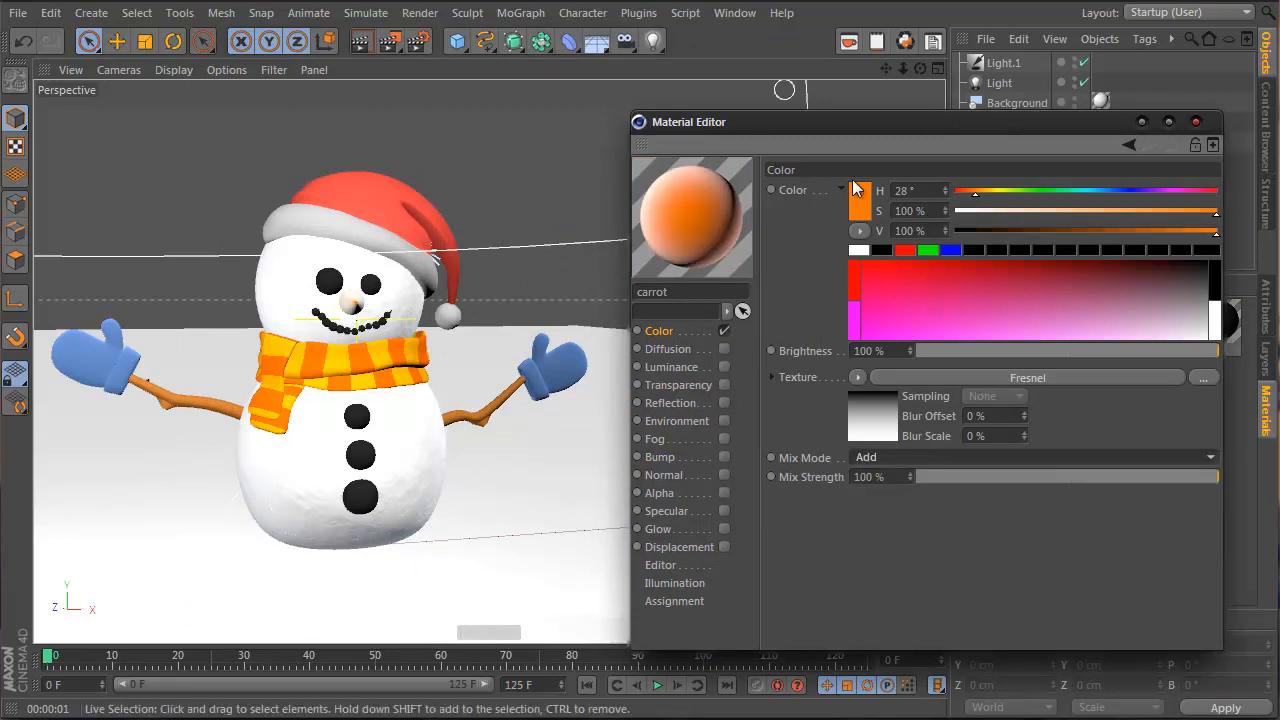
{"action": "left_click", "coordinate": [982, 478]}
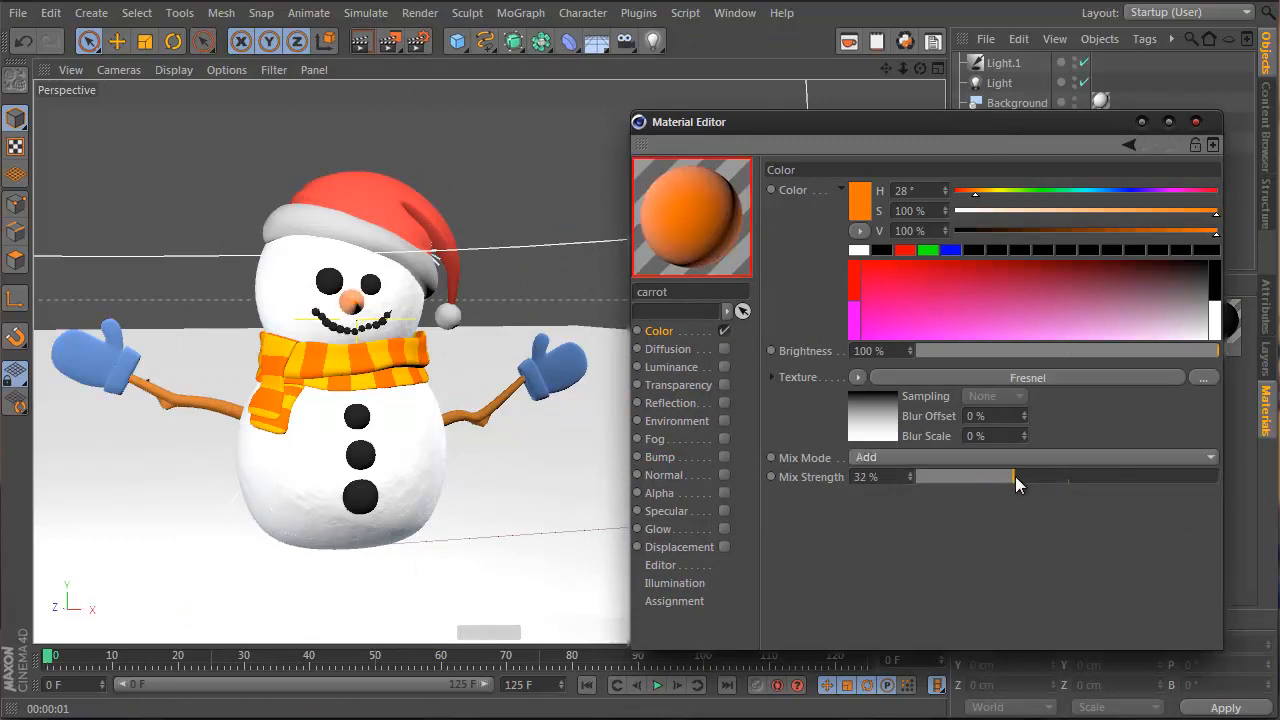
Lower the Fresnel mix strength to 11%, check it with viewport renders, and close the editor
{"action": "left_click_drag", "start_coordinate": [366, 298], "coordinate": [388, 320], "text": "alt"}
{"action": "right_click_drag", "start_coordinate": [388, 320], "coordinate": [429, 306], "text": "alt"}
{"action": "left_click_drag", "start_coordinate": [429, 306], "coordinate": [390, 330], "text": "alt"}
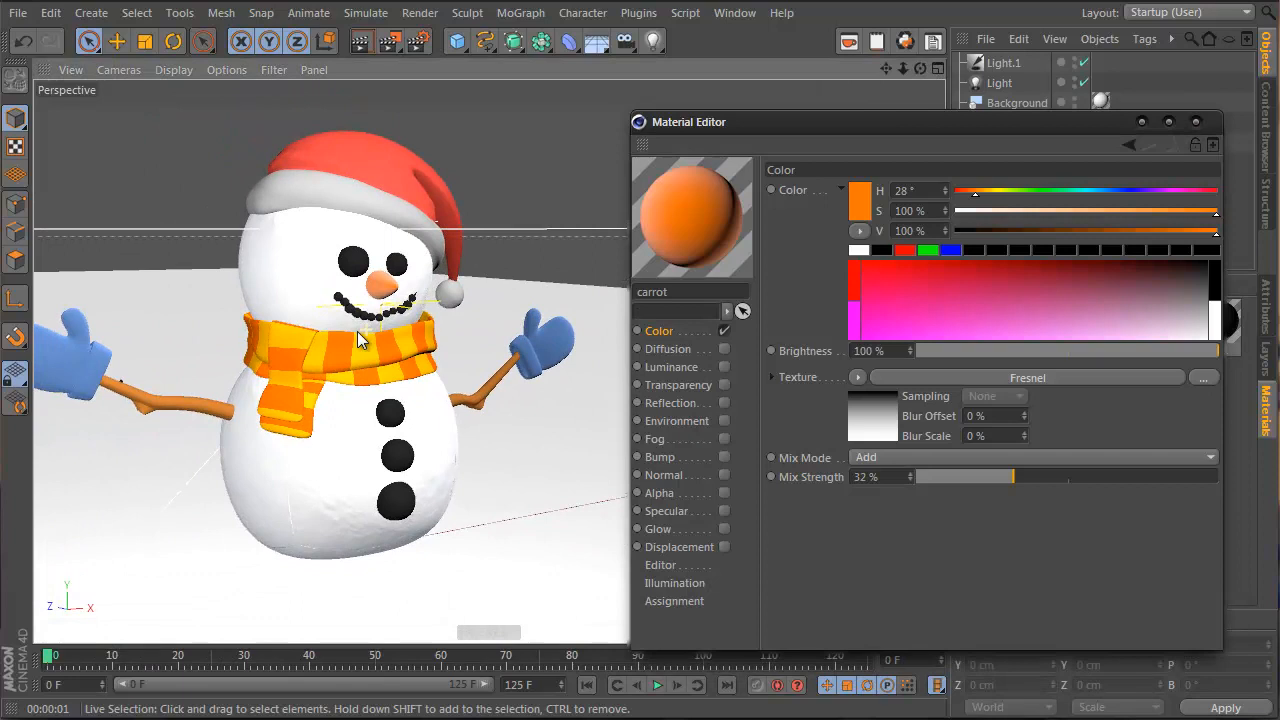
{"action": "left_click", "coordinate": [362, 45]}
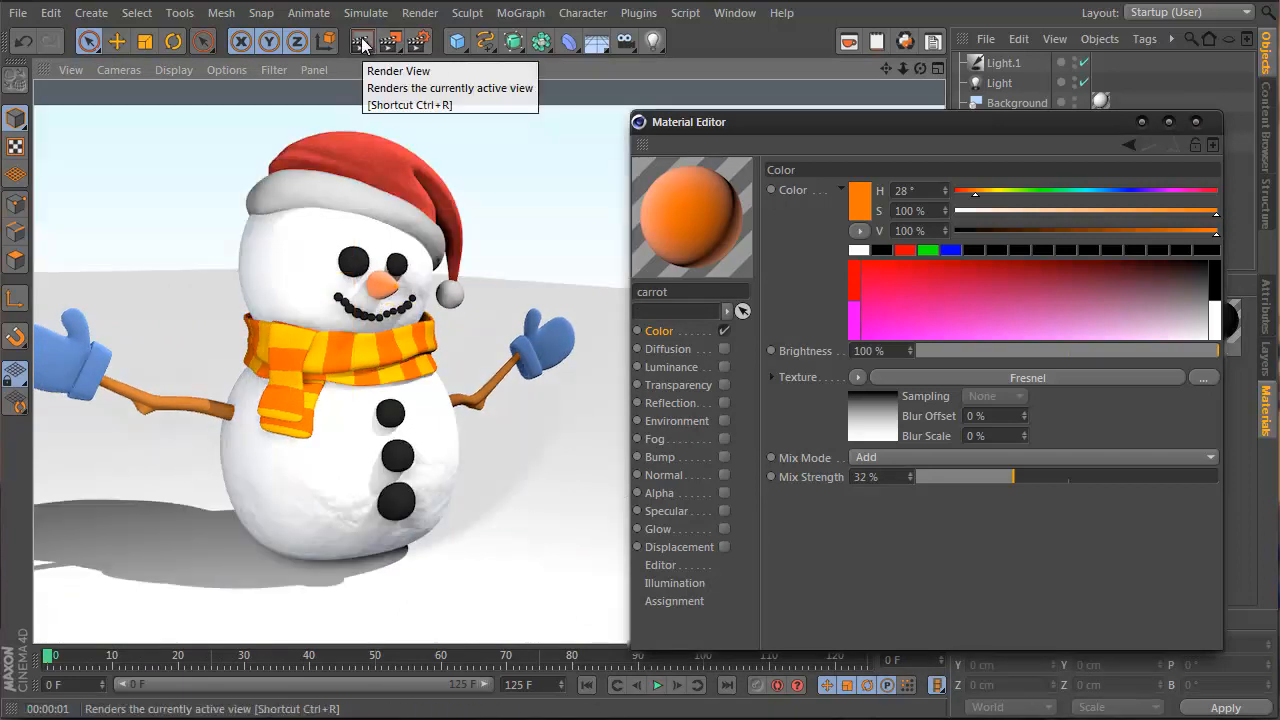
{"action": "left_click", "coordinate": [951, 477]}
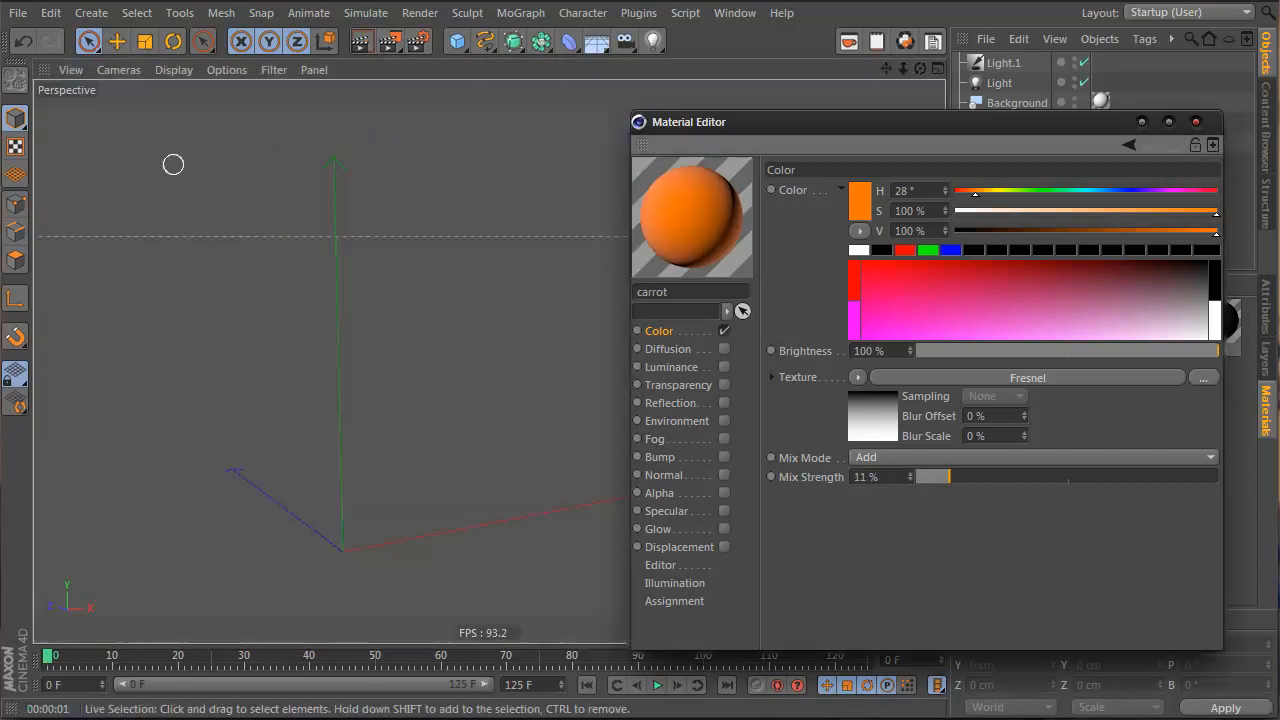
{"action": "left_click", "coordinate": [362, 45]}
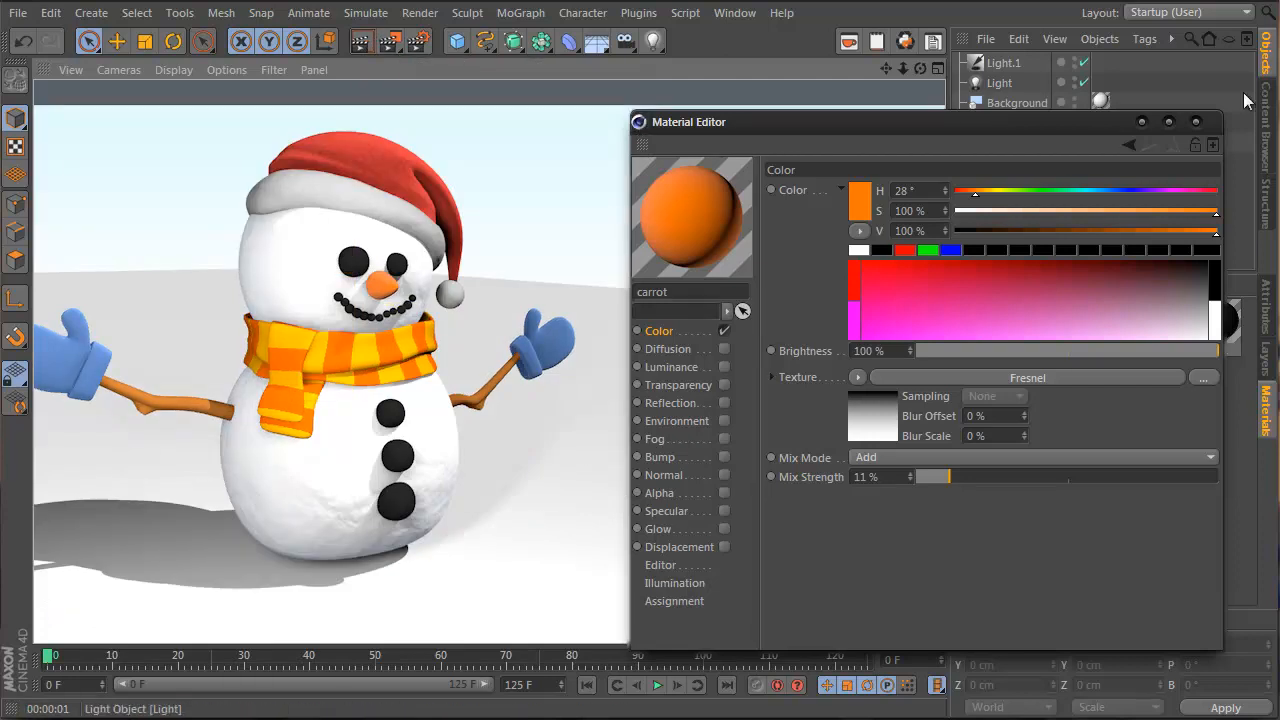
{"action": "left_click", "coordinate": [1196, 121]}
{"action": "right_click_drag", "start_coordinate": [435, 292], "coordinate": [505, 358], "text": "alt"}
{"action": "left_click_drag", "start_coordinate": [503, 349], "coordinate": [395, 343], "text": "alt"}
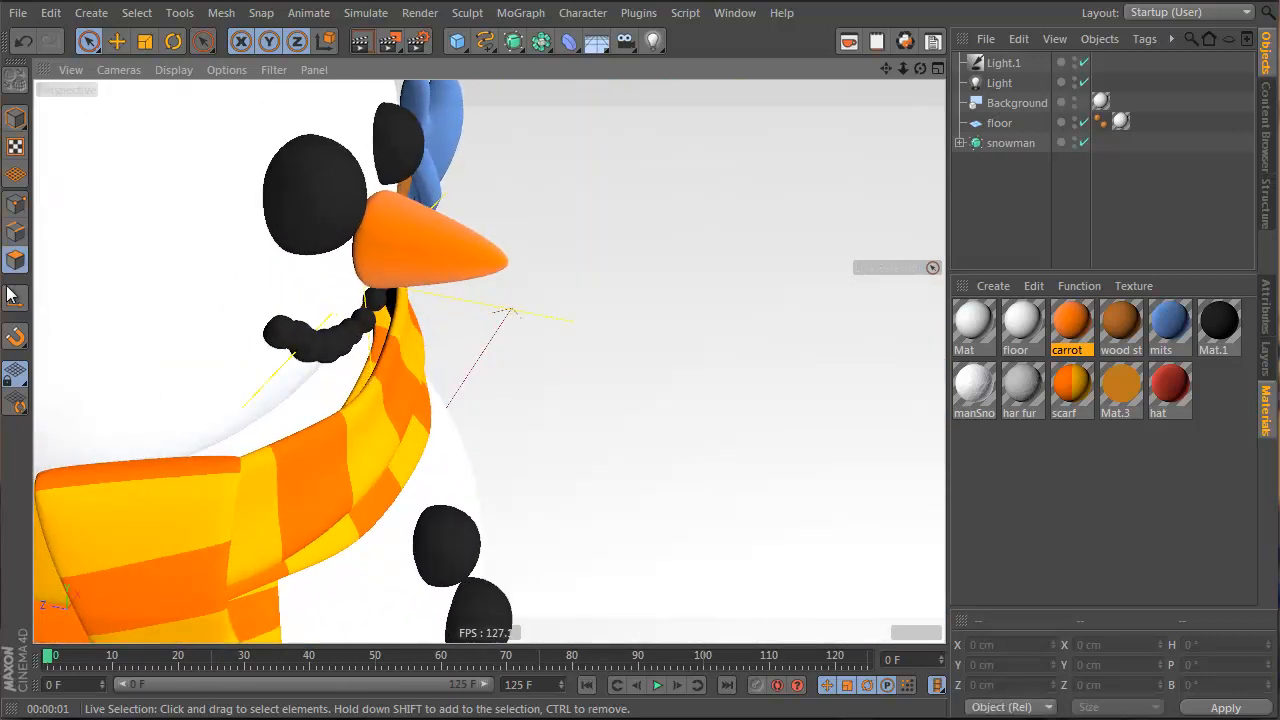
Select the top scarf object and pick a loop of its polygons
{"action": "left_click", "coordinate": [15, 117]}
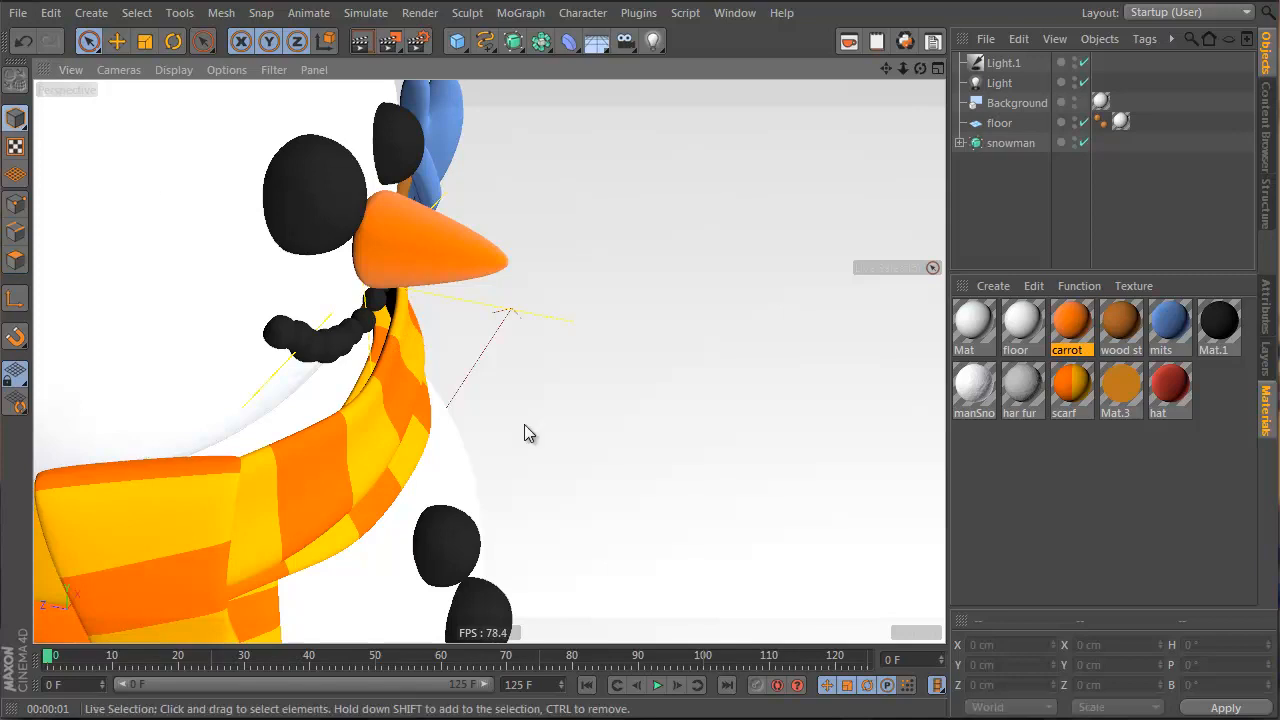
{"action": "key", "text": "e"}
{"action": "left_click", "coordinate": [382, 387]}
{"action": "left_click", "coordinate": [382, 387]}
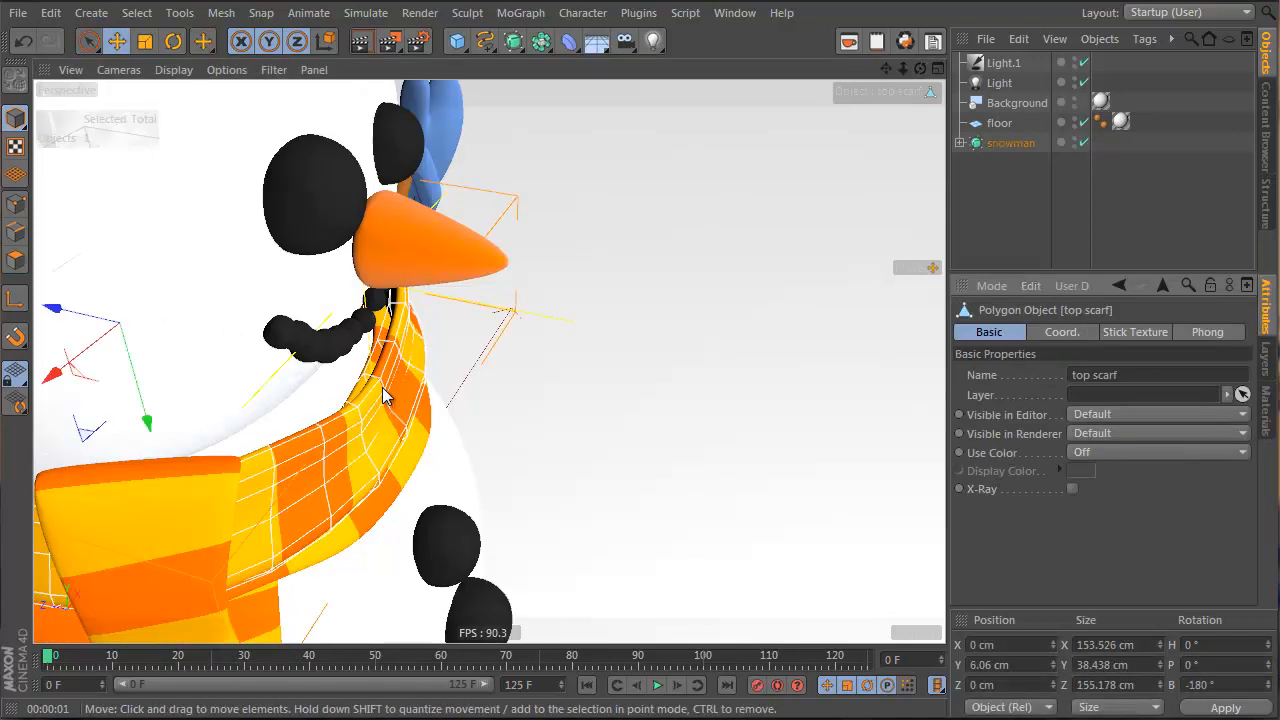
{"action": "left_click_drag", "start_coordinate": [382, 387], "coordinate": [100, 290], "text": "alt"}
{"action": "left_click", "coordinate": [15, 259]}
{"action": "left_click_drag", "start_coordinate": [420, 363], "coordinate": [620, 363], "text": "alt"}
{"action": "key", "text": "u"}
{"action": "key", "text": "l"}
{"action": "left_click", "coordinate": [387, 337]}
Scale the top scarf's polygon loop down to about 92.6%
{"action": "key", "text": "t"}
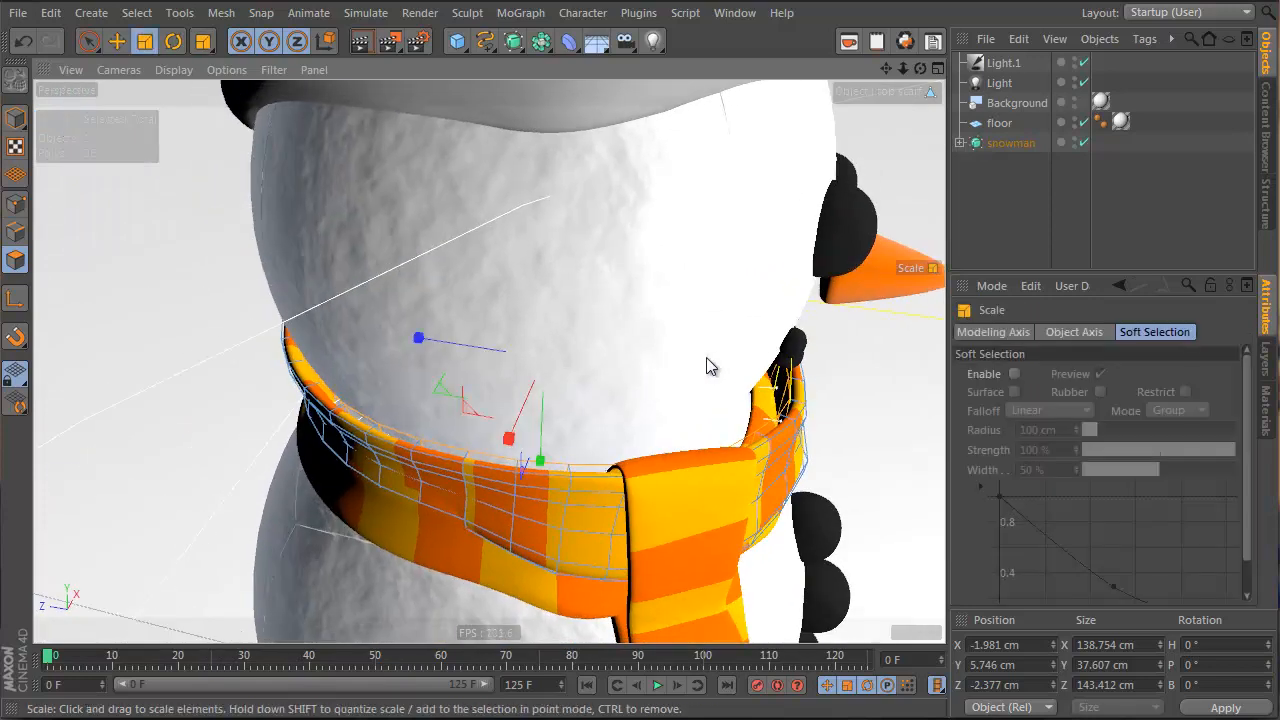
{"action": "left_click_drag", "start_coordinate": [706, 363], "coordinate": [505, 372]}
{"action": "left_click_drag", "start_coordinate": [505, 372], "coordinate": [614, 298], "text": "alt"}
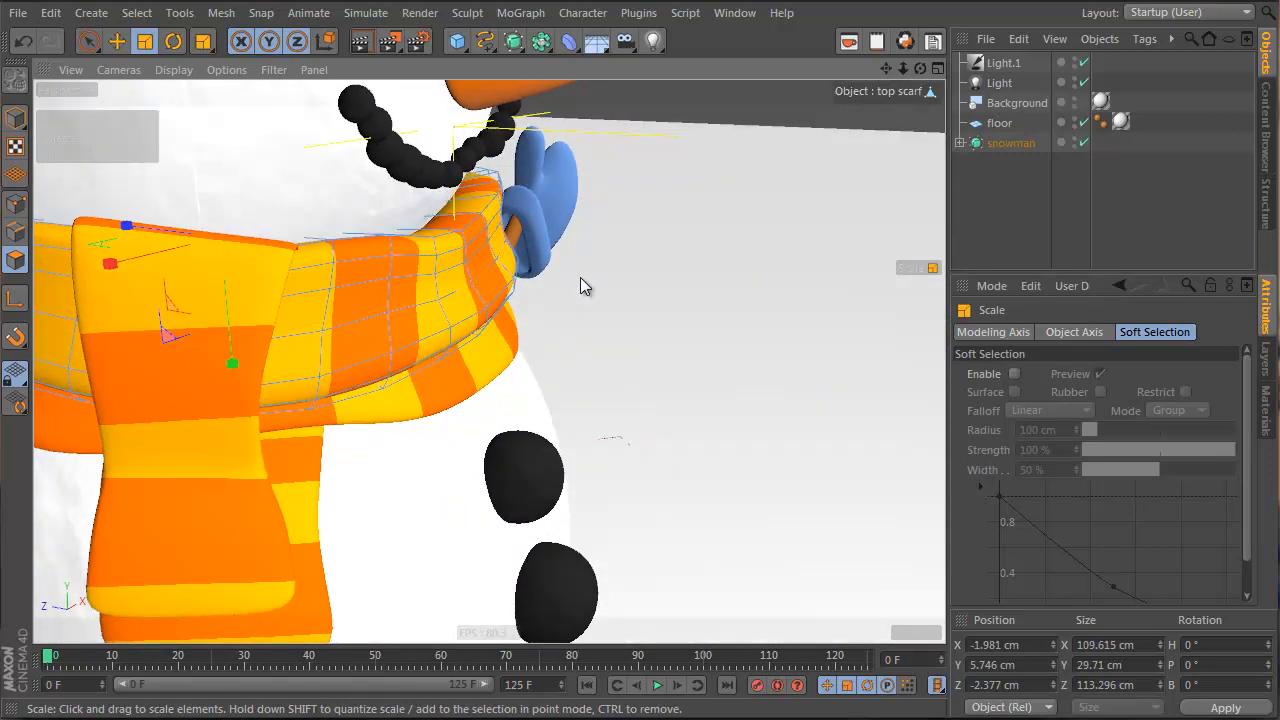
{"action": "key", "text": "ctrl+z"}
{"action": "left_click_drag", "start_coordinate": [402, 163], "coordinate": [335, 162]}
Smear the top scarf's points with an enlarged sculpt brush so it hugs the neck
{"action": "left_click", "coordinate": [15, 203]}
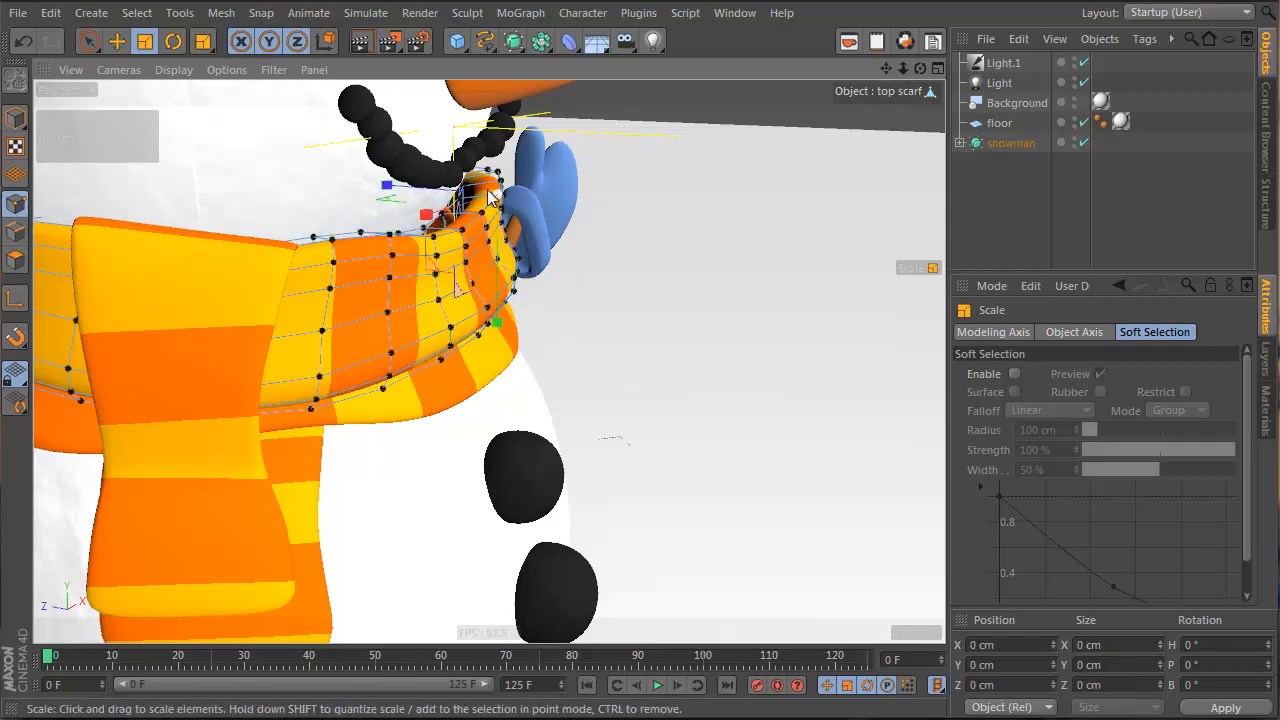
{"action": "right_click", "coordinate": [490, 197]}
{"action": "left_click", "coordinate": [559, 297]}
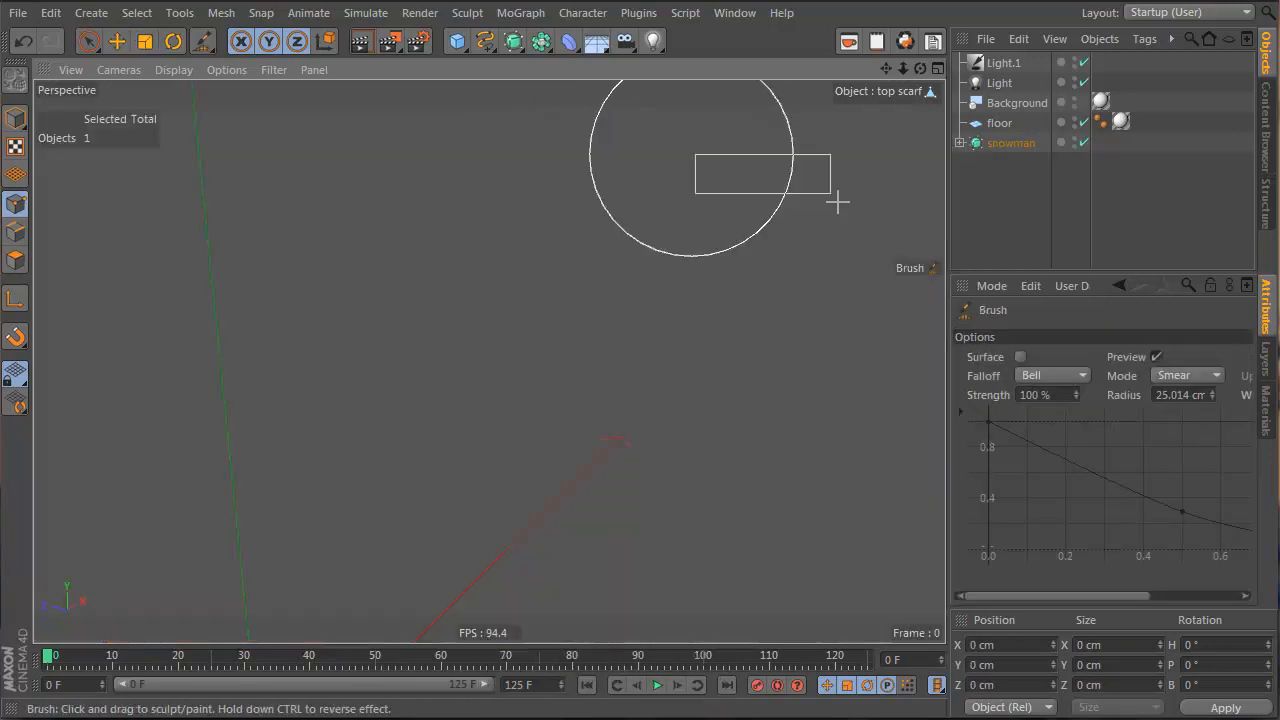
{"action": "left_click_drag", "start_coordinate": [552, 167], "coordinate": [455, 189]}
{"action": "middle_click_drag", "start_coordinate": [478, 206], "coordinate": [498, 207]}
{"action": "mouse_move", "coordinate": [498, 207]}
{"action": "left_mouse_down"}
{"action": "mouse_move", "coordinate": [464, 219]}
{"action": "mouse_move", "coordinate": [454, 208]}
{"action": "mouse_move", "coordinate": [414, 249]}
{"action": "mouse_move", "coordinate": [293, 262]}
{"action": "left_mouse_up"}
{"action": "mouse_move", "coordinate": [578, 250]}
{"action": "left_mouse_down", "text": "alt"}
{"action": "mouse_move", "coordinate": [443, 206]}
{"action": "mouse_move", "coordinate": [609, 271]}
{"action": "mouse_move", "coordinate": [515, 235]}
{"action": "mouse_move", "coordinate": [543, 243]}
{"action": "mouse_move", "coordinate": [263, 194]}
{"action": "mouse_move", "coordinate": [466, 229]}
{"action": "mouse_move", "coordinate": [530, 436]}
{"action": "mouse_move", "coordinate": [547, 370]}
{"action": "mouse_move", "coordinate": [640, 300]}
{"action": "mouse_move", "coordinate": [571, 349]}
{"action": "left_mouse_up", "text": "alt"}
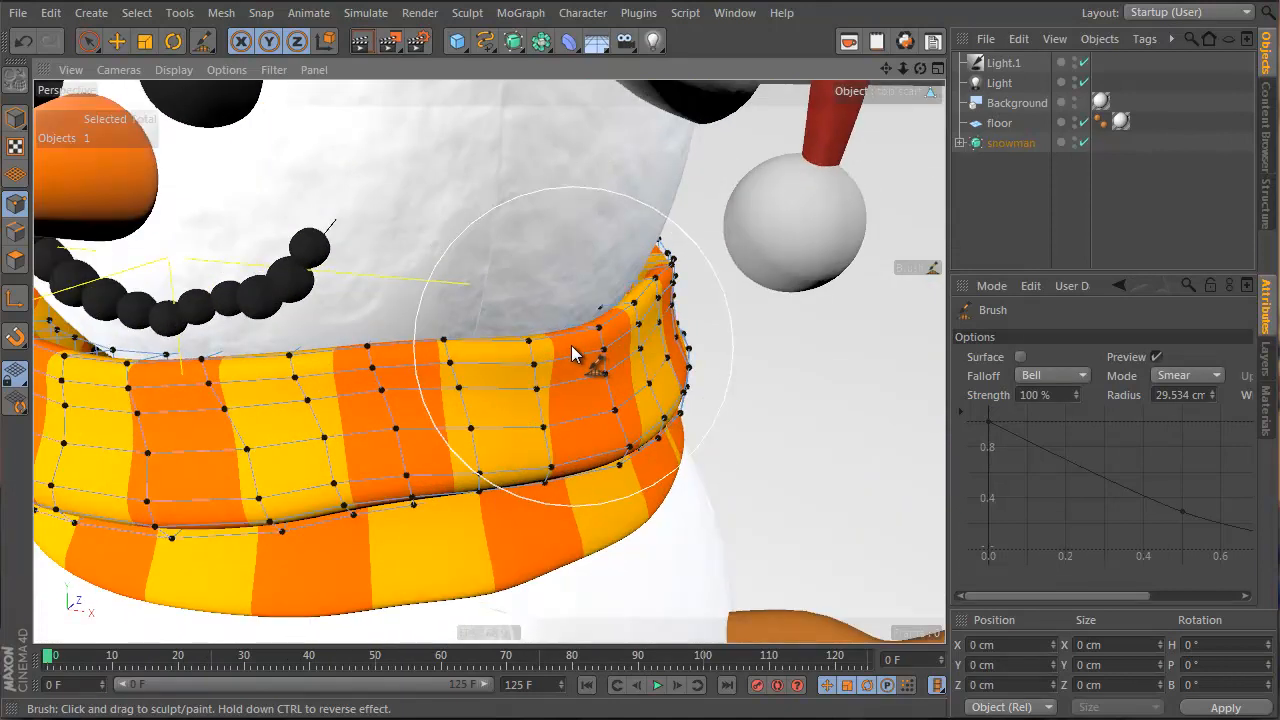
{"action": "mouse_move", "coordinate": [409, 366]}
{"action": "left_mouse_down", "text": "alt"}
{"action": "mouse_move", "coordinate": [705, 338]}
{"action": "mouse_move", "coordinate": [396, 356]}
{"action": "left_mouse_up", "text": "alt"}
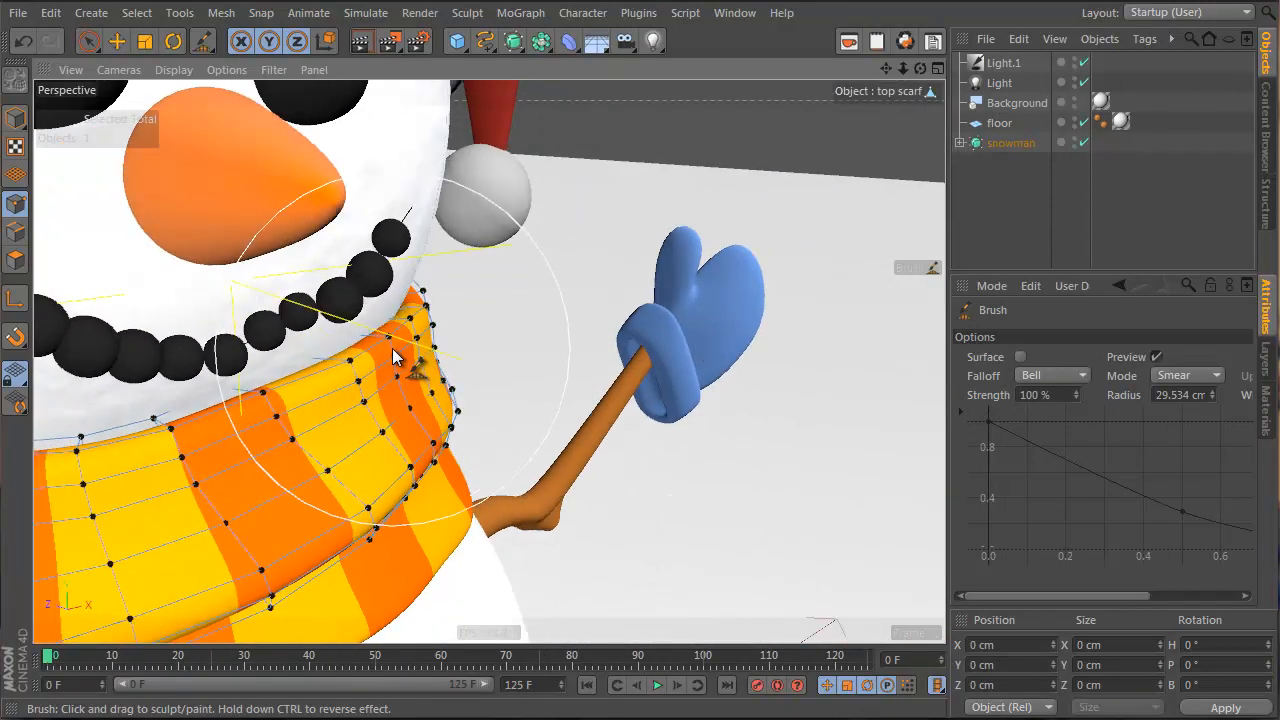
{"action": "right_click_drag", "start_coordinate": [396, 356], "coordinate": [300, 382], "text": "alt"}
{"action": "mouse_move", "coordinate": [300, 382]}
{"action": "left_mouse_down", "text": "alt"}
{"action": "mouse_move", "coordinate": [137, 386]}
{"action": "mouse_move", "coordinate": [343, 337]}
{"action": "mouse_move", "coordinate": [367, 186]}
{"action": "mouse_move", "coordinate": [357, 177]}
{"action": "left_mouse_up", "text": "alt"}
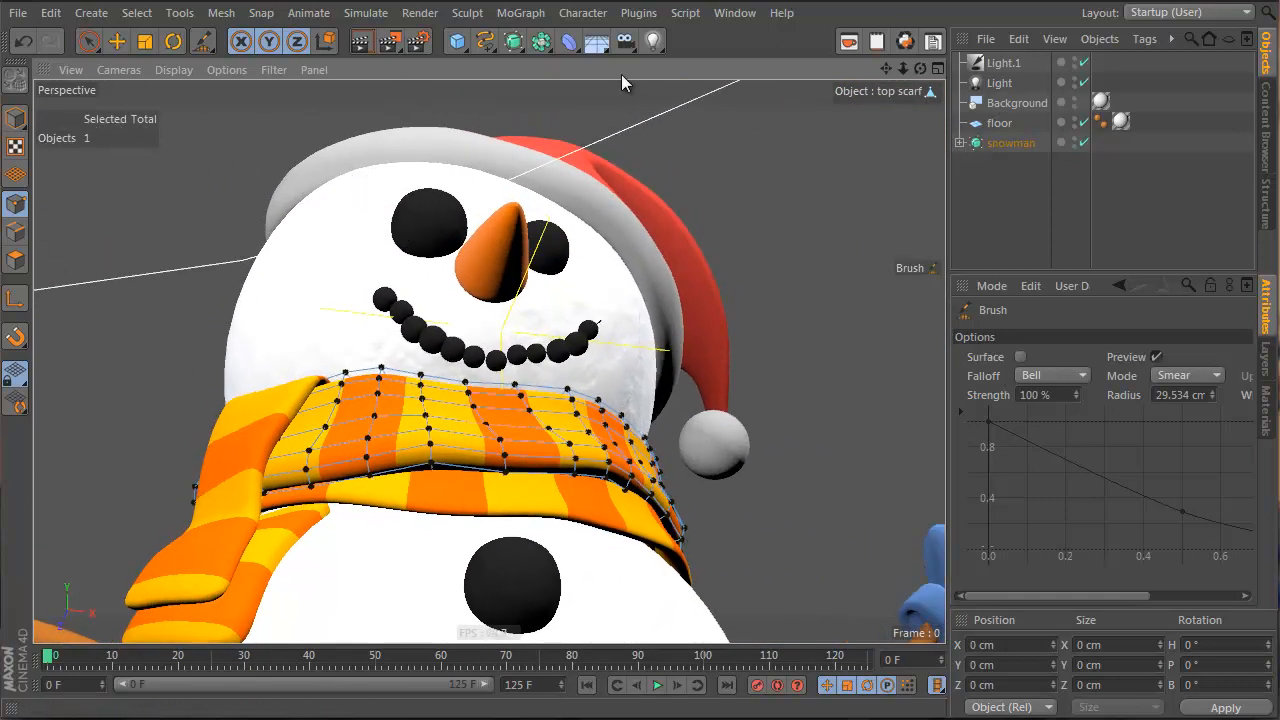
{"action": "left_click", "coordinate": [1055, 39]}
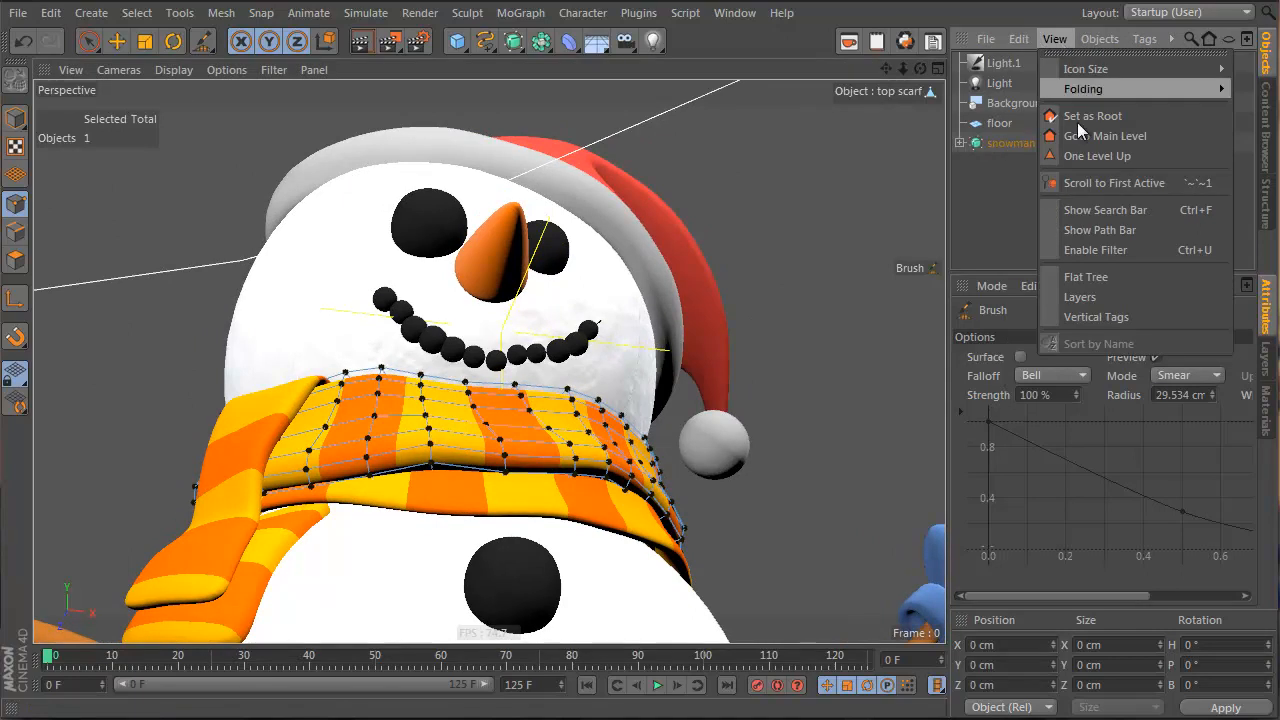
Select the bottom scarf object in the Object Manager
{"action": "left_click", "coordinate": [1099, 182]}
{"action": "scroll", "coordinate": [1033, 240], "scroll_direction": "down", "scroll_amount": 3}
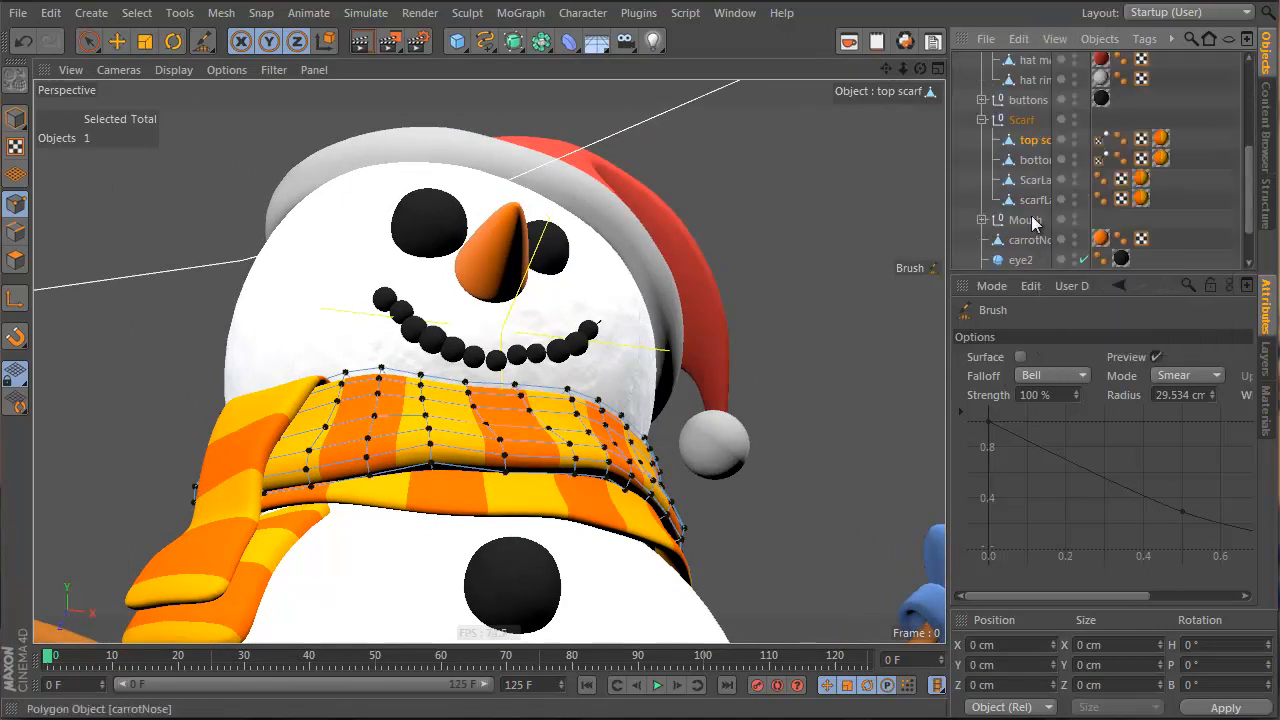
{"action": "left_click", "coordinate": [1035, 161]}
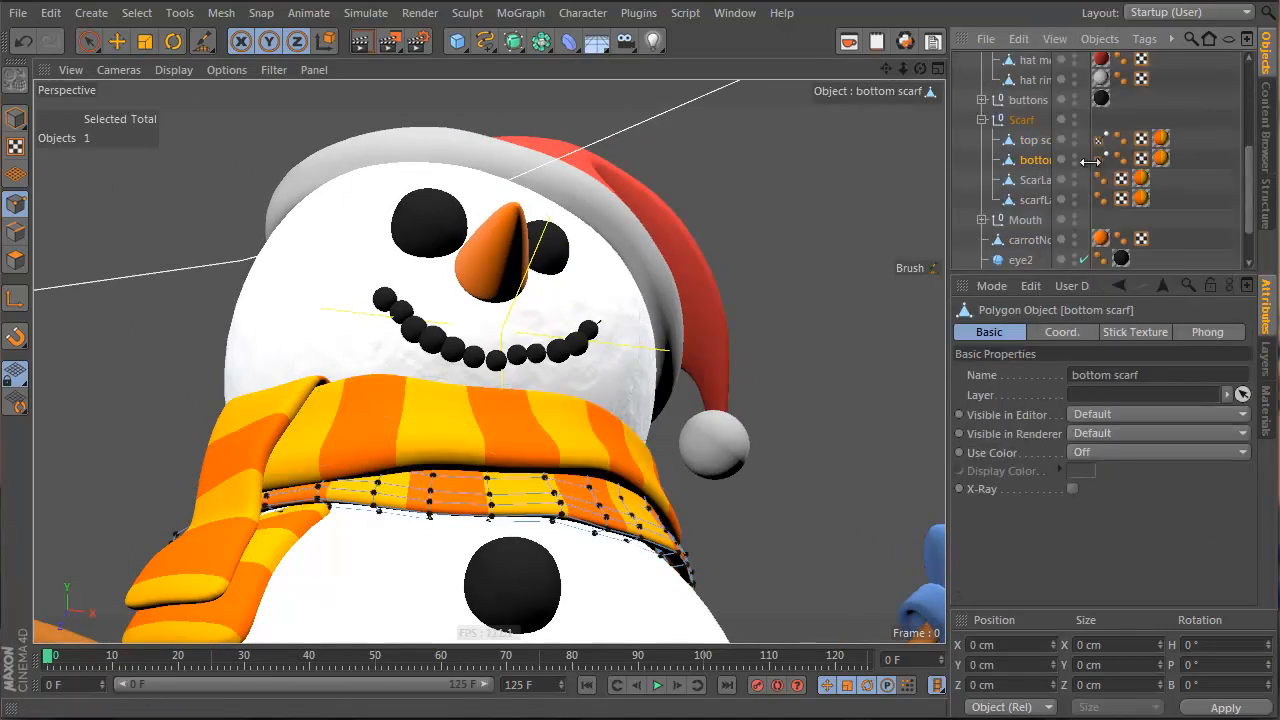
{"action": "left_click_drag", "start_coordinate": [1089, 161], "coordinate": [1129, 161]}
{"action": "left_click_drag", "start_coordinate": [1128, 114], "coordinate": [1130, 112]}
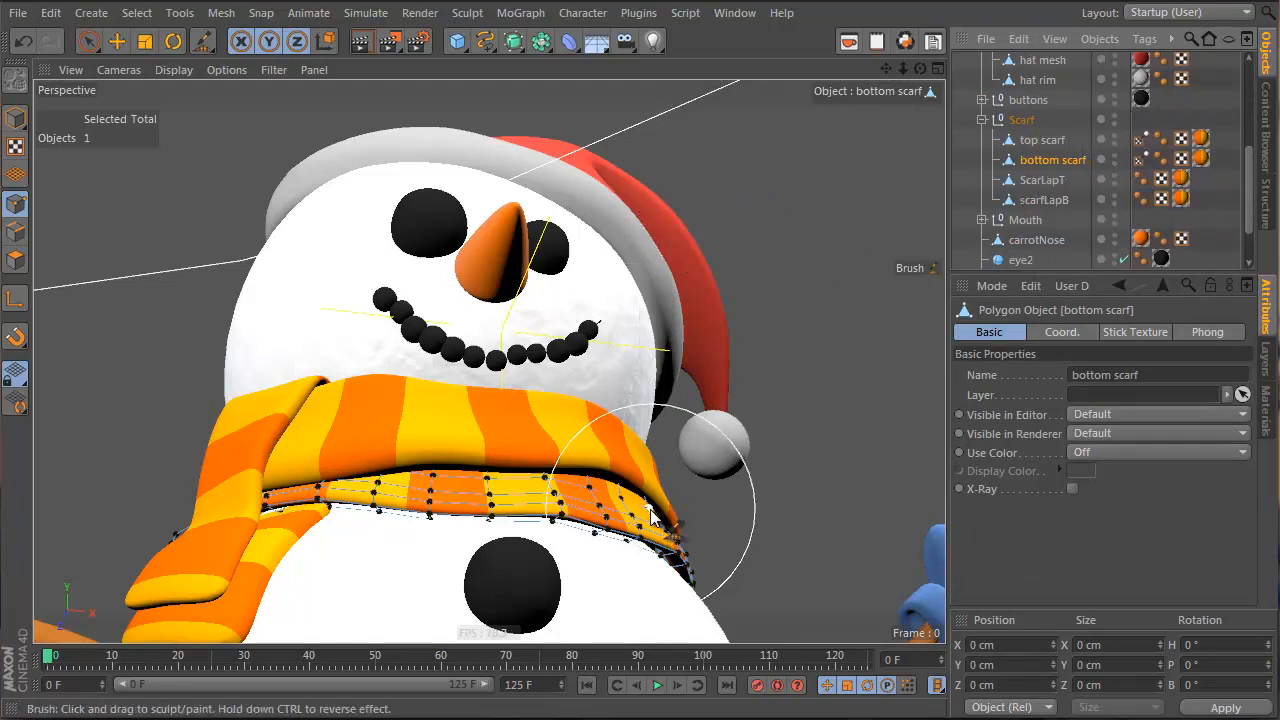
{"action": "scroll", "coordinate": [669, 552], "scroll_direction": "up", "scroll_amount": 5}
Smear the bottom scarf's right end down and left, smoothing its lower edge
{"action": "left_click_drag", "start_coordinate": [669, 552], "coordinate": [653, 568], "text": "alt"}
{"action": "left_click_drag", "start_coordinate": [657, 614], "coordinate": [646, 629]}
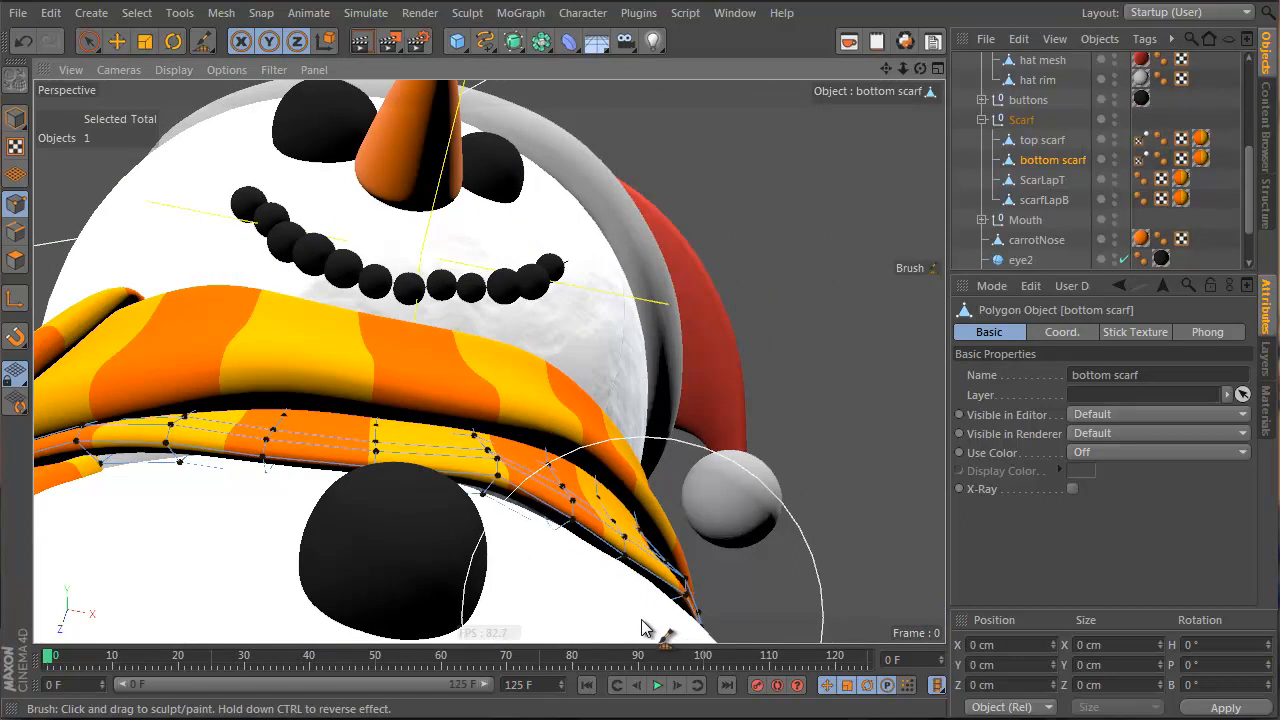
{"action": "left_click_drag", "start_coordinate": [666, 534], "coordinate": [655, 531]}
{"action": "left_click_drag", "start_coordinate": [644, 585], "coordinate": [634, 610]}
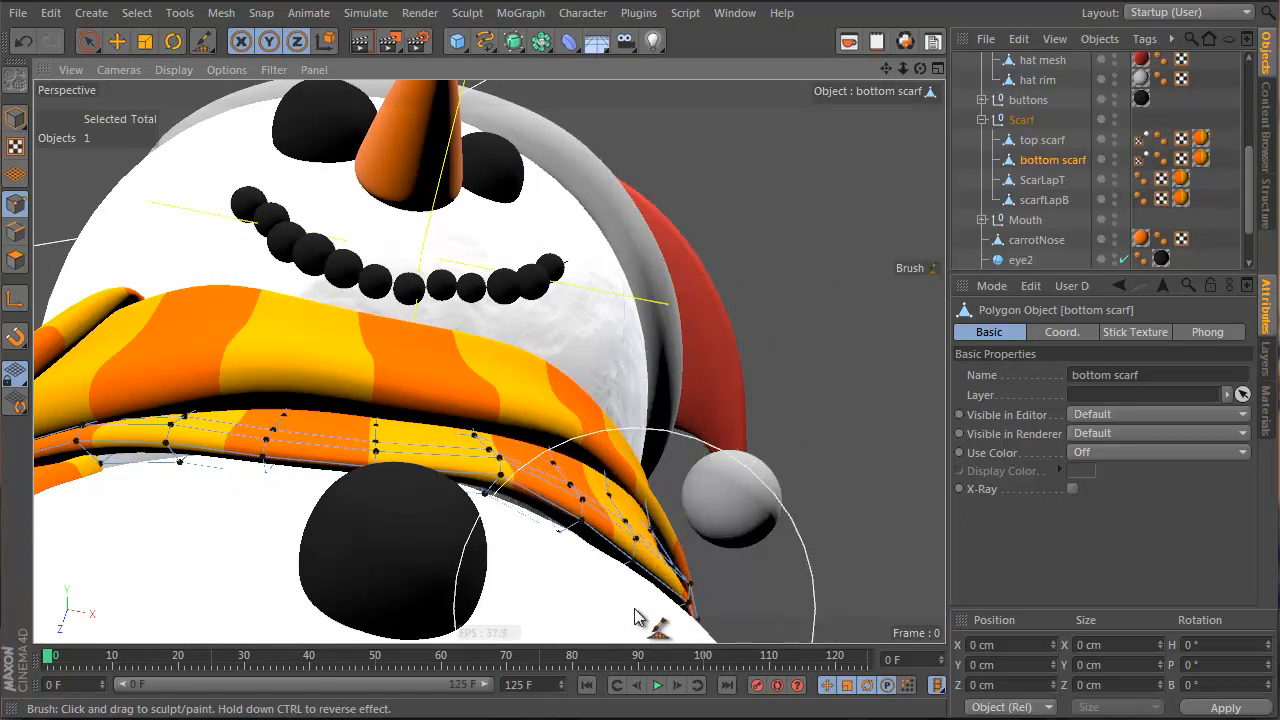
Pull the bottom scarf's right end further down so it bends around the body
{"action": "left_click_drag", "start_coordinate": [638, 556], "coordinate": [867, 446], "text": "alt"}
{"action": "key", "text": "ctrl+shift+z"}
{"action": "key", "text": "ctrl+shift+z"}
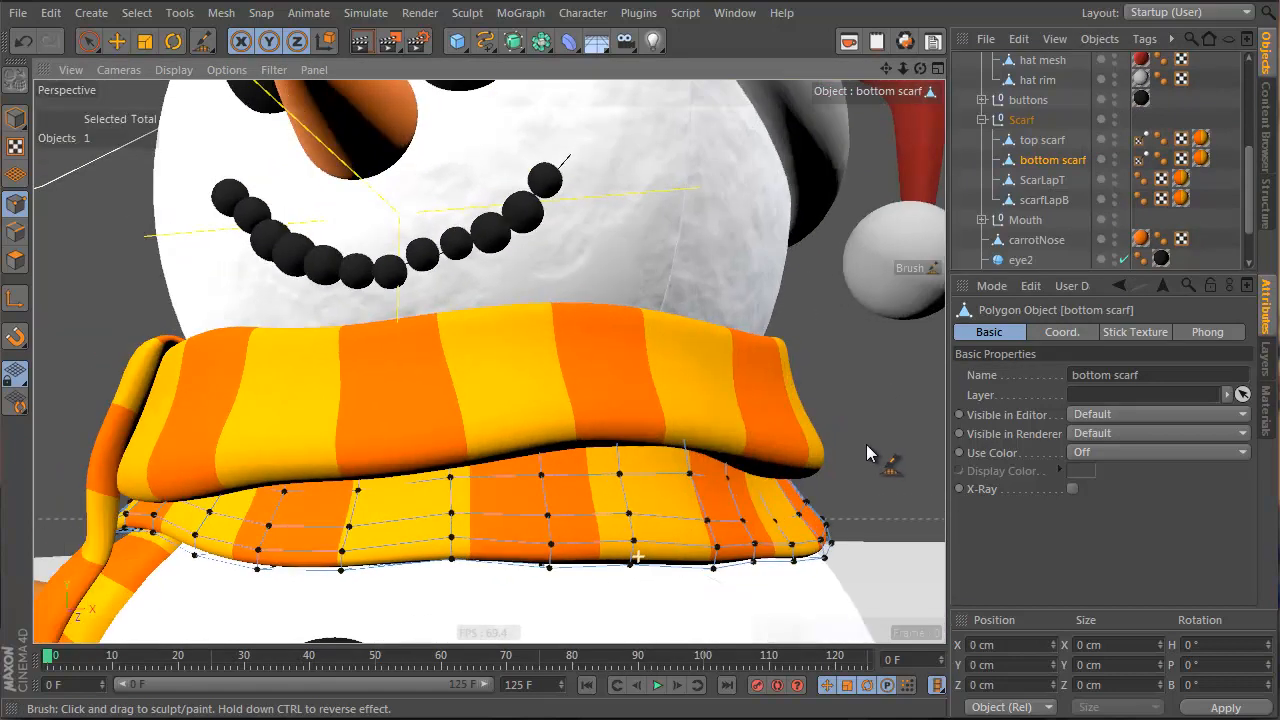
{"action": "key", "text": "ctrl+shift+y"}
{"action": "mouse_move", "coordinate": [668, 497]}
{"action": "left_mouse_down"}
{"action": "mouse_move", "coordinate": [683, 498]}
{"action": "mouse_move", "coordinate": [578, 513]}
{"action": "left_mouse_up"}
{"action": "left_click_drag", "start_coordinate": [833, 489], "coordinate": [848, 487]}
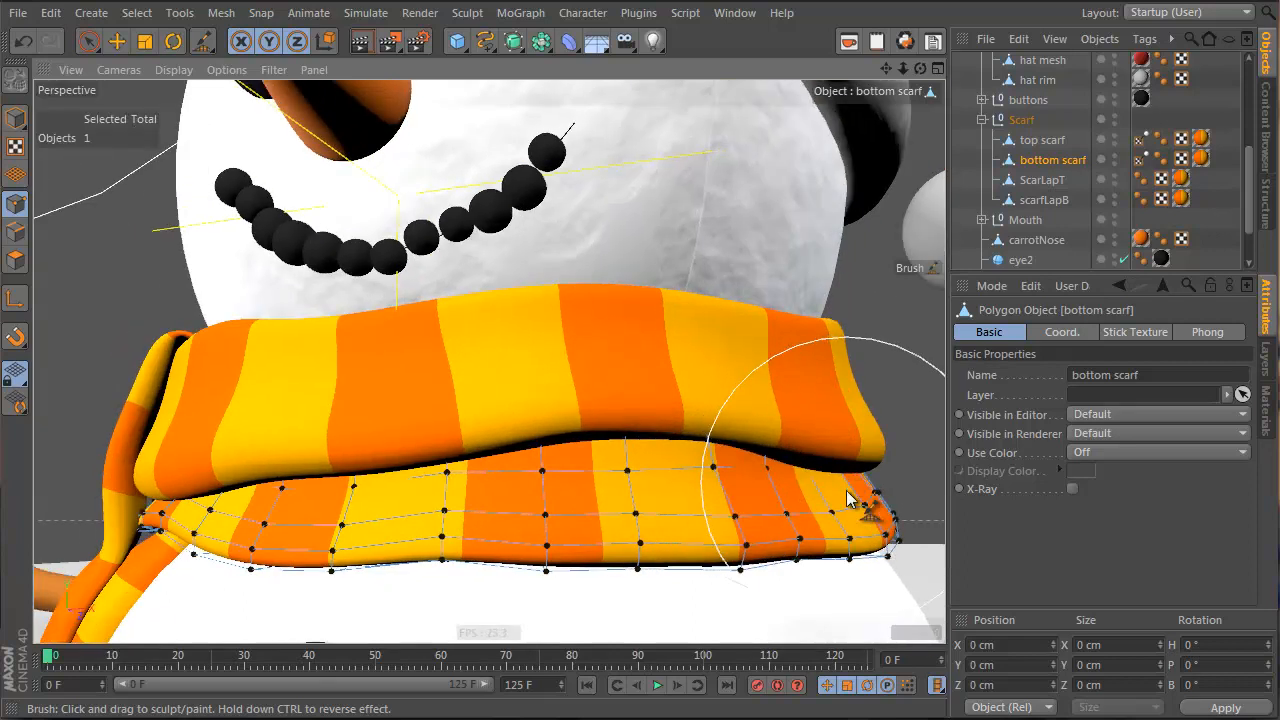
{"action": "left_click_drag", "start_coordinate": [883, 539], "coordinate": [921, 574], "text": "alt"}
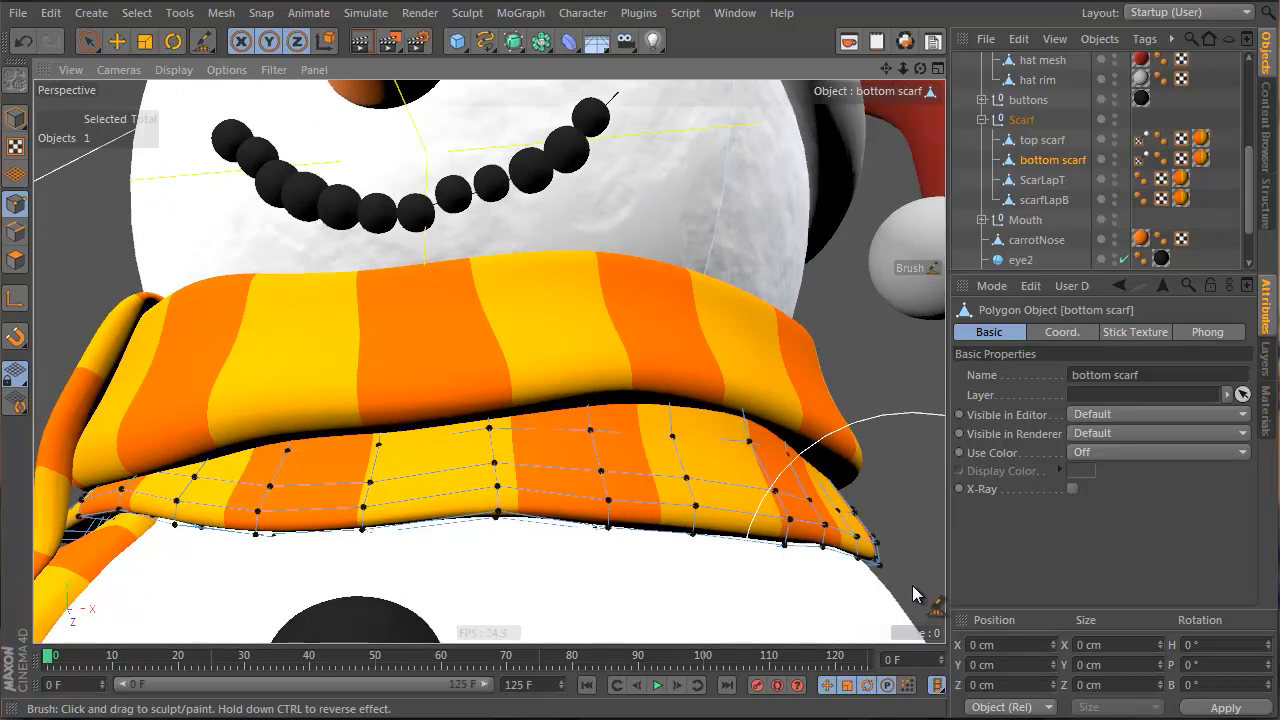
{"action": "middle_click_drag", "start_coordinate": [826, 460], "coordinate": [796, 459]}
{"action": "left_click_drag", "start_coordinate": [796, 459], "coordinate": [871, 537]}
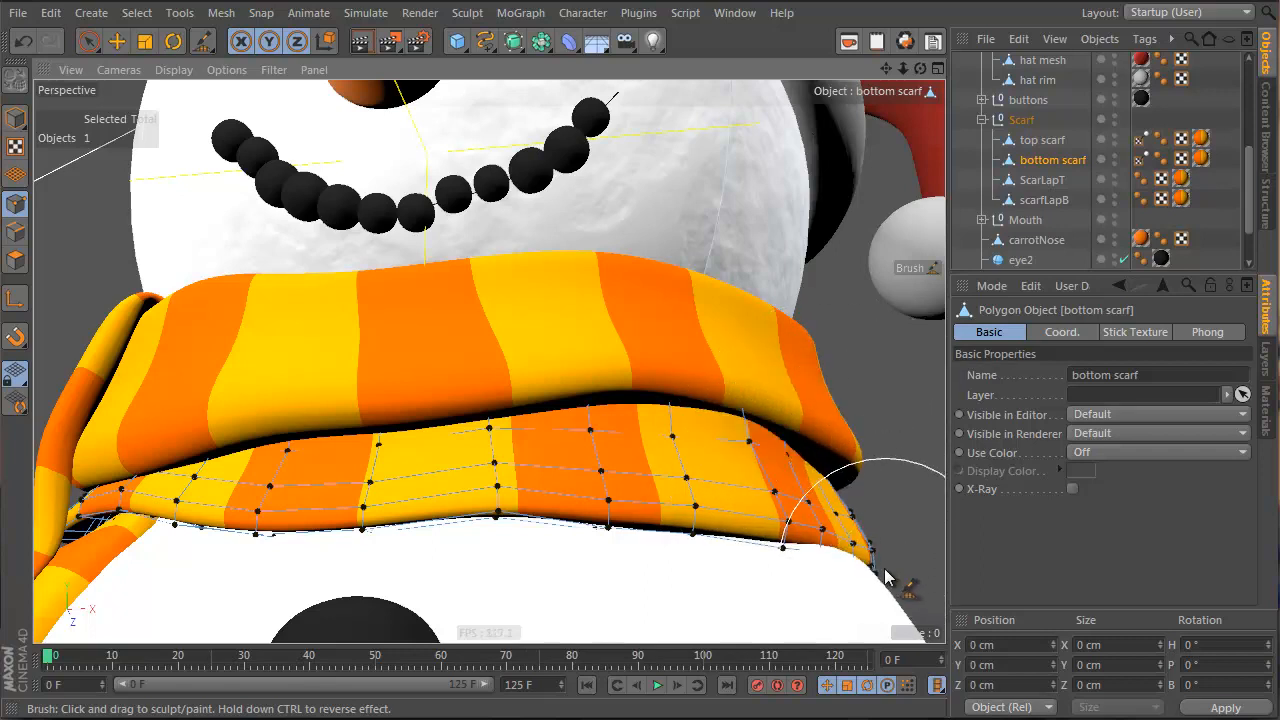
{"action": "left_click_drag", "start_coordinate": [606, 572], "coordinate": [620, 497]}
Select the scarfLapB object and return to a front view of the snowman
{"action": "left_click_drag", "start_coordinate": [376, 545], "coordinate": [570, 512], "text": "alt"}
{"action": "scroll", "coordinate": [477, 549], "scroll_direction": "down", "scroll_amount": 5}
{"action": "left_click", "coordinate": [1060, 203]}
{"action": "scroll", "coordinate": [553, 348], "scroll_direction": "down", "scroll_amount": 4}
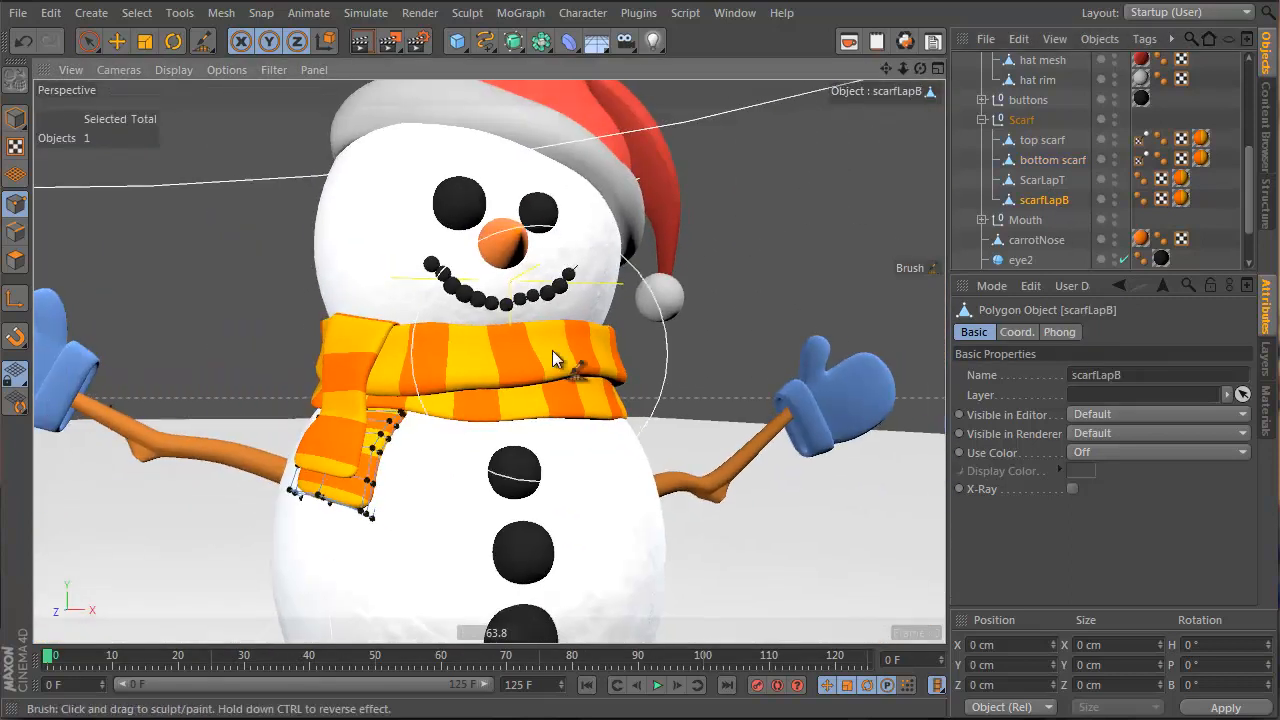
{"action": "left_click_drag", "start_coordinate": [552, 350], "coordinate": [508, 408], "text": "alt"}
{"action": "scroll", "coordinate": [448, 436], "scroll_direction": "down", "scroll_amount": 2}
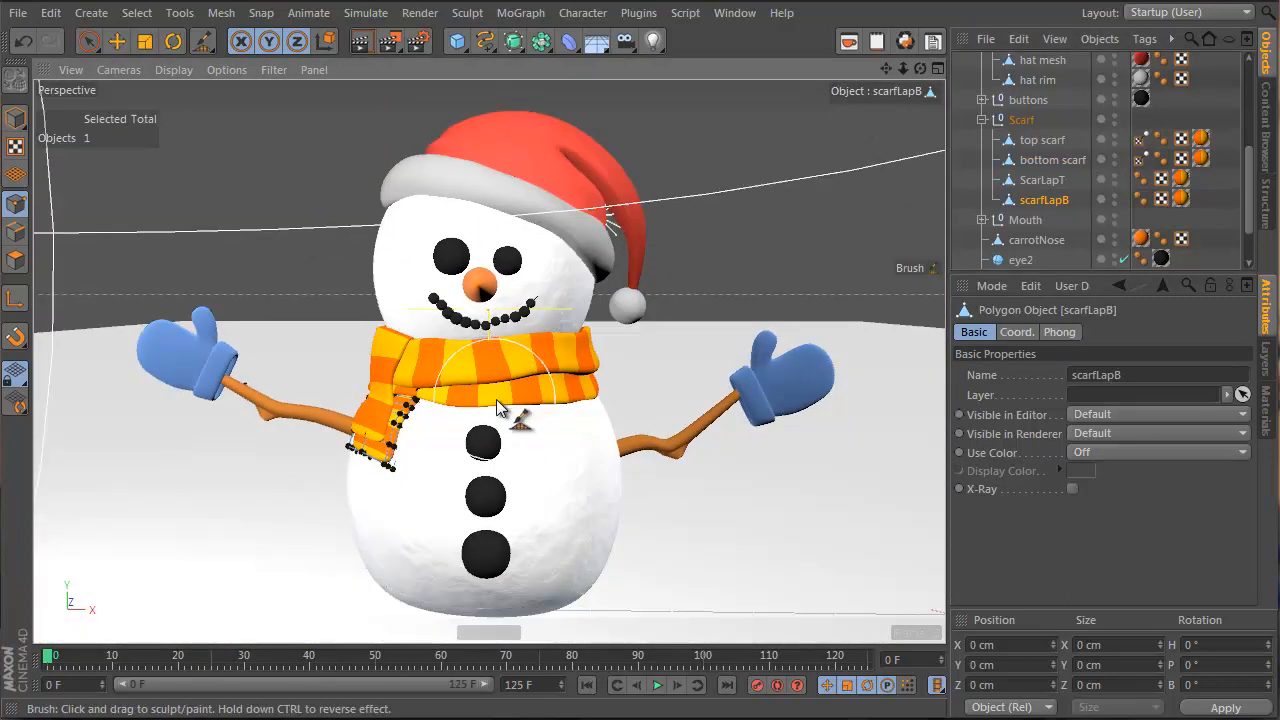
{"action": "scroll", "coordinate": [491, 434], "scroll_direction": "down", "scroll_amount": 2}
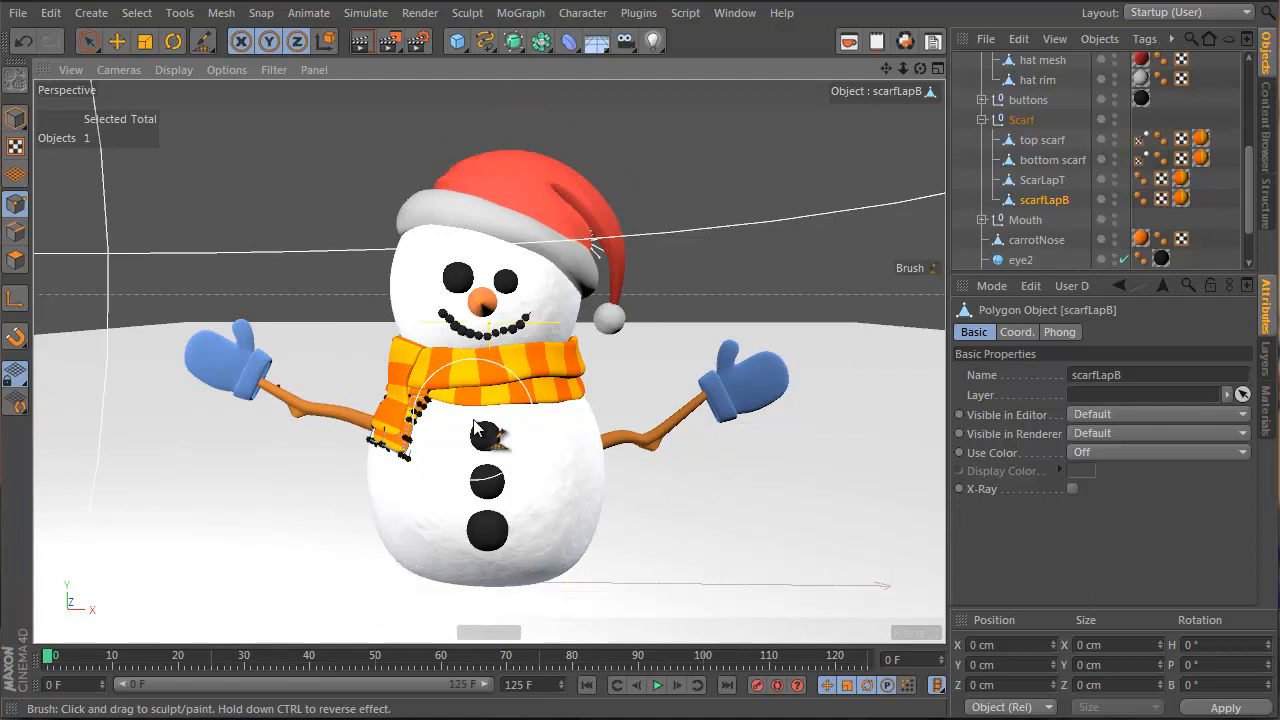
Enable Bump on the wood stick material and load a Noise shader into it
{"action": "left_click", "coordinate": [1267, 432]}
{"action": "double_click", "coordinate": [1120, 322]}
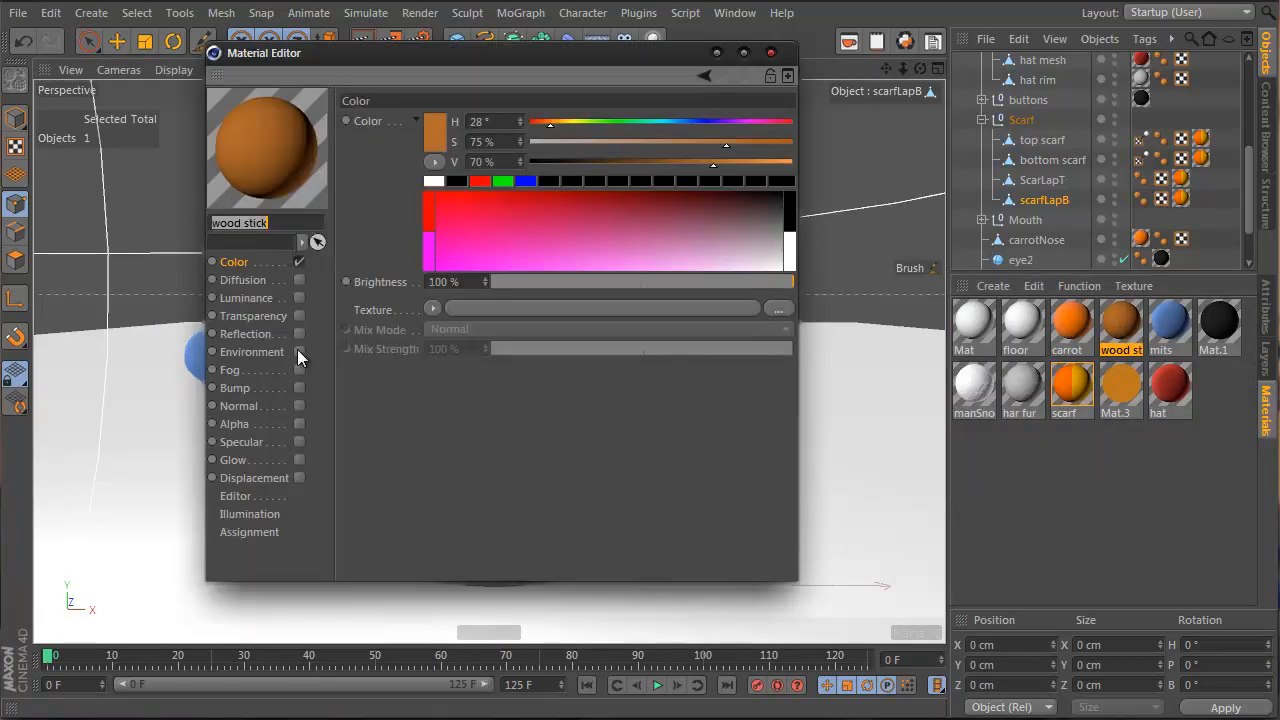
{"action": "left_click", "coordinate": [299, 387]}
{"action": "left_click", "coordinate": [434, 164]}
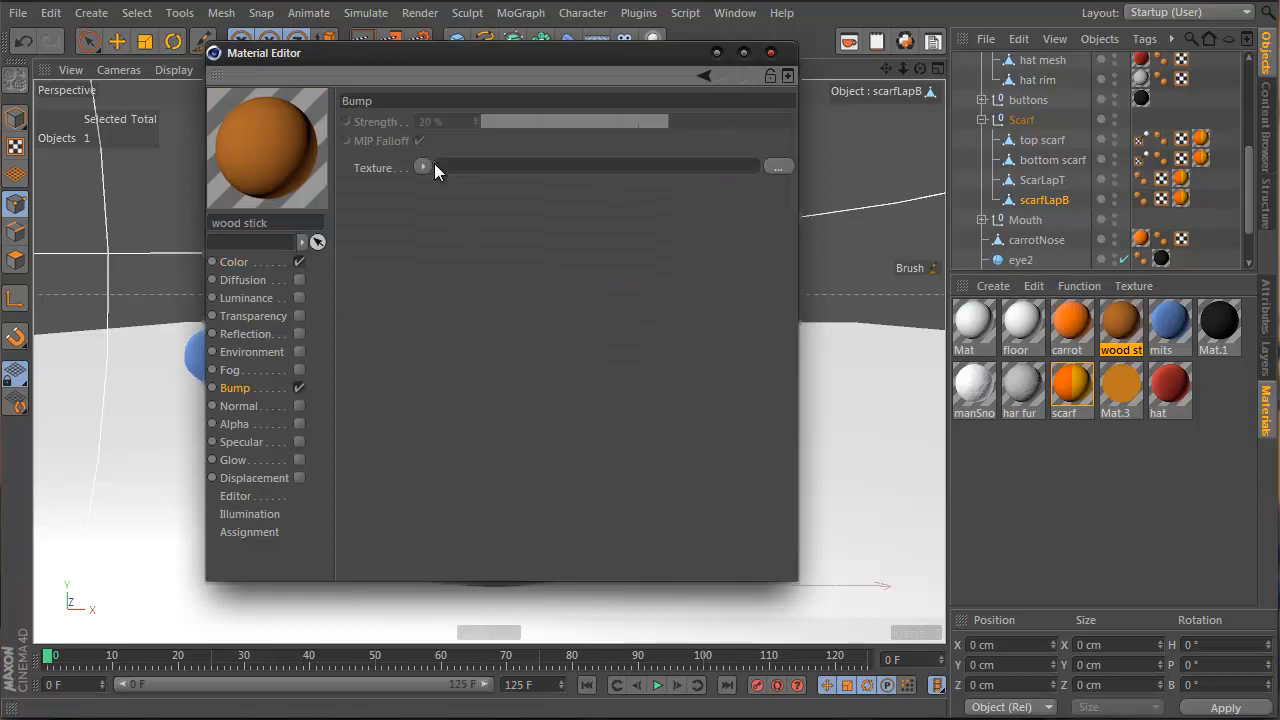
{"action": "key", "text": "Escape"}
{"action": "left_click", "coordinate": [423, 167]}
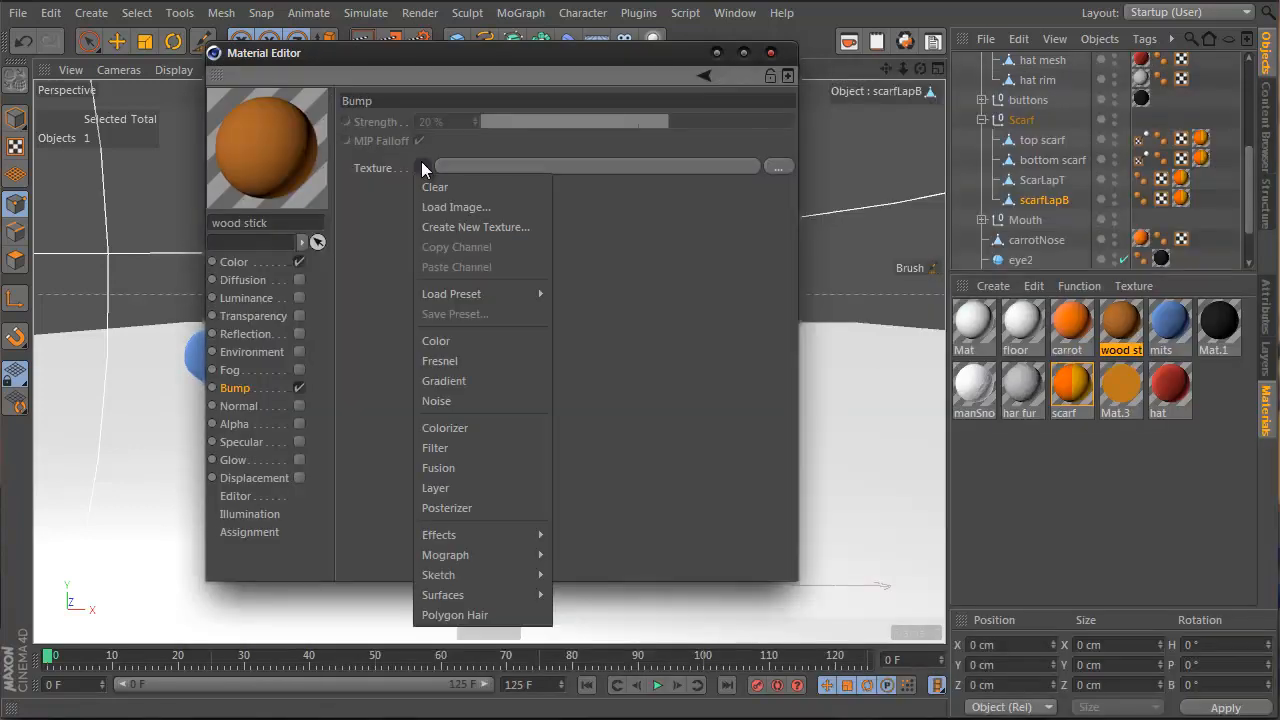
{"action": "left_click", "coordinate": [445, 400]}
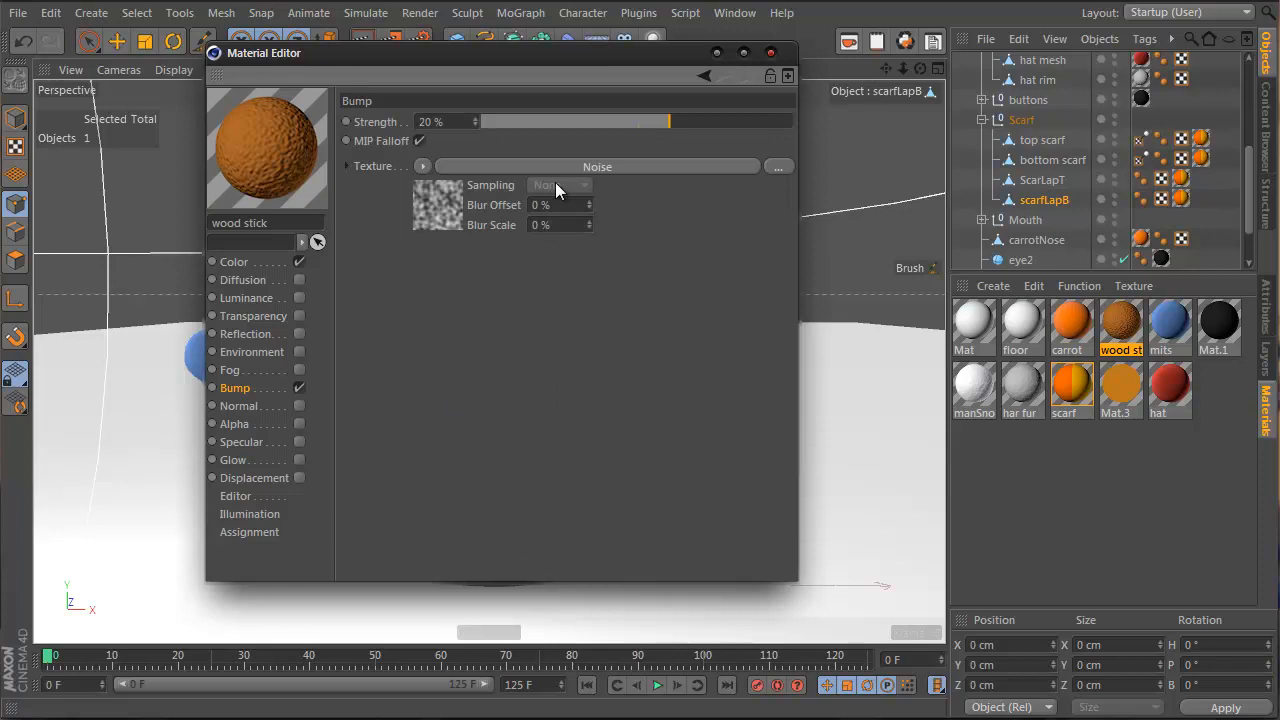
Set the noise type to Electric and stretch Relative Scale Y to 578%
{"action": "left_click", "coordinate": [432, 198]}
{"action": "left_click", "coordinate": [775, 316]}
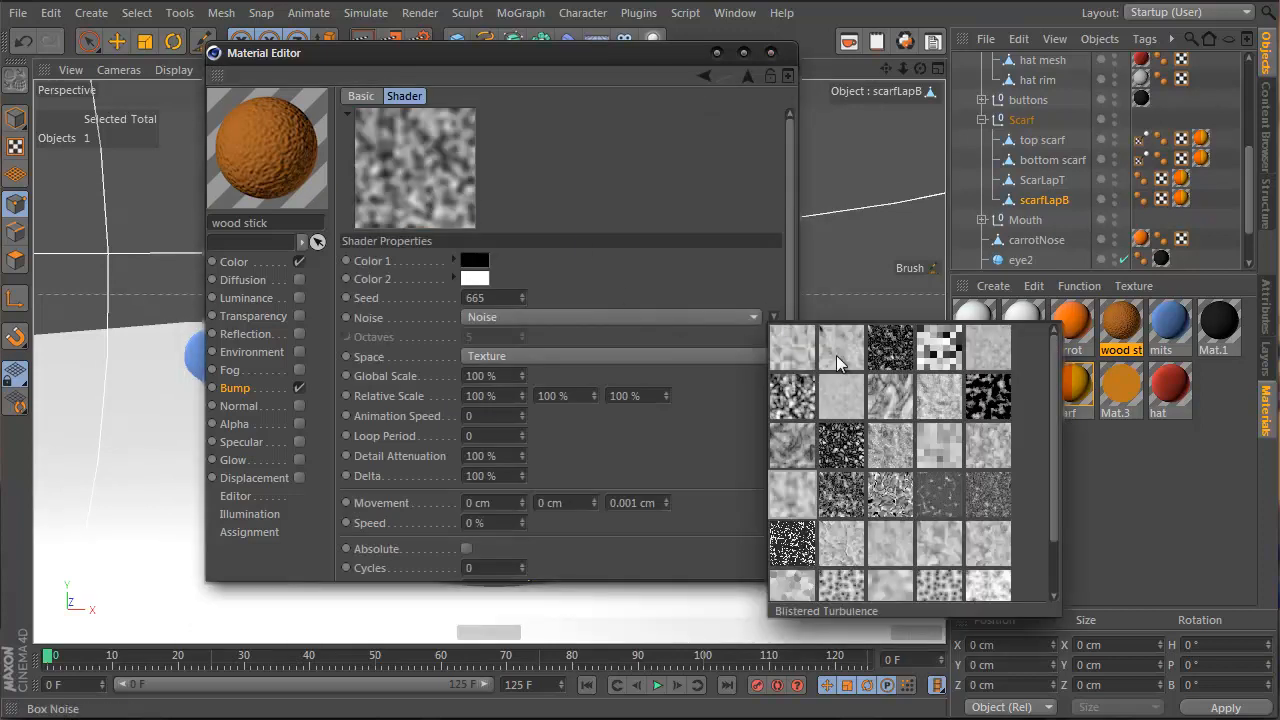
{"action": "left_click", "coordinate": [907, 385]}
{"action": "left_click_drag", "start_coordinate": [455, 57], "coordinate": [960, 139]}
{"action": "left_click_drag", "start_coordinate": [1101, 477], "coordinate": [1099, 463]}
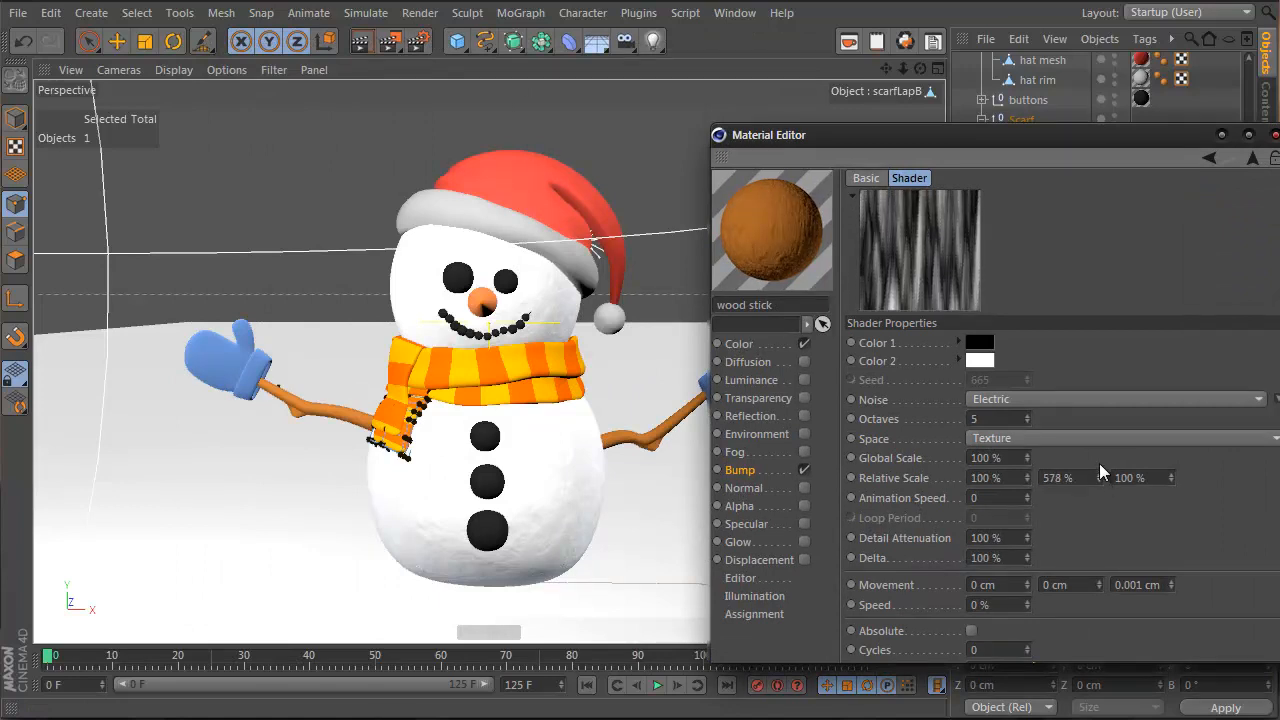
Darken the wood stick colour value to 58%, test-render, and discard a trial green hue
{"action": "left_click", "coordinate": [1254, 158]}
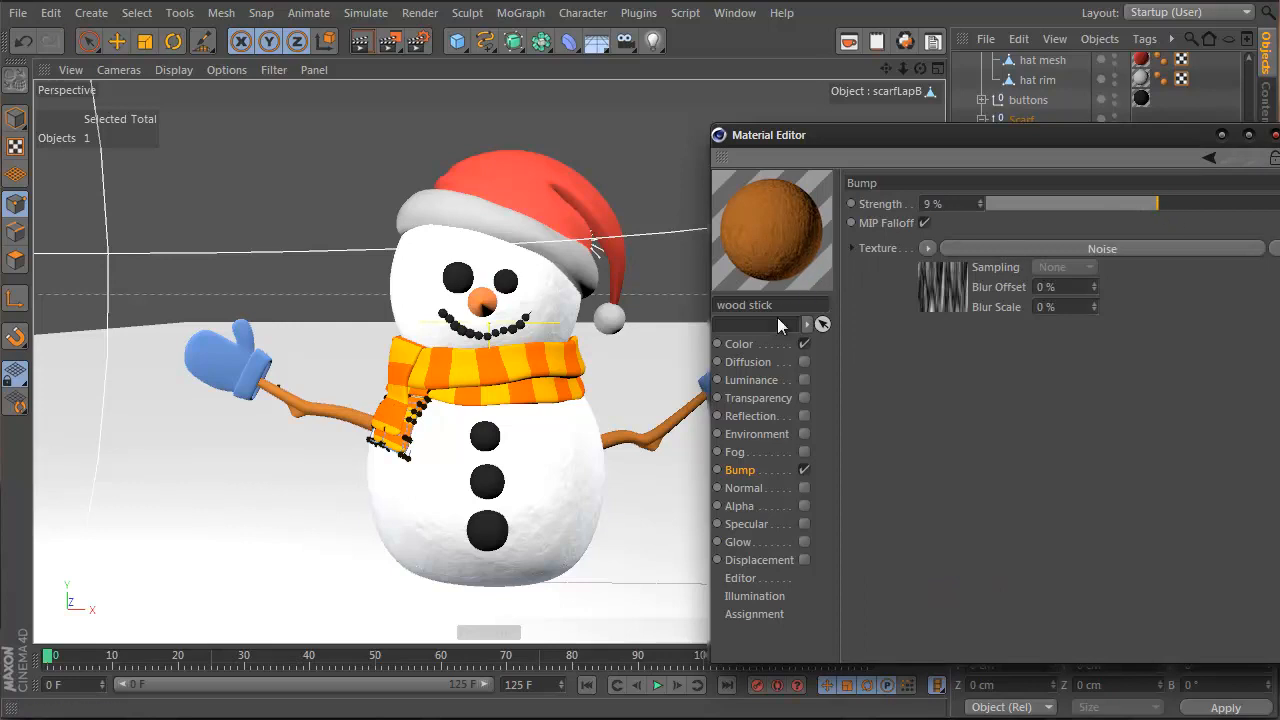
{"action": "left_click", "coordinate": [739, 343]}
{"action": "left_click", "coordinate": [1186, 245]}
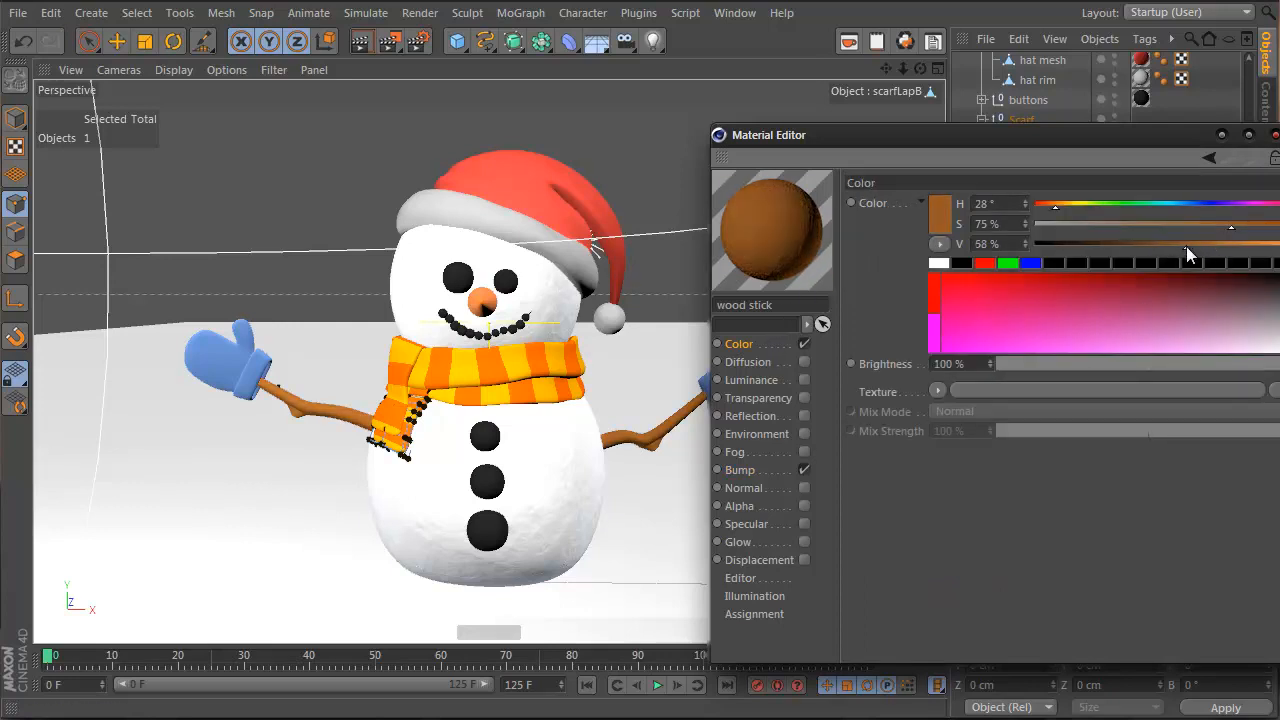
{"action": "middle_click_drag", "start_coordinate": [501, 317], "coordinate": [413, 308], "text": "alt"}
{"action": "left_click_drag", "start_coordinate": [413, 308], "coordinate": [527, 316], "text": "alt"}
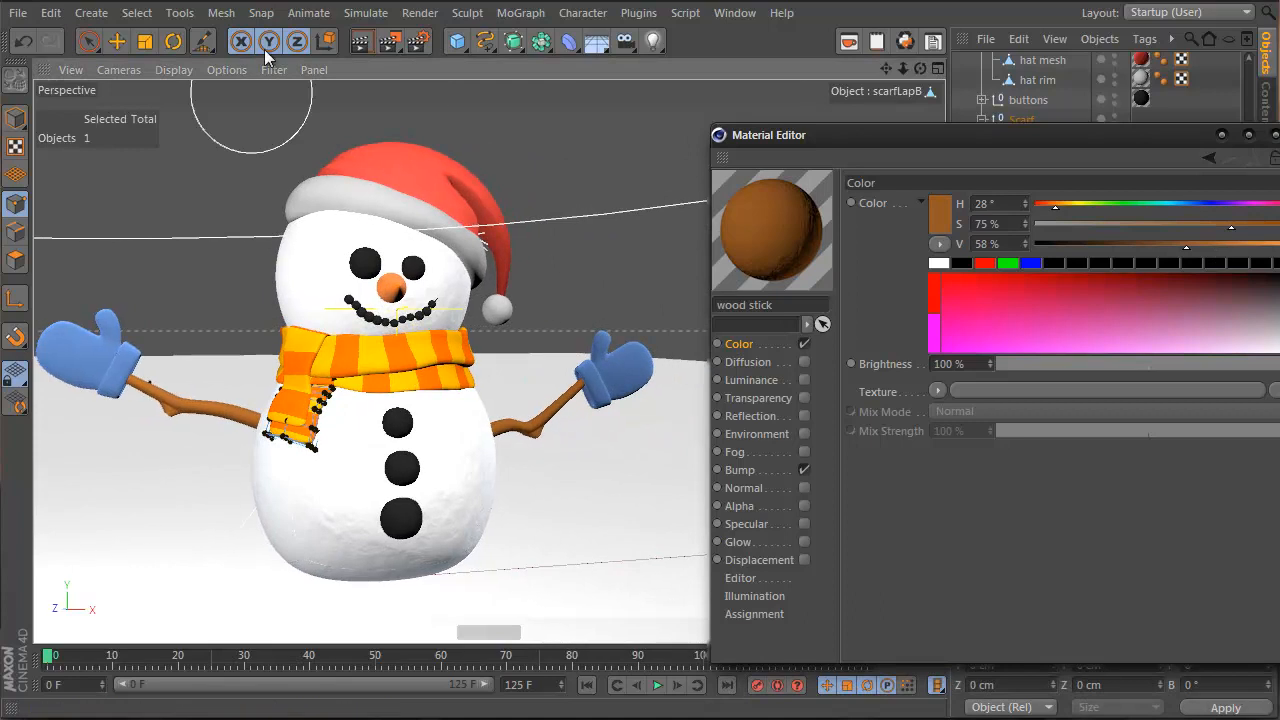
{"action": "left_click", "coordinate": [365, 41]}
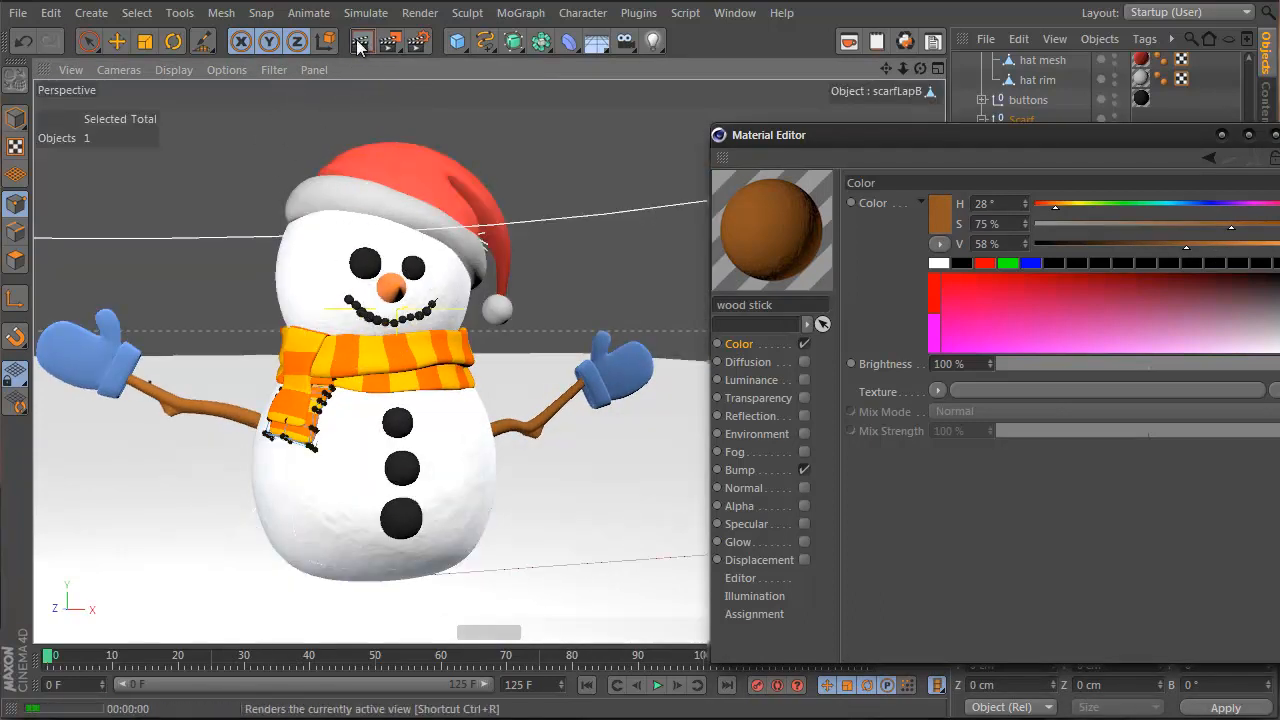
{"action": "left_click", "coordinate": [360, 42]}
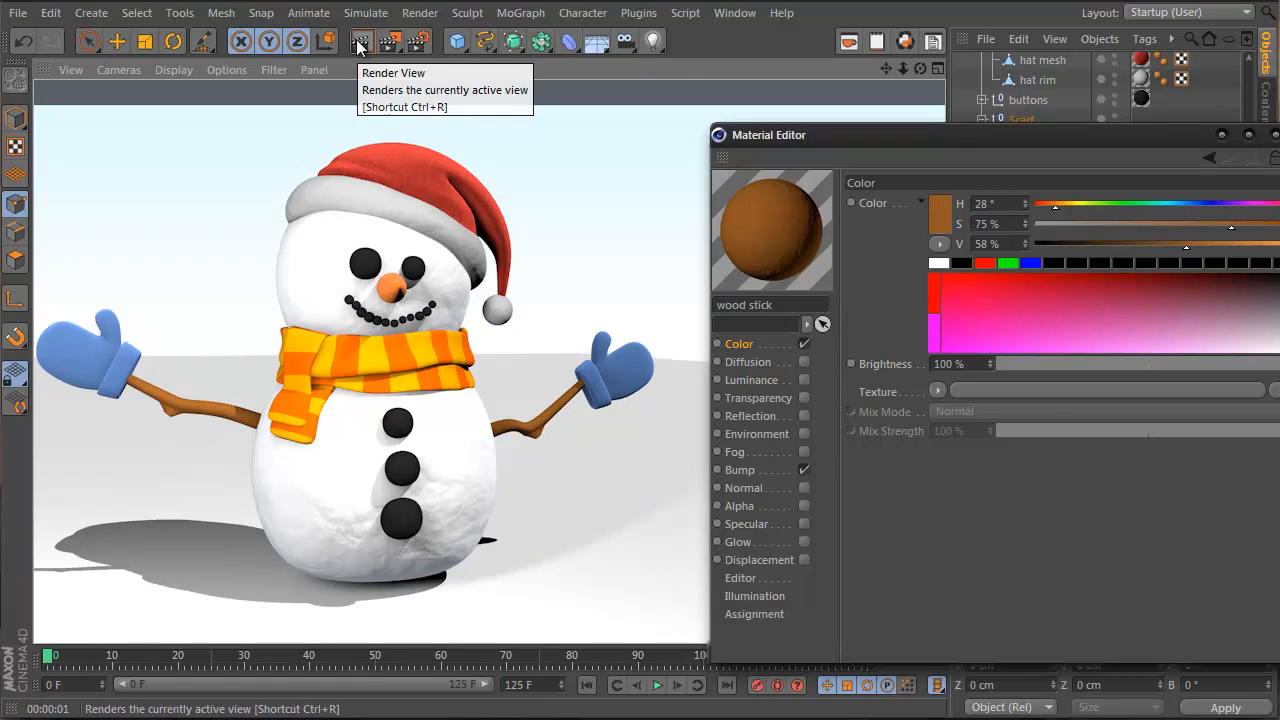
{"action": "left_click", "coordinate": [1147, 209]}
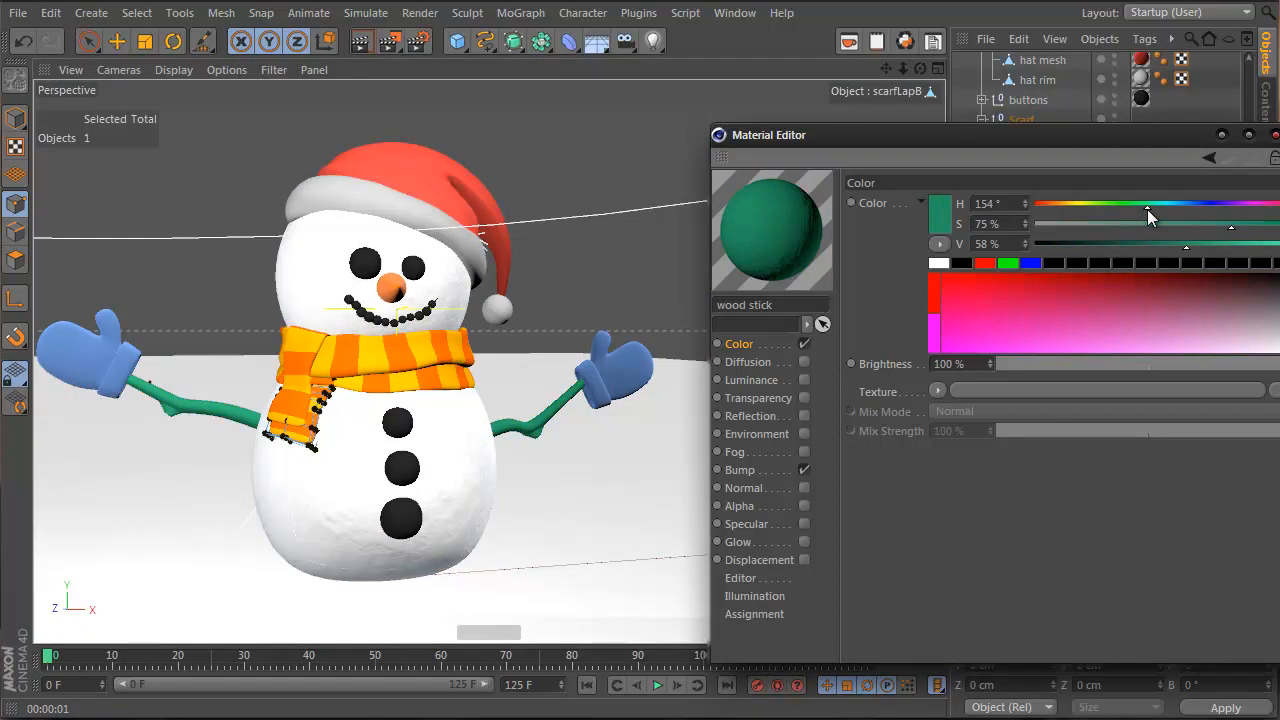
{"action": "key", "text": "ctrl+z"}
Set the wood stick bump strength to 29% after trying 42%, re-rendering to compare
{"action": "left_click", "coordinate": [781, 473]}
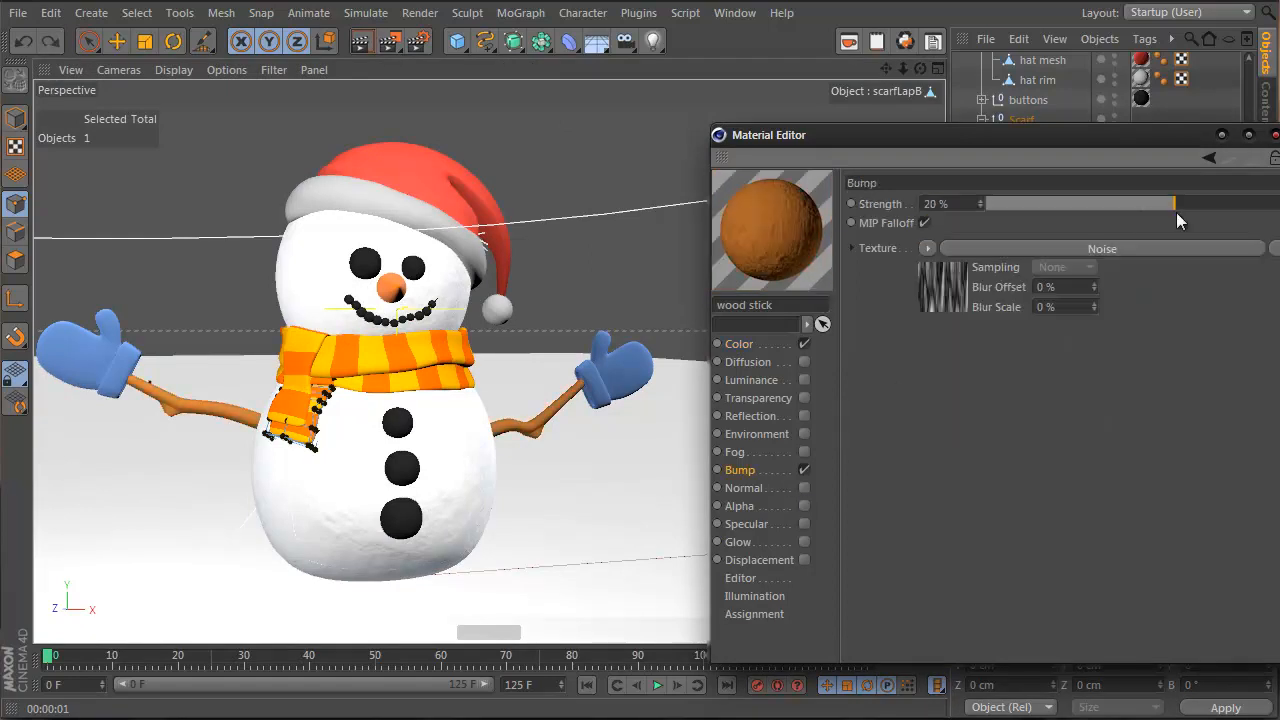
{"action": "left_click_drag", "start_coordinate": [1191, 203], "coordinate": [1209, 203]}
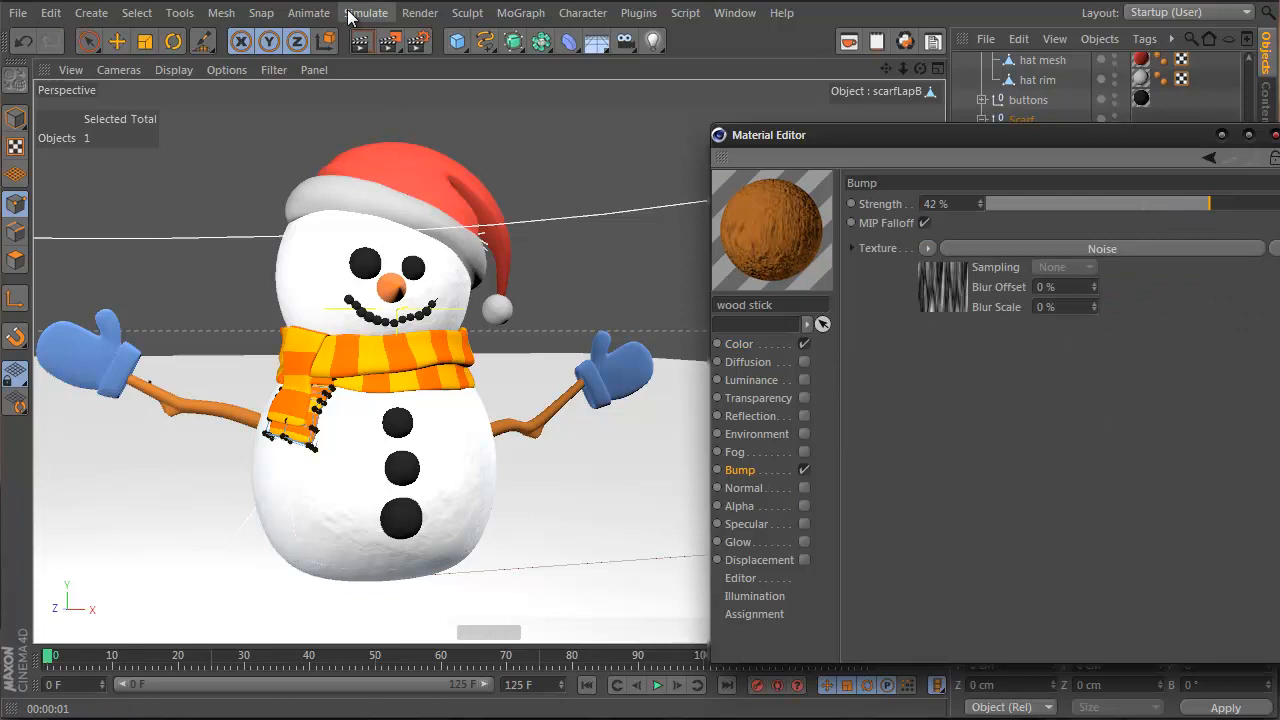
{"action": "left_click", "coordinate": [376, 46]}
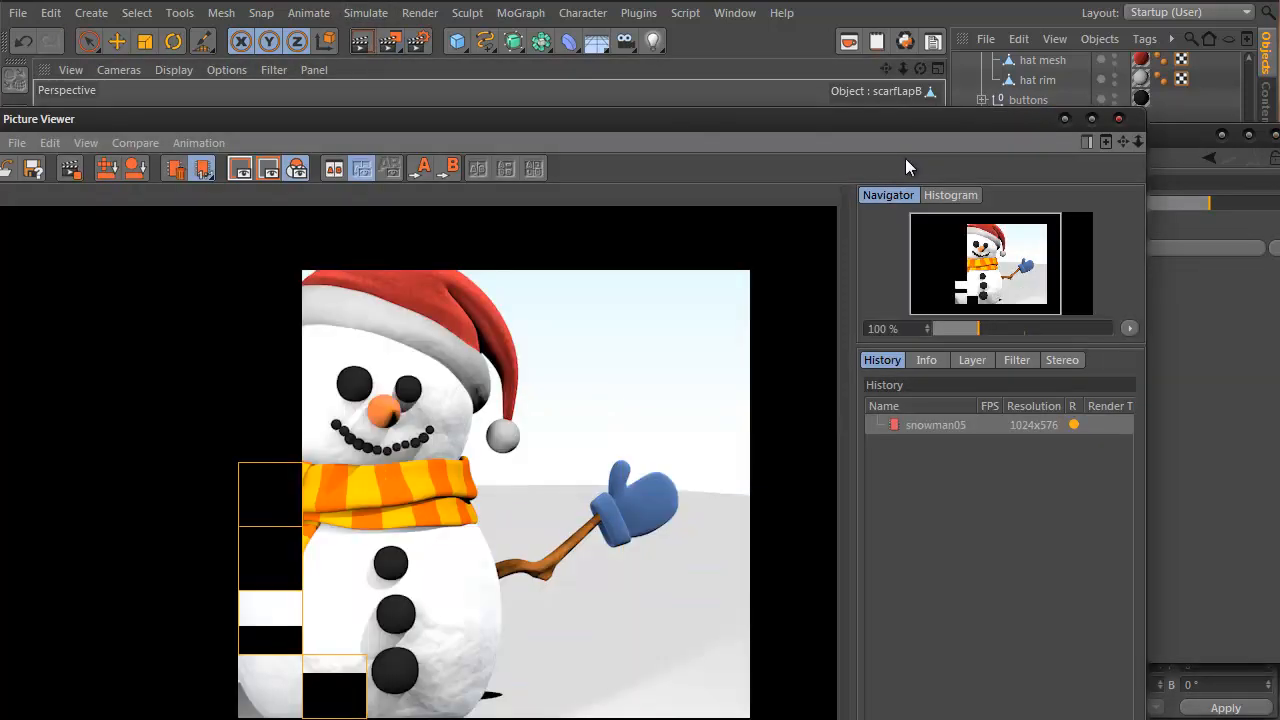
{"action": "left_click", "coordinate": [1119, 119]}
{"action": "left_click", "coordinate": [359, 45]}
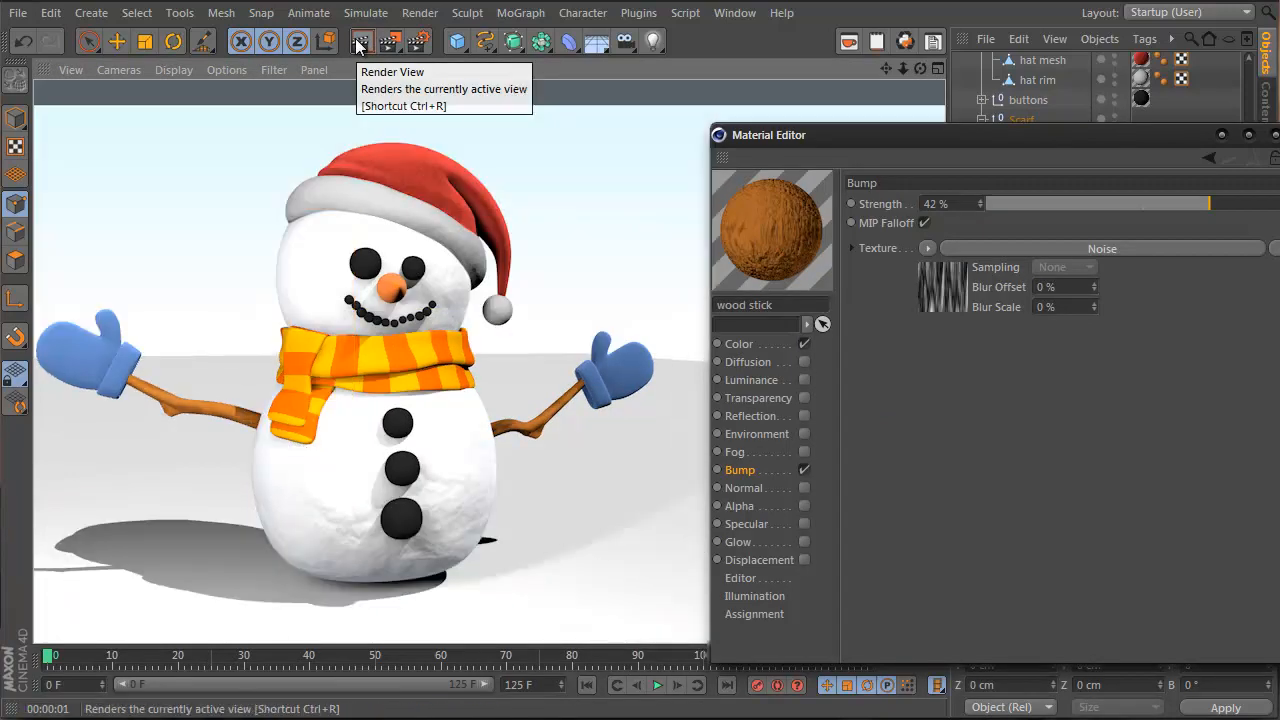
{"action": "left_click_drag", "start_coordinate": [1213, 185], "coordinate": [1204, 198]}
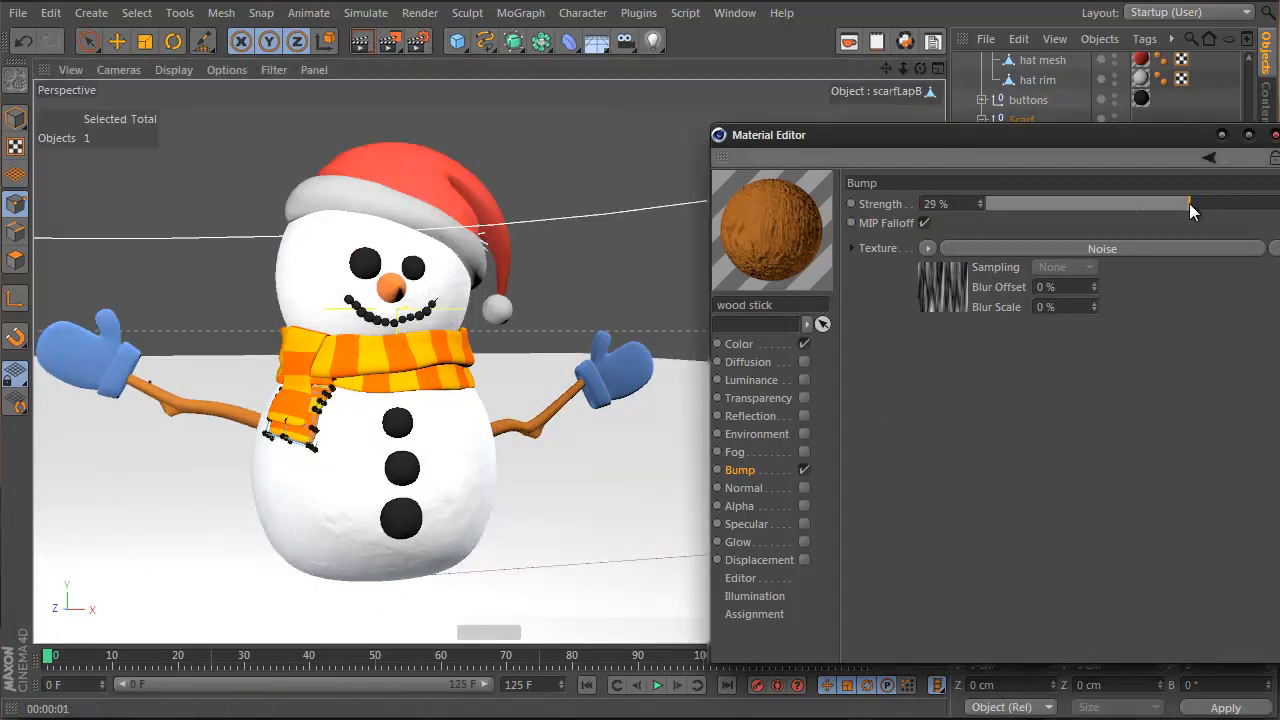
{"action": "left_click", "coordinate": [360, 42]}
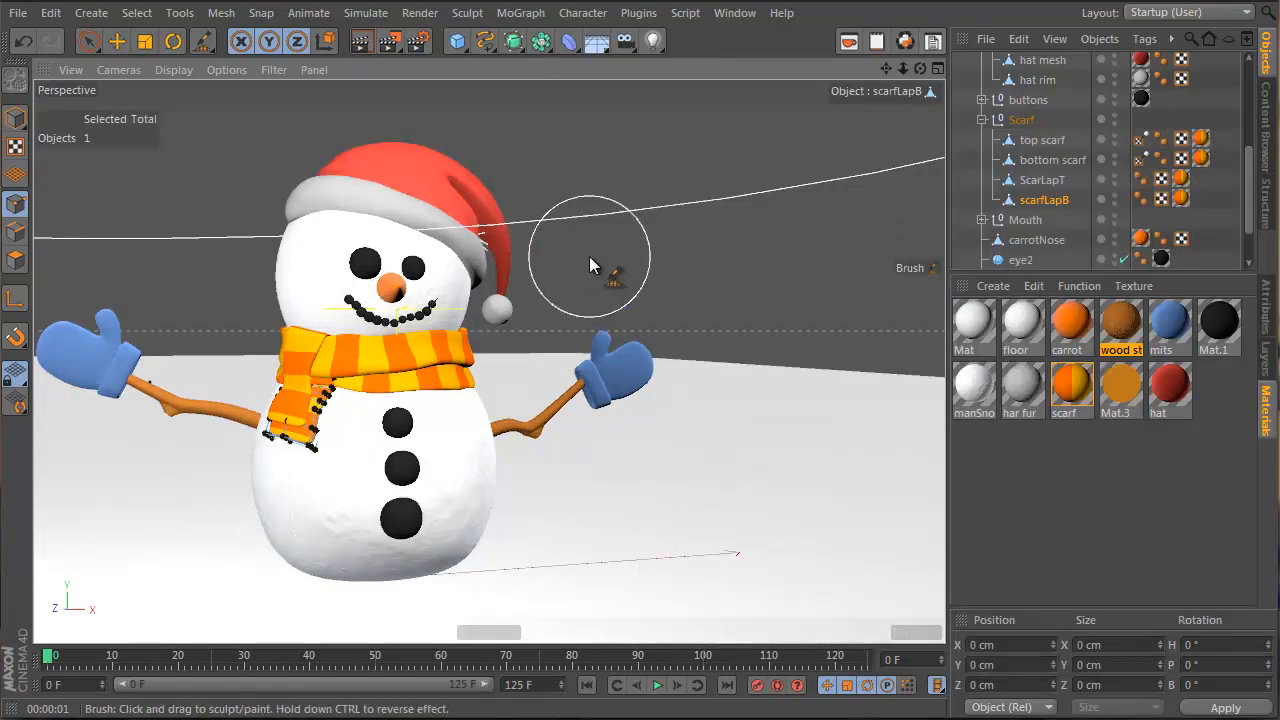
Open the Render Settings window and bring it fully on screen
{"action": "key", "text": "ctrl+b"}
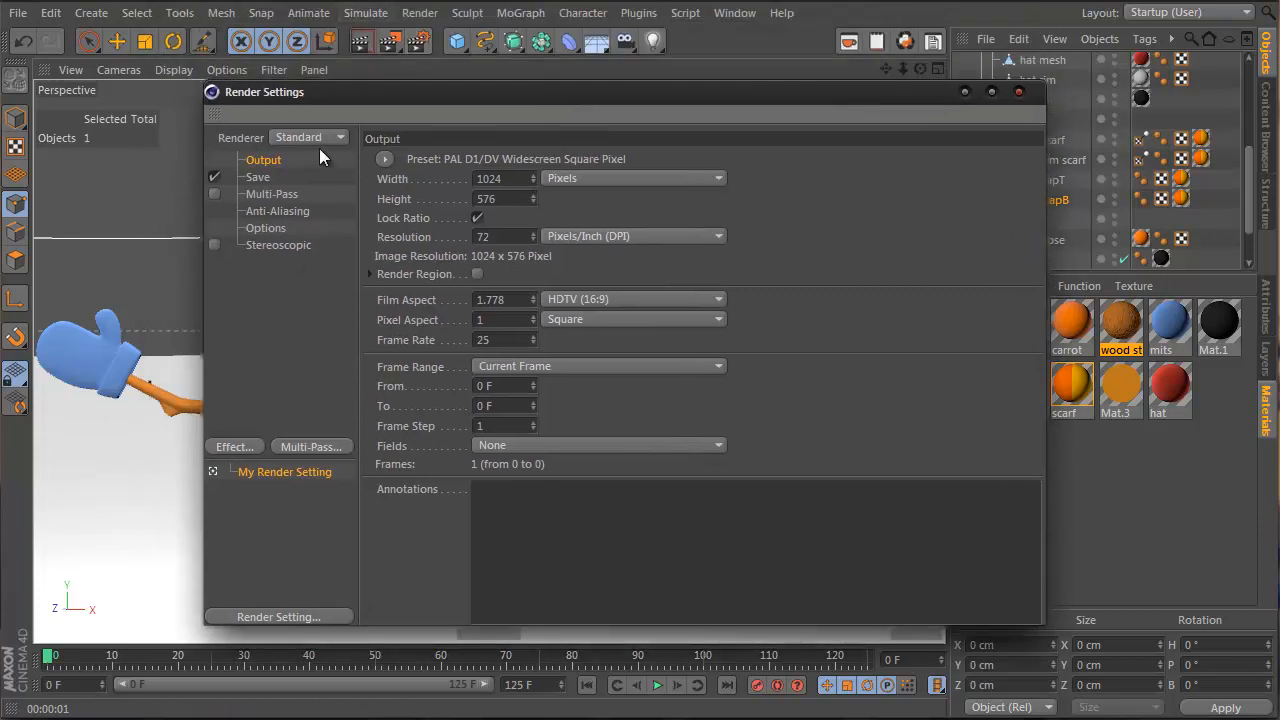
{"action": "left_click", "coordinate": [240, 447]}
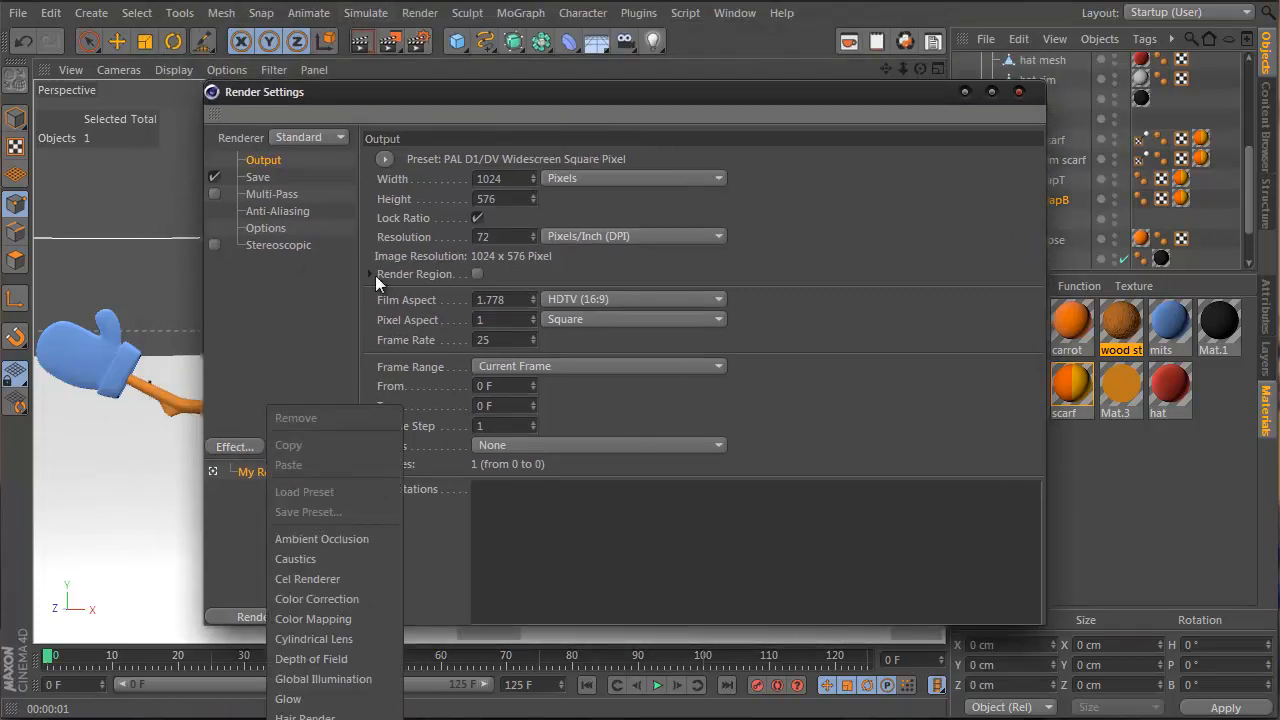
{"action": "key", "text": "Escape"}
{"action": "left_click", "coordinate": [1019, 92]}
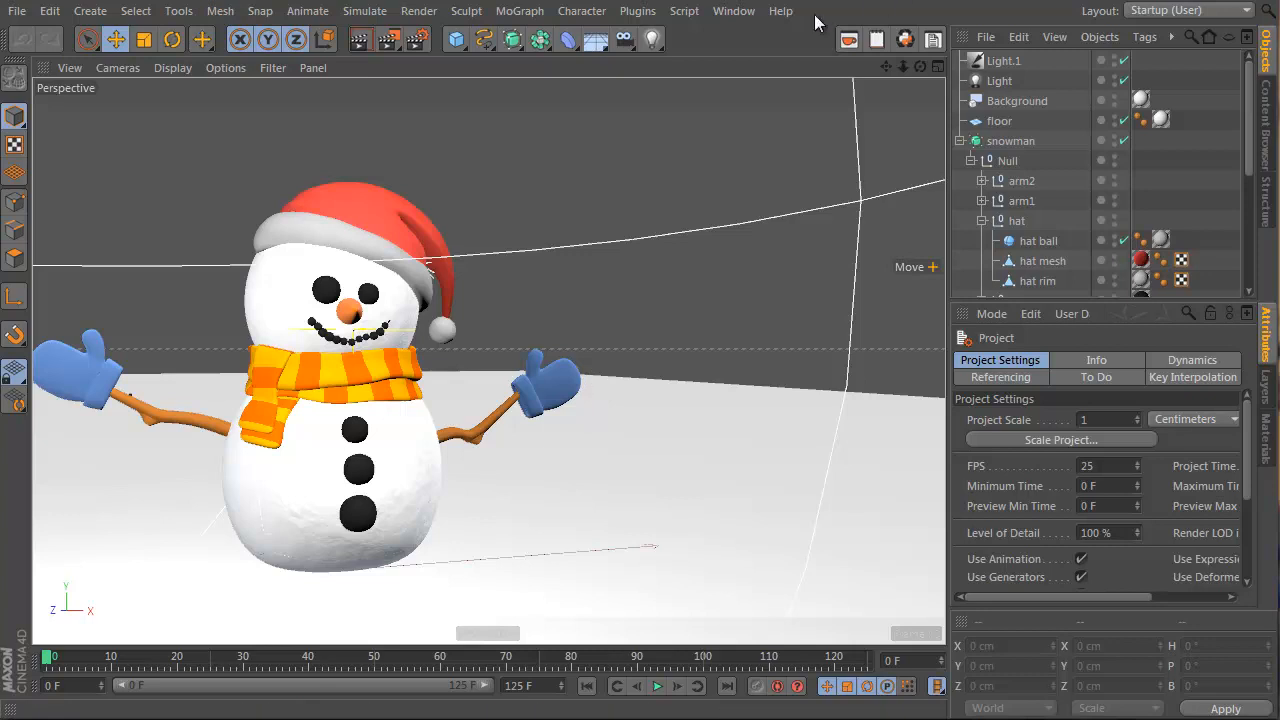
{"action": "key", "text": "ctrl+b"}
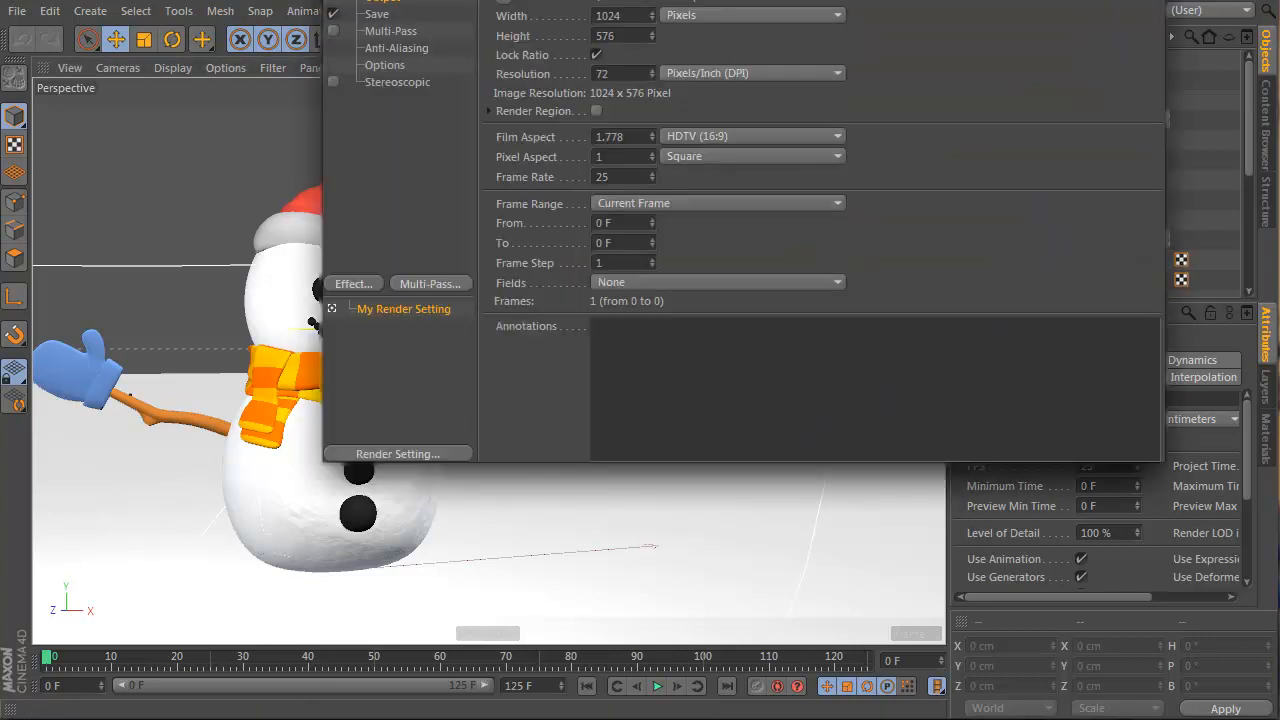
{"action": "left_click_drag", "start_coordinate": [707, 1], "coordinate": [628, 112]}
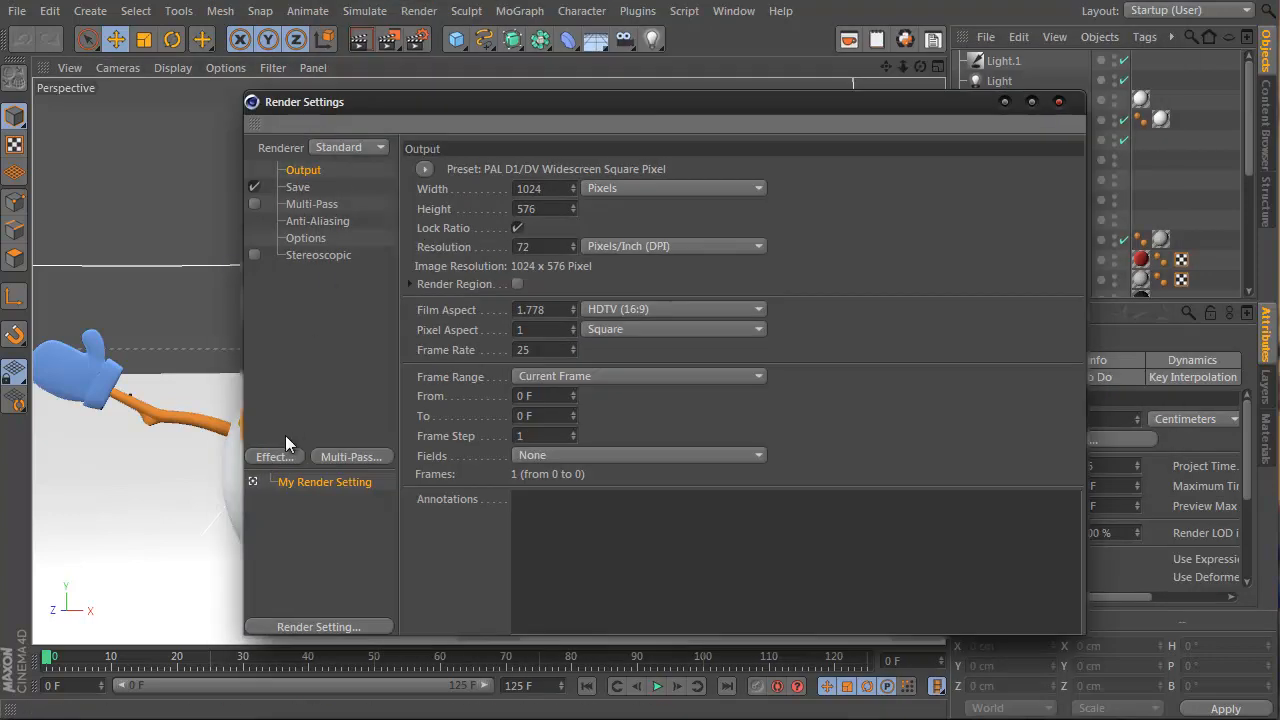
Add Global Illumination with IR + QMC (Still Image) mode and Diffuse Depth 2
{"action": "left_click", "coordinate": [285, 458]}
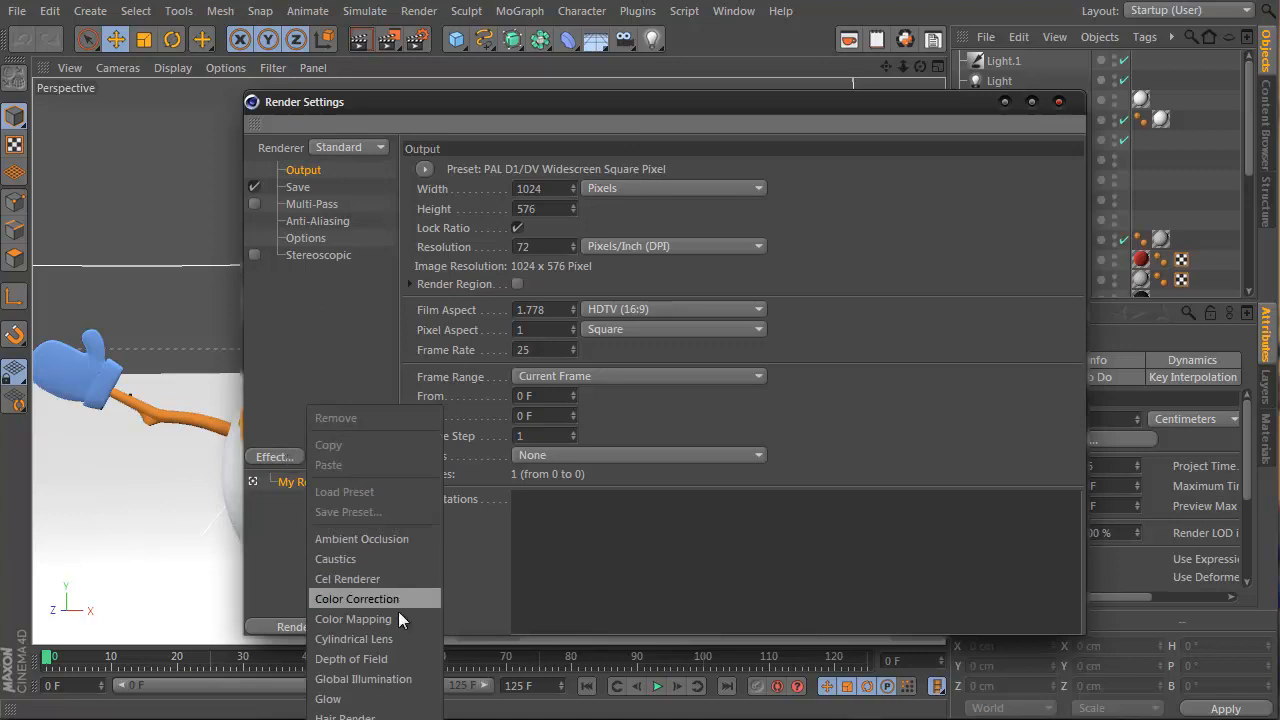
{"action": "left_click", "coordinate": [398, 680]}
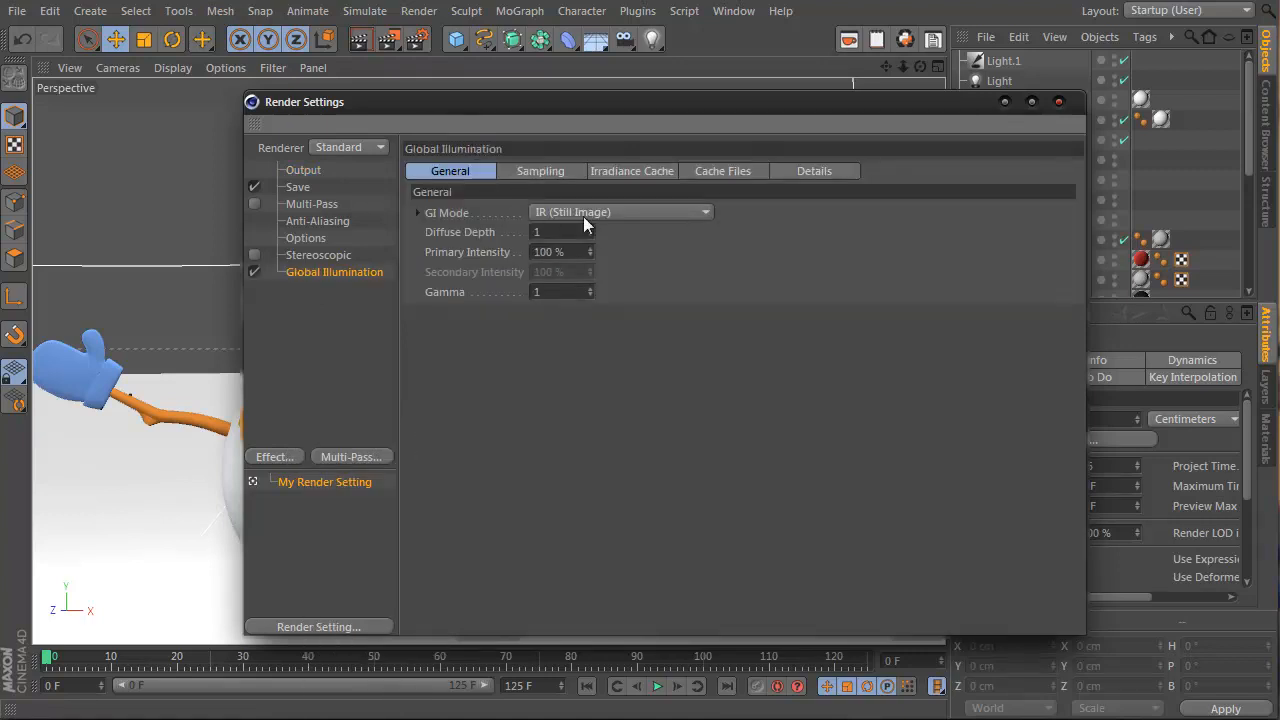
{"action": "left_click", "coordinate": [590, 216]}
{"action": "left_click", "coordinate": [603, 308]}
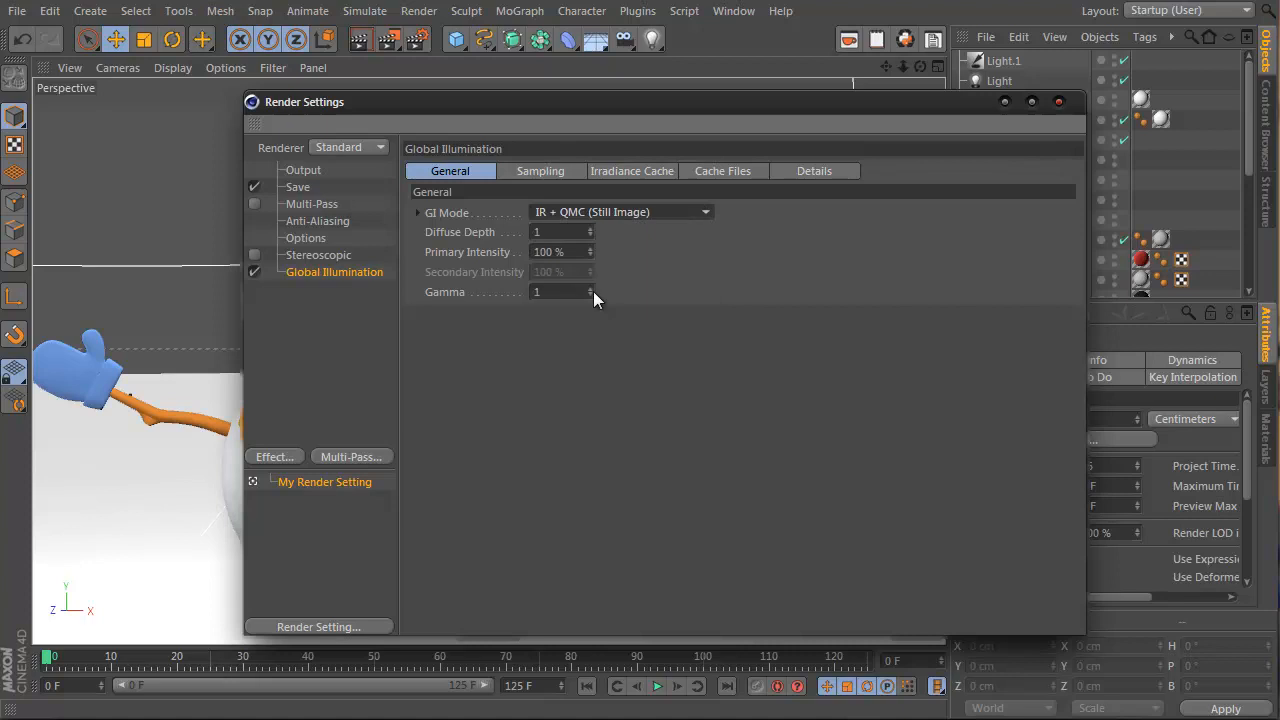
{"action": "left_click", "coordinate": [563, 232]}
{"action": "type", "text": "2"}
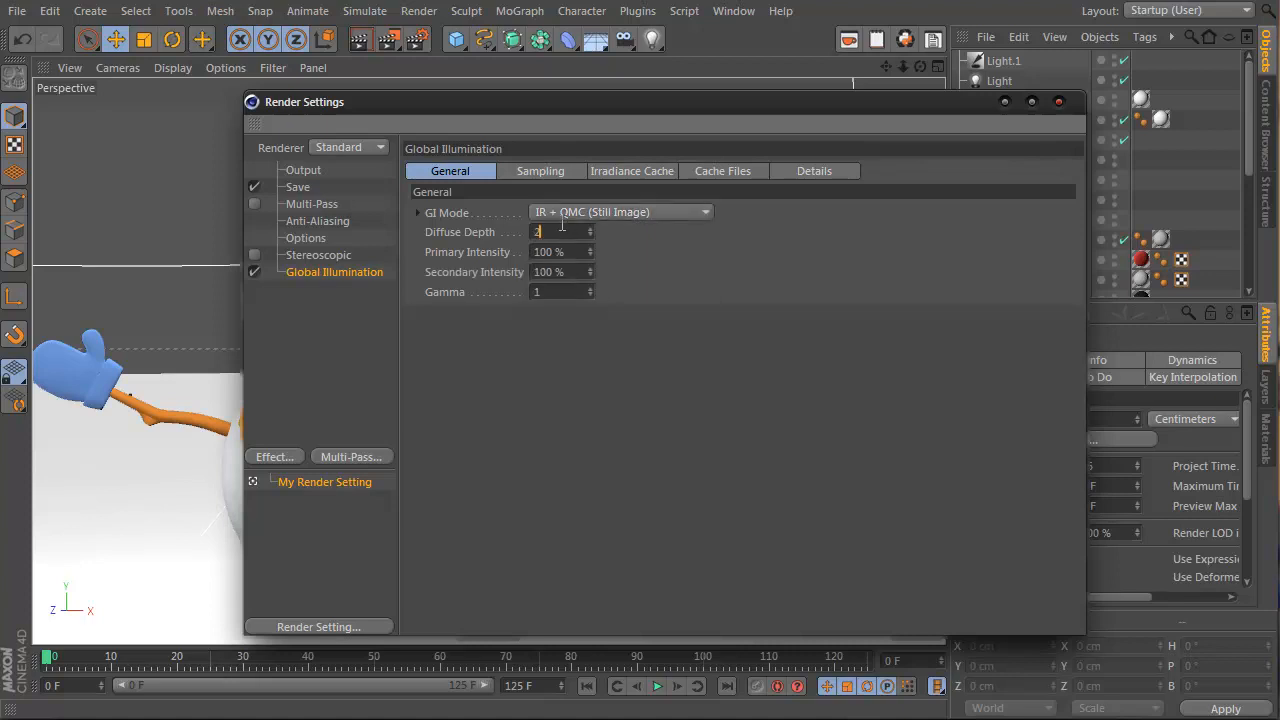
{"action": "left_click_drag", "start_coordinate": [600, 115], "coordinate": [784, 113]}
{"action": "right_click", "coordinate": [636, 239]}
{"action": "left_click", "coordinate": [639, 233]}
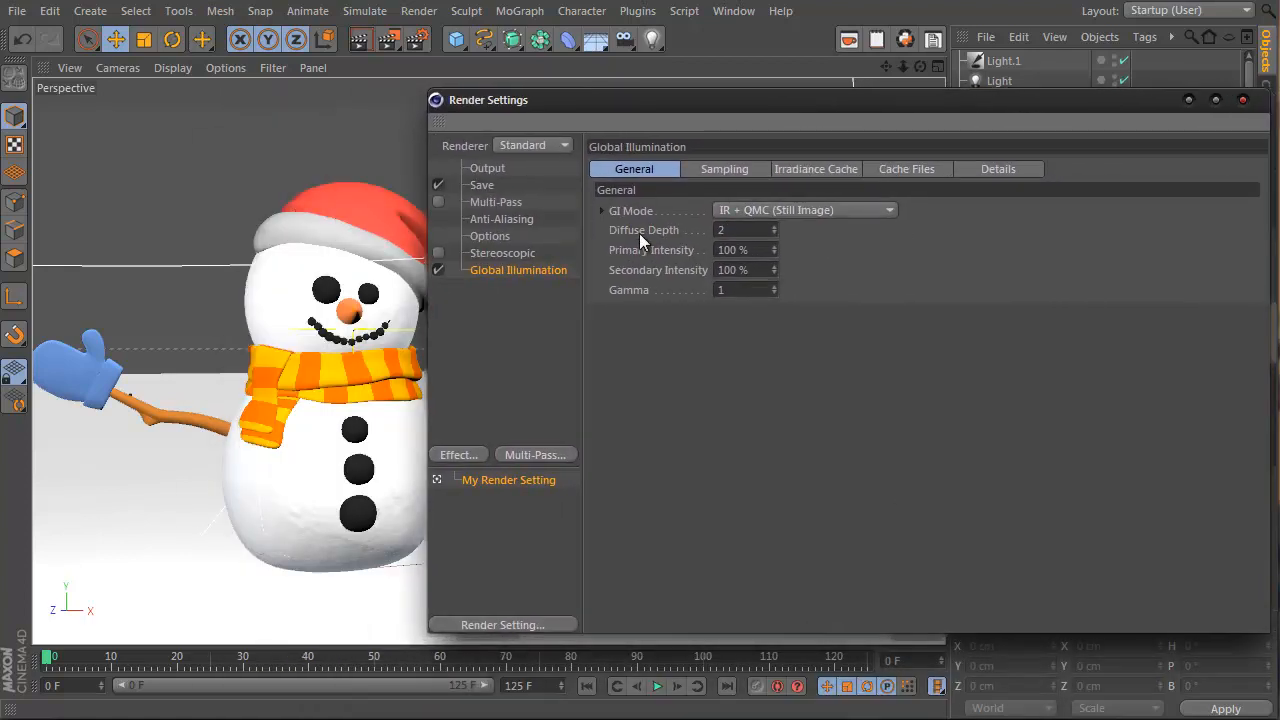
{"action": "right_click", "coordinate": [641, 233]}
{"action": "left_click", "coordinate": [697, 575]}
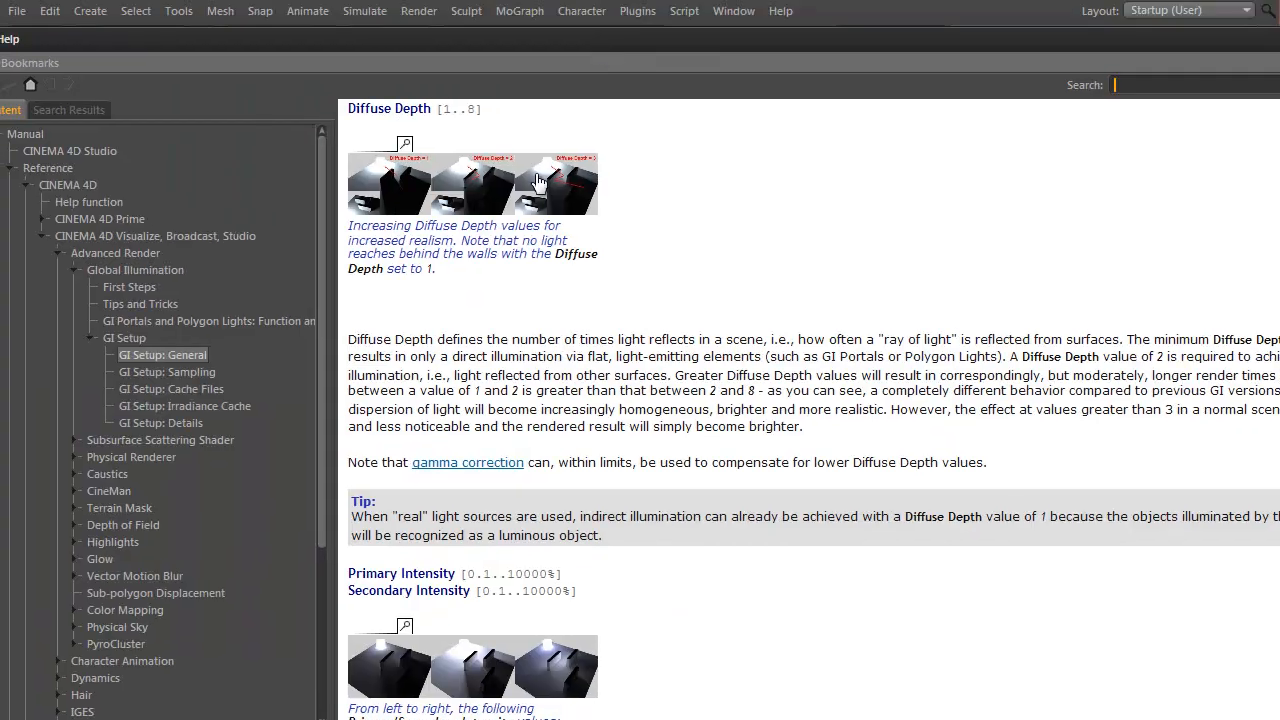
{"action": "left_click", "coordinate": [469, 65]}
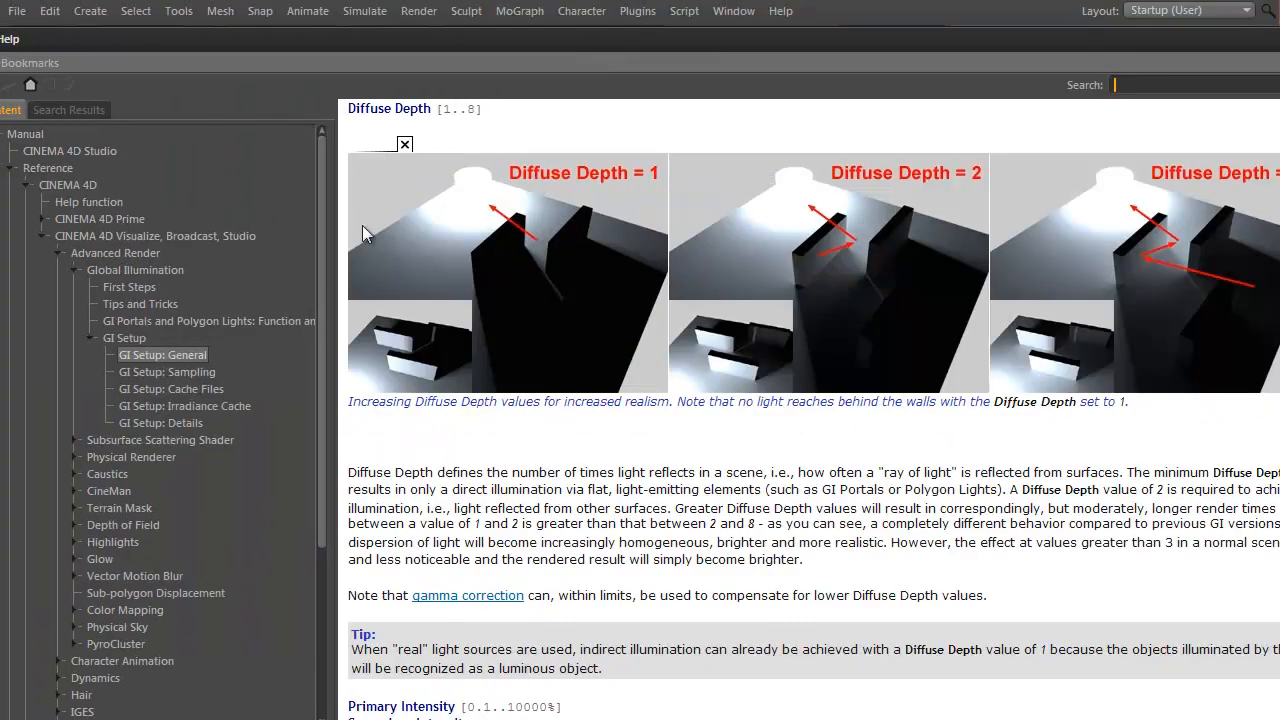
{"action": "left_click_drag", "start_coordinate": [0, 29], "coordinate": [196, 84]}
{"action": "left_click_drag", "start_coordinate": [753, 96], "coordinate": [610, 68]}
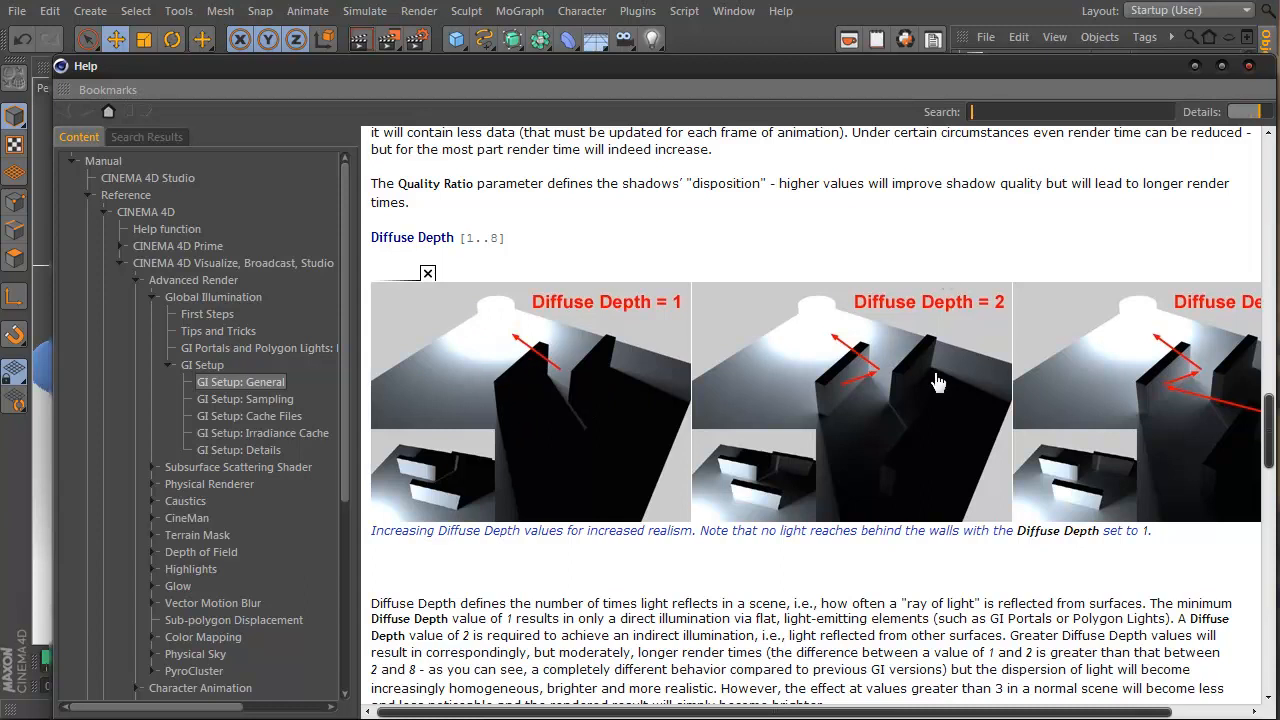
{"action": "left_click_drag", "start_coordinate": [1076, 712], "coordinate": [1114, 712]}
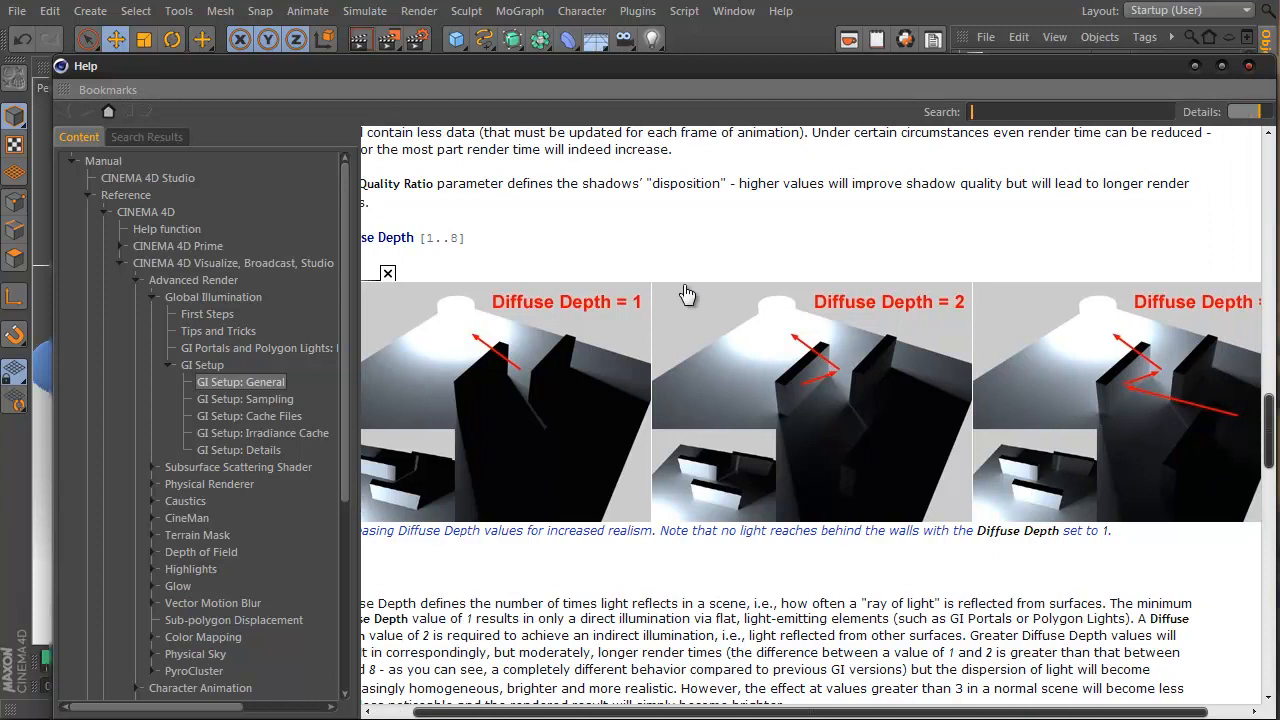
{"action": "left_click", "coordinate": [1250, 67]}
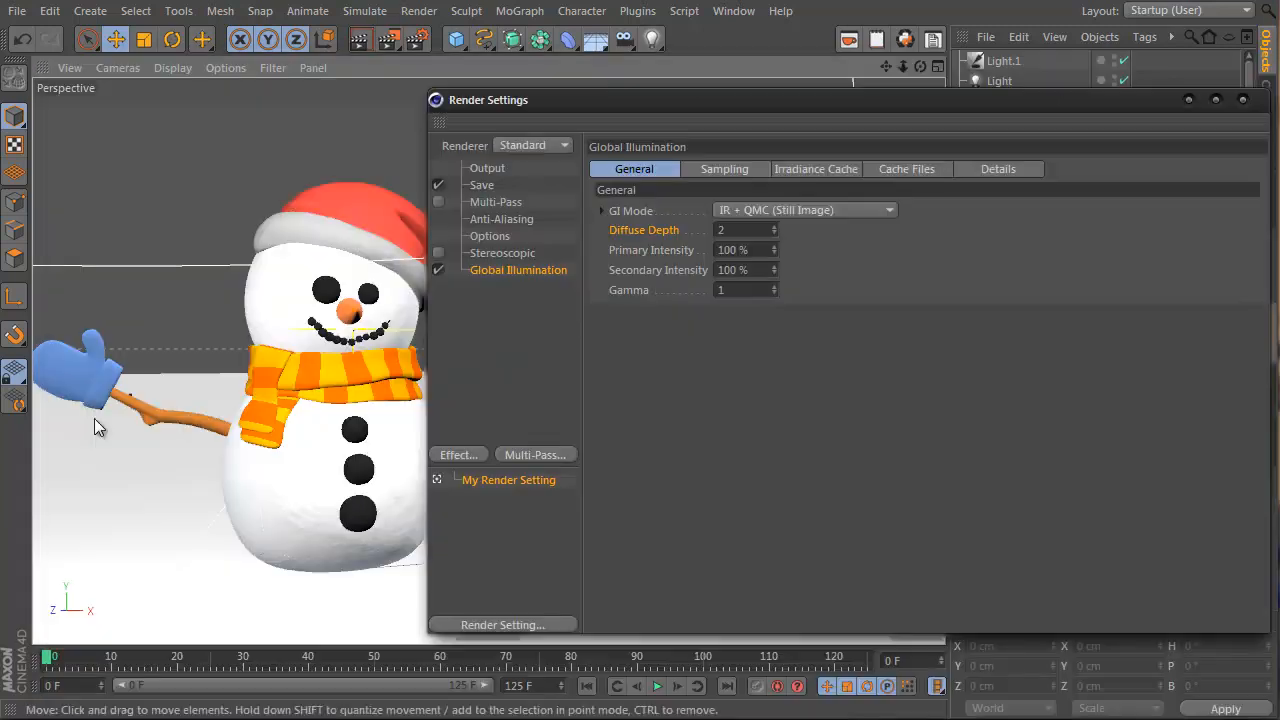
Close Render Settings, show four viewports, and render the perspective view with Global Illumination
{"action": "left_click_drag", "start_coordinate": [722, 113], "coordinate": [1062, 120]}
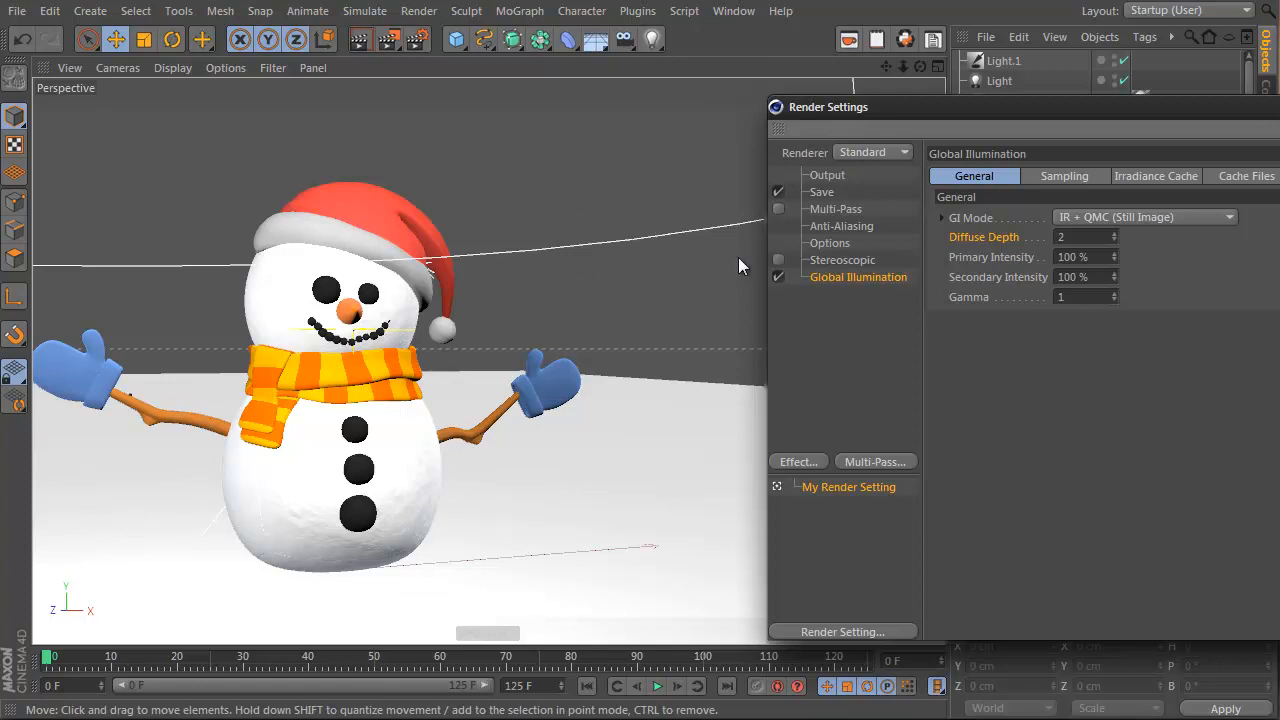
{"action": "left_click_drag", "start_coordinate": [1220, 107], "coordinate": [784, 70]}
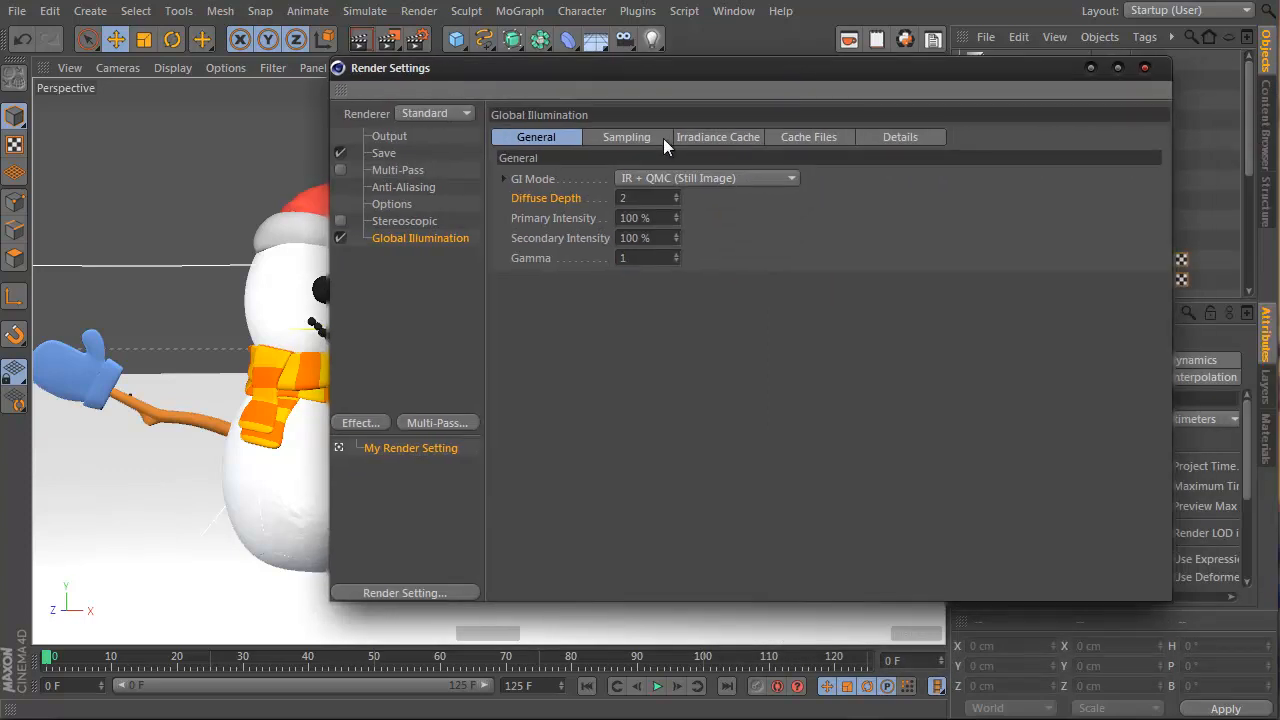
{"action": "left_click", "coordinate": [1143, 68]}
{"action": "middle_click", "coordinate": [394, 238]}
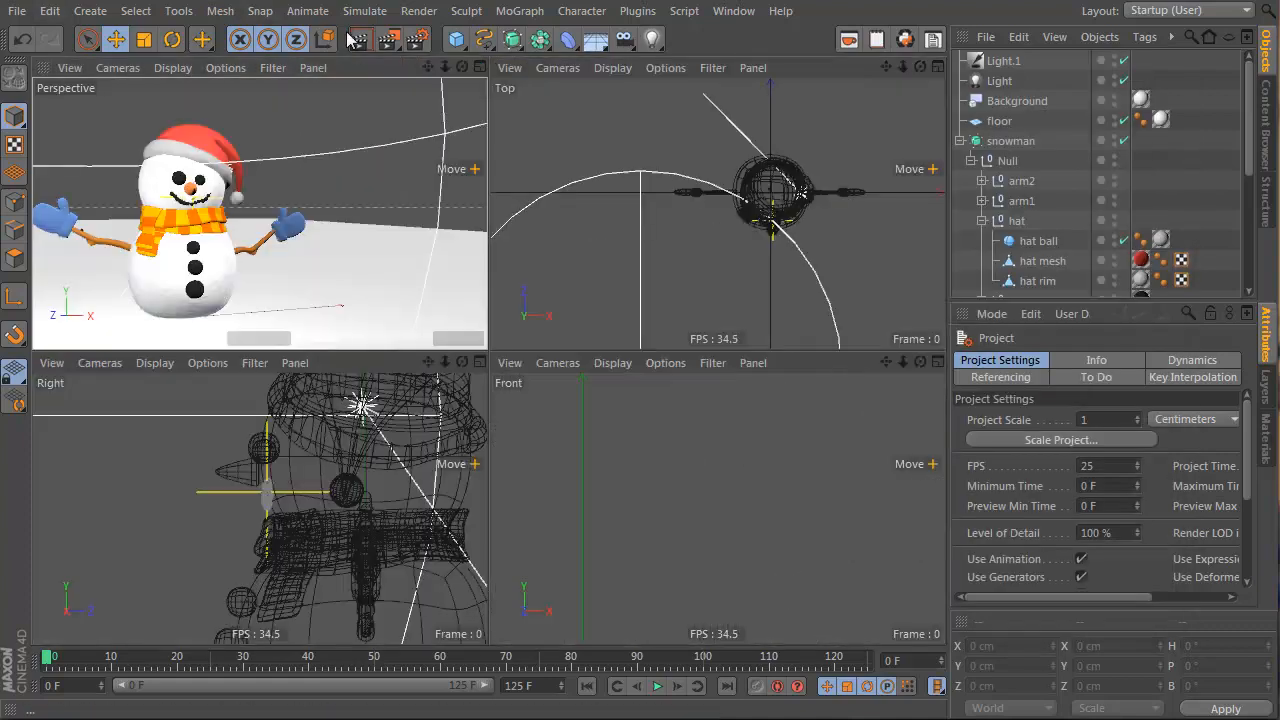
{"action": "left_click", "coordinate": [360, 39]}
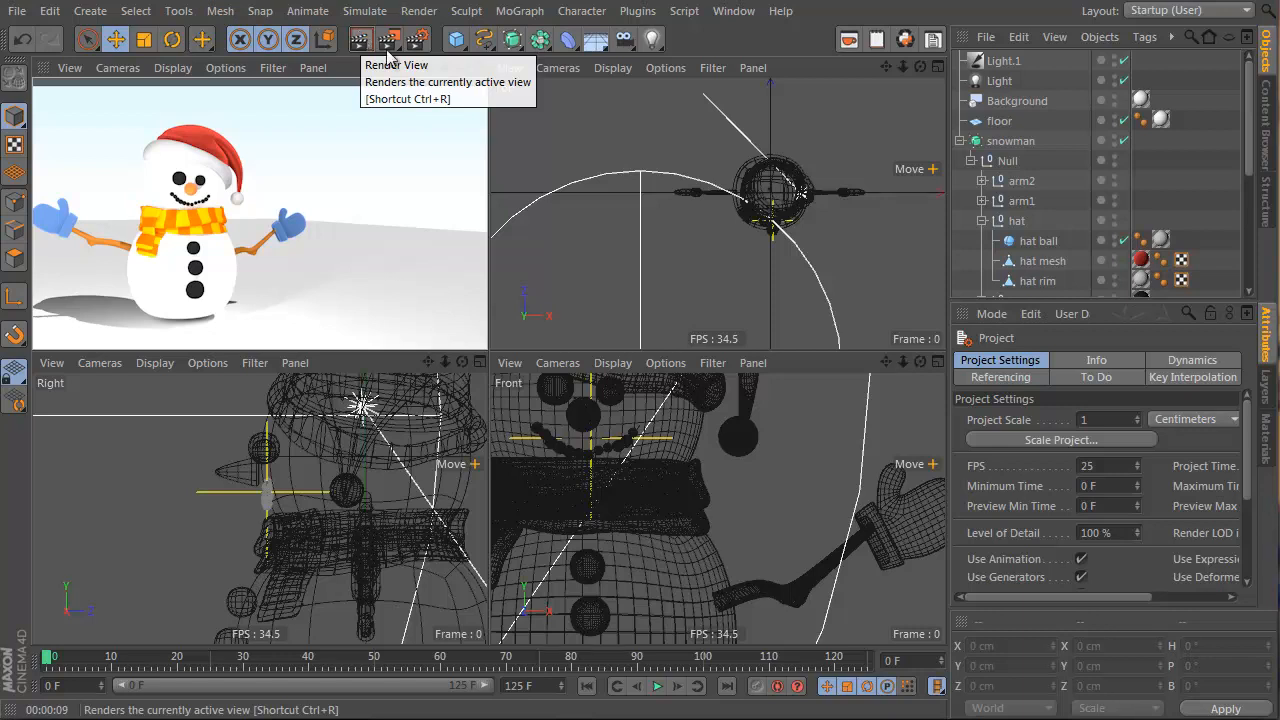
Disable the Light object and add a Sky object to the scene
{"action": "left_click", "coordinate": [996, 84]}
{"action": "left_click", "coordinate": [1123, 81]}
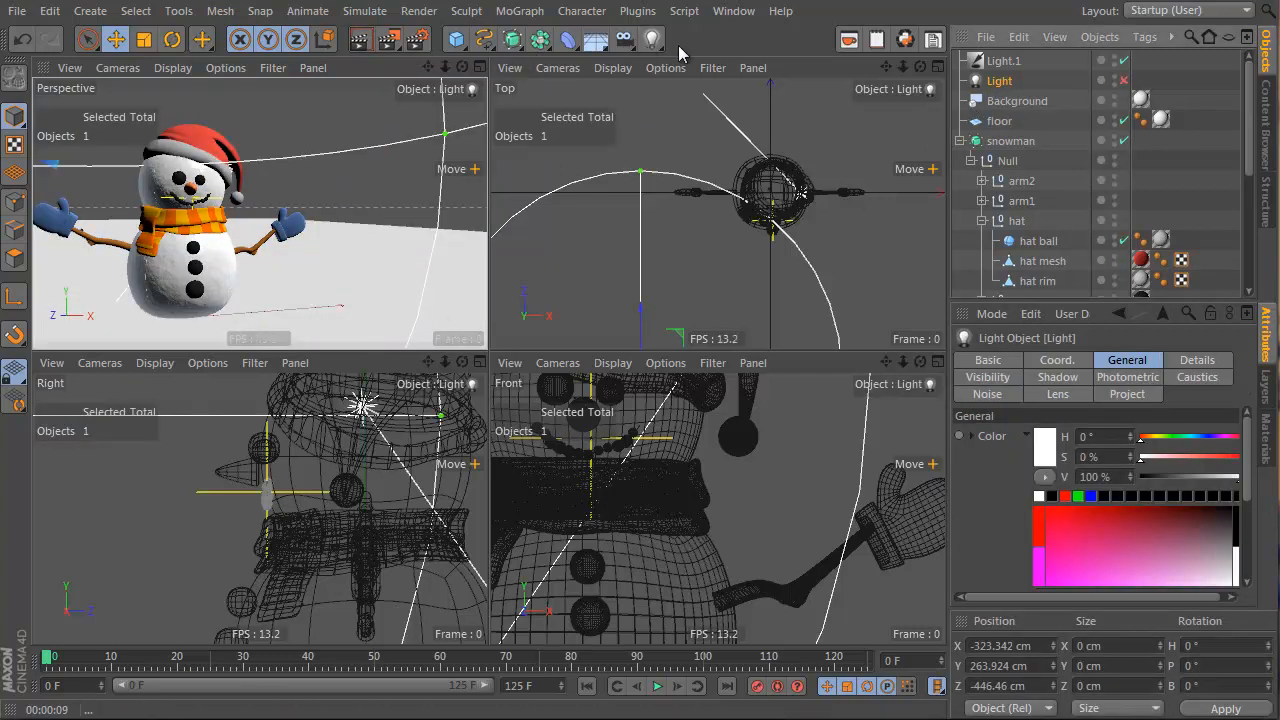
{"action": "left_click", "coordinate": [652, 39]}
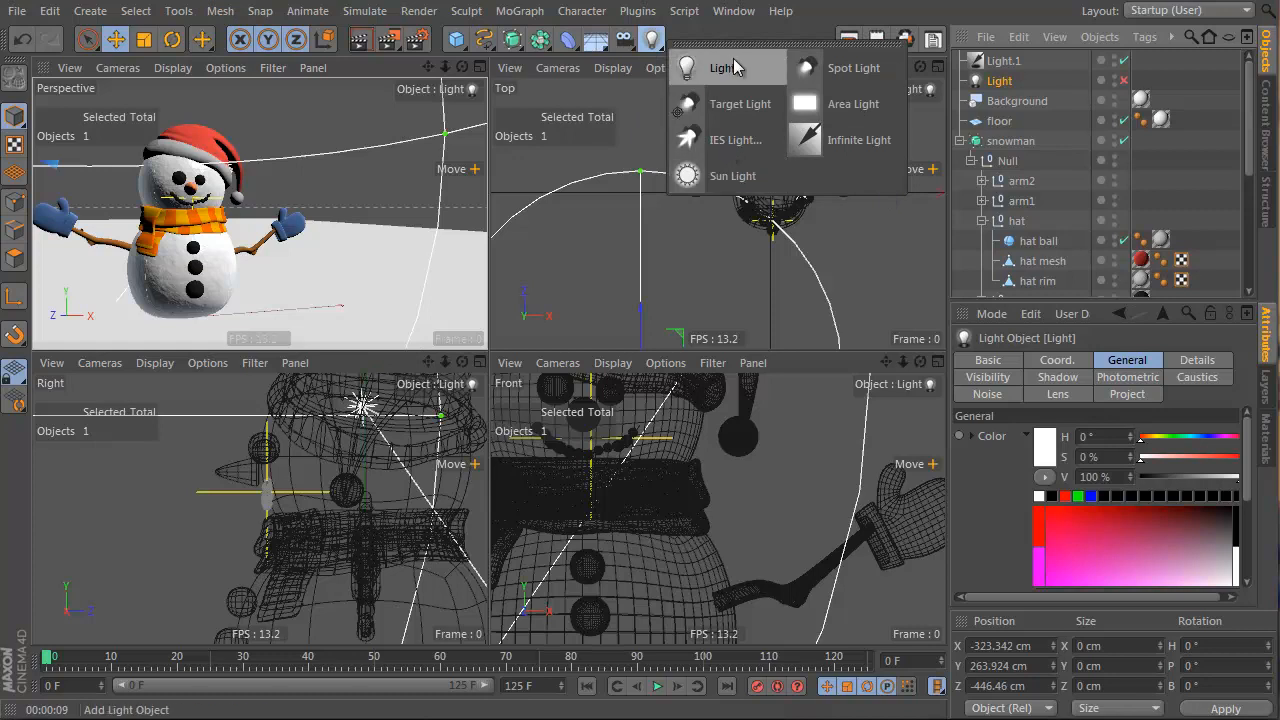
{"action": "left_click", "coordinate": [596, 39]}
{"action": "left_click", "coordinate": [679, 110]}
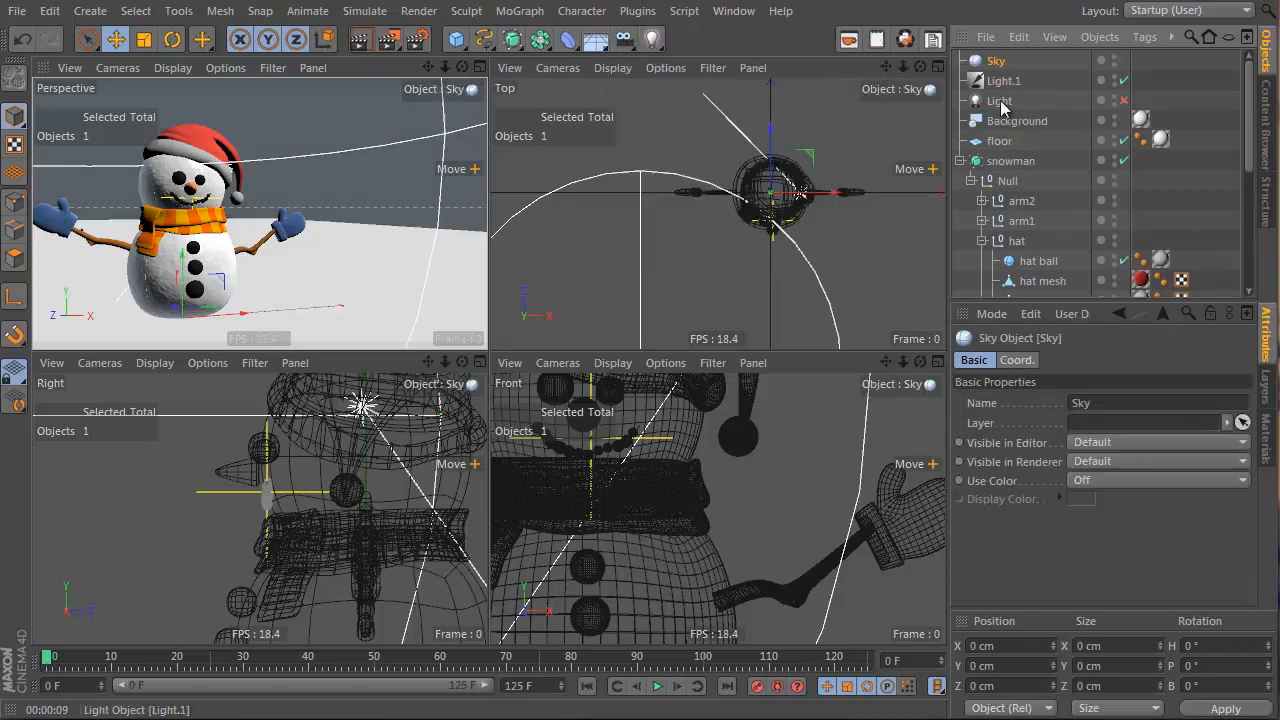
{"action": "left_click", "coordinate": [597, 48]}
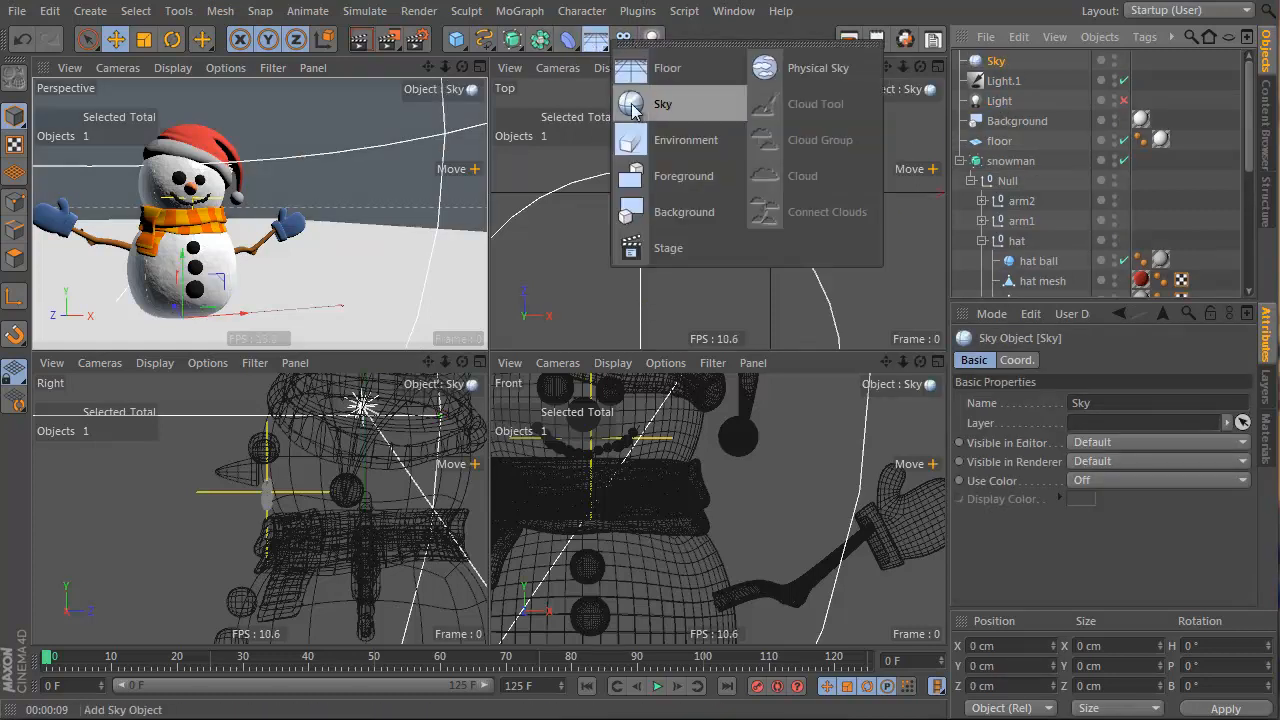
Apply the floor material to the Sky and render the perspective view
{"action": "left_click", "coordinate": [1265, 440]}
{"action": "left_click_drag", "start_coordinate": [1035, 358], "coordinate": [1012, 65]}
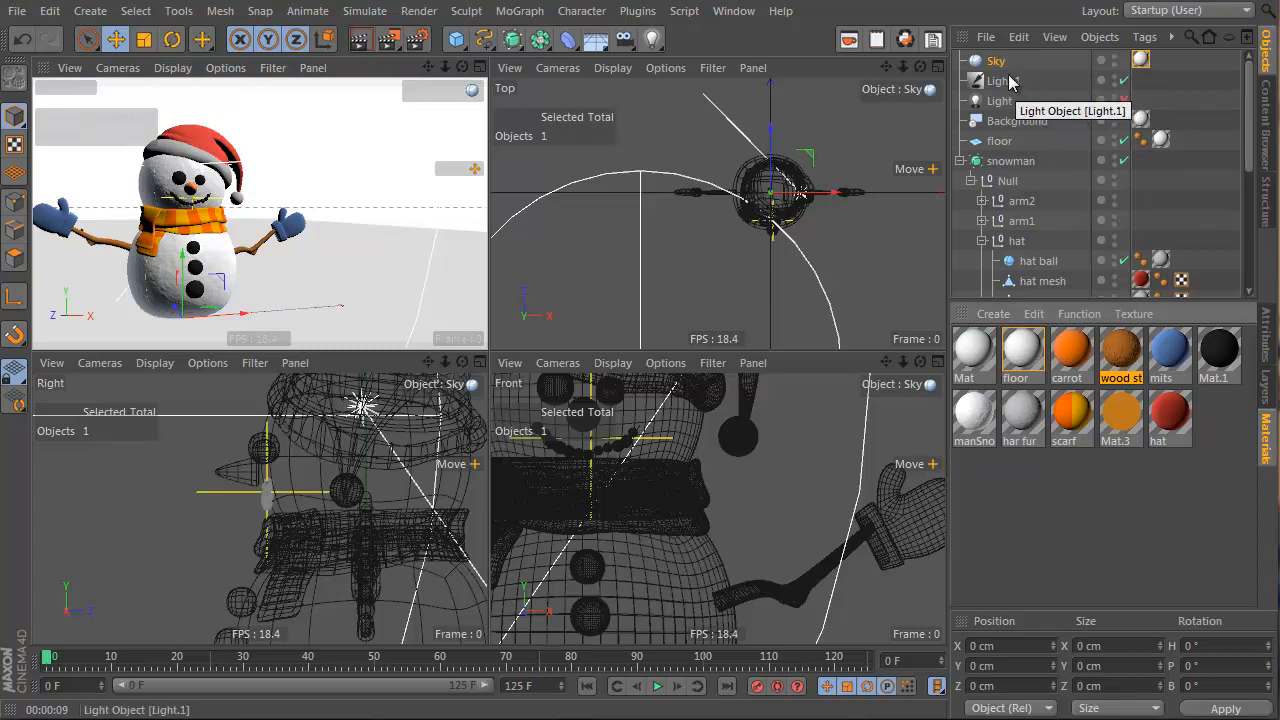
{"action": "left_click", "coordinate": [358, 39]}
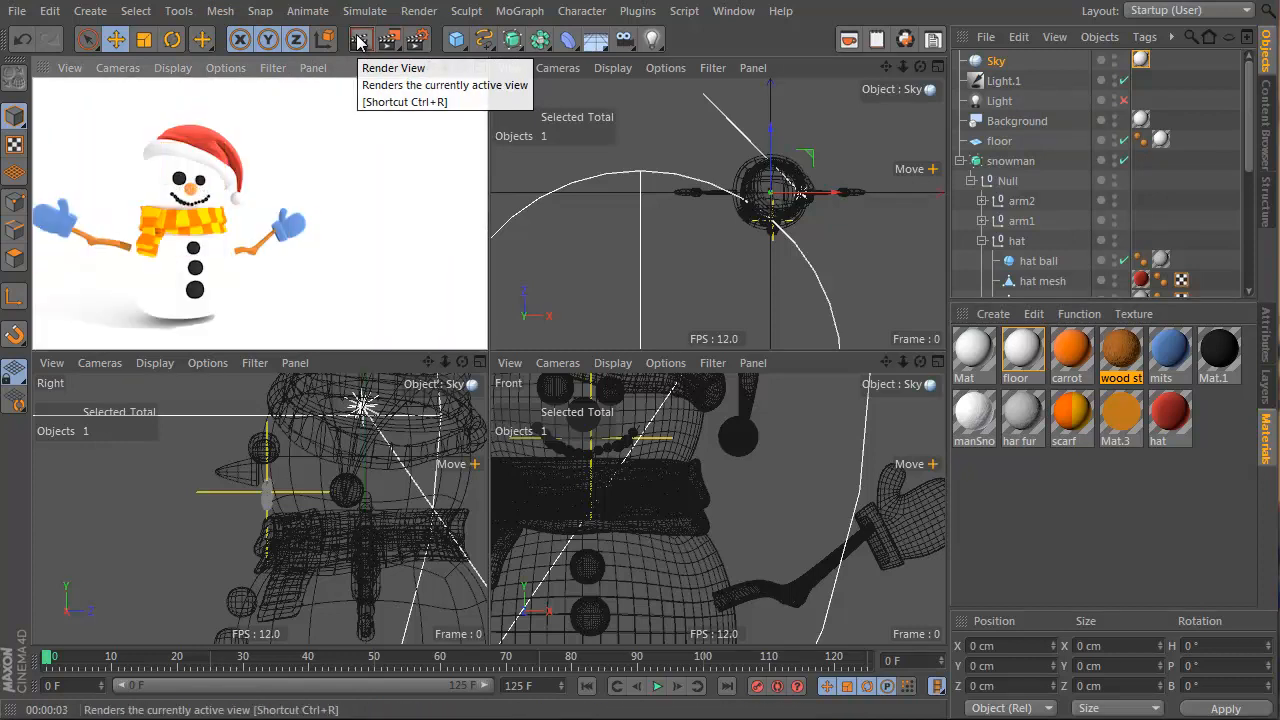
Add a Compositing tag to the Sky with Seen by Camera turned off
{"action": "right_click", "coordinate": [994, 64]}
{"action": "left_click", "coordinate": [974, 63]}
{"action": "right_click", "coordinate": [978, 63]}
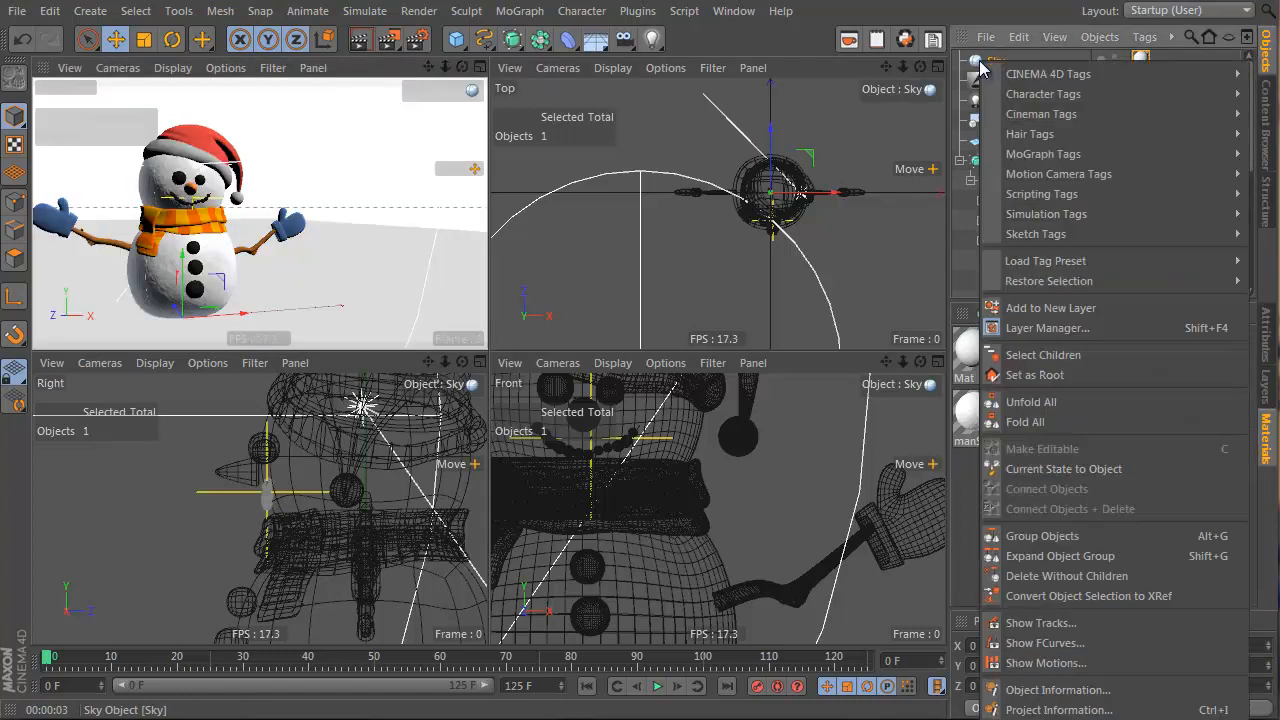
{"action": "mouse_move", "coordinate": [1008, 73]}
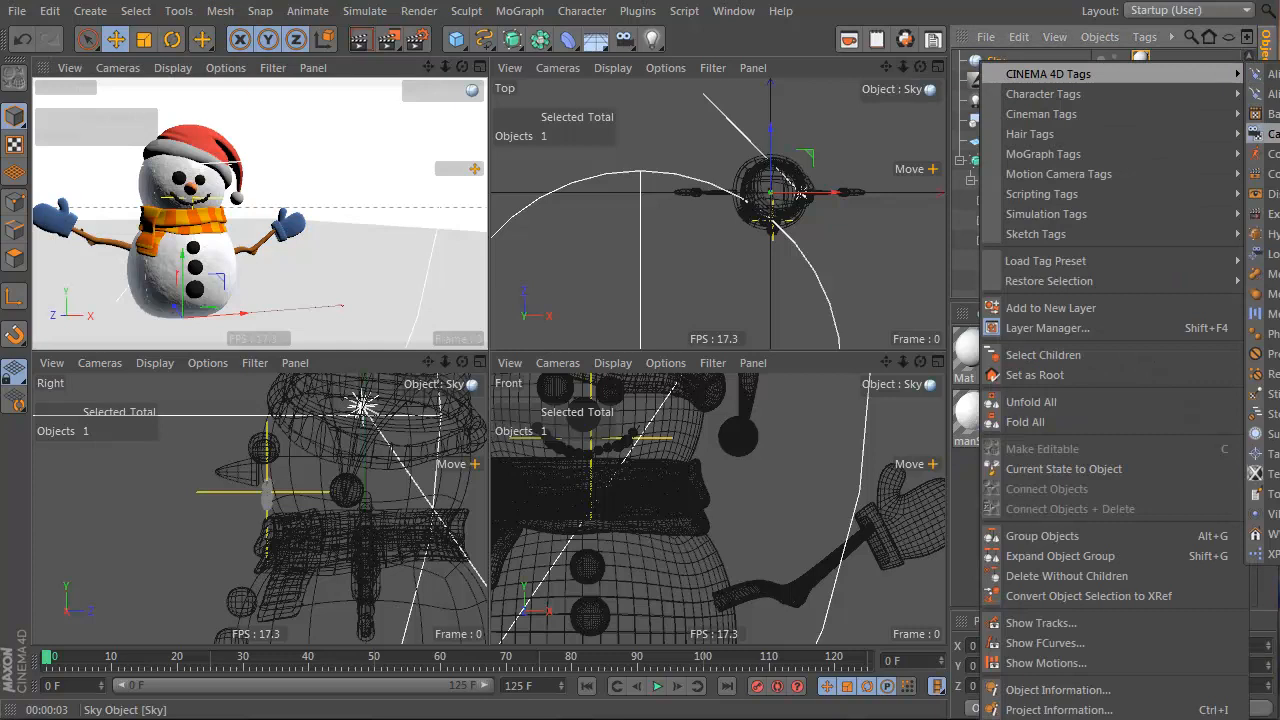
{"action": "left_click", "coordinate": [1259, 178]}
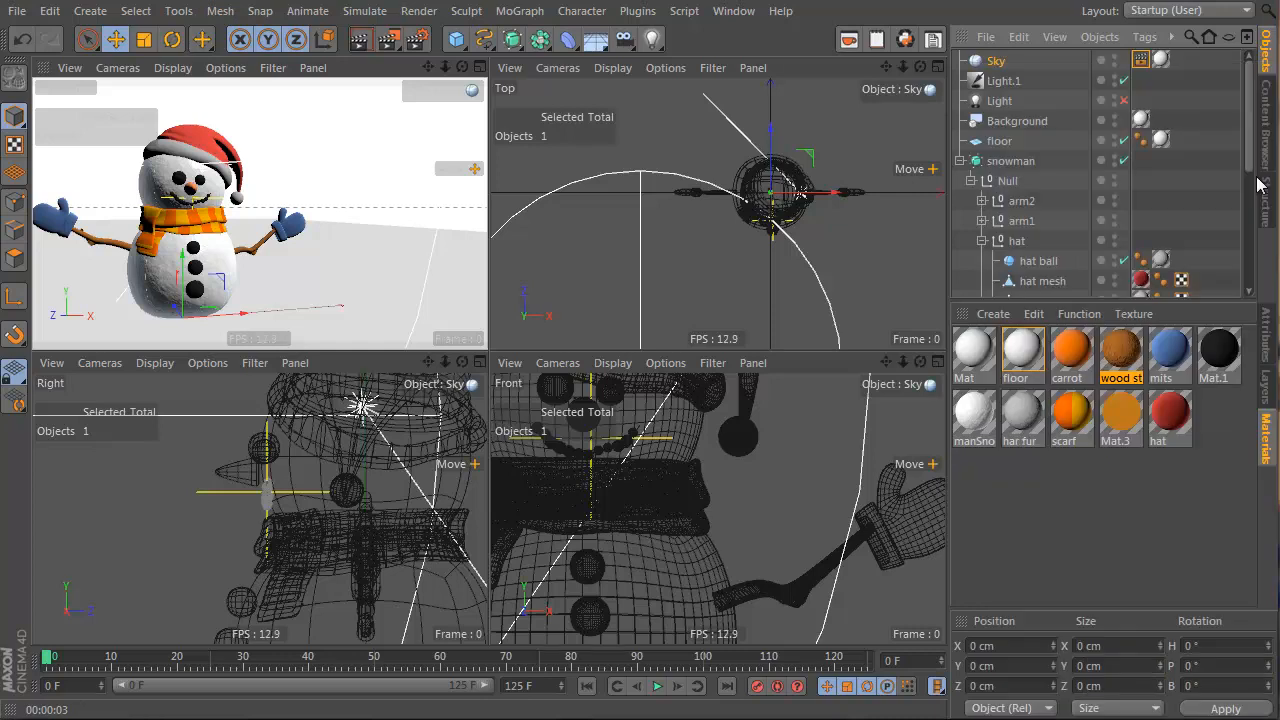
{"action": "left_click", "coordinate": [1267, 341]}
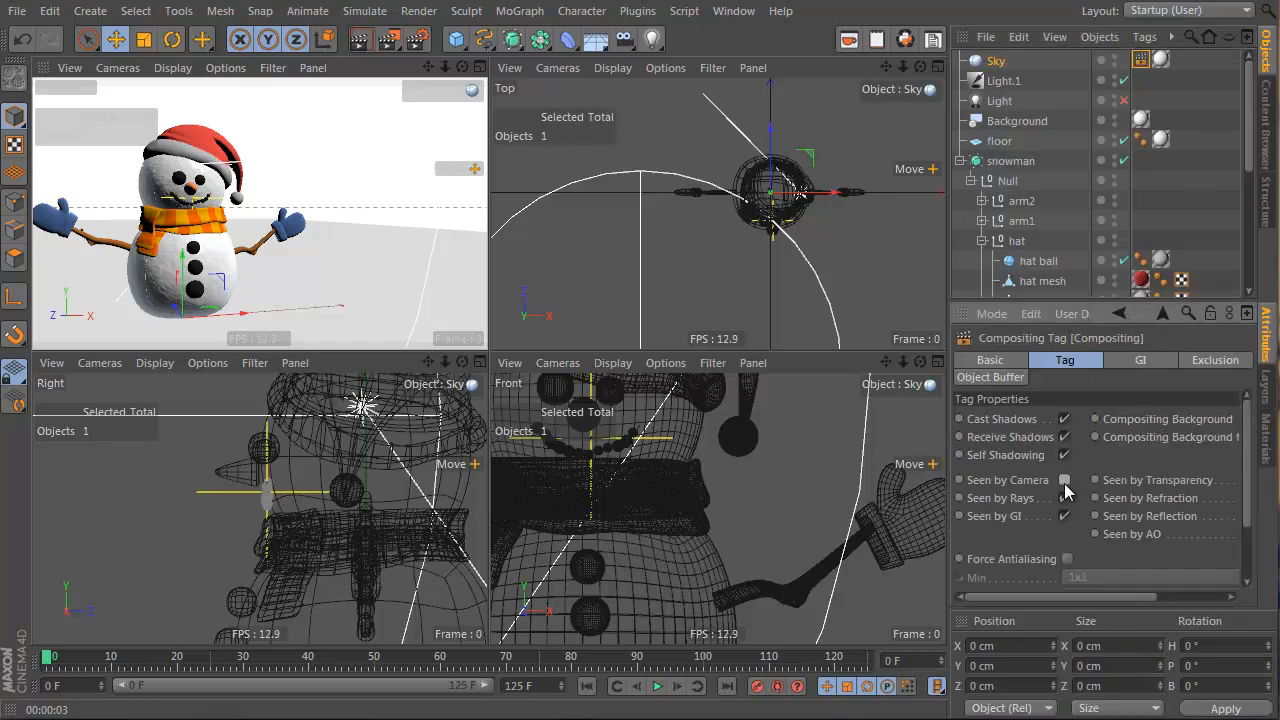
Render the view twice to check the clean white backdrop behind the snowman
{"action": "left_click", "coordinate": [359, 40]}
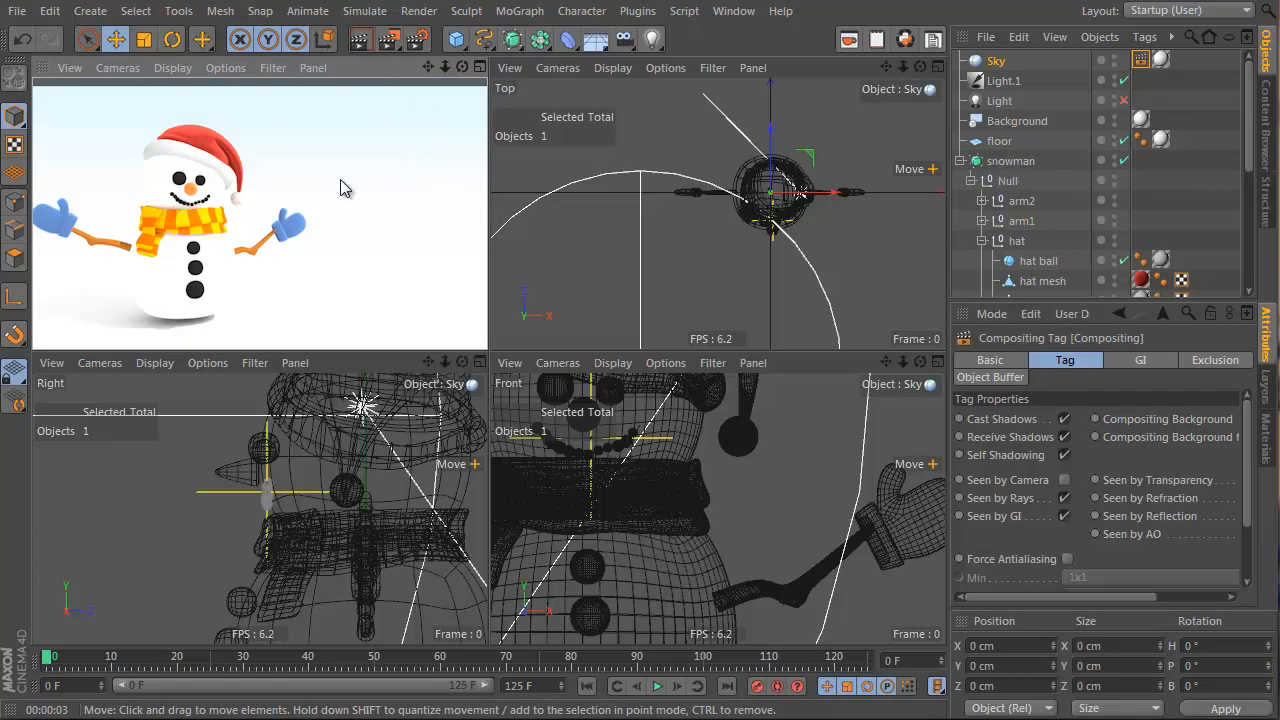
{"action": "left_click", "coordinate": [905, 126]}
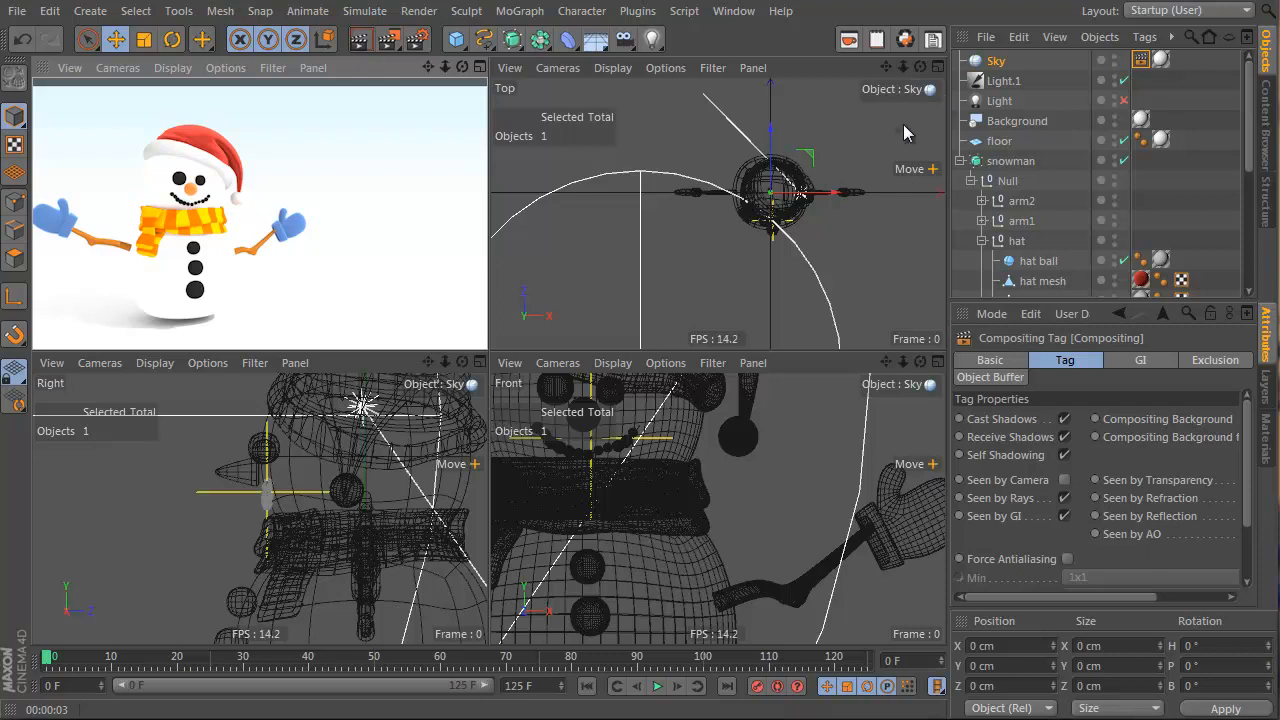
{"action": "left_click", "coordinate": [354, 43]}
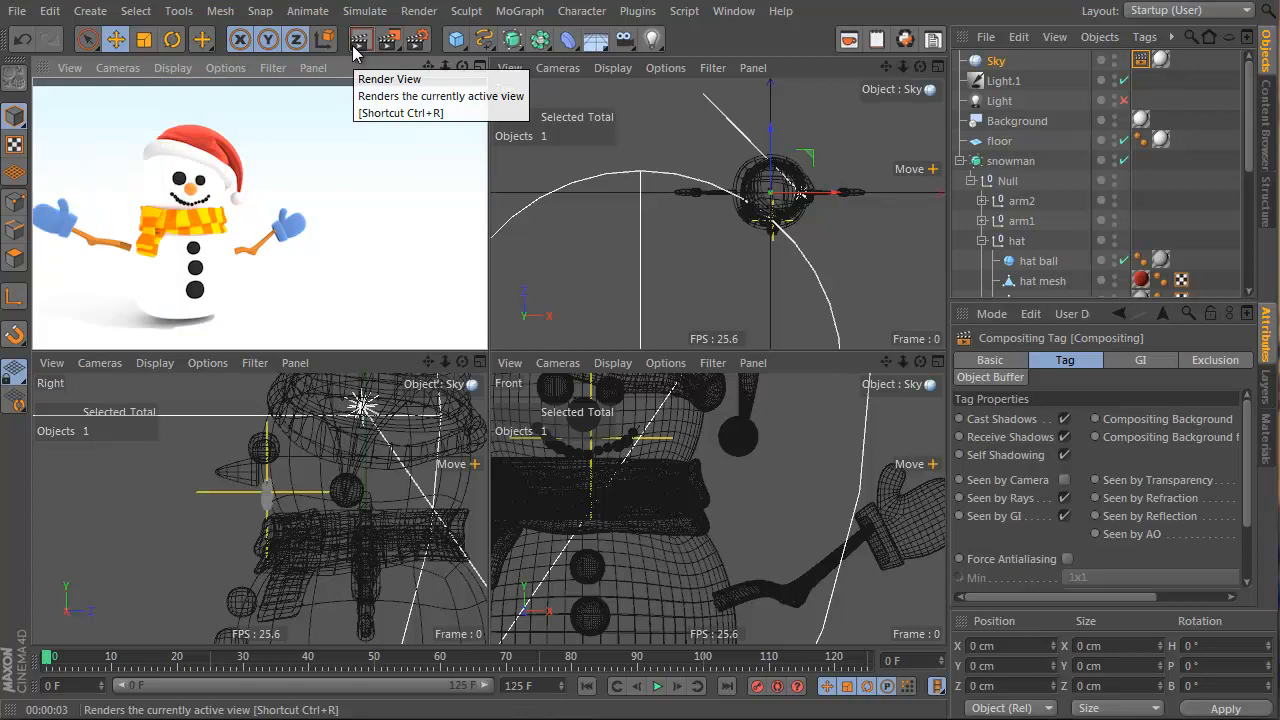
Open the manSnow material, lower its colour brightness and test-render the snowman
{"action": "left_click", "coordinate": [1267, 438]}
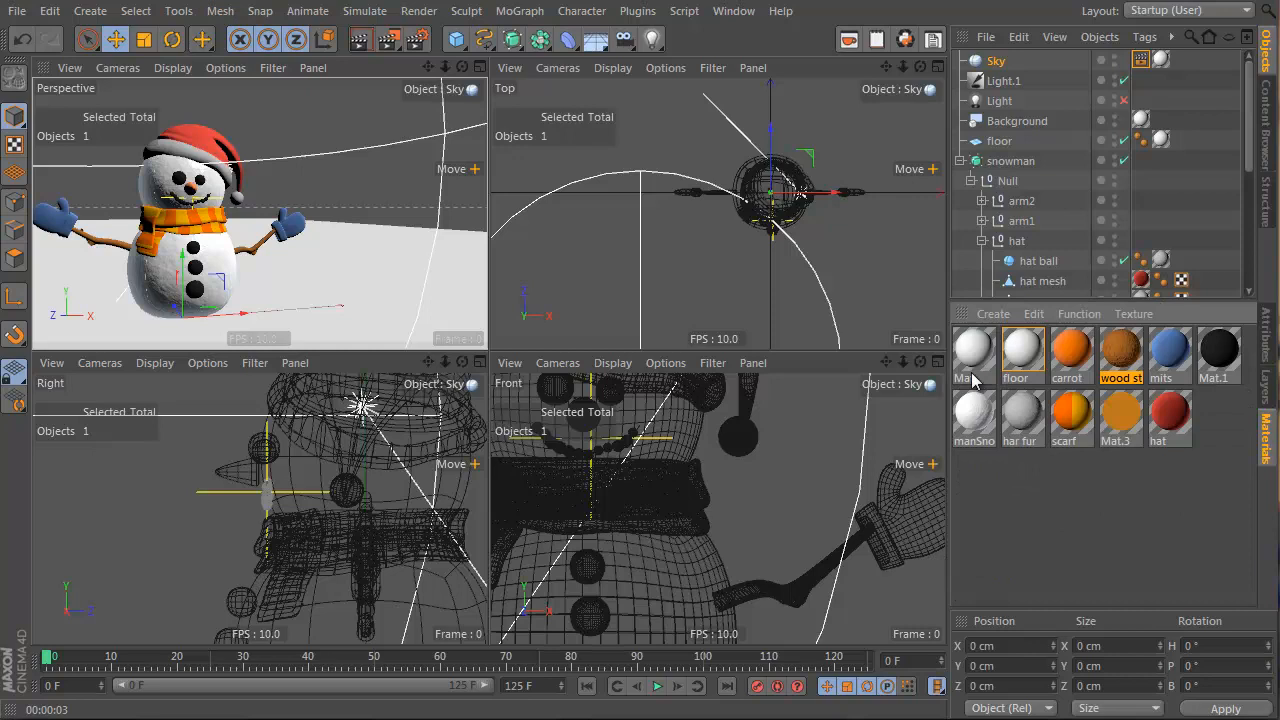
{"action": "left_click", "coordinate": [975, 410]}
{"action": "double_click", "coordinate": [975, 410]}
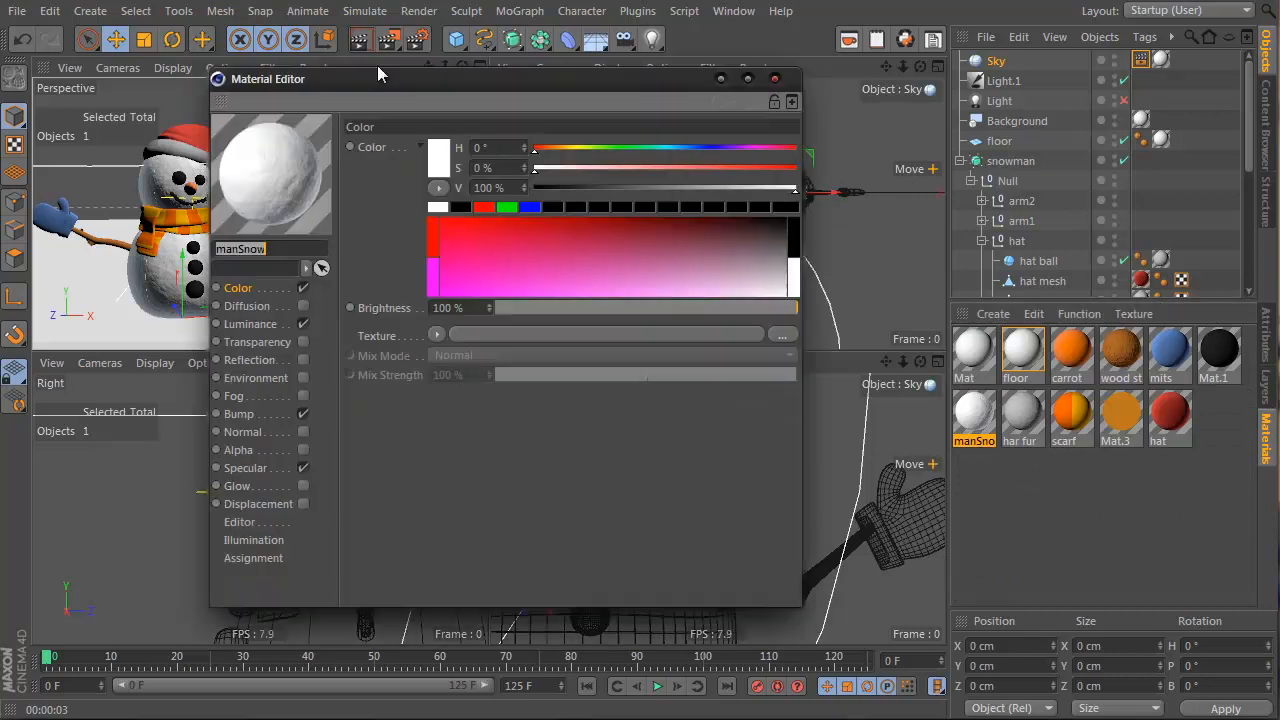
{"action": "left_click_drag", "start_coordinate": [377, 67], "coordinate": [746, 102]}
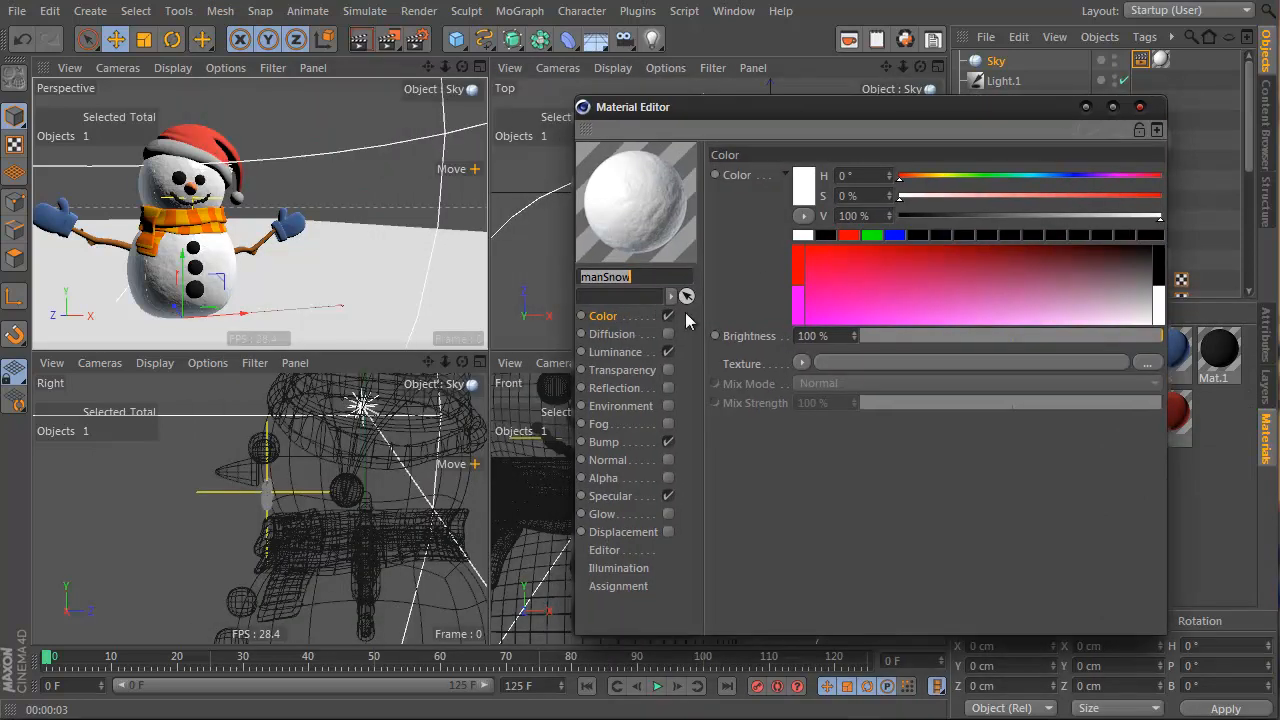
{"action": "left_click_drag", "start_coordinate": [1168, 342], "coordinate": [1124, 345]}
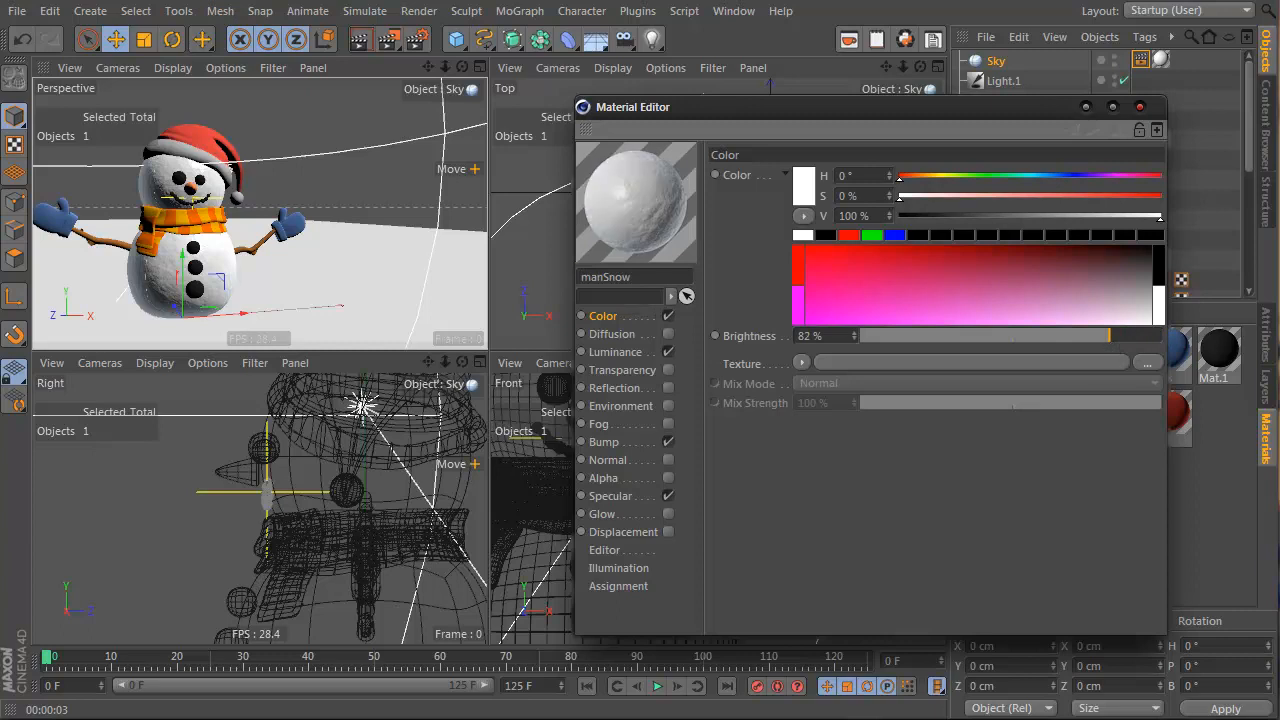
{"action": "left_click", "coordinate": [361, 44]}
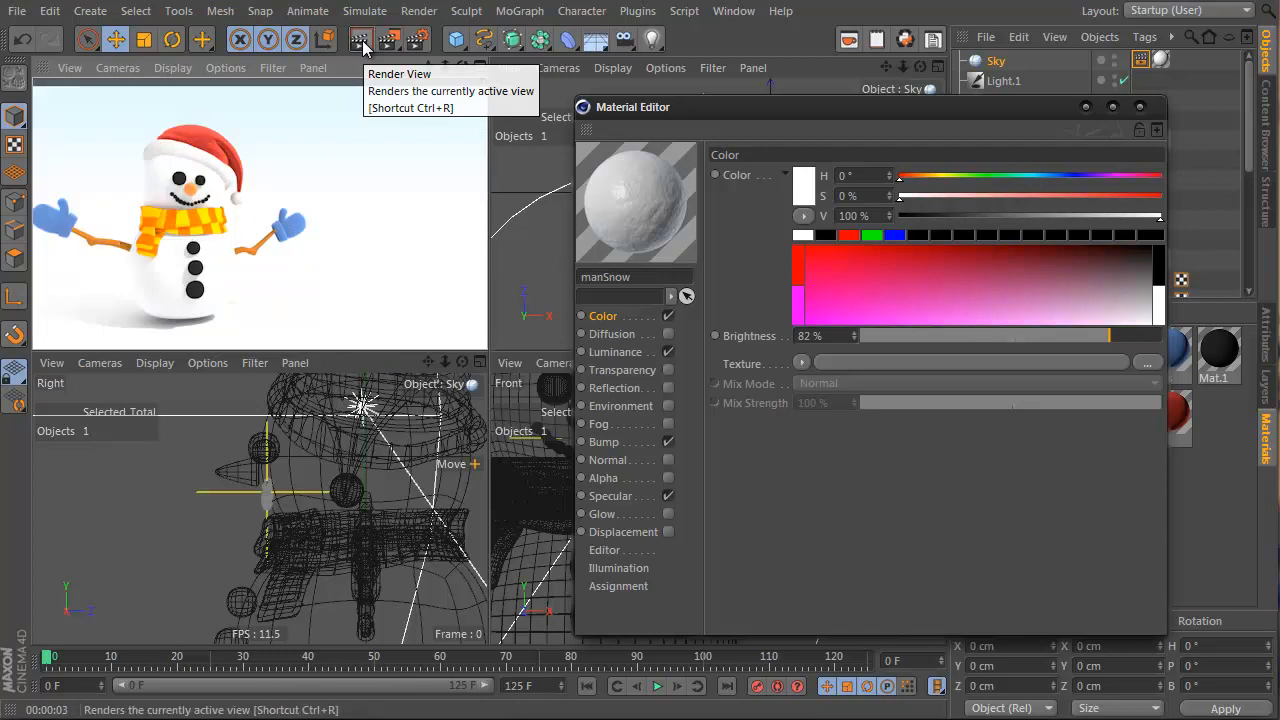
Bring manSnow's colour brightness down to 75% then 68%, rendering the enlarged perspective view
{"action": "left_click_drag", "start_coordinate": [1106, 345], "coordinate": [1088, 340]}
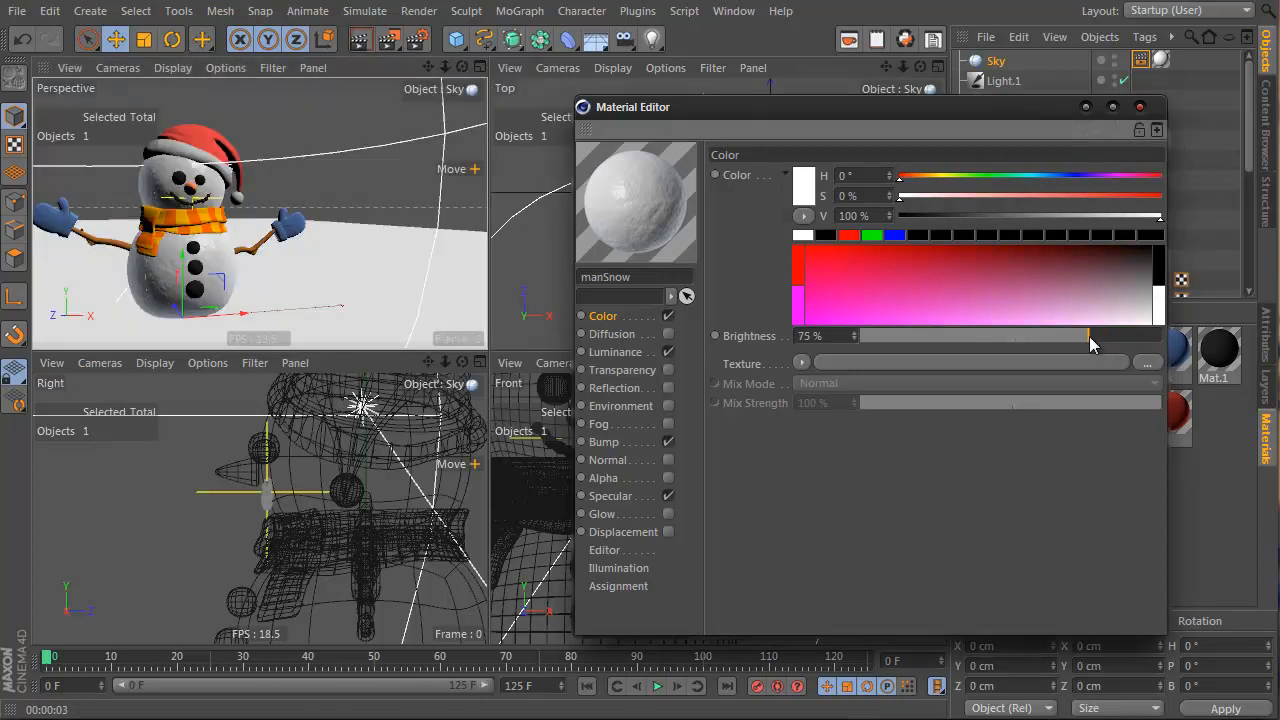
{"action": "left_click", "coordinate": [358, 40]}
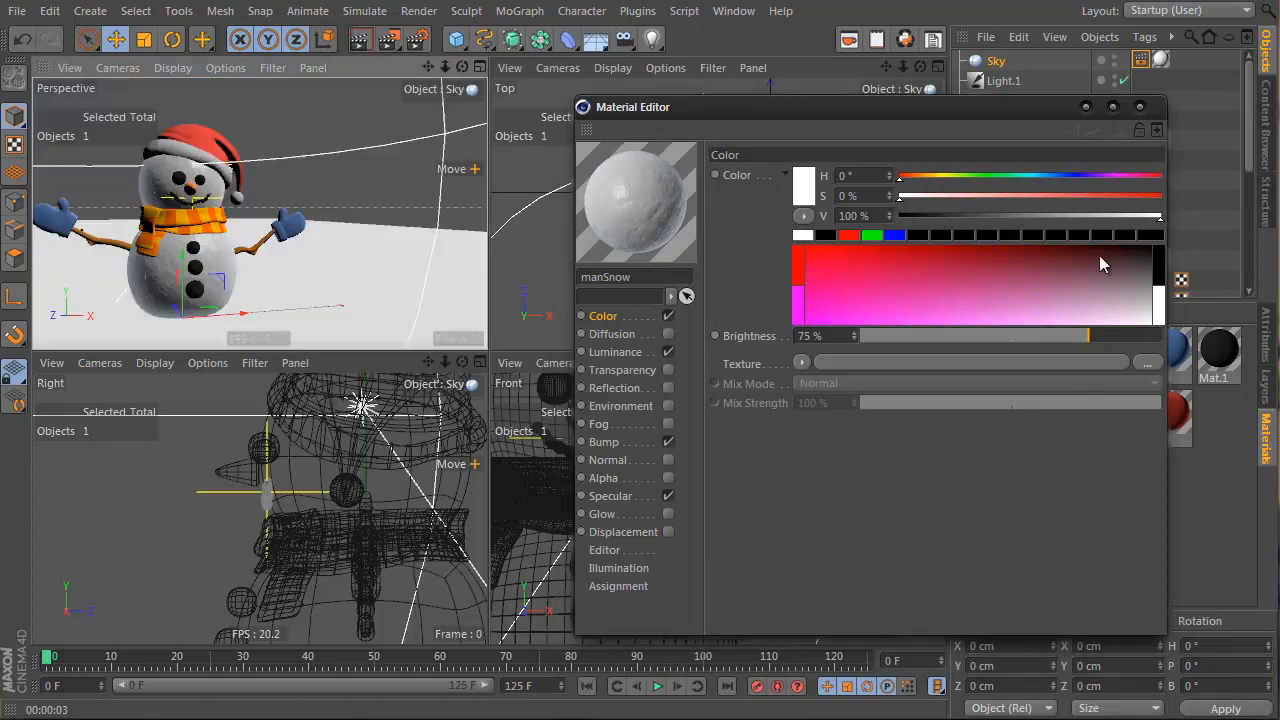
{"action": "left_click_drag", "start_coordinate": [1077, 344], "coordinate": [1067, 337]}
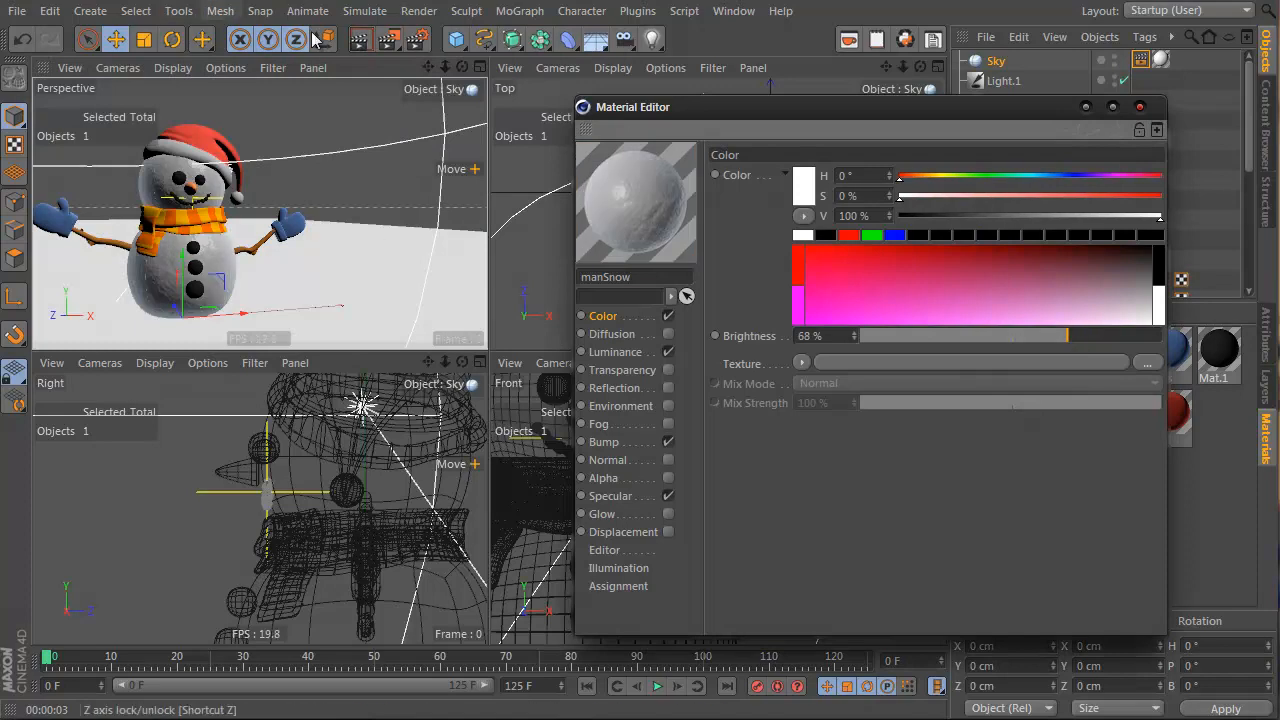
{"action": "left_click", "coordinate": [352, 42]}
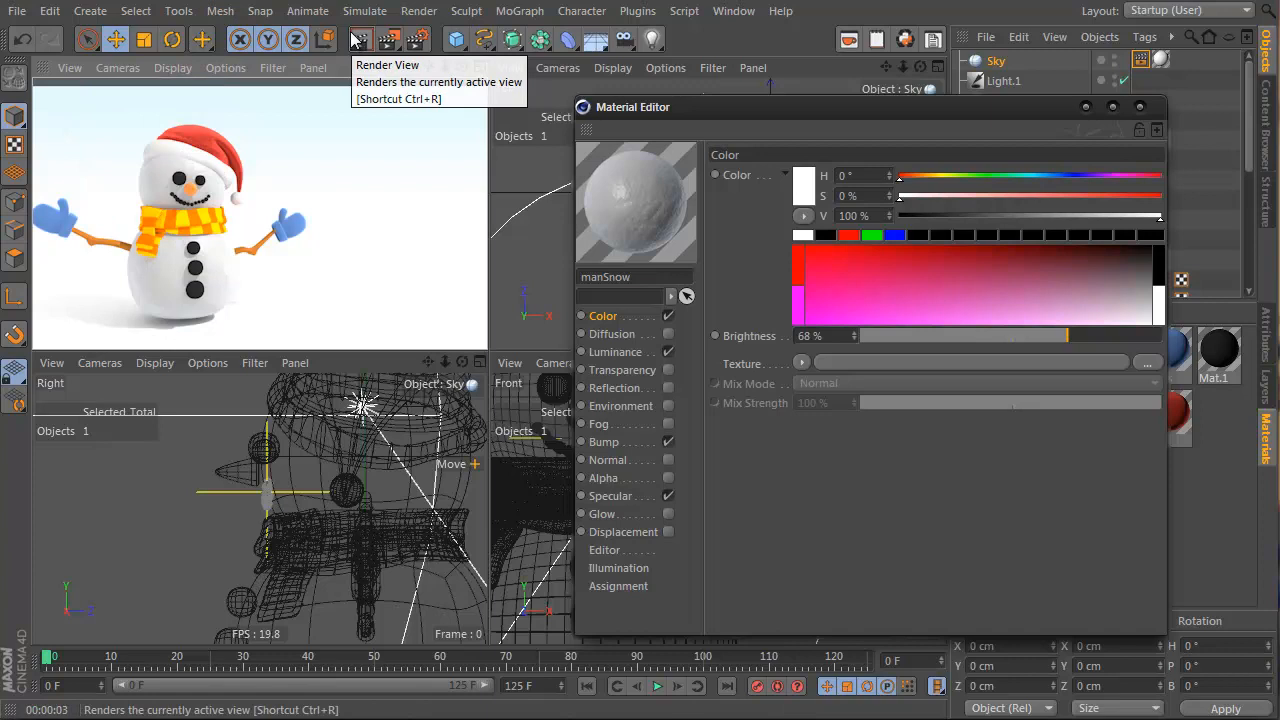
{"action": "middle_click", "coordinate": [381, 246]}
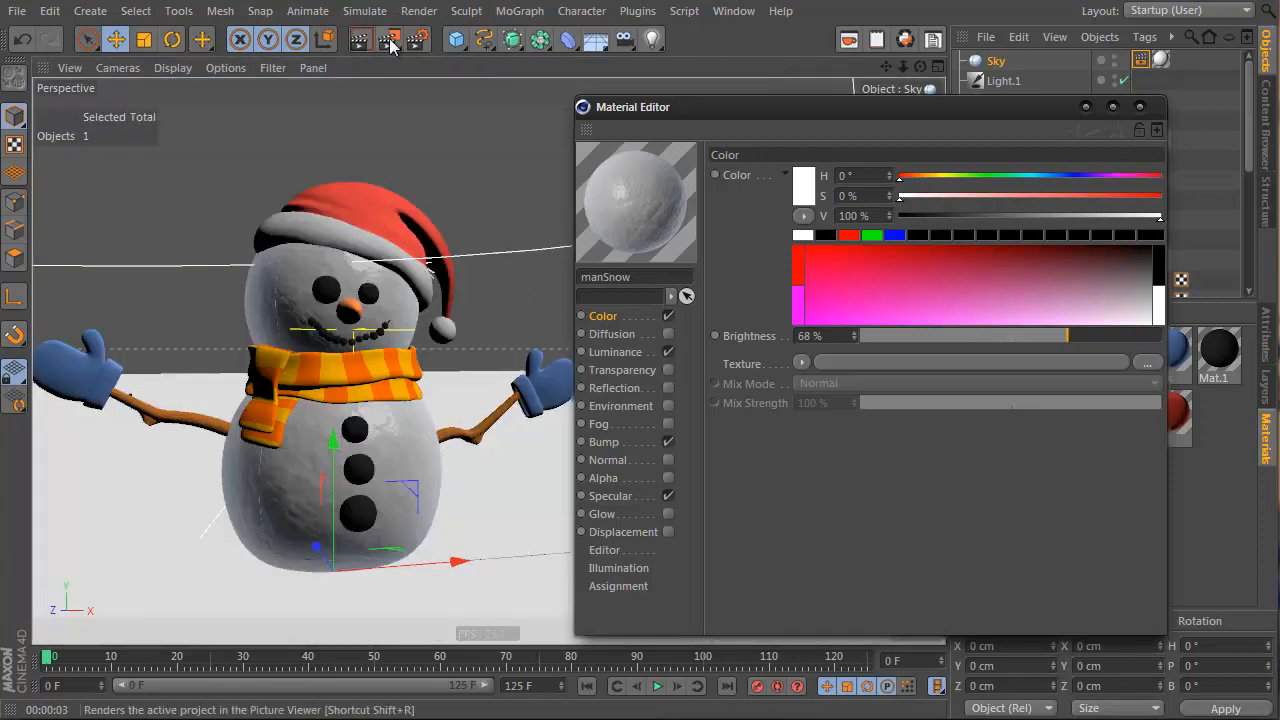
{"action": "left_click", "coordinate": [367, 36]}
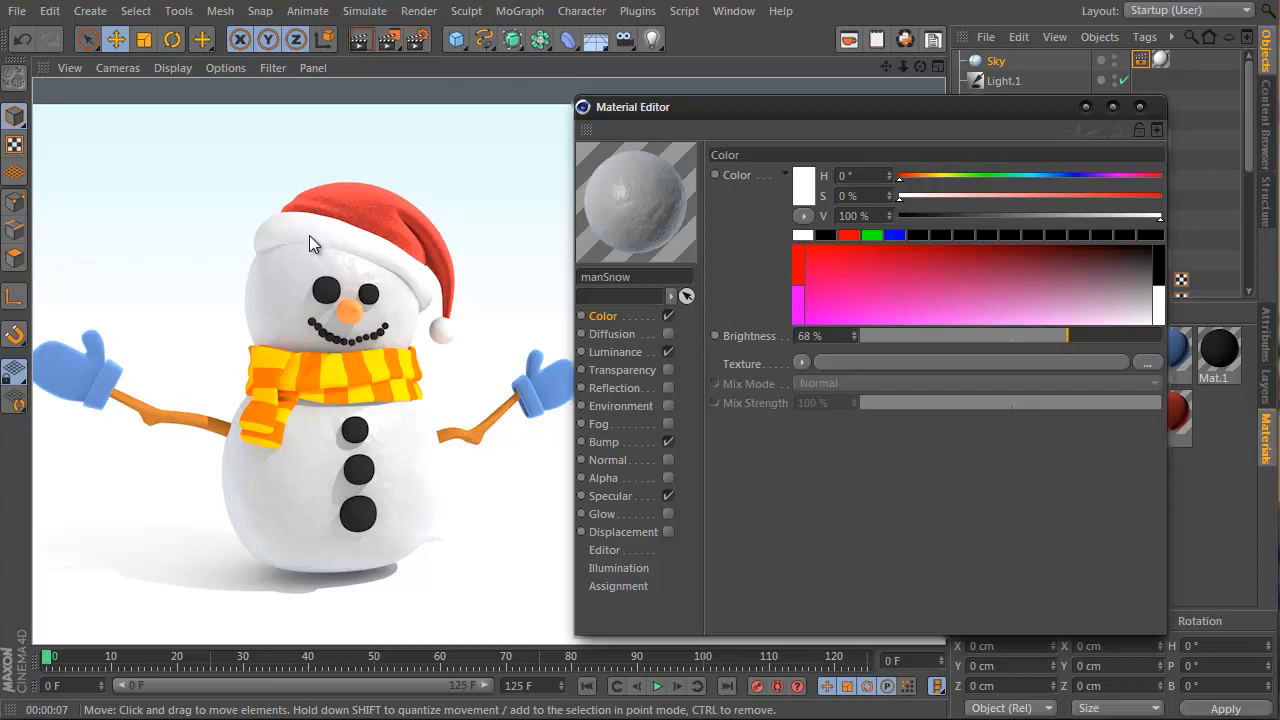
{"action": "left_click", "coordinate": [1087, 107]}
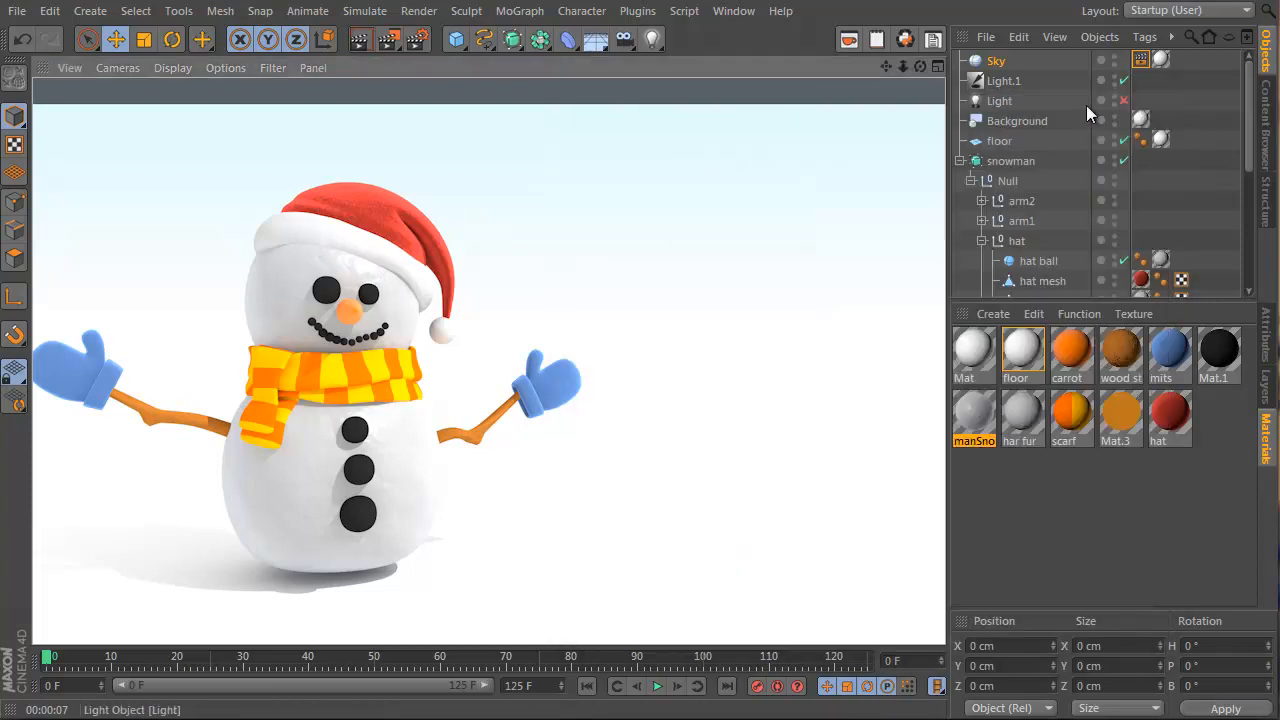
Select the hat rim's points and switch to the Smear brush with a larger radius
{"action": "right_click_drag", "start_coordinate": [314, 265], "coordinate": [530, 192], "text": "alt"}
{"action": "left_click", "coordinate": [418, 177]}
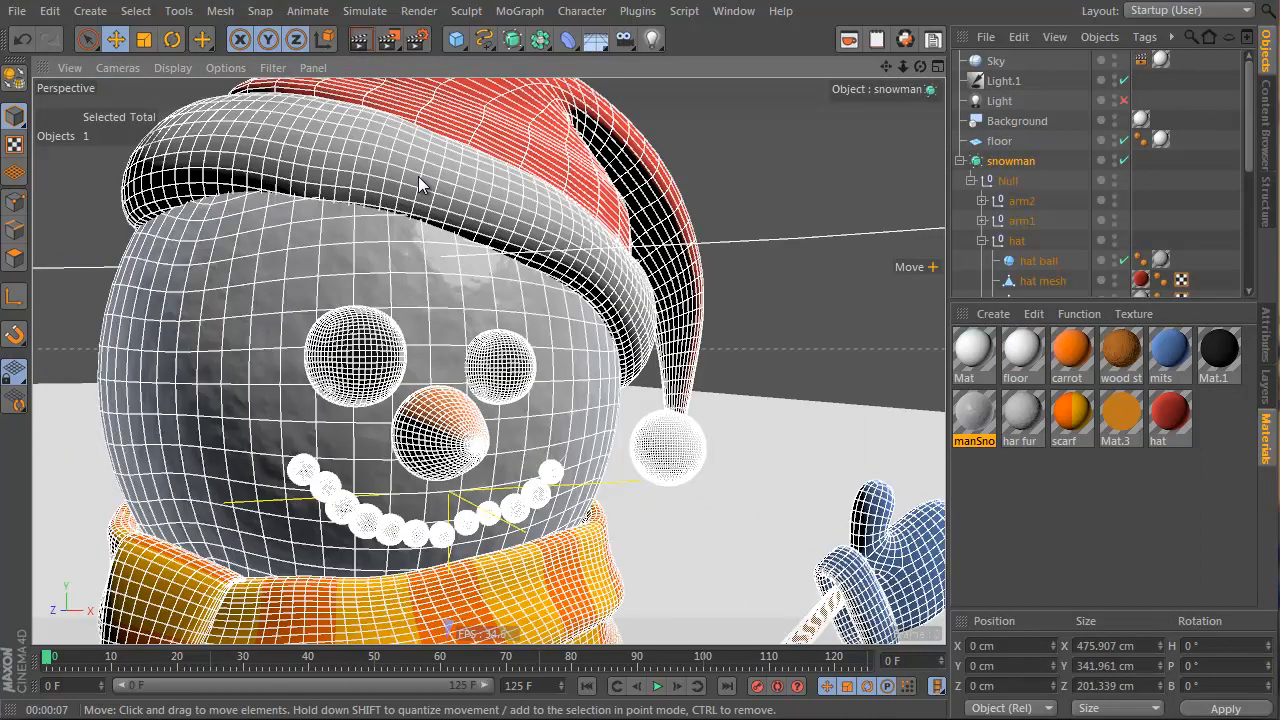
{"action": "left_click", "coordinate": [381, 168]}
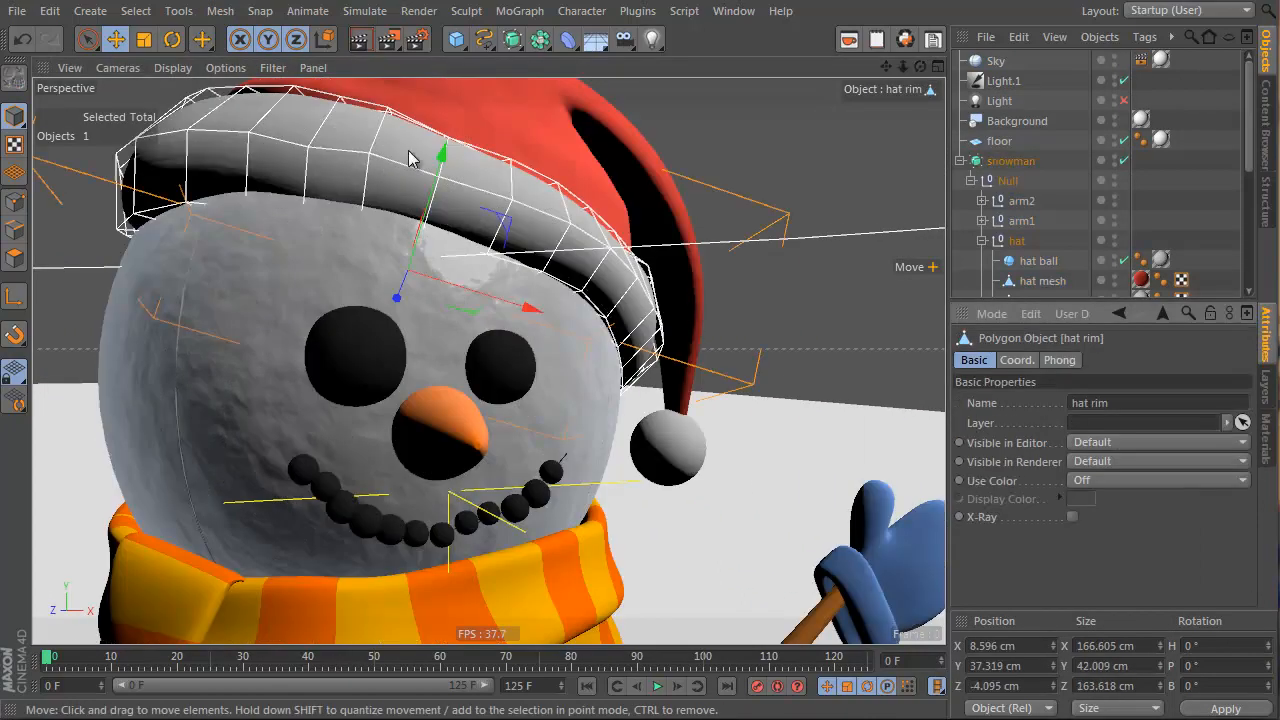
{"action": "right_click_drag", "start_coordinate": [331, 197], "coordinate": [351, 243], "text": "alt"}
{"action": "left_click_drag", "start_coordinate": [351, 243], "coordinate": [482, 170], "text": "alt"}
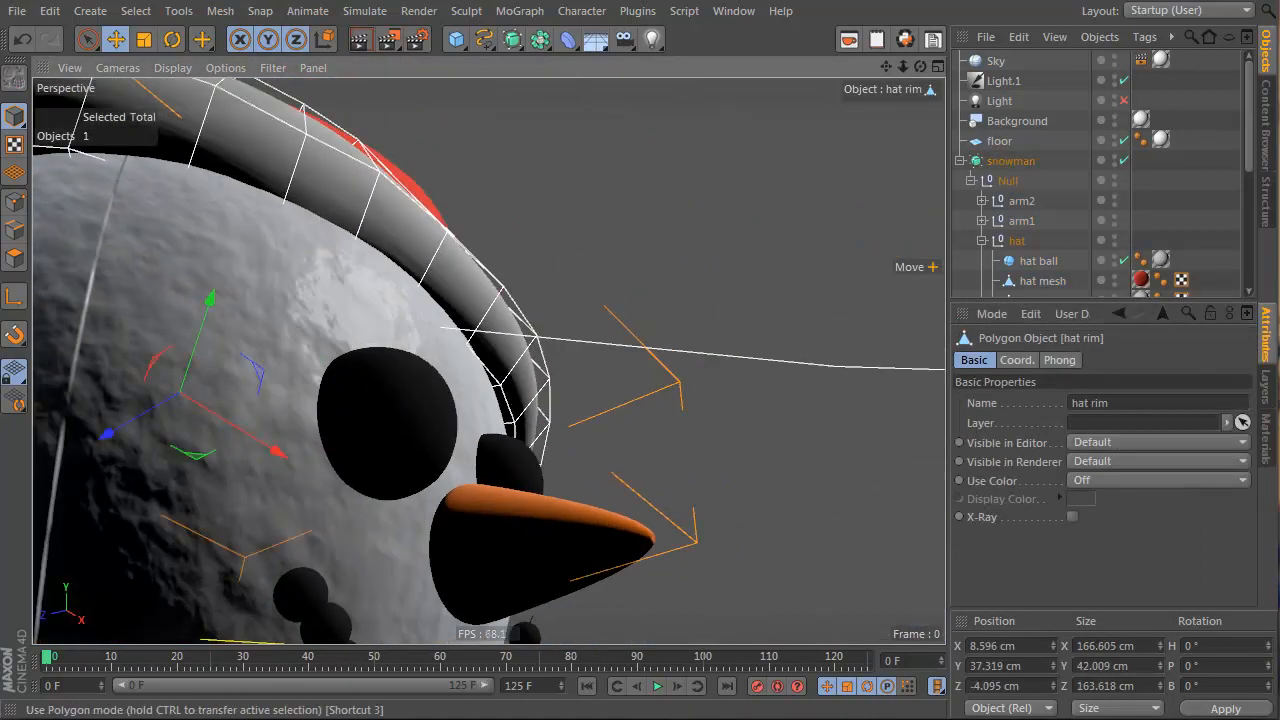
{"action": "left_click", "coordinate": [15, 201]}
{"action": "right_click", "coordinate": [340, 190]}
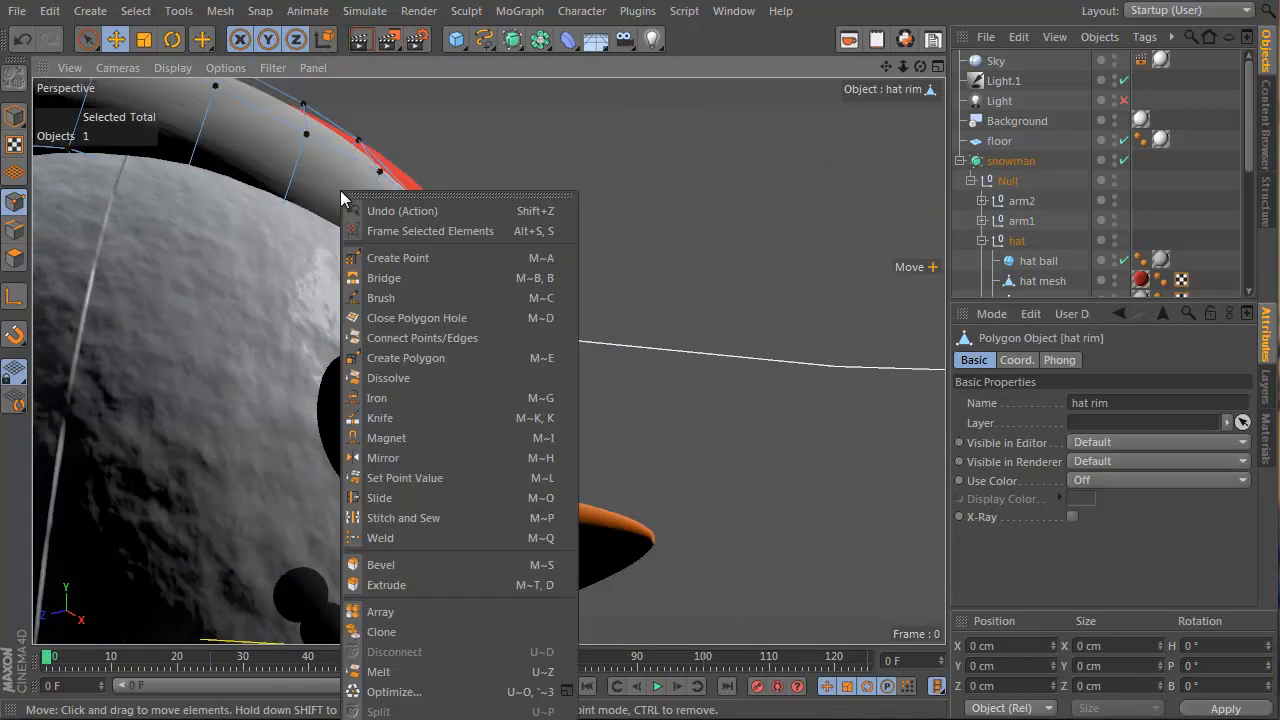
{"action": "left_click", "coordinate": [427, 297]}
{"action": "scroll", "coordinate": [269, 222], "scroll_direction": "up", "scroll_amount": 3}
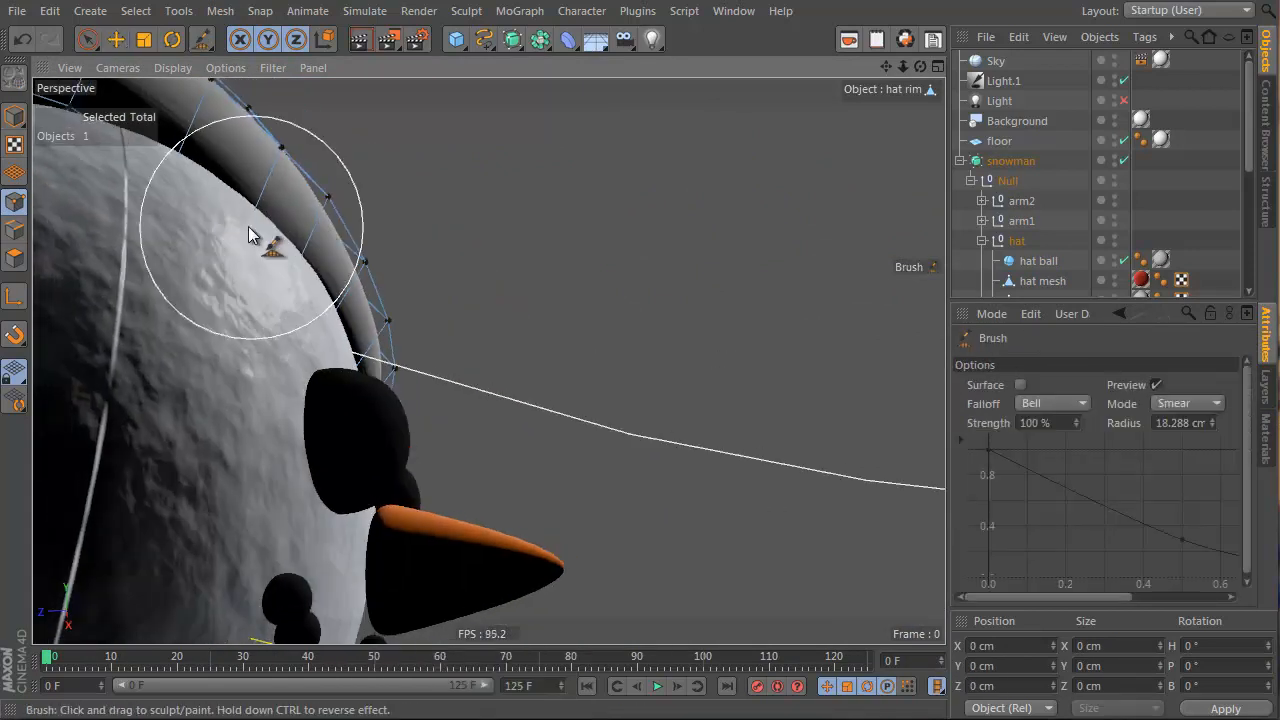
{"action": "middle_click_drag", "start_coordinate": [248, 226], "coordinate": [283, 231]}
Smear the hat rim points outward, inspect the rim from several angles, and test-render
{"action": "mouse_move", "coordinate": [229, 237]}
{"action": "left_mouse_down"}
{"action": "mouse_move", "coordinate": [266, 226]}
{"action": "mouse_move", "coordinate": [250, 216]}
{"action": "left_mouse_up"}
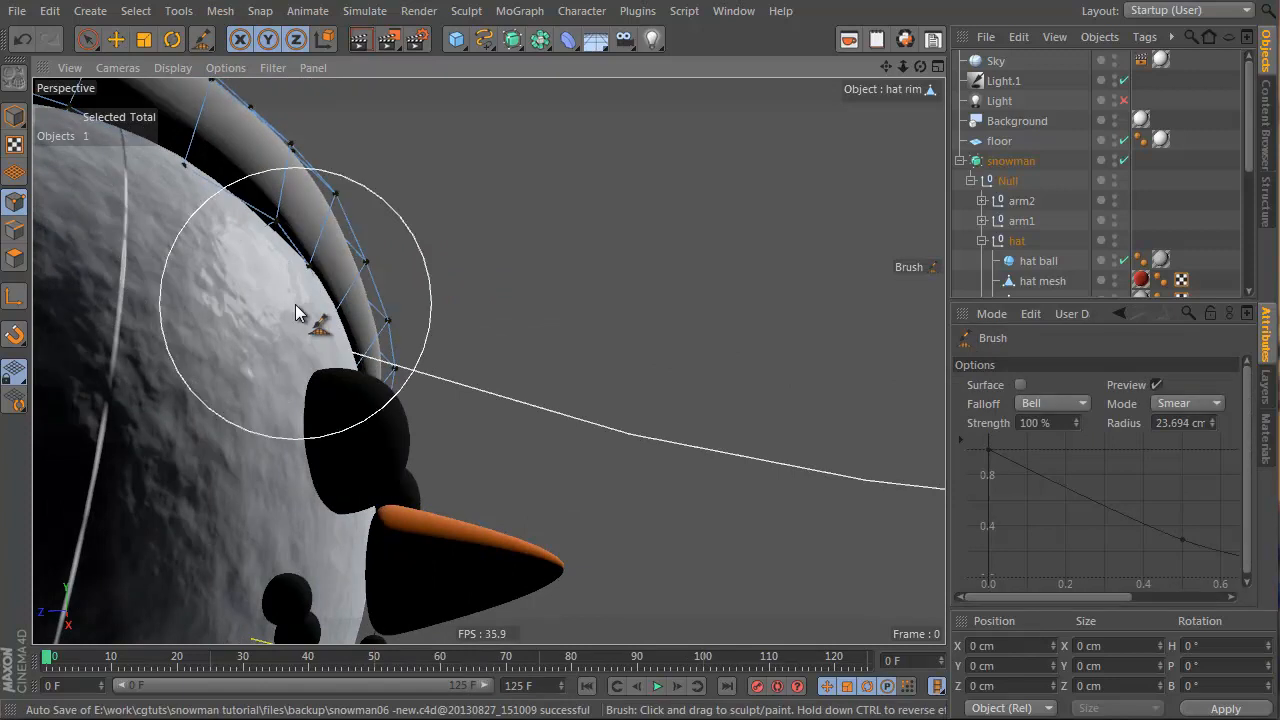
{"action": "left_click_drag", "start_coordinate": [295, 304], "coordinate": [317, 296]}
{"action": "mouse_move", "coordinate": [336, 350]}
{"action": "left_mouse_down"}
{"action": "mouse_move", "coordinate": [353, 344]}
{"action": "mouse_move", "coordinate": [241, 380]}
{"action": "mouse_move", "coordinate": [275, 360]}
{"action": "left_mouse_up"}
{"action": "left_click_drag", "start_coordinate": [366, 322], "coordinate": [357, 314]}
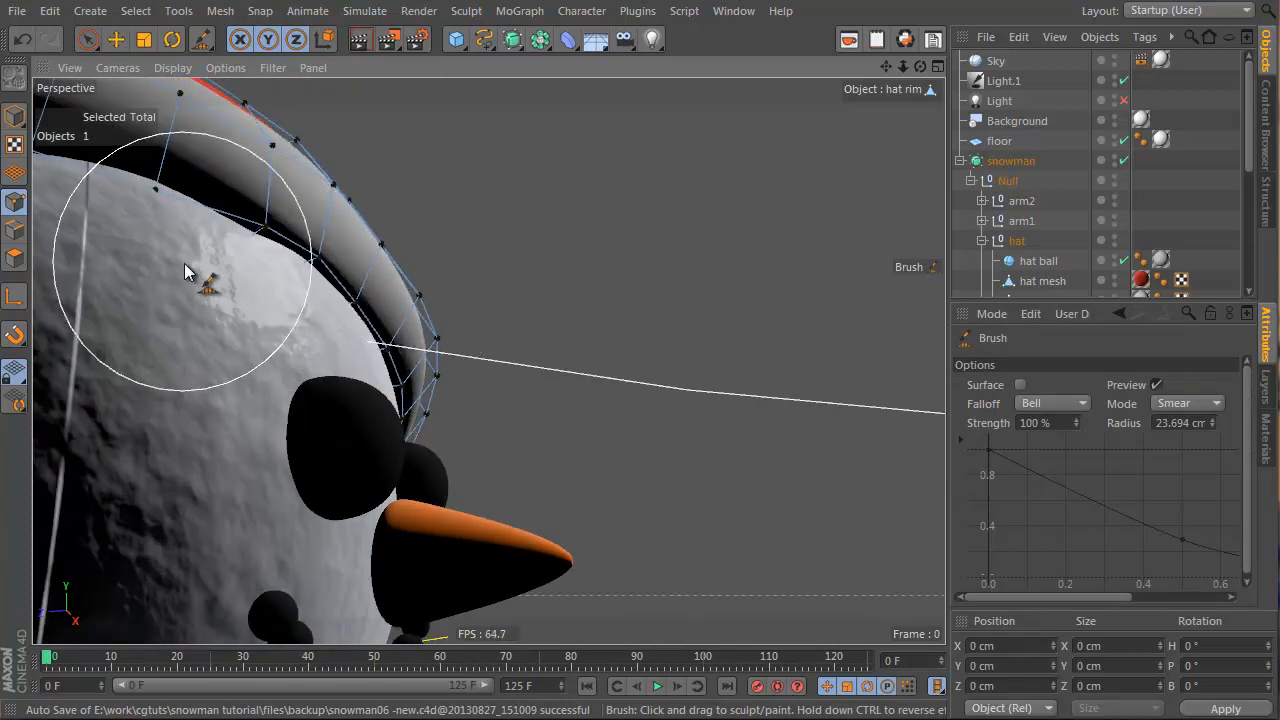
{"action": "mouse_move", "coordinate": [184, 264]}
{"action": "left_mouse_down", "text": "alt"}
{"action": "mouse_move", "coordinate": [264, 248]}
{"action": "mouse_move", "coordinate": [287, 263]}
{"action": "mouse_move", "coordinate": [214, 243]}
{"action": "mouse_move", "coordinate": [216, 316]}
{"action": "mouse_move", "coordinate": [110, 328]}
{"action": "left_mouse_up", "text": "alt"}
{"action": "left_click_drag", "start_coordinate": [411, 346], "coordinate": [202, 368], "text": "alt"}
{"action": "right_click_drag", "start_coordinate": [445, 399], "coordinate": [330, 430], "text": "alt"}
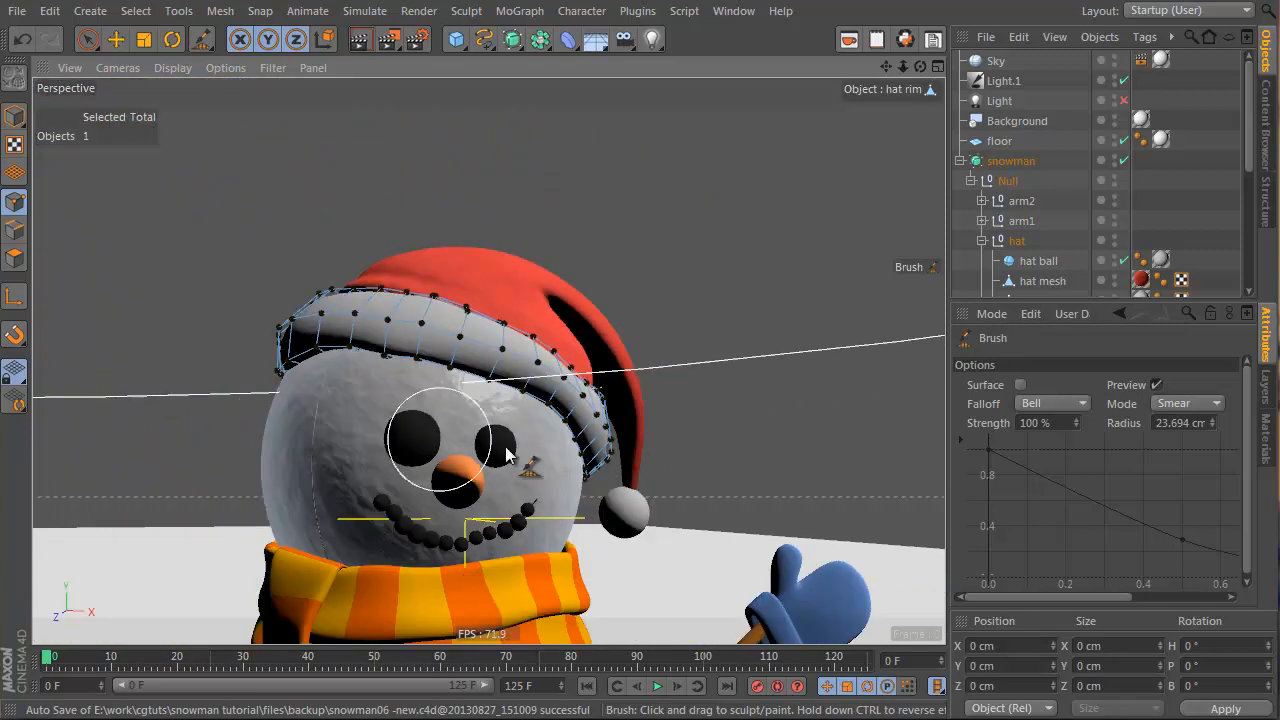
{"action": "mouse_move", "coordinate": [506, 452]}
{"action": "left_mouse_down", "text": "alt"}
{"action": "mouse_move", "coordinate": [443, 435]}
{"action": "mouse_move", "coordinate": [348, 446]}
{"action": "left_mouse_up", "text": "alt"}
{"action": "right_click_drag", "start_coordinate": [346, 443], "coordinate": [371, 428], "text": "alt"}
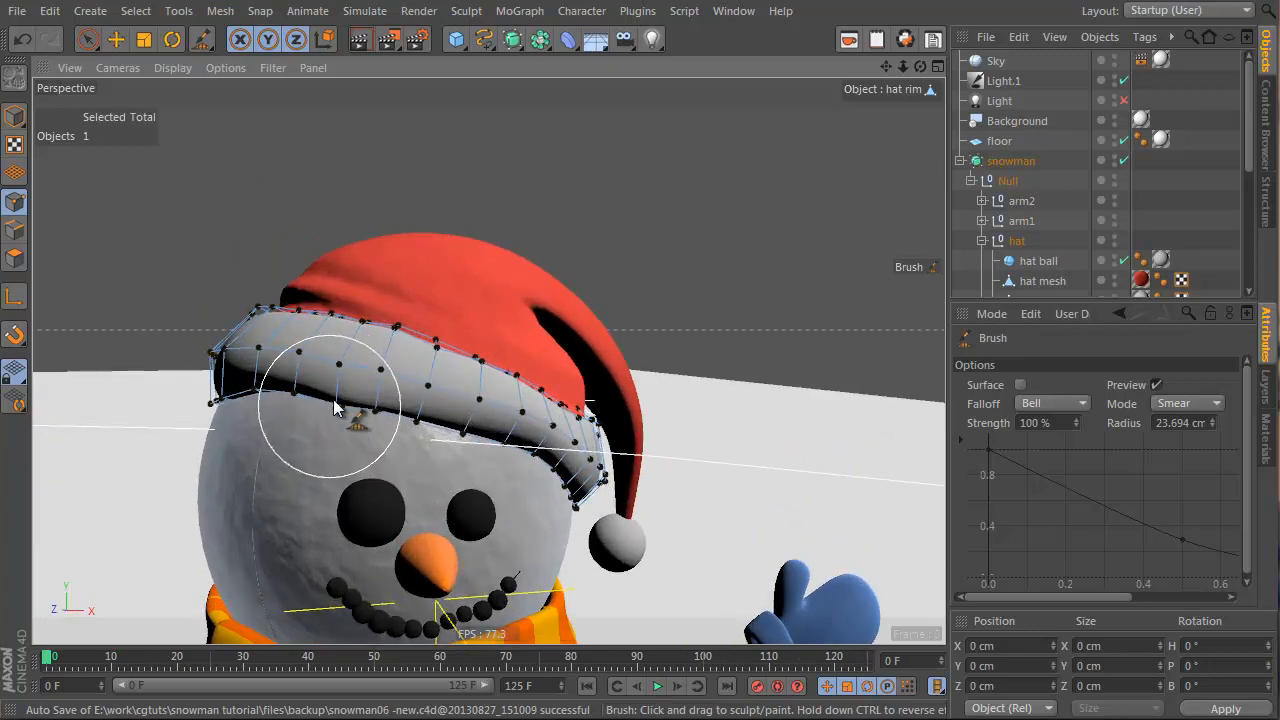
{"action": "right_click_drag", "start_coordinate": [486, 457], "coordinate": [475, 555], "text": "alt"}
{"action": "middle_click_drag", "start_coordinate": [475, 555], "coordinate": [361, 391], "text": "alt"}
{"action": "left_click_drag", "start_coordinate": [361, 391], "coordinate": [360, 384], "text": "alt"}
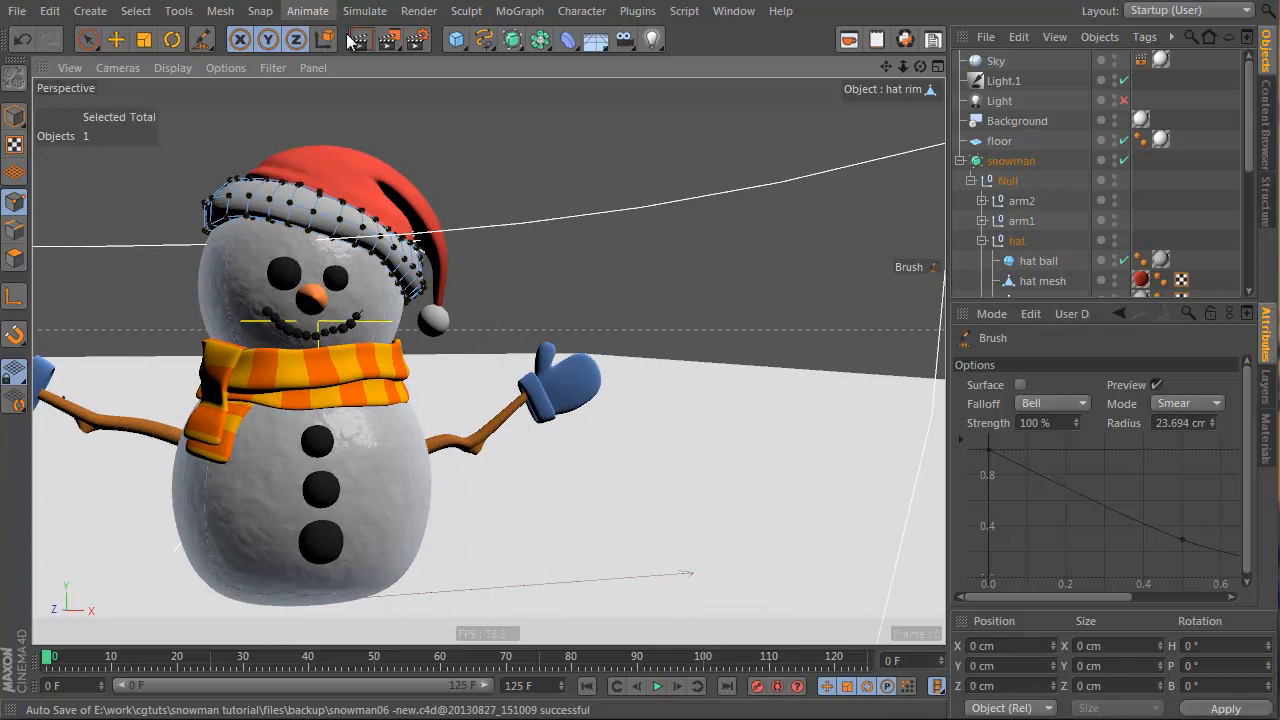
{"action": "left_click", "coordinate": [352, 40]}
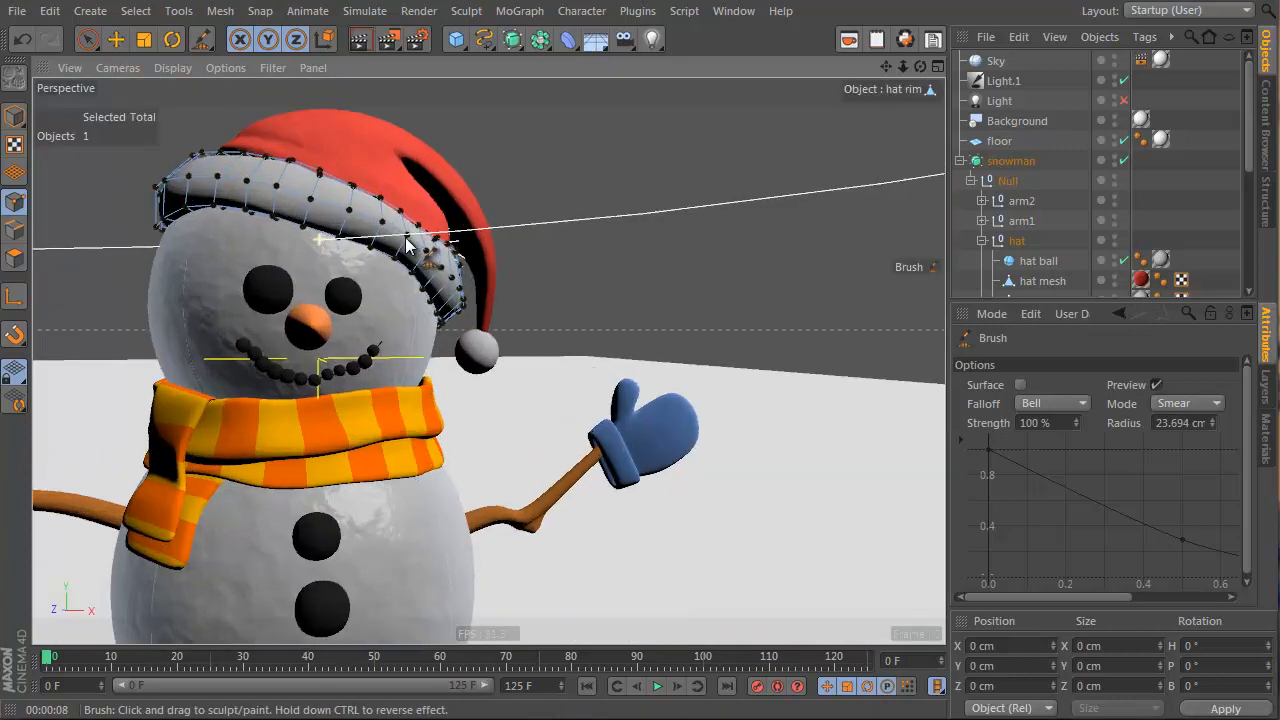
Smear the rim points up and right again, then frame the snowman's front and render
{"action": "left_click_drag", "start_coordinate": [265, 218], "coordinate": [362, 226], "text": "alt"}
{"action": "middle_click_drag", "start_coordinate": [291, 237], "coordinate": [308, 237]}
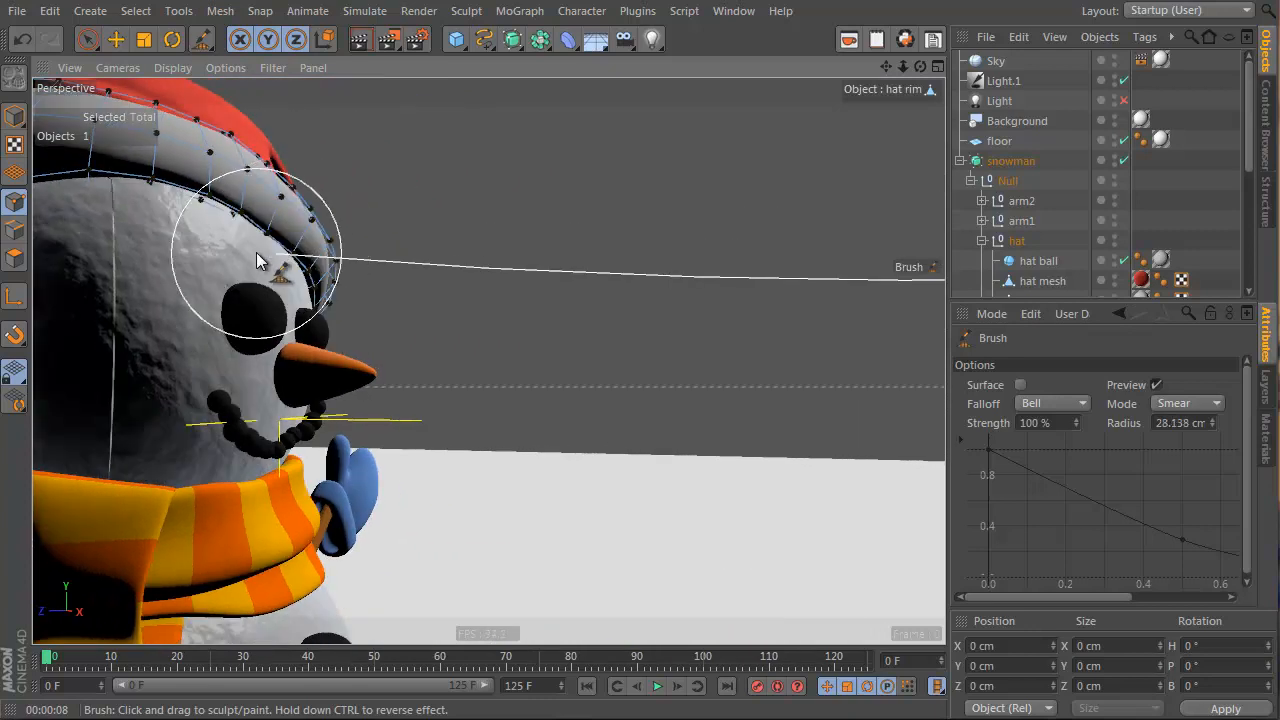
{"action": "left_click_drag", "start_coordinate": [268, 250], "coordinate": [234, 223]}
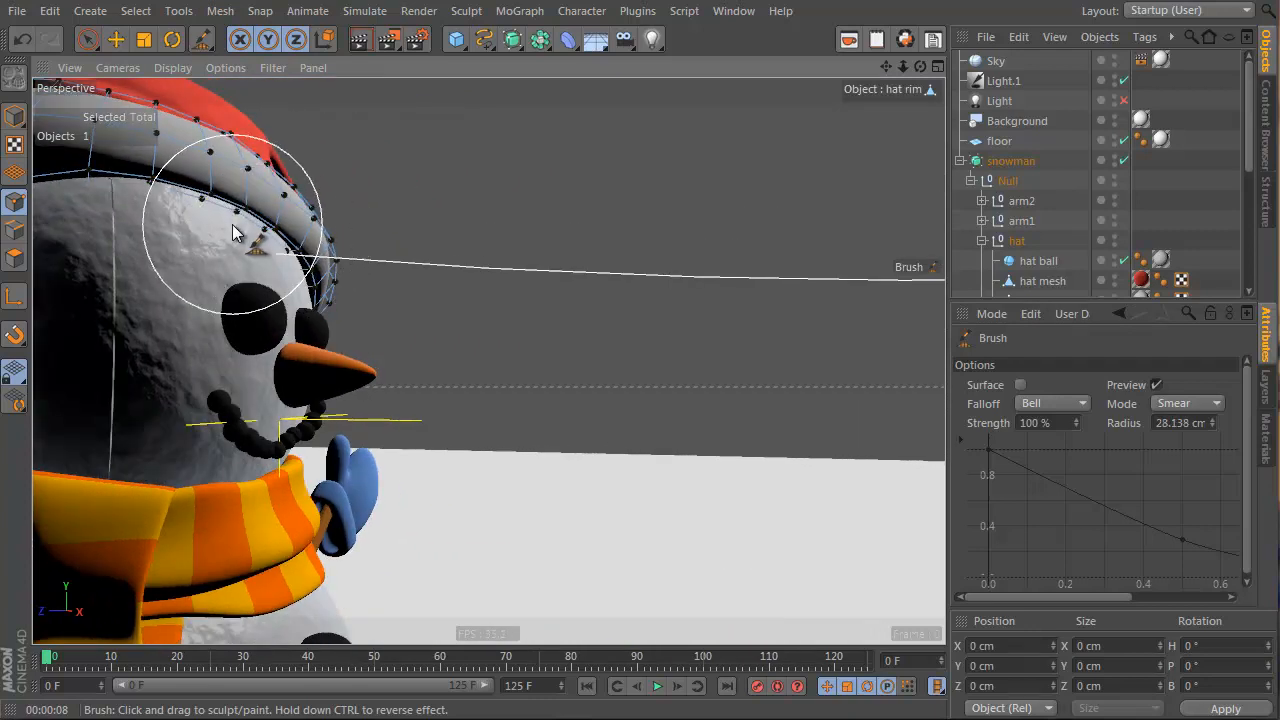
{"action": "right_click_drag", "start_coordinate": [361, 297], "coordinate": [160, 316], "text": "alt"}
{"action": "left_click_drag", "start_coordinate": [327, 337], "coordinate": [62, 385], "text": "alt"}
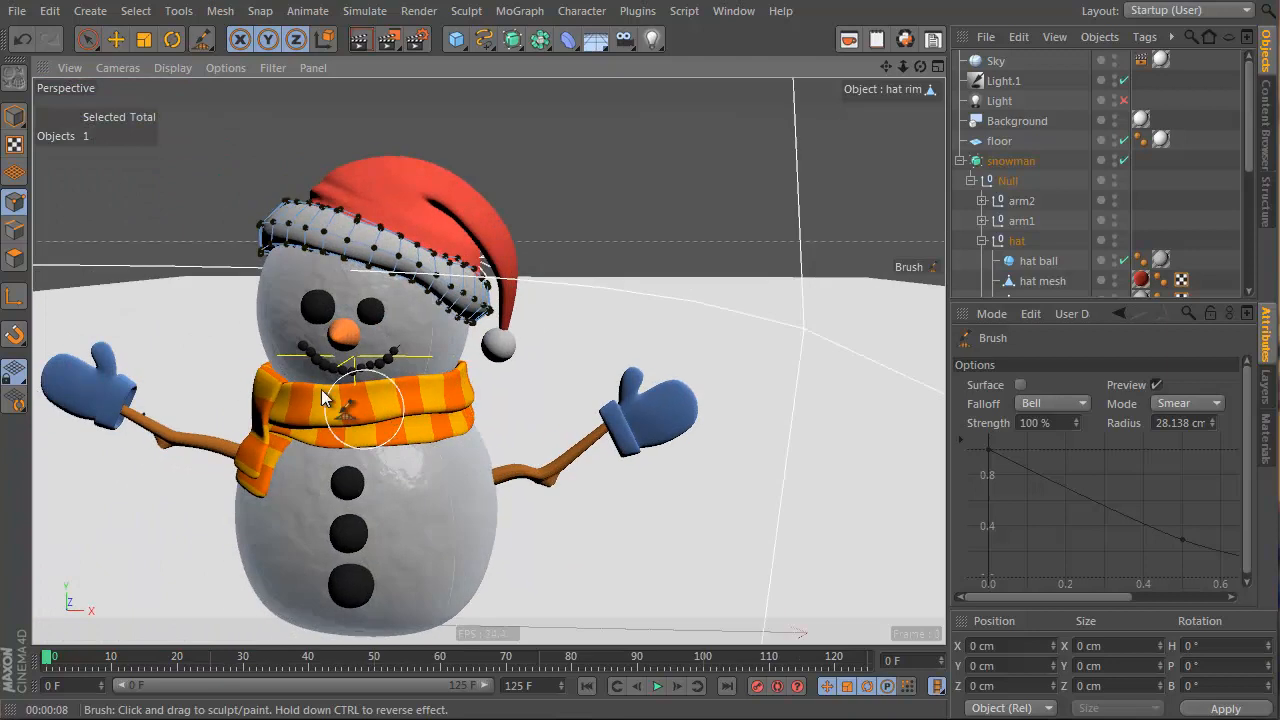
{"action": "middle_click_drag", "start_coordinate": [368, 405], "coordinate": [250, 375], "text": "alt"}
{"action": "right_click_drag", "start_coordinate": [253, 373], "coordinate": [315, 372], "text": "alt"}
{"action": "left_click_drag", "start_coordinate": [314, 371], "coordinate": [369, 351], "text": "alt"}
{"action": "right_click_drag", "start_coordinate": [290, 372], "coordinate": [252, 378], "text": "alt"}
{"action": "middle_click_drag", "start_coordinate": [252, 378], "coordinate": [308, 384], "text": "alt"}
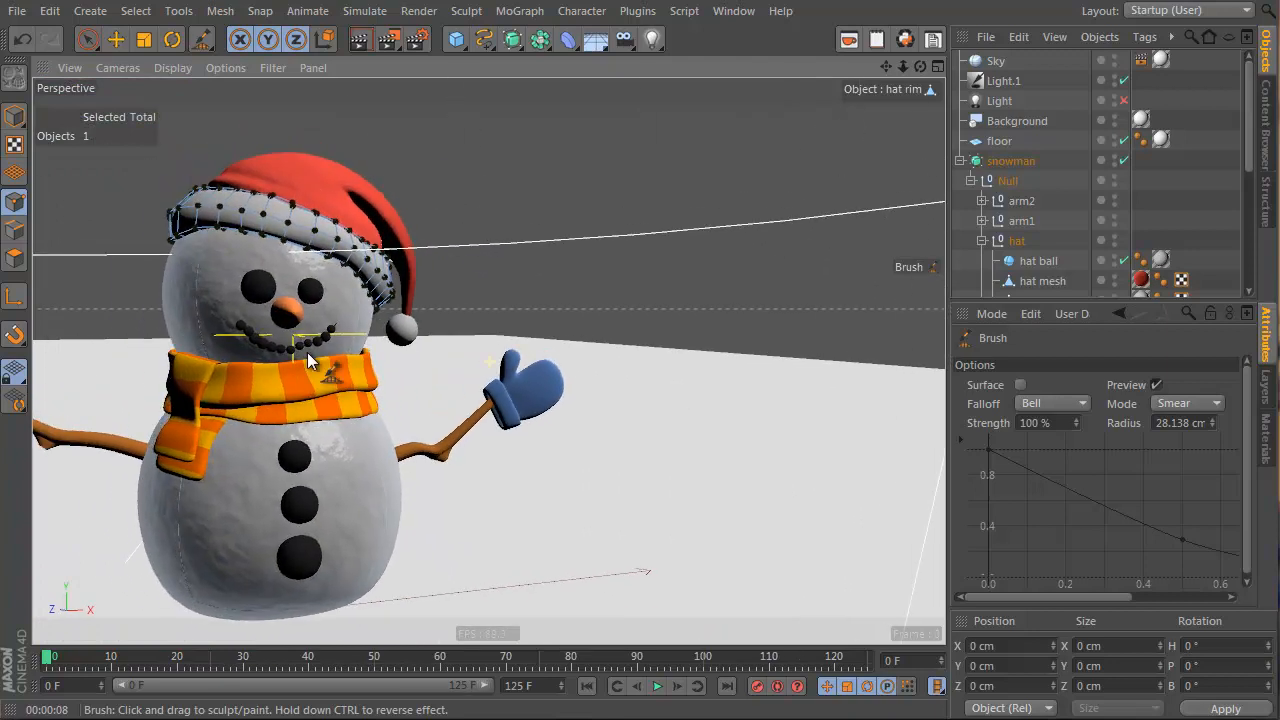
{"action": "left_click", "coordinate": [369, 45]}
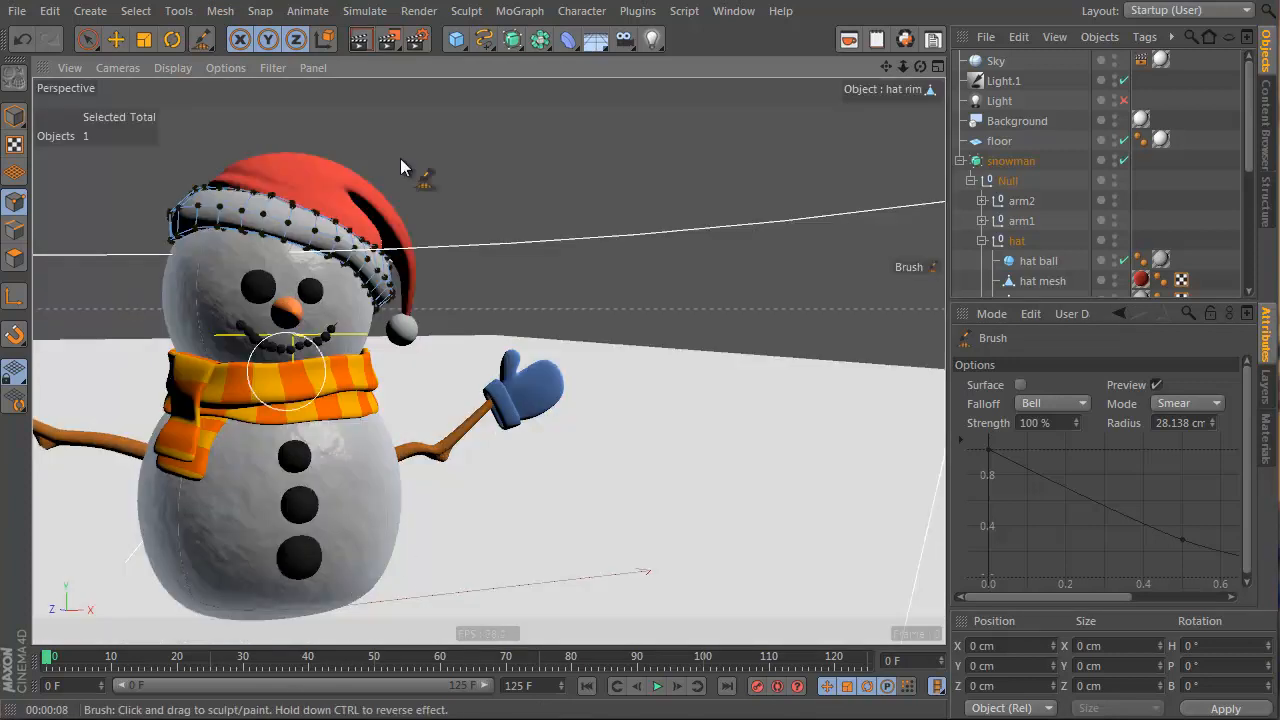
Raise the har fur material's bump strength to 100%, test-rendering along the way
{"action": "left_click", "coordinate": [1264, 436]}
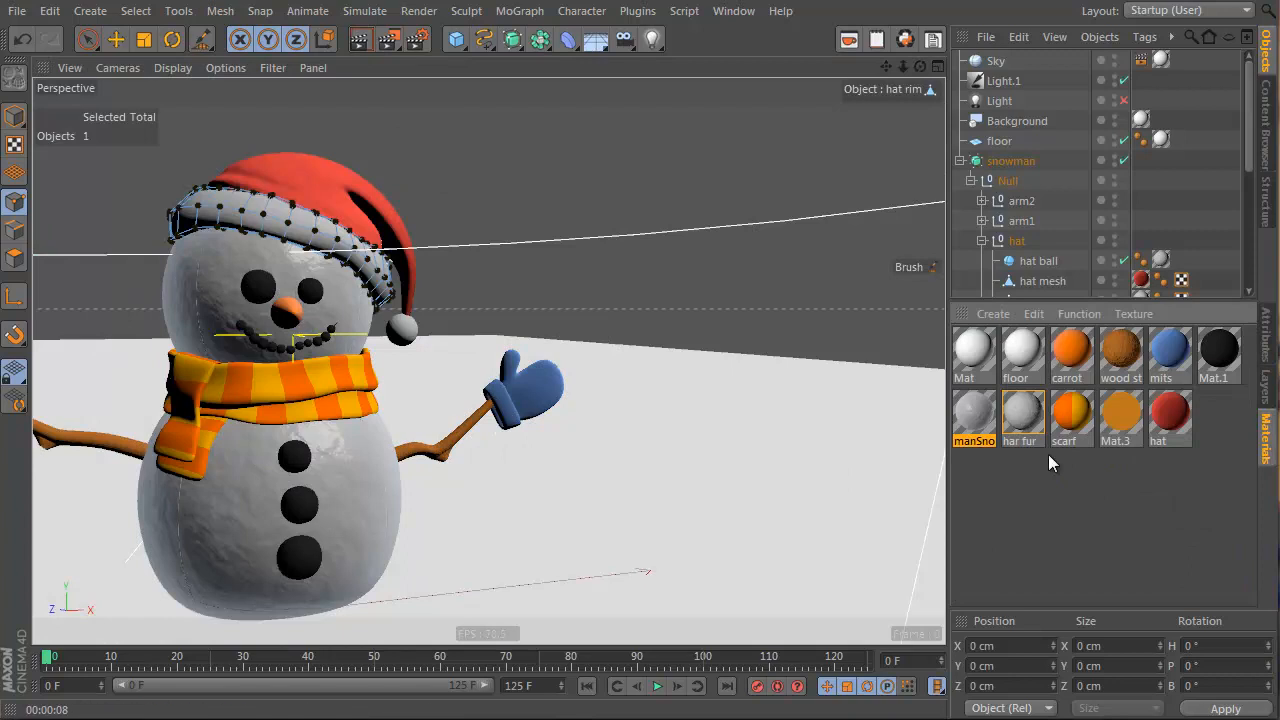
{"action": "double_click", "coordinate": [1027, 421]}
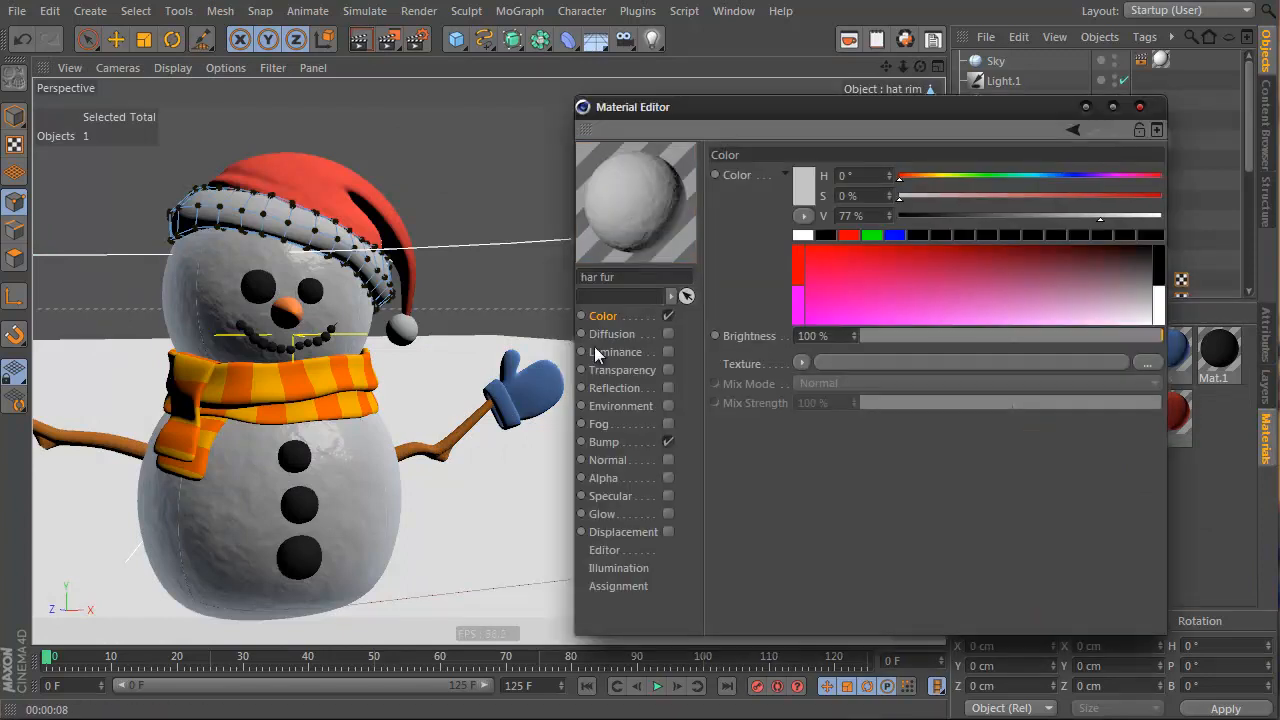
{"action": "left_click", "coordinate": [604, 442]}
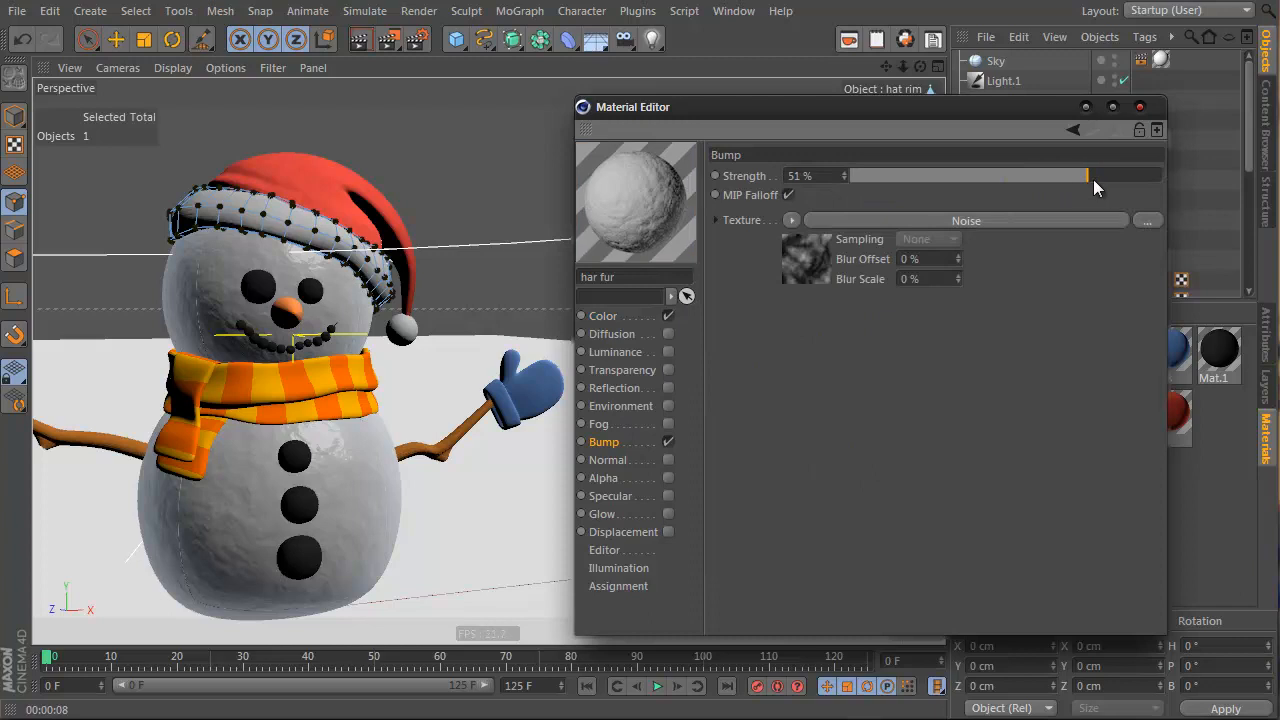
{"action": "left_click_drag", "start_coordinate": [1093, 179], "coordinate": [1107, 179]}
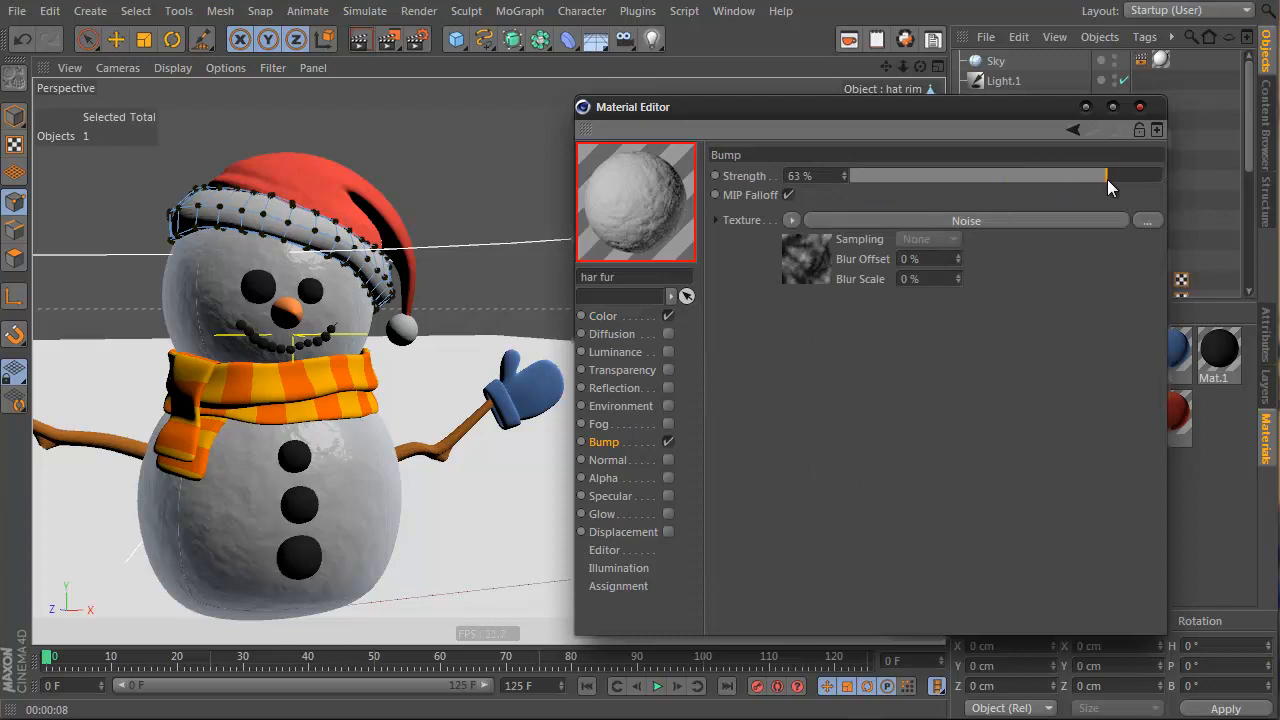
{"action": "left_click", "coordinate": [359, 41]}
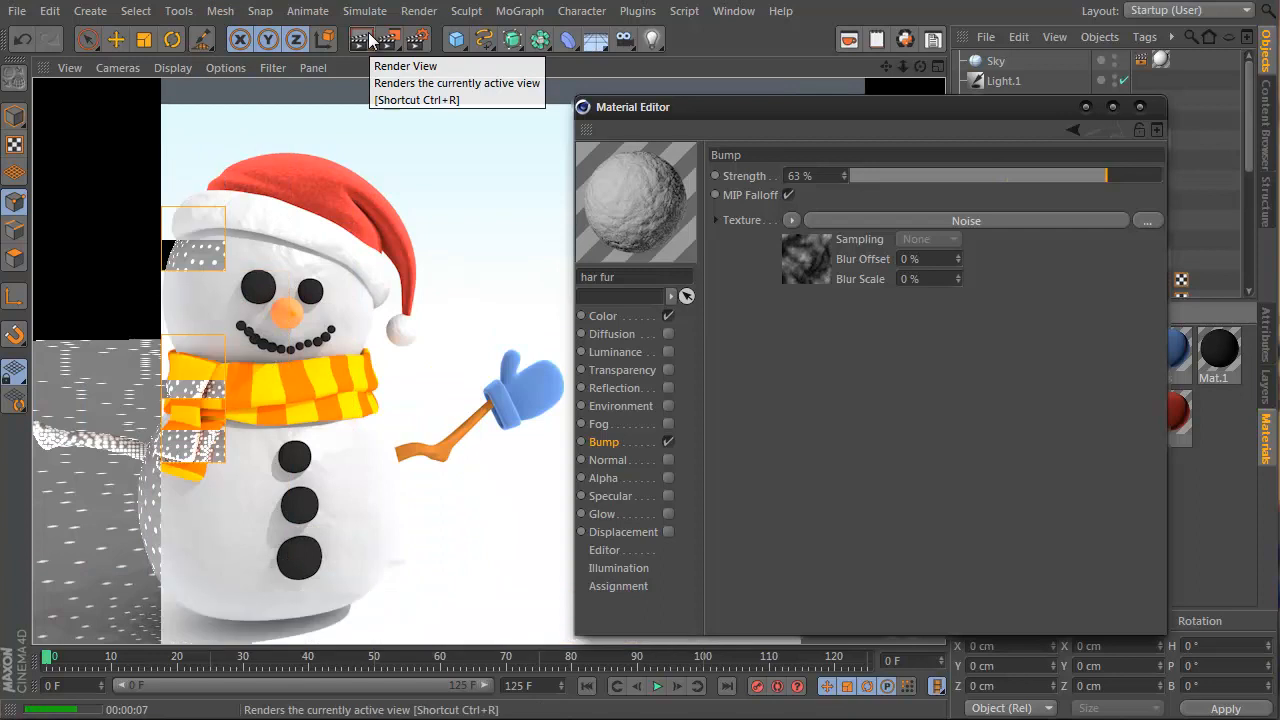
{"action": "left_click", "coordinate": [815, 92]}
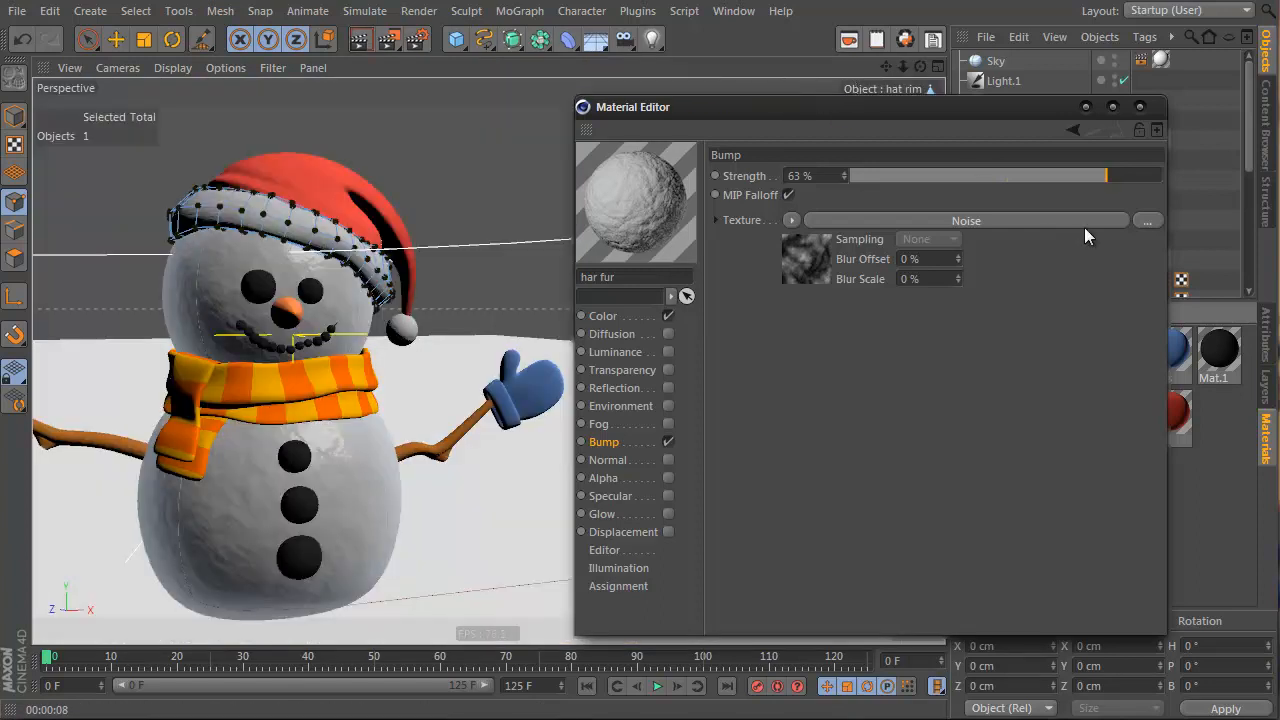
{"action": "left_click_drag", "start_coordinate": [1112, 176], "coordinate": [1195, 171]}
{"action": "left_click", "coordinate": [358, 38]}
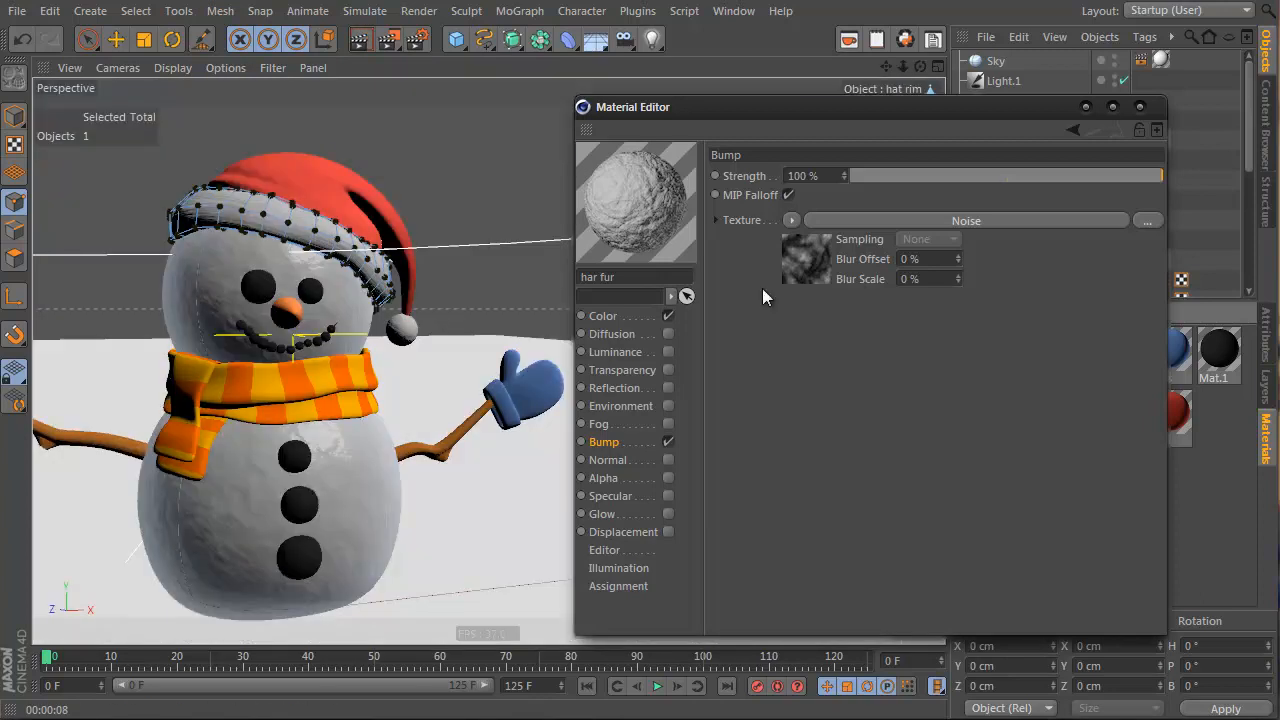
Increase the contrast of the har fur bump's Noise shader
{"action": "left_click", "coordinate": [790, 221]}
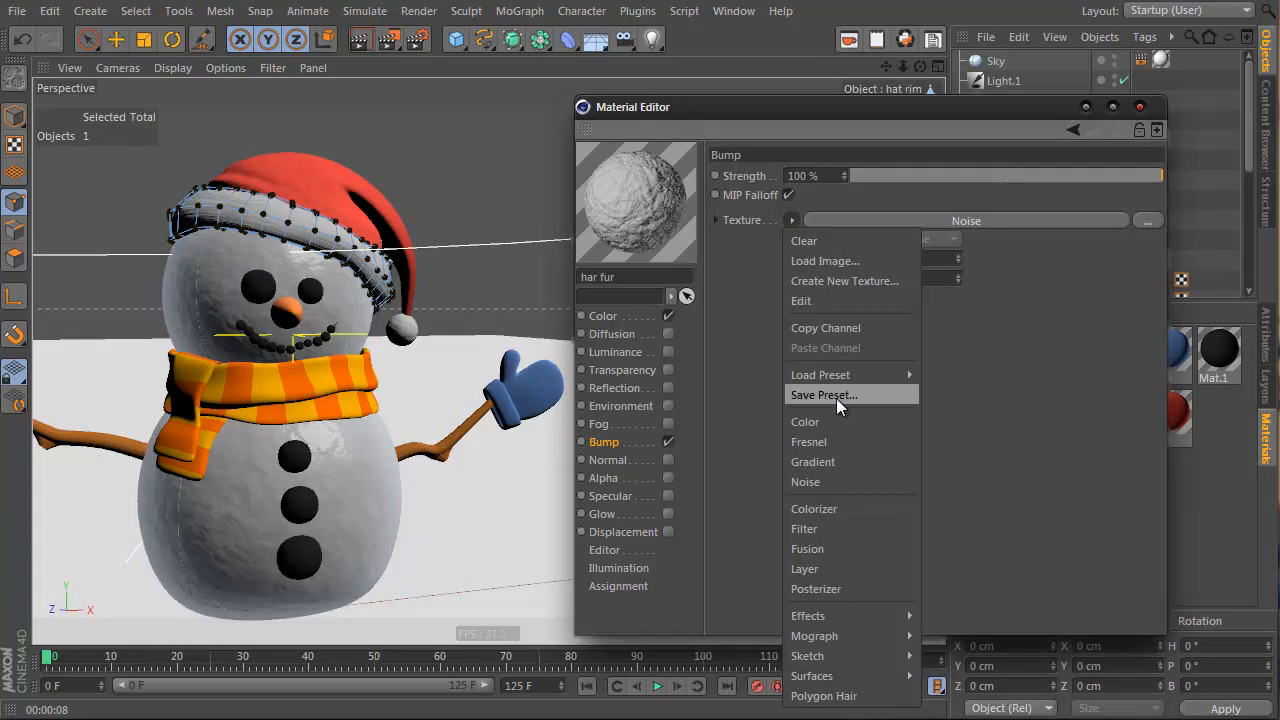
{"action": "left_click", "coordinate": [1008, 307]}
{"action": "left_click", "coordinate": [813, 261]}
{"action": "scroll", "coordinate": [984, 340], "scroll_direction": "down", "scroll_amount": 3}
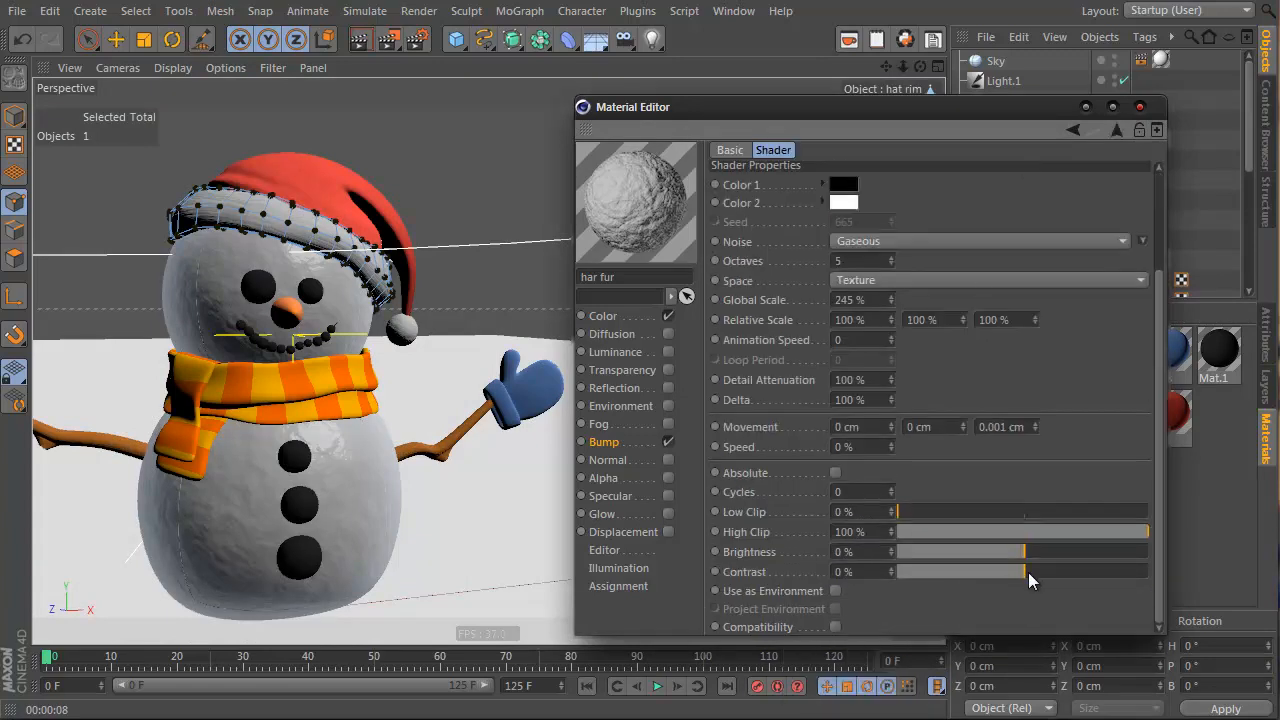
{"action": "left_click_drag", "start_coordinate": [1028, 572], "coordinate": [1067, 579]}
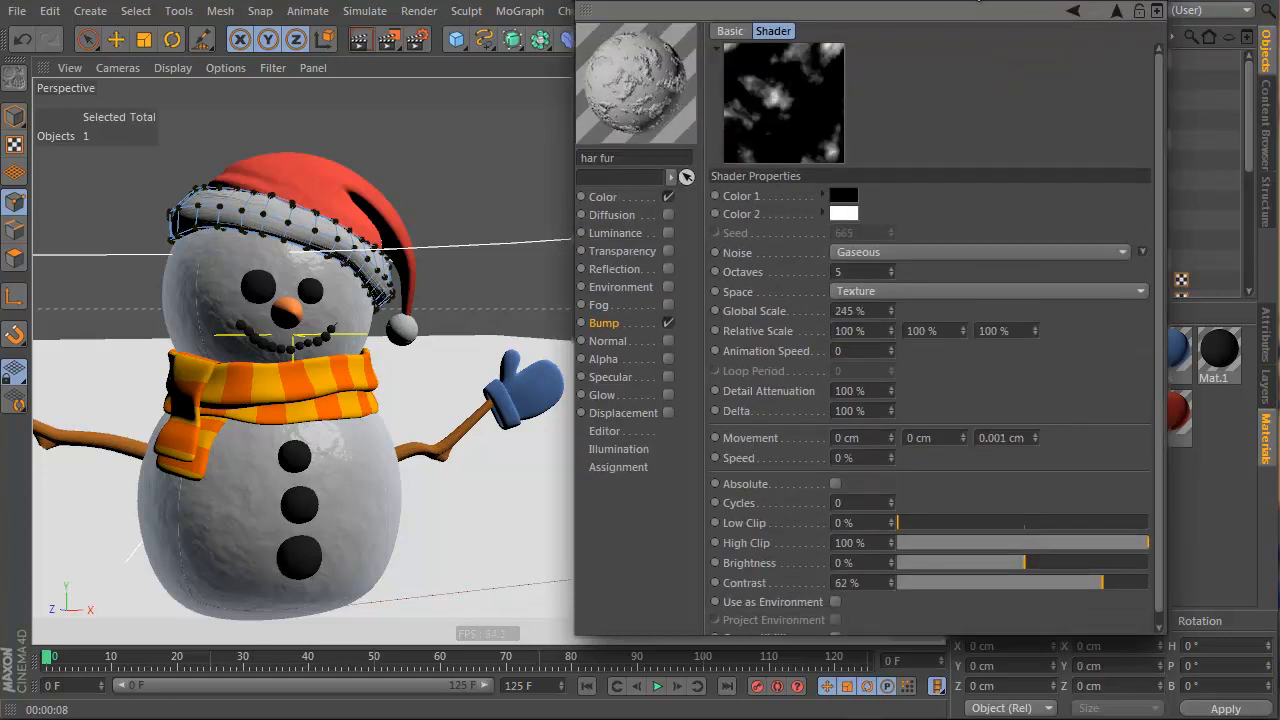
{"action": "left_click_drag", "start_coordinate": [975, 0], "coordinate": [955, 30]}
{"action": "left_click_drag", "start_coordinate": [1056, 630], "coordinate": [1001, 628]}
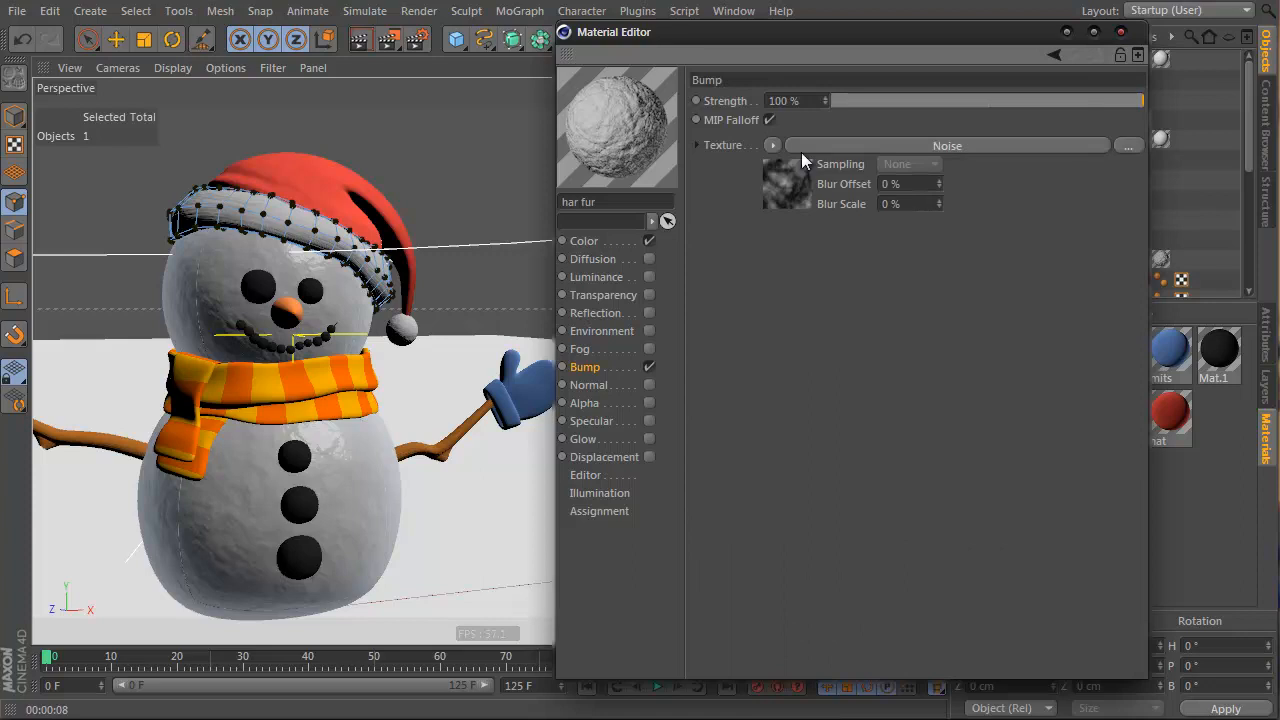
Wrap the har fur Noise bump in a Layer shader with a Brightness/Contrast/Gamma effect and render
{"action": "left_click", "coordinate": [773, 145]}
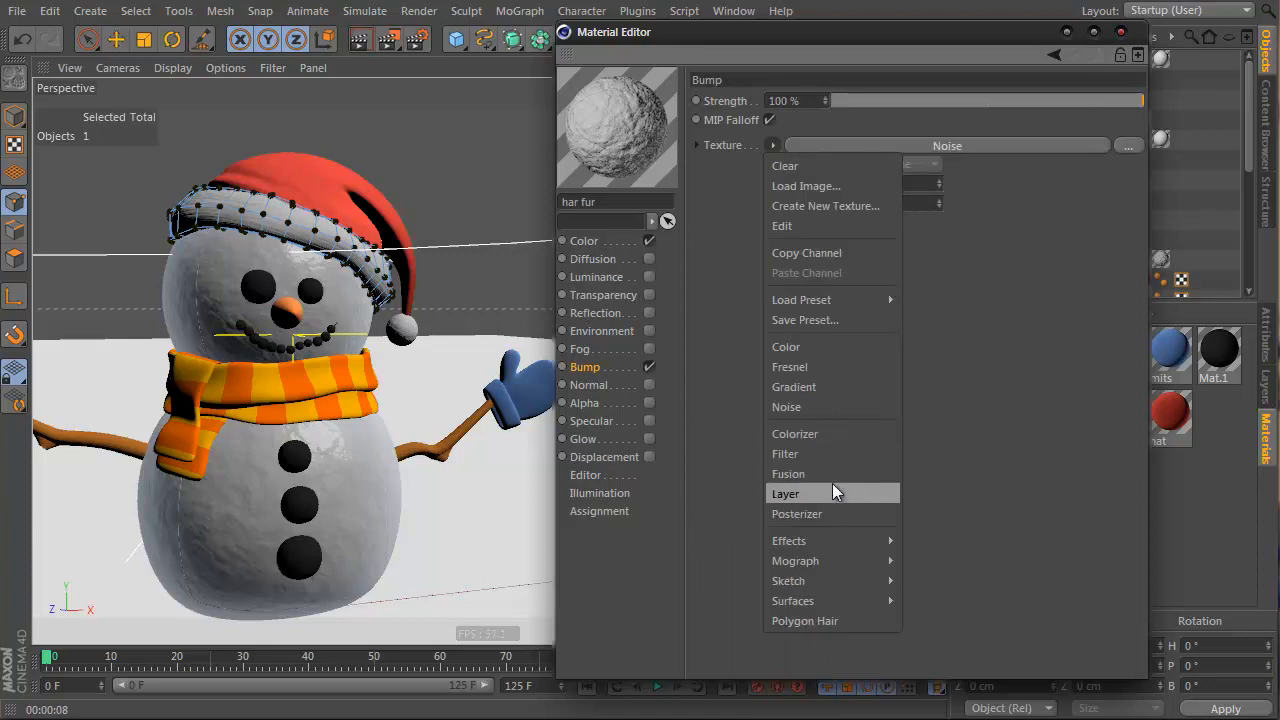
{"action": "left_click", "coordinate": [835, 493]}
{"action": "left_click", "coordinate": [803, 176]}
{"action": "left_click", "coordinate": [871, 259]}
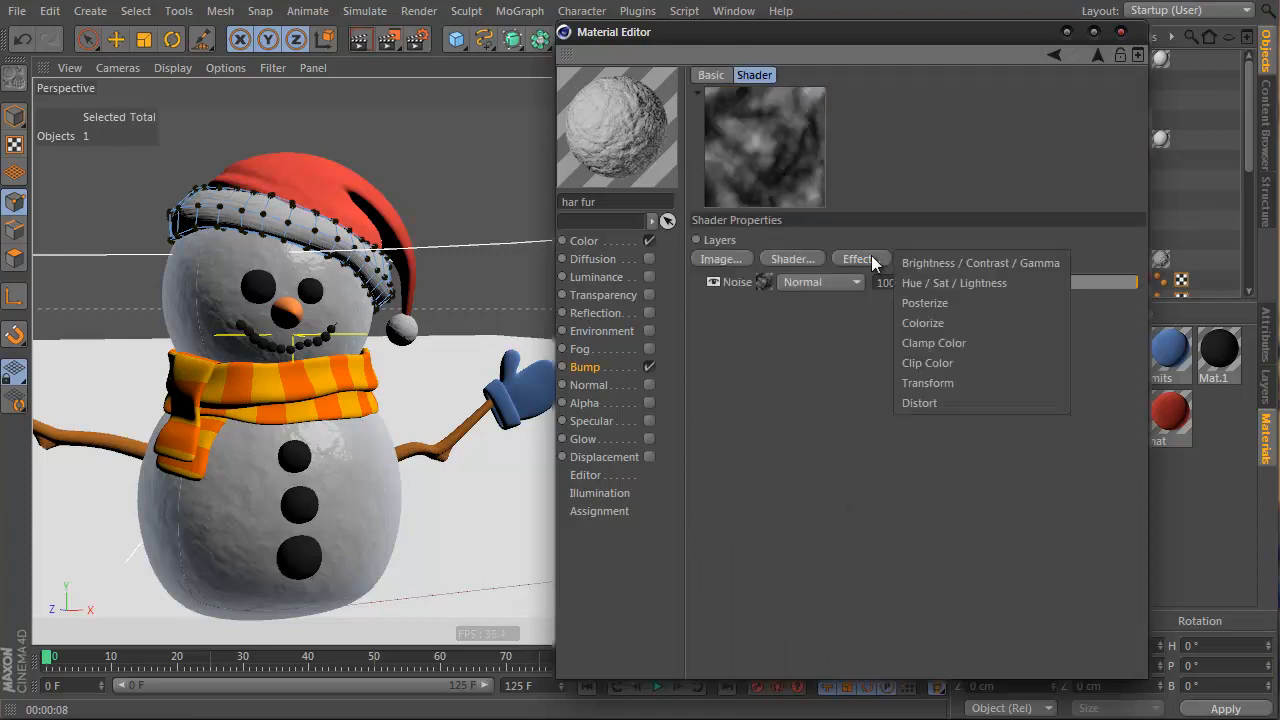
{"action": "left_click", "coordinate": [948, 265]}
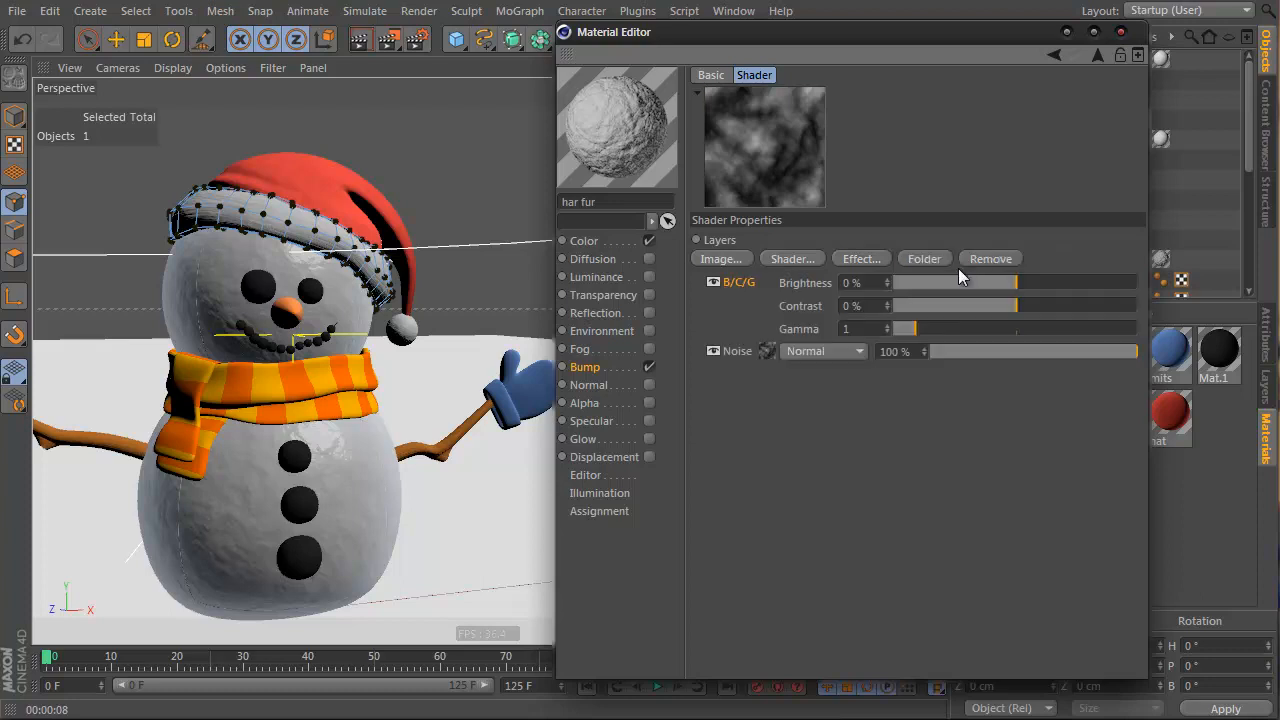
{"action": "left_click_drag", "start_coordinate": [1001, 313], "coordinate": [1072, 315]}
{"action": "left_click_drag", "start_coordinate": [1016, 283], "coordinate": [1125, 312]}
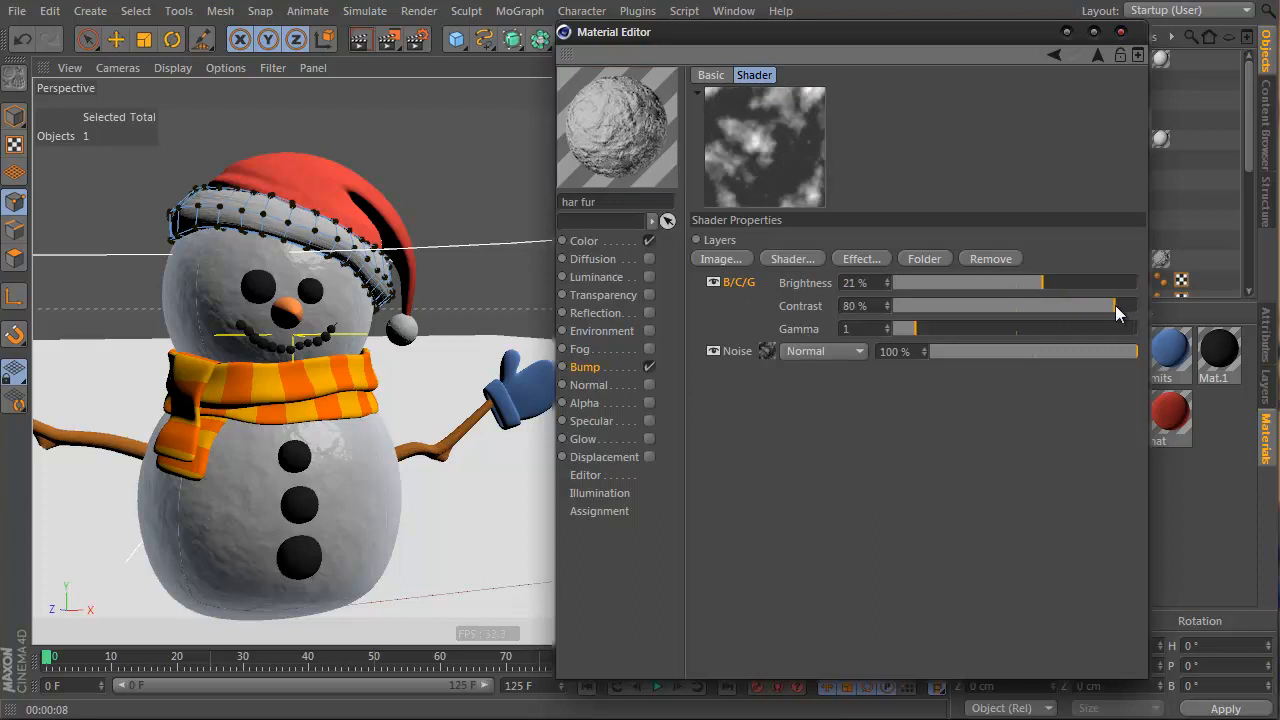
{"action": "left_click", "coordinate": [359, 40]}
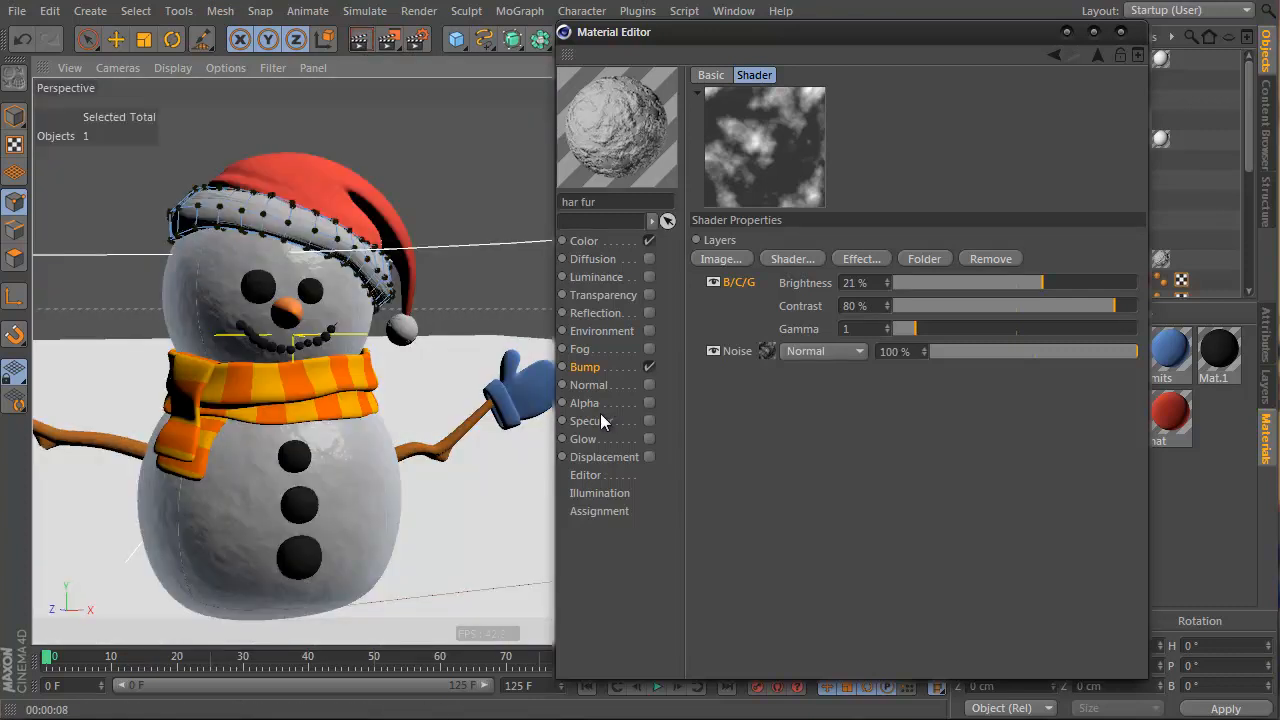
Undo the brightness/contrast effect and bump strength changes
{"action": "left_click_drag", "start_coordinate": [983, 37], "coordinate": [844, 26]}
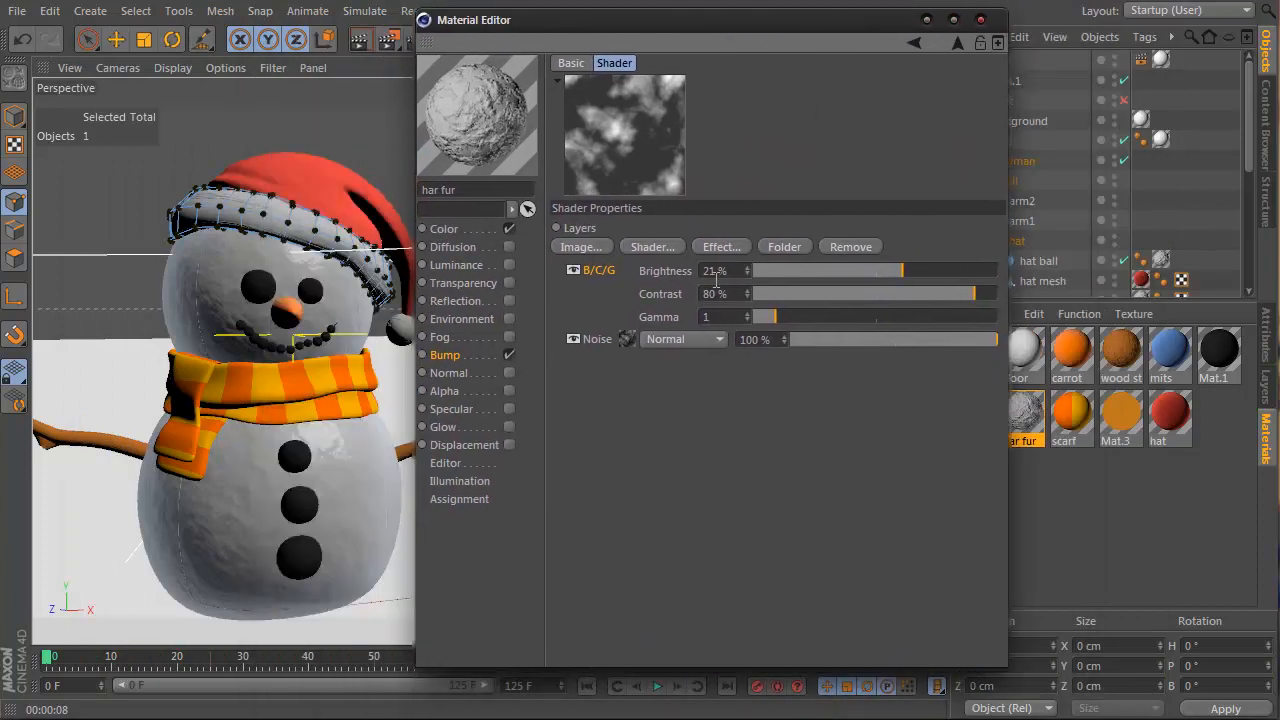
{"action": "key", "text": "ctrl+z"}
{"action": "key", "text": "ctrl+z"}
{"action": "key", "text": "ctrl+z"}
{"action": "key", "text": "ctrl+z"}
{"action": "key", "text": "ctrl+z"}
{"action": "key", "text": "ctrl+z"}
{"action": "key", "text": "ctrl+z"}
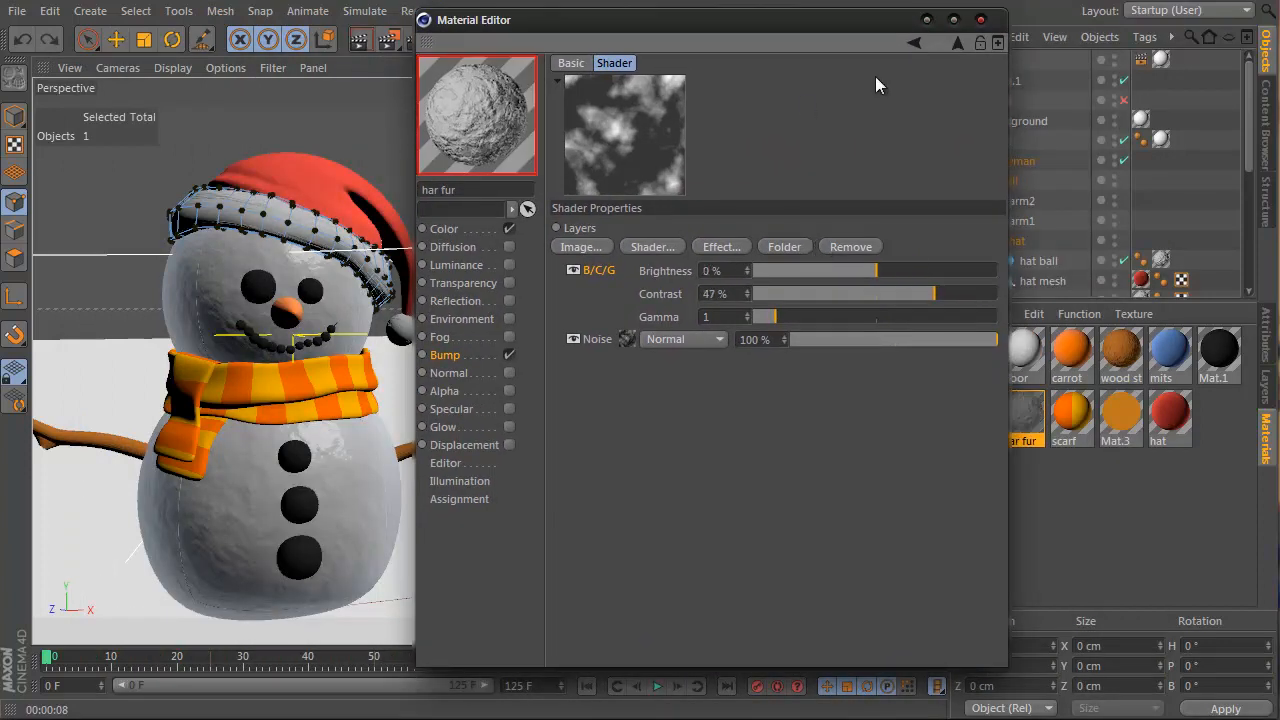
{"action": "key", "text": "ctrl+z"}
{"action": "key", "text": "ctrl+z"}
{"action": "key", "text": "ctrl+z"}
{"action": "key", "text": "ctrl+z"}
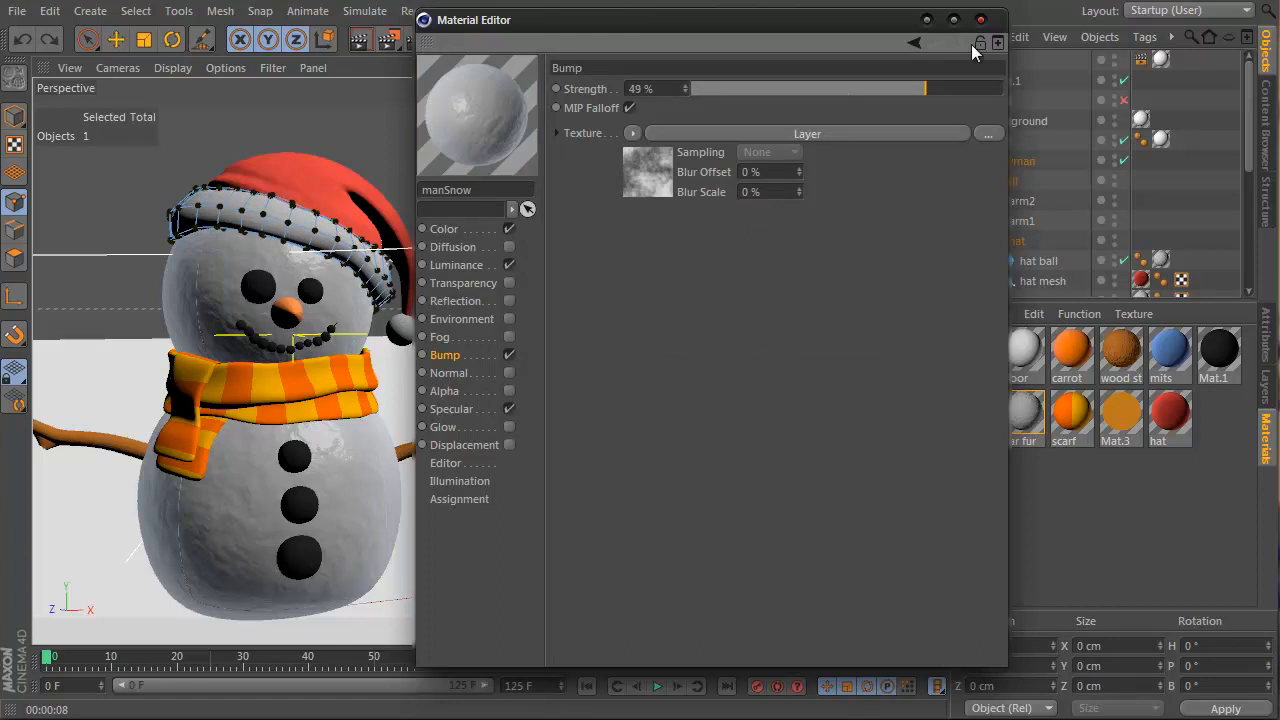
Open the manSnow material and raise its bump strength to 100%, checking with a render
{"action": "left_click", "coordinate": [980, 19]}
{"action": "double_click", "coordinate": [970, 409]}
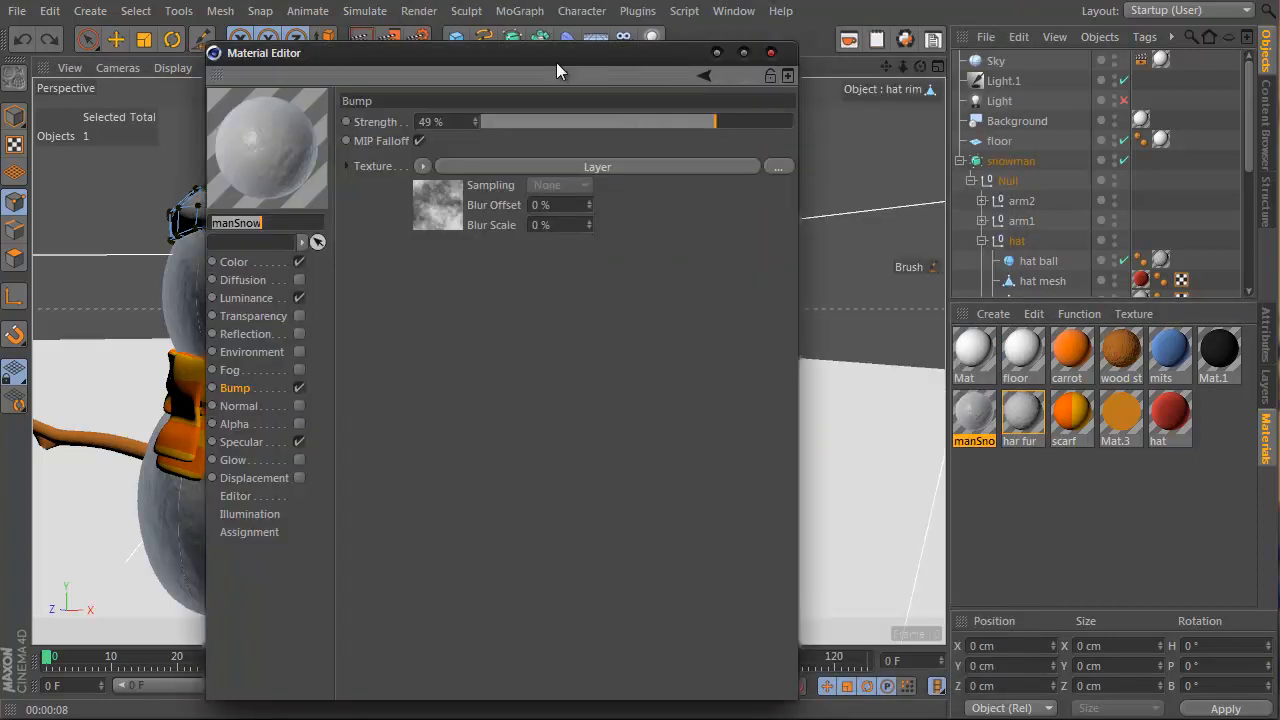
{"action": "left_click_drag", "start_coordinate": [533, 58], "coordinate": [681, 52]}
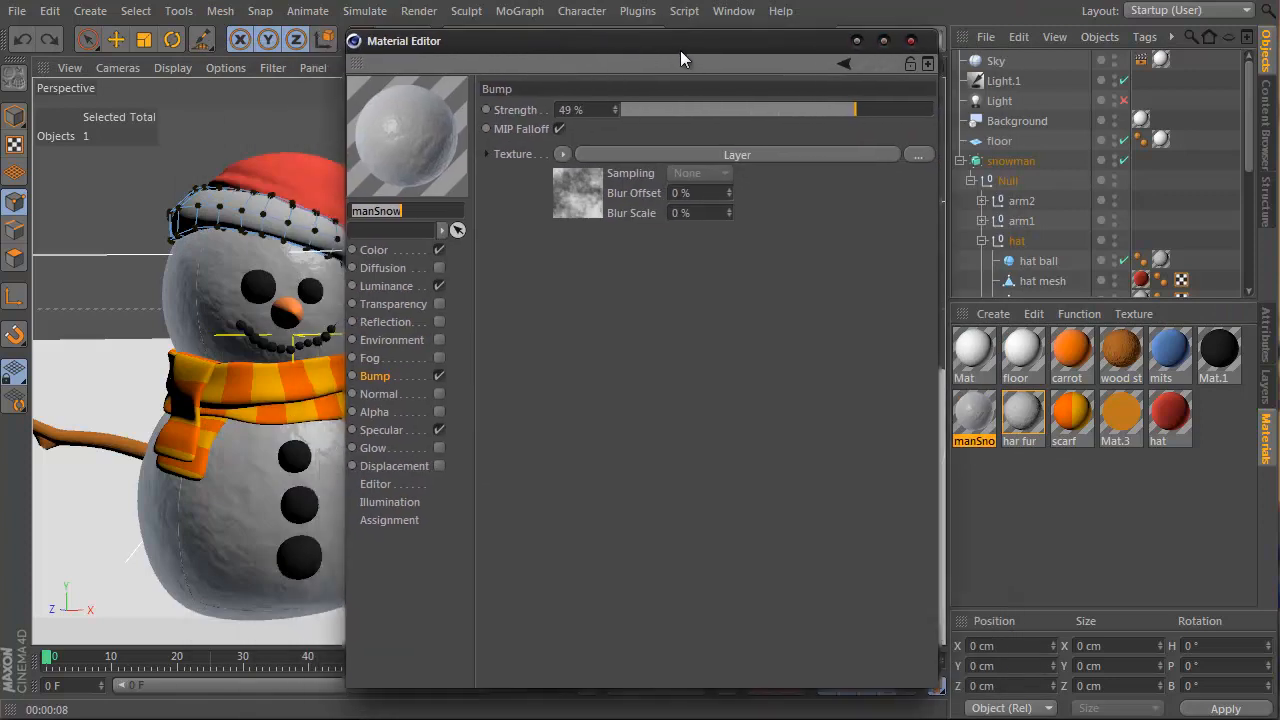
{"action": "left_click", "coordinate": [585, 190]}
{"action": "left_click", "coordinate": [879, 64]}
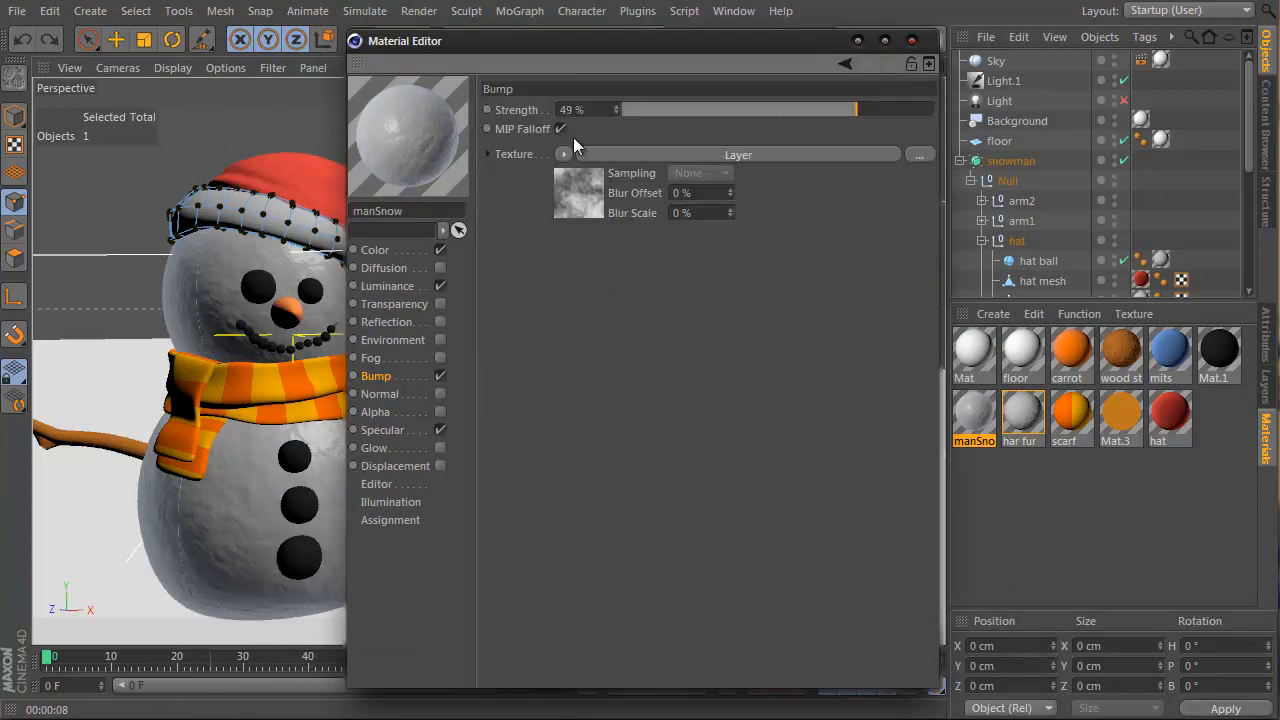
{"action": "left_click", "coordinate": [578, 190]}
{"action": "left_click_drag", "start_coordinate": [692, 35], "coordinate": [937, 44]}
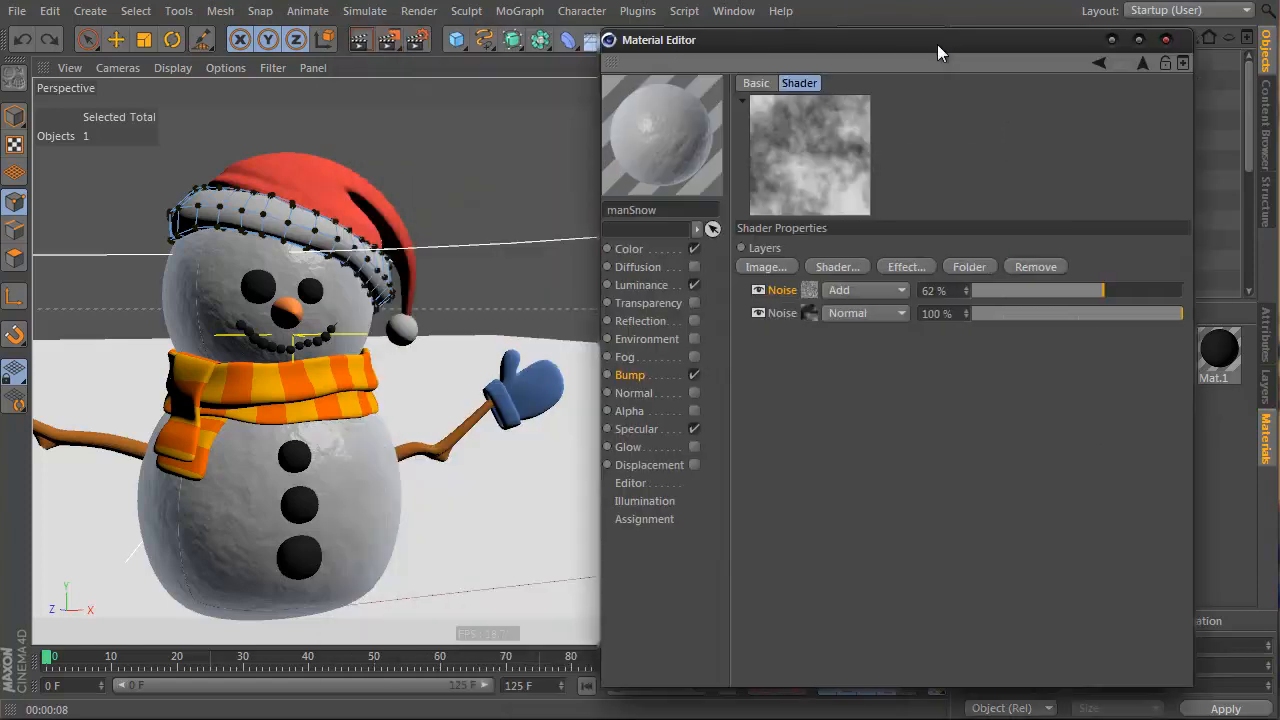
{"action": "left_click", "coordinate": [1126, 60]}
{"action": "left_click_drag", "start_coordinate": [1148, 108], "coordinate": [1224, 119]}
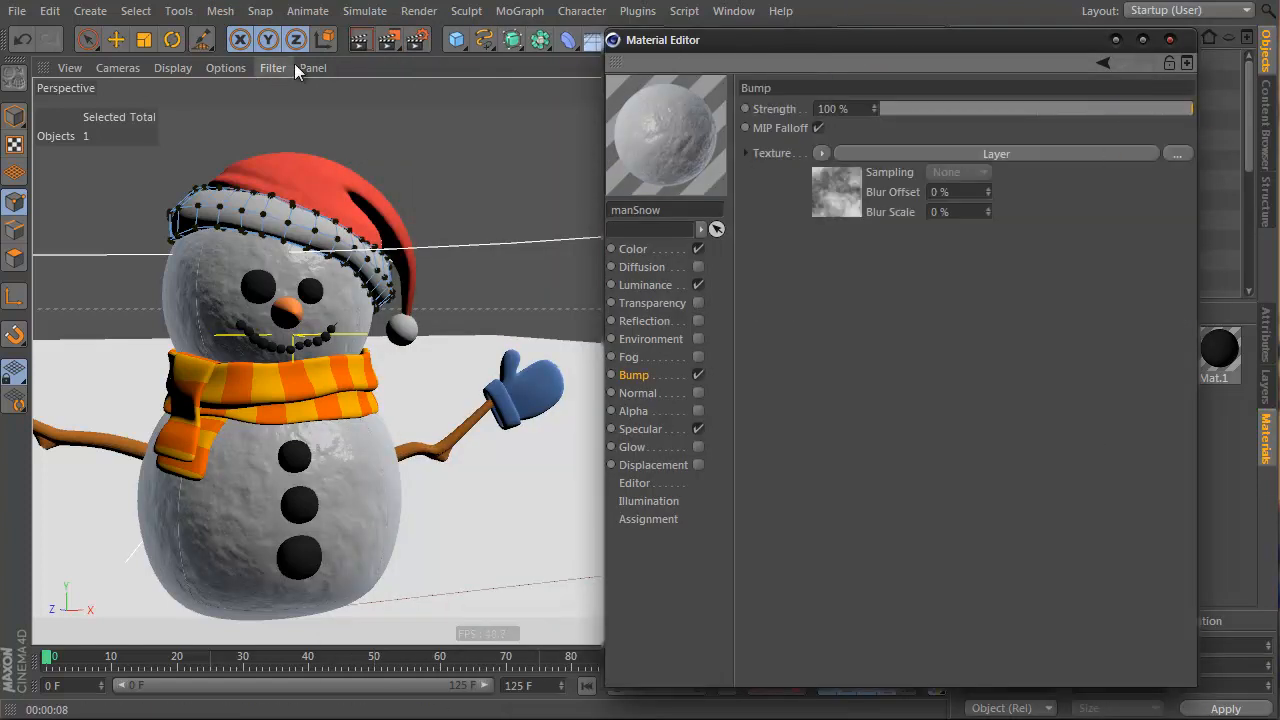
{"action": "left_click", "coordinate": [359, 41]}
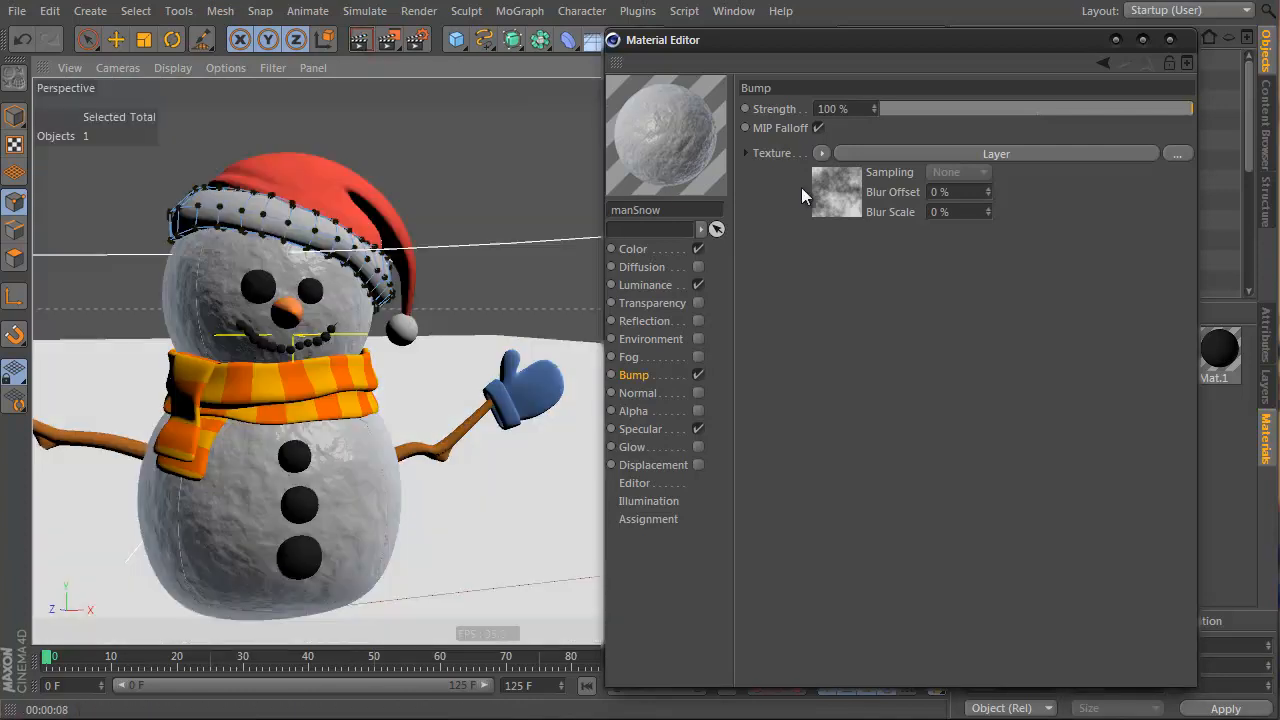
Add a Brightness/Contrast/Gamma layer to the snow bump at 74% contrast and render
{"action": "left_click", "coordinate": [839, 187]}
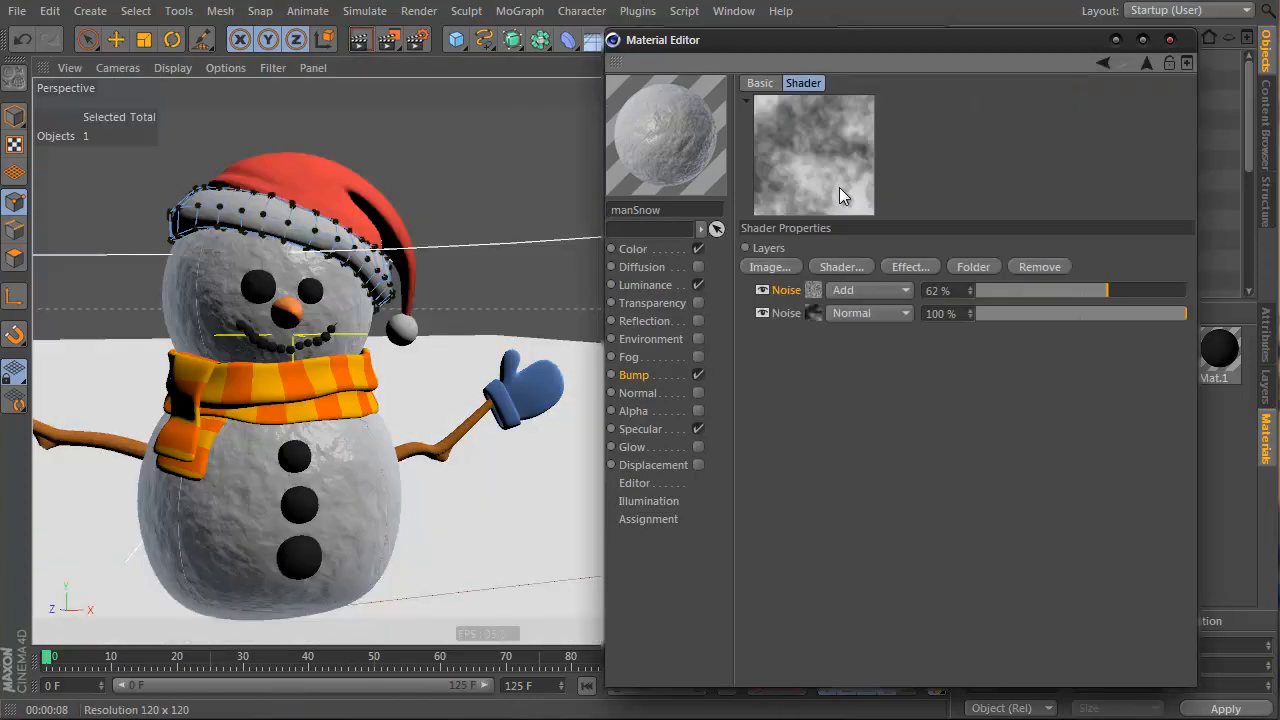
{"action": "left_click", "coordinate": [903, 267]}
{"action": "left_click", "coordinate": [954, 268]}
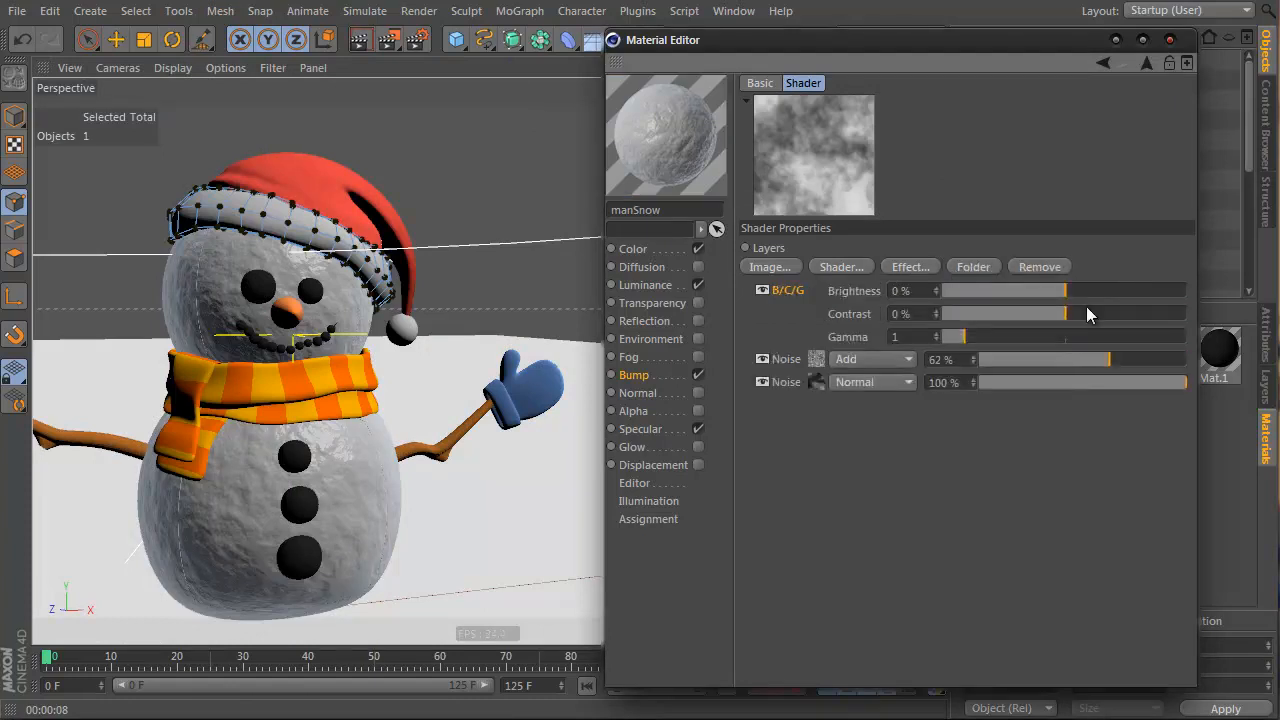
{"action": "left_click_drag", "start_coordinate": [1086, 313], "coordinate": [1156, 314]}
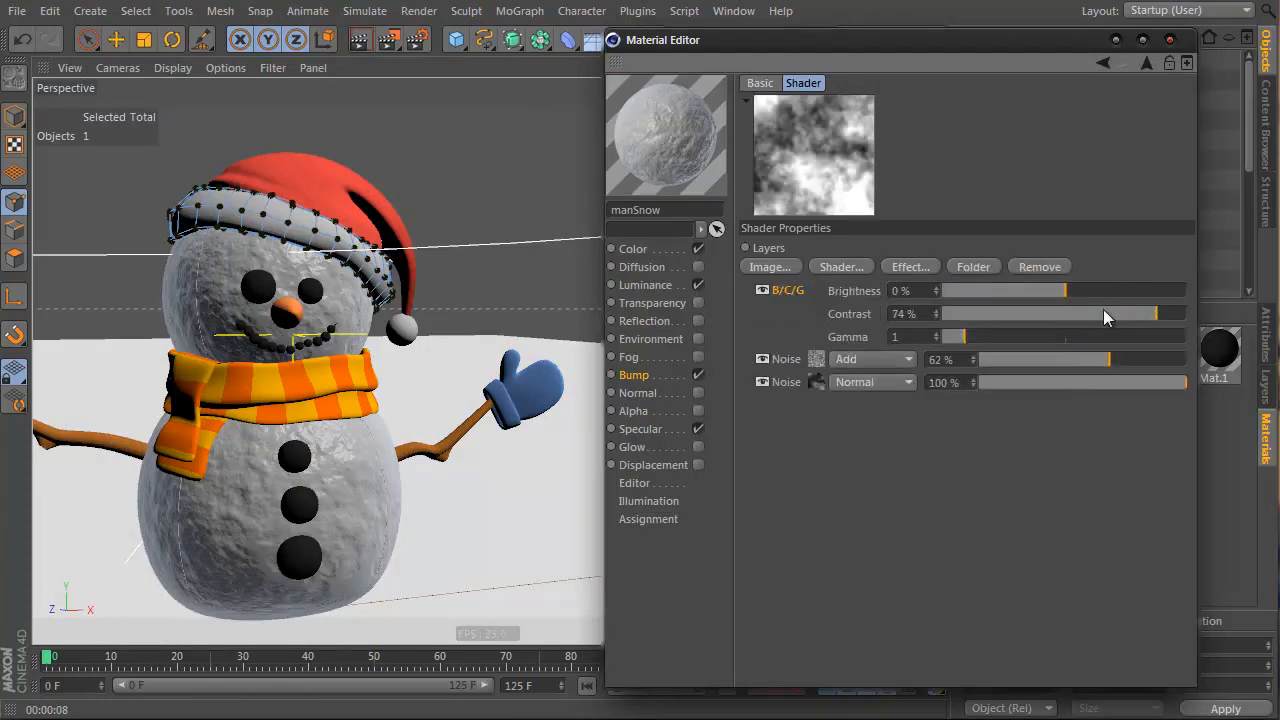
{"action": "left_click", "coordinate": [360, 39]}
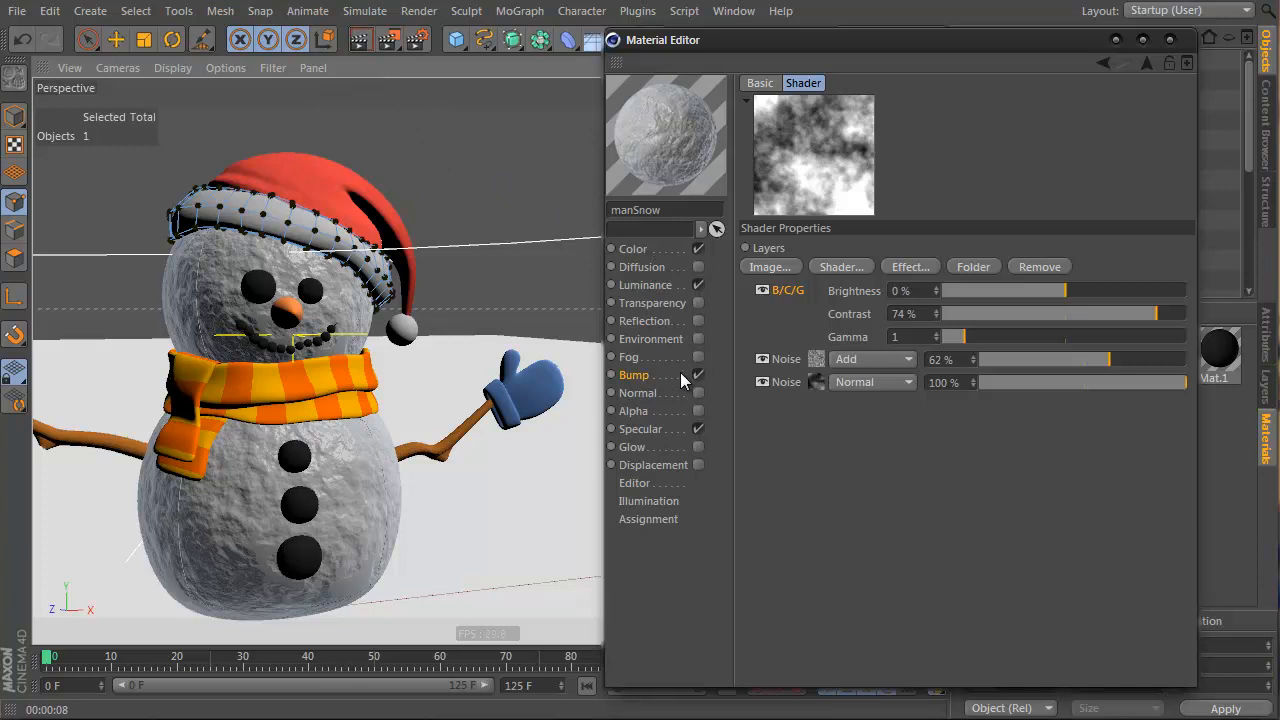
Set manSnow's specular to 7% inner width, 88% width and 46% height, then render
{"action": "left_click", "coordinate": [678, 428]}
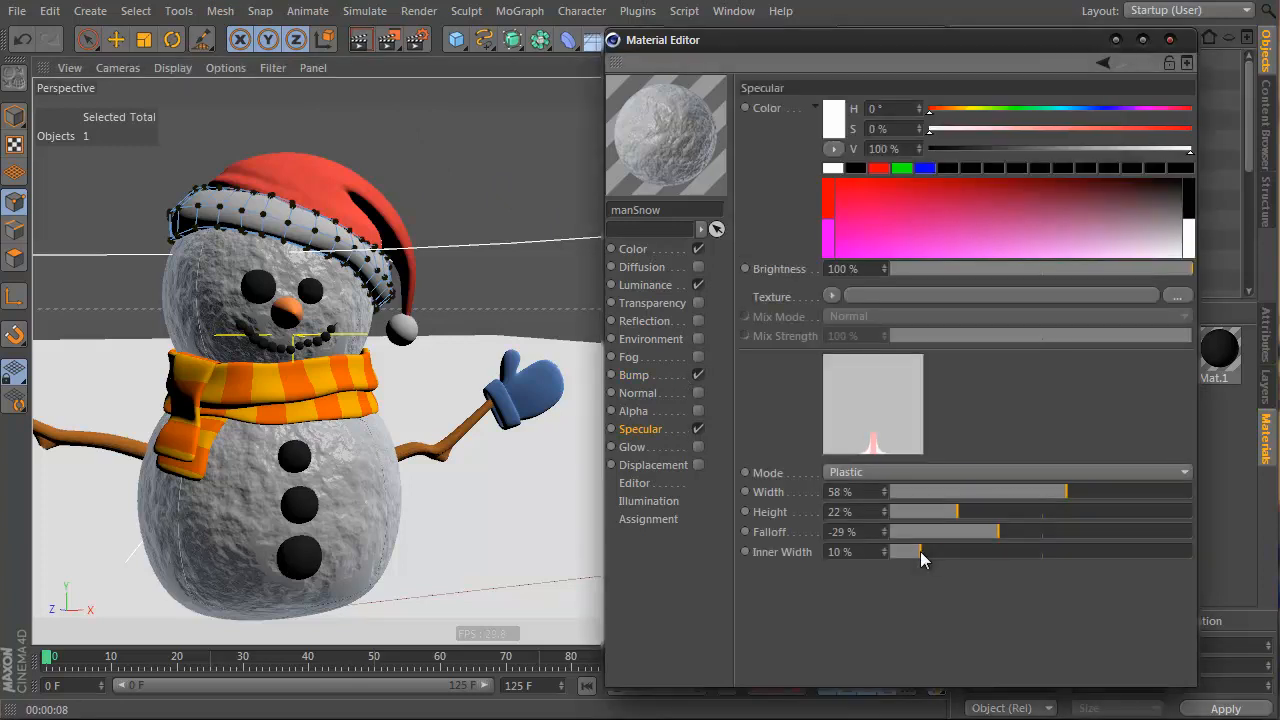
{"action": "left_click_drag", "start_coordinate": [920, 551], "coordinate": [910, 552]}
{"action": "left_click_drag", "start_coordinate": [1087, 492], "coordinate": [1159, 494]}
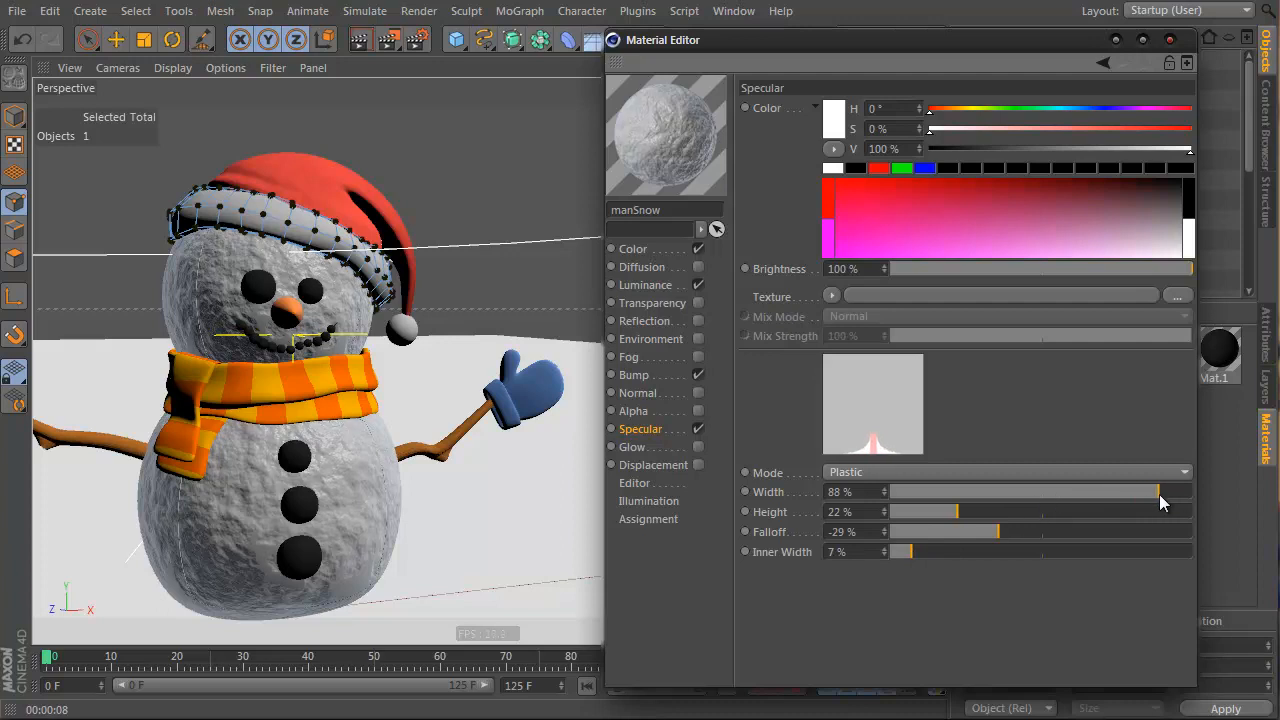
{"action": "left_click_drag", "start_coordinate": [963, 512], "coordinate": [1031, 515]}
{"action": "left_click", "coordinate": [357, 40]}
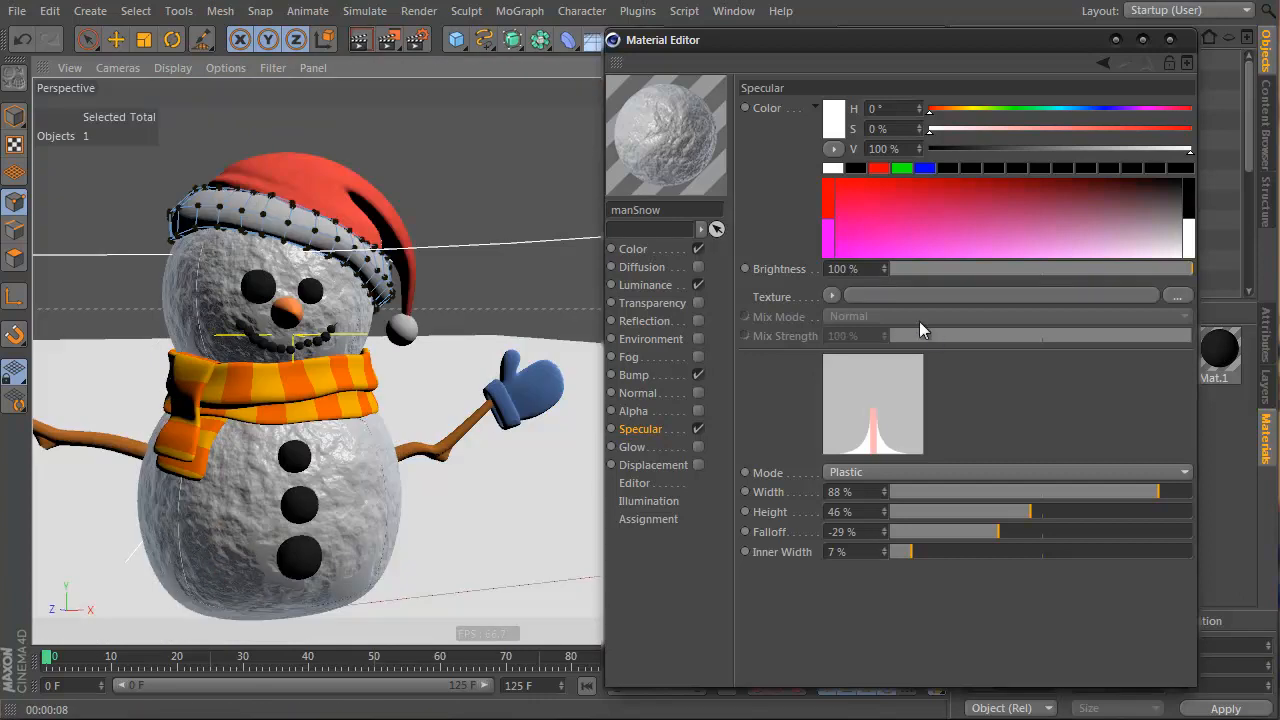
Push manSnow's bump B/C/G contrast to 96%, render, close the editor and select Mat.1
{"action": "left_click", "coordinate": [696, 375]}
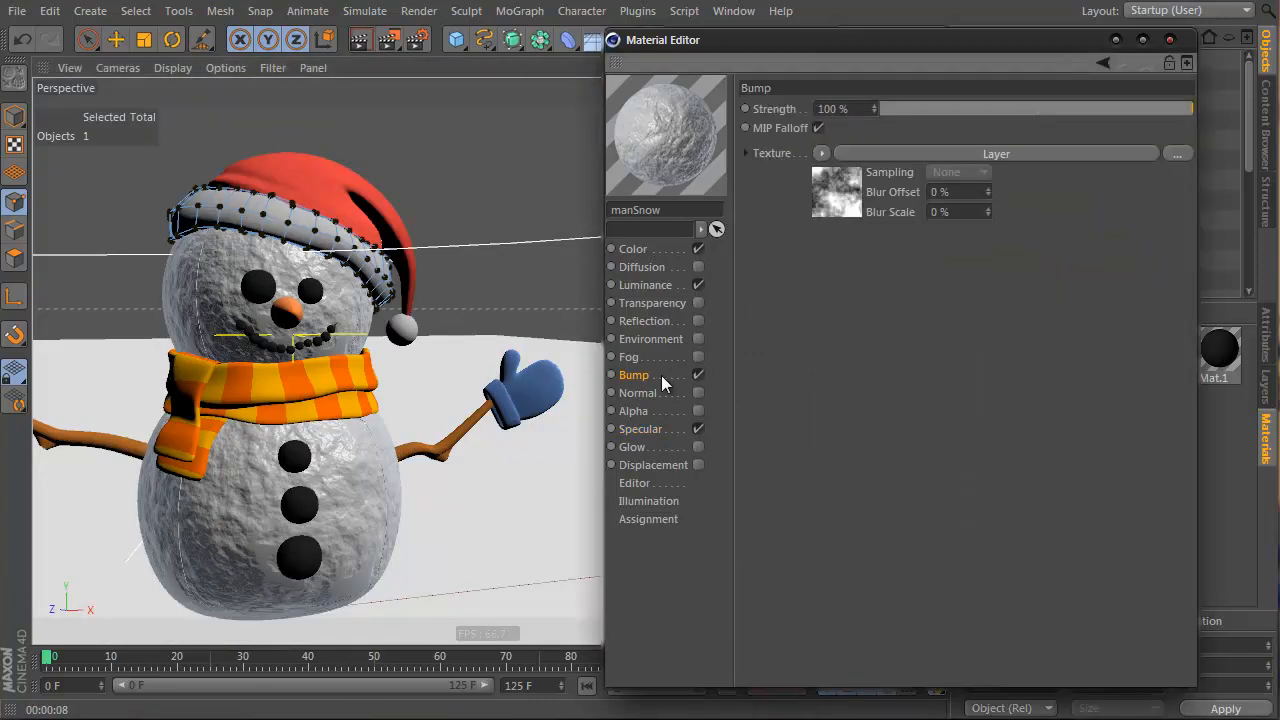
{"action": "left_click", "coordinate": [825, 200]}
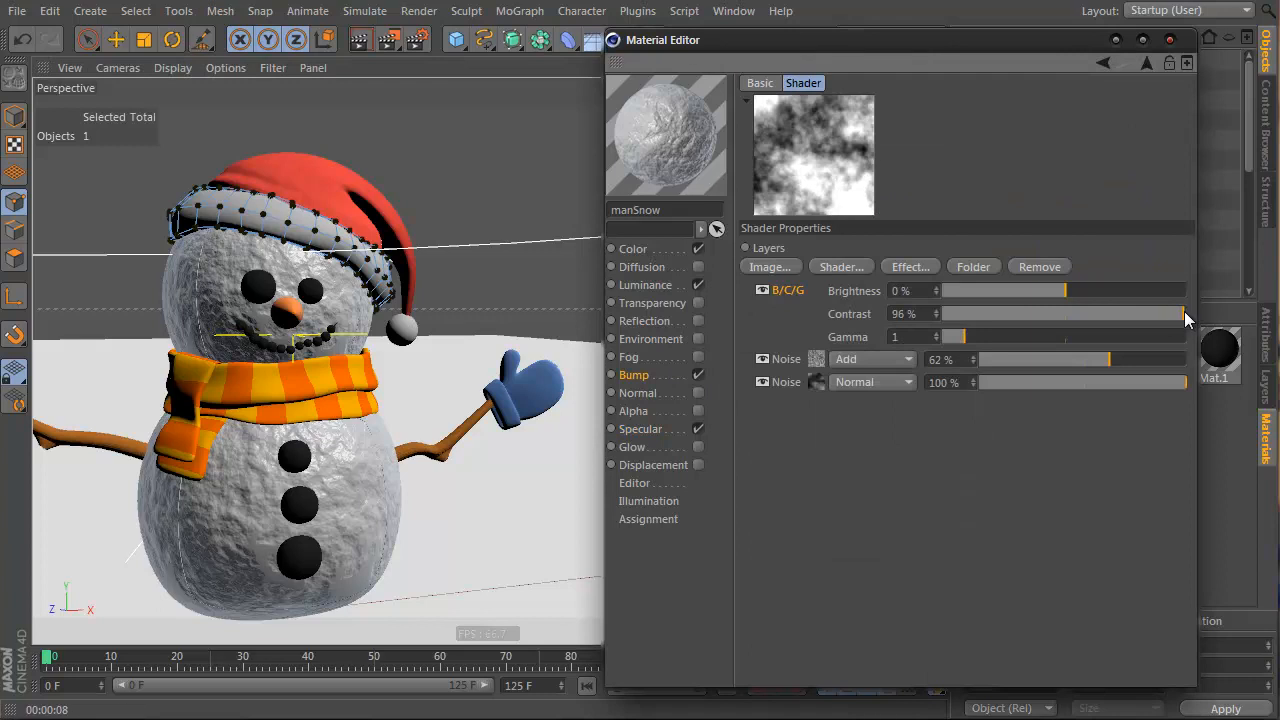
{"action": "left_click", "coordinate": [358, 42]}
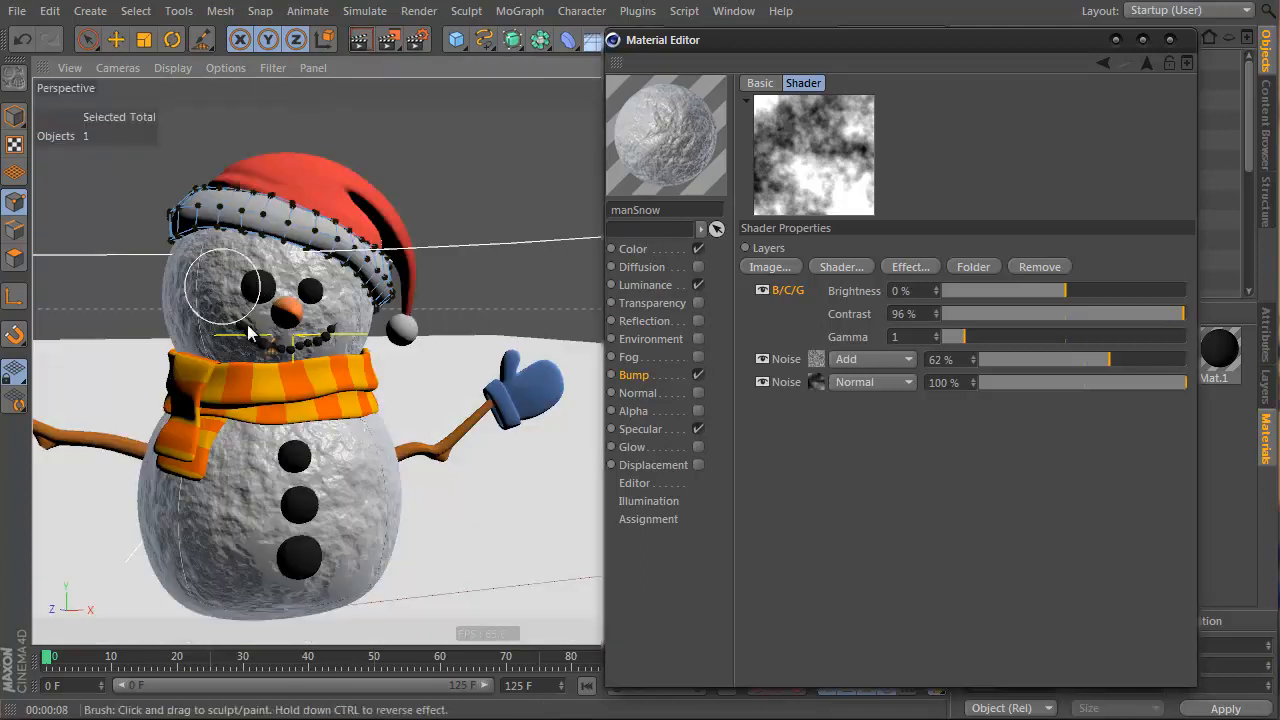
{"action": "left_click", "coordinate": [1170, 39]}
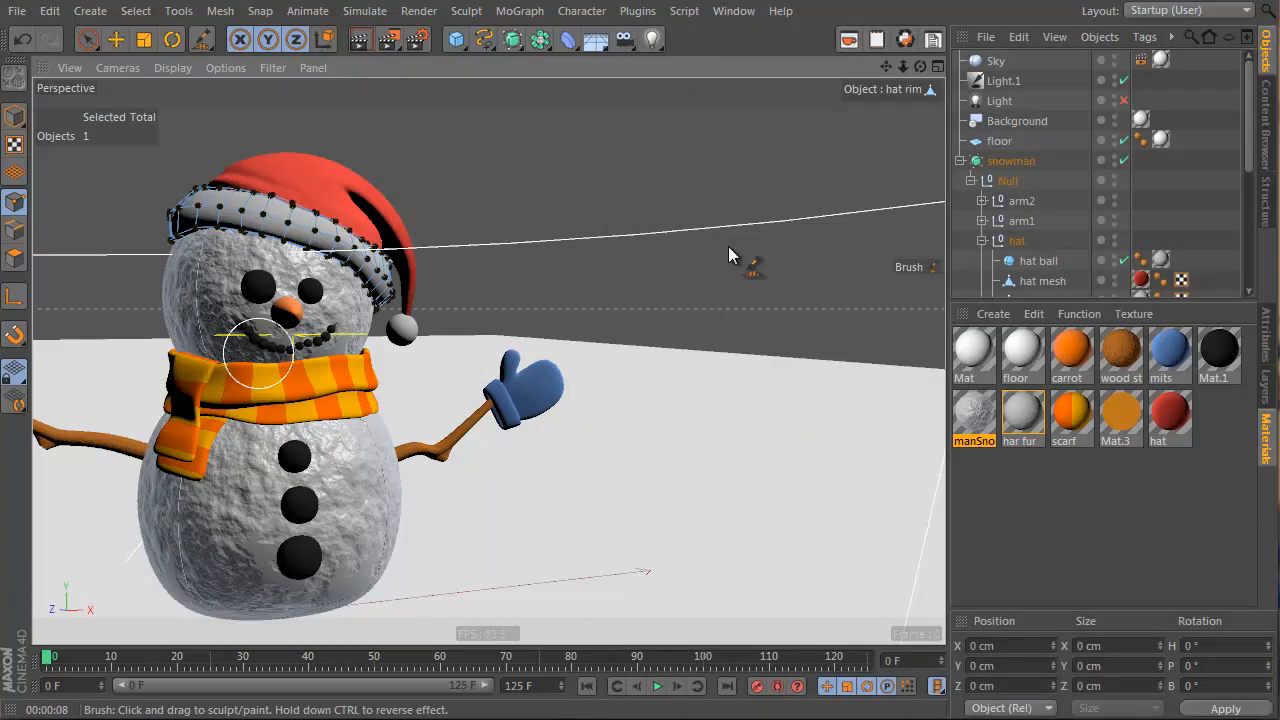
{"action": "left_click", "coordinate": [1220, 360]}
Turn on Mat.1 displacement using a Noise texture scaled to about 690% with sub-polygon displacement
{"action": "double_click", "coordinate": [1222, 362]}
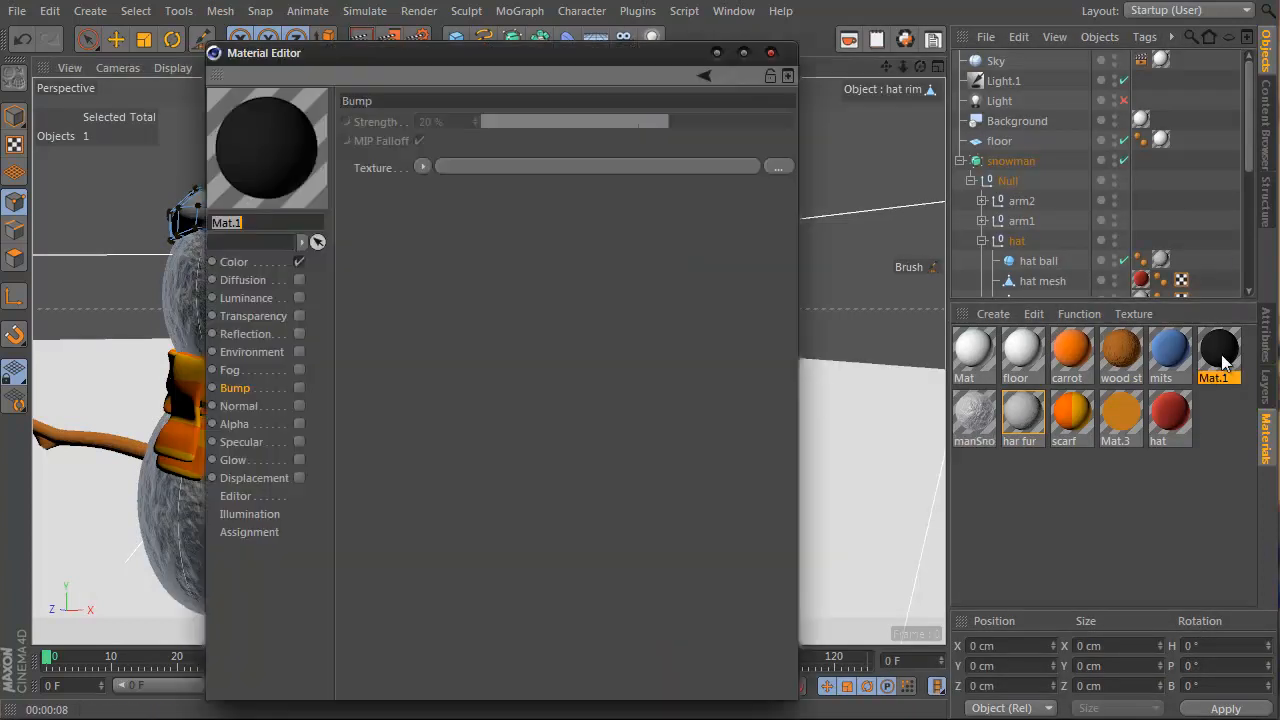
{"action": "left_click_drag", "start_coordinate": [434, 54], "coordinate": [855, 96]}
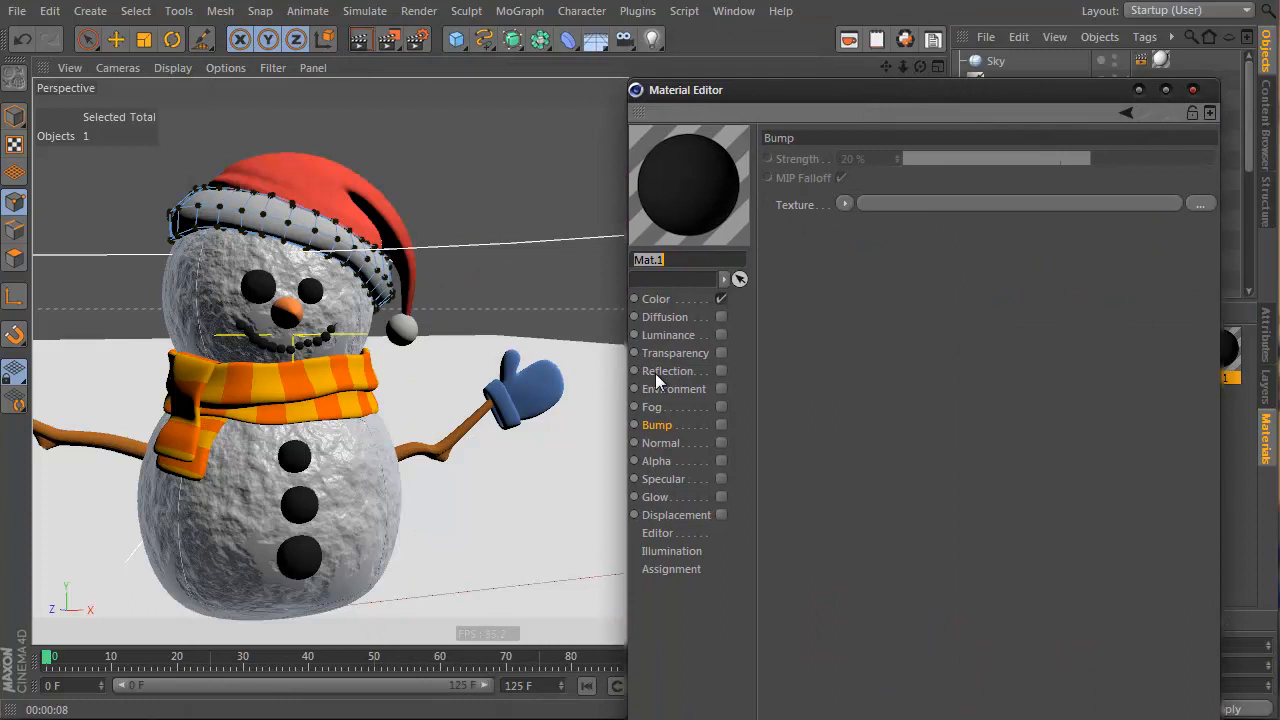
{"action": "left_click", "coordinate": [722, 515]}
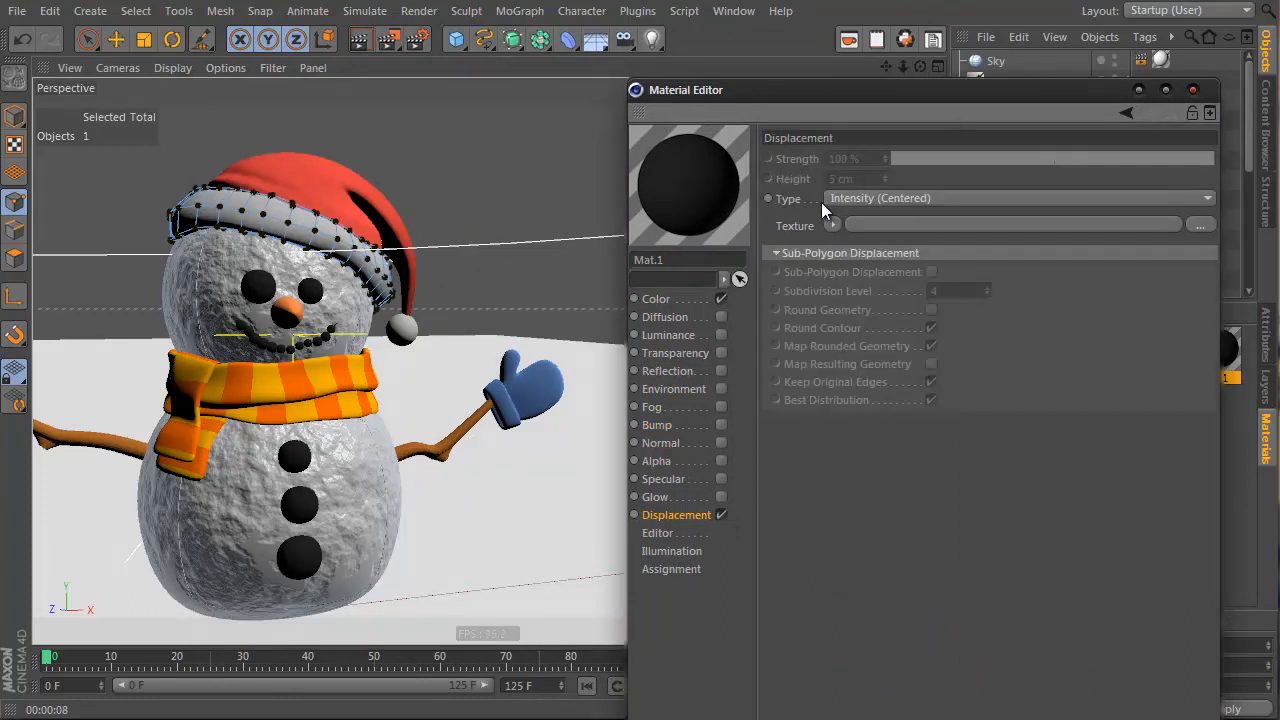
{"action": "left_click", "coordinate": [833, 225]}
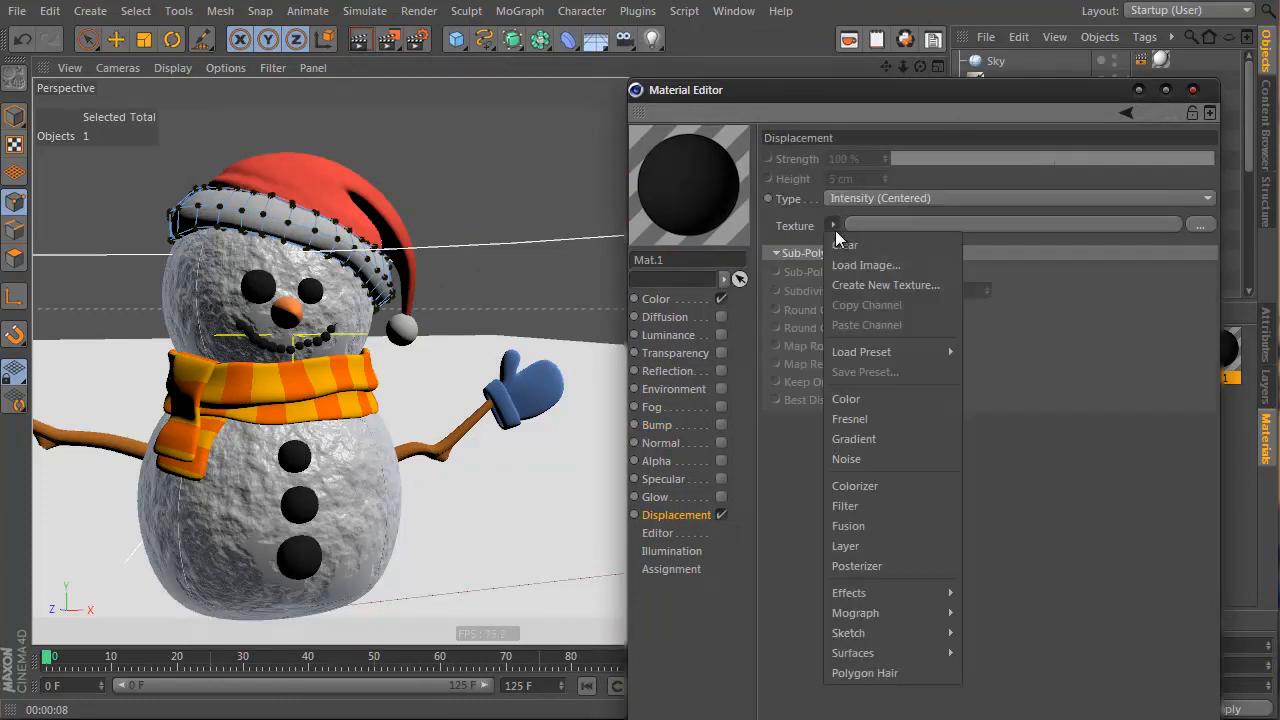
{"action": "left_click", "coordinate": [888, 459]}
{"action": "left_click", "coordinate": [931, 331]}
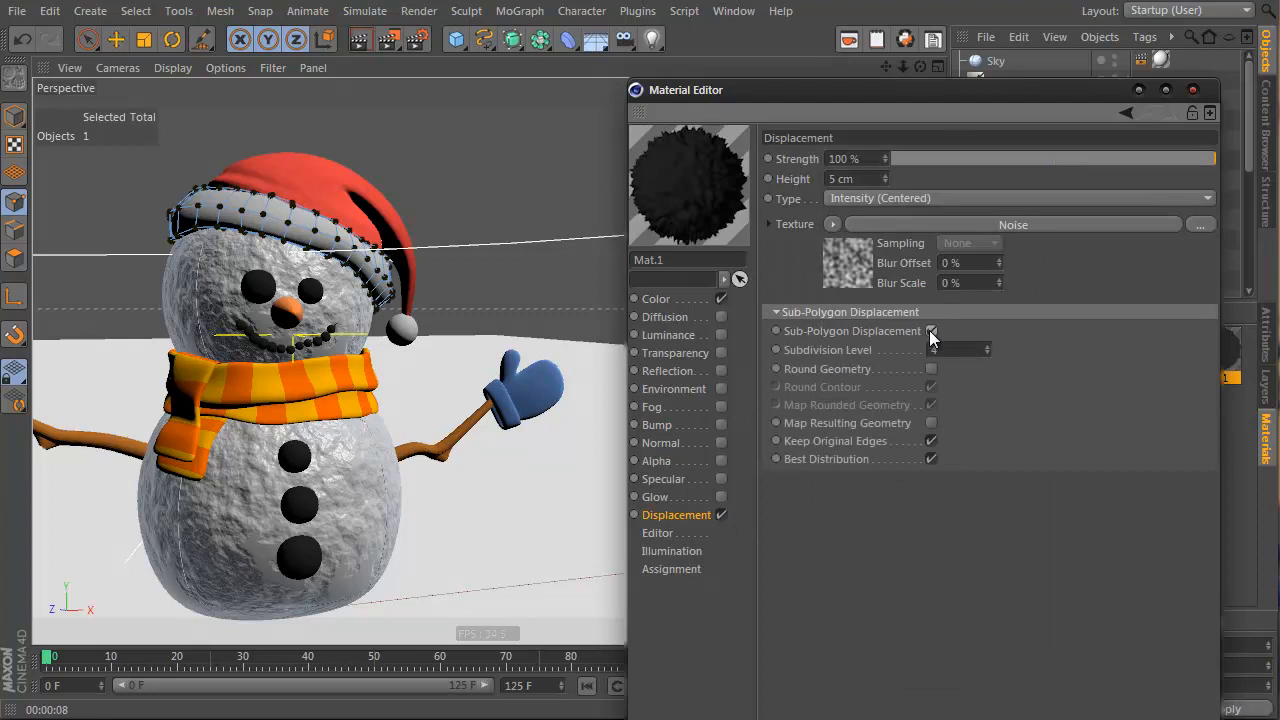
{"action": "left_click", "coordinate": [835, 250]}
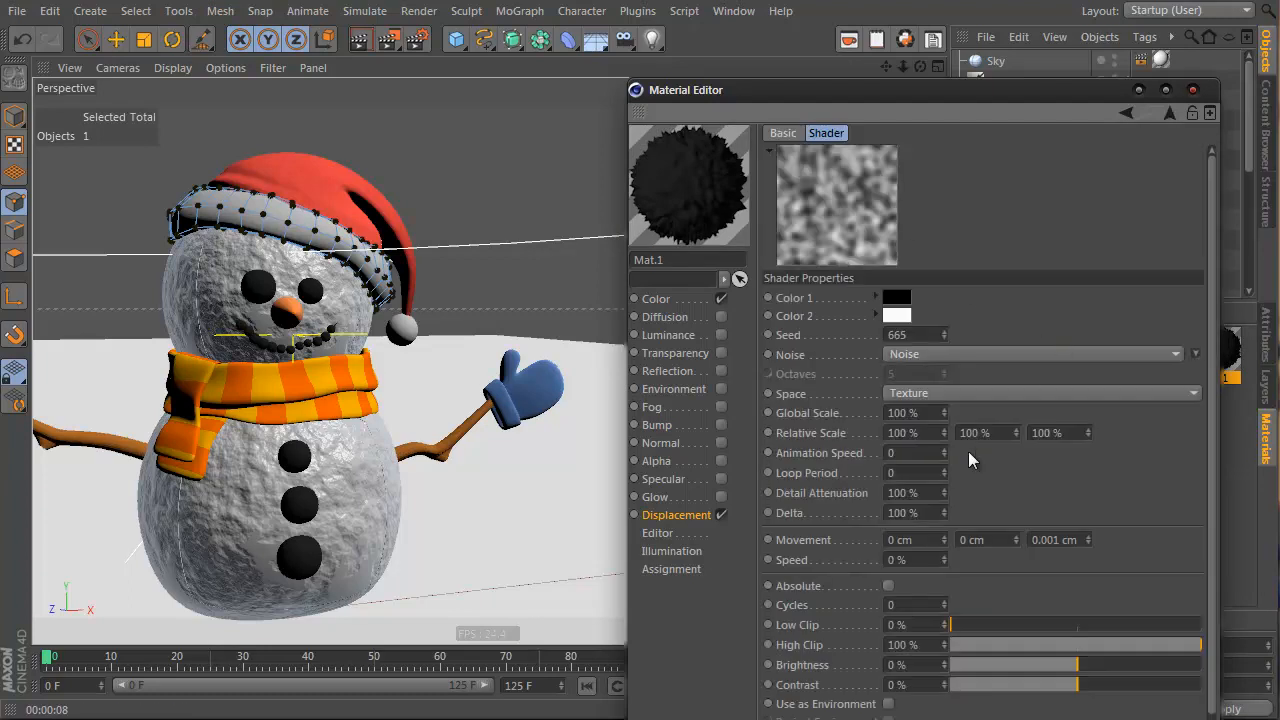
{"action": "left_click_drag", "start_coordinate": [945, 413], "coordinate": [945, 411]}
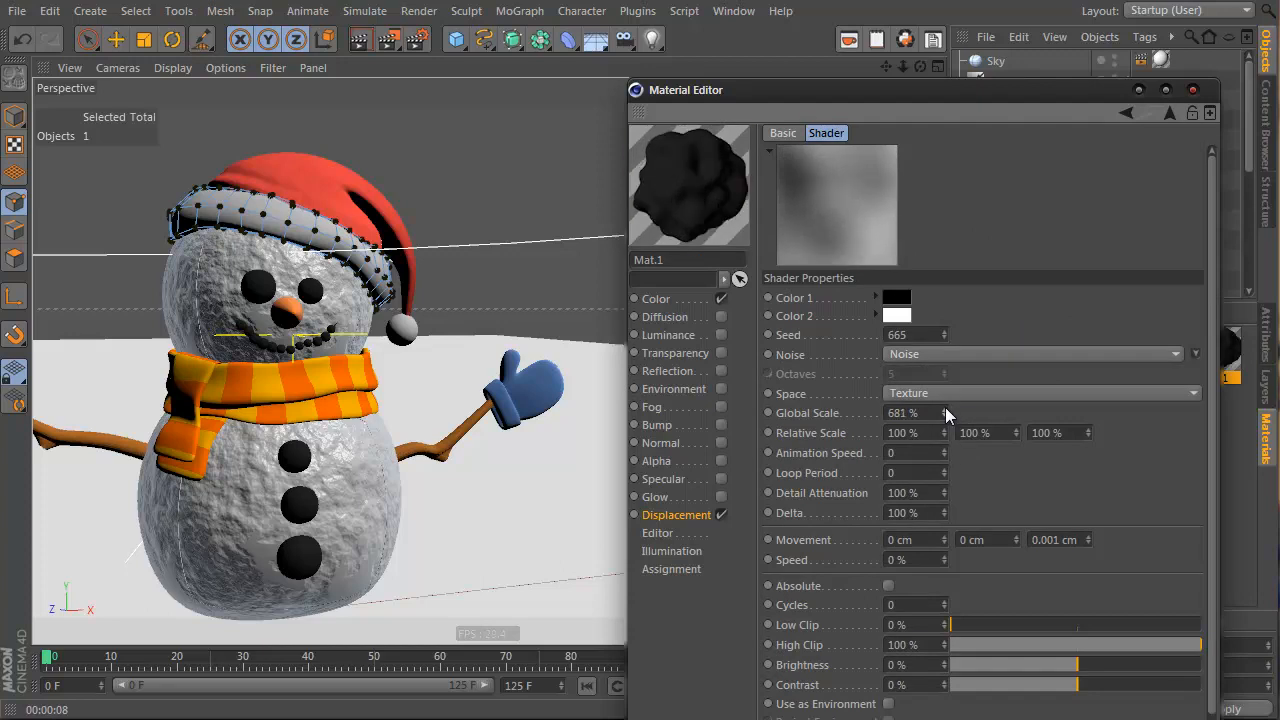
{"action": "left_click_drag", "start_coordinate": [945, 409], "coordinate": [945, 408]}
{"action": "left_click", "coordinate": [1166, 110]}
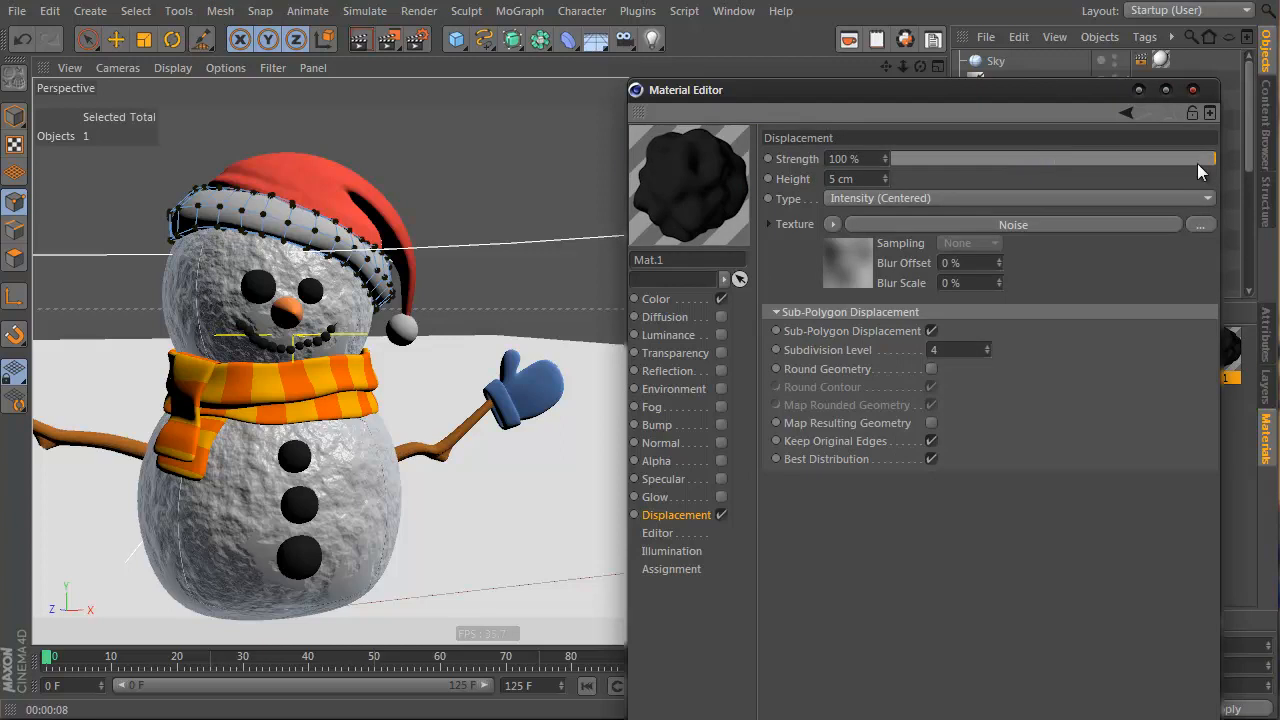
Region-render the snowman's face to check the displacement, then clear the render
{"action": "left_click", "coordinate": [392, 42]}
{"action": "left_click", "coordinate": [502, 42]}
{"action": "left_click", "coordinate": [450, 57]}
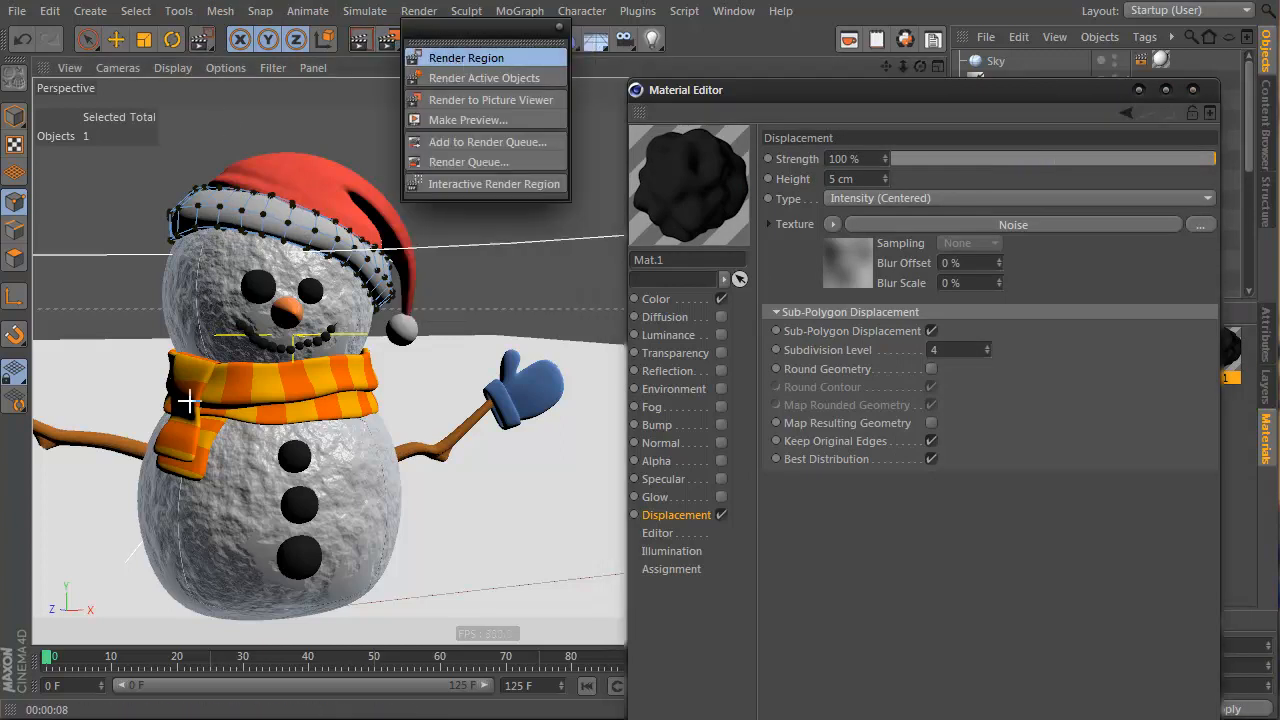
{"action": "left_click_drag", "start_coordinate": [212, 277], "coordinate": [332, 367]}
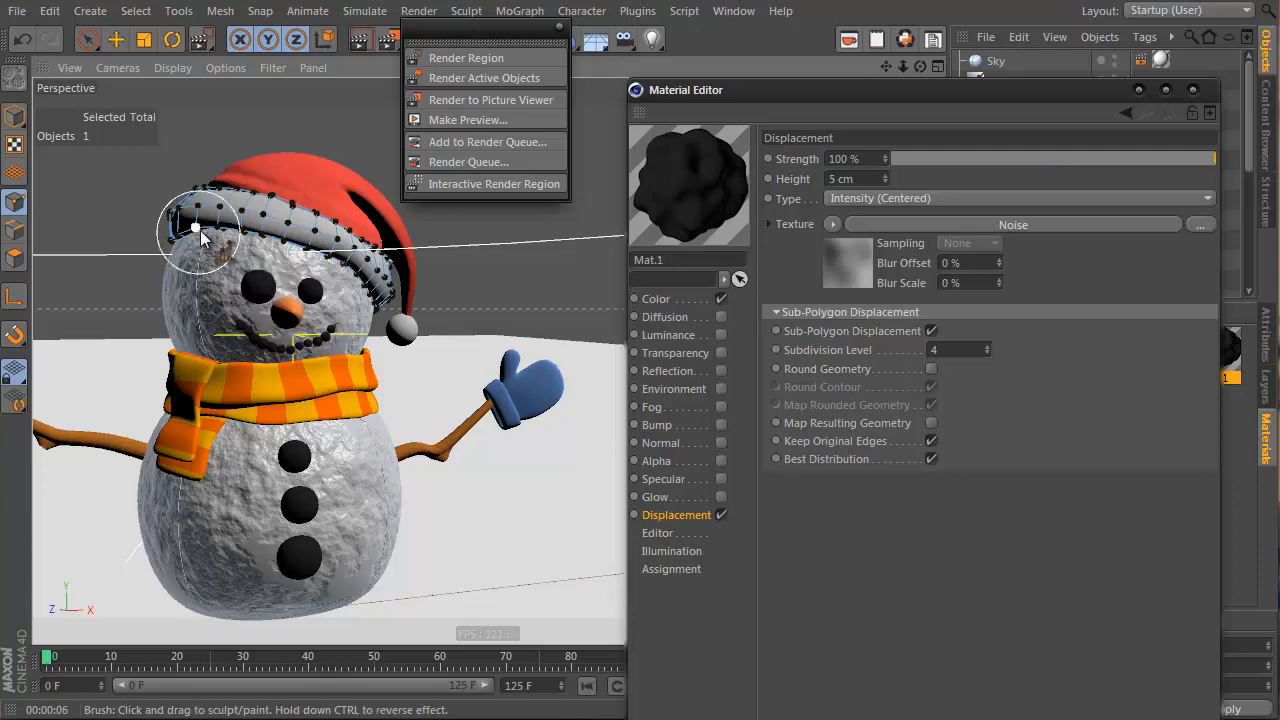
{"action": "left_click", "coordinate": [466, 57]}
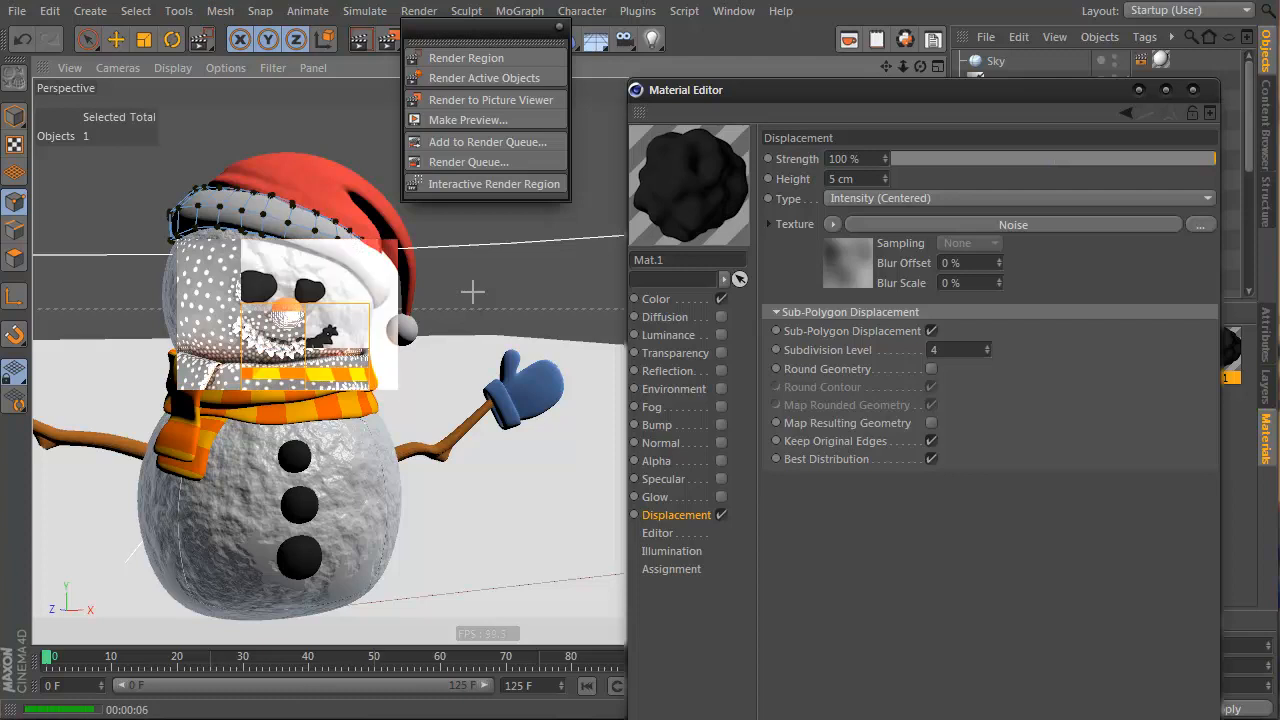
{"action": "left_click", "coordinate": [473, 292]}
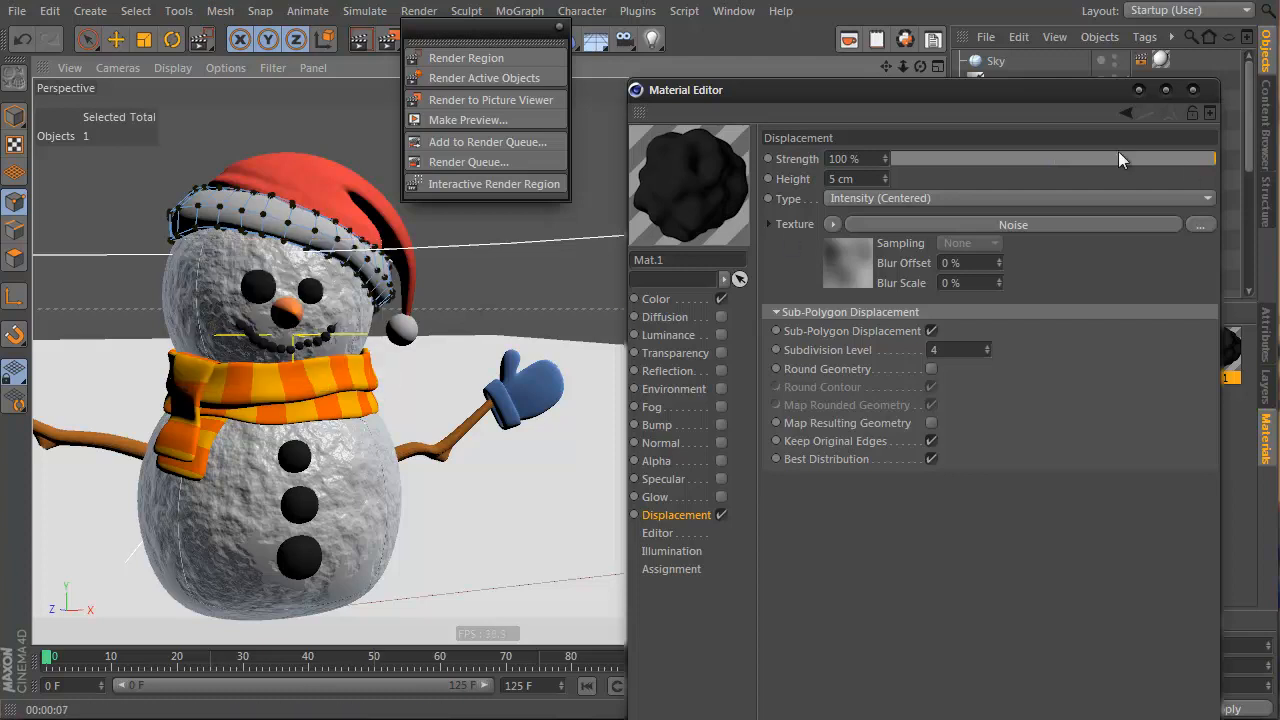
Lower Mat.1 displacement strength to 31% and region-render the face and the body buttons
{"action": "left_click_drag", "start_coordinate": [1196, 159], "coordinate": [1108, 156]}
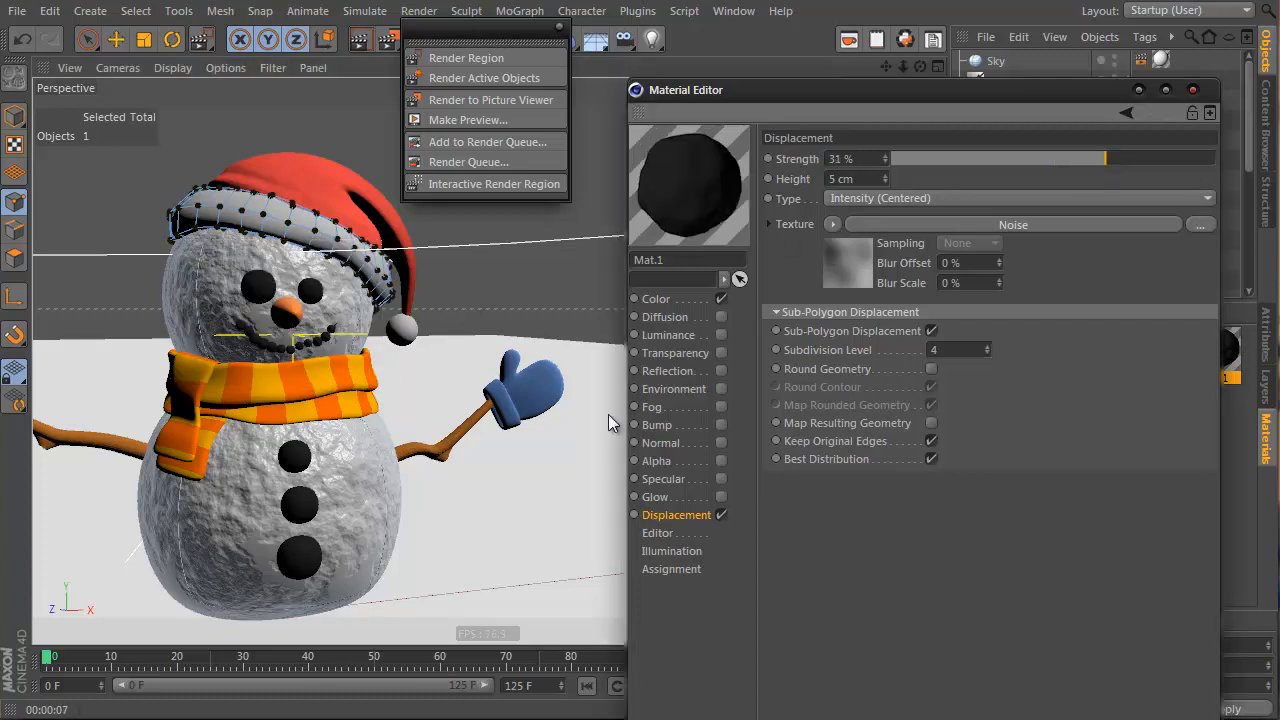
{"action": "left_click", "coordinate": [466, 58]}
{"action": "left_click_drag", "start_coordinate": [190, 241], "coordinate": [365, 375]}
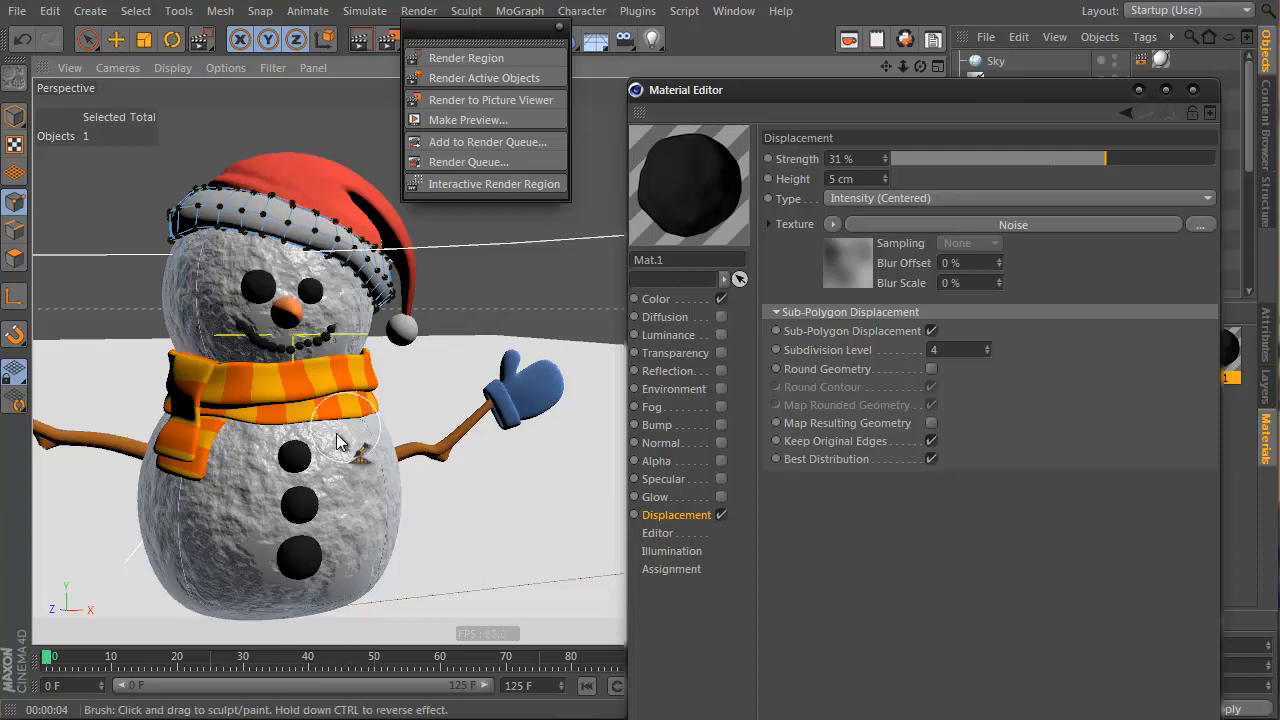
{"action": "left_click", "coordinate": [466, 58]}
{"action": "left_click_drag", "start_coordinate": [210, 423], "coordinate": [383, 606]}
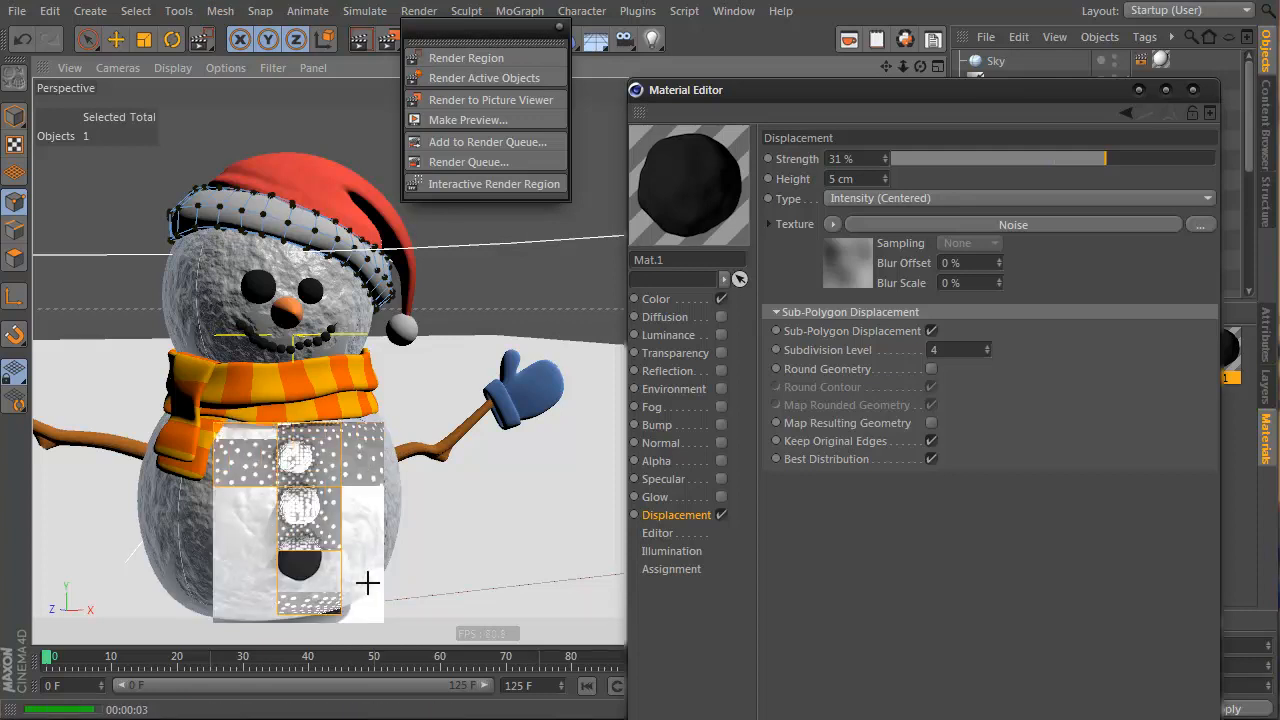
{"action": "left_click", "coordinate": [466, 58]}
{"action": "left_click_drag", "start_coordinate": [247, 432], "coordinate": [386, 602]}
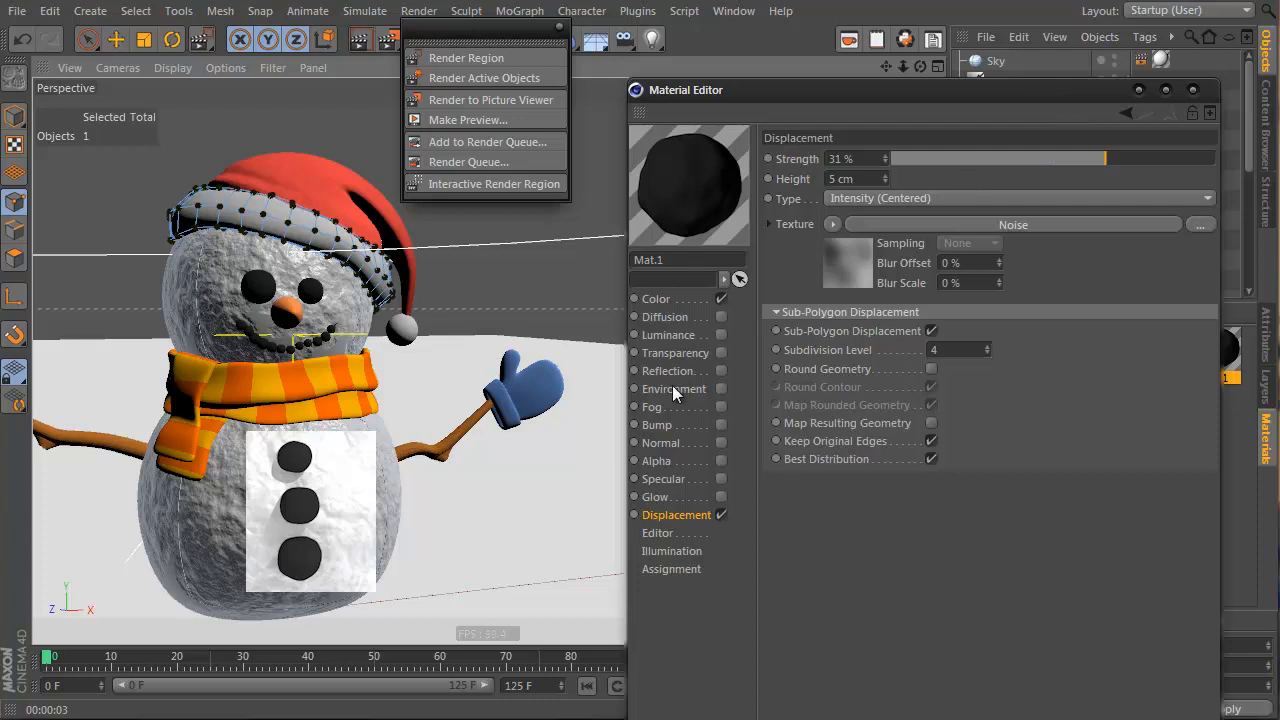
Turn on Mat.1 reflection with a Fresnel texture, 2% brightness and 12% mix strength
{"action": "left_click", "coordinate": [721, 370]}
{"action": "left_click", "coordinate": [858, 382]}
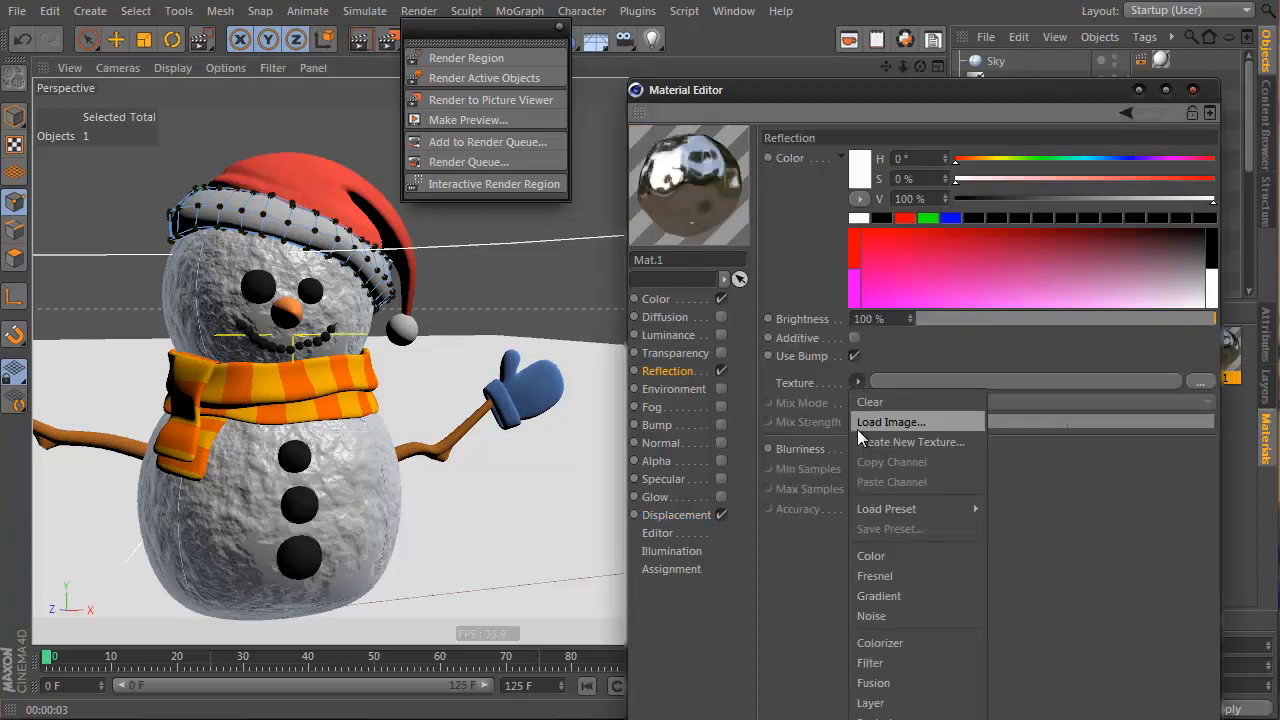
{"action": "left_click", "coordinate": [910, 574]}
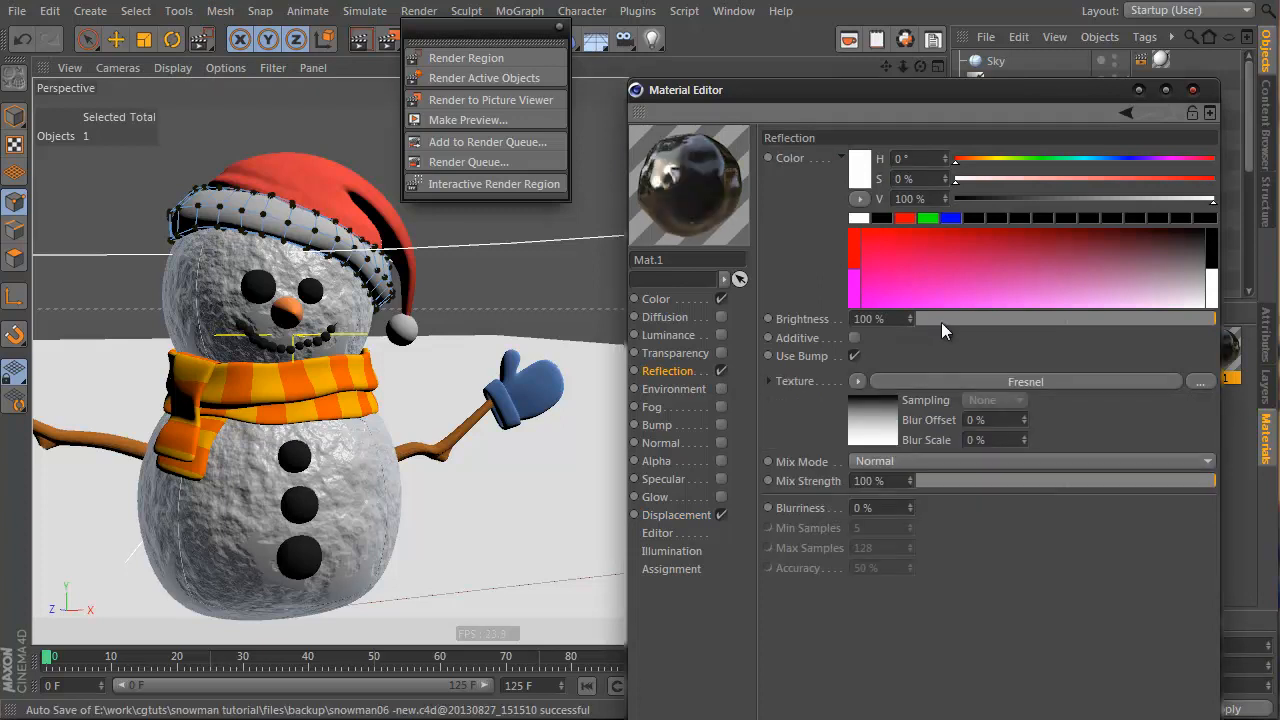
{"action": "left_click_drag", "start_coordinate": [941, 320], "coordinate": [918, 320]}
{"action": "left_click", "coordinate": [966, 481]}
{"action": "left_click_drag", "start_coordinate": [966, 481], "coordinate": [952, 484]}
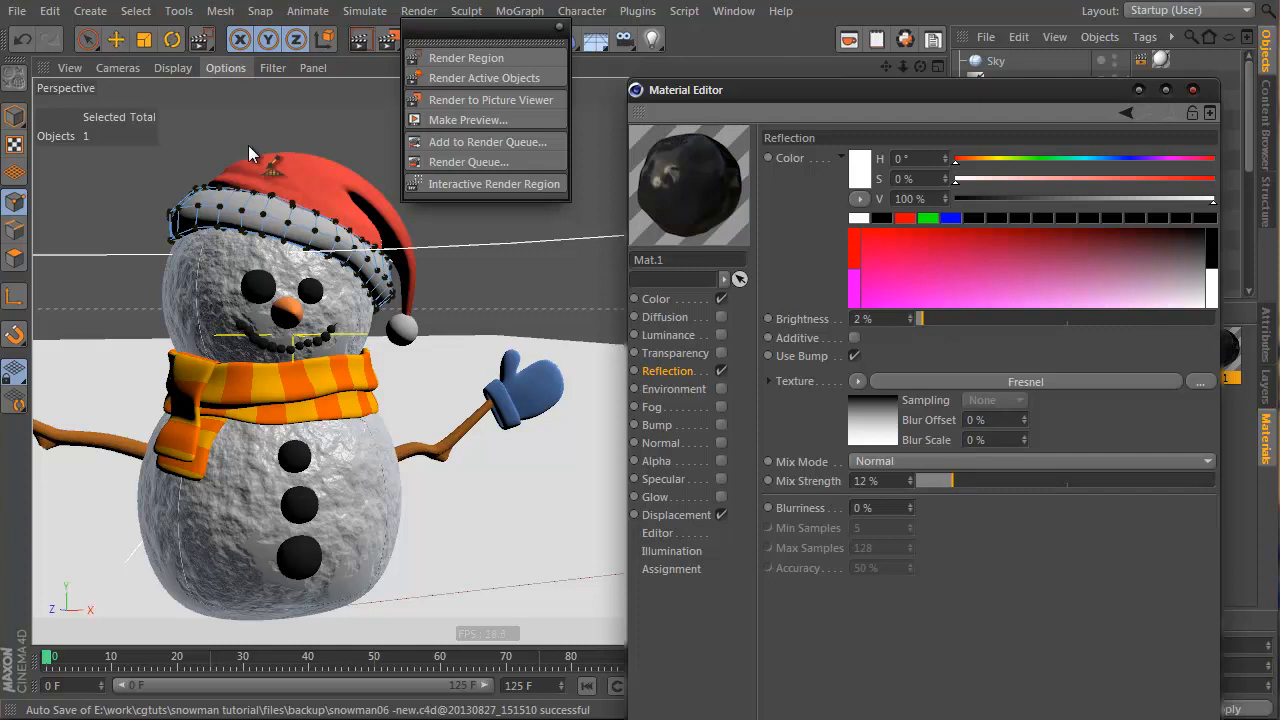
Region-render the area around the snowman's face, then render the whole viewport
{"action": "left_click", "coordinate": [466, 58]}
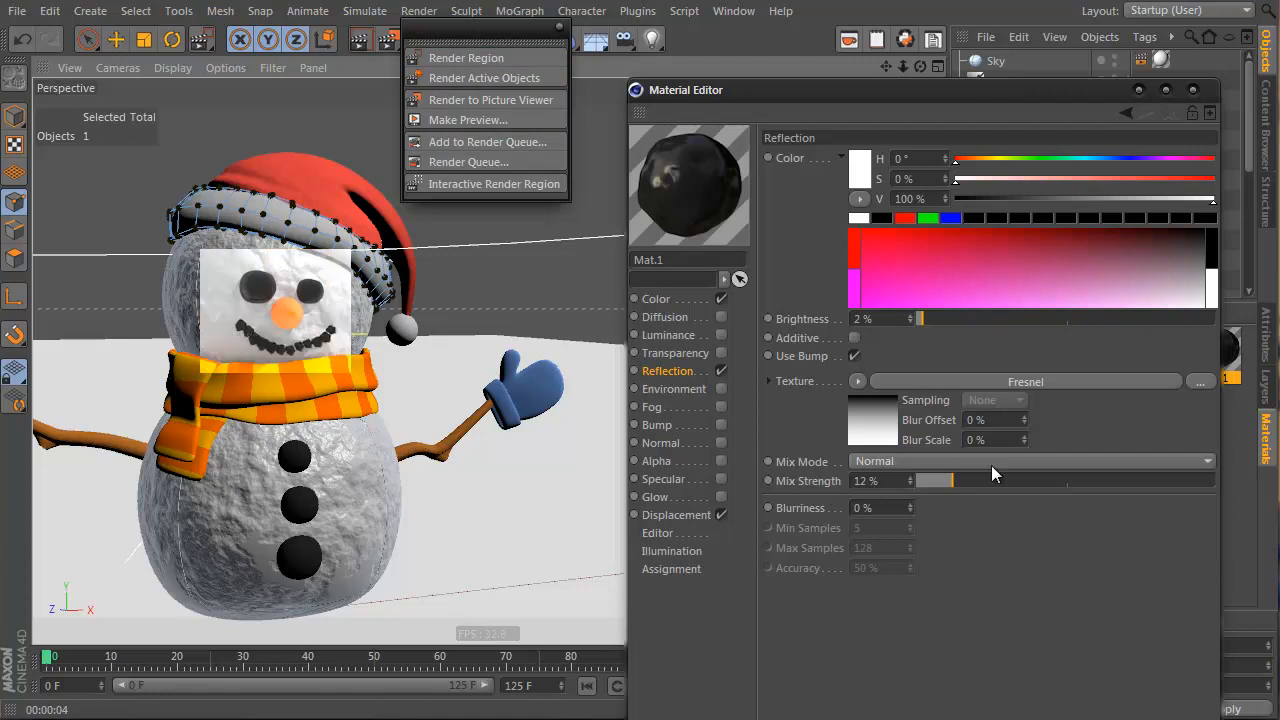
{"action": "key", "text": "ctrl+r"}
{"action": "left_click_drag", "start_coordinate": [233, 420], "coordinate": [430, 646]}
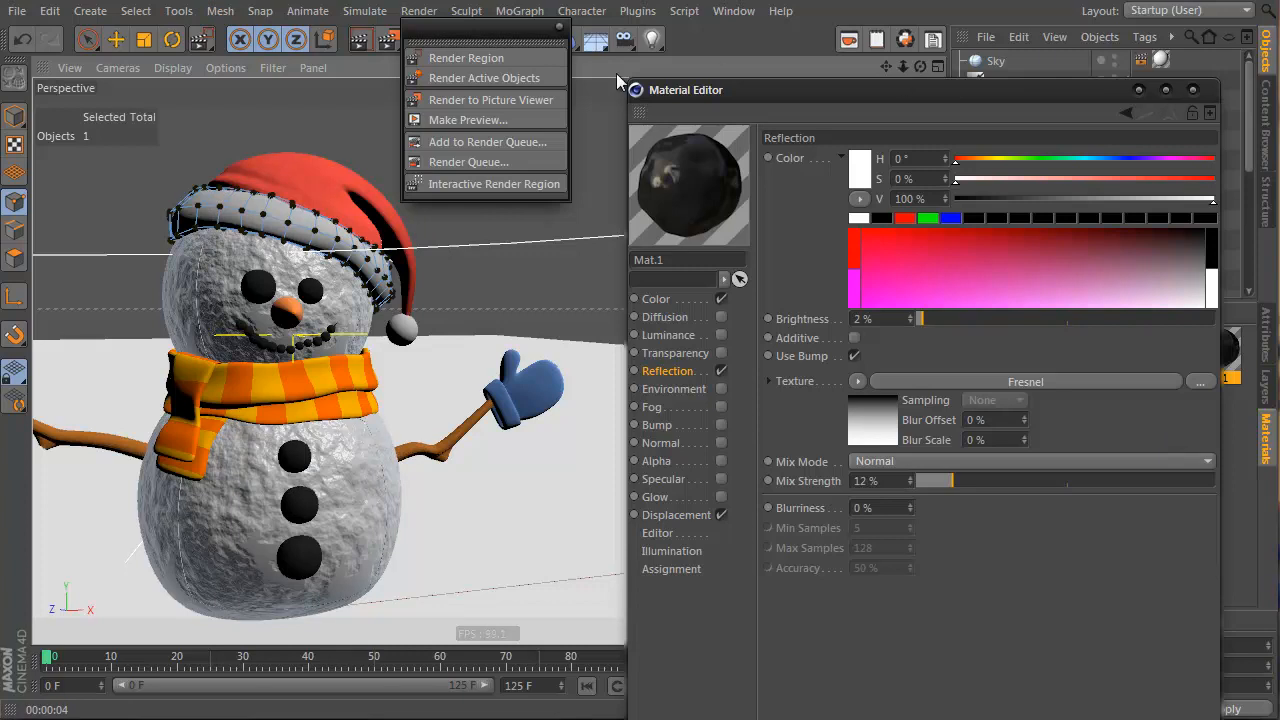
{"action": "left_click_drag", "start_coordinate": [512, 29], "coordinate": [1047, 128]}
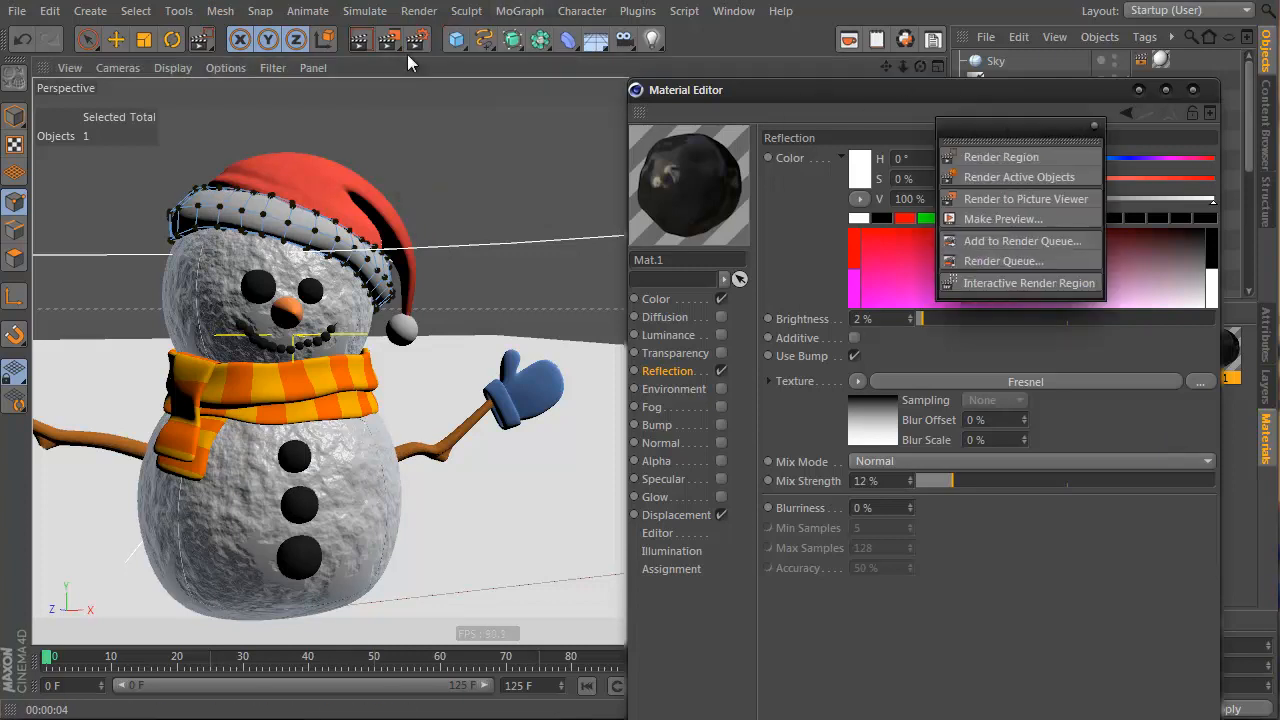
{"action": "left_click", "coordinate": [353, 37]}
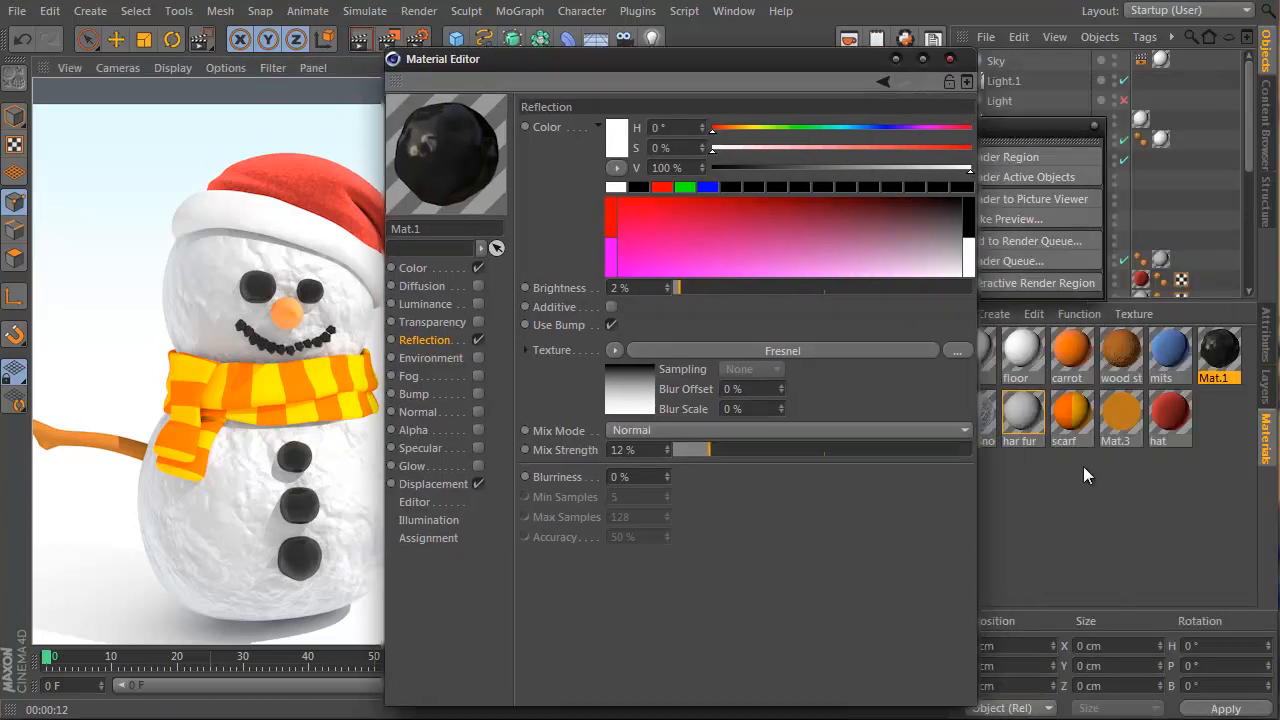
Wrap the scarf material's colour gradient in a Layer shader
{"action": "left_click", "coordinate": [1062, 419]}
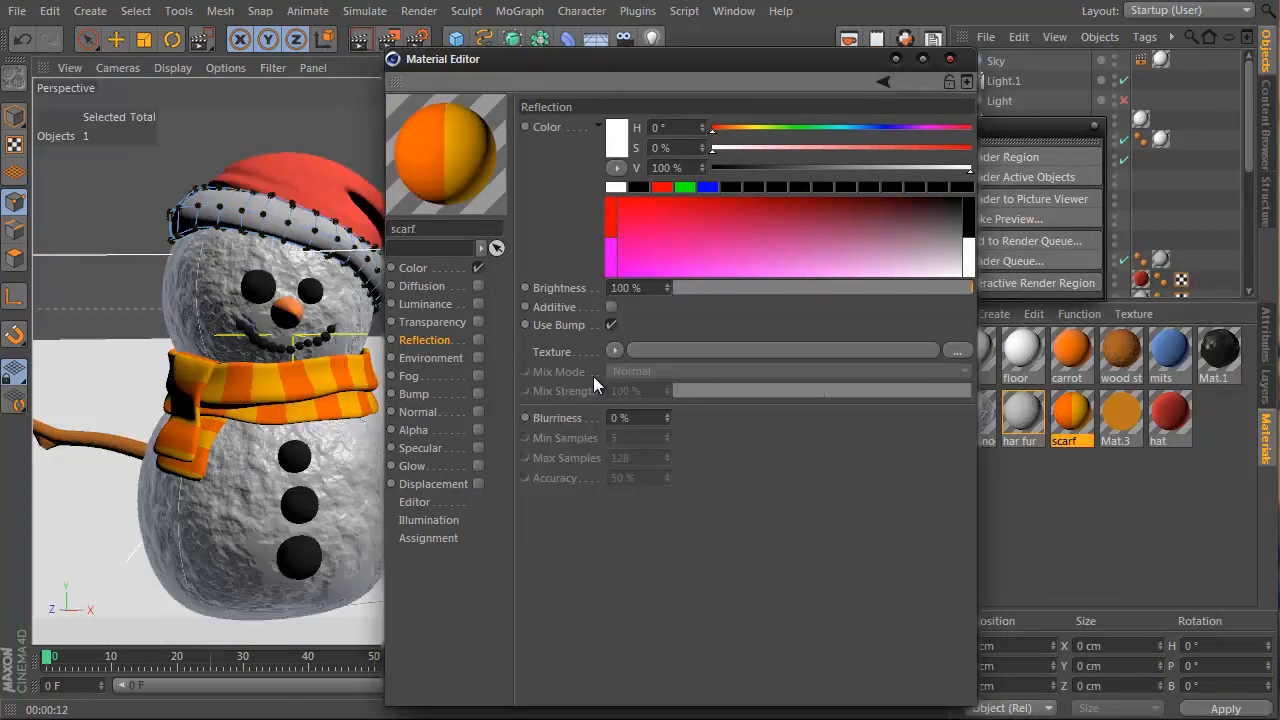
{"action": "left_click", "coordinate": [461, 268]}
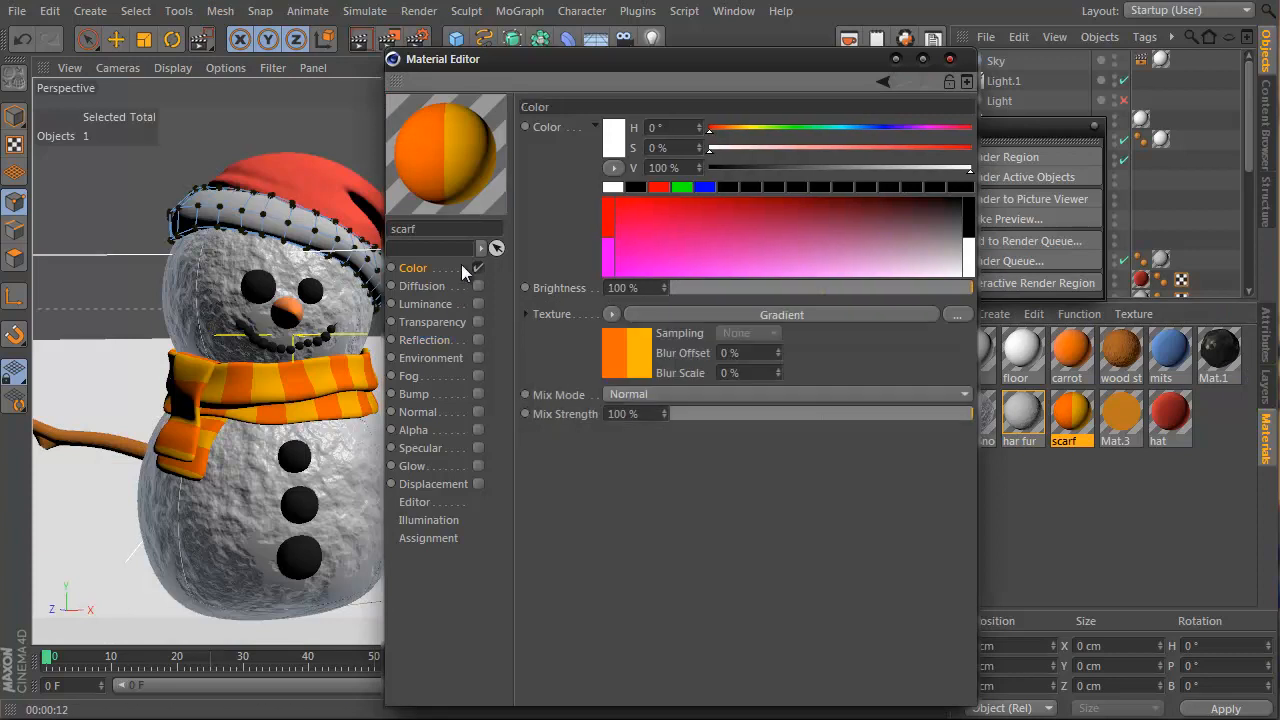
{"action": "left_click", "coordinate": [613, 314]}
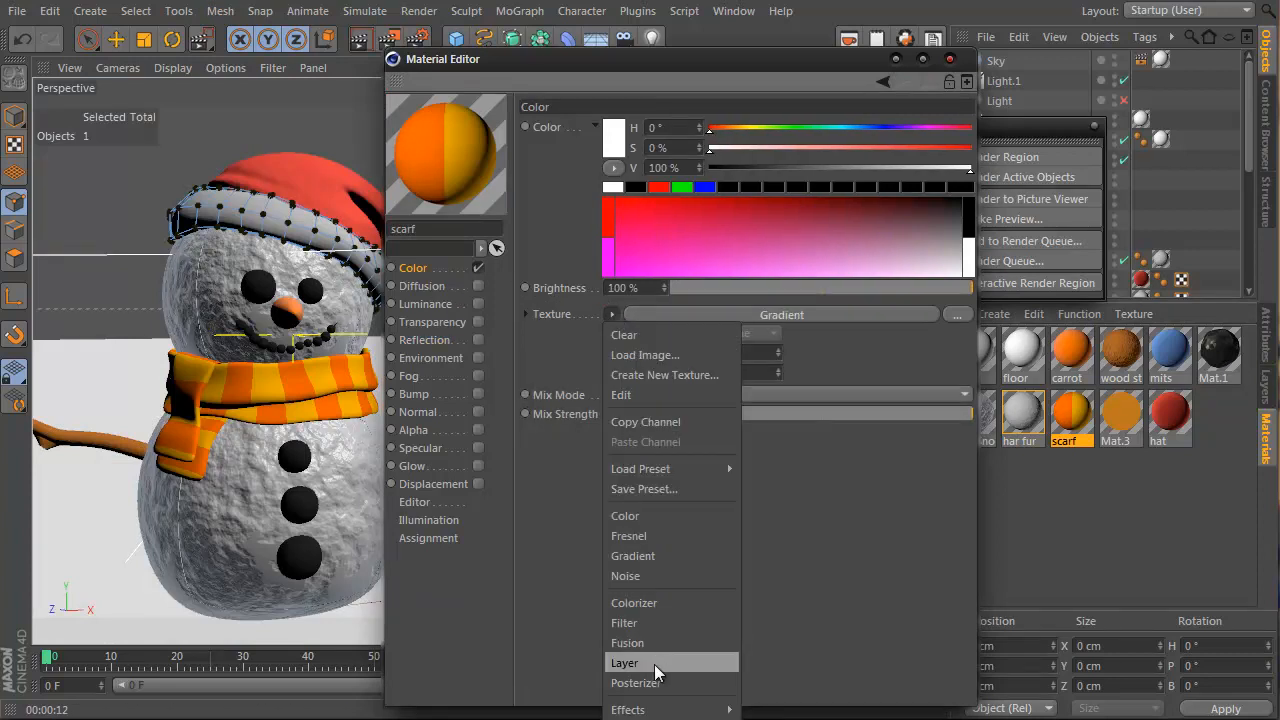
{"action": "left_click", "coordinate": [652, 663]}
Add a Hue/Saturation/Lightness layer at -7% saturation and -15% lightness
{"action": "left_click", "coordinate": [634, 354]}
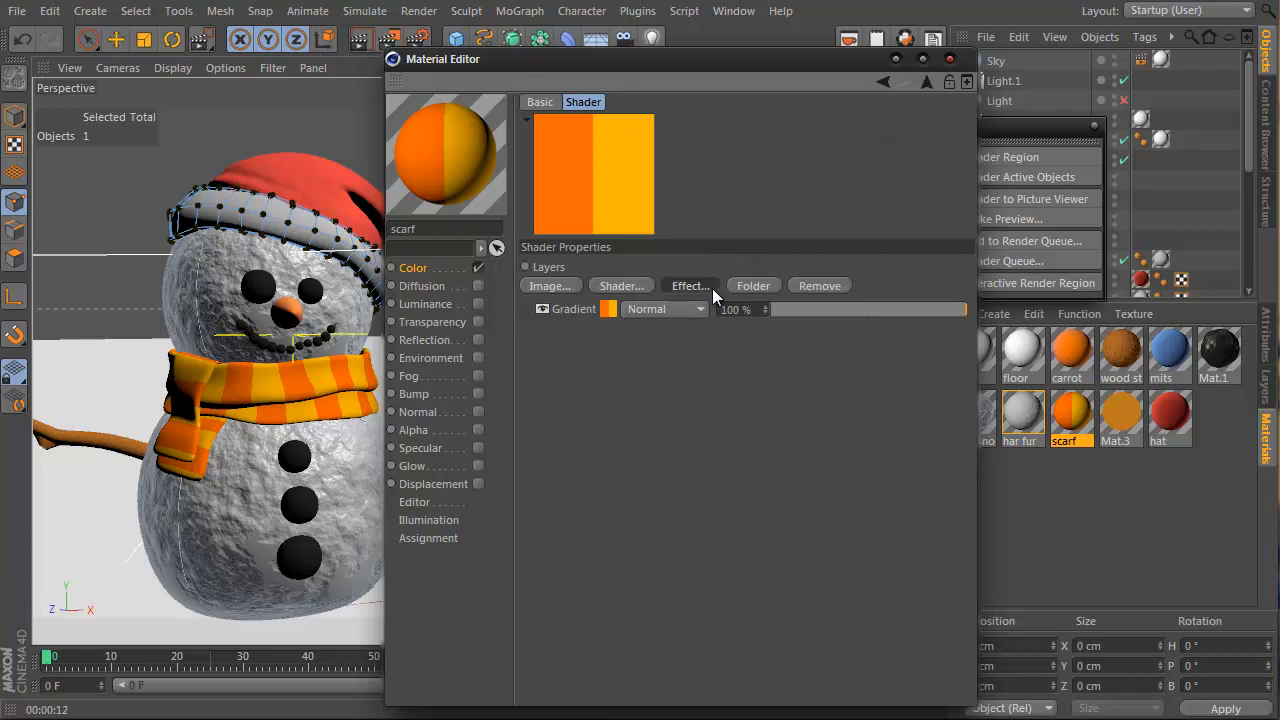
{"action": "left_click", "coordinate": [712, 288]}
{"action": "left_click", "coordinate": [774, 309]}
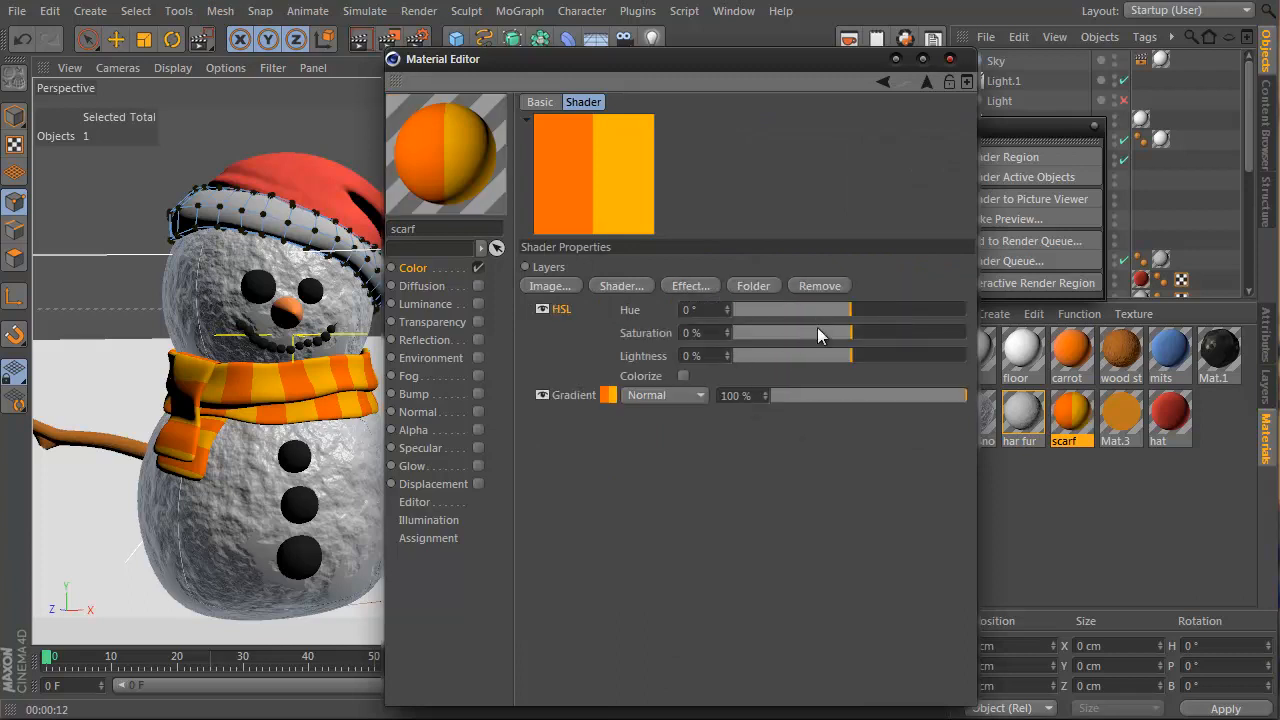
{"action": "left_click_drag", "start_coordinate": [817, 327], "coordinate": [833, 358]}
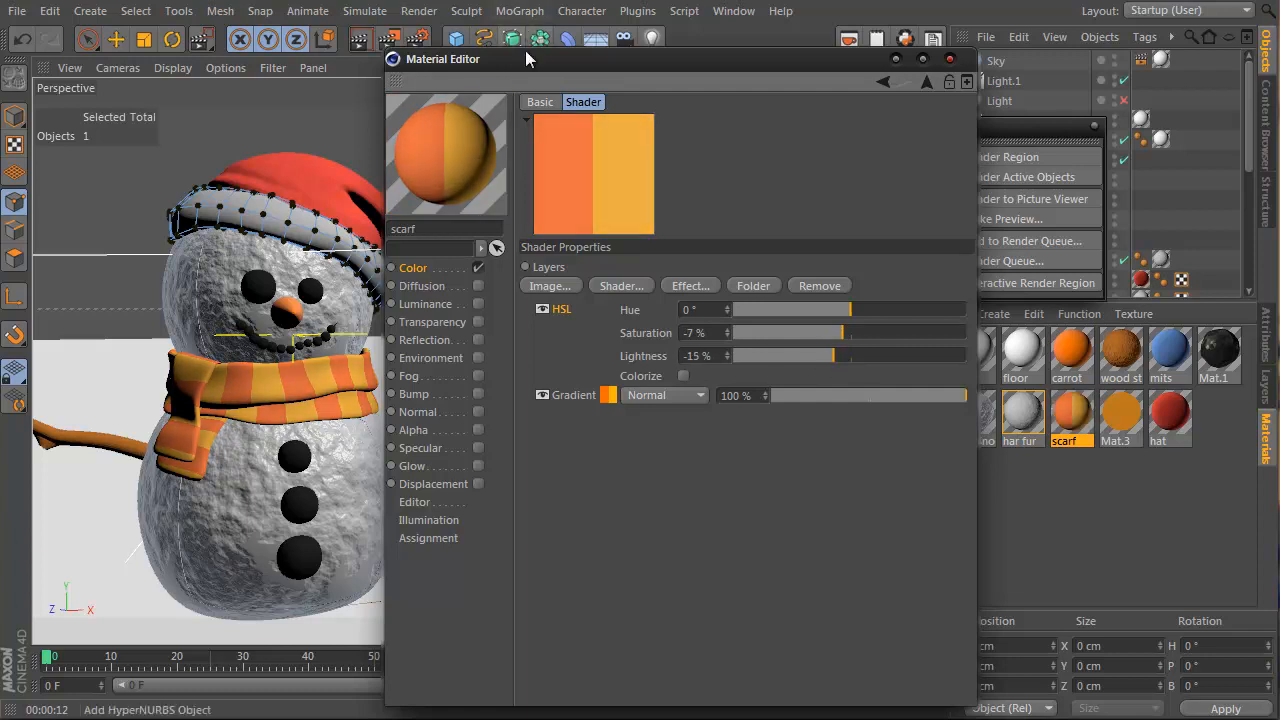
{"action": "left_click_drag", "start_coordinate": [525, 58], "coordinate": [724, 71]}
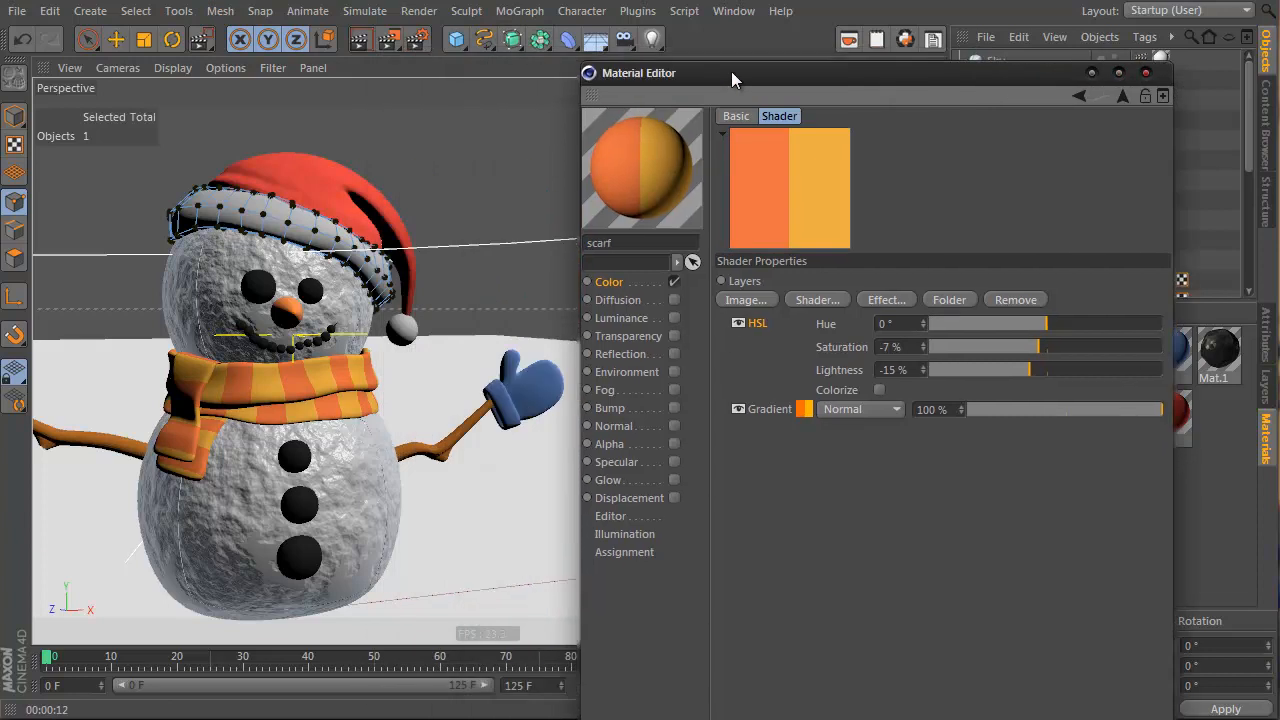
Enable the scarf's Bump channel with a Noise texture at 18% global scale and 7% strength
{"action": "left_click", "coordinate": [673, 407]}
{"action": "left_click", "coordinate": [795, 187]}
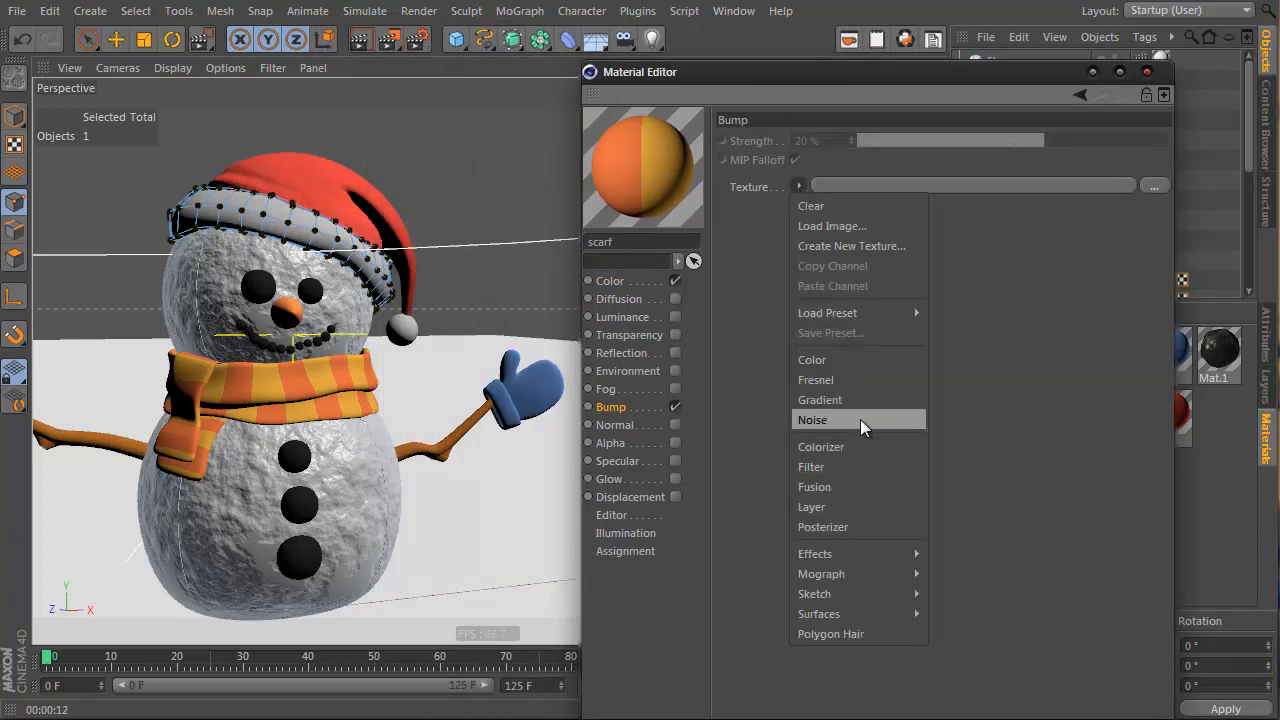
{"action": "left_click", "coordinate": [860, 419]}
{"action": "left_click", "coordinate": [814, 224]}
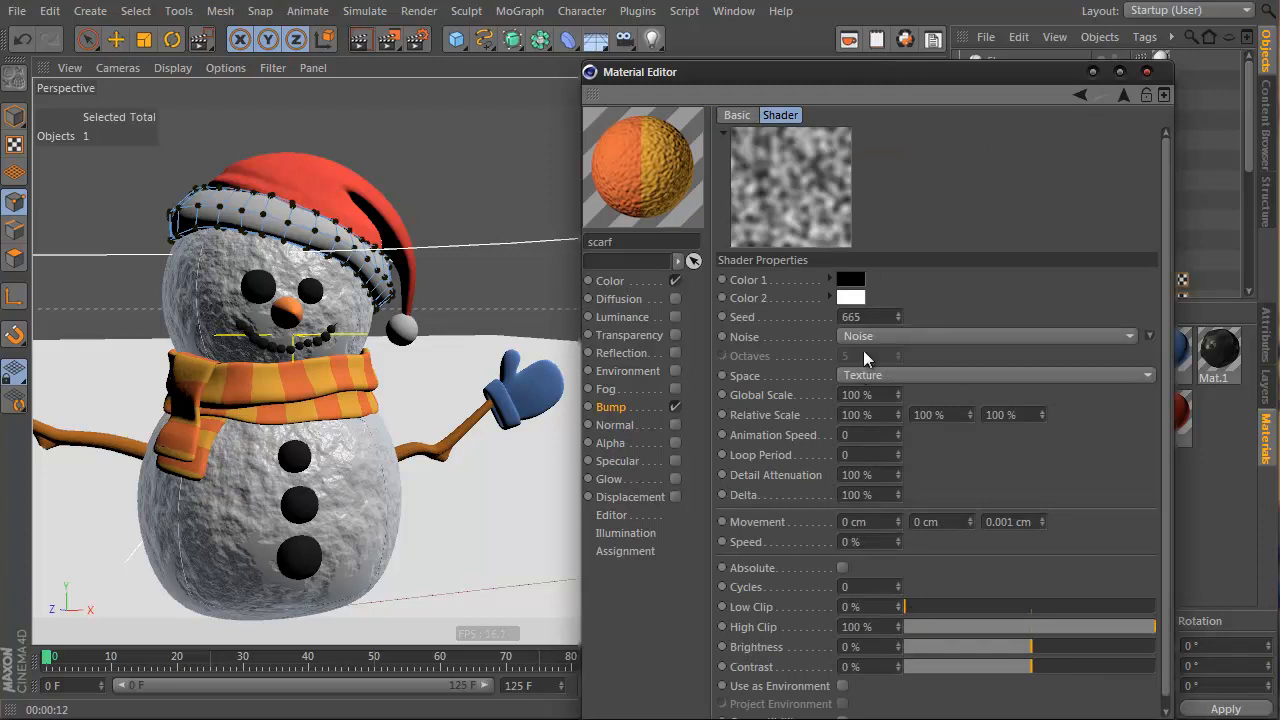
{"action": "left_click_drag", "start_coordinate": [899, 389], "coordinate": [897, 389]}
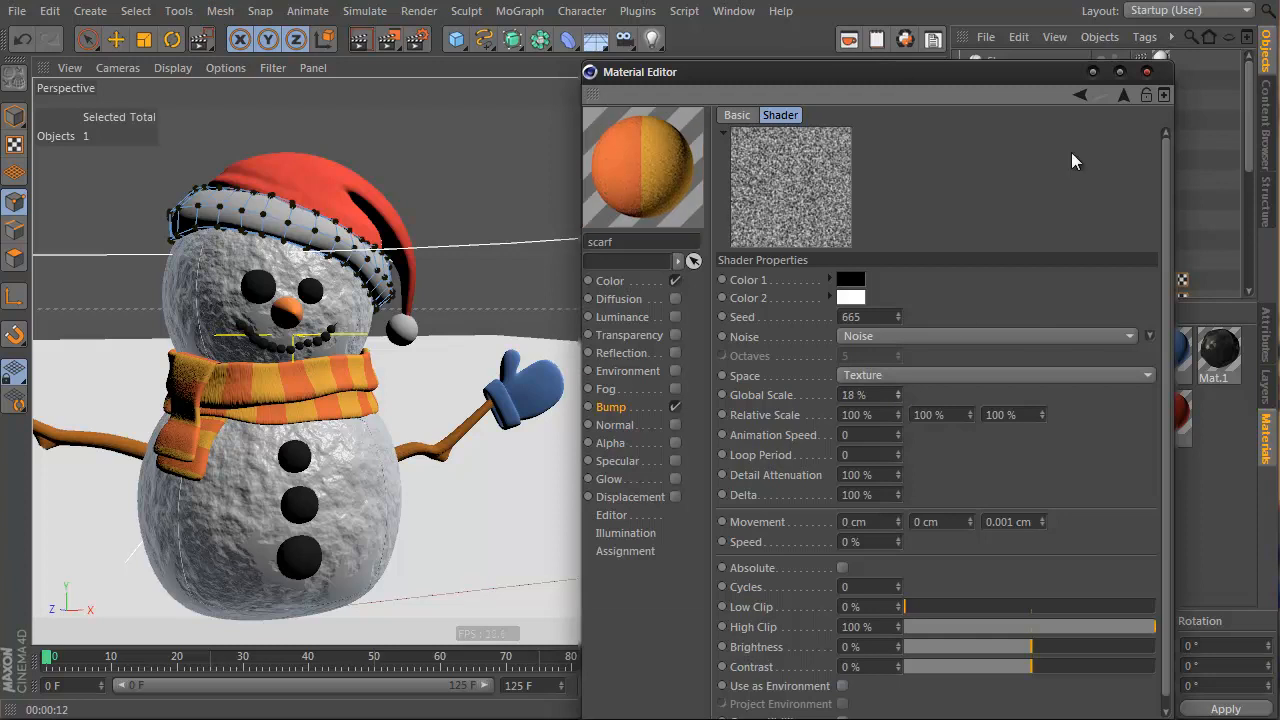
{"action": "left_click", "coordinate": [1124, 94]}
{"action": "left_click_drag", "start_coordinate": [1029, 140], "coordinate": [1025, 145]}
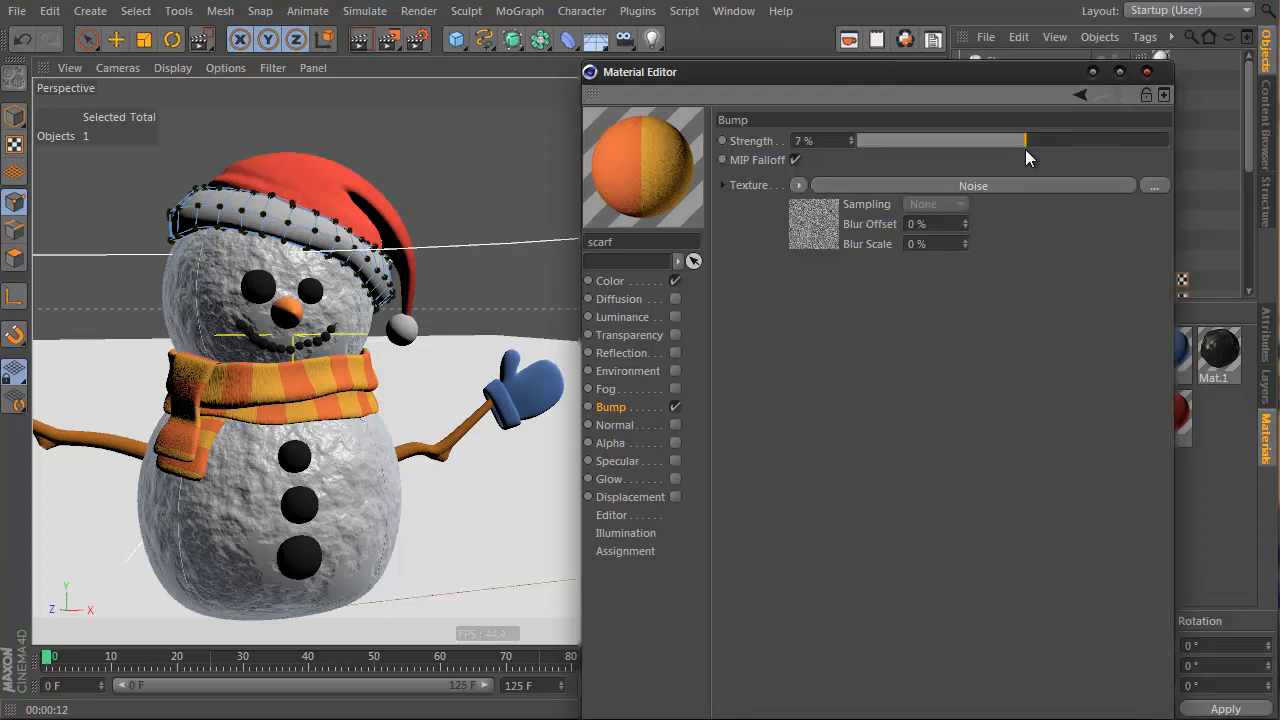
Render the viewport and the scarf region to check the bump
{"action": "left_click", "coordinate": [359, 41]}
{"action": "left_click_drag", "start_coordinate": [385, 42], "coordinate": [501, 68]}
{"action": "left_click_drag", "start_coordinate": [123, 323], "coordinate": [436, 475]}
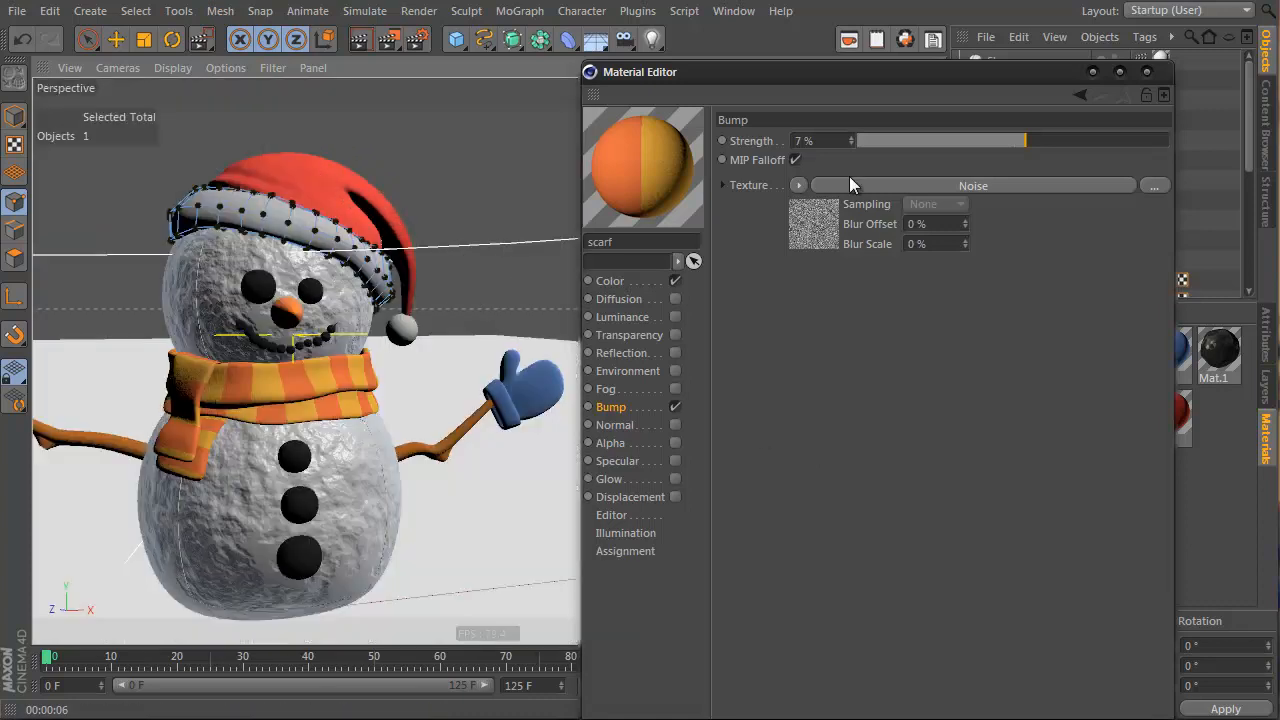
{"action": "left_click", "coordinate": [361, 40]}
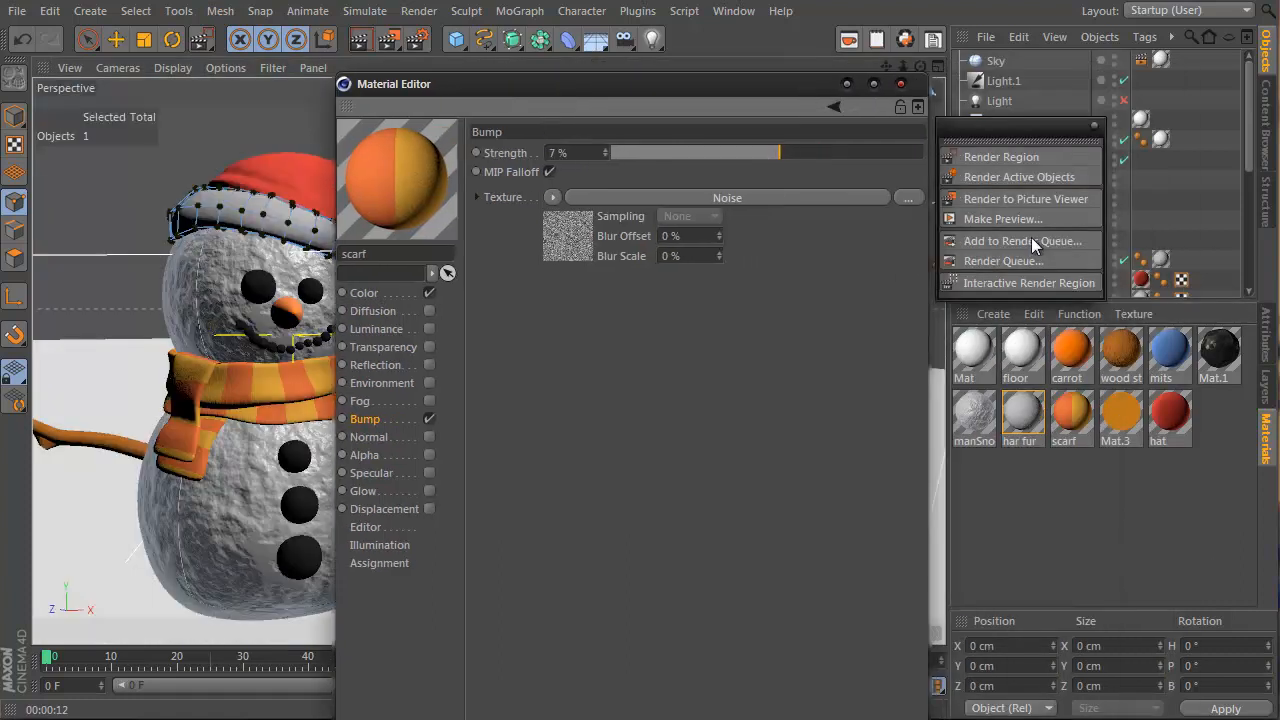
Raise the manSnow colour brightness to 73% and render the viewport
{"action": "left_click", "coordinate": [976, 418]}
{"action": "left_click", "coordinate": [364, 293]}
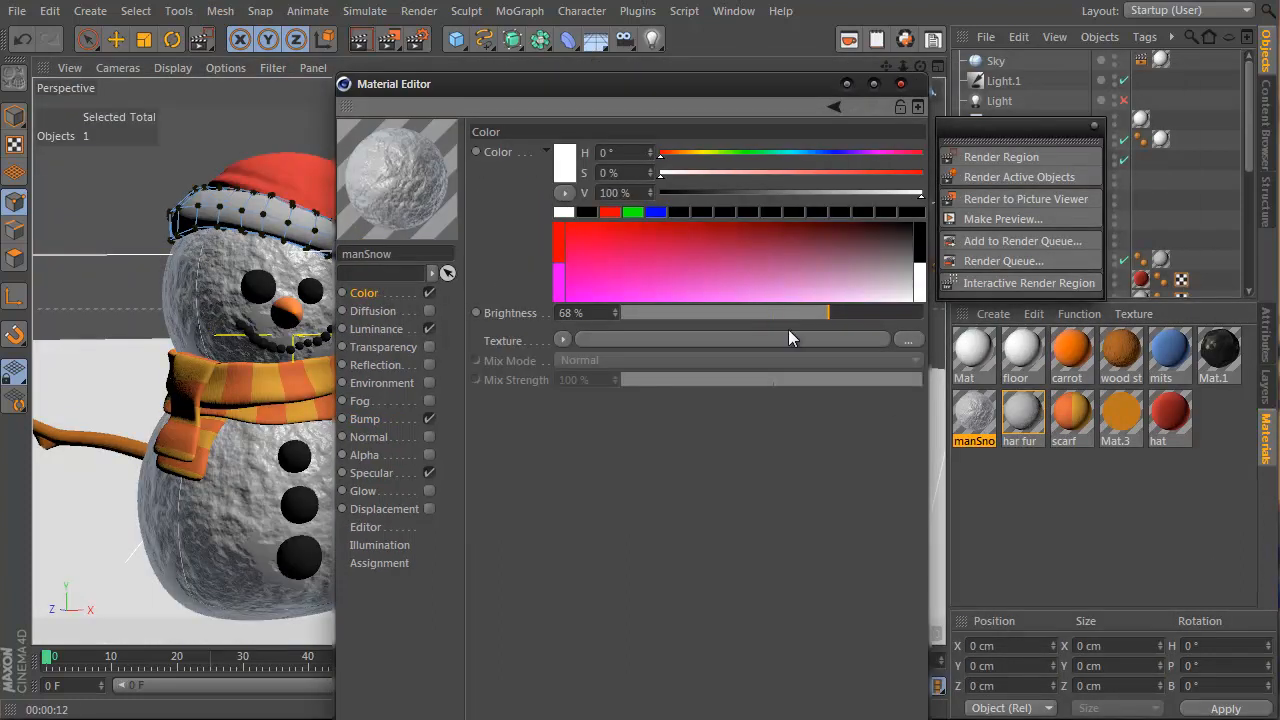
{"action": "left_click_drag", "start_coordinate": [818, 313], "coordinate": [843, 313]}
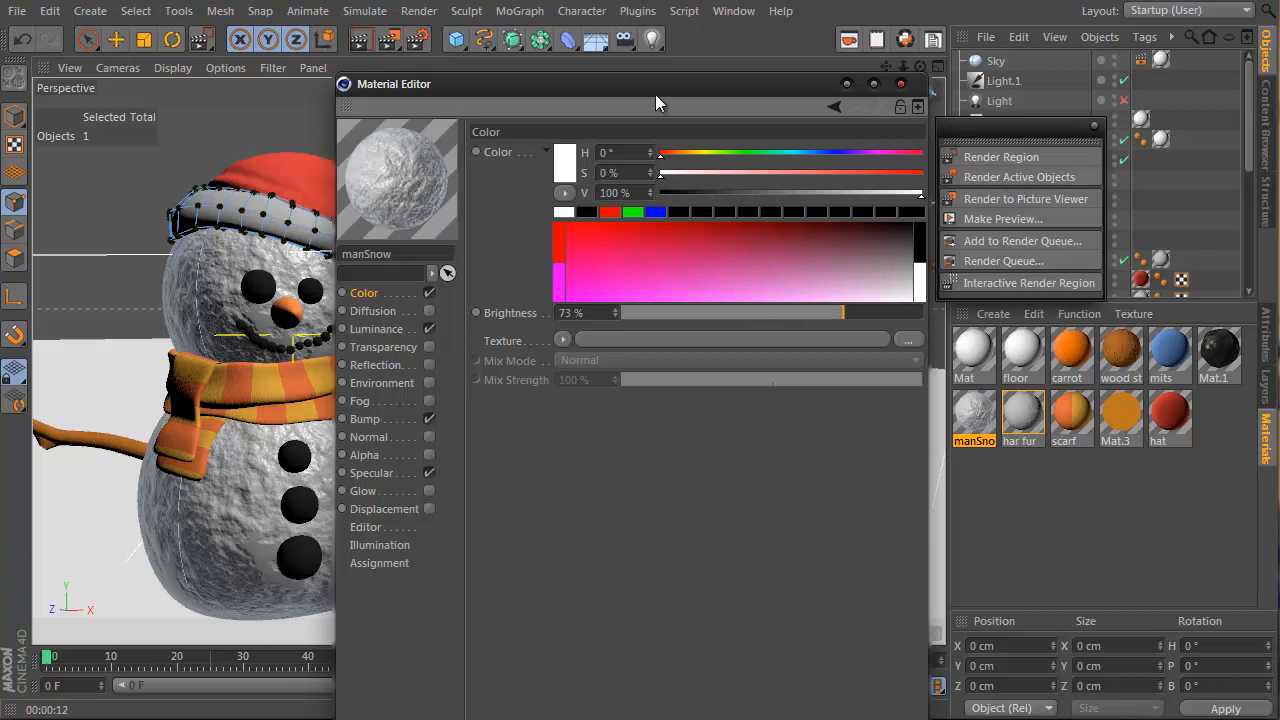
{"action": "left_click_drag", "start_coordinate": [702, 88], "coordinate": [976, 55]}
{"action": "left_click", "coordinate": [362, 40]}
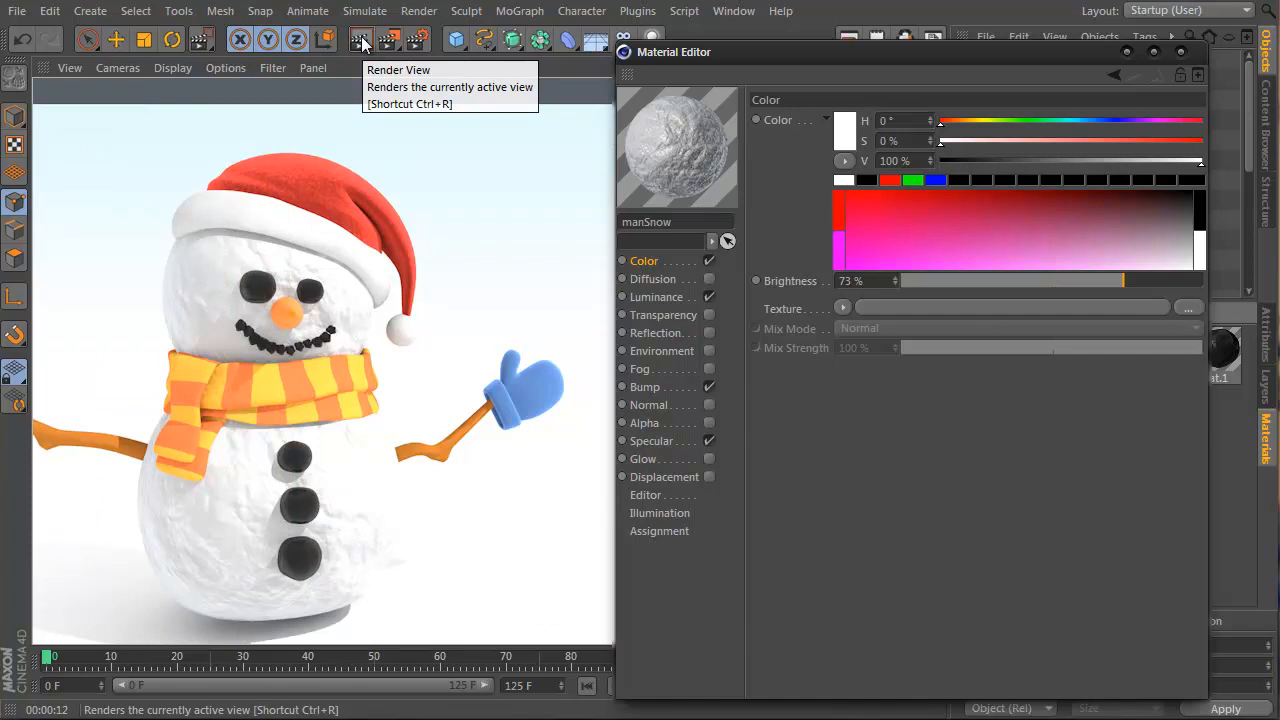
Close the Material Editor and re-render the snowman from a more front-on view
{"action": "left_click", "coordinate": [692, 149]}
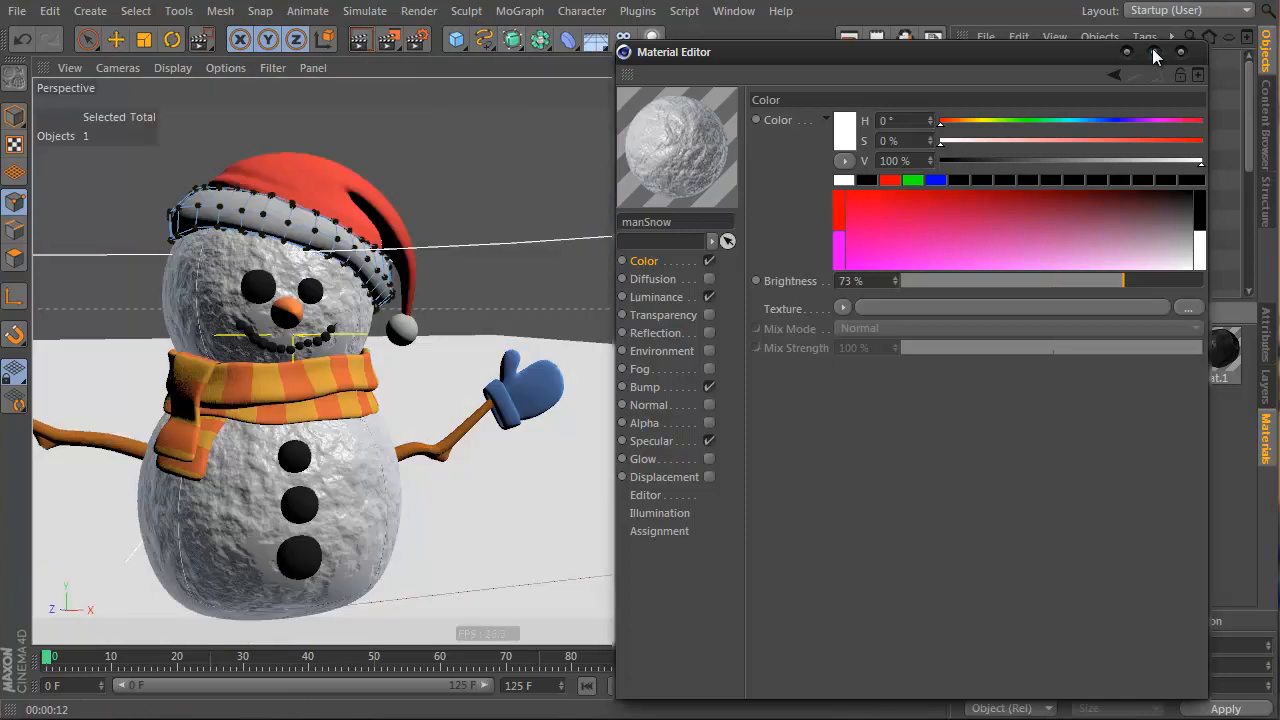
{"action": "left_click", "coordinate": [1181, 52]}
{"action": "middle_click_drag", "start_coordinate": [352, 240], "coordinate": [583, 208], "text": "alt"}
{"action": "left_click_drag", "start_coordinate": [585, 208], "coordinate": [545, 210], "text": "alt"}
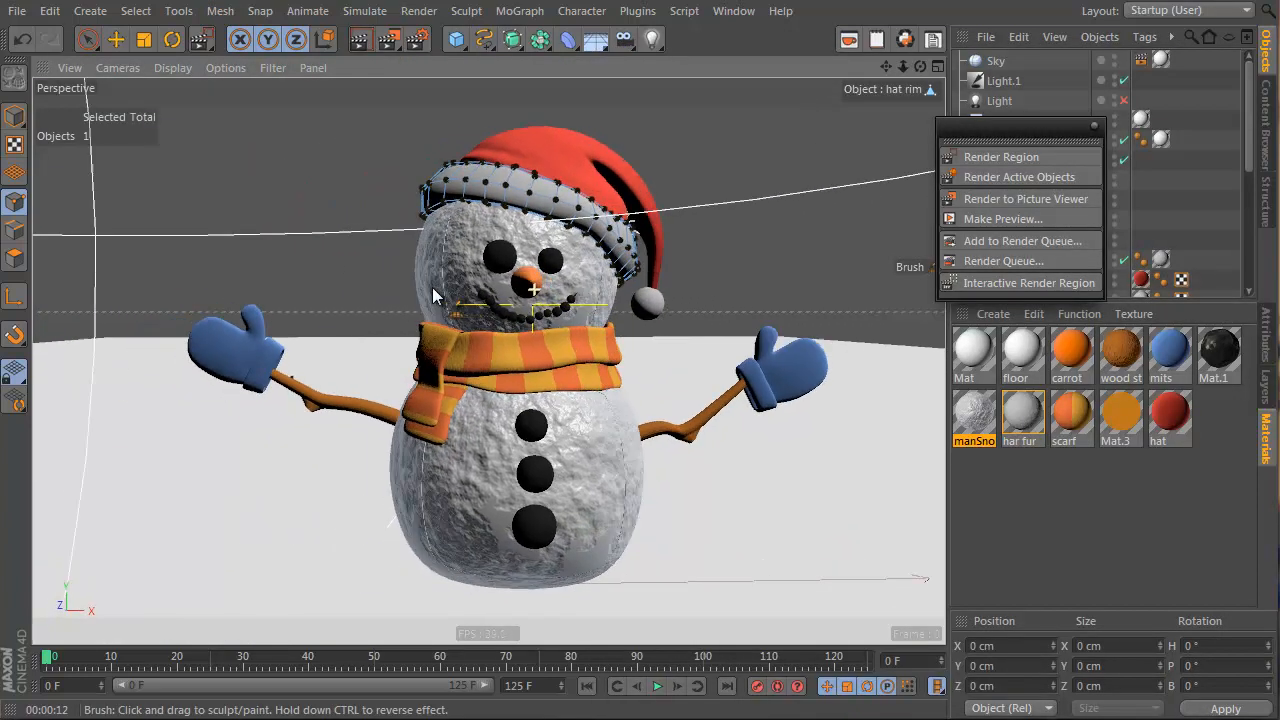
{"action": "left_click", "coordinate": [358, 40]}
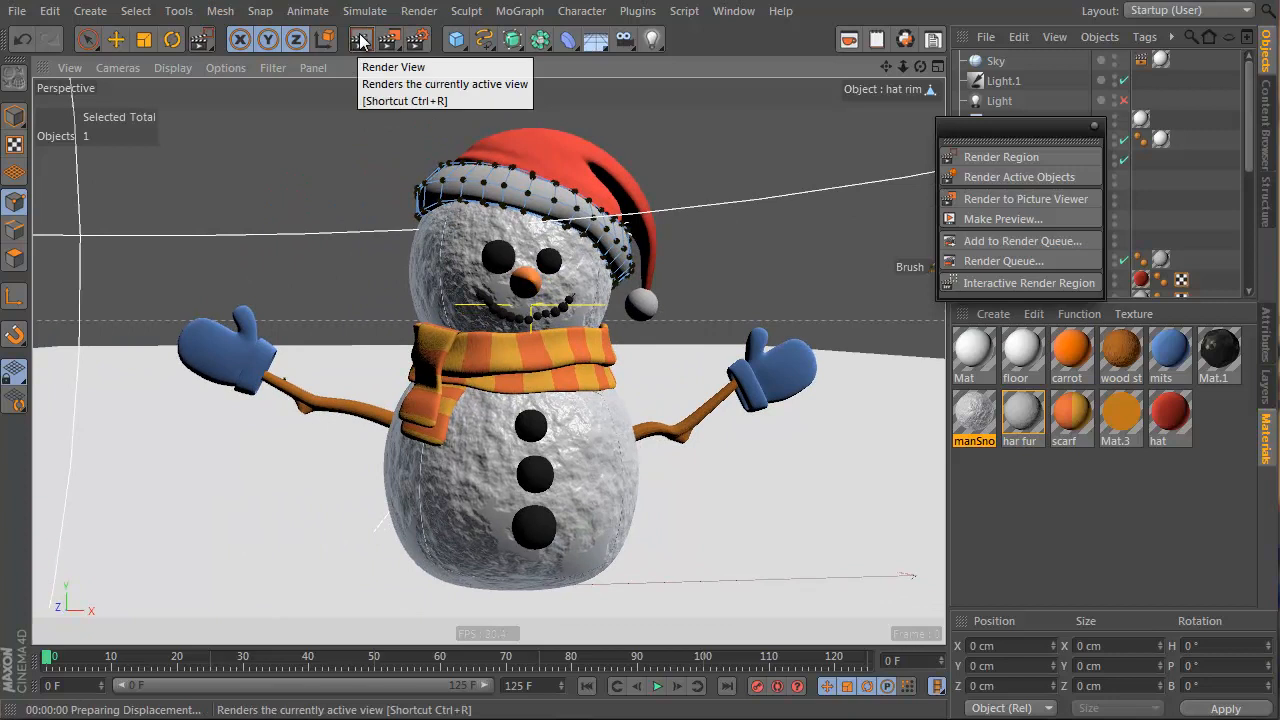